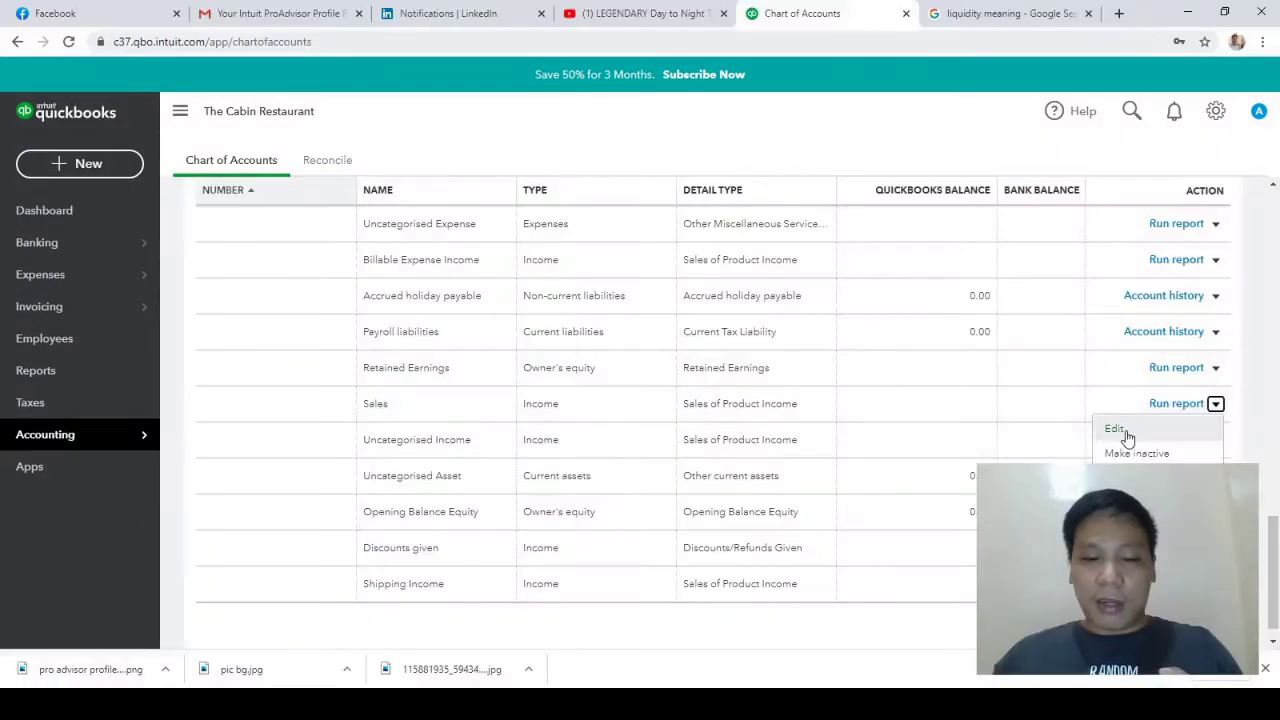
Edit the Sales income account, renaming it Revenue and giving it the number 1600
click(1117, 426)
click(686, 174)
text(Revenue)
click(697, 224)
text(1600)
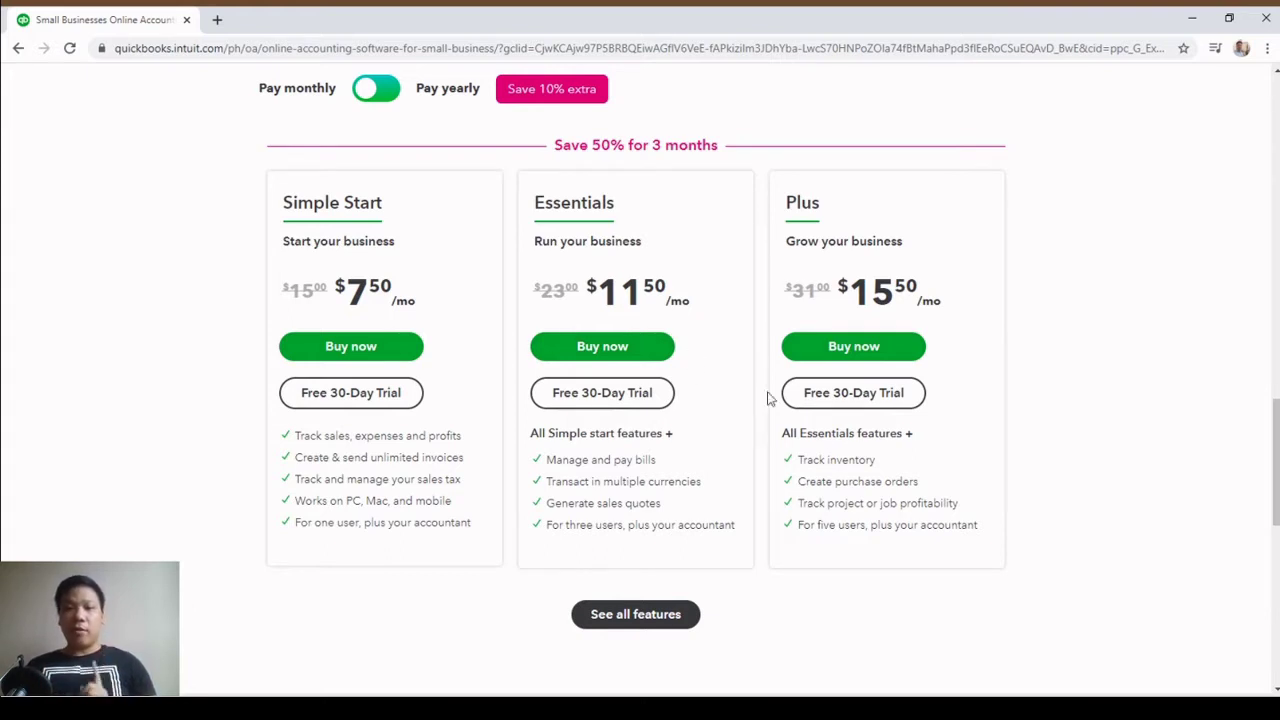
Start the free 30-day trial of the Plus plan, signing in with the existing user ID instead of creating an account
click(846, 404)
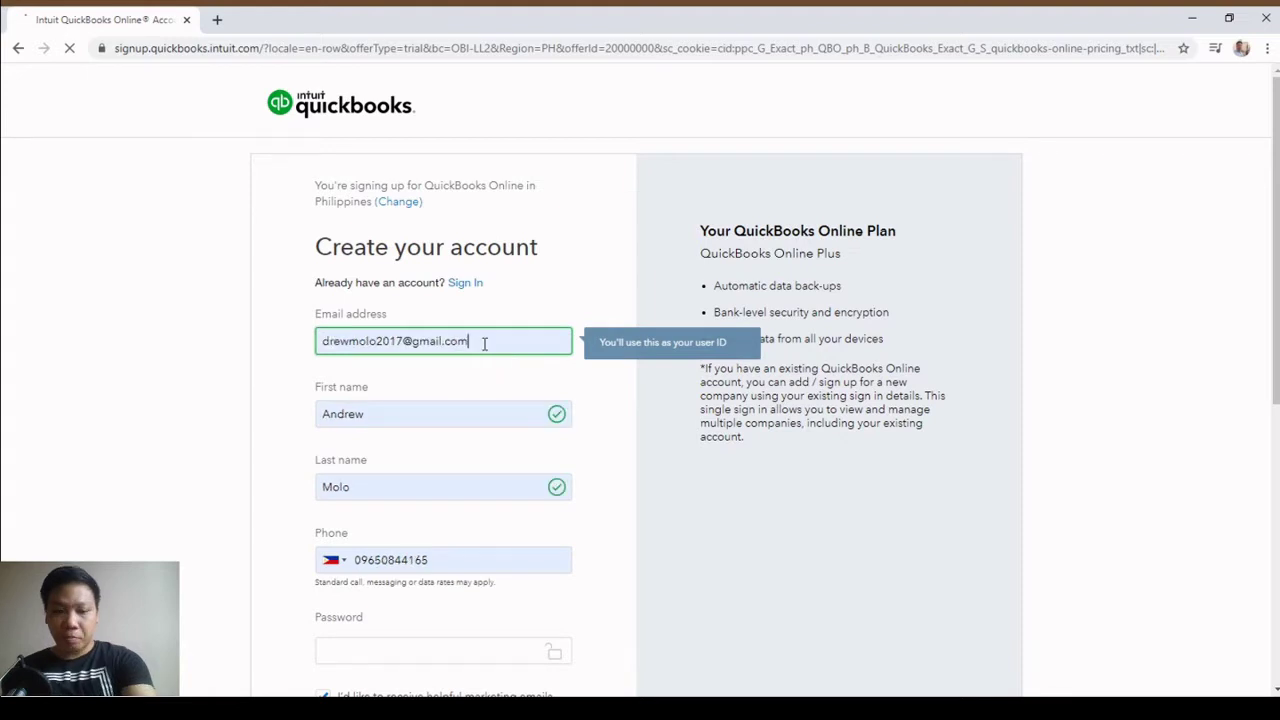
key(BackSpace)
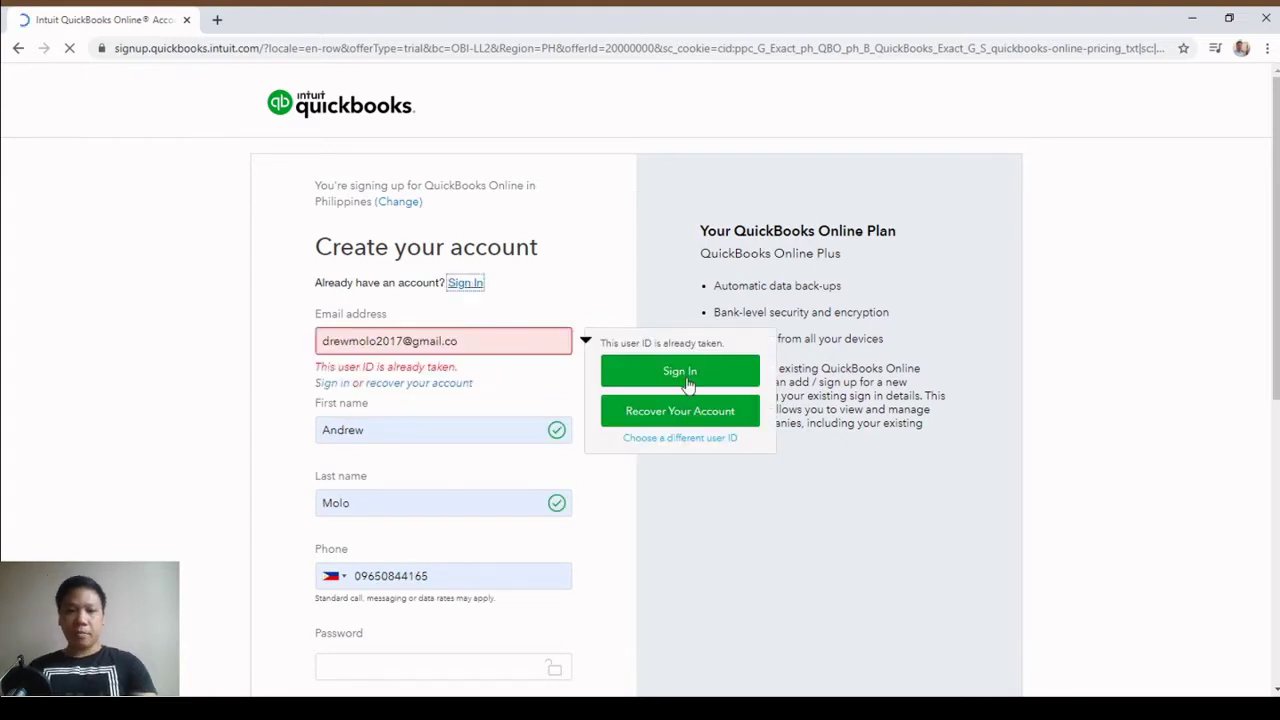
click(682, 373)
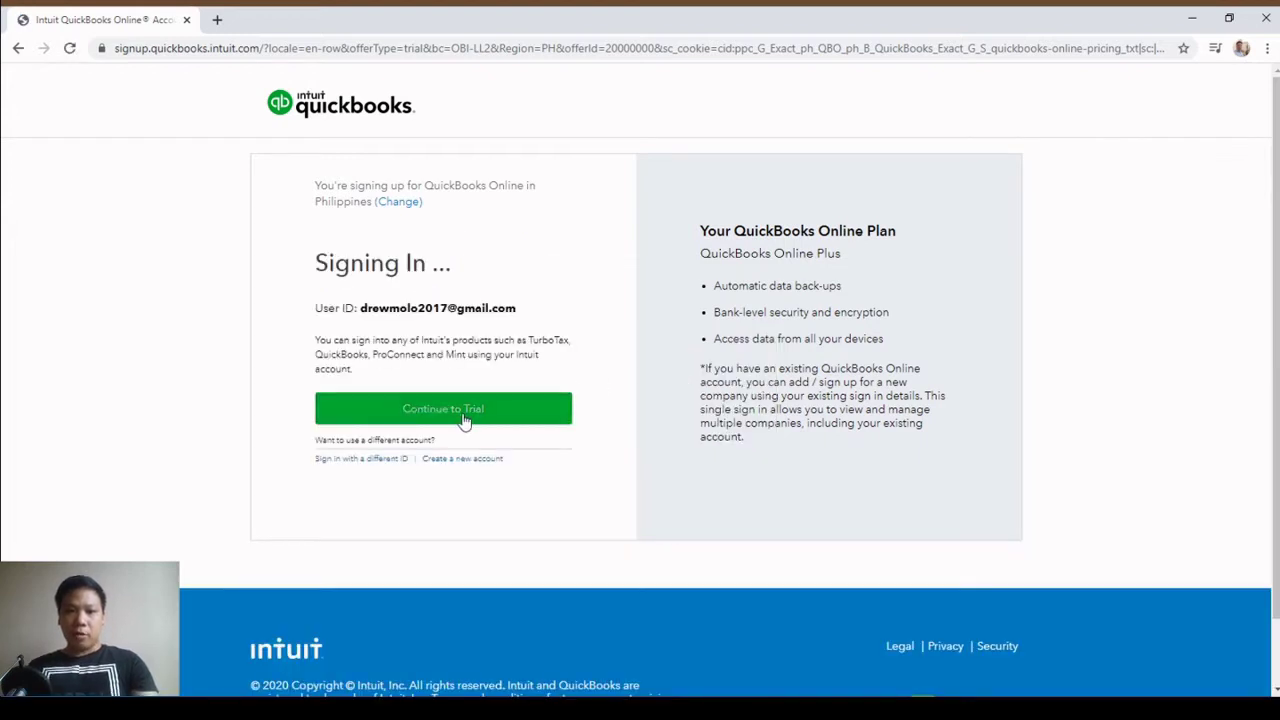
click(463, 421)
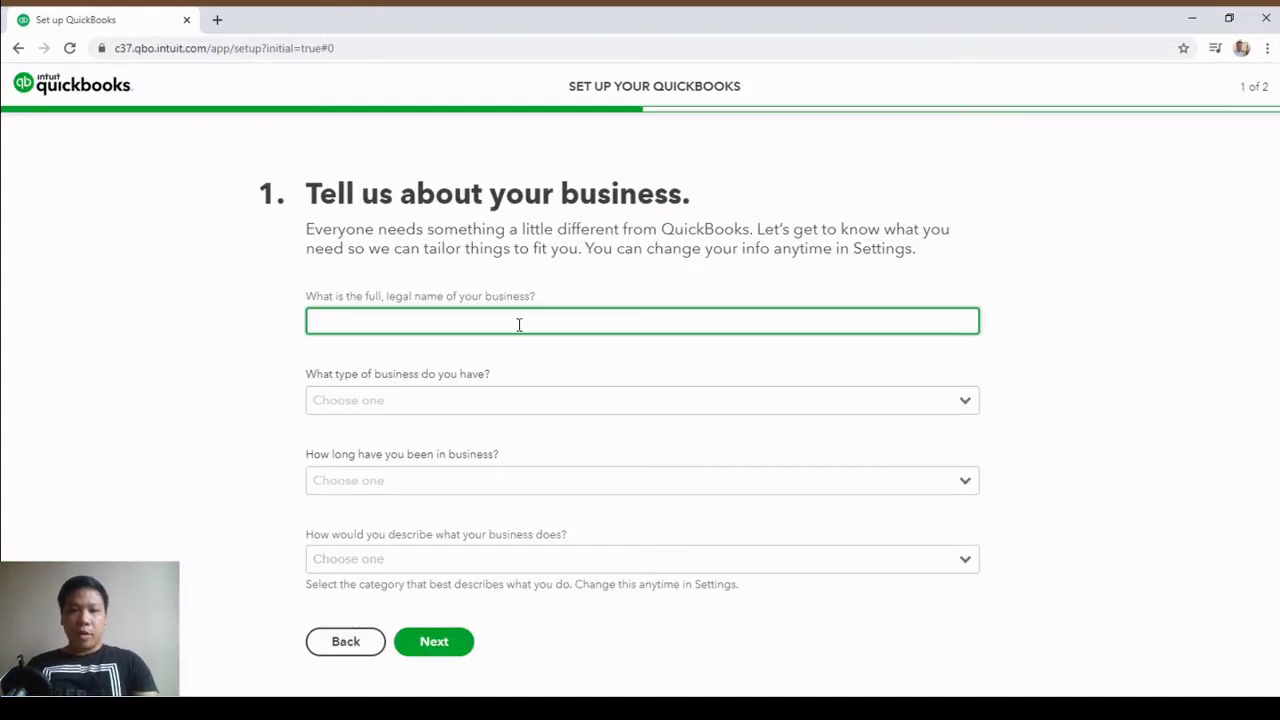
Enter Tha Cabin as the legal business name and choose Sole trader as the business type
text(Tha Cabim)
key(BackSpace)
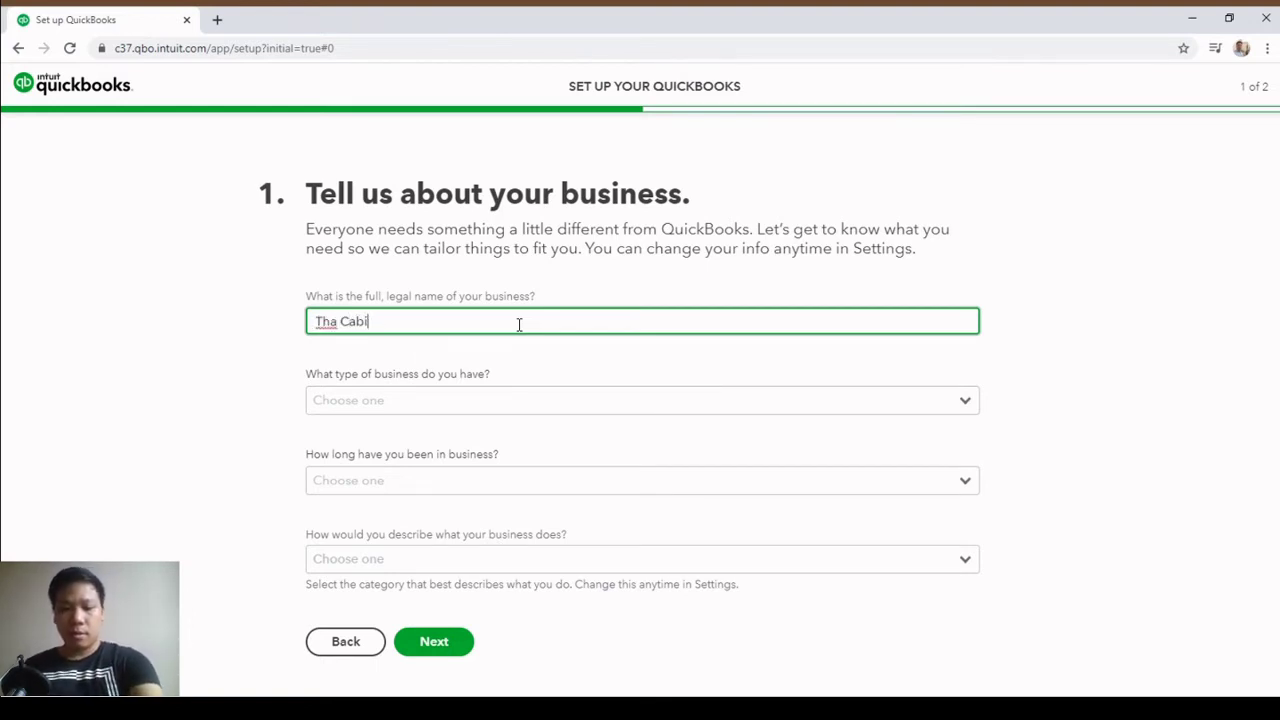
click(426, 405)
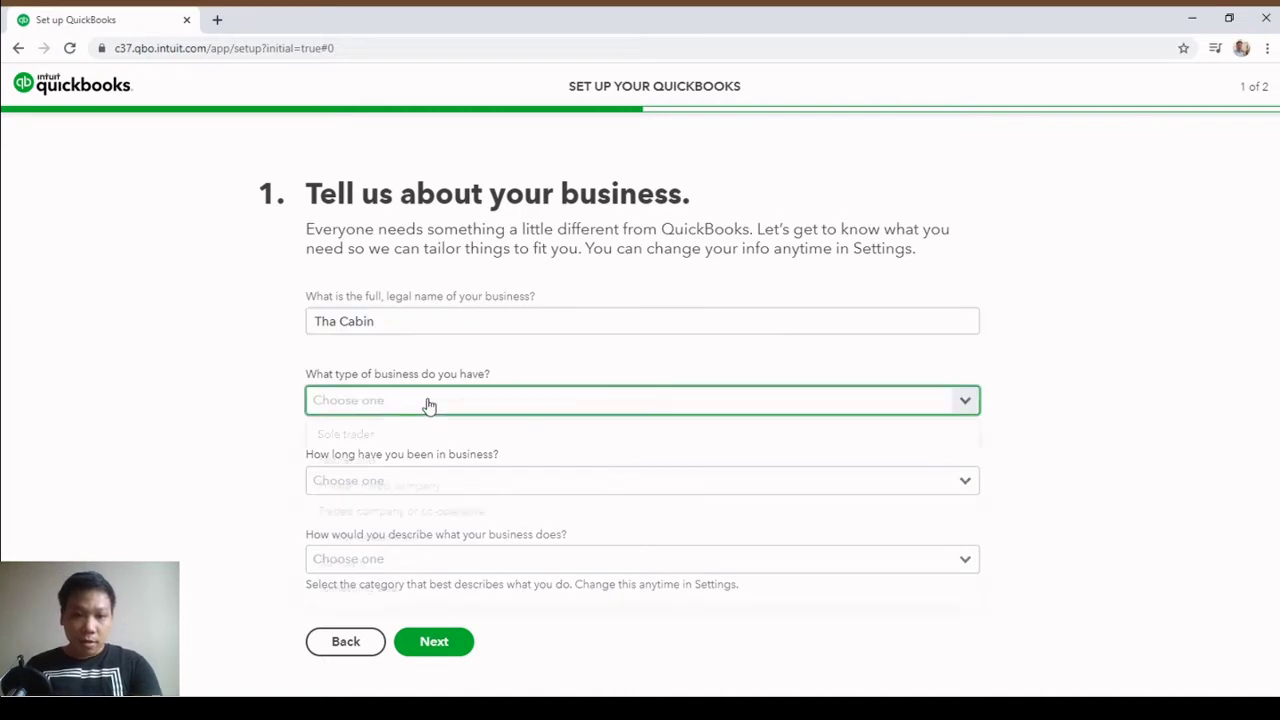
click(374, 440)
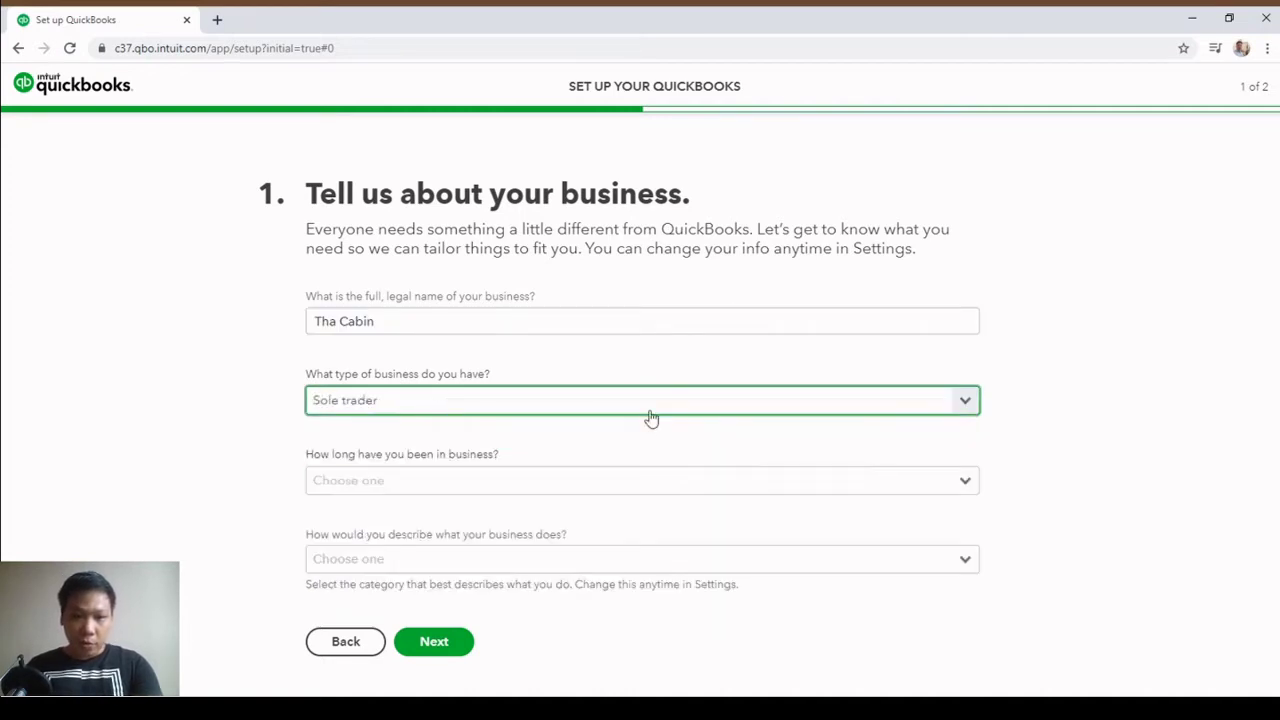
Set the time in business to Less than 1 year and the category to Accommodation and Food Services, and continue
click(578, 482)
click(388, 547)
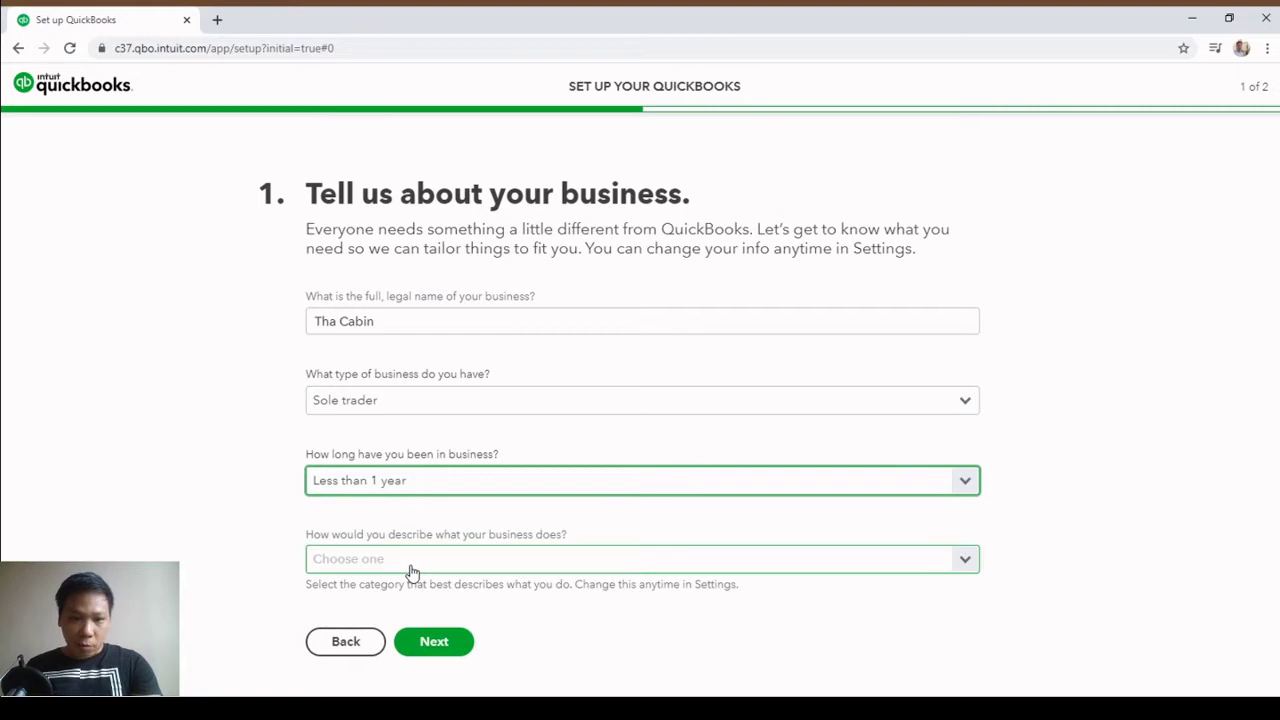
click(492, 560)
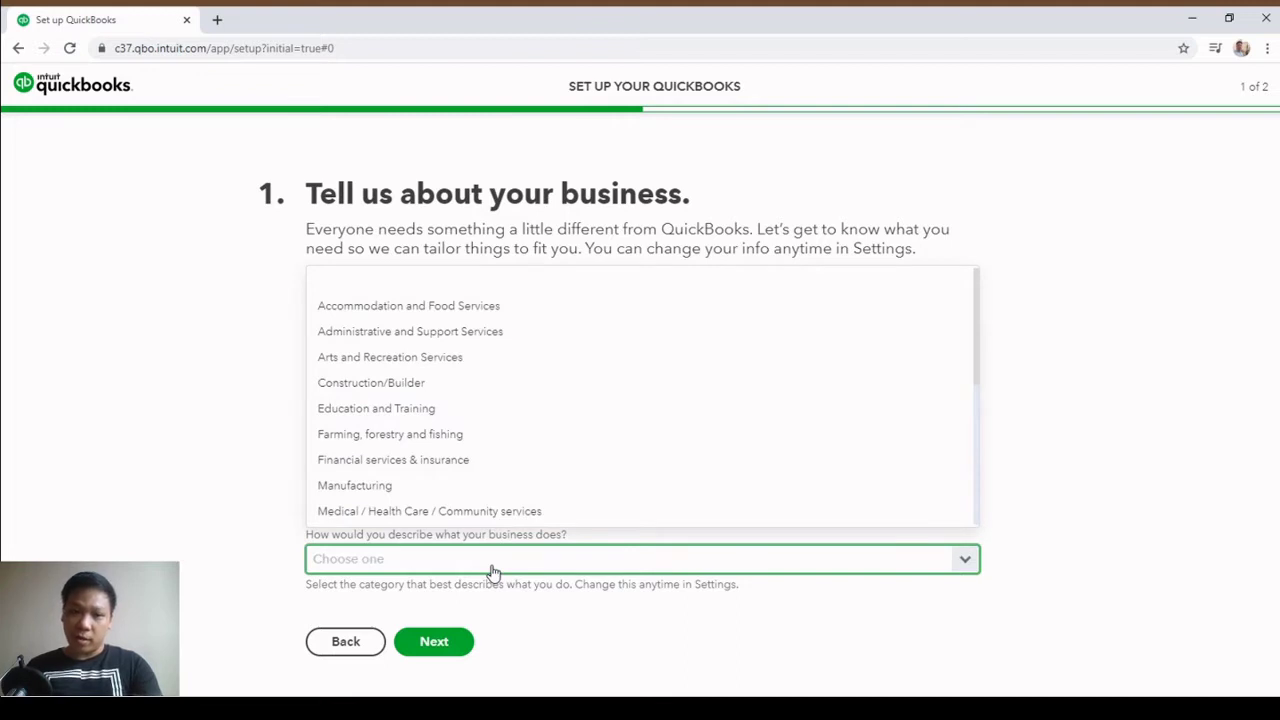
click(455, 316)
click(420, 647)
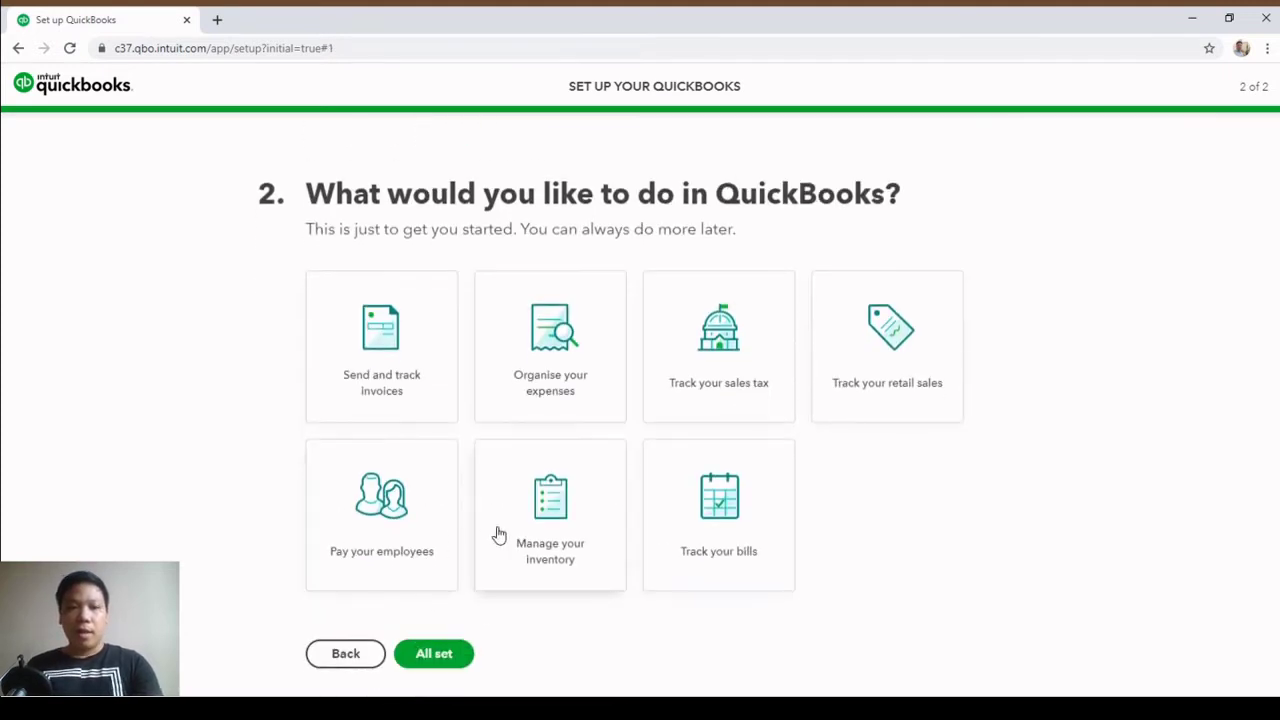
Select all seven tasks to do in QuickBooks, from sending invoices to tracking bills, and finish the setup
click(388, 341)
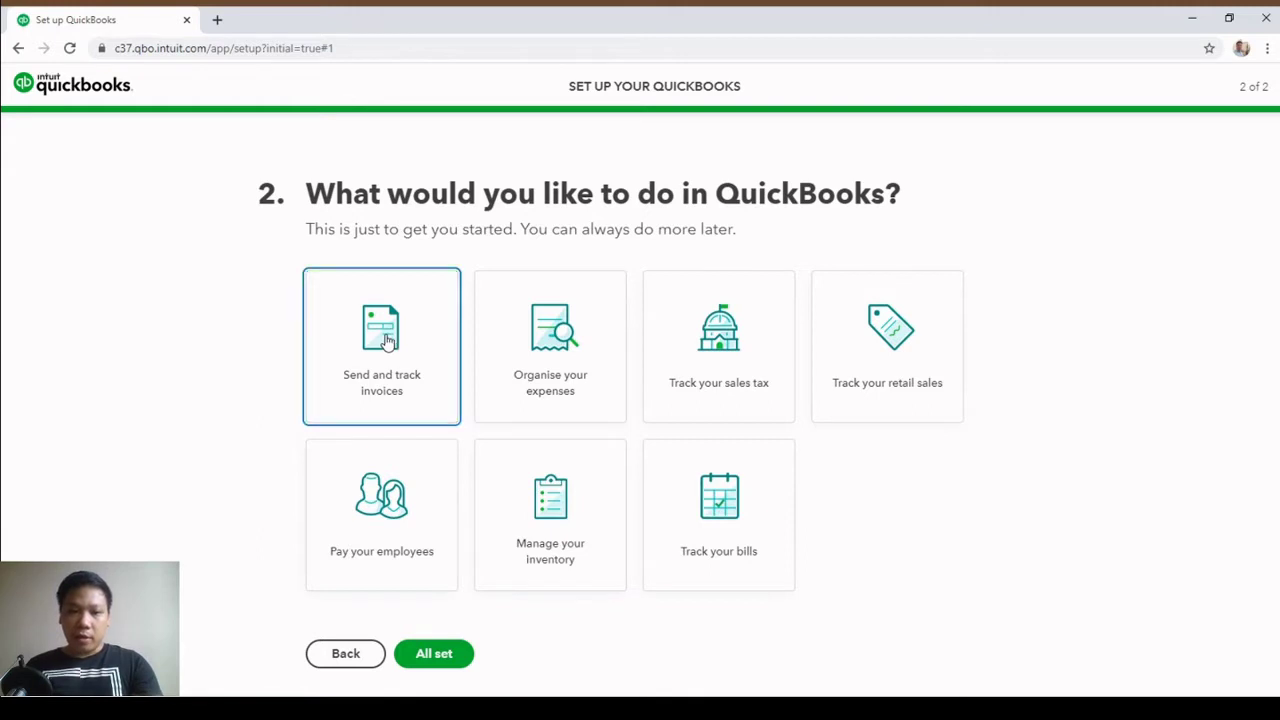
click(556, 340)
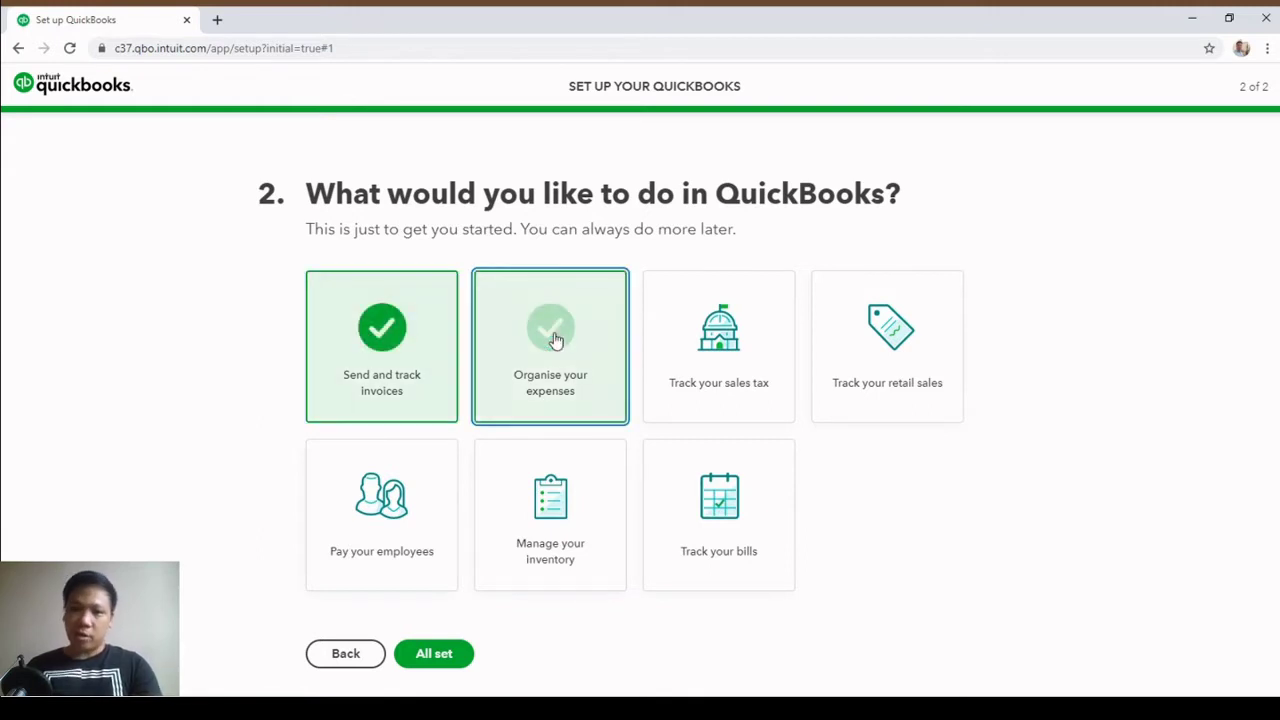
click(736, 350)
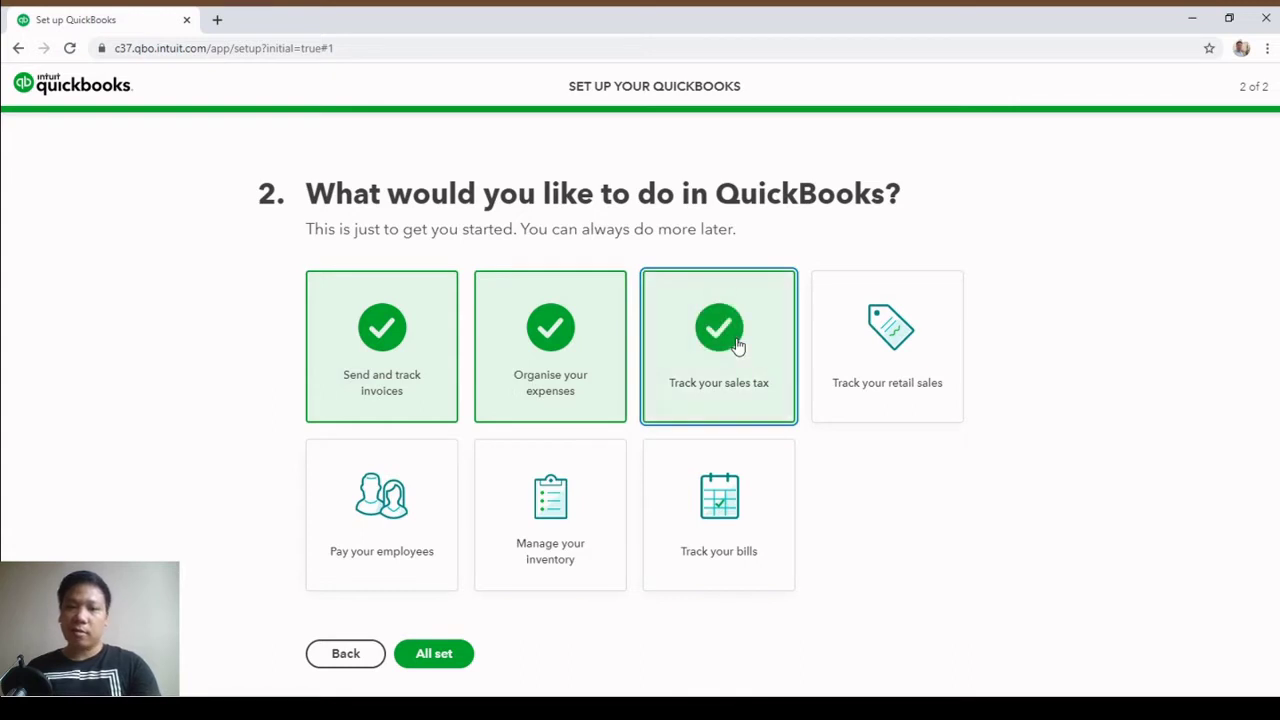
click(890, 342)
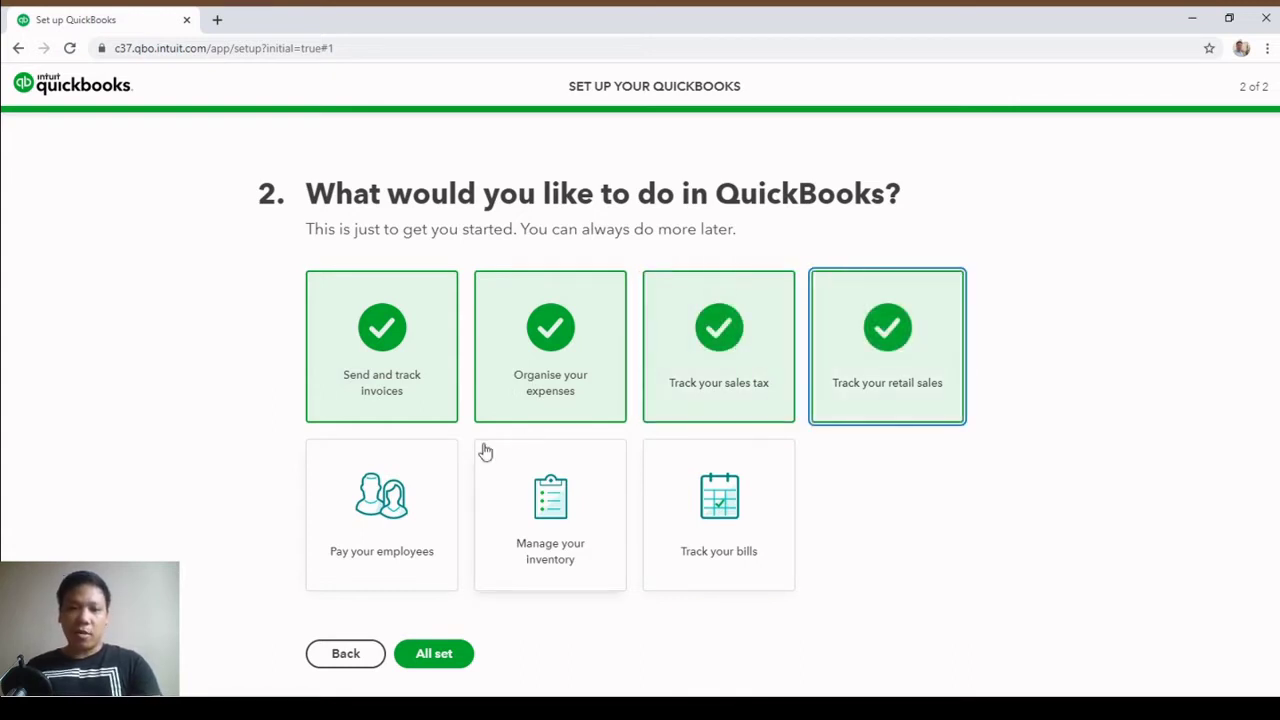
click(522, 498)
click(780, 490)
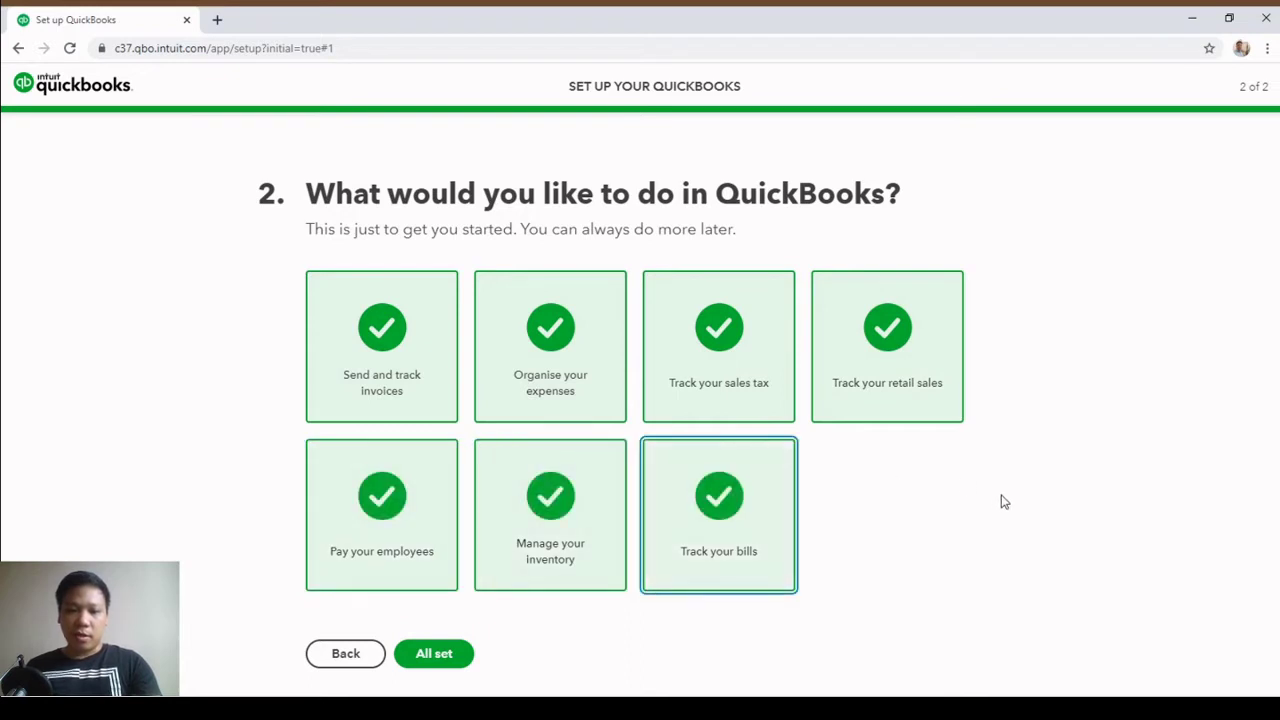
click(434, 654)
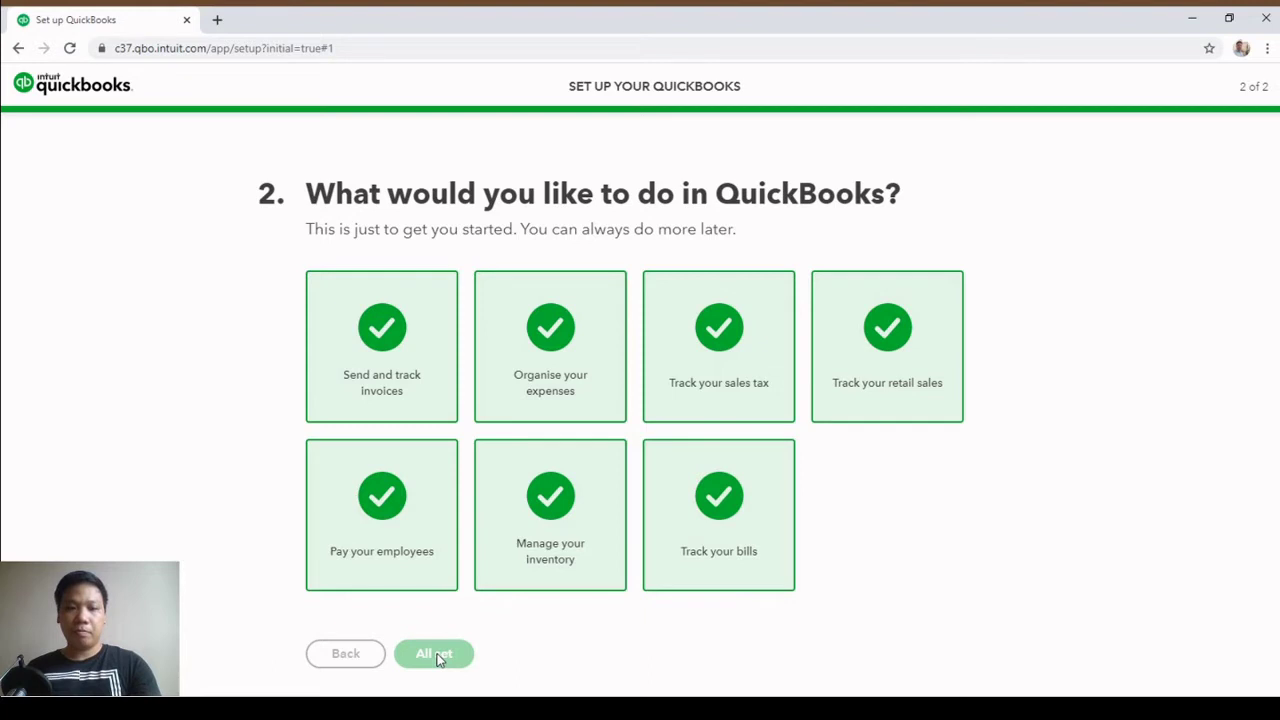
click(436, 656)
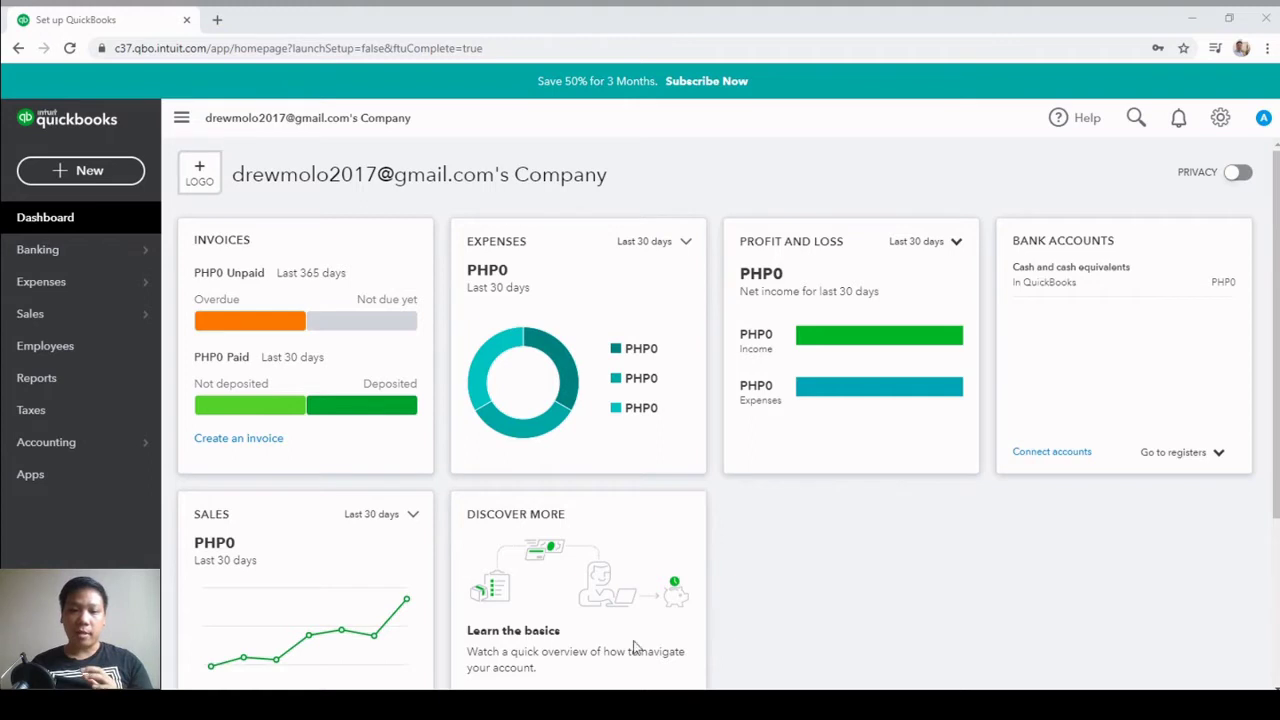
Open the company's account settings and change the company name to The Cabin Restaurant
click(1221, 119)
click(537, 214)
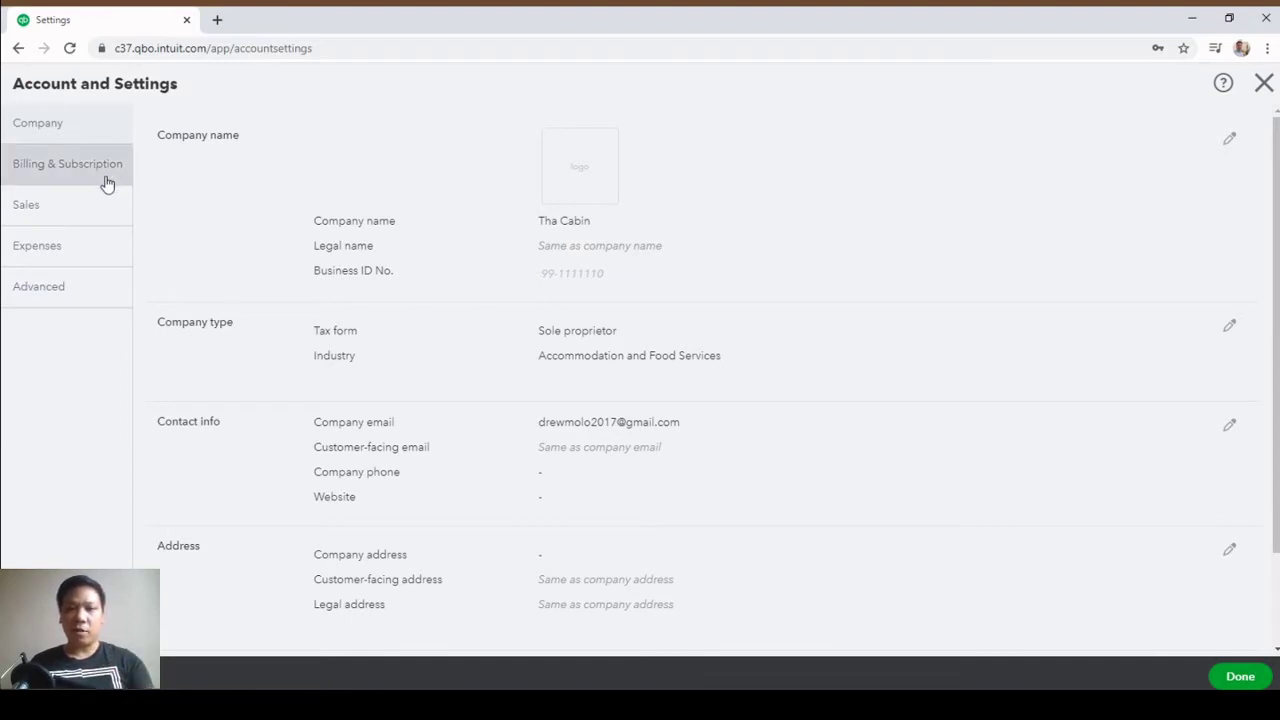
click(74, 131)
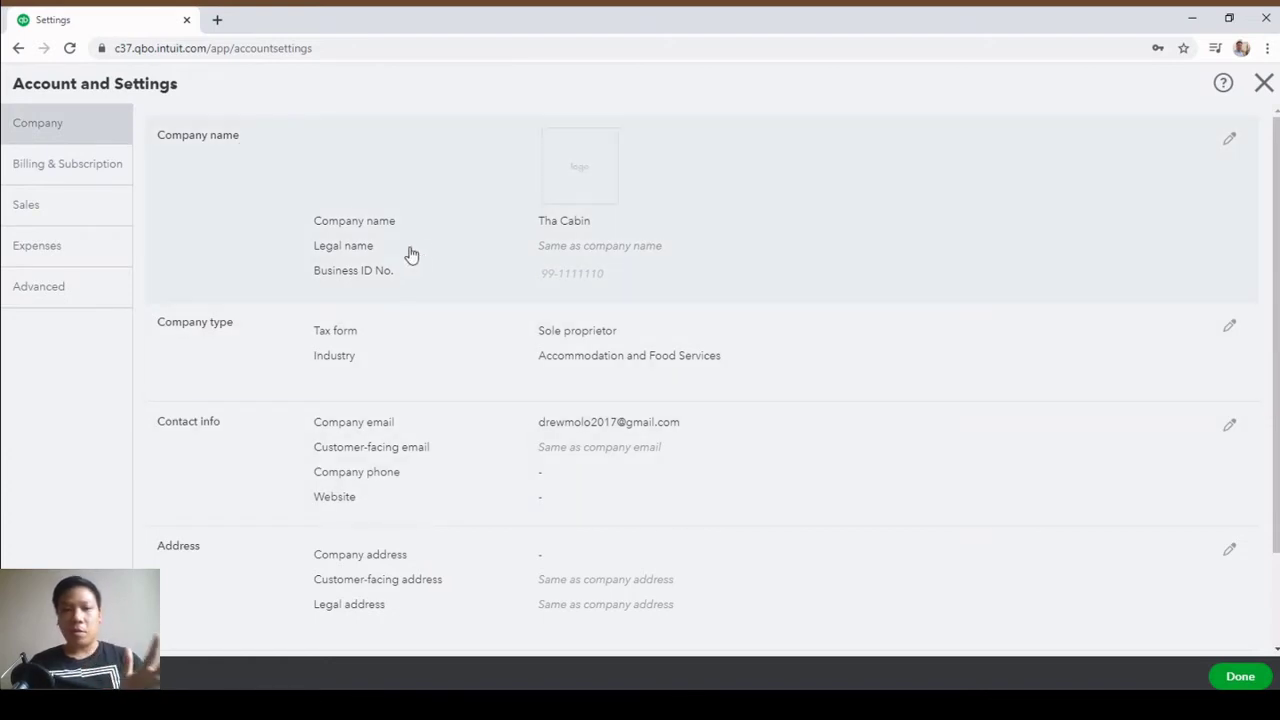
click(758, 222)
click(628, 240)
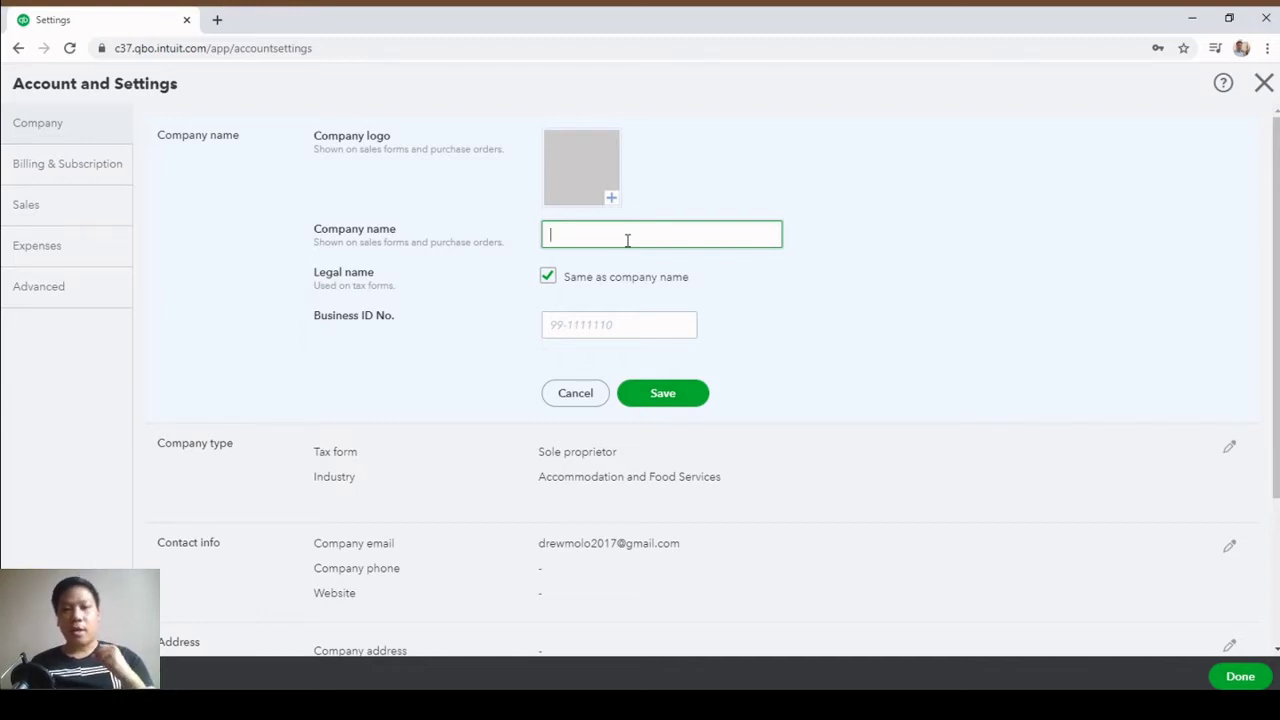
text(The Cabin Restaur)
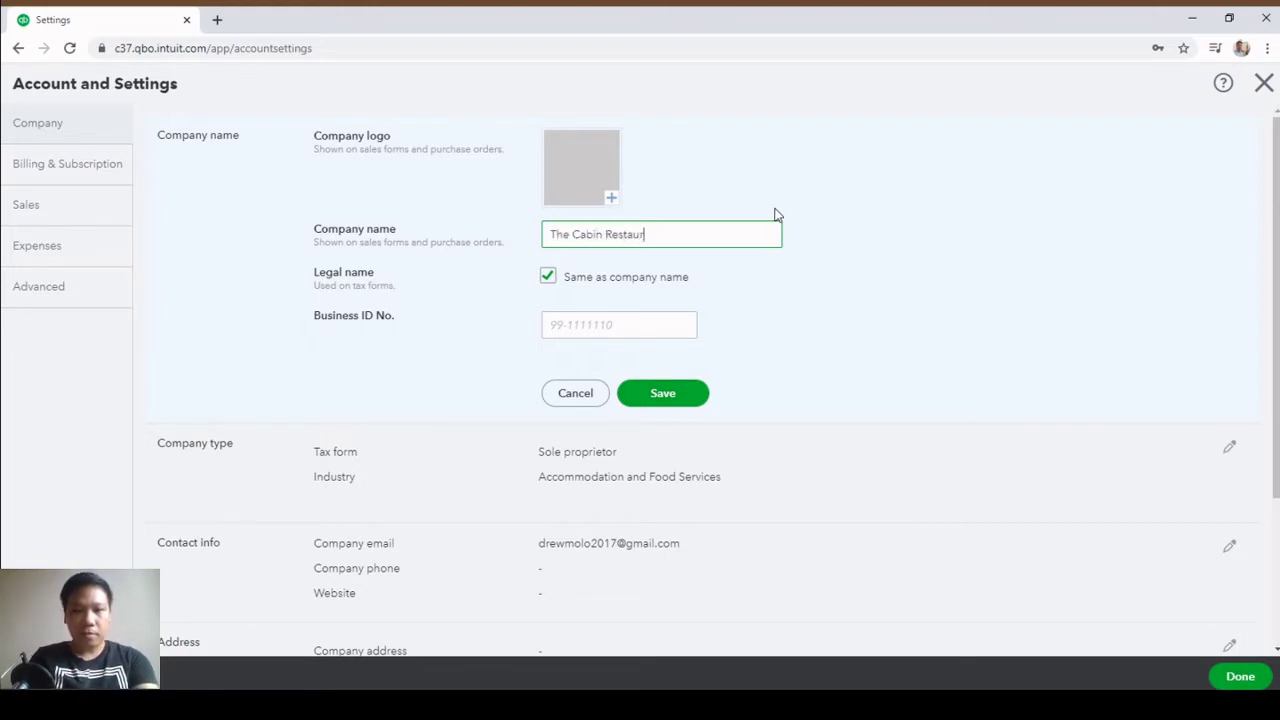
text(ant)
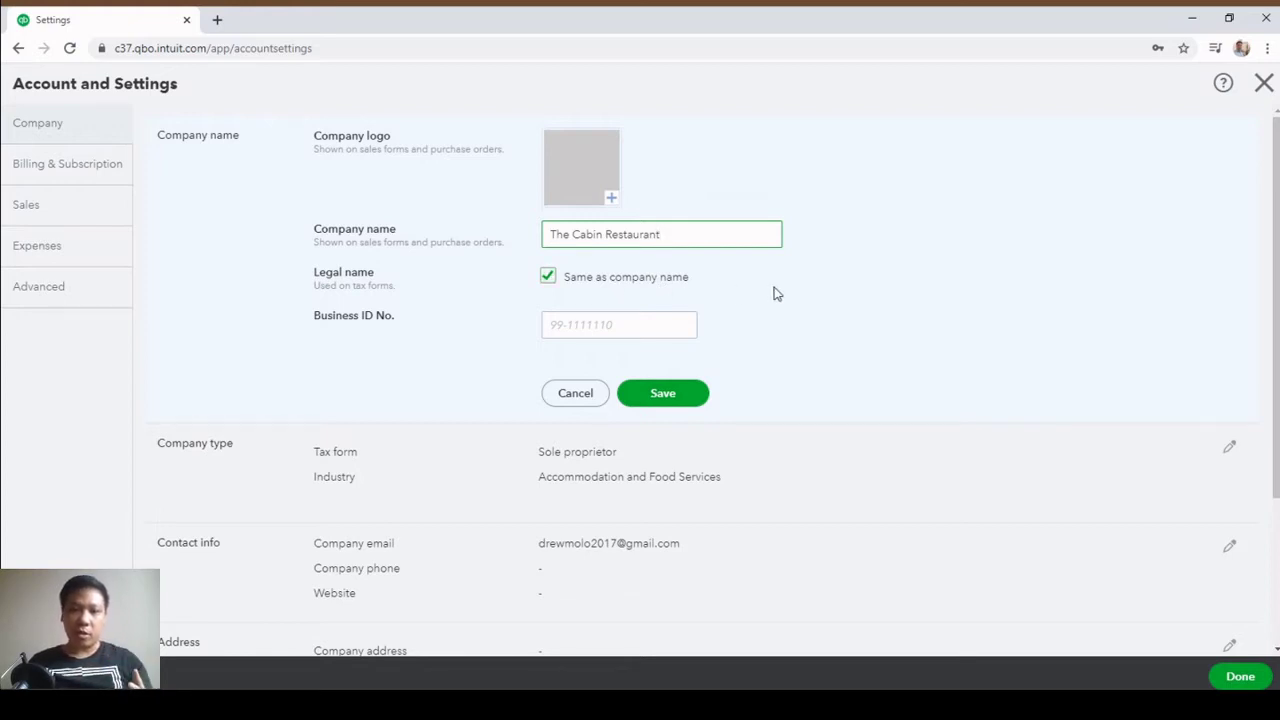
click(548, 277)
click(578, 304)
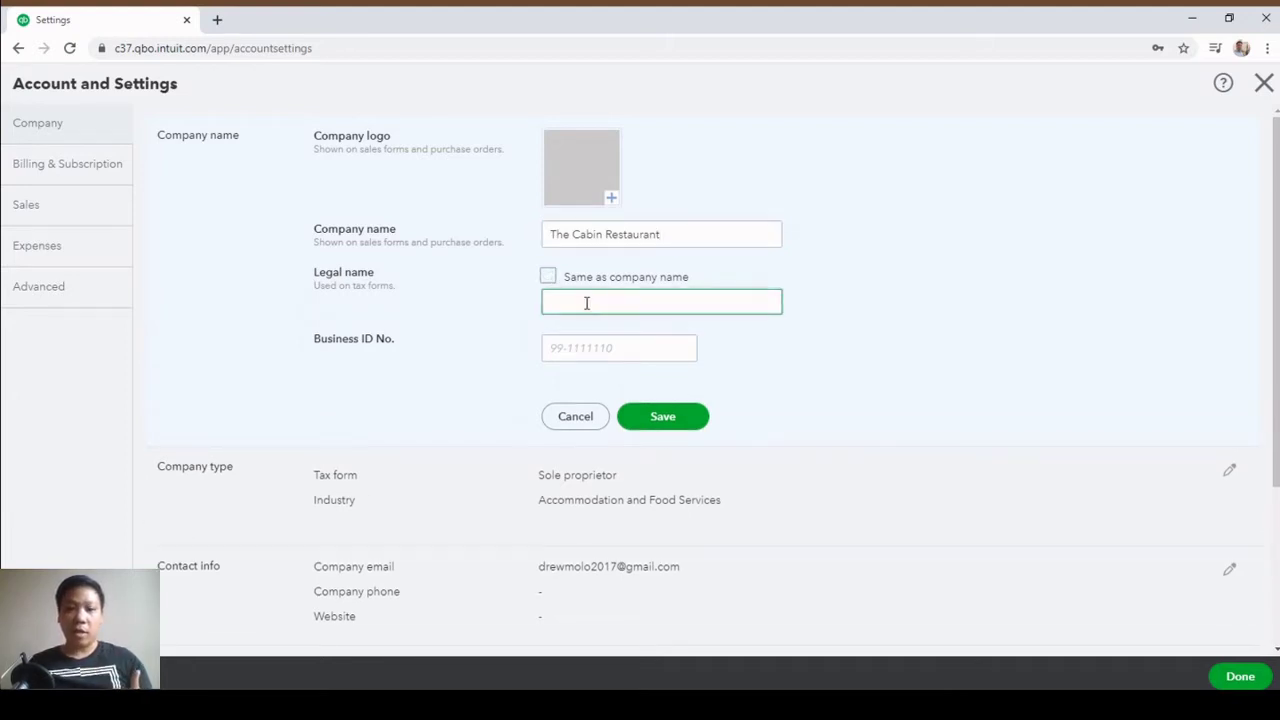
click(548, 277)
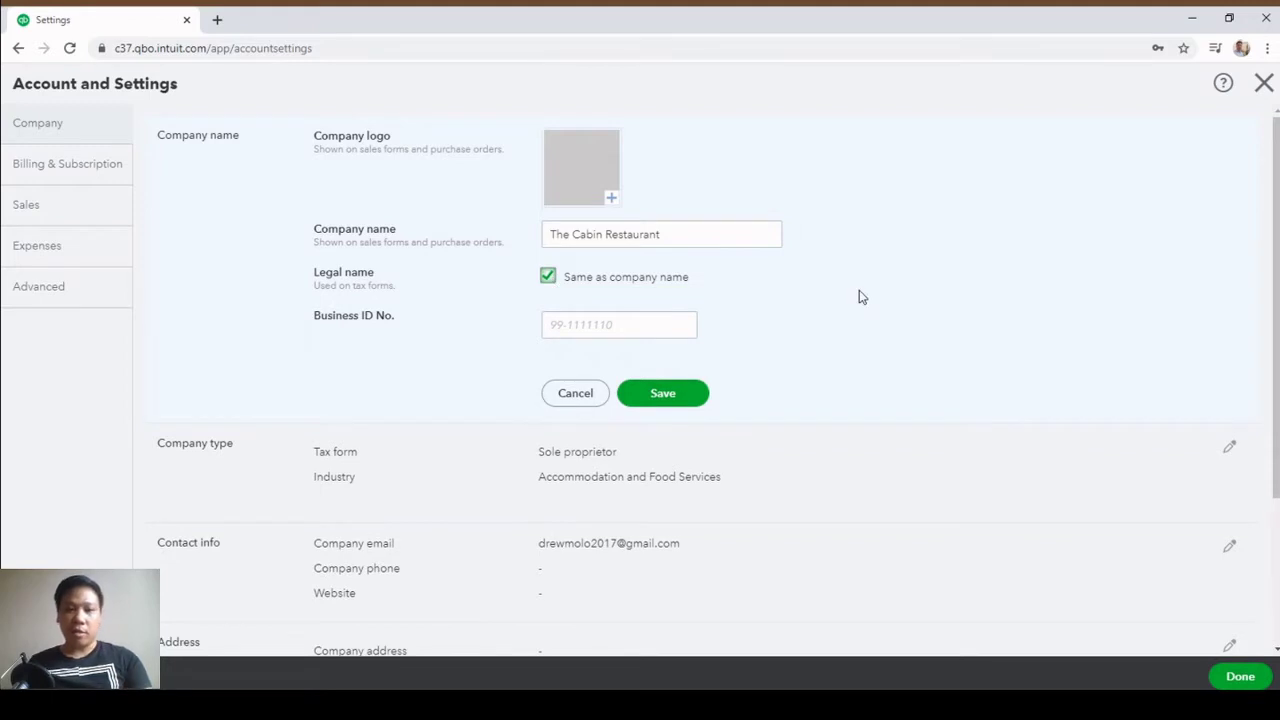
Enter the business ID number and save the company name section
scroll(832, 314, down, 1)
click(594, 243)
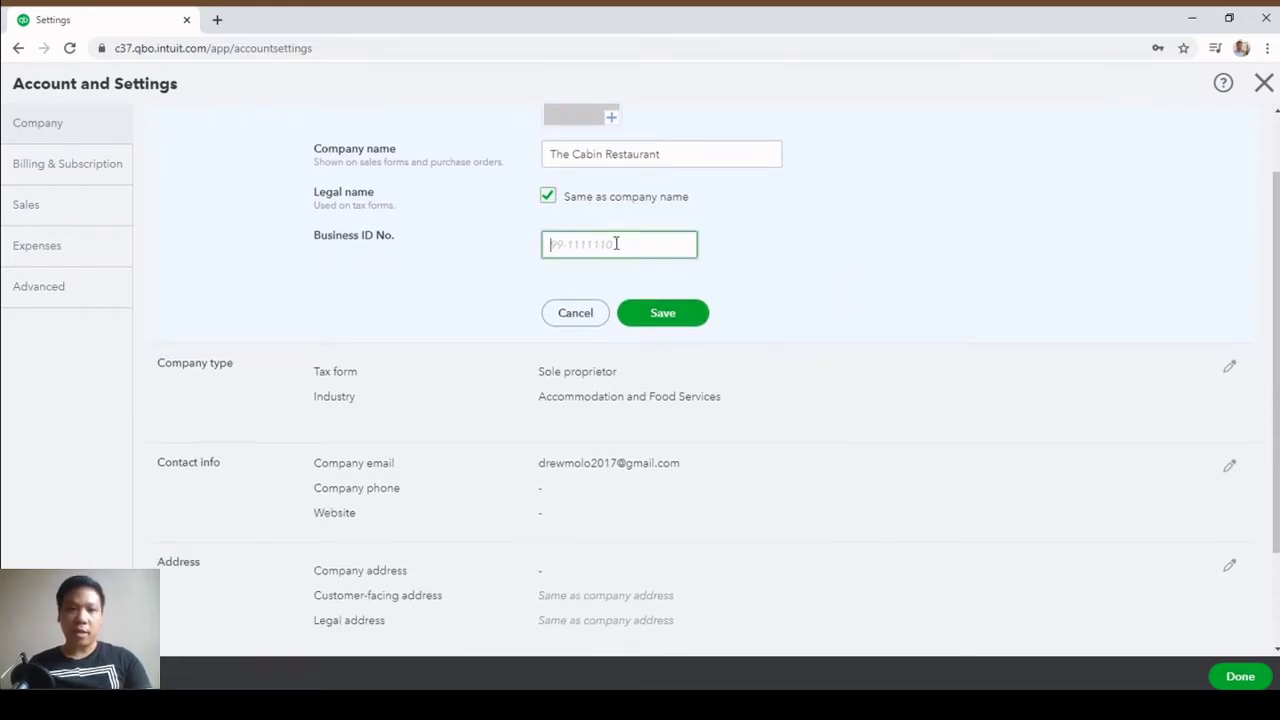
scroll(817, 277, up, 1)
text(55-1234567)
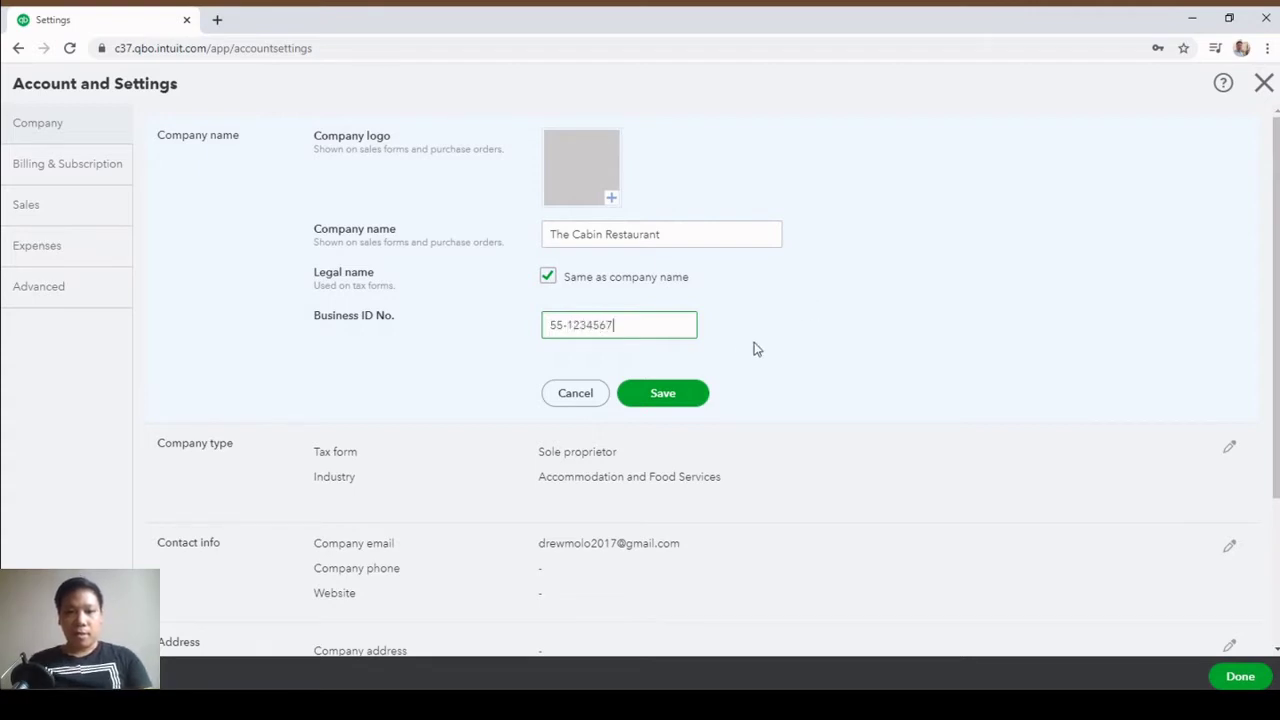
click(658, 395)
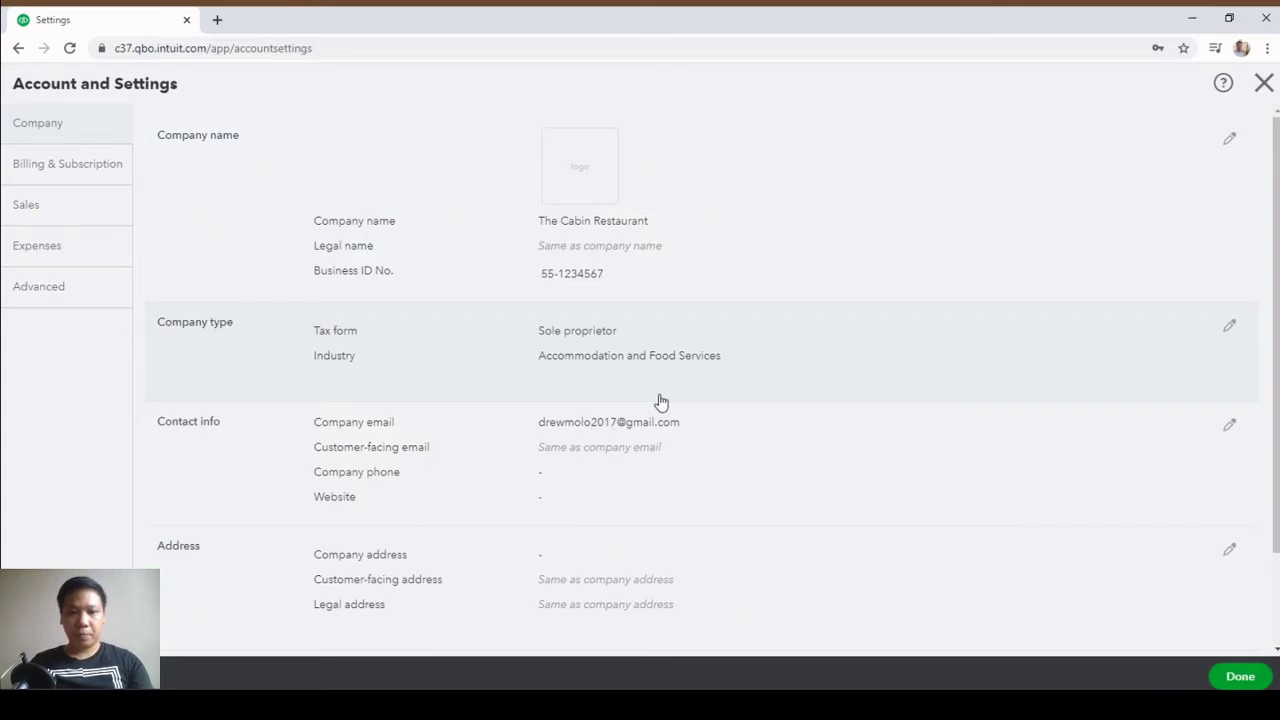
Open the company type section for editing and choose Sole proprietor as the tax form
click(799, 363)
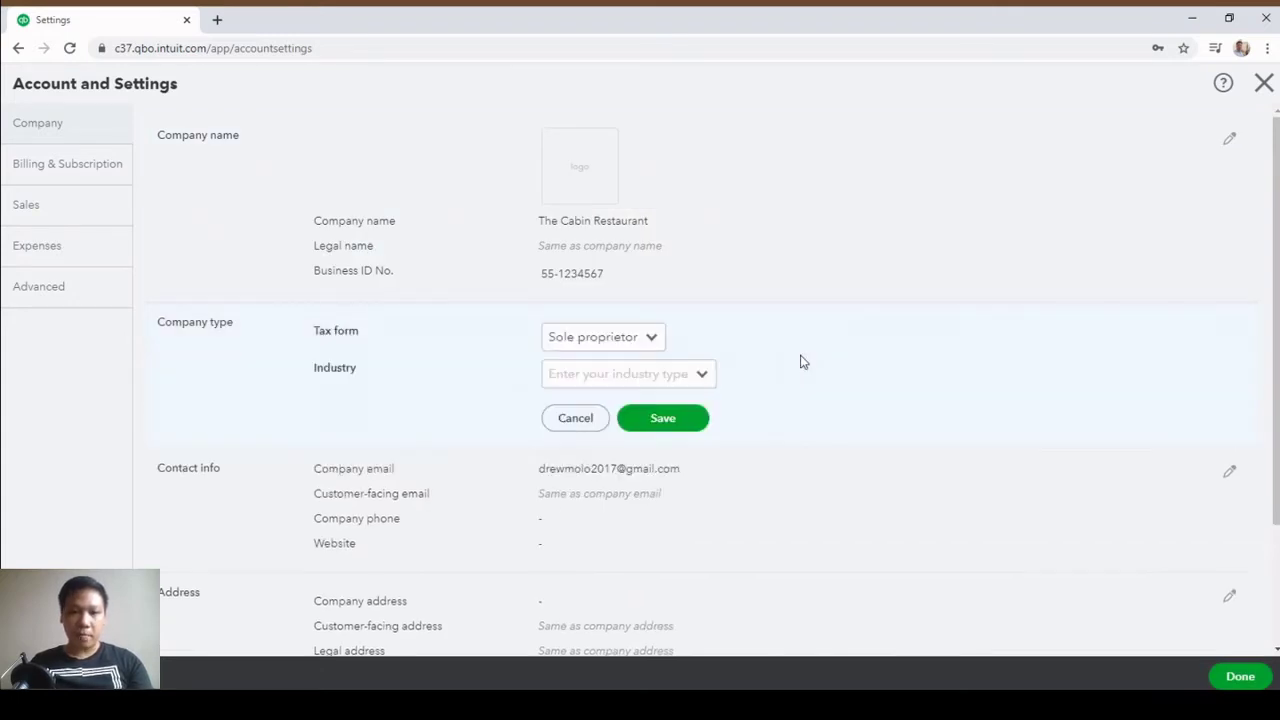
click(652, 340)
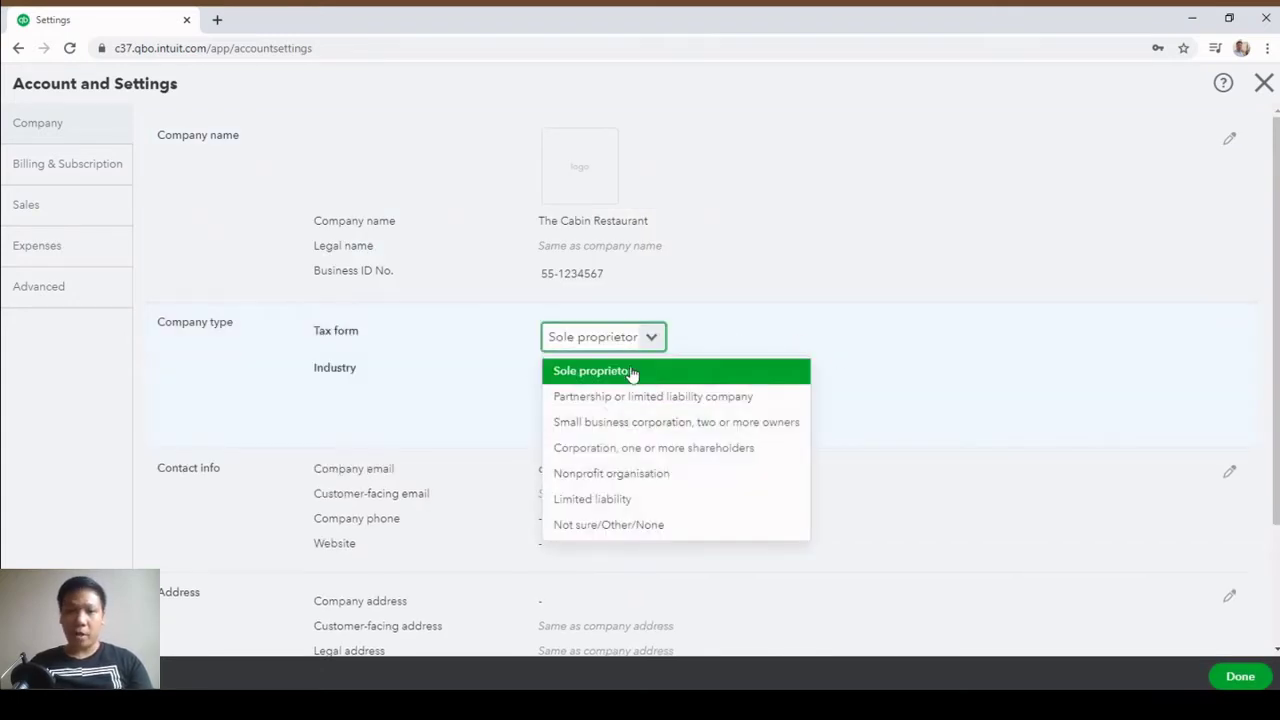
click(634, 371)
click(660, 340)
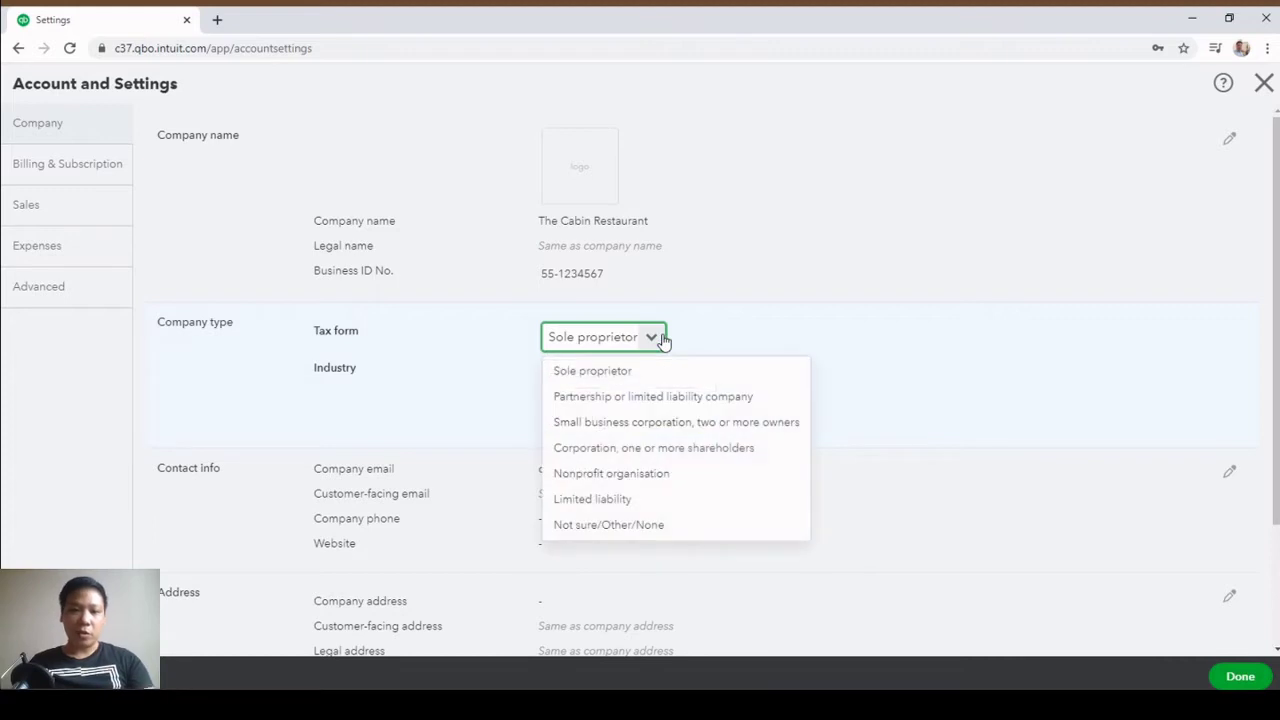
click(772, 338)
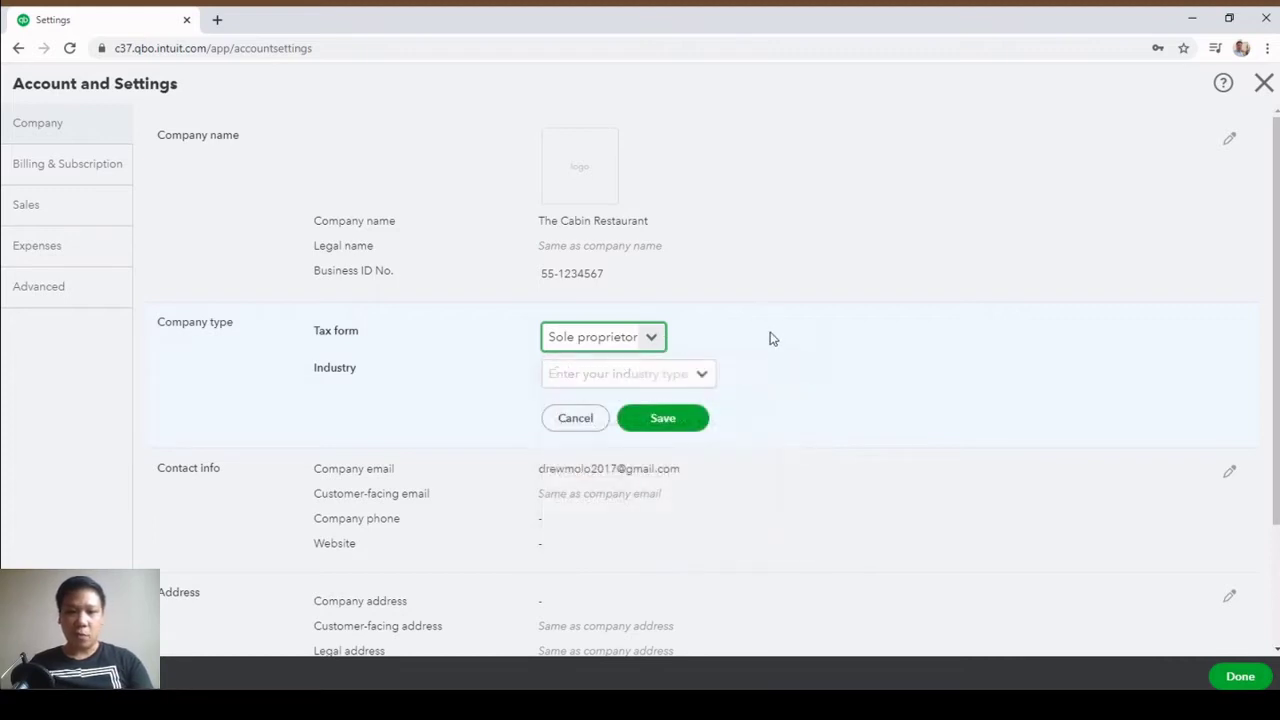
Set the industry to Accommodation and Food Services and save the company type section
click(702, 373)
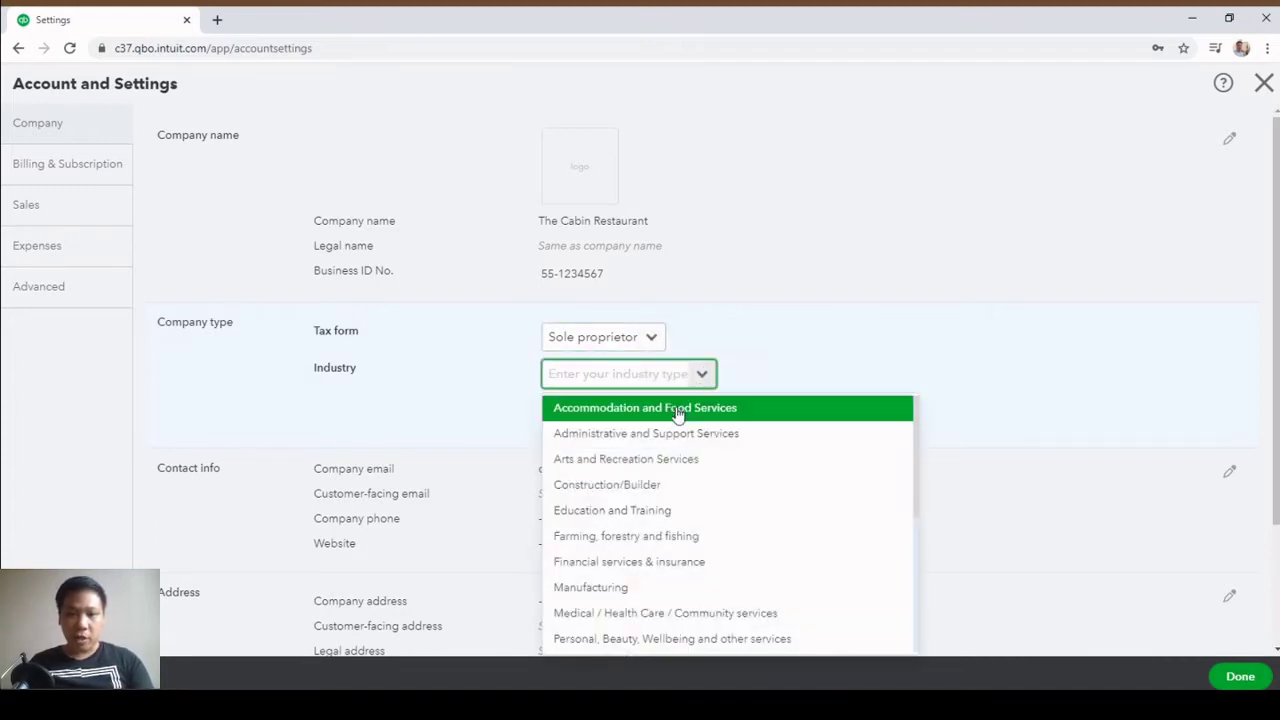
click(749, 391)
scroll(810, 385, down, 1)
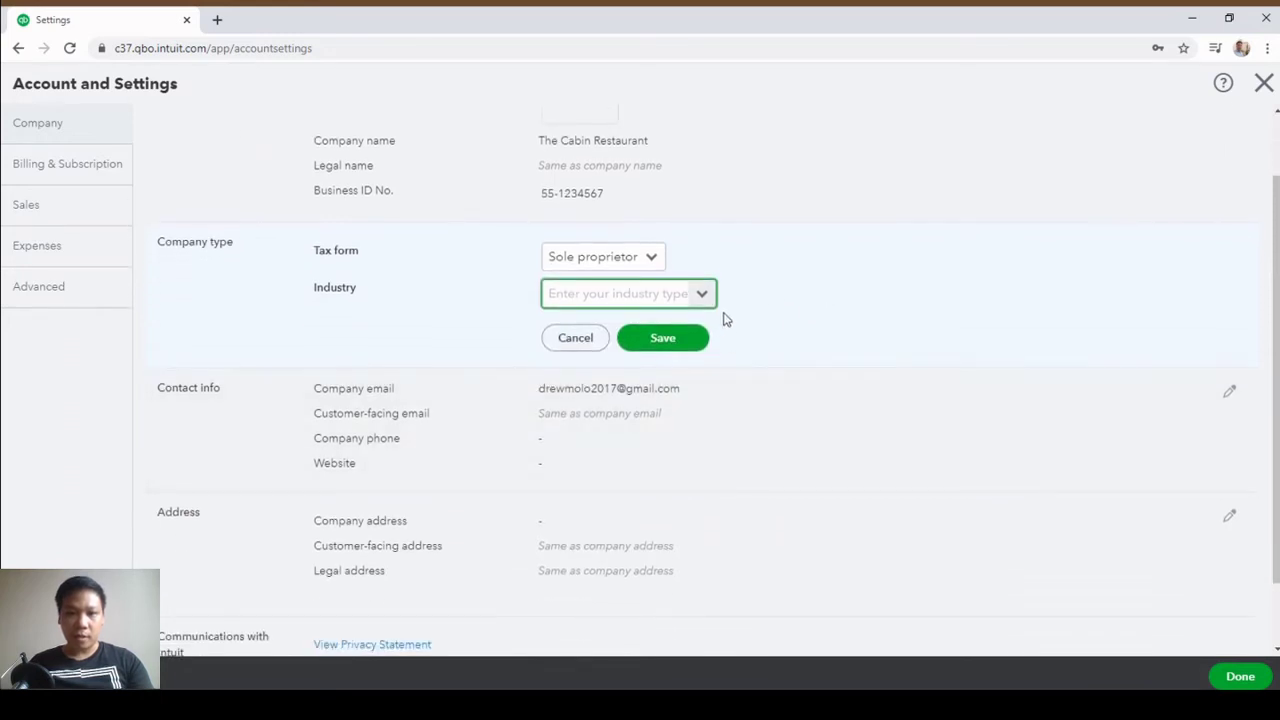
click(705, 296)
click(637, 332)
click(663, 340)
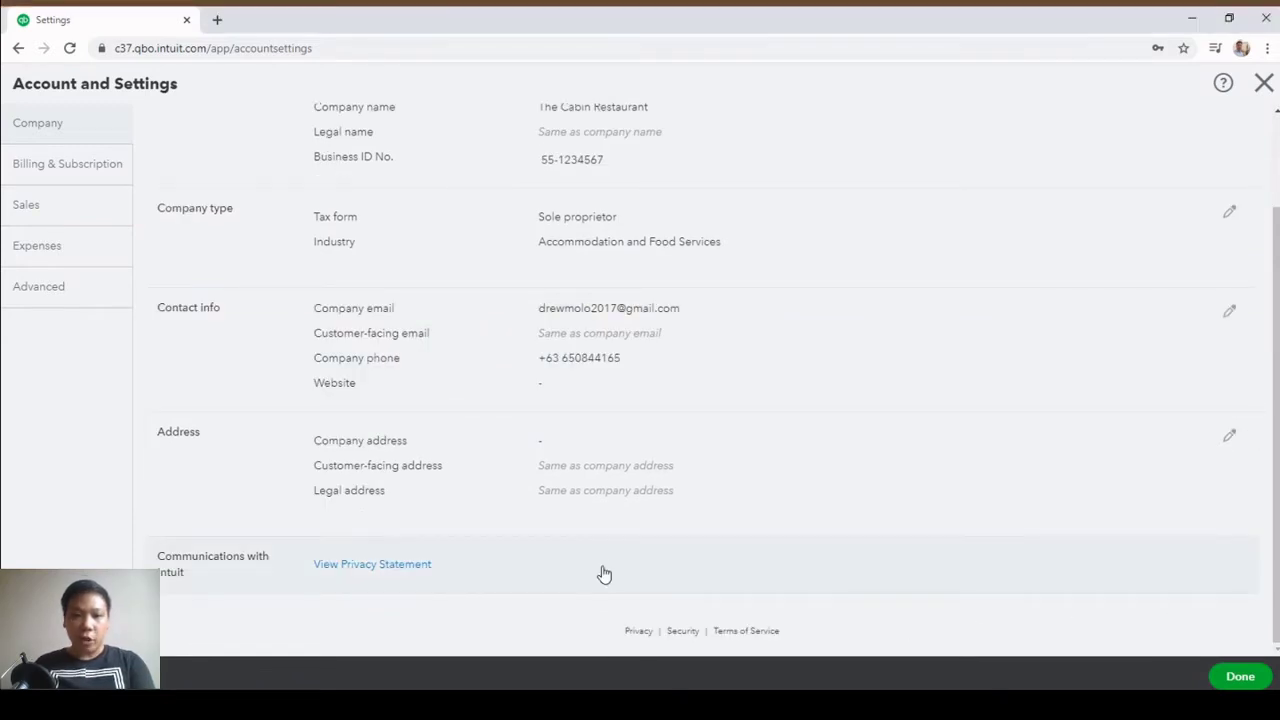
Open the contact info section for editing and fill in the company's email address and phone number
click(537, 369)
click(587, 322)
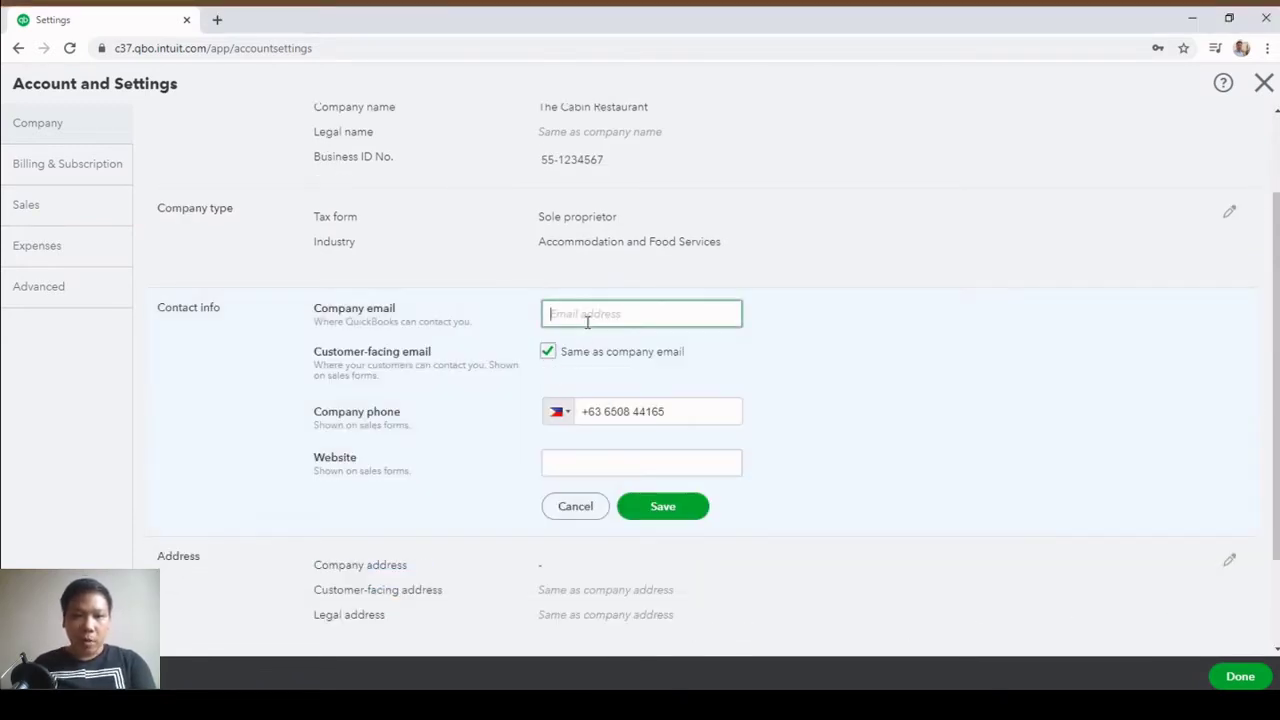
click(622, 344)
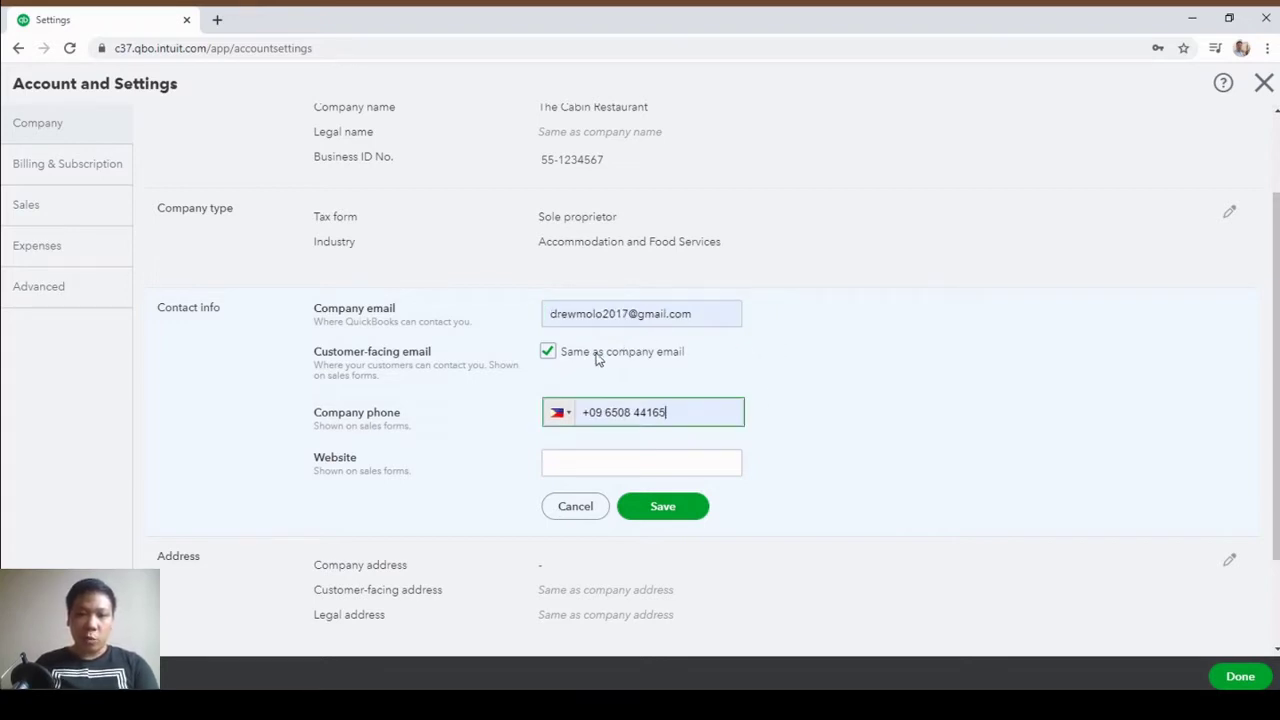
click(549, 353)
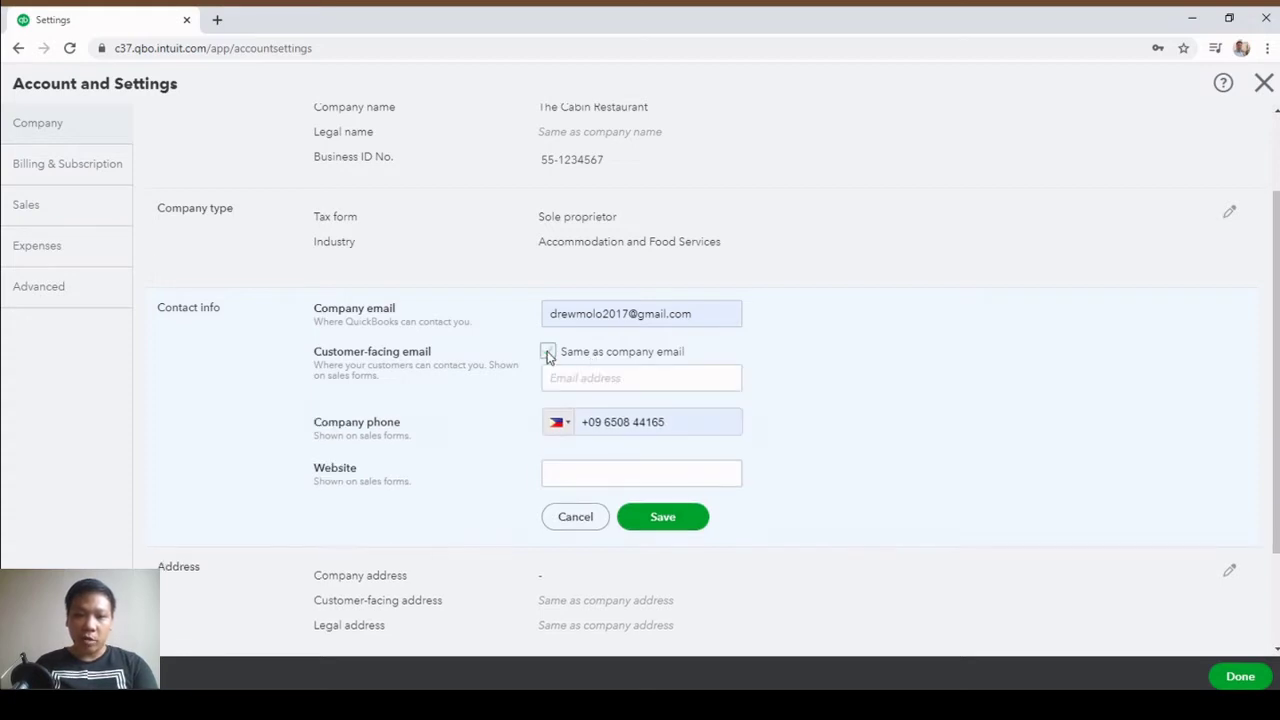
click(586, 379)
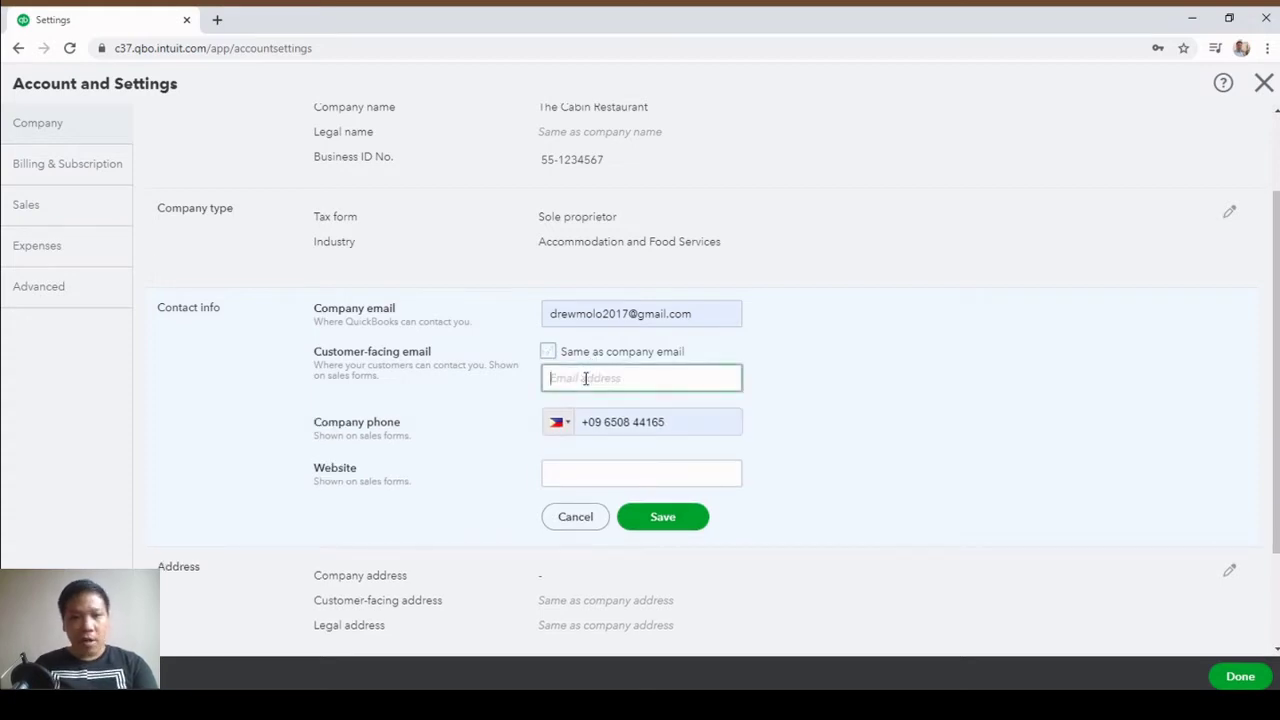
click(548, 352)
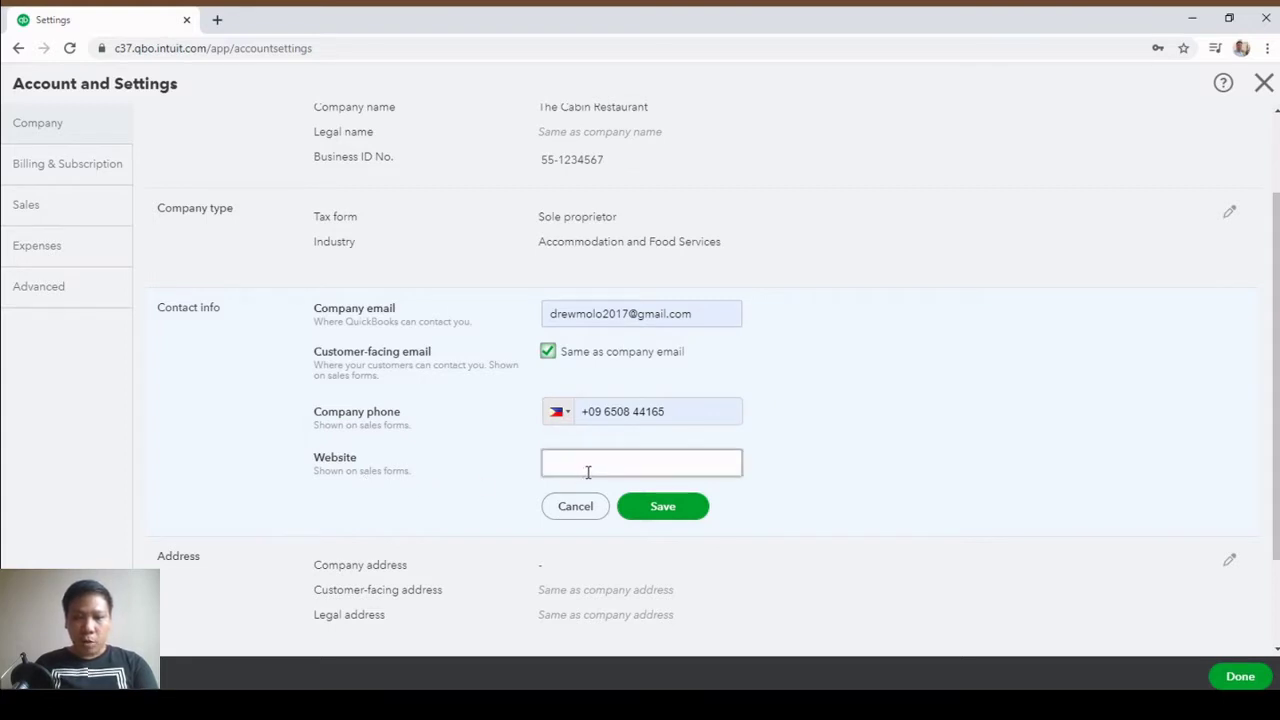
Save the contact info section and open the address section for editing
click(660, 507)
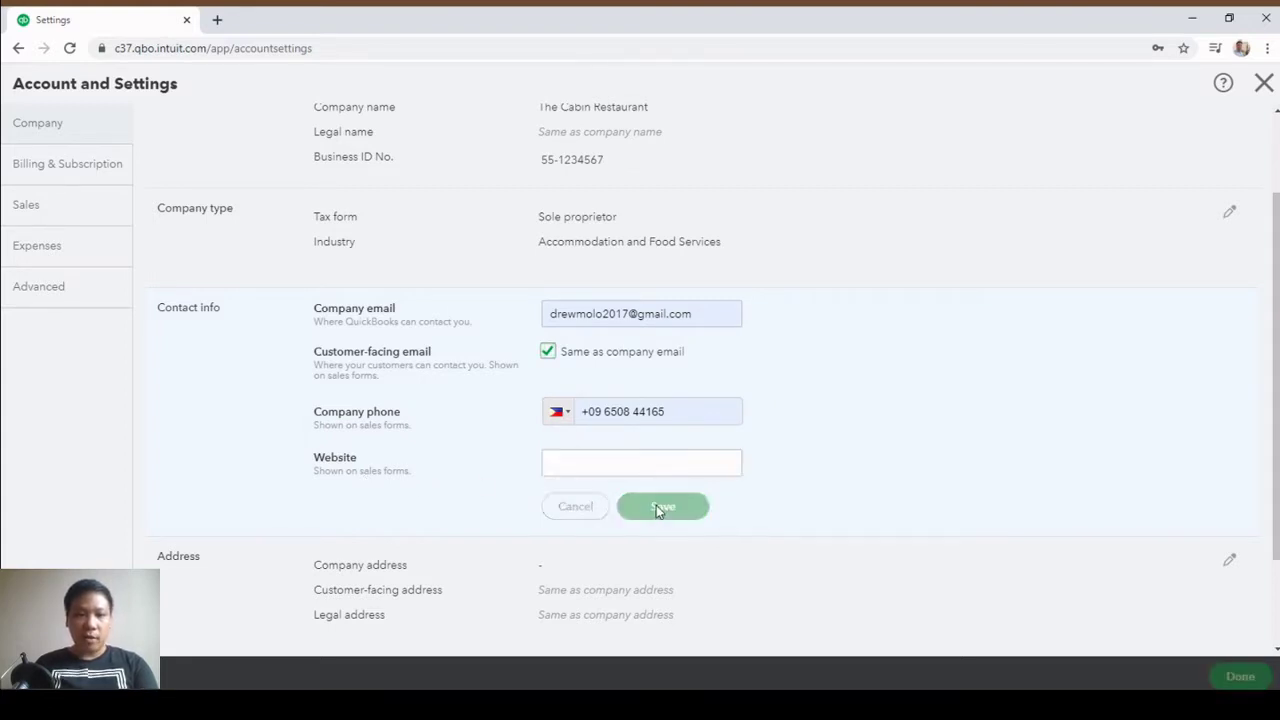
click(860, 457)
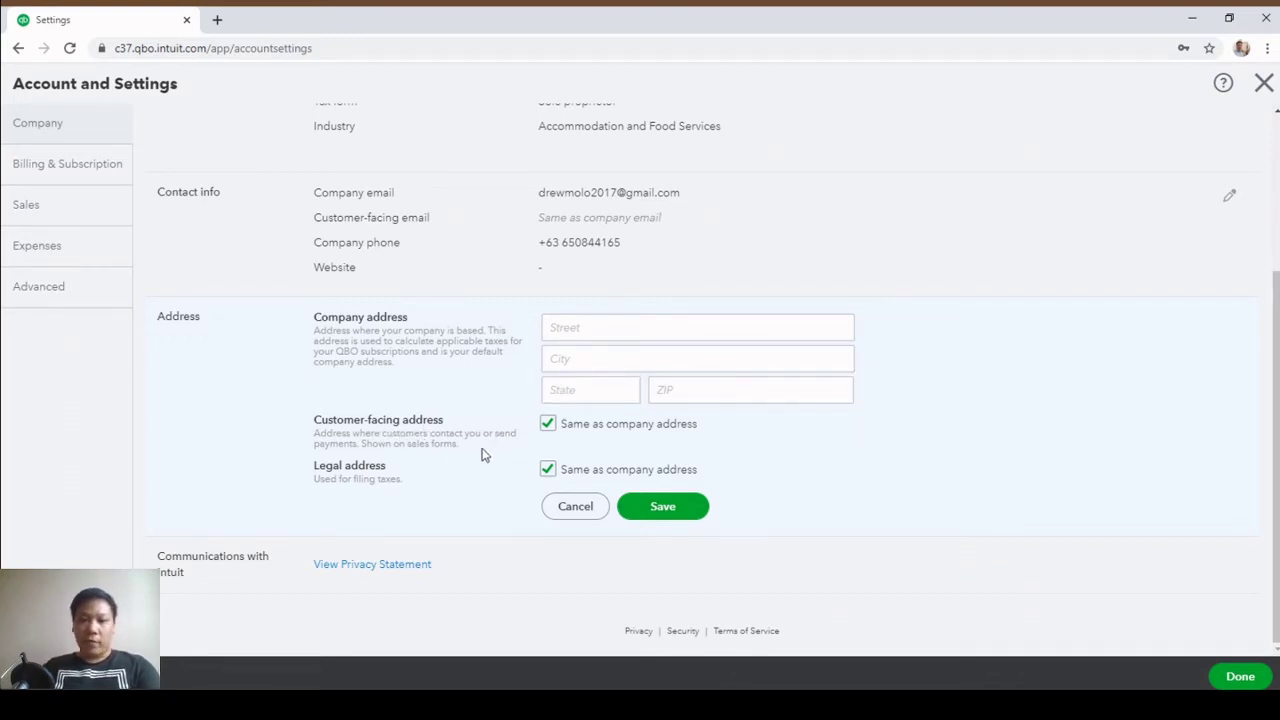
click(548, 424)
click(569, 455)
click(1037, 451)
click(585, 520)
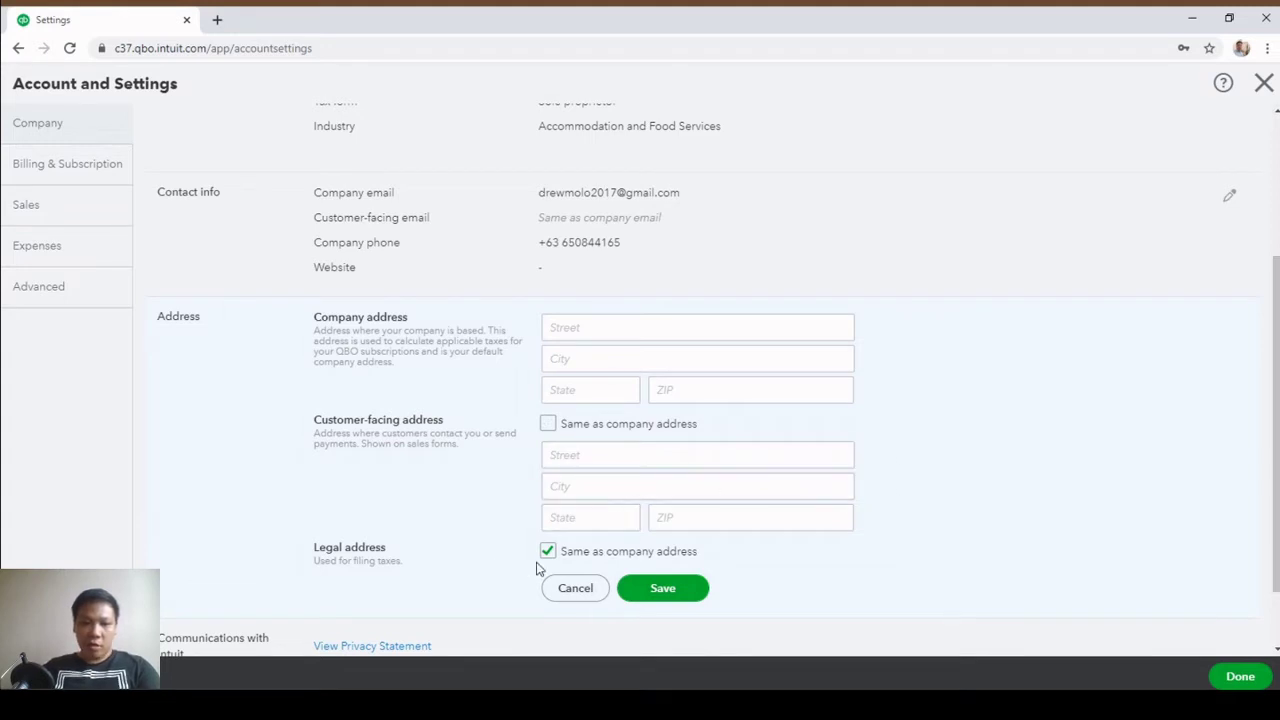
click(548, 551)
scroll(975, 533, down, 1)
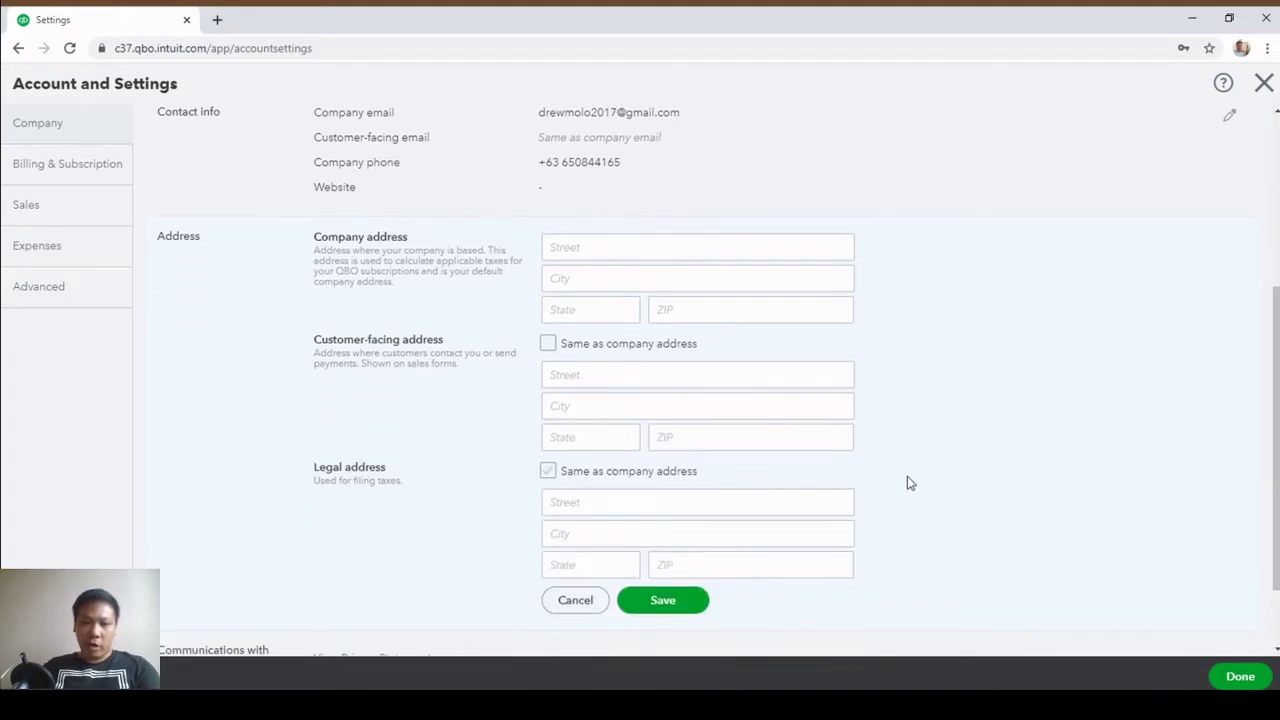
click(548, 343)
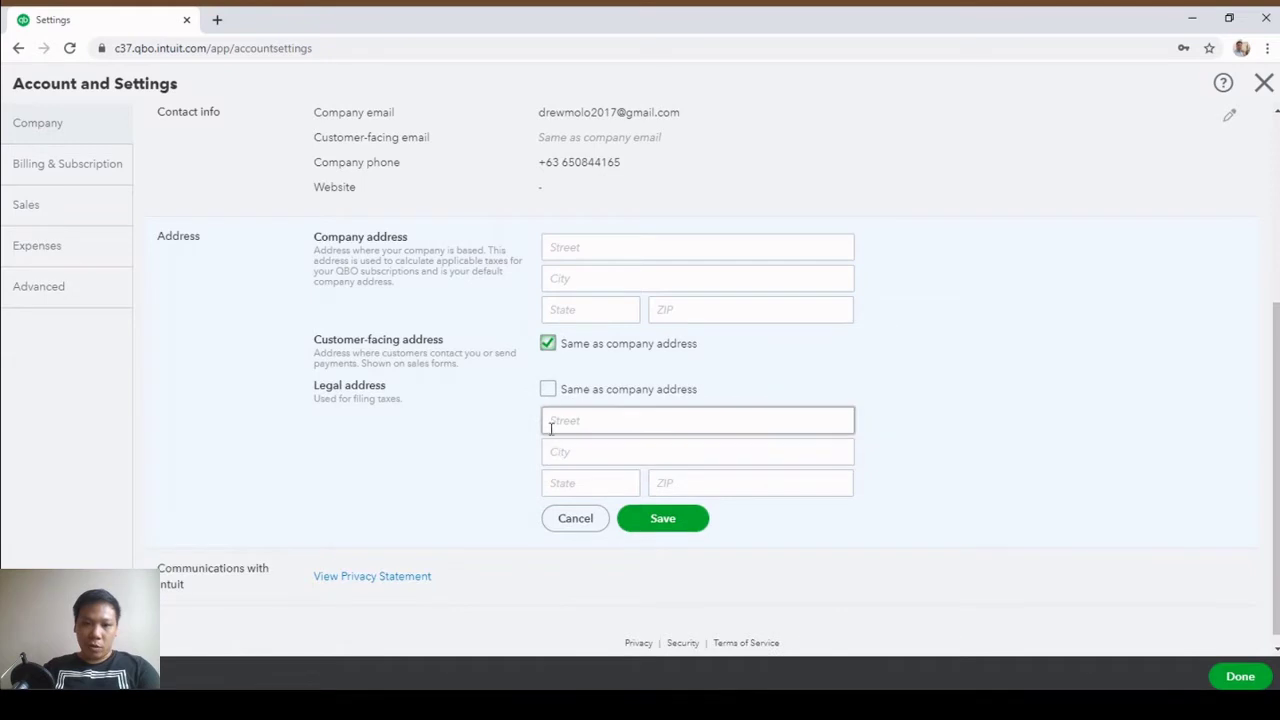
click(547, 389)
Enter the company's street, city, state and ZIP code as the company address and save the address section
click(577, 328)
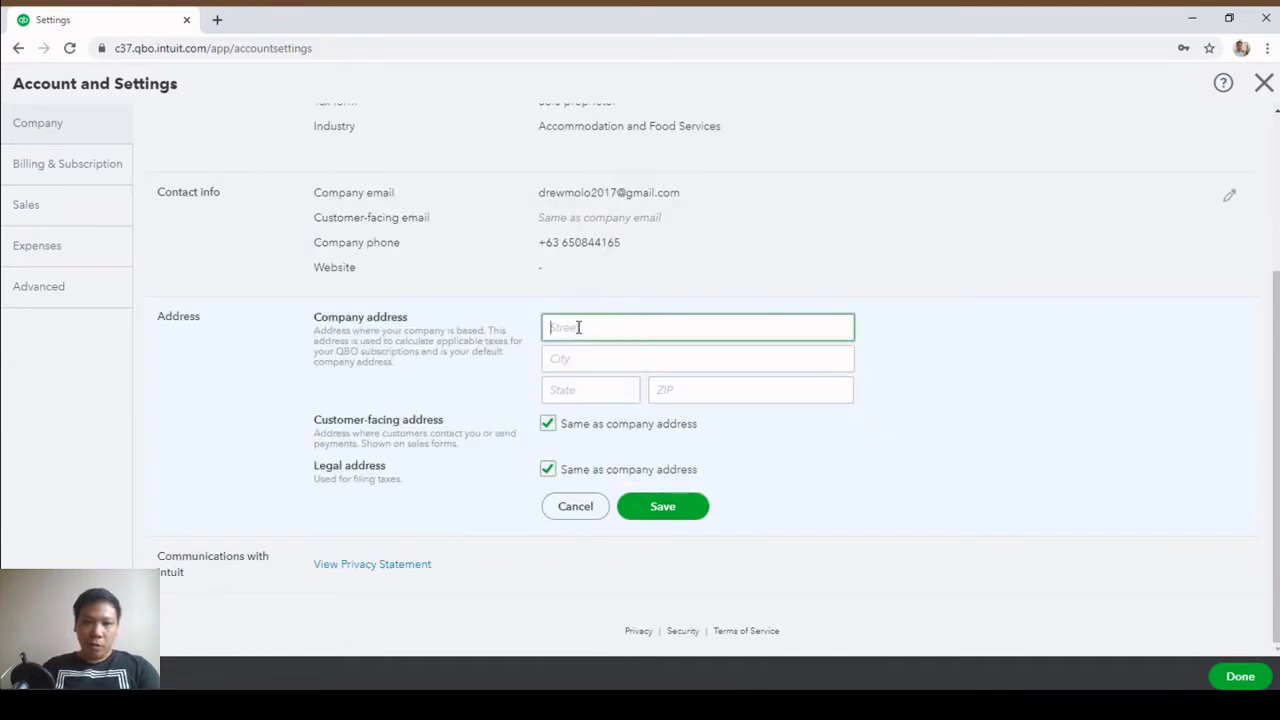
text(Bellona Avenua)
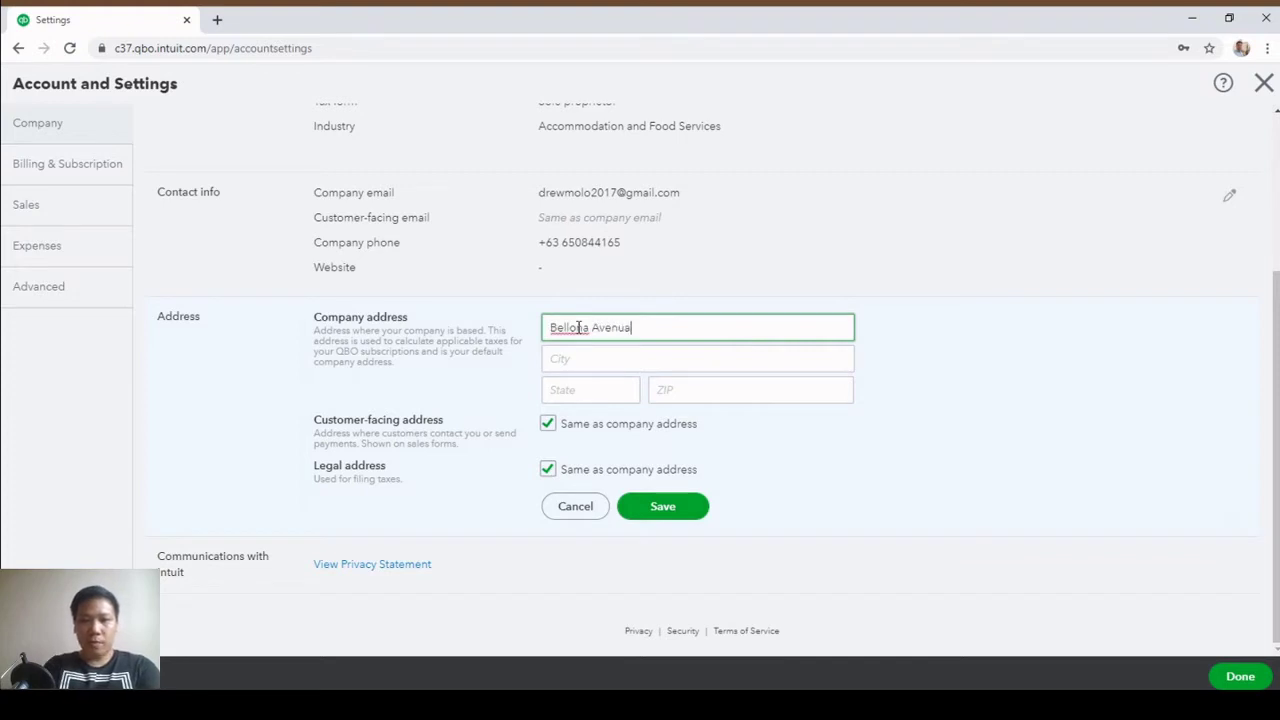
key(Tab)
text(Baltimore)
key(Tab)
text(Maryland)
key(Tab)
text(6000)
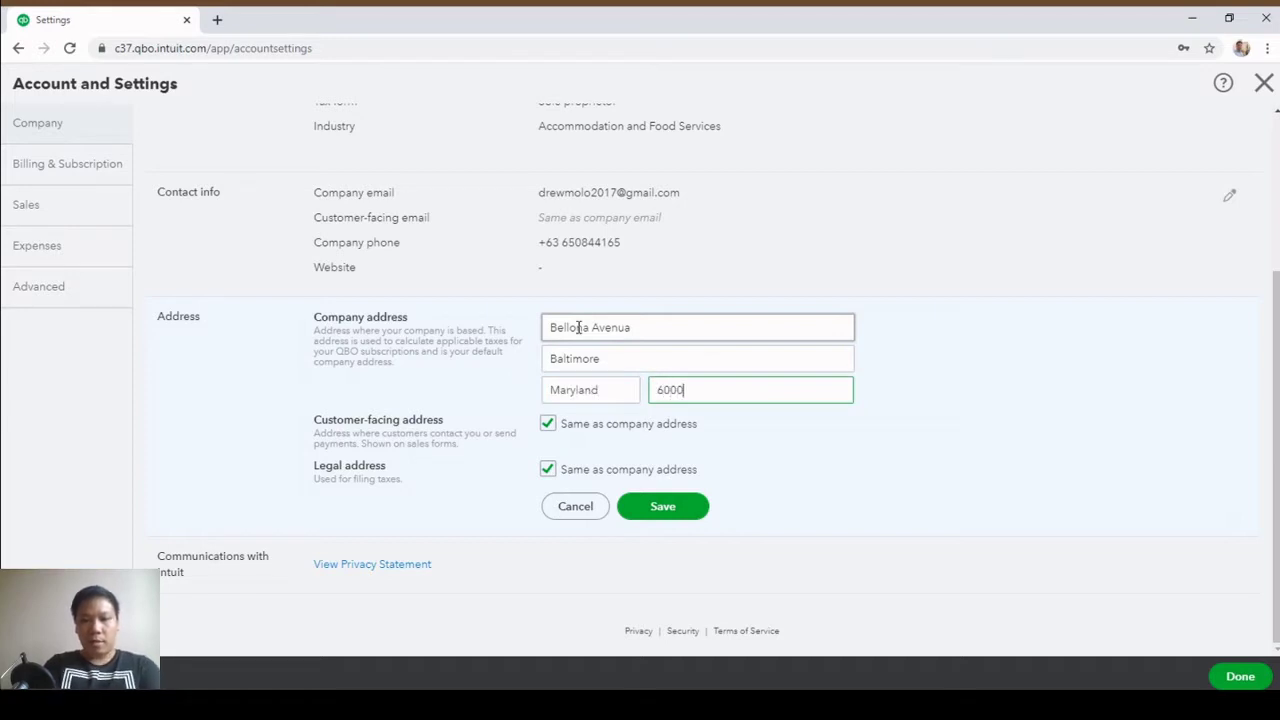
click(669, 506)
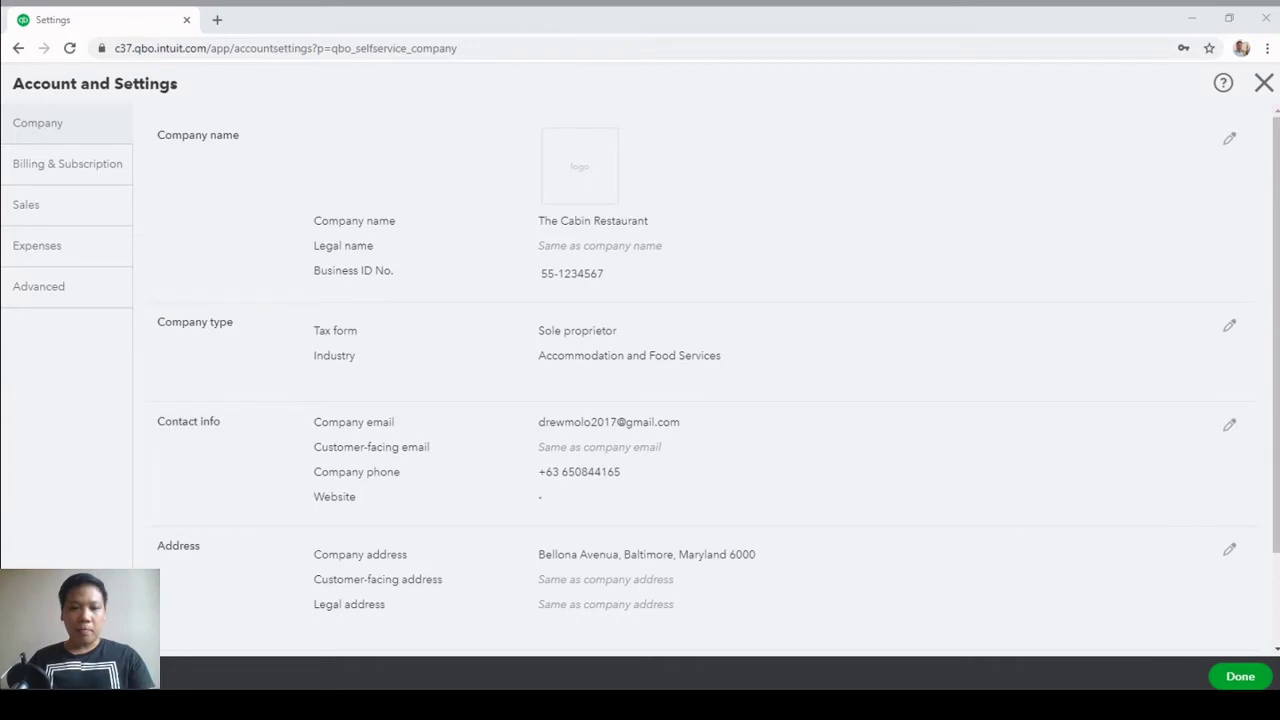
View the company's billing and subscription details
click(70, 164)
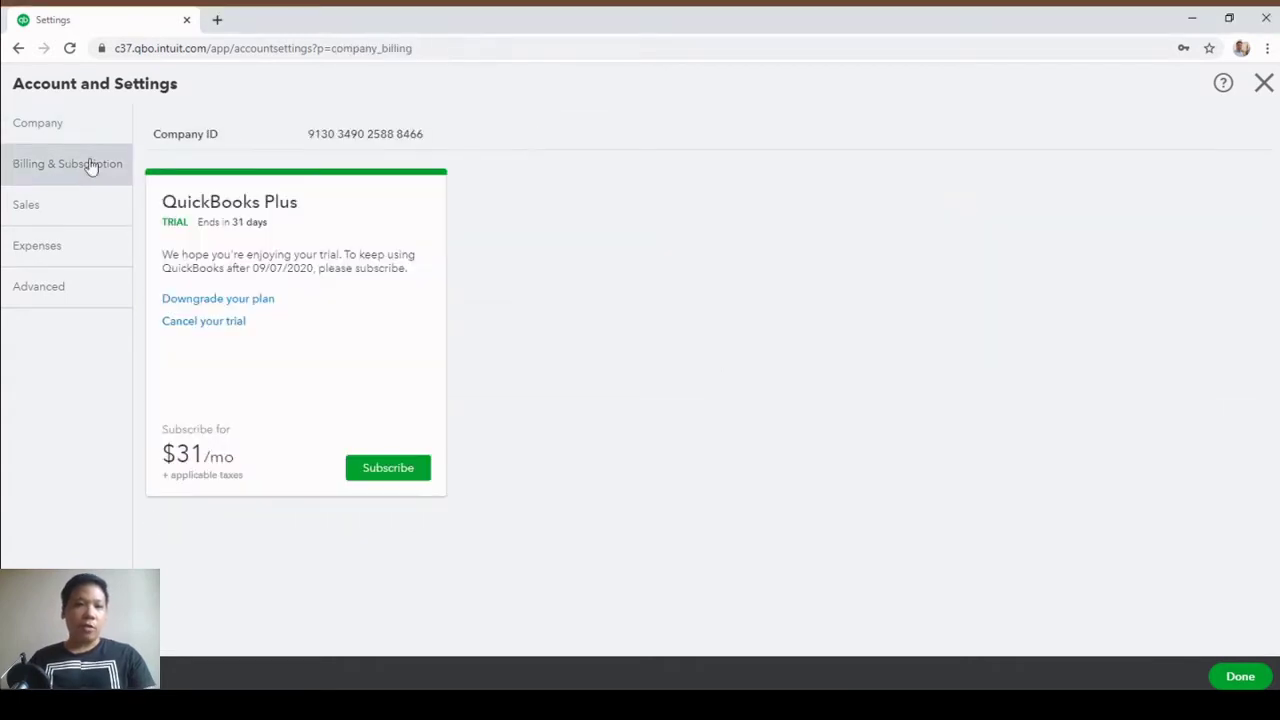
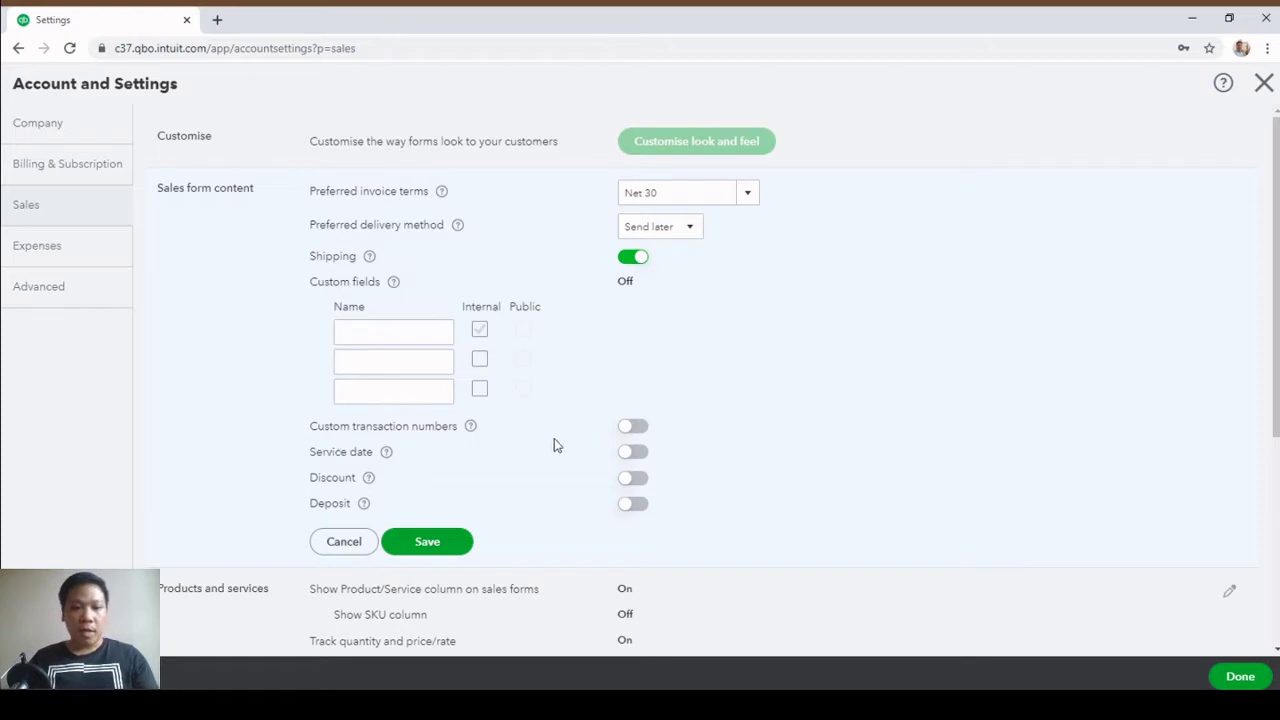
Turn on custom transaction numbers, Discount and Deposit in the sales form content section and save it
click(632, 427)
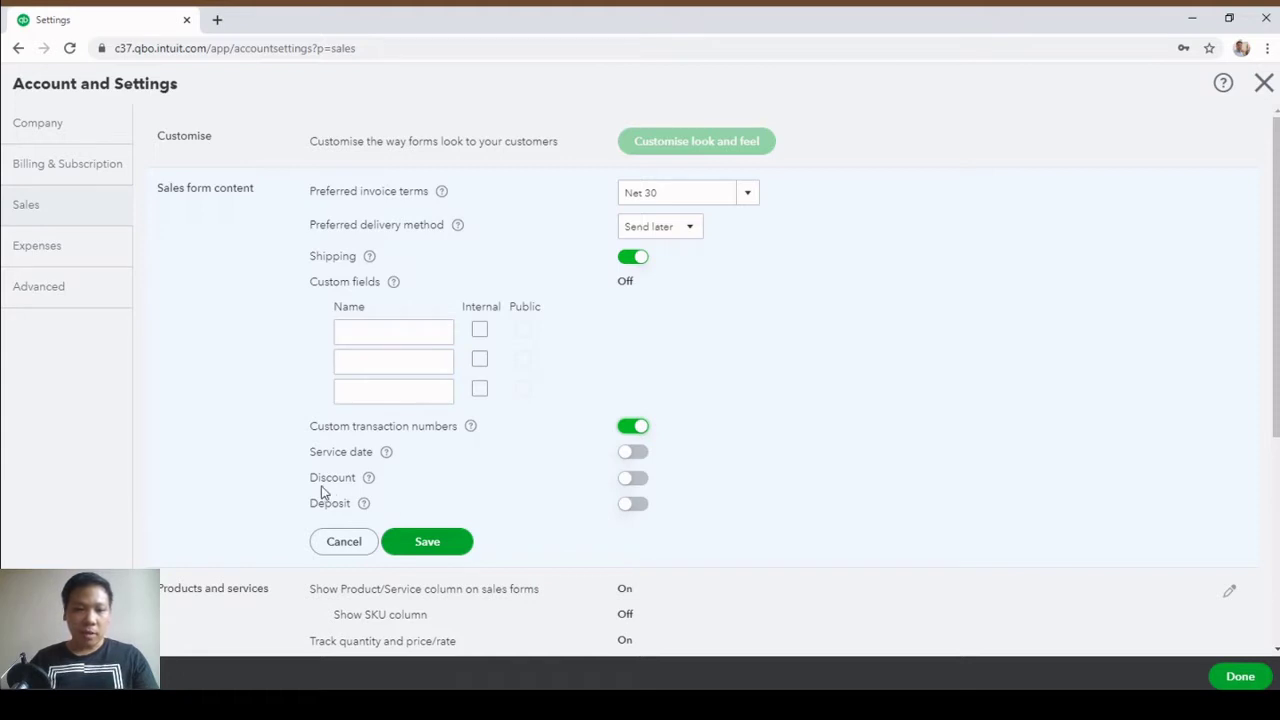
click(632, 482)
click(634, 506)
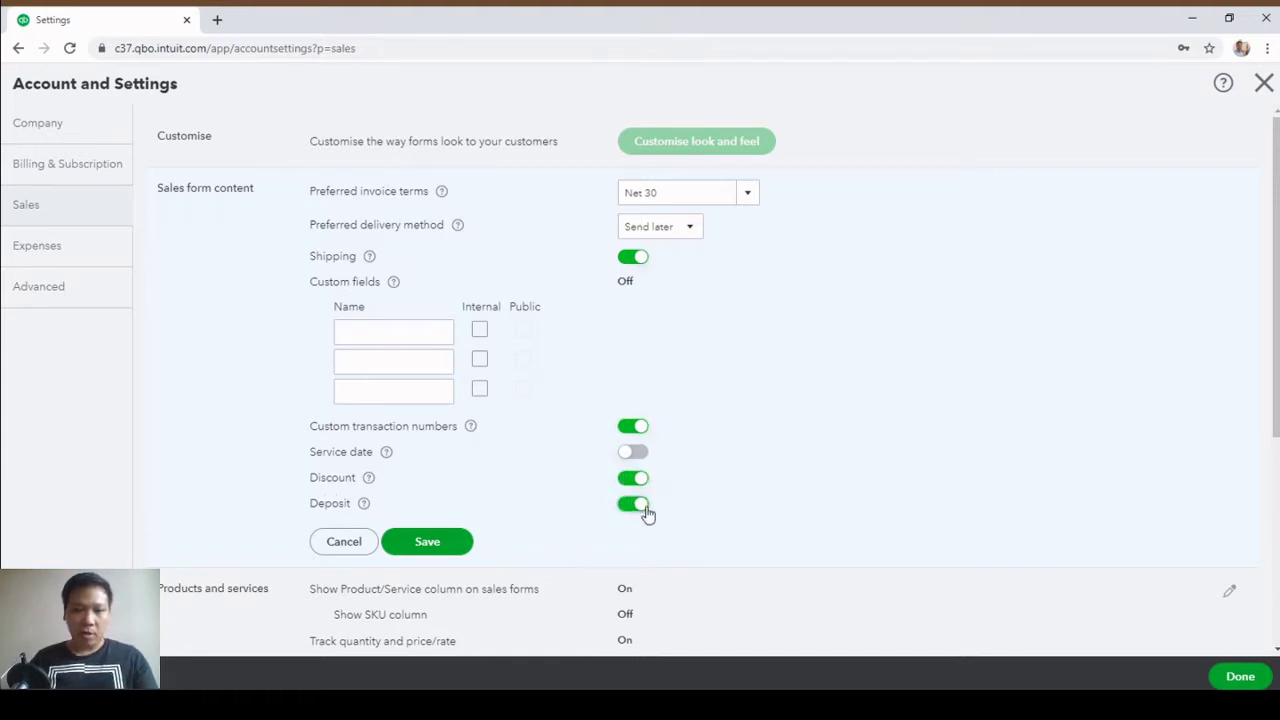
scroll(700, 505, down, 1)
click(440, 461)
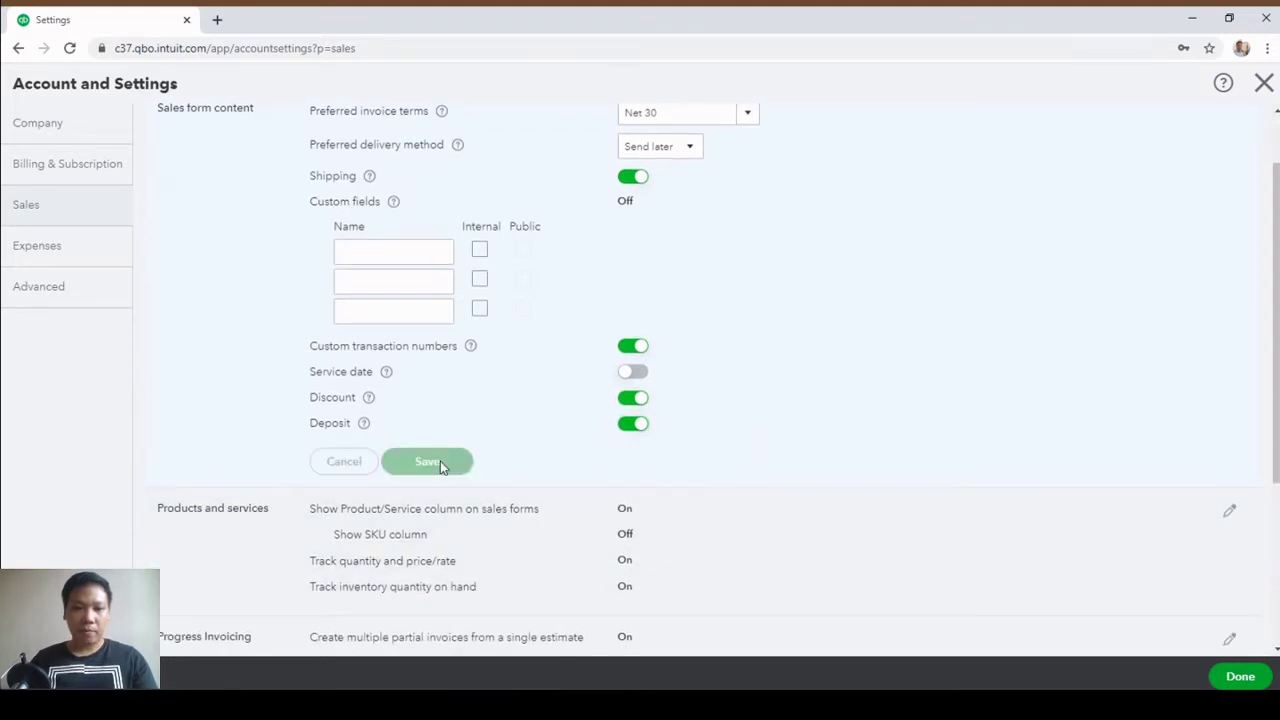
In the products and services section, turn on showing the Product/Service column on sales forms and save
scroll(800, 474, down, 2)
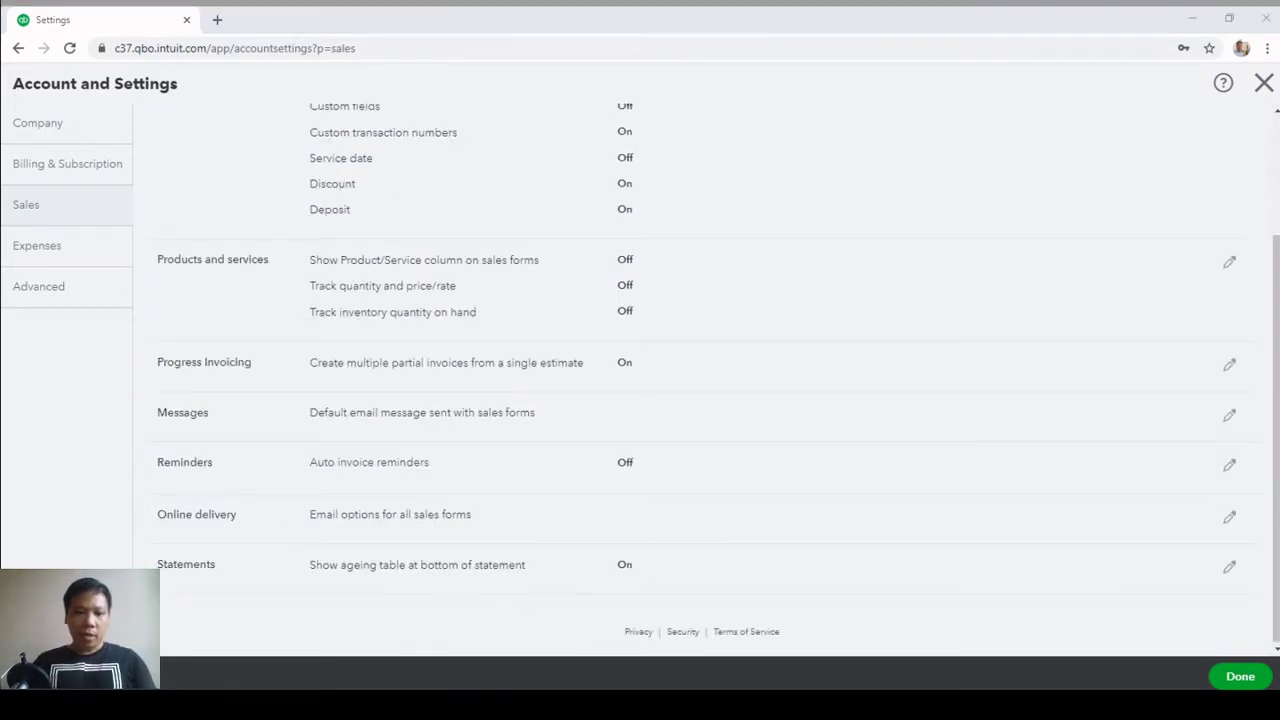
click(405, 315)
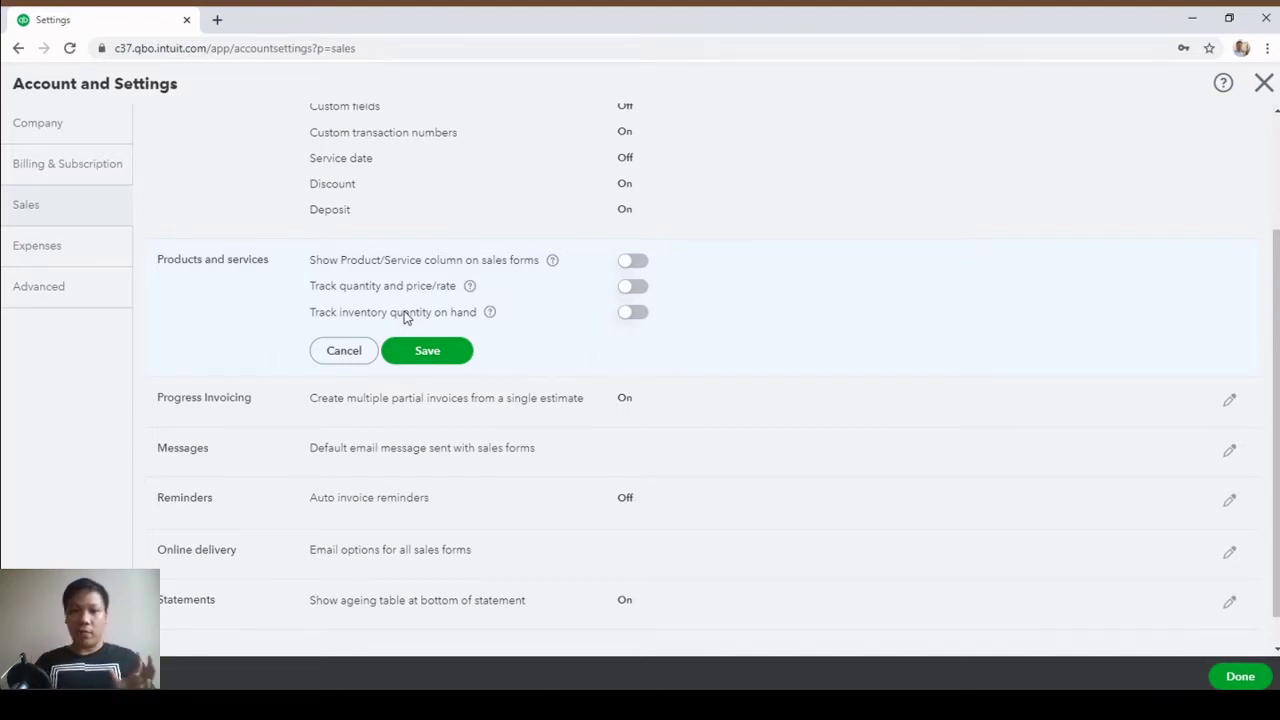
click(634, 262)
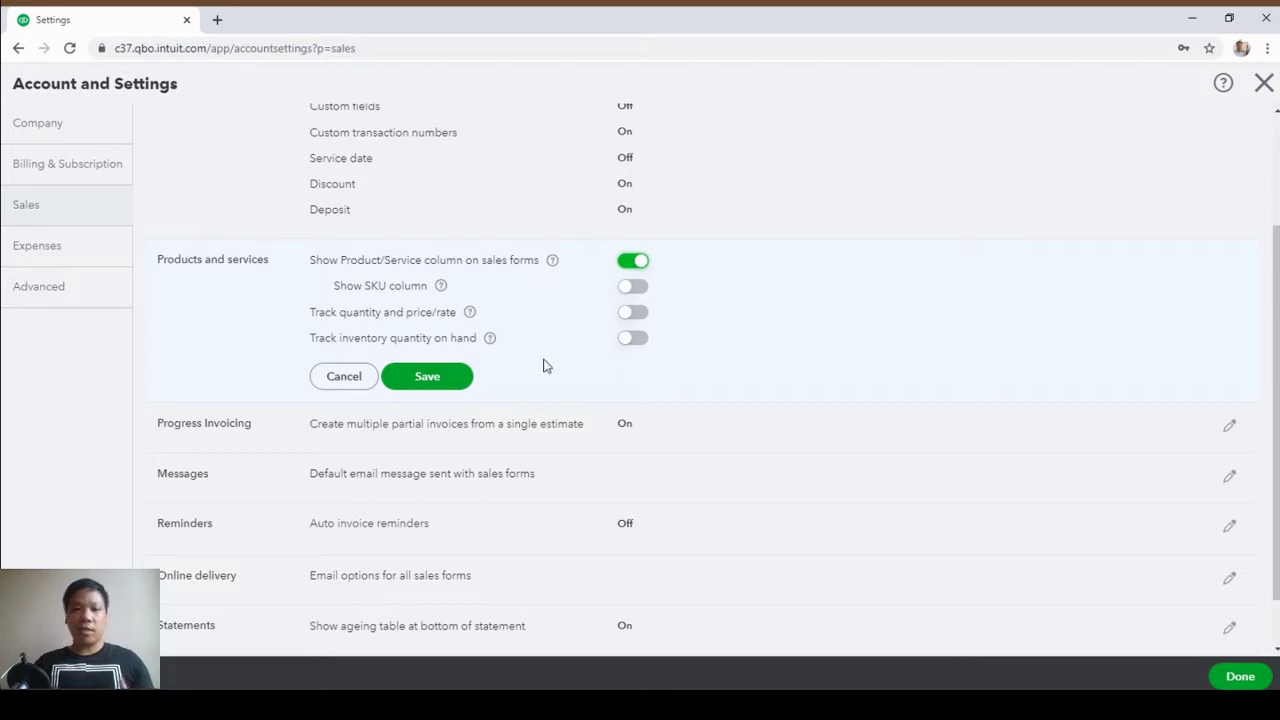
click(432, 380)
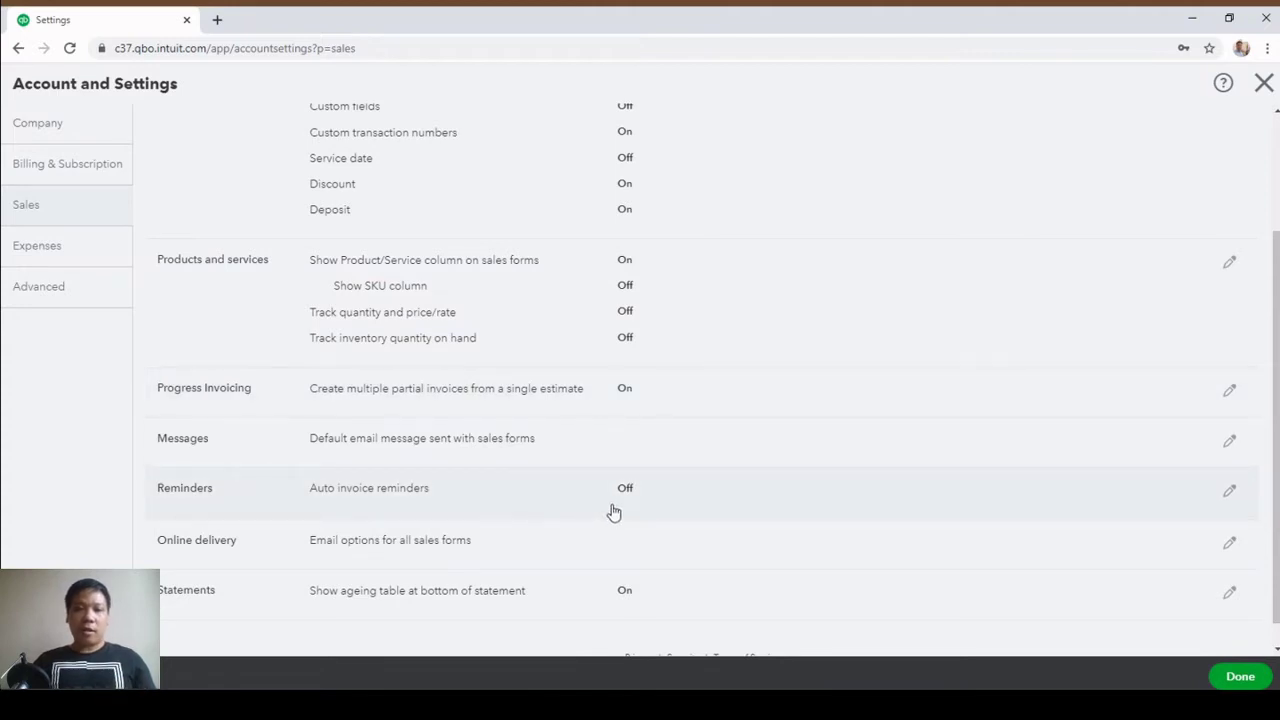
In the expense settings, turn on showing the Items table on expense and purchase forms and save the bills and expenses section
click(70, 261)
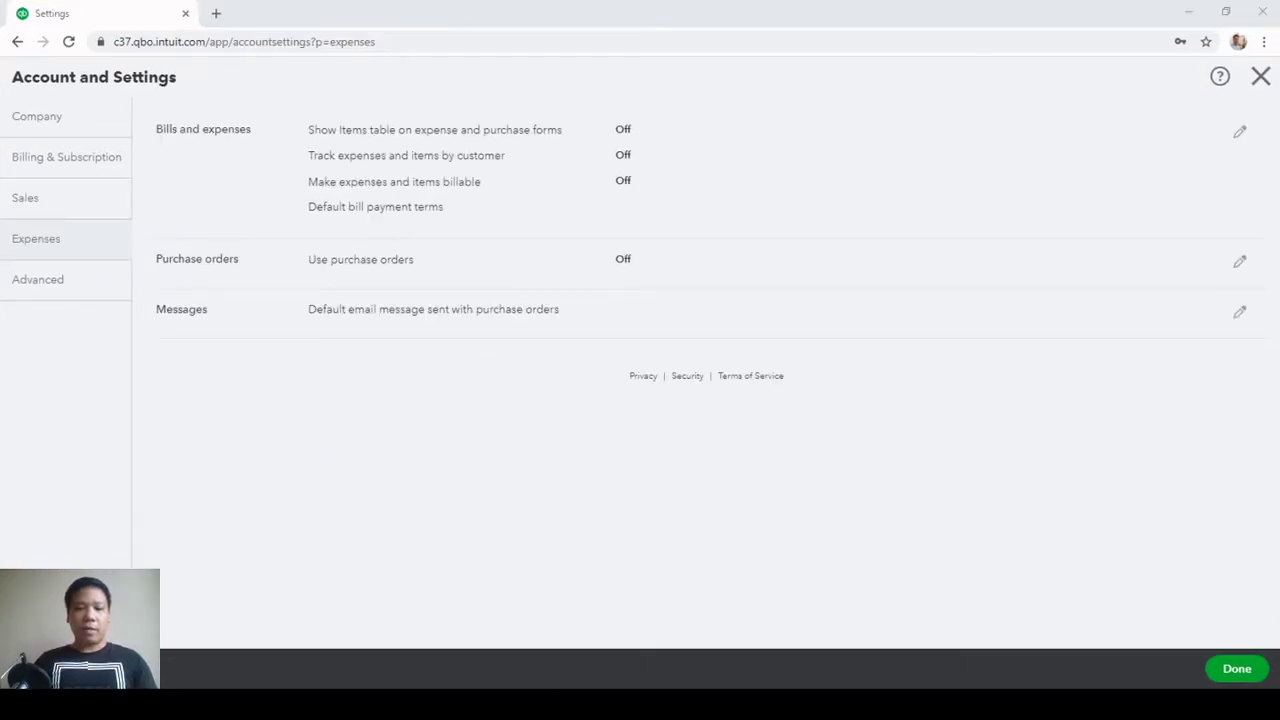
click(429, 166)
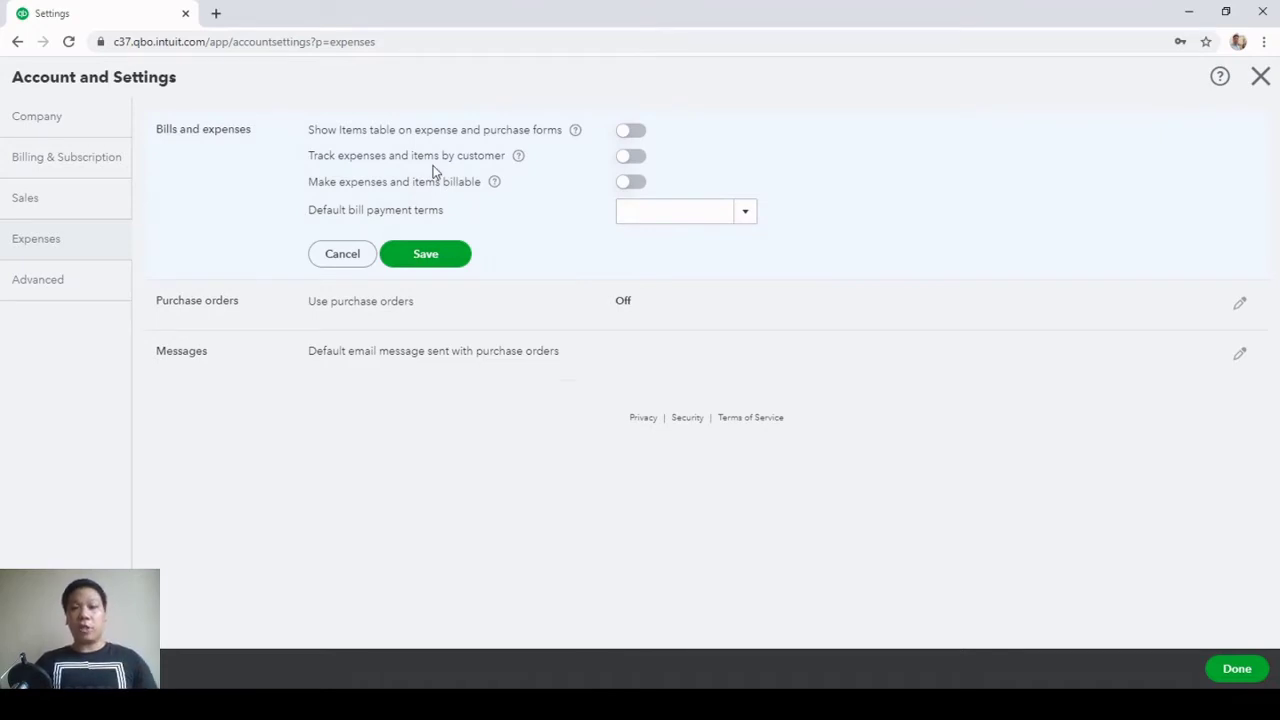
click(634, 136)
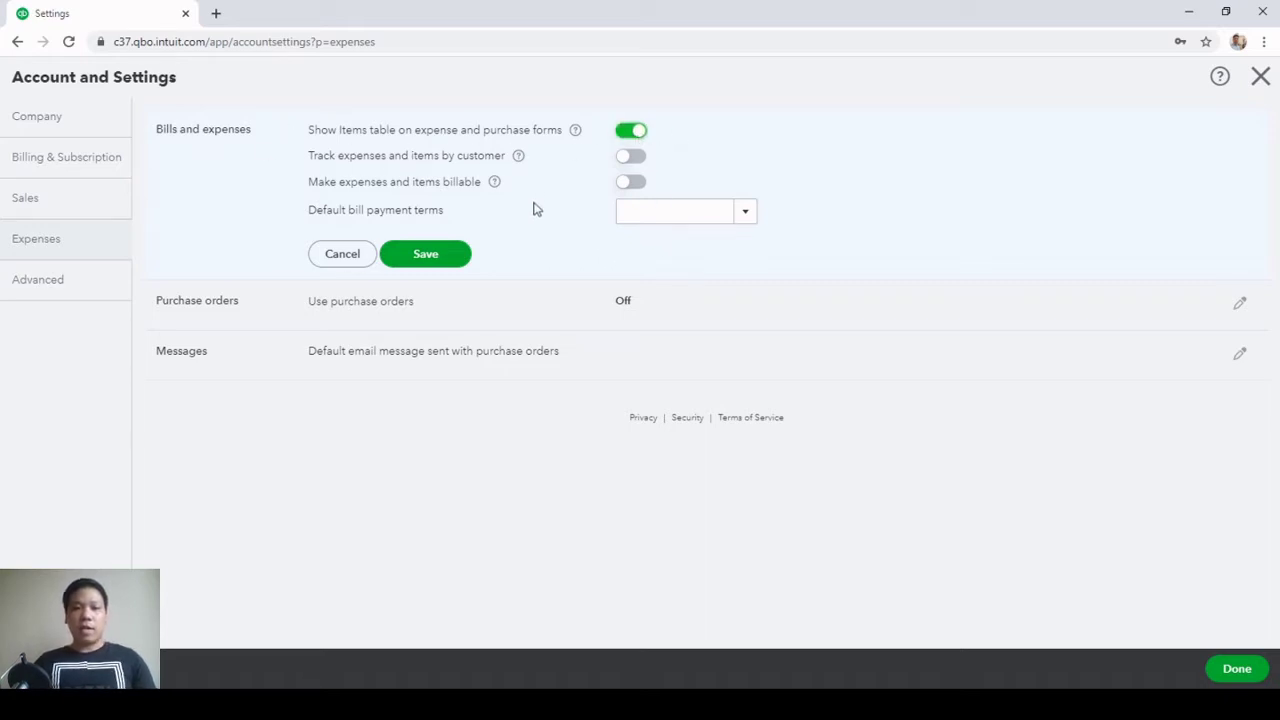
click(450, 258)
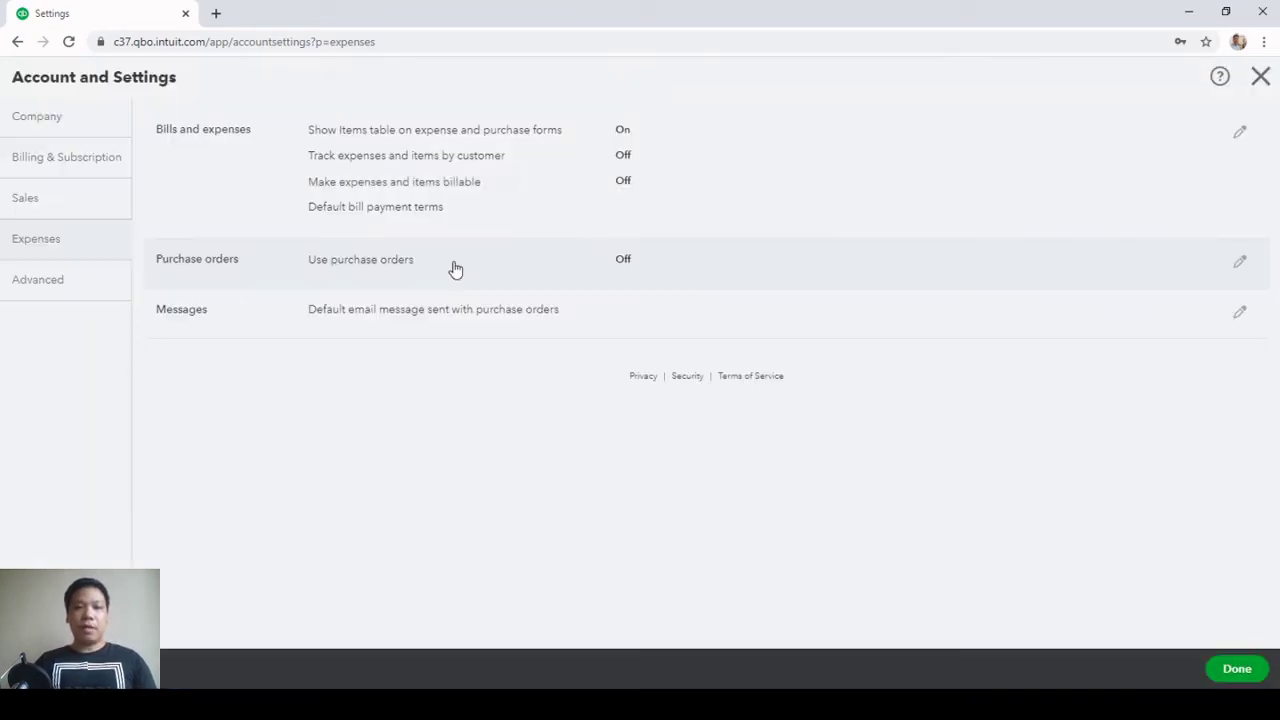
Open the purchase orders section for editing and cancel without changing it
click(487, 270)
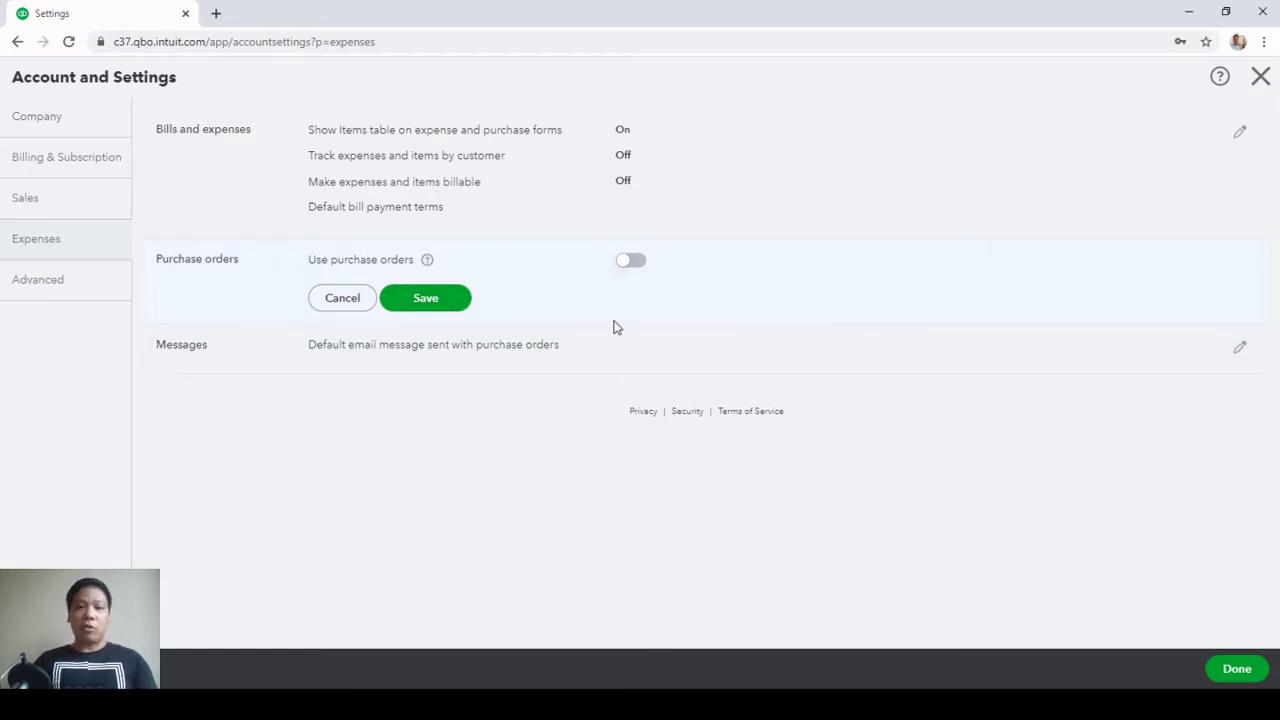
click(343, 305)
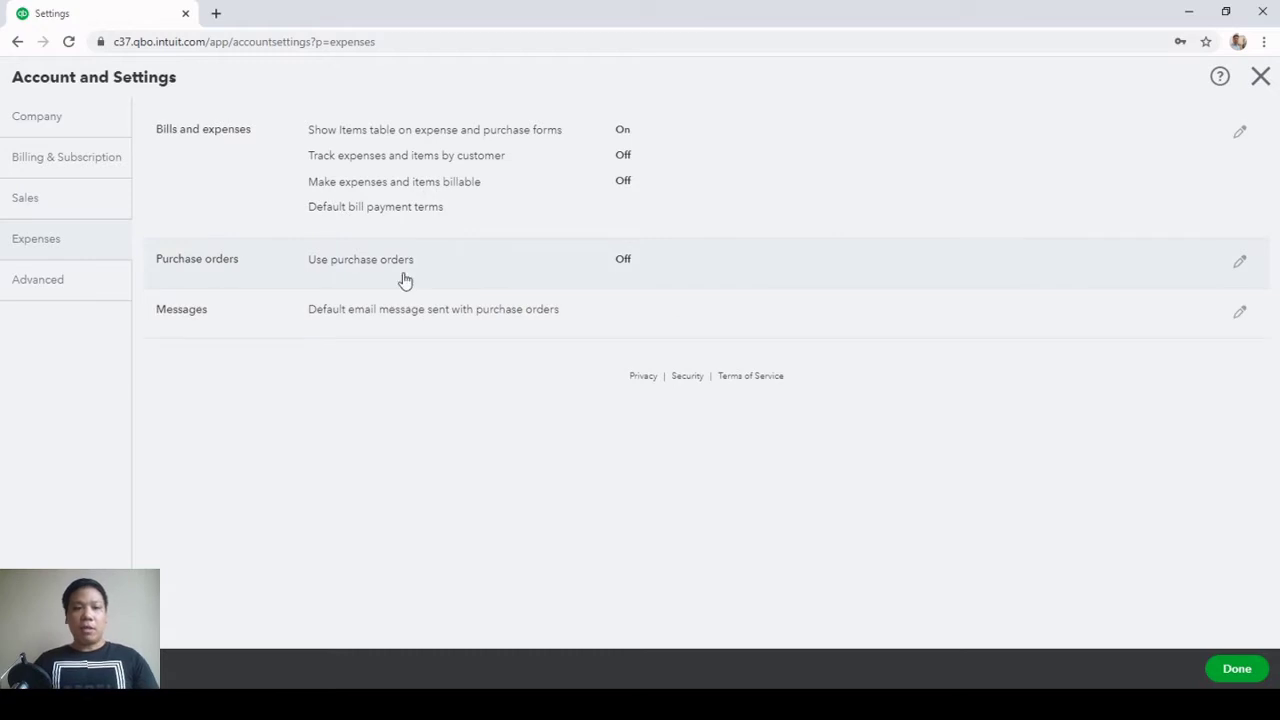
In the advanced accounting settings, choose January as the financial year's first month and Same as financial year for the tax year
click(98, 293)
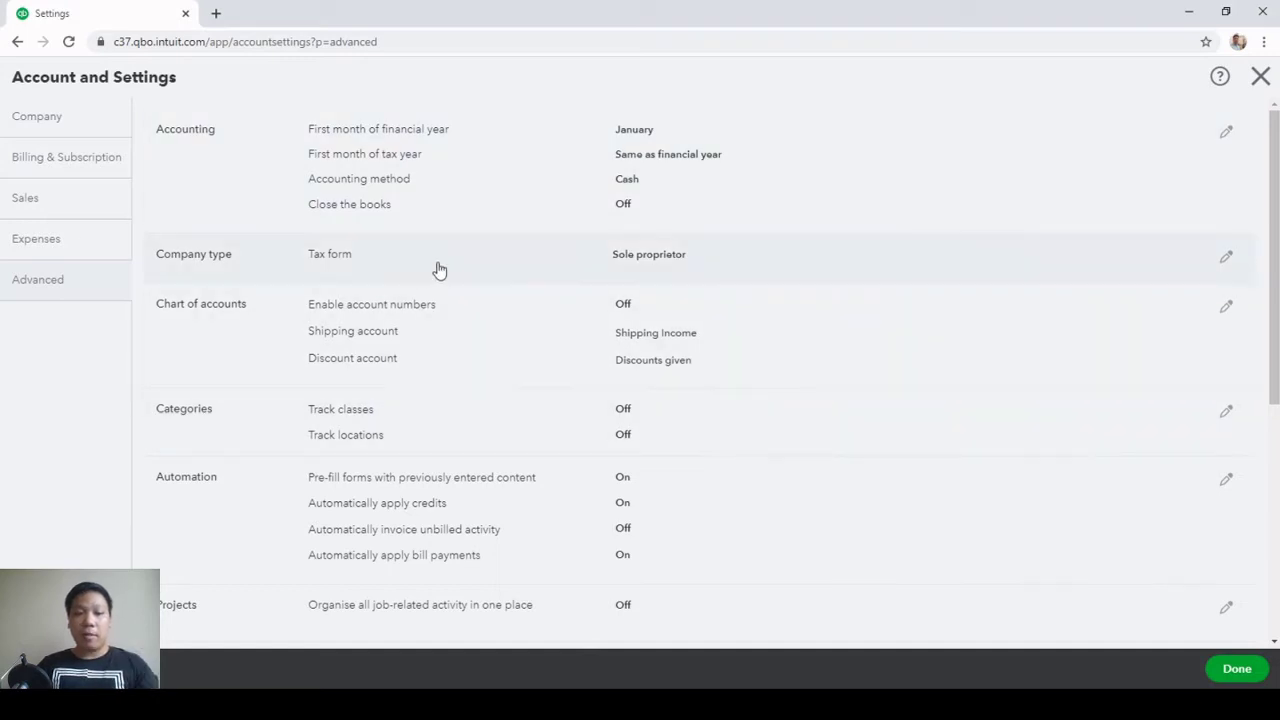
click(449, 203)
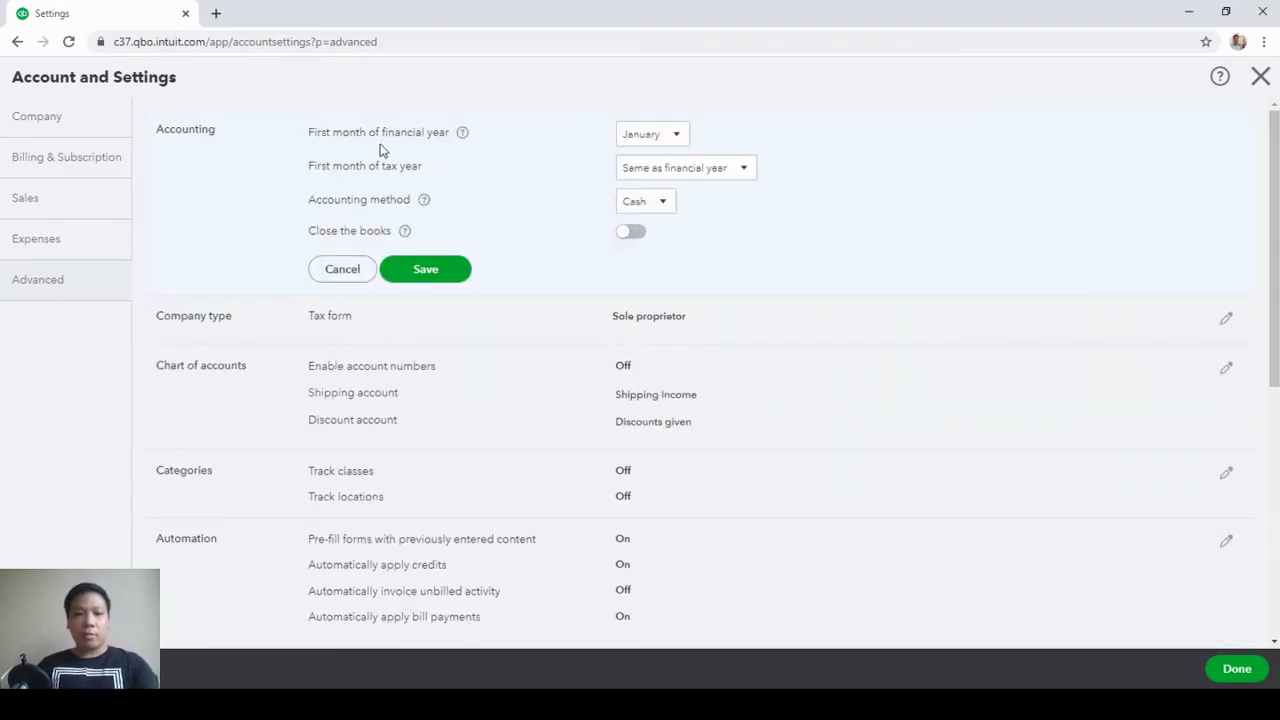
click(676, 140)
click(666, 164)
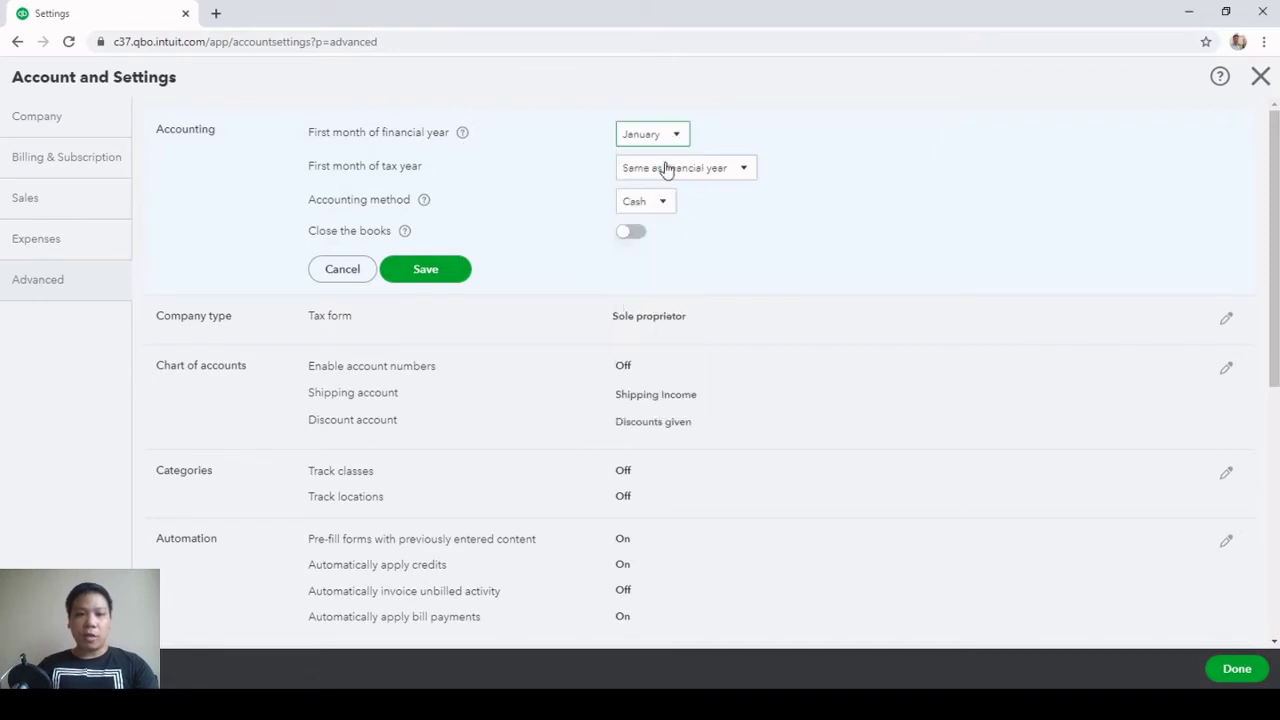
click(741, 180)
click(703, 200)
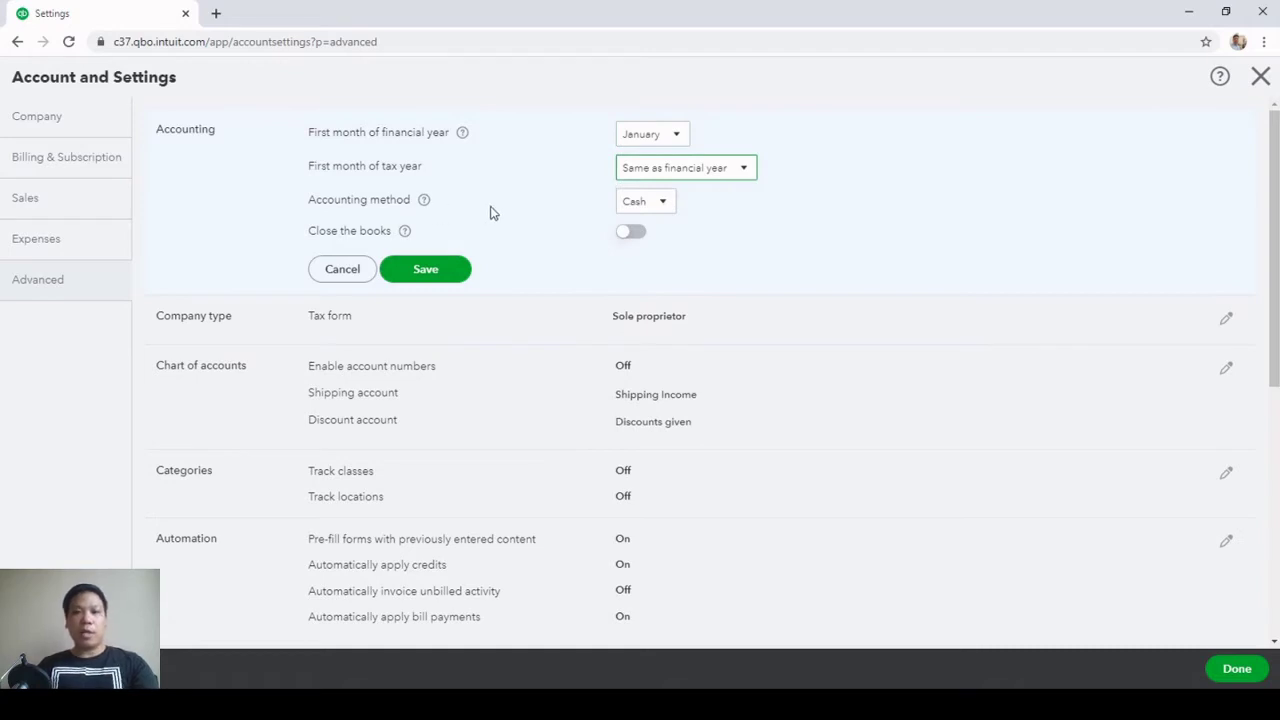
Set the accounting method to Accrual and turn on Close the books with a closing date of 12/31/2020
click(652, 212)
click(648, 232)
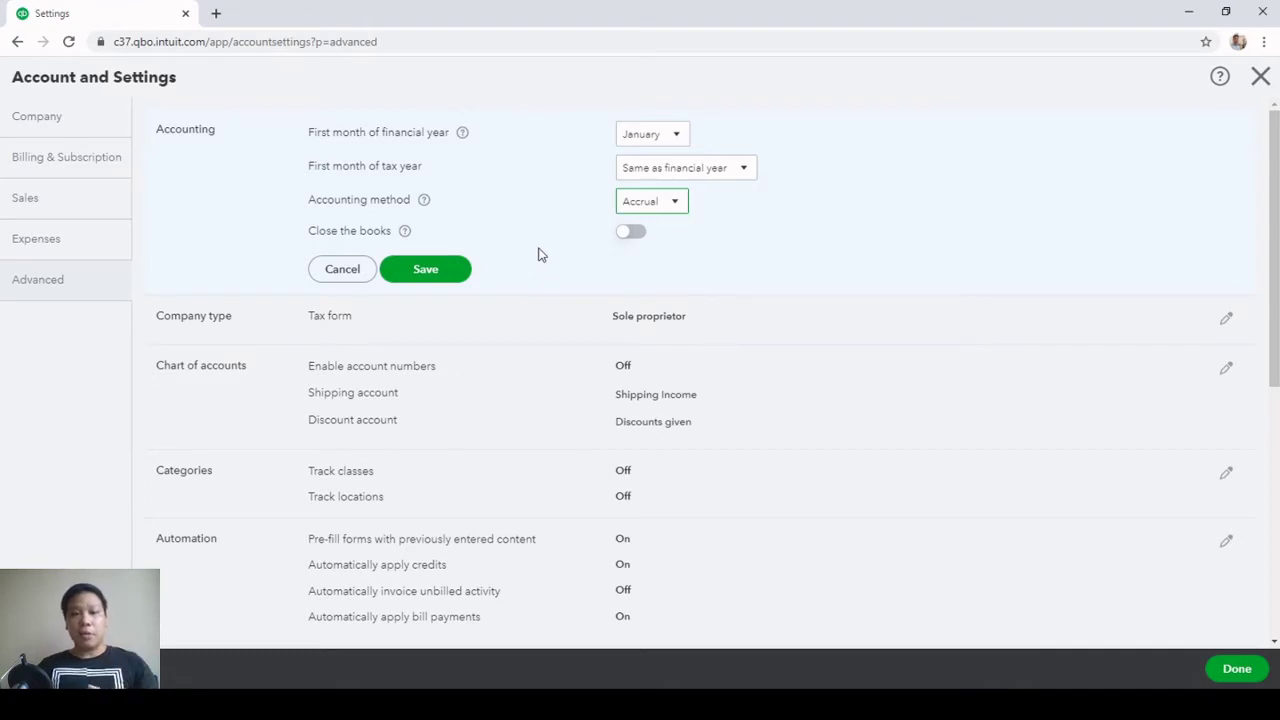
click(628, 233)
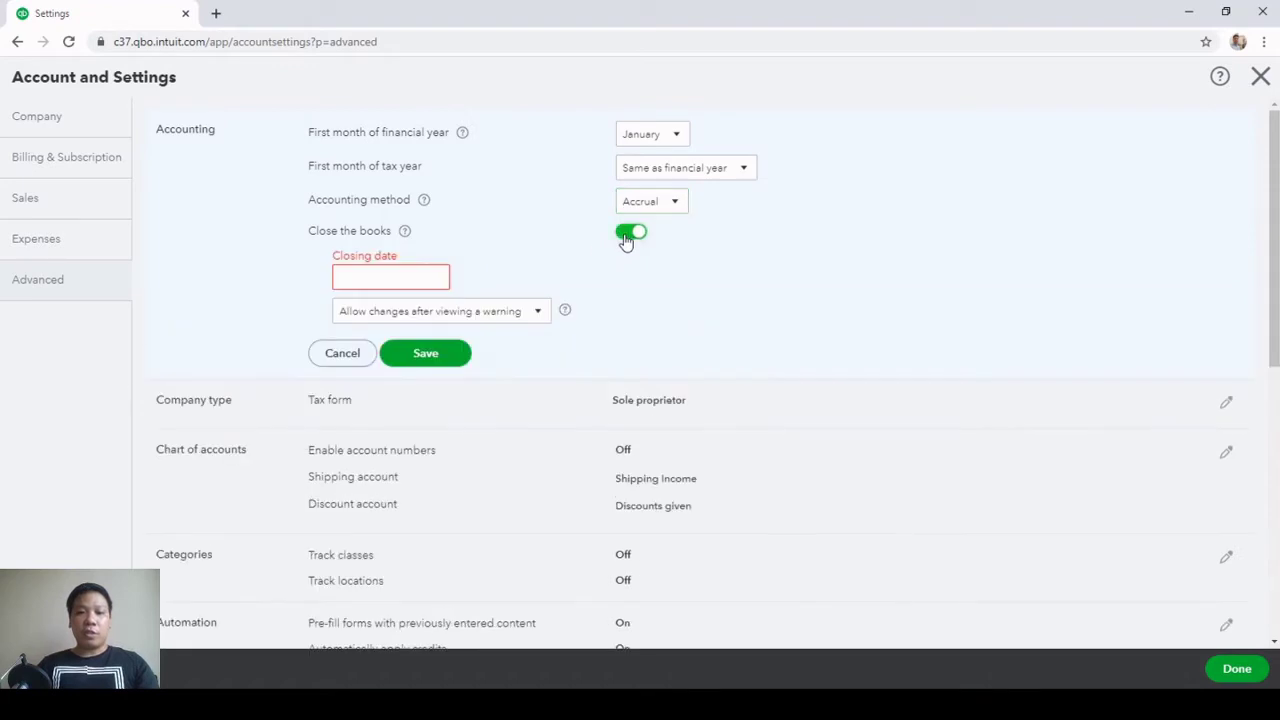
click(436, 281)
click(437, 279)
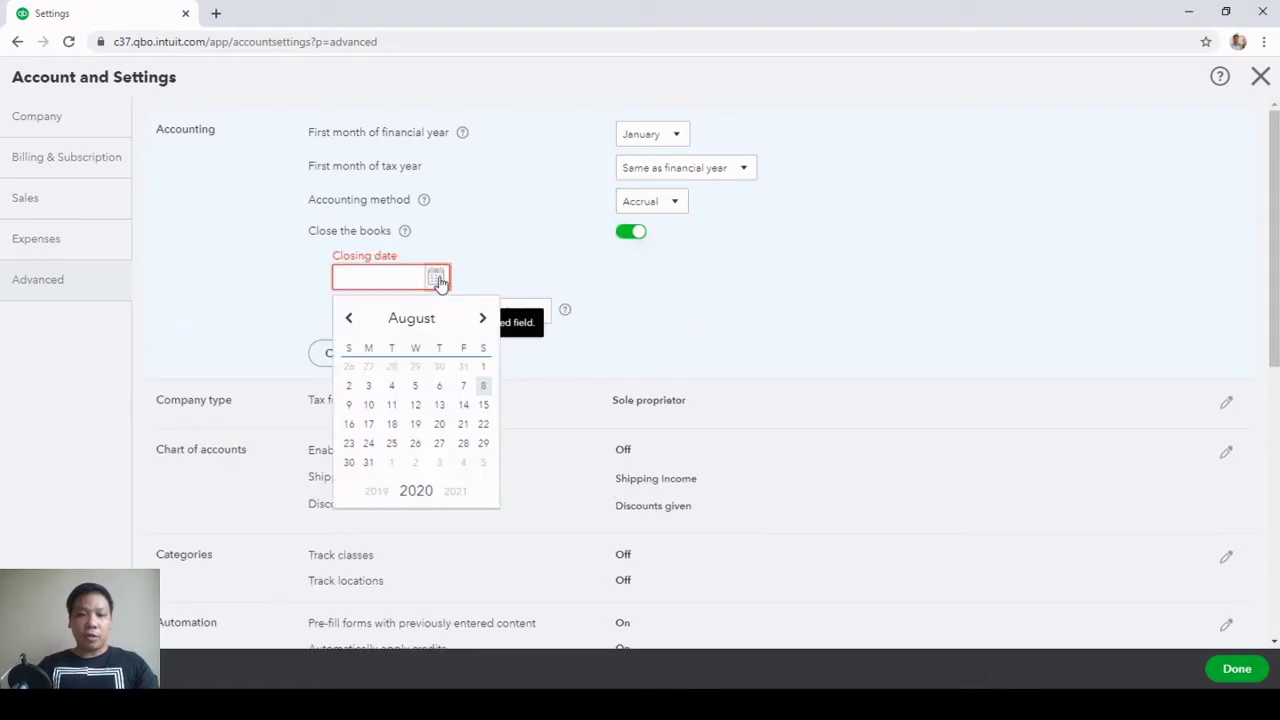
click(483, 320)
click(483, 319)
click(483, 319)
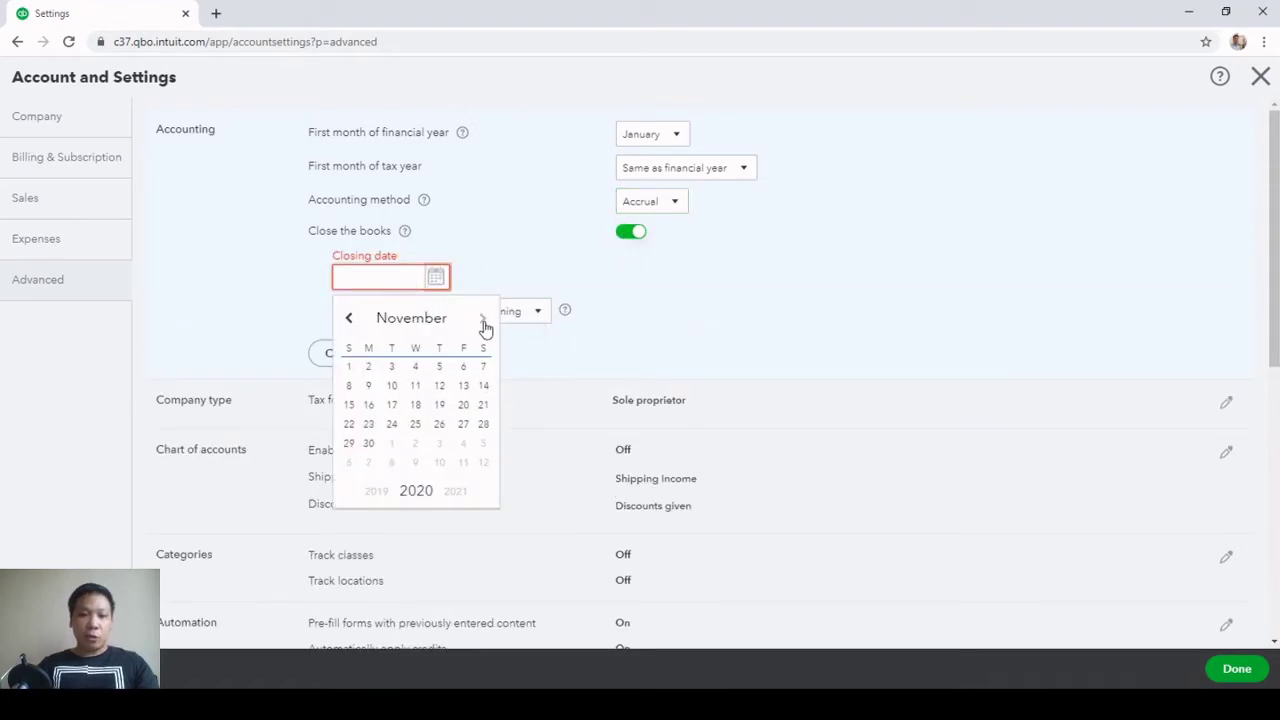
click(483, 319)
click(483, 319)
click(350, 319)
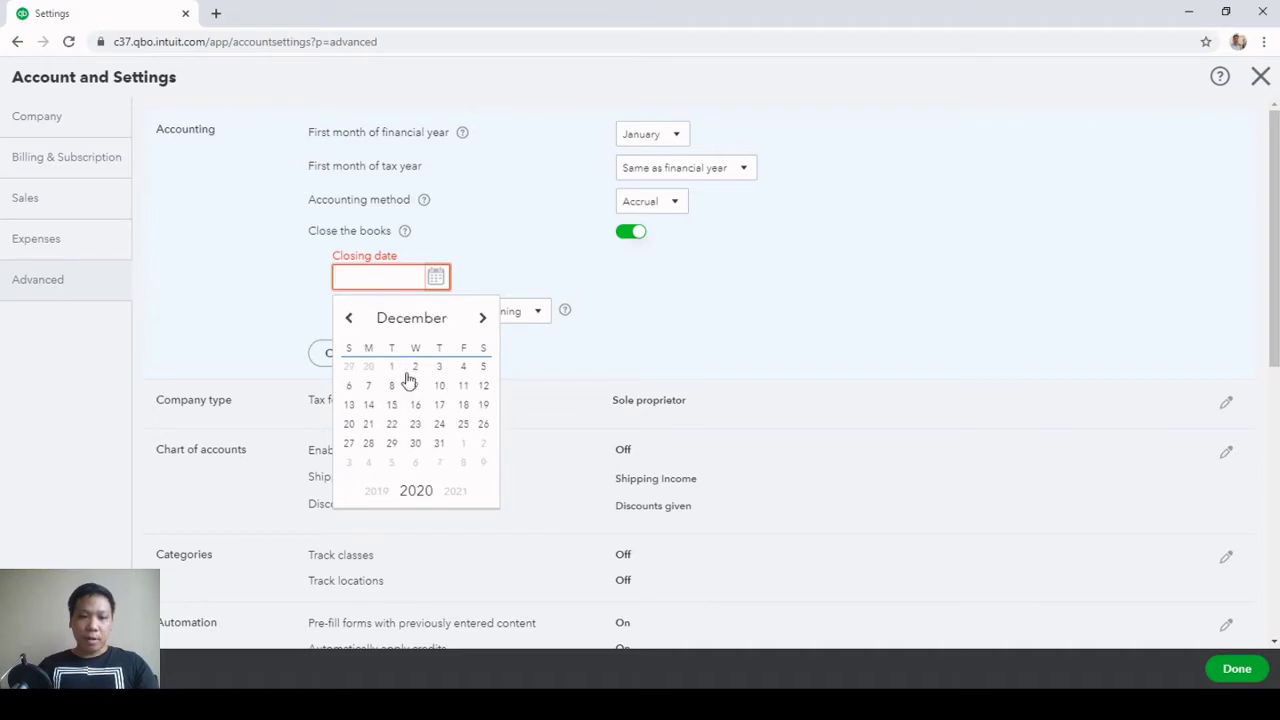
click(438, 443)
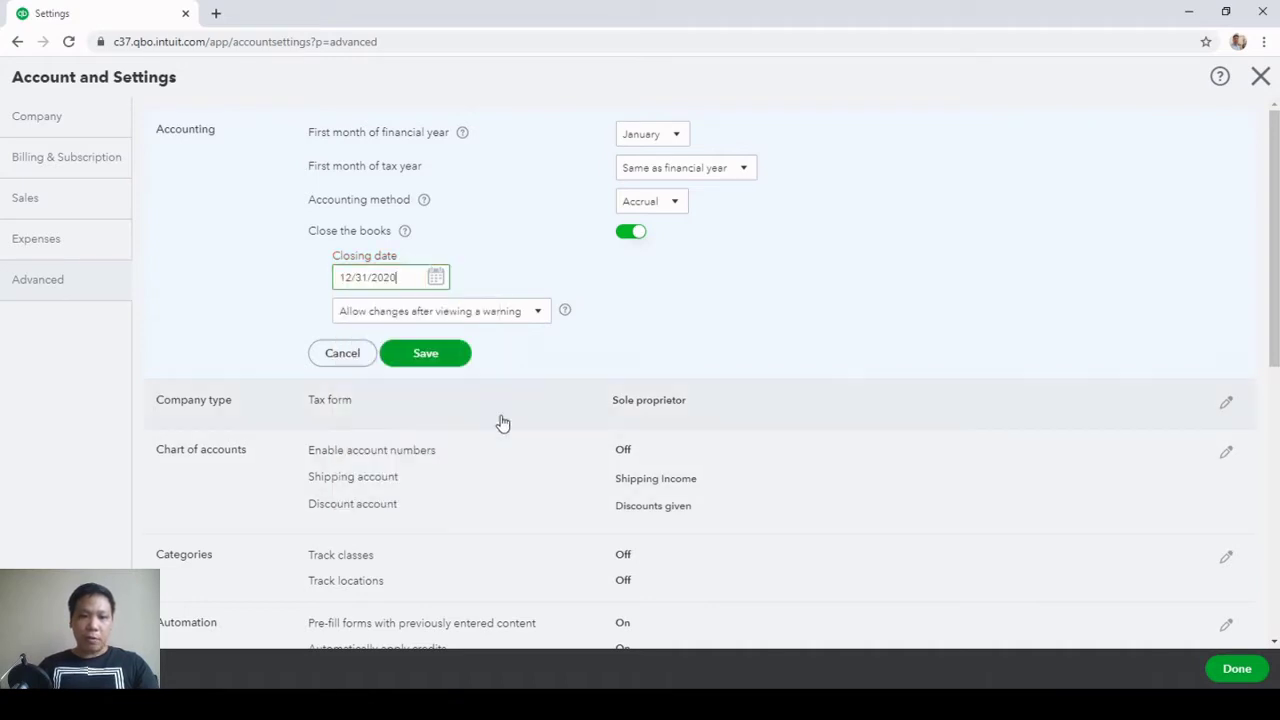
Allow changes after closing only with a warning and password, enter and confirm the closing password, and save the accounting section
click(537, 313)
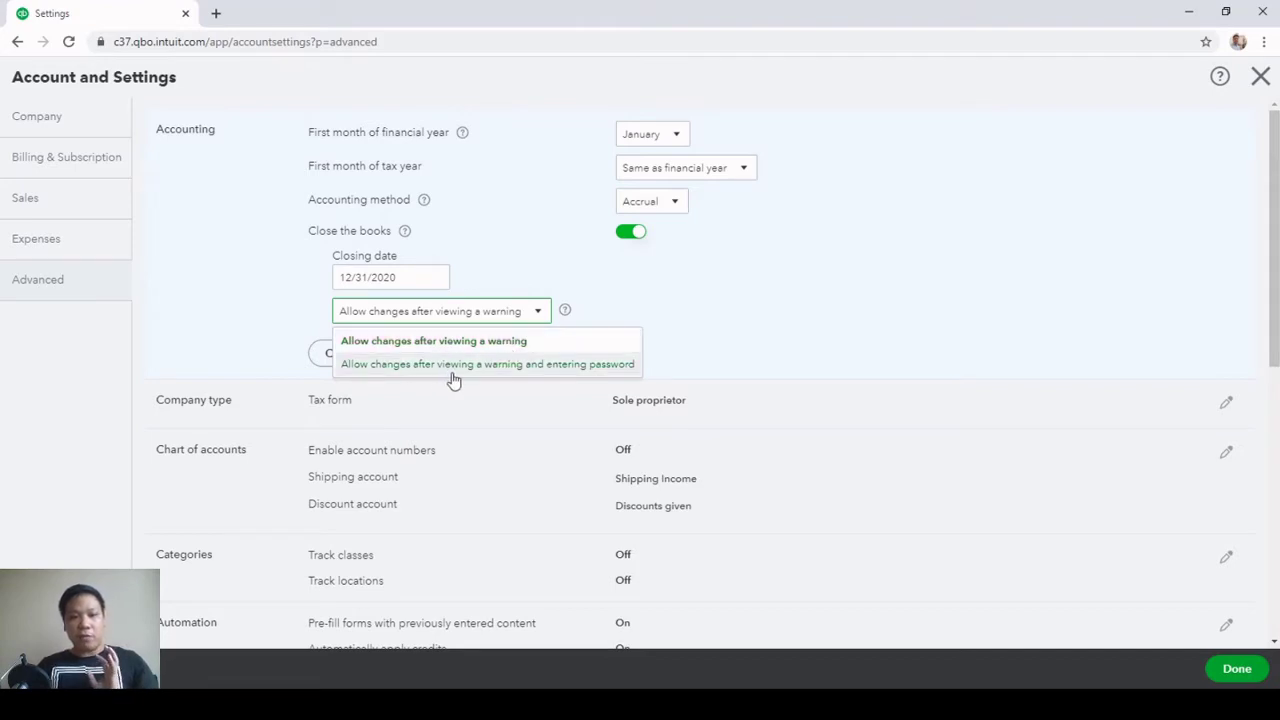
click(527, 365)
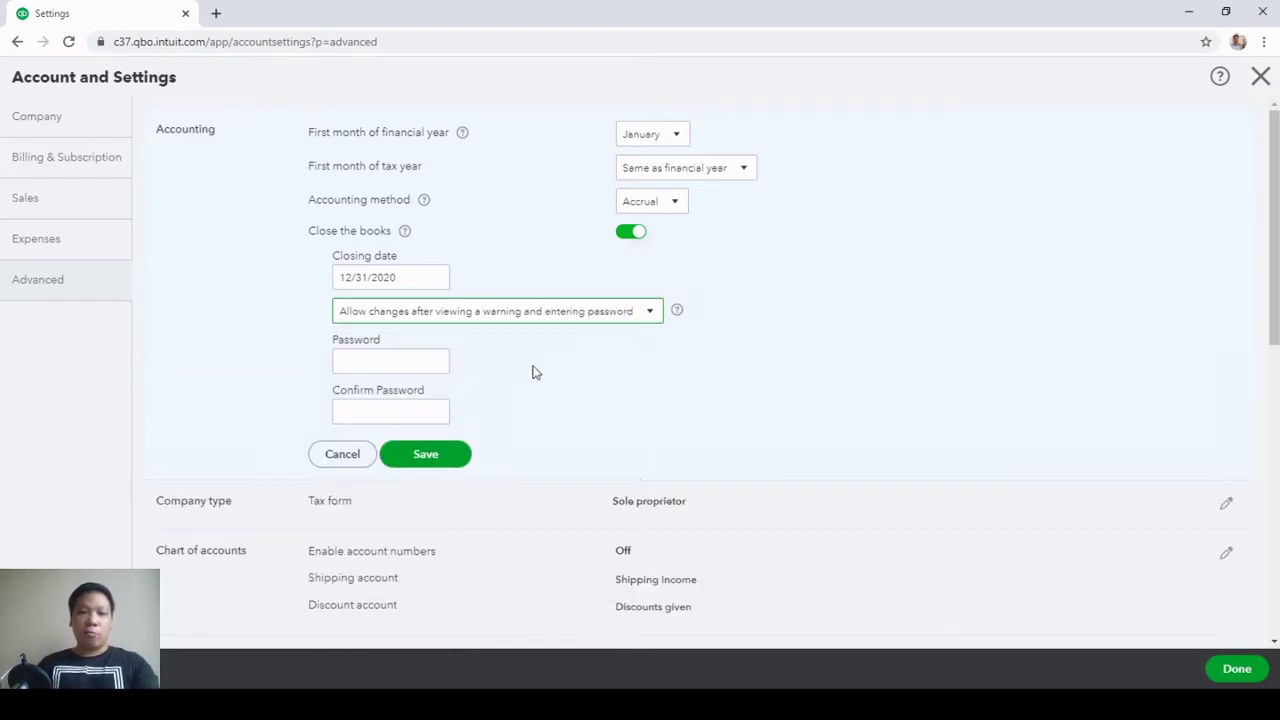
click(393, 366)
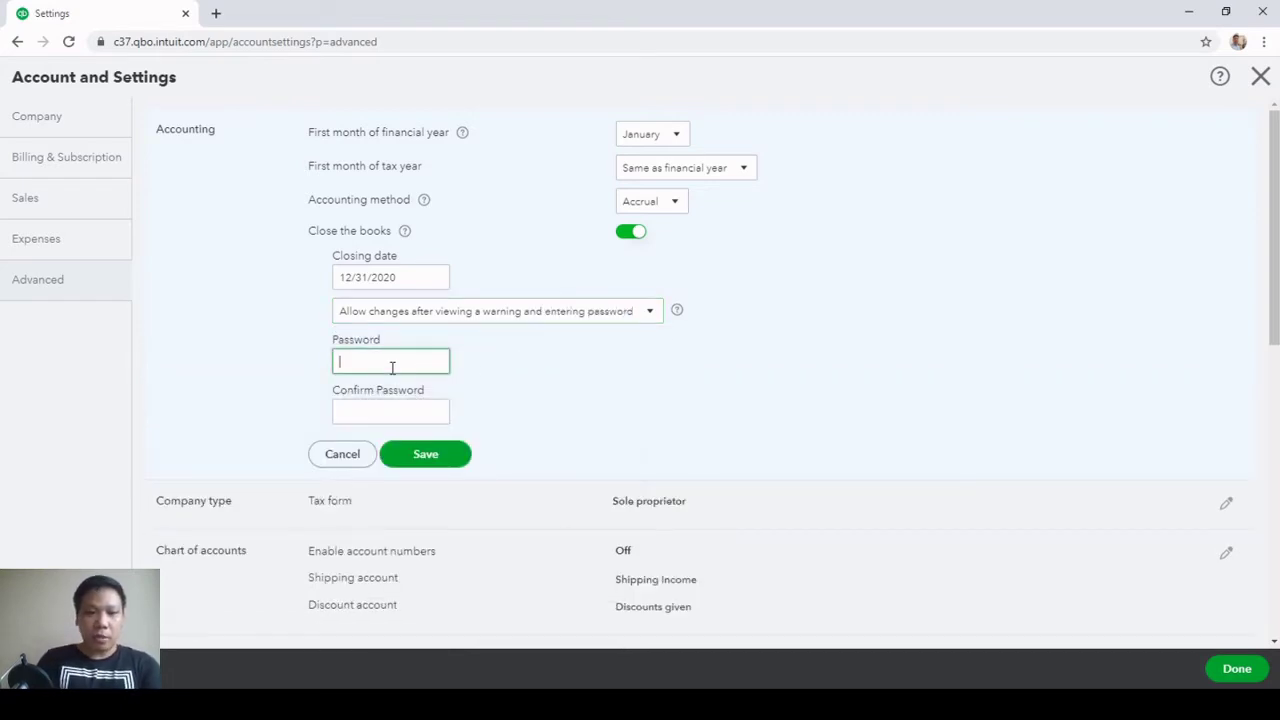
text(•••••)
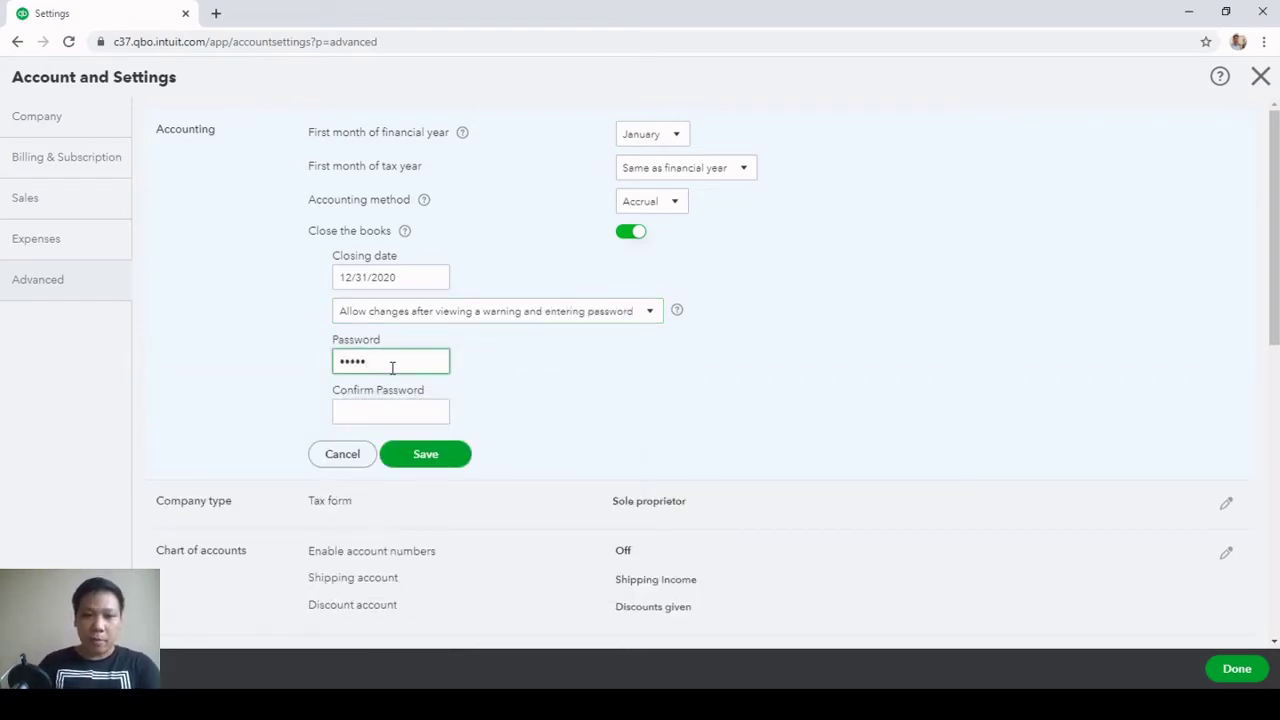
click(383, 411)
text(•••)
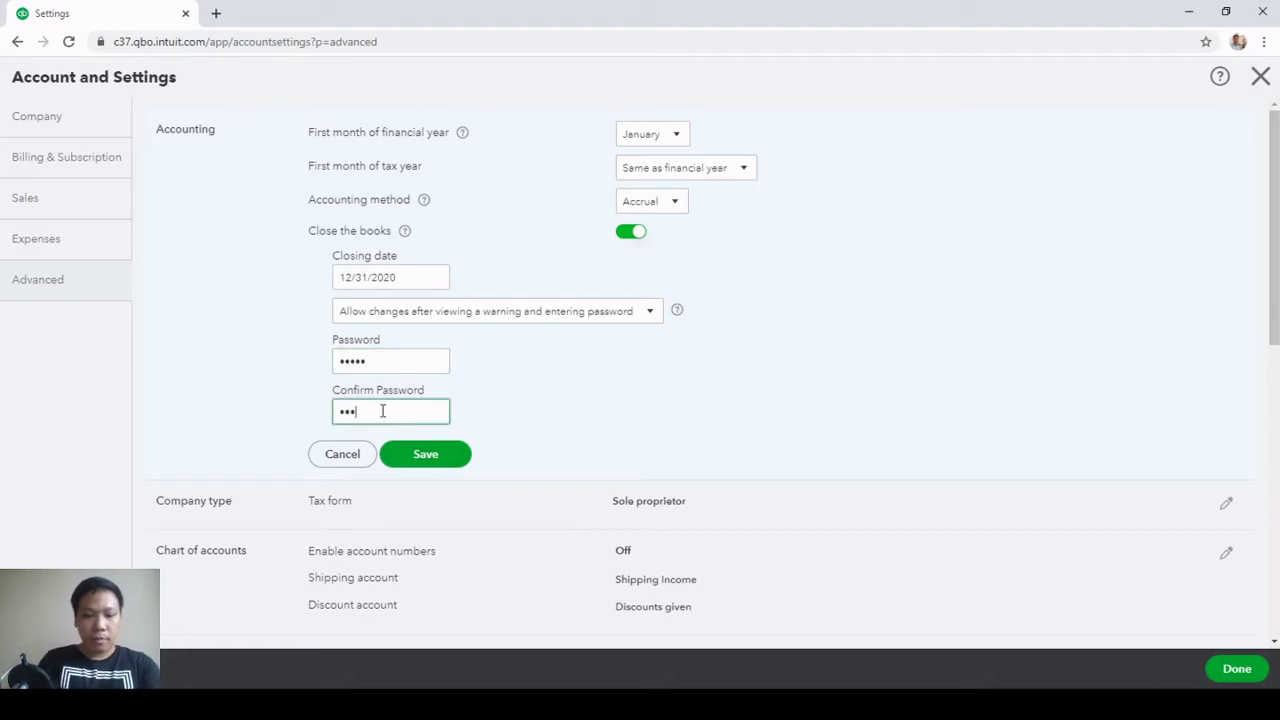
text(••)
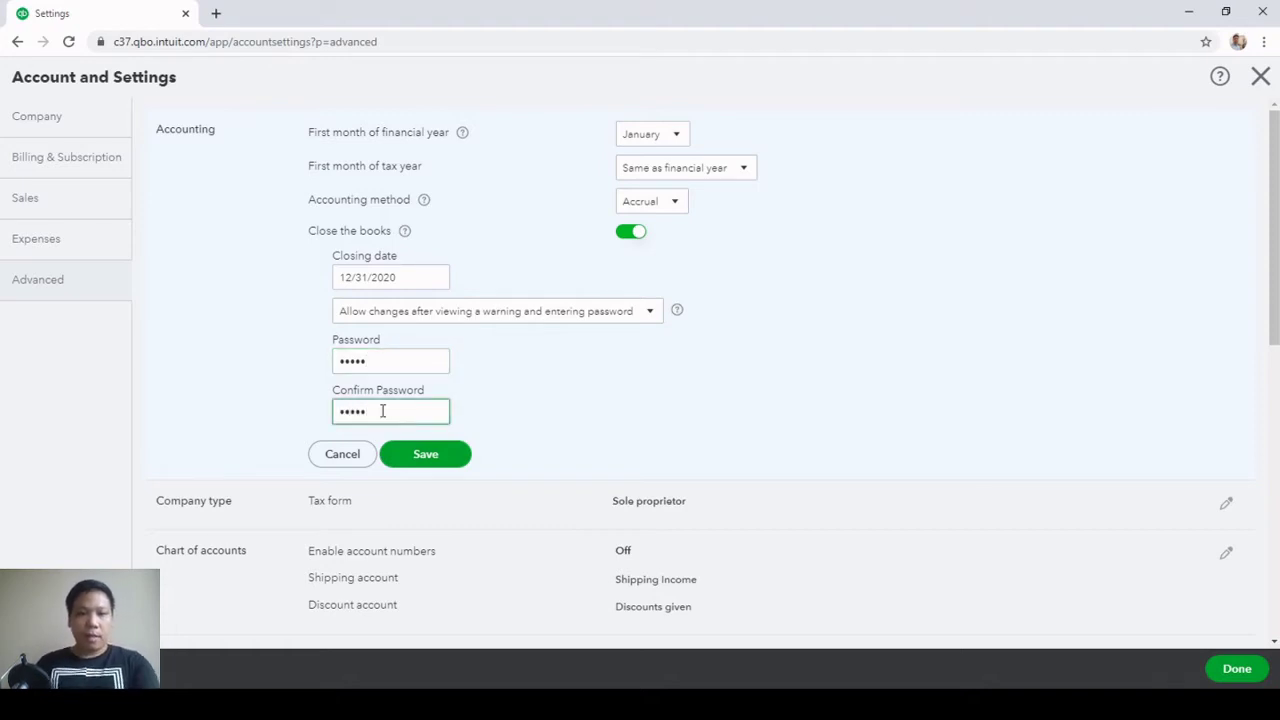
click(425, 455)
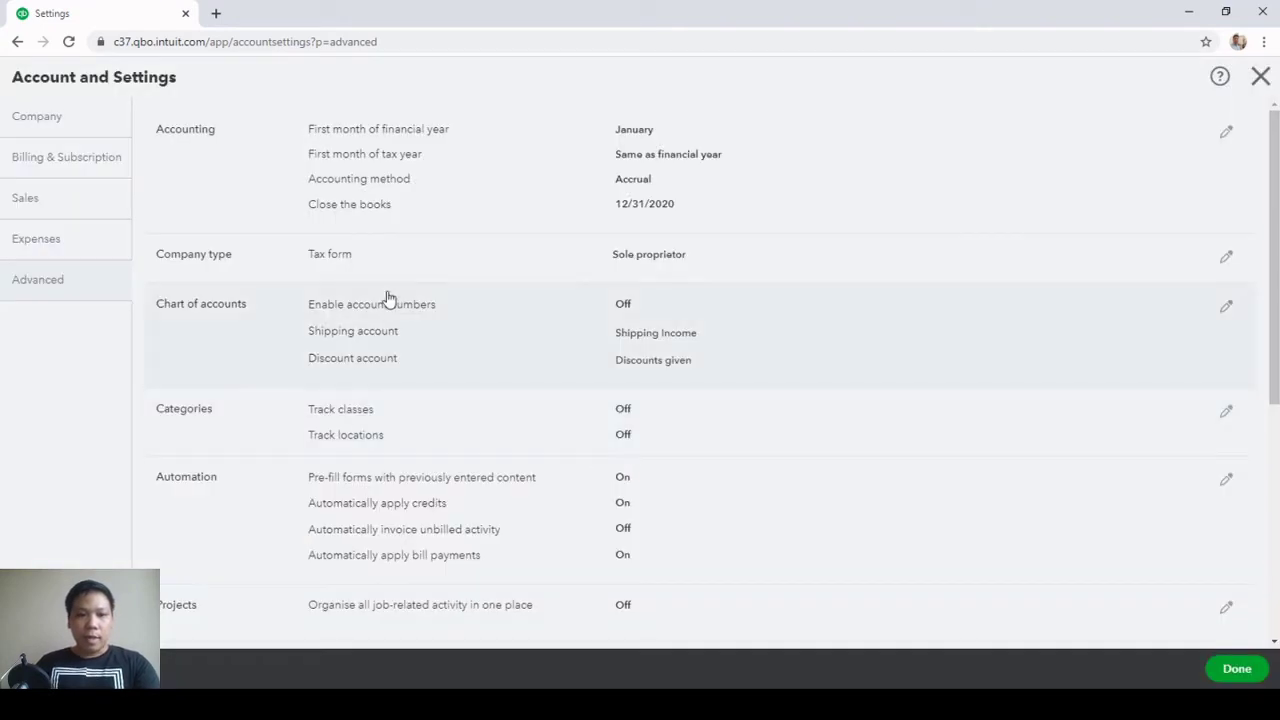
Review the tax form choices for the company type, keep Sole proprietor and save the section
click(449, 257)
click(697, 265)
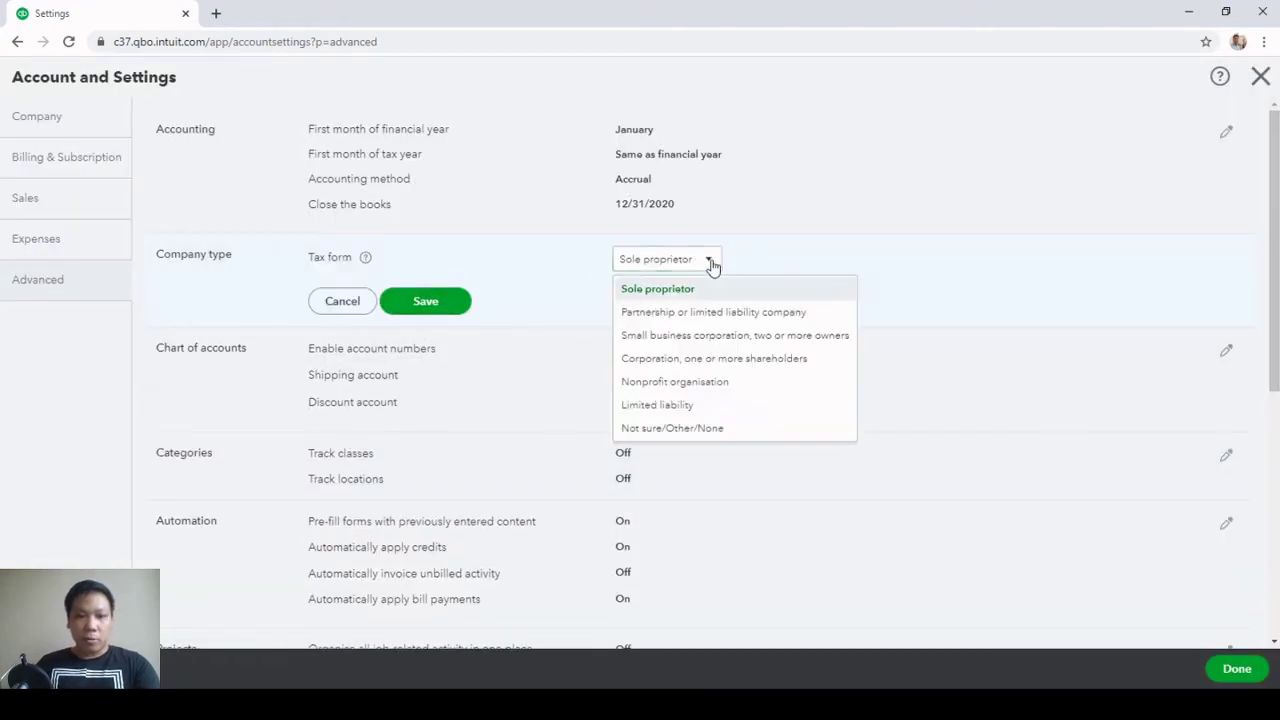
click(710, 263)
click(427, 303)
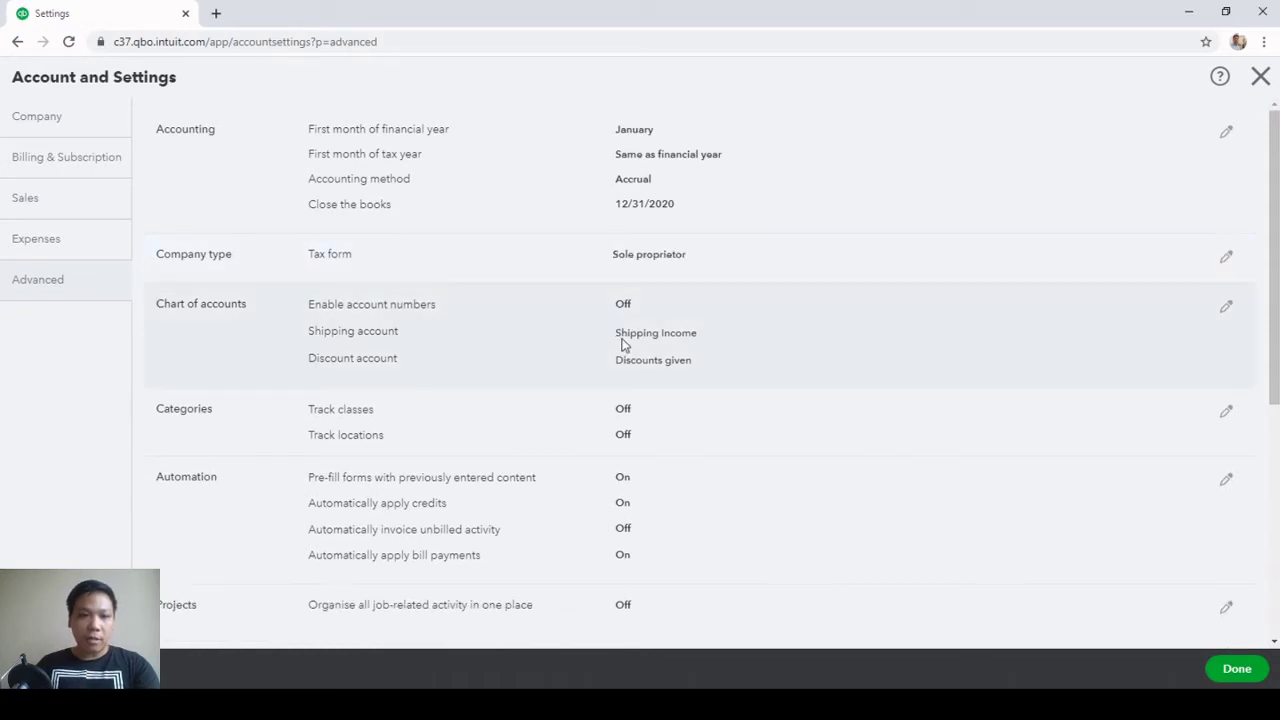
In the chart of accounts section, enable account numbers, turn on showing them and save
click(518, 334)
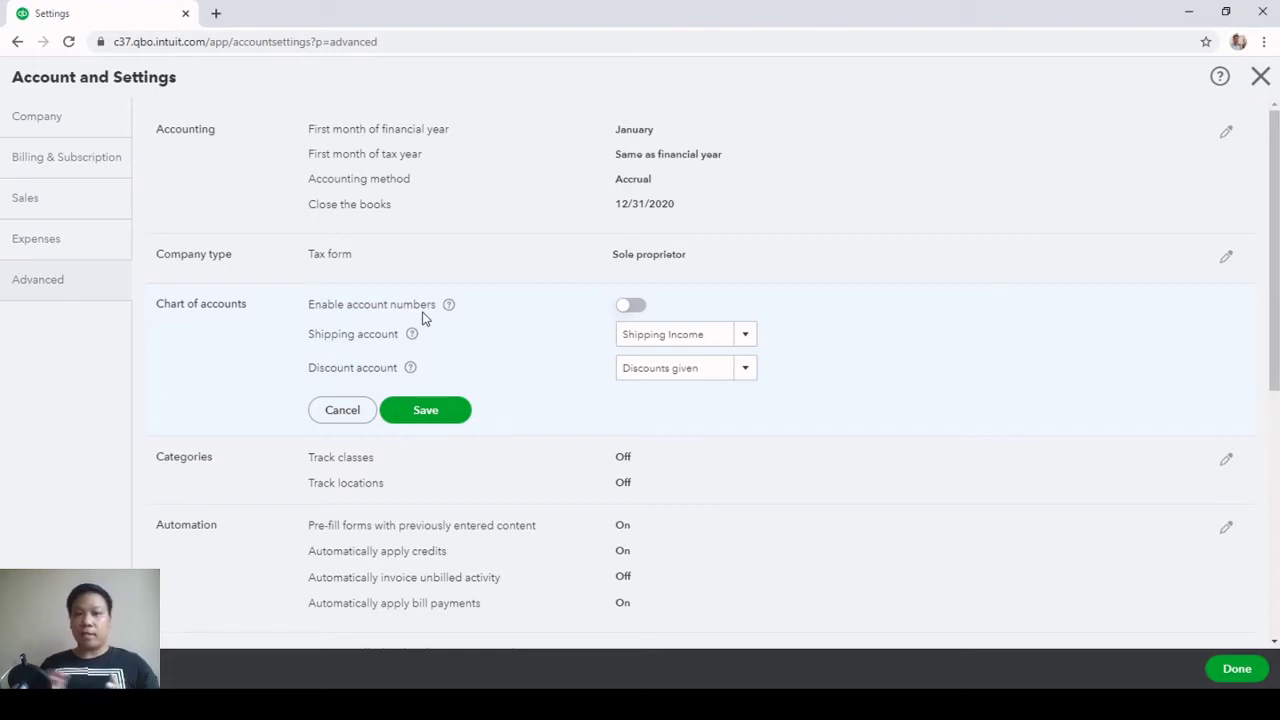
click(632, 306)
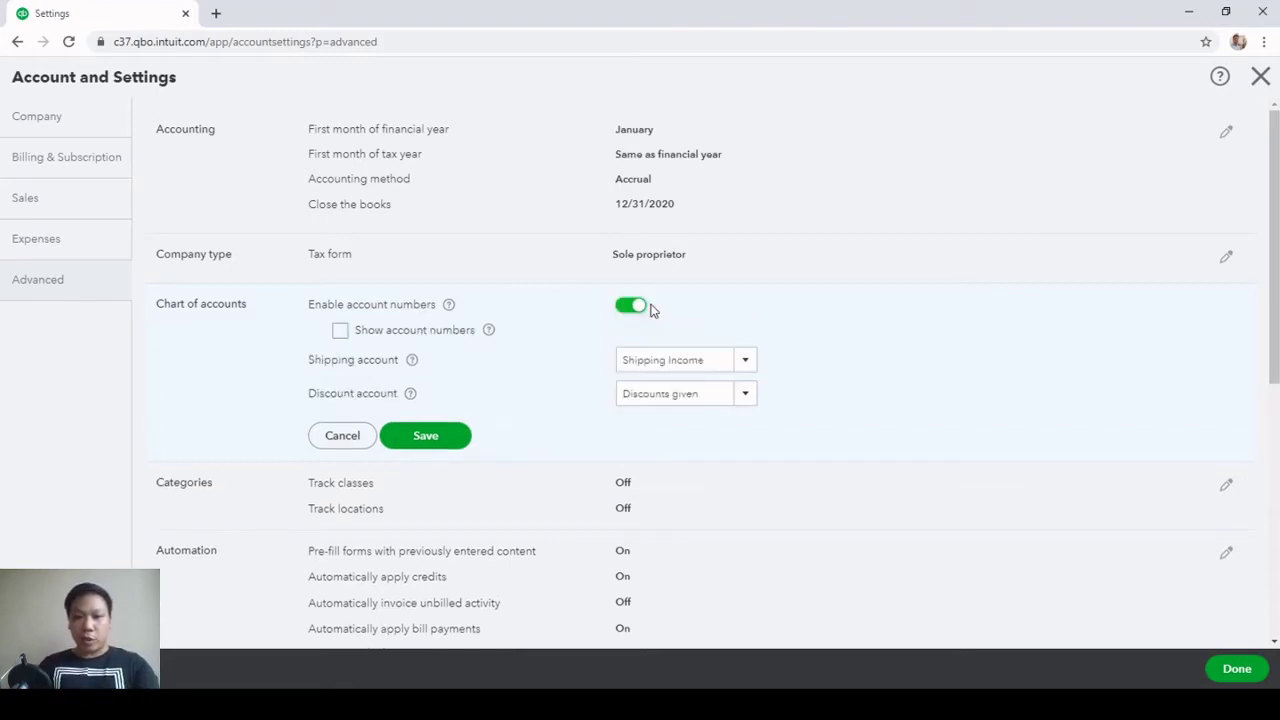
click(340, 331)
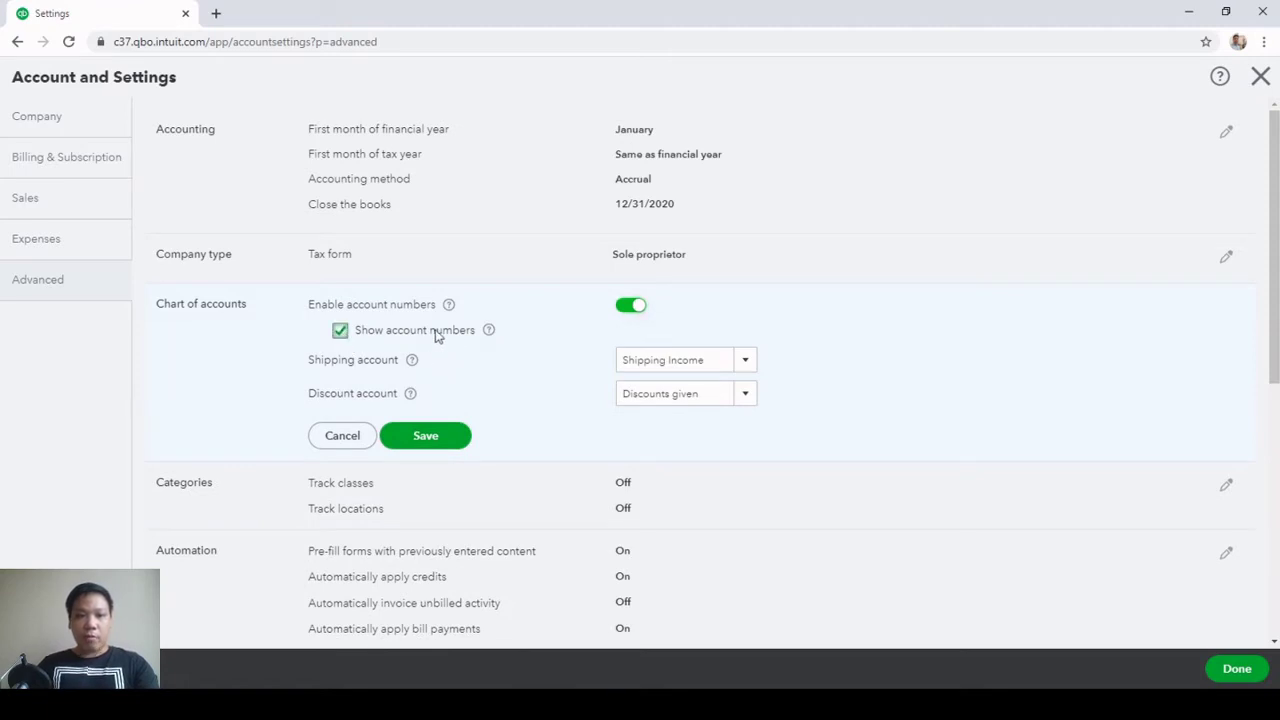
scroll(565, 360, down, 1)
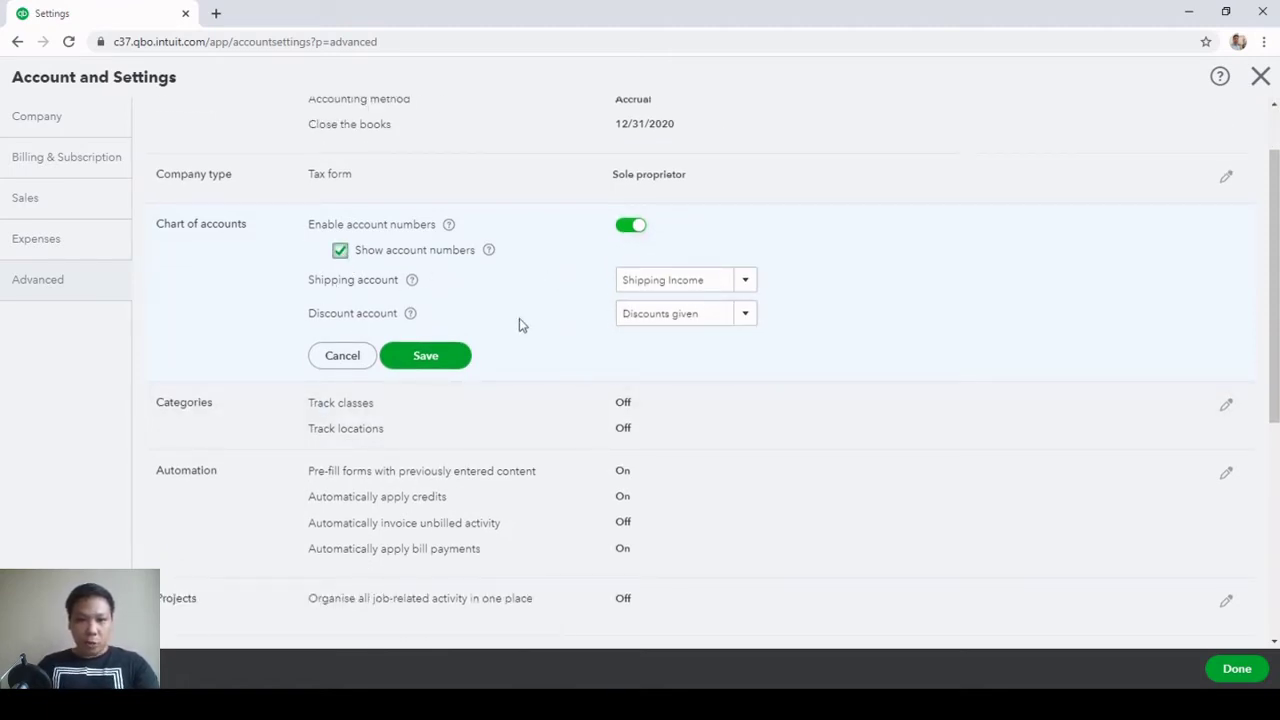
scroll(560, 360, down, 1)
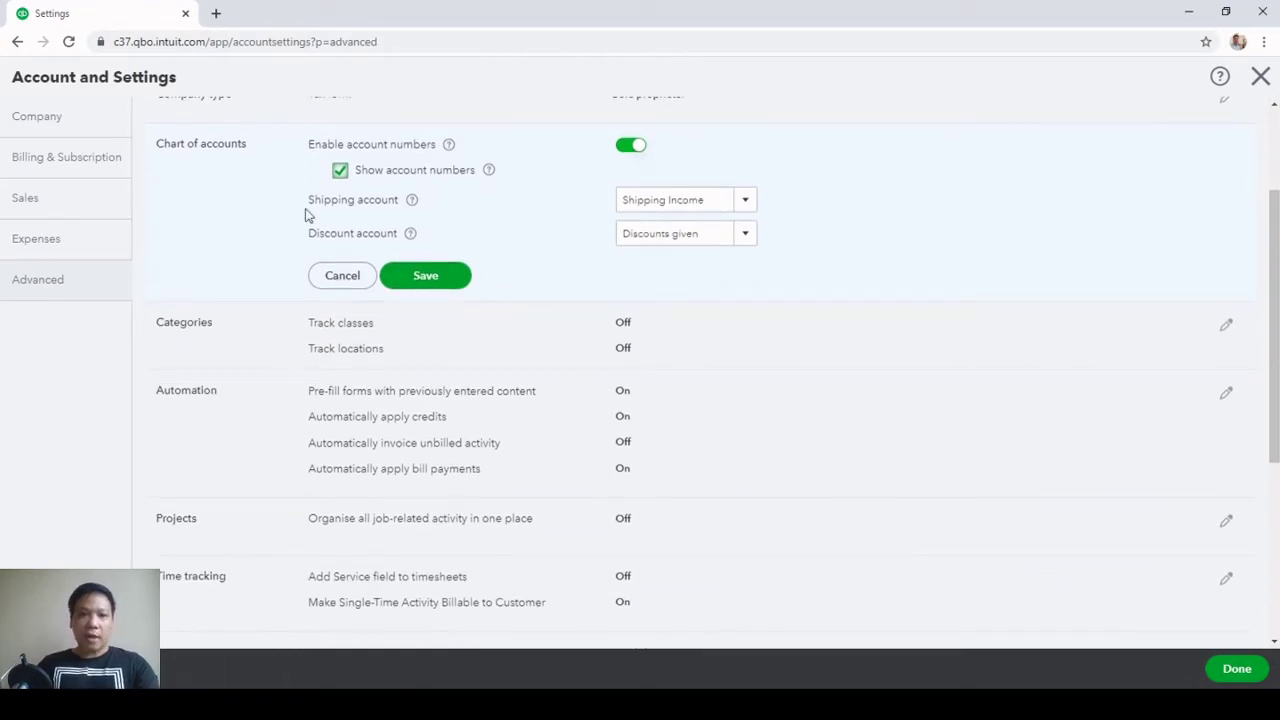
click(455, 275)
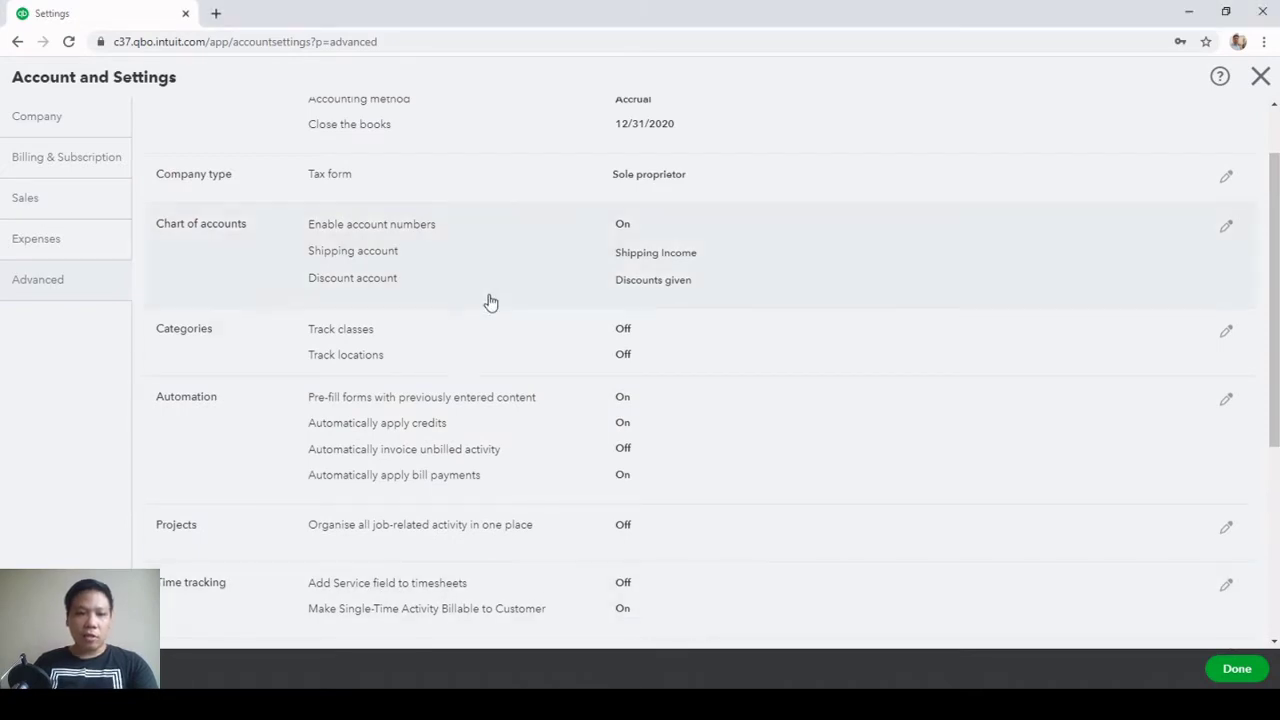
Open the categories section to view the class and location tracking options and cancel without changing it
click(450, 353)
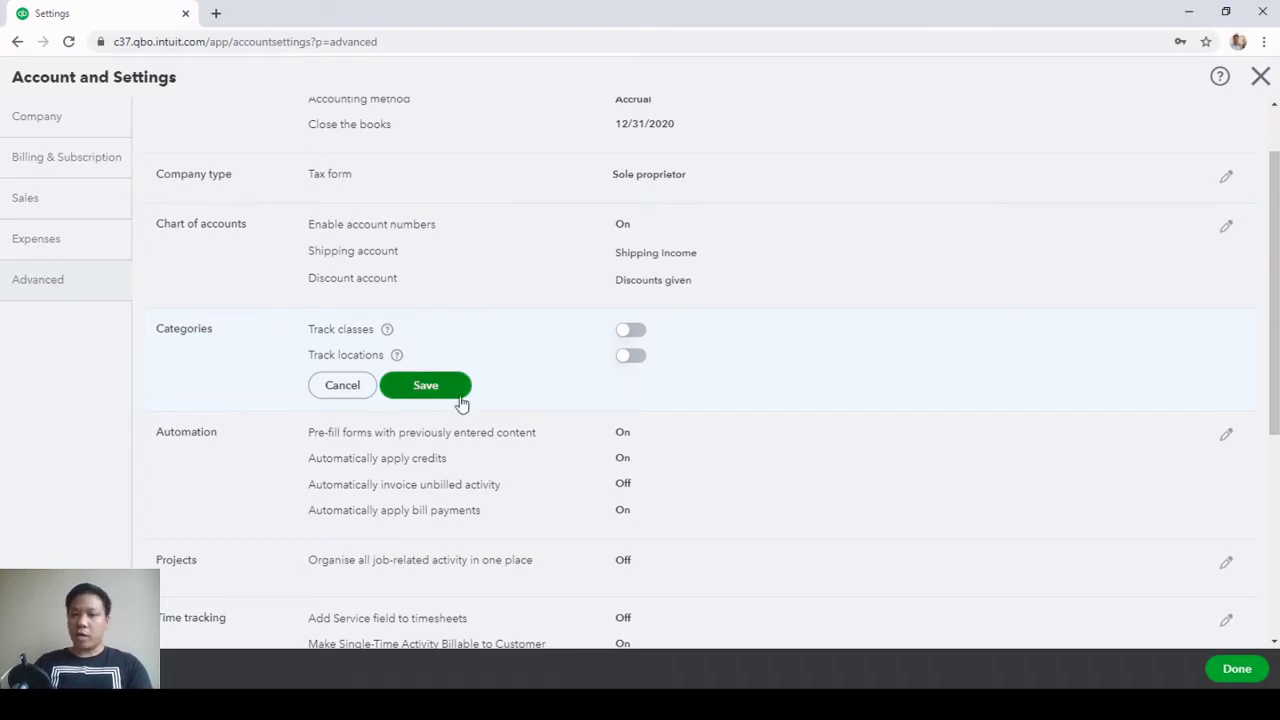
click(340, 387)
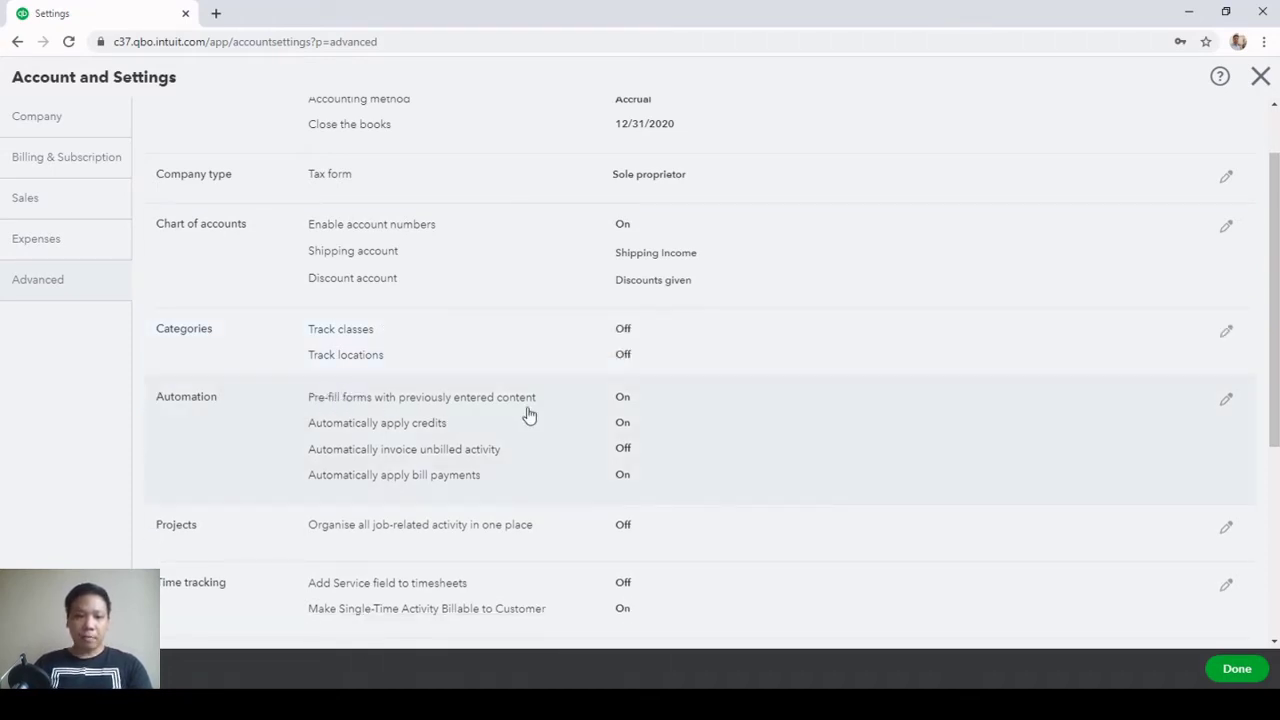
Set the home currency to USD - United States Dollar and save the currency section
scroll(528, 415, down, 3)
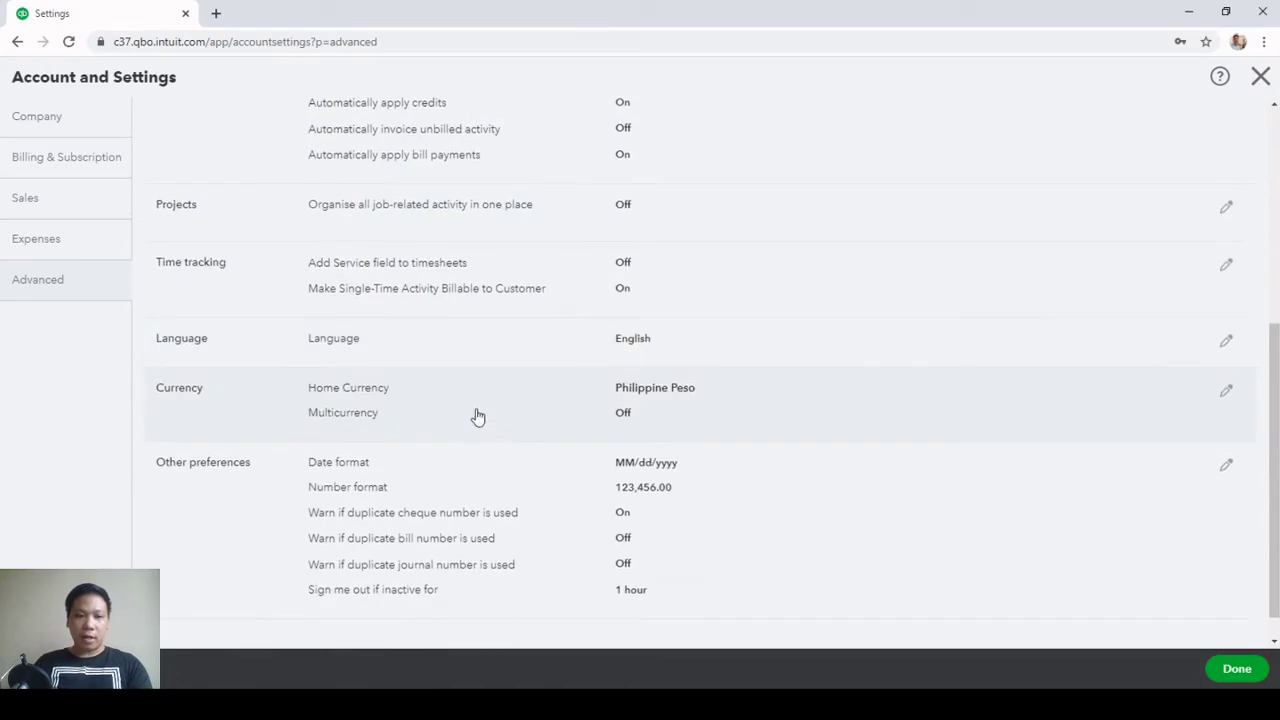
click(477, 417)
click(741, 399)
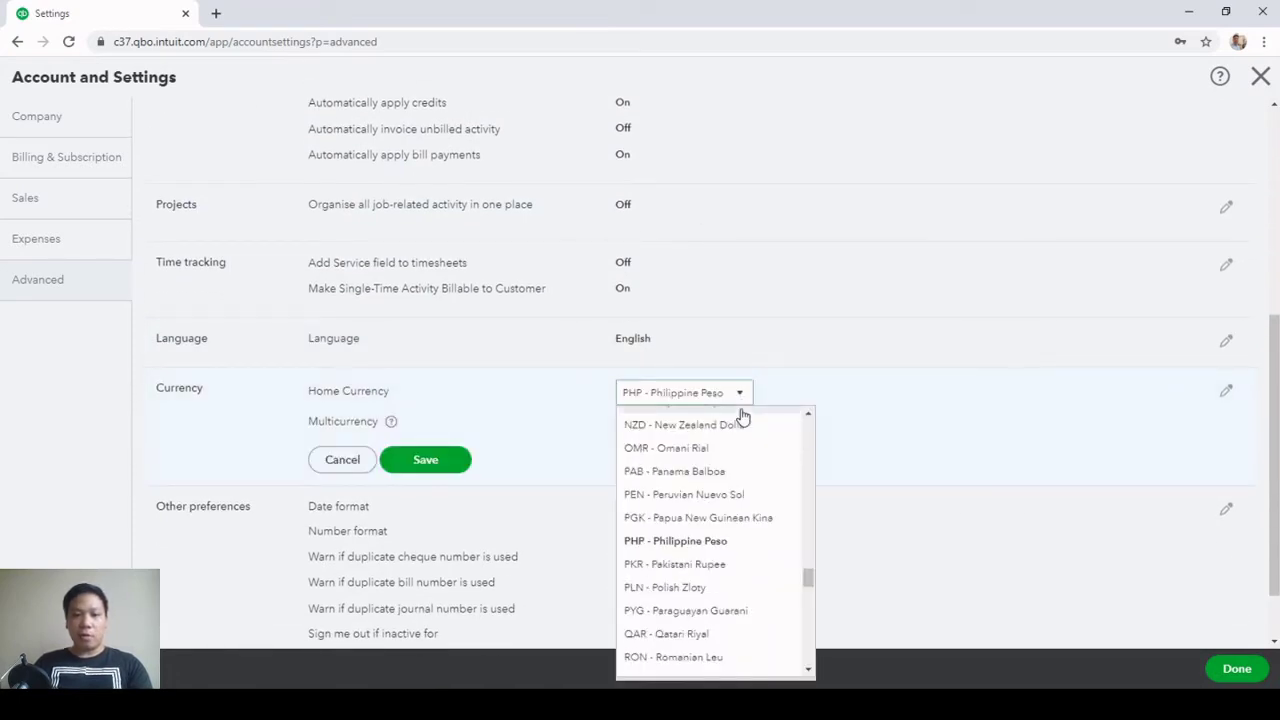
scroll(733, 450, up, 10)
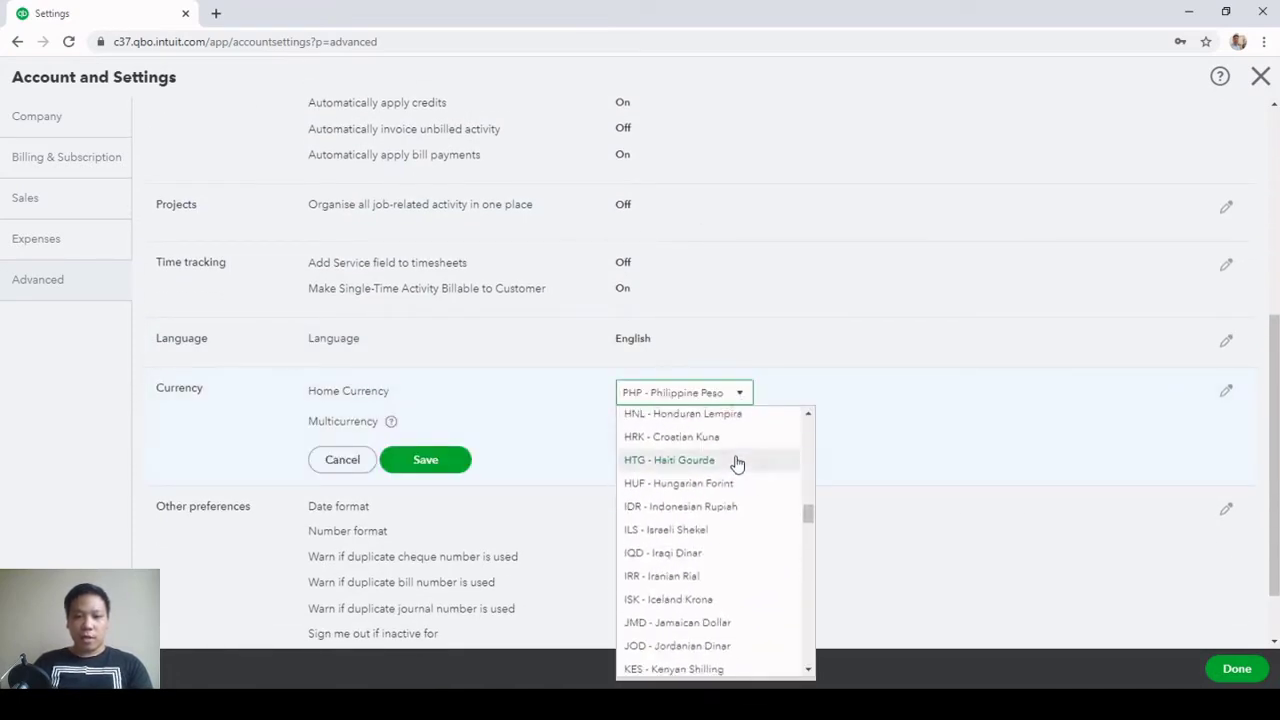
scroll(737, 463, up, 10)
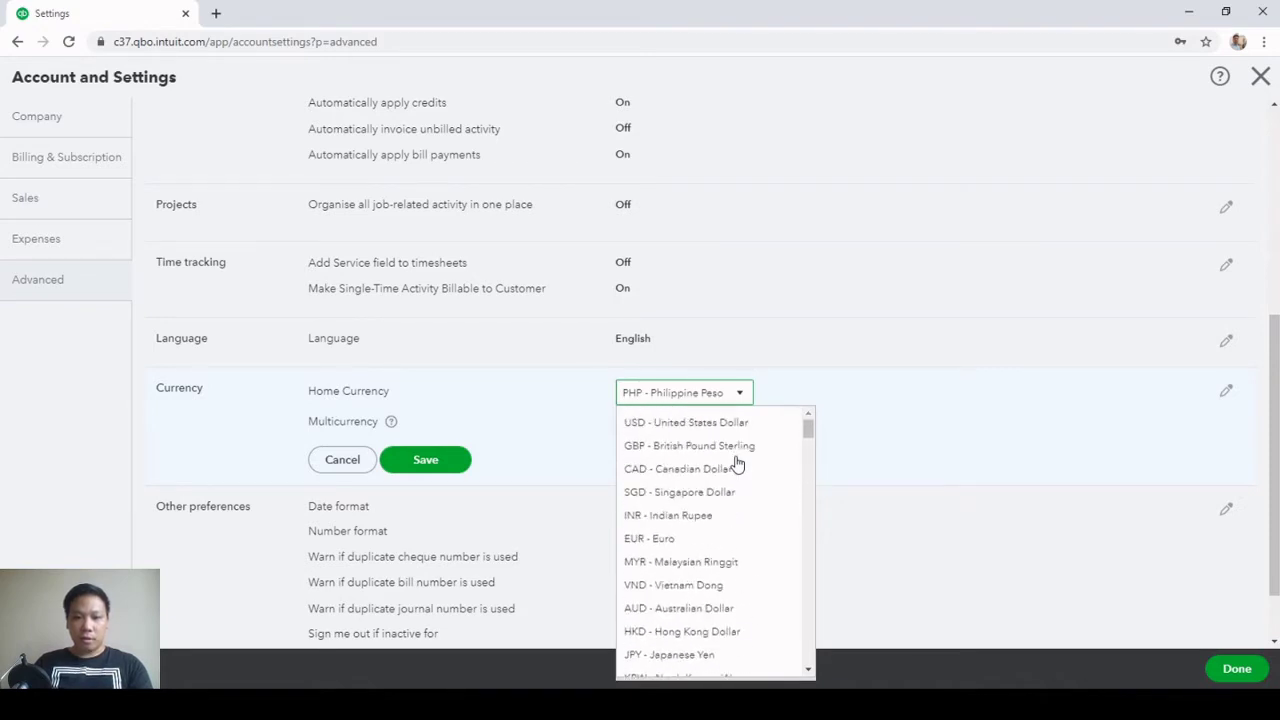
click(714, 424)
scroll(790, 432, down, 1)
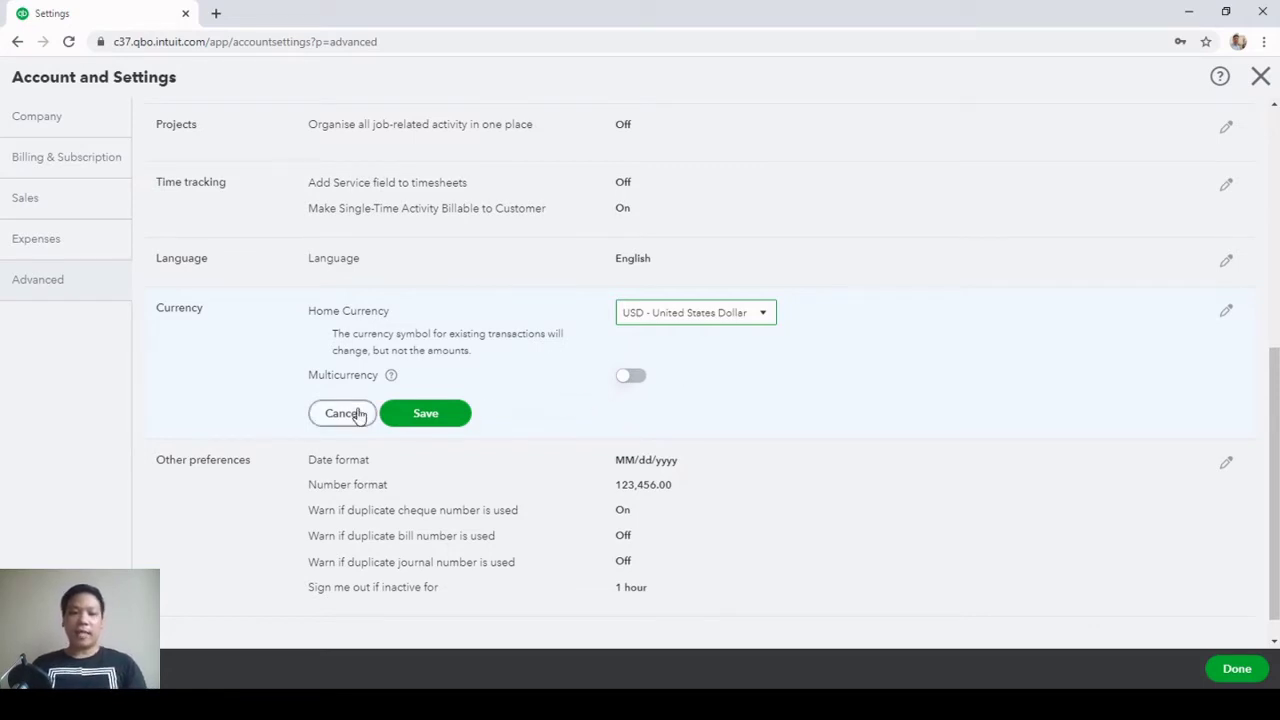
click(425, 413)
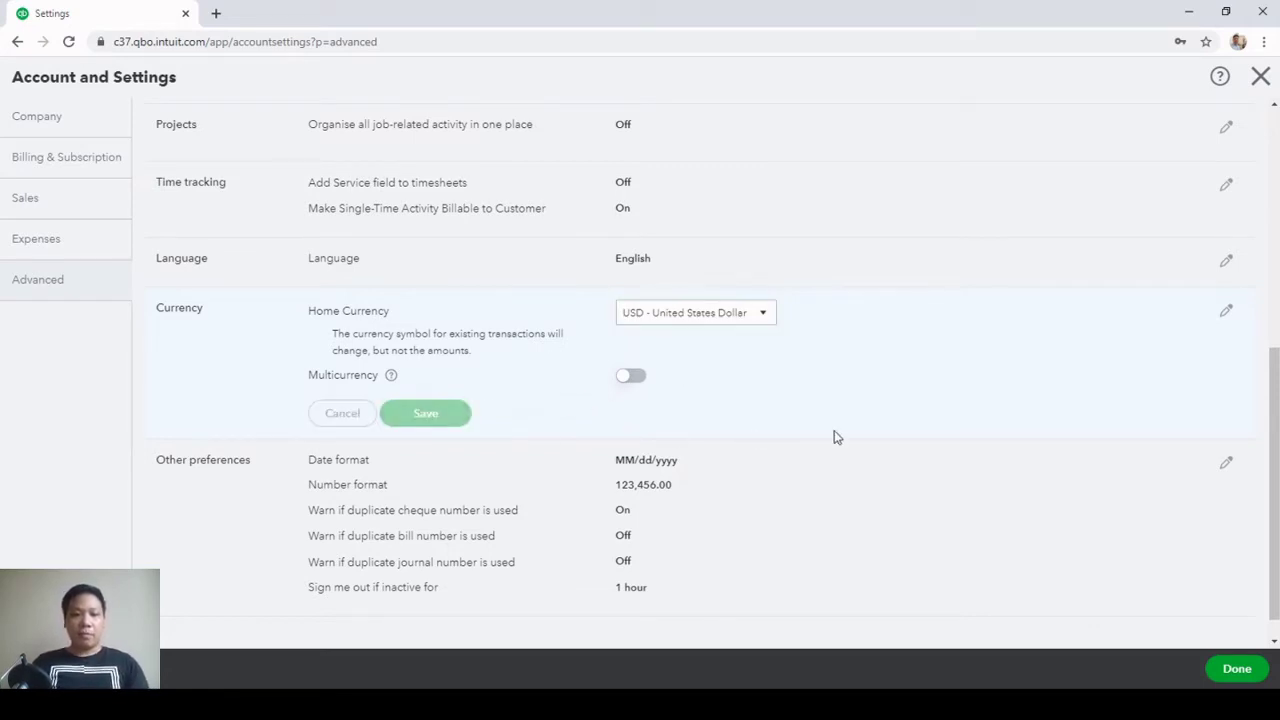
Open the other preferences for editing, choose the MM/dd/yyyy date format, and check the number format choices, keeping 123,456.00
click(531, 466)
scroll(543, 449, down, 1)
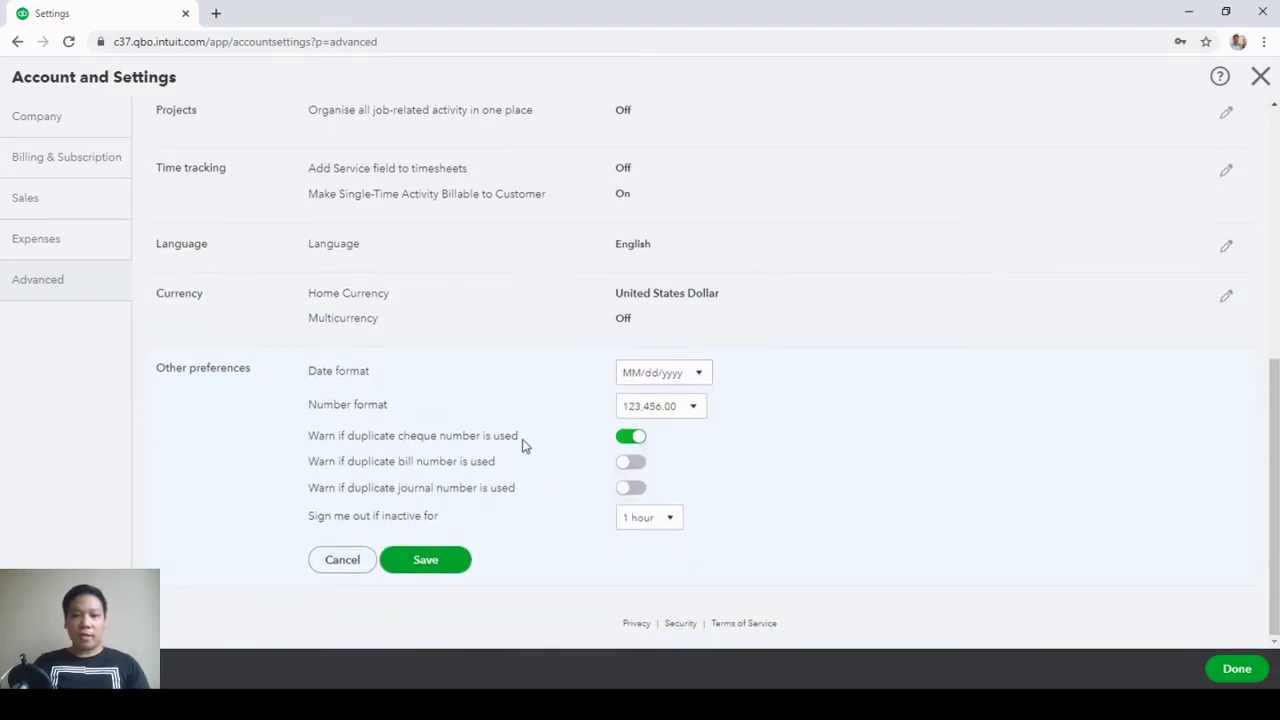
click(698, 374)
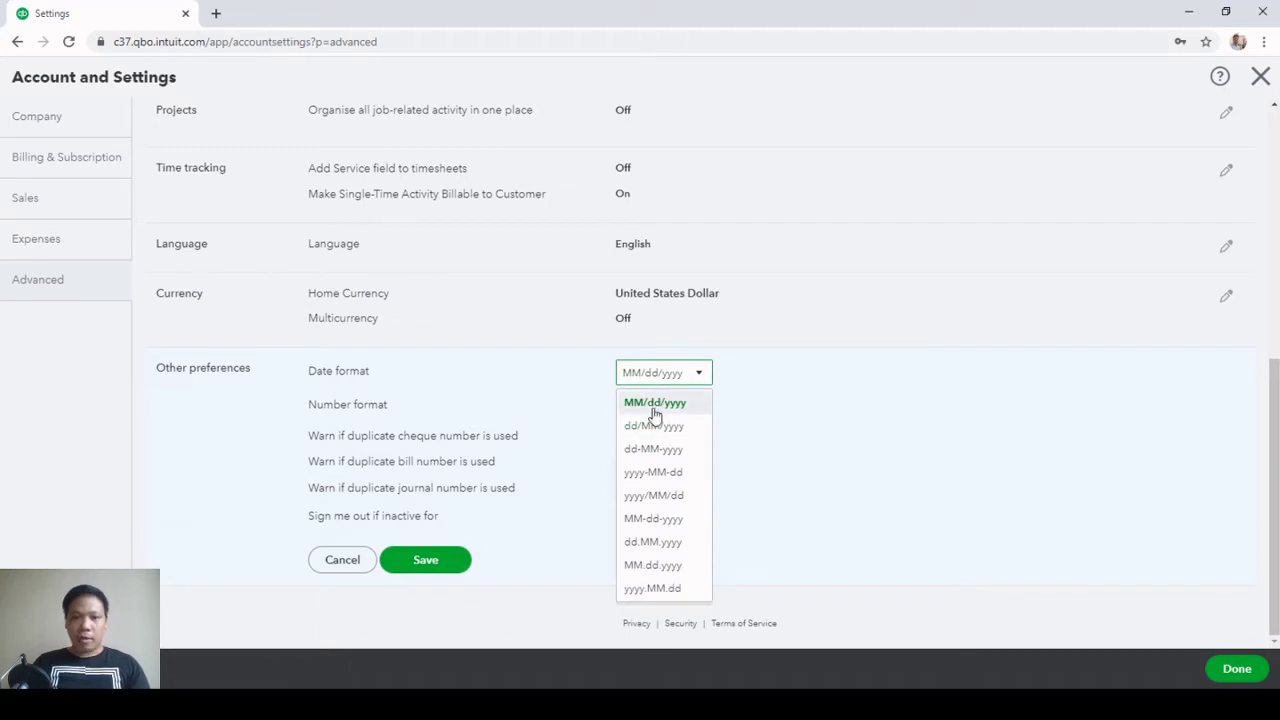
click(654, 405)
click(693, 410)
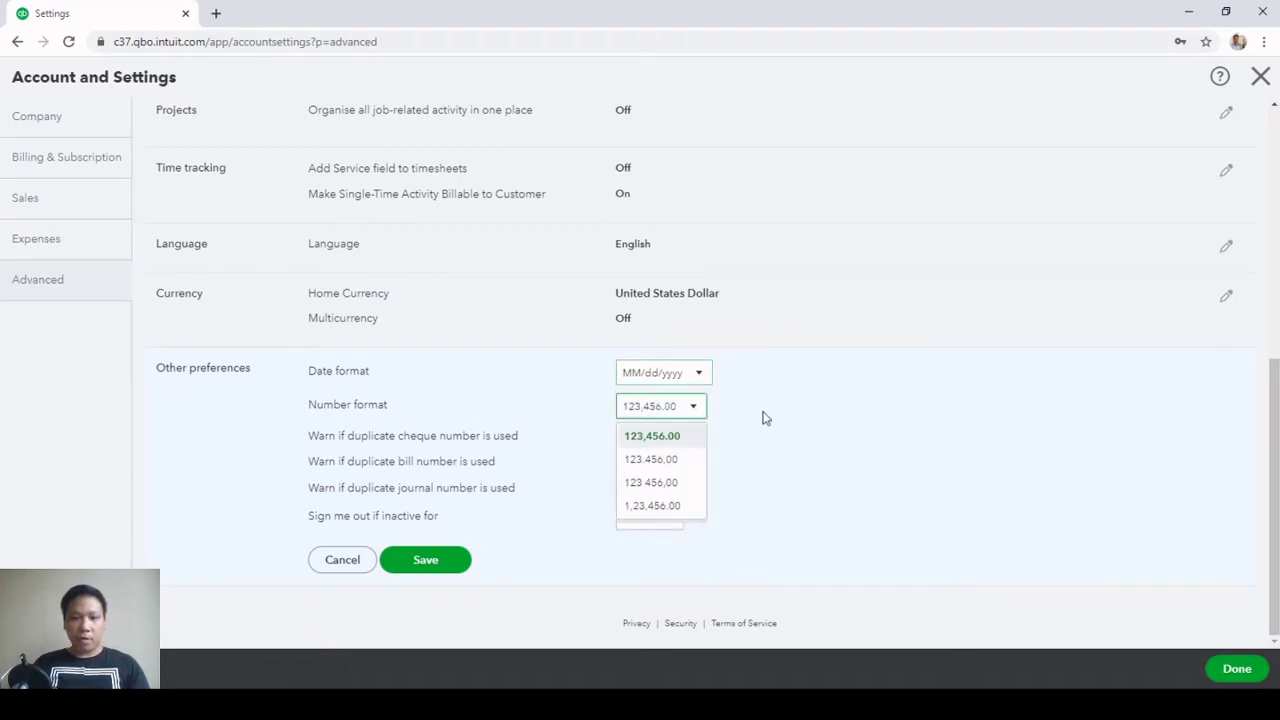
click(763, 418)
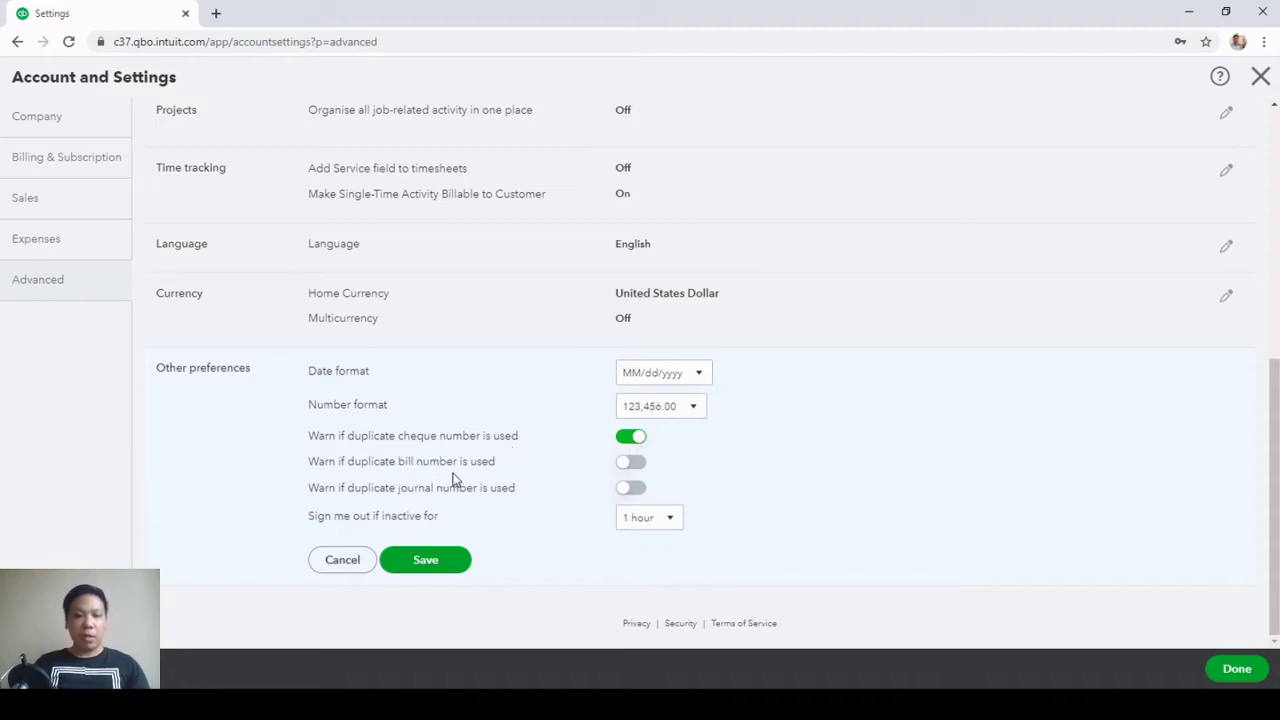
Turn on the duplicate bill and journal number warnings, set the inactivity sign-out to 3 hours, and save the preferences
click(630, 468)
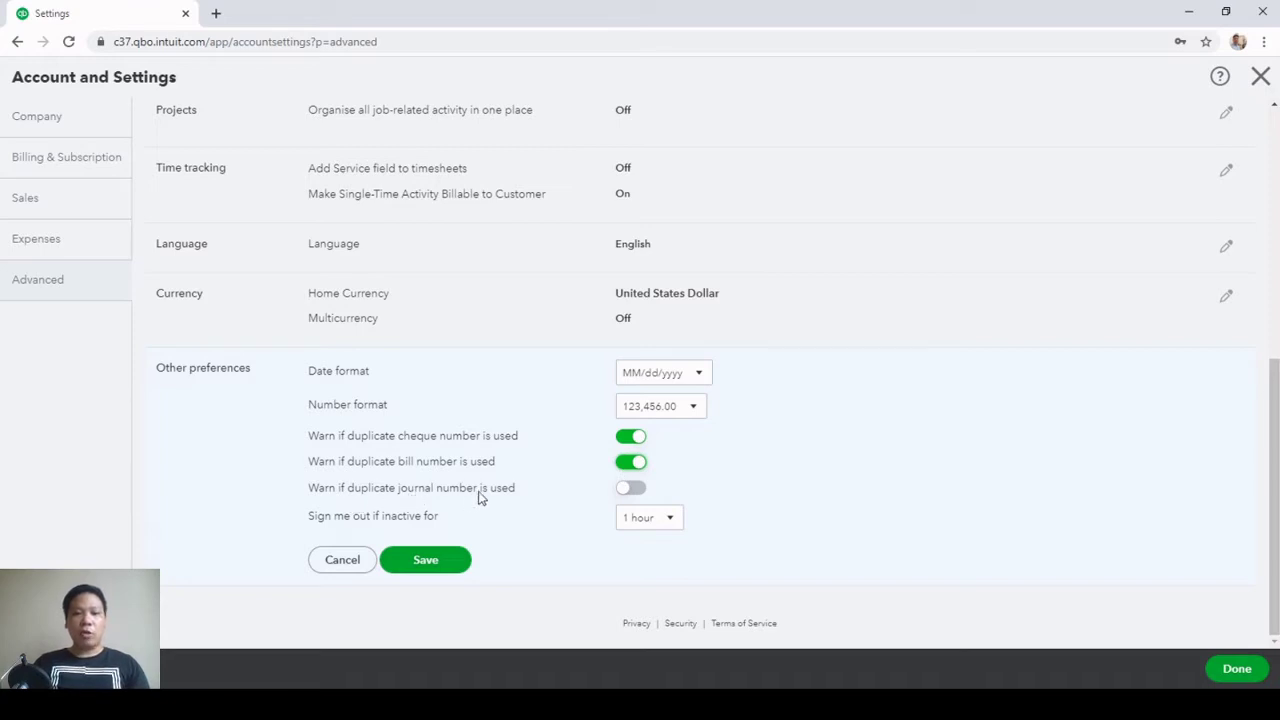
click(631, 490)
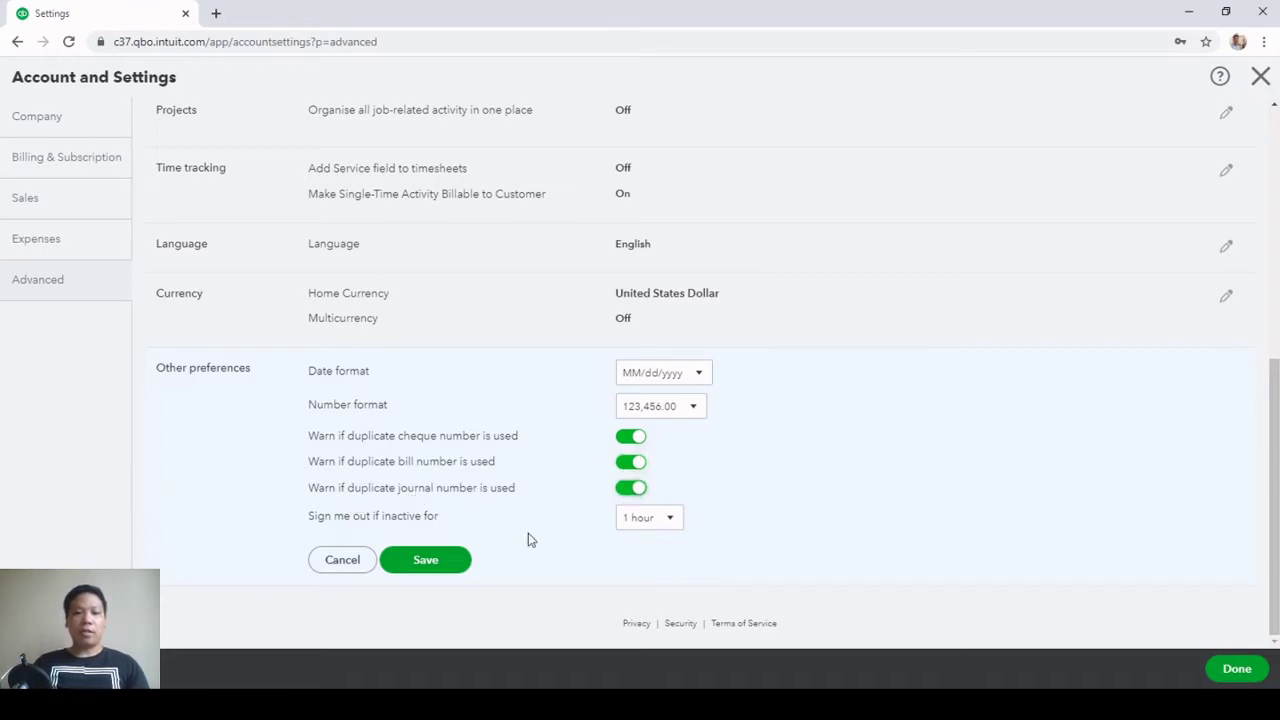
click(680, 522)
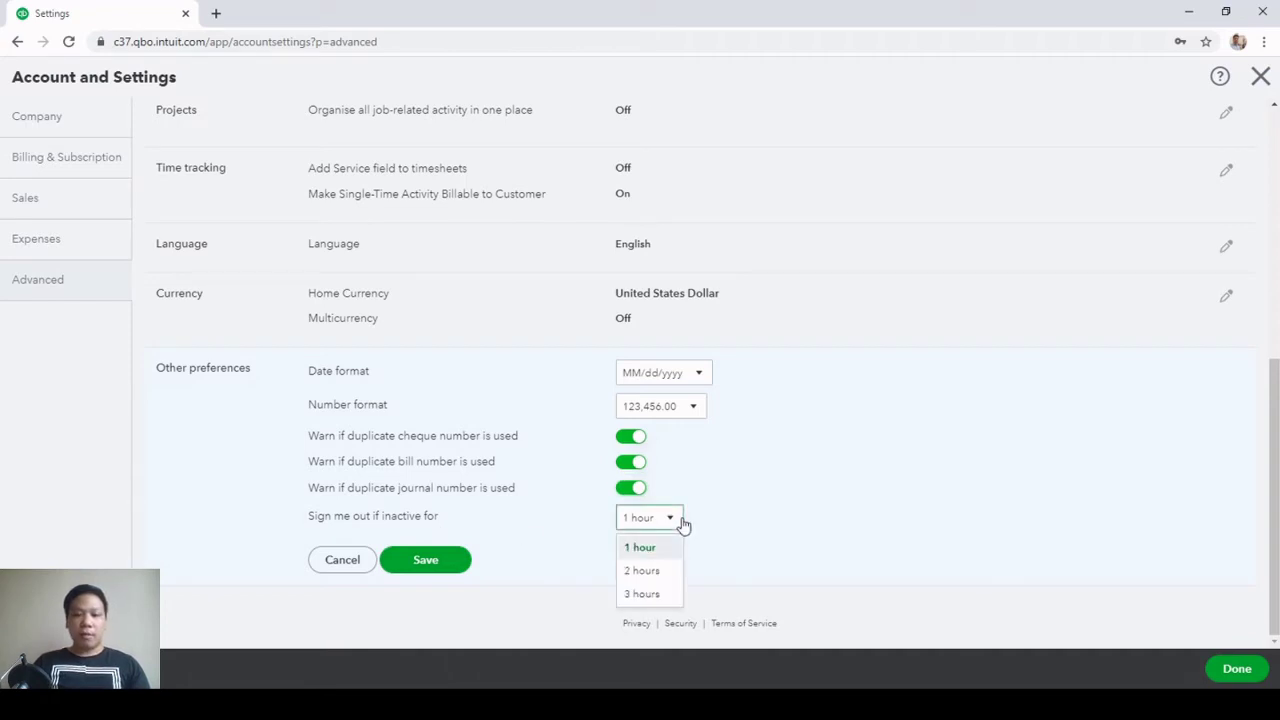
click(655, 596)
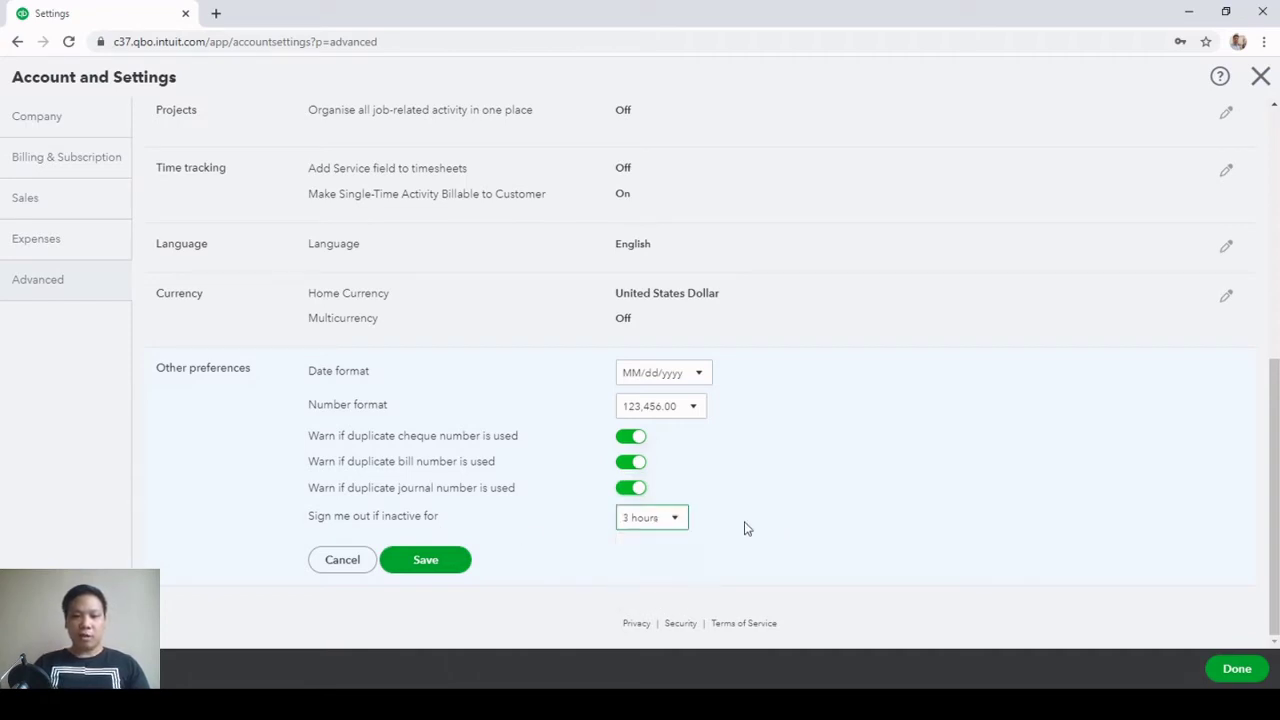
click(444, 568)
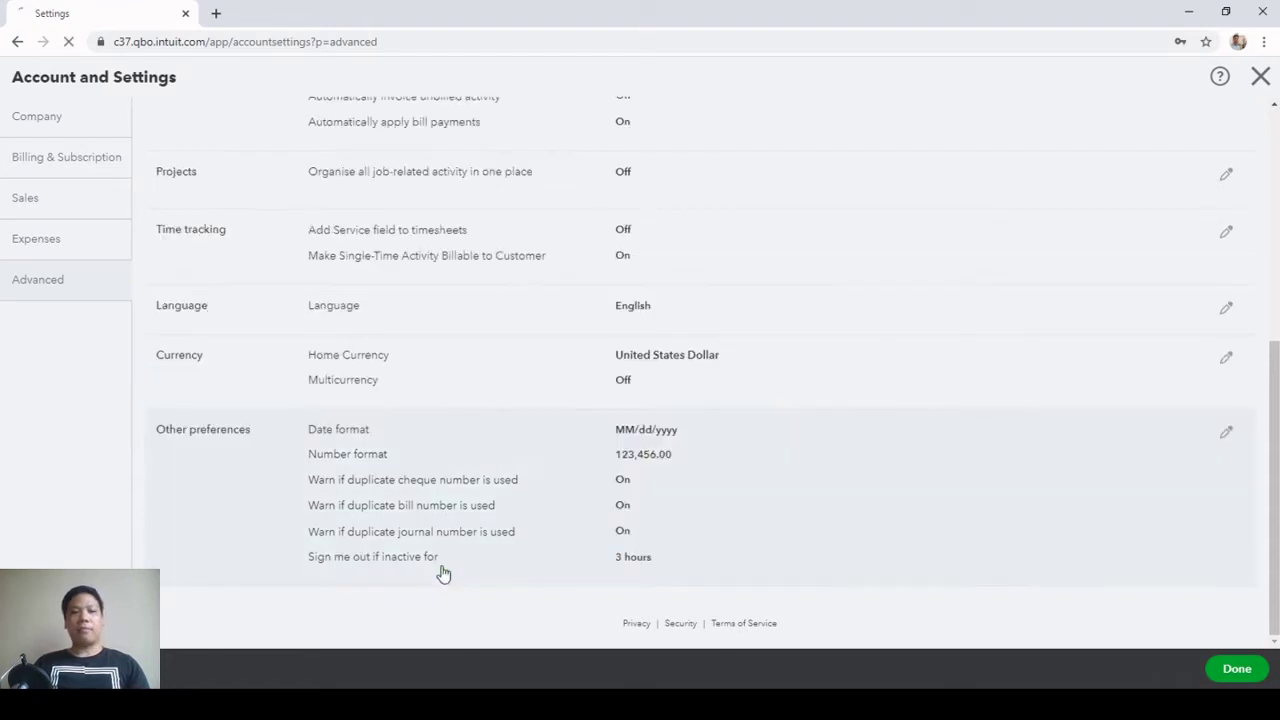
Close the account settings and open the company's chart of accounts
scroll(551, 449, up, 5)
scroll(556, 455, up, 2)
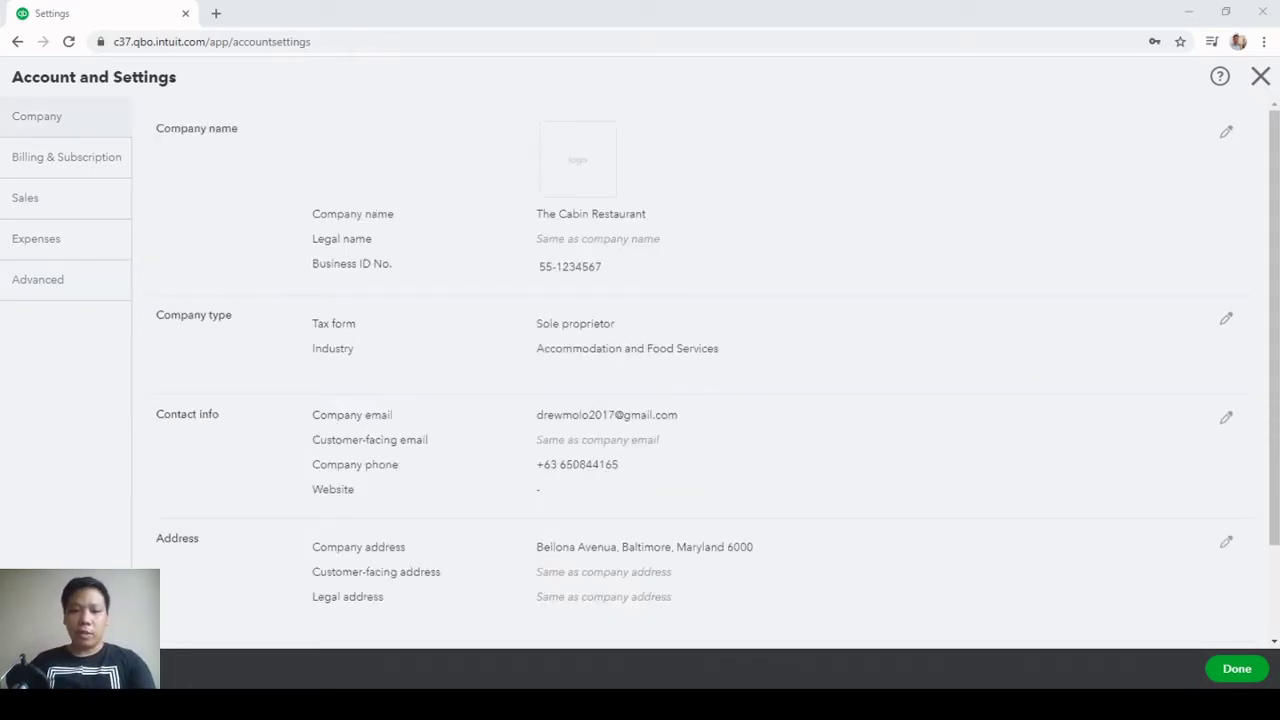
click(1259, 77)
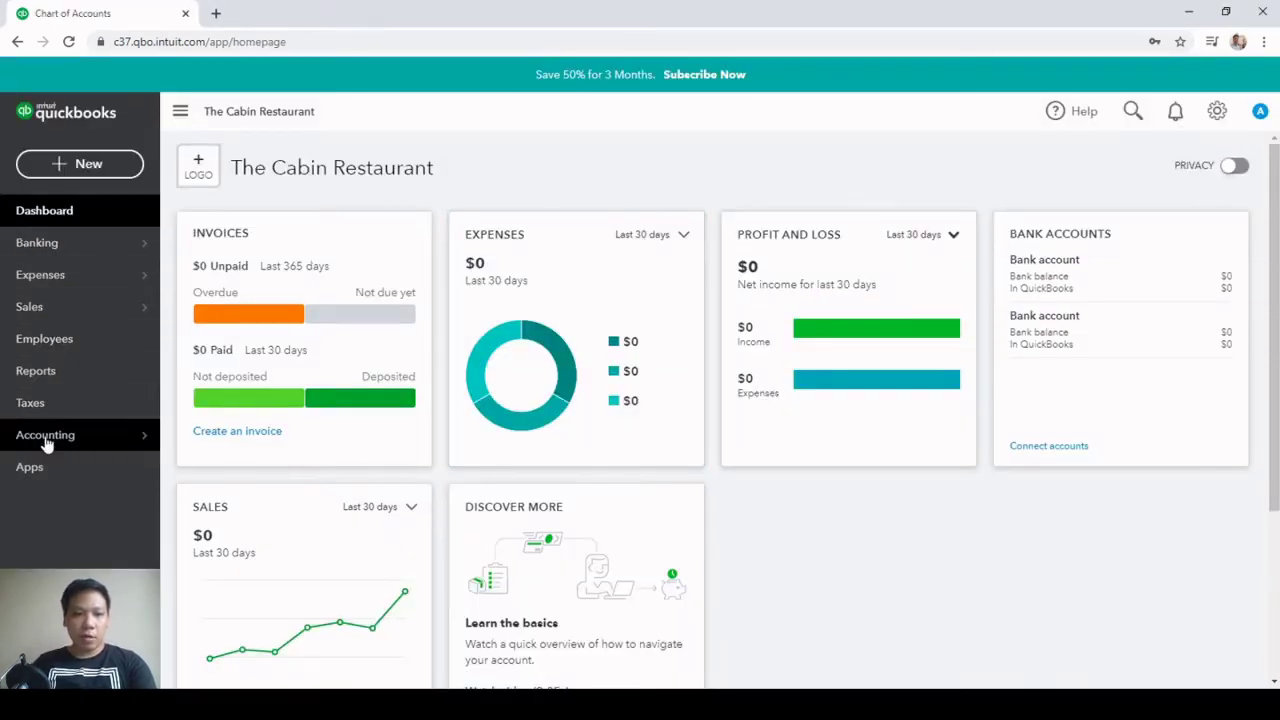
mouse_move(63, 437)
click(200, 437)
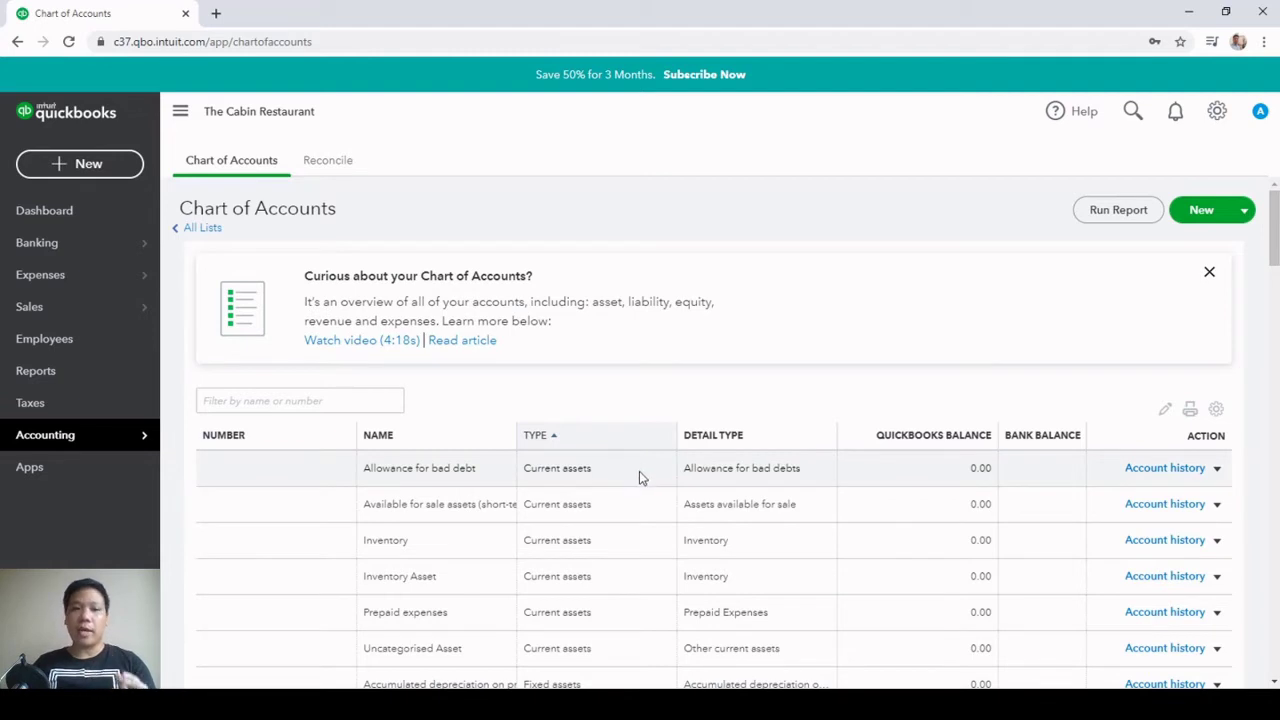
Make the Allowance for bad debt account inactive and look through the remaining accounts in the list
scroll(652, 405, down, 1)
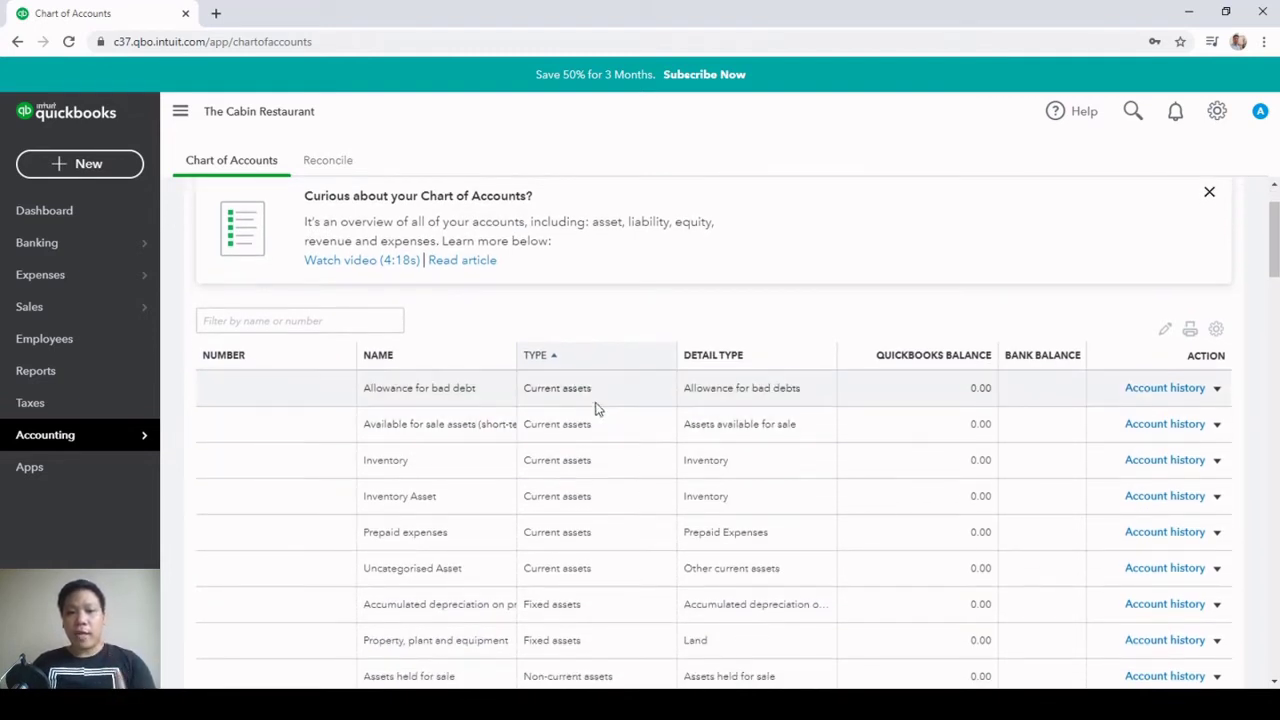
click(1217, 389)
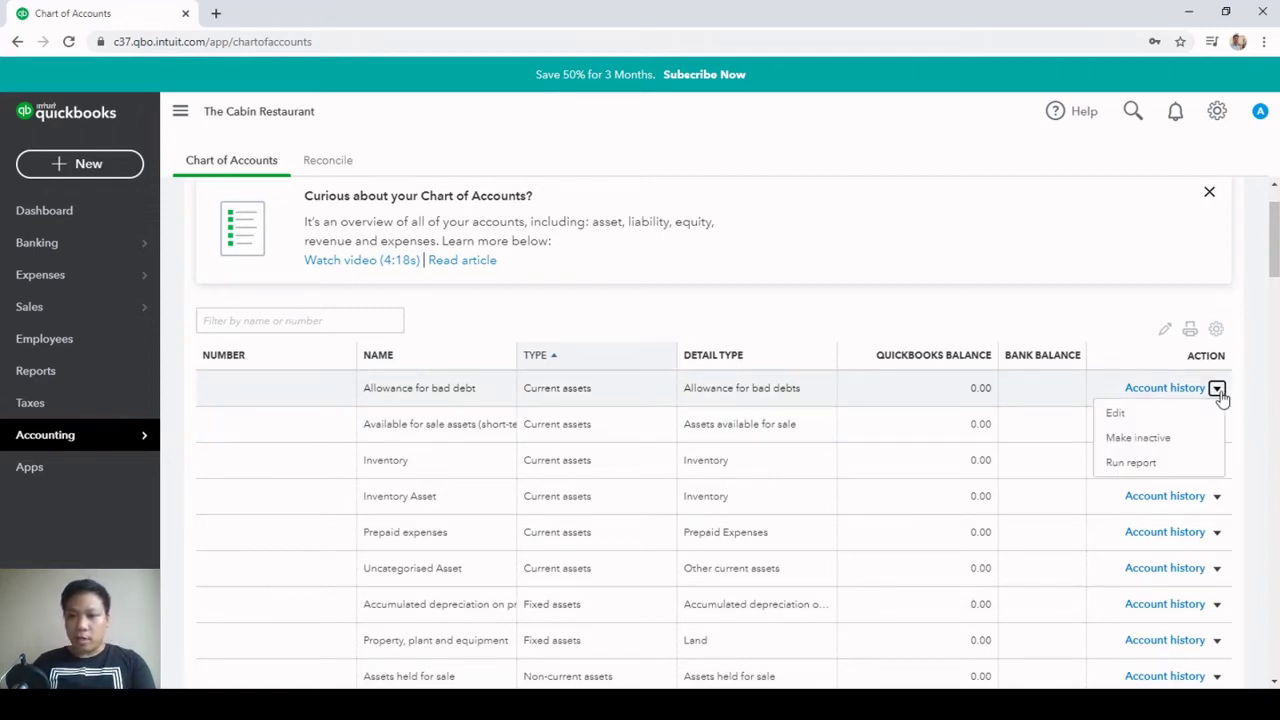
click(1168, 443)
click(756, 417)
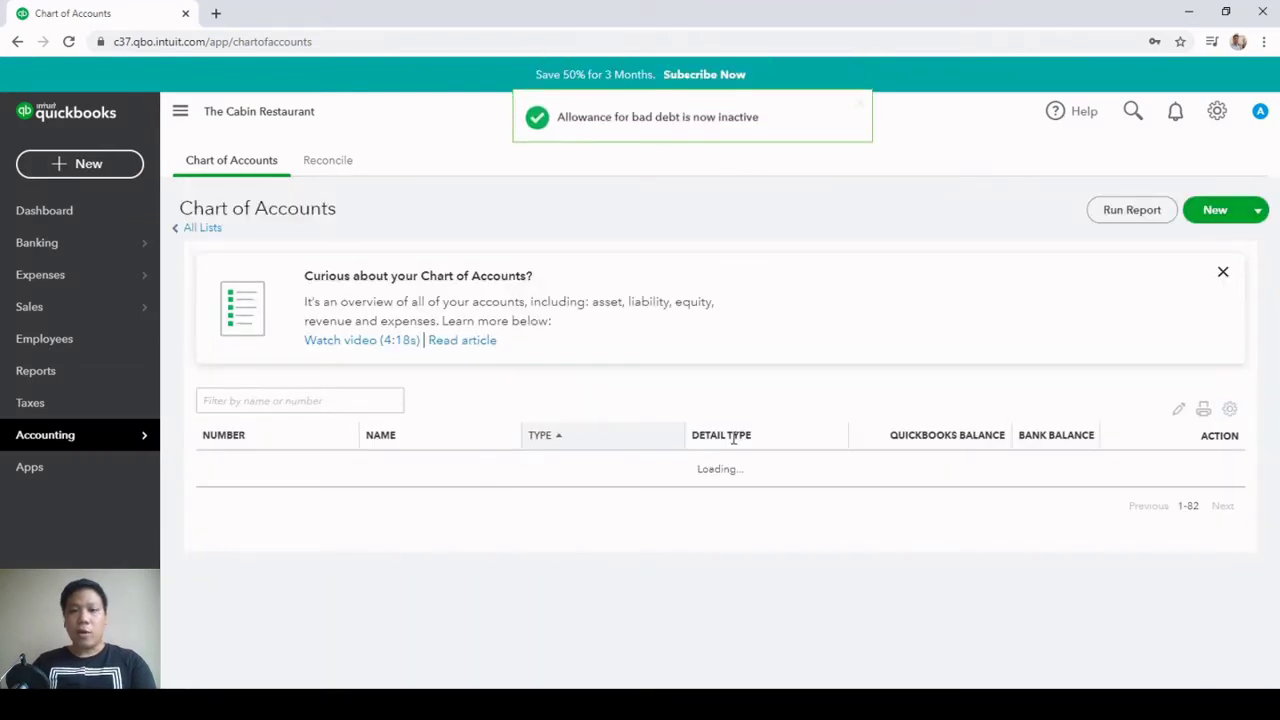
scroll(649, 462, down, 1)
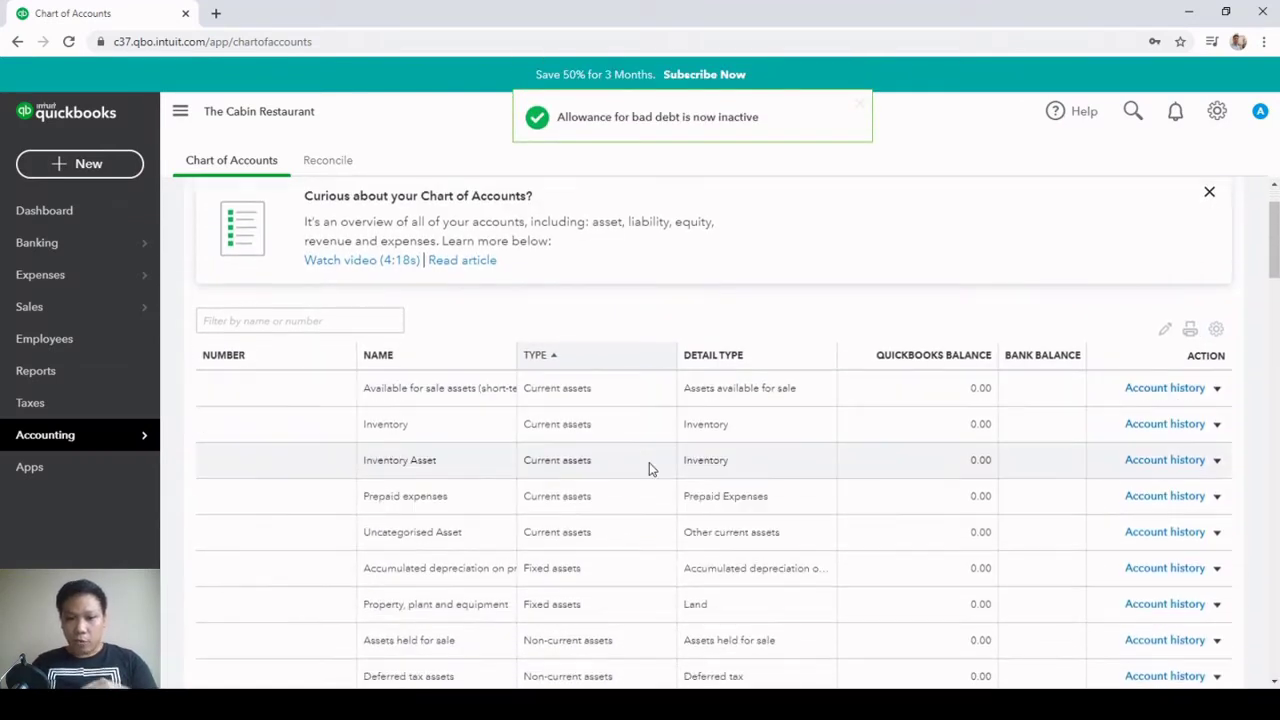
scroll(655, 450, down, 3)
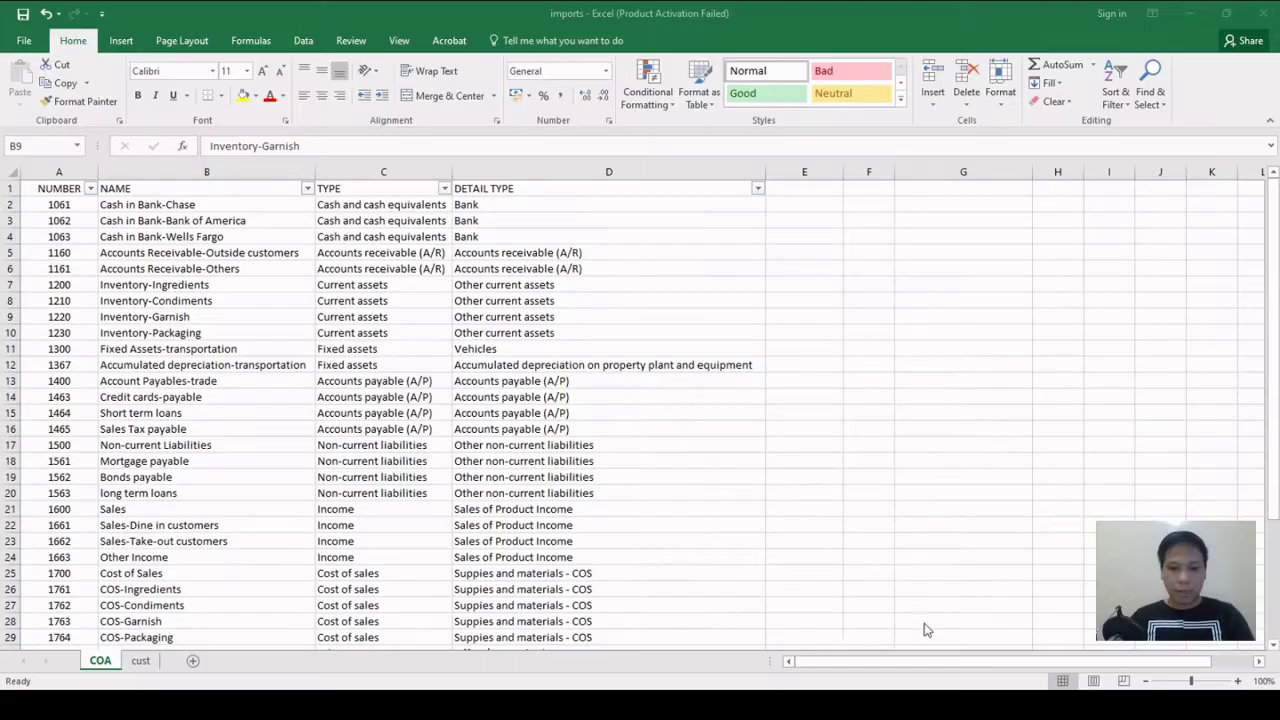
Switch to the imports workbook in Excel and examine the number, name, type and detail type columns of the COA sheet
click(207, 316)
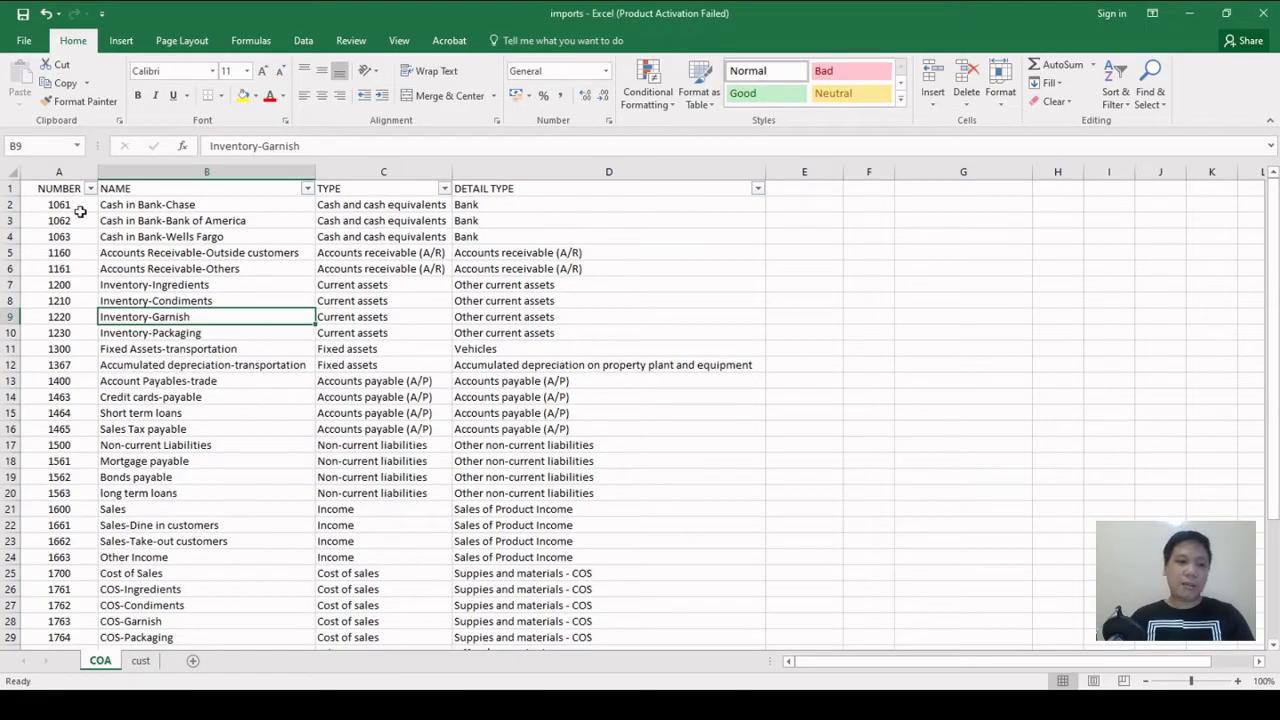
click(56, 170)
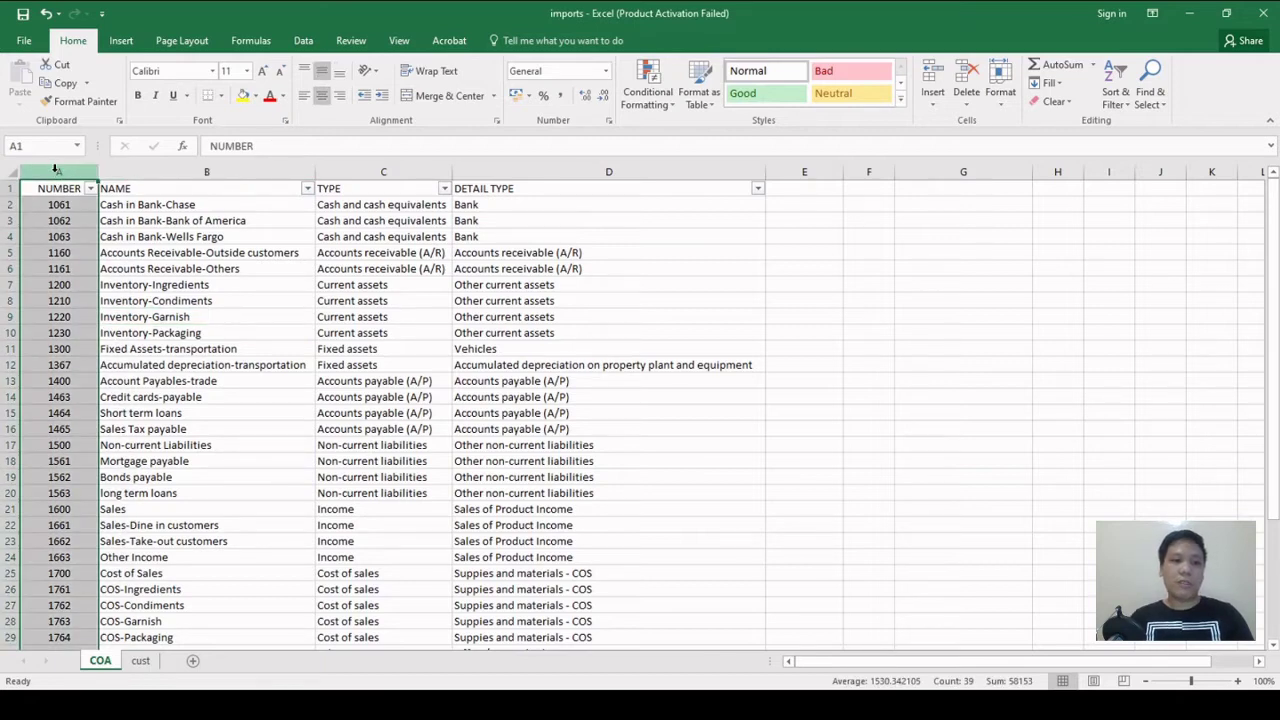
click(241, 173)
click(380, 172)
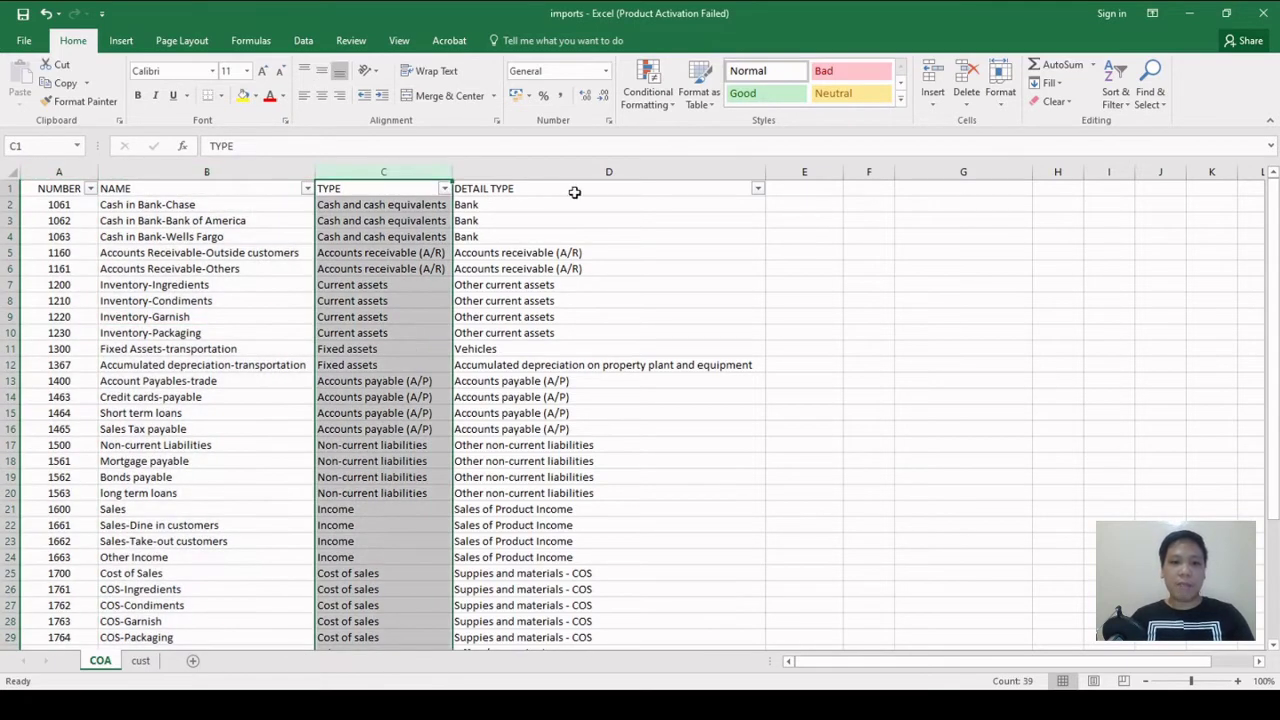
click(572, 171)
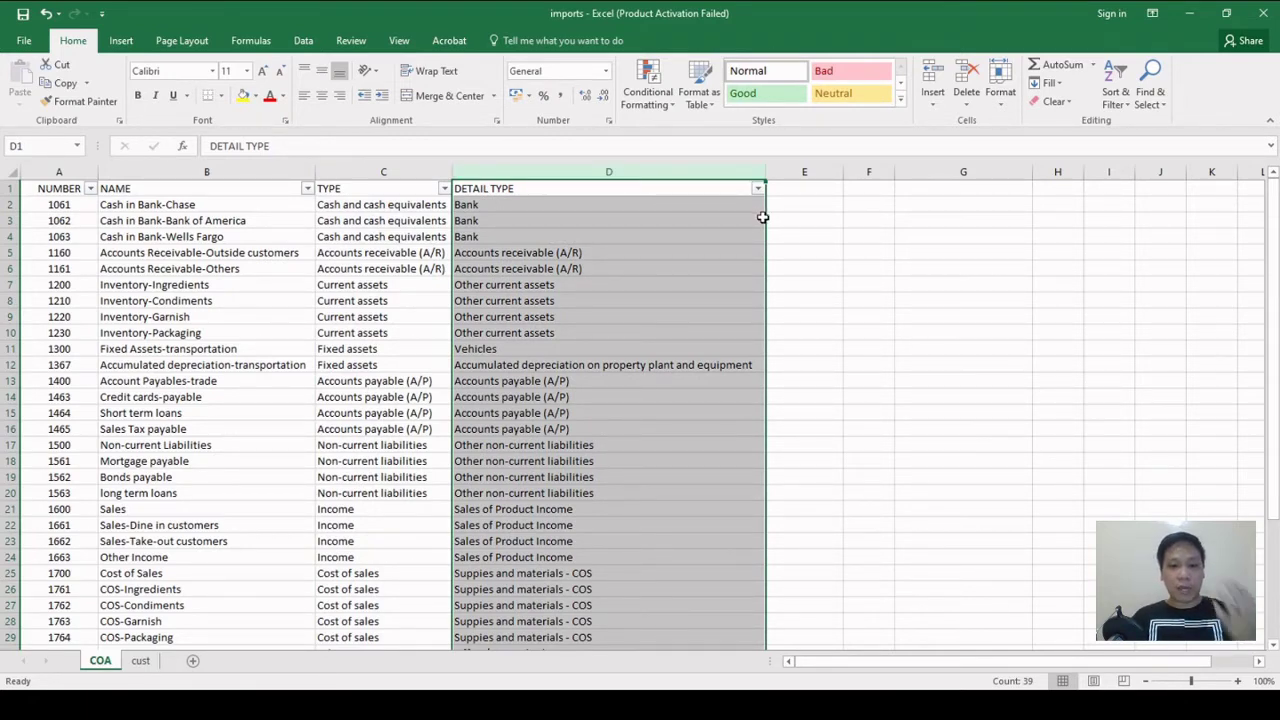
click(813, 171)
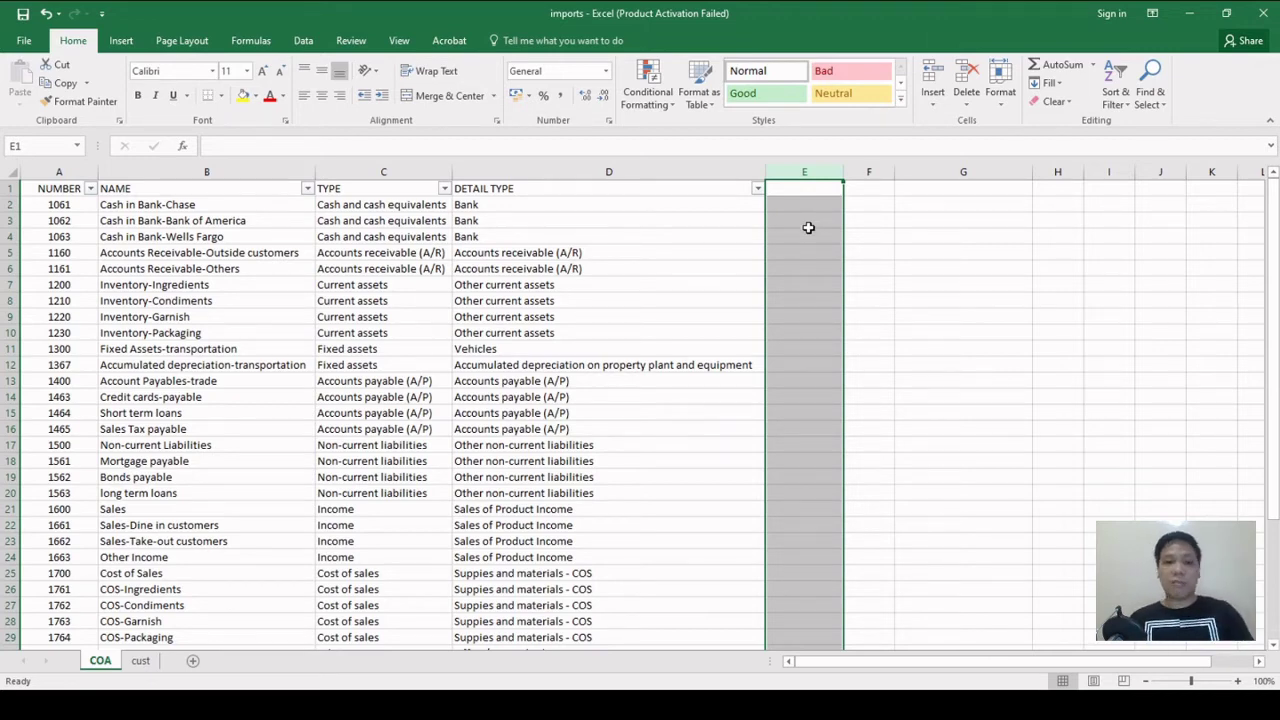
Examine the asset accounts on the COA sheet: cash in bank, accounts receivable, inventory, fixed assets and accumulated depreciation
drag(177, 204, 484, 235)
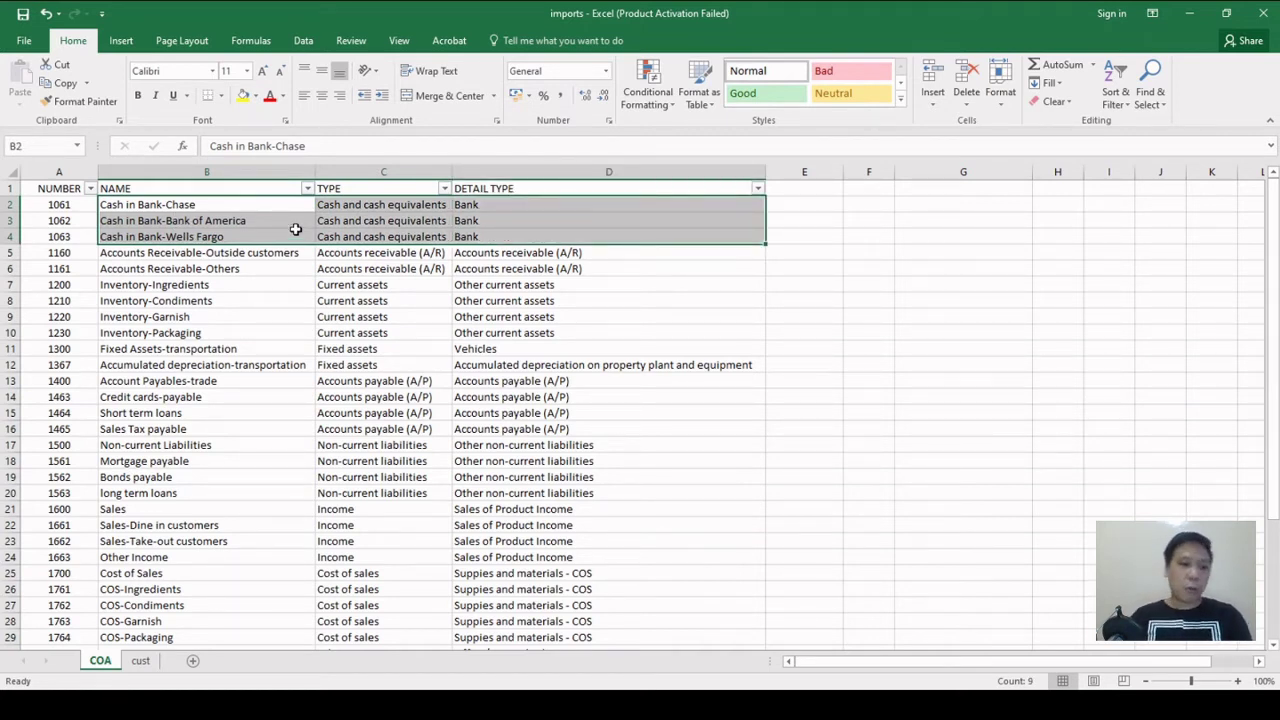
drag(172, 252, 492, 269)
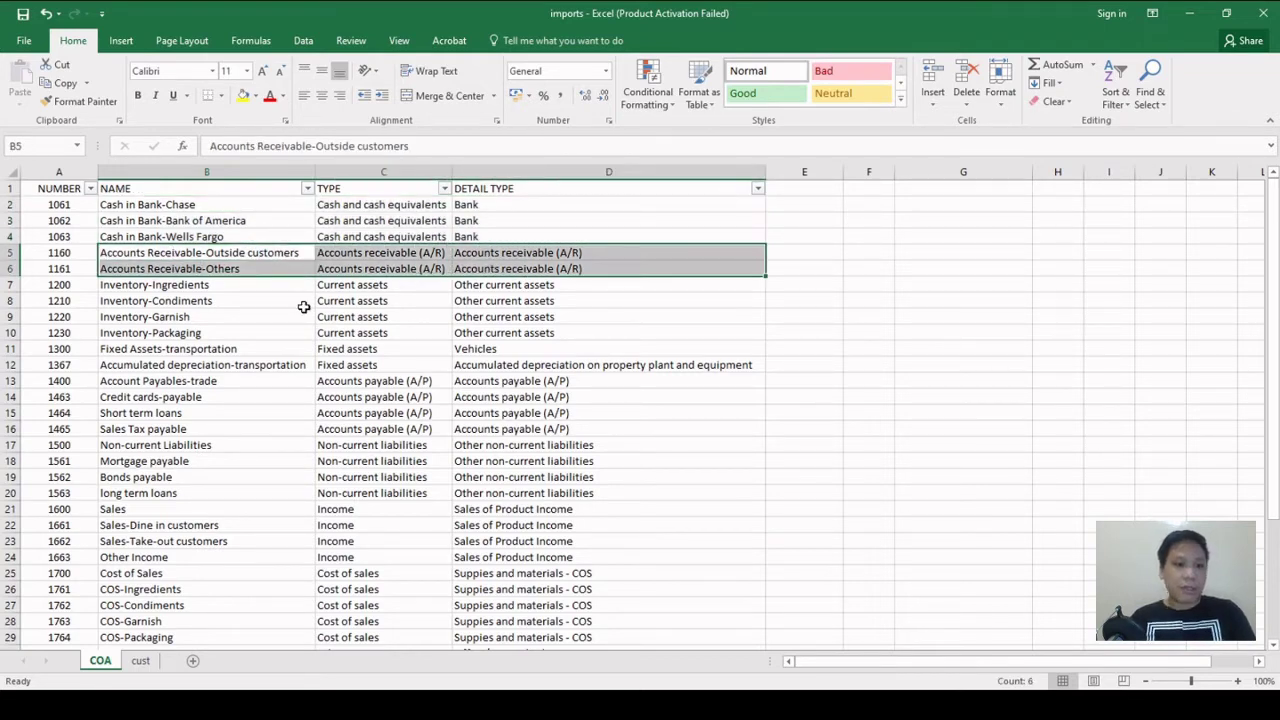
click(200, 285)
drag(200, 285, 203, 330)
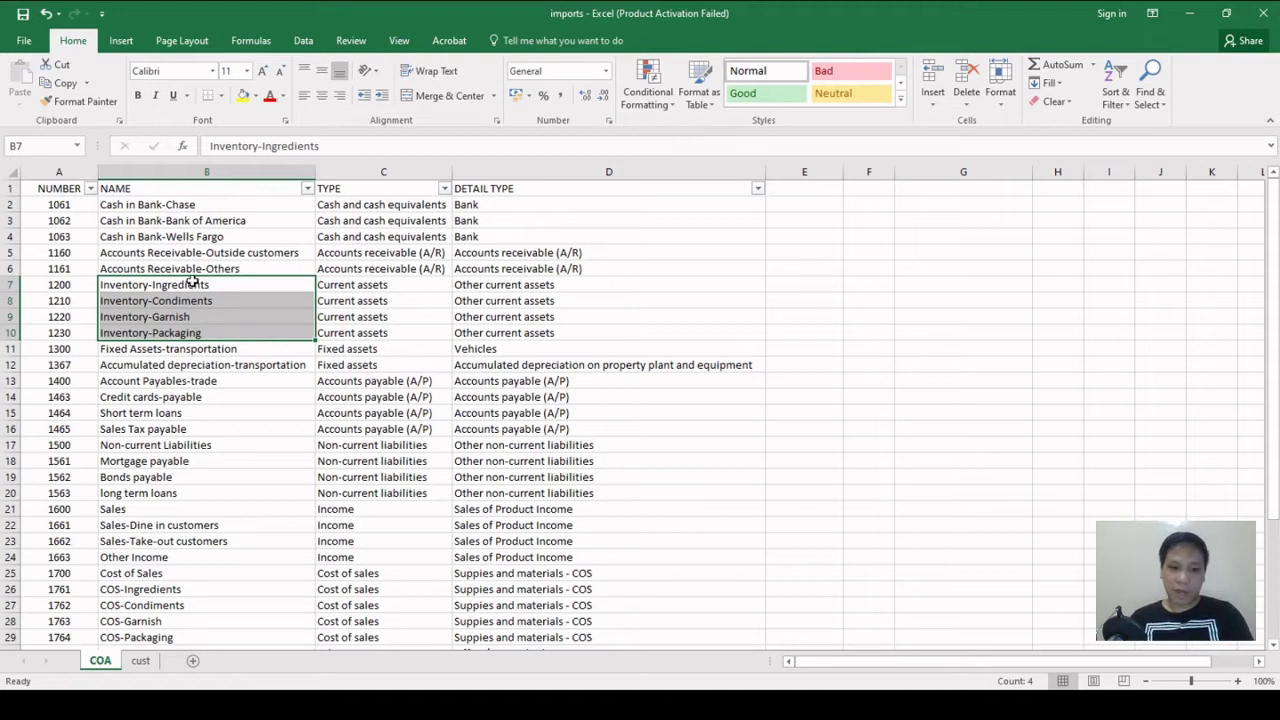
drag(191, 284, 197, 340)
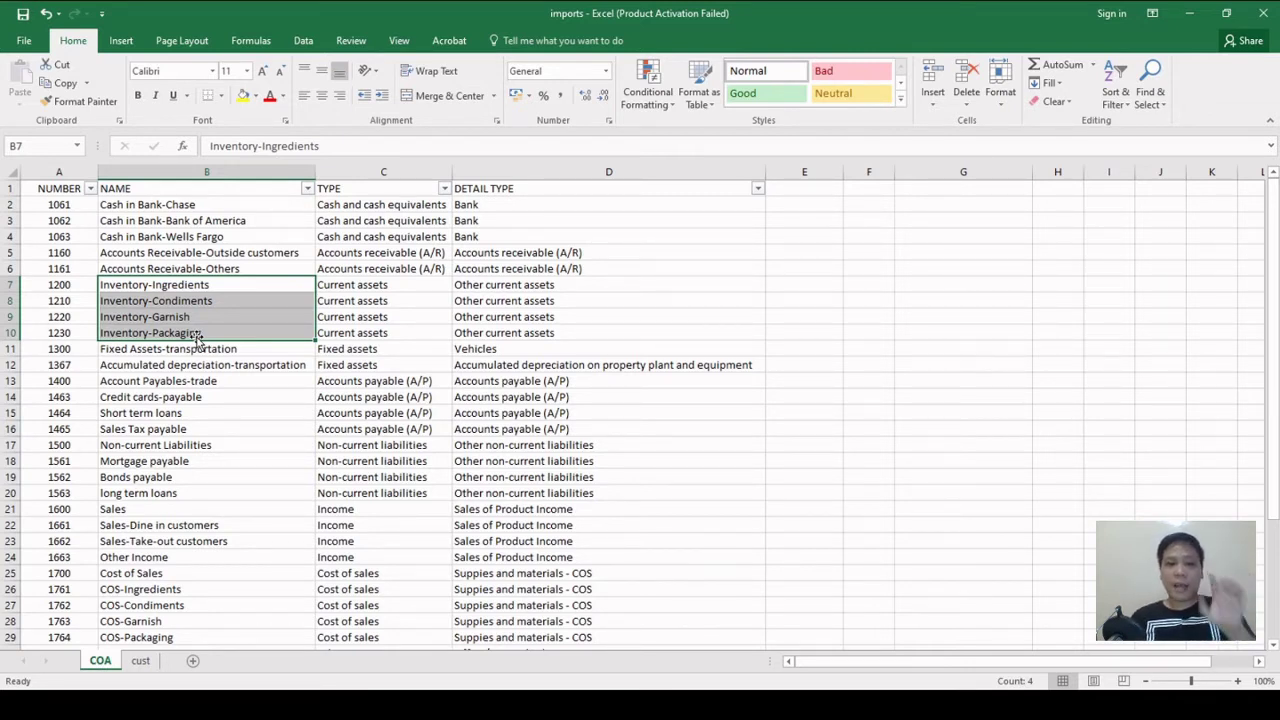
drag(187, 281, 193, 332)
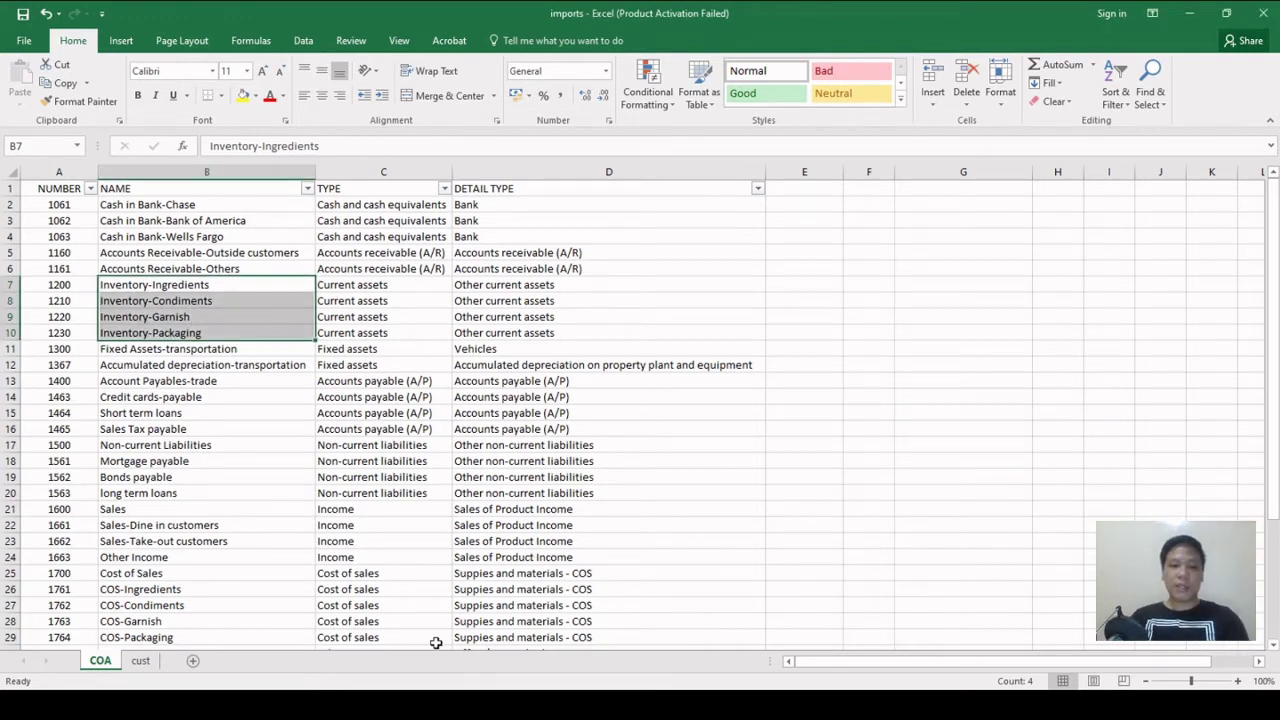
drag(104, 347, 490, 347)
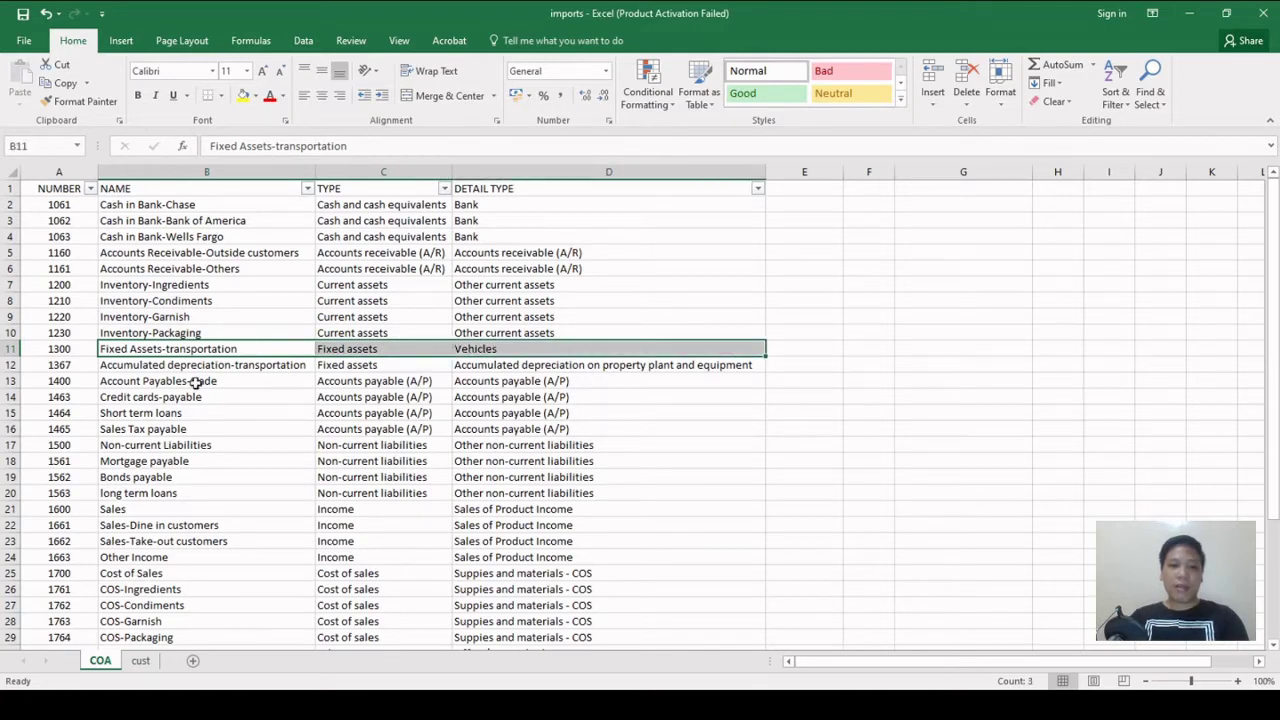
click(114, 366)
drag(271, 363, 472, 370)
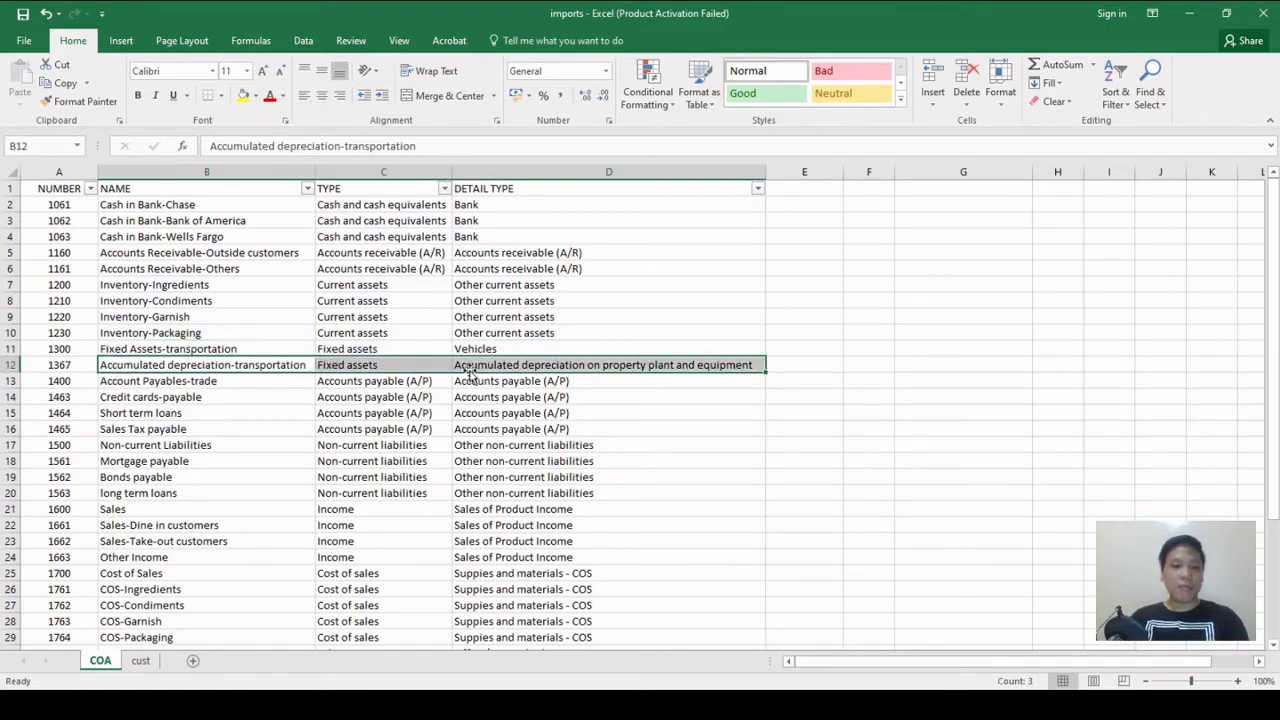
Go through the liability accounts on the COA sheet one by one, from Account Payables-trade to long term loans
click(130, 383)
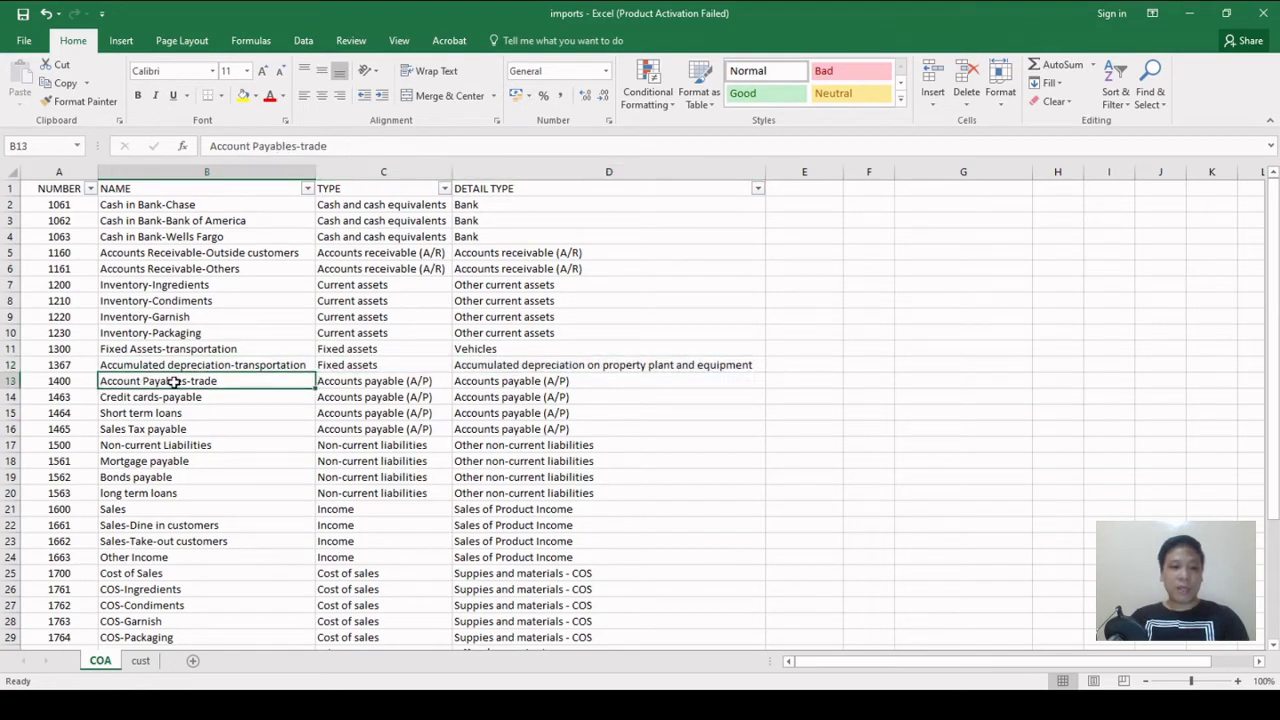
click(150, 398)
click(172, 414)
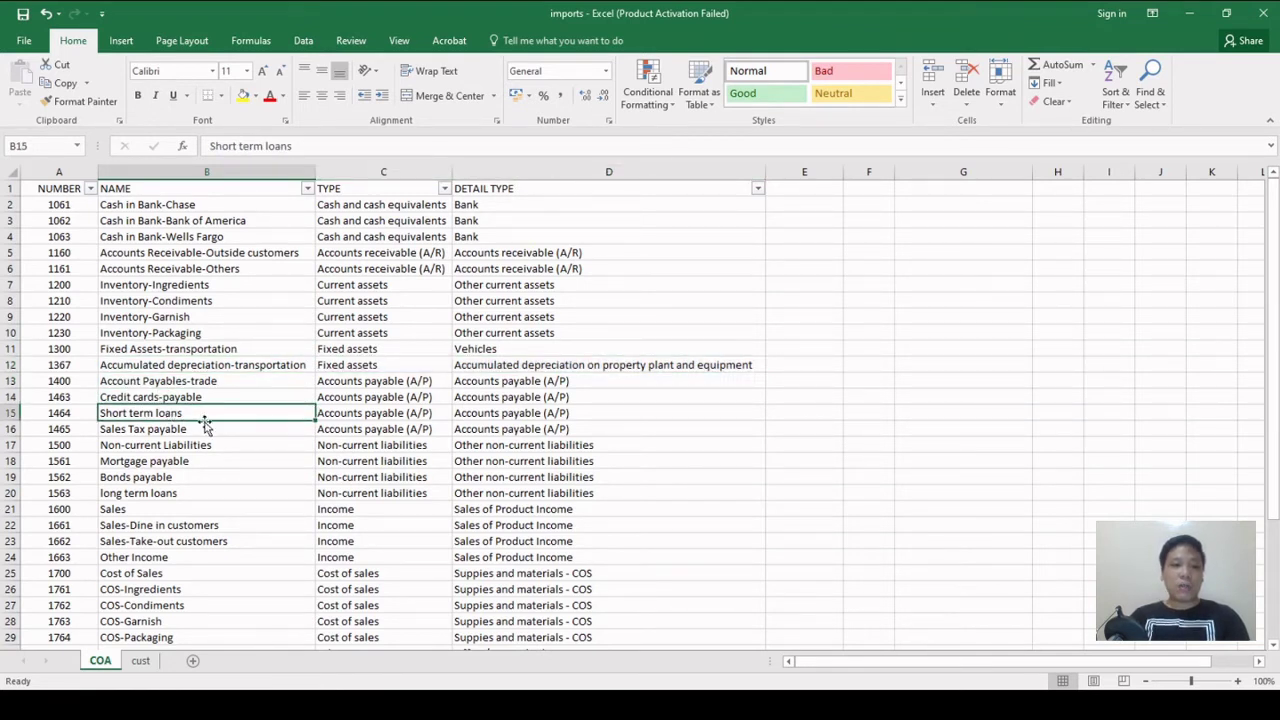
click(178, 431)
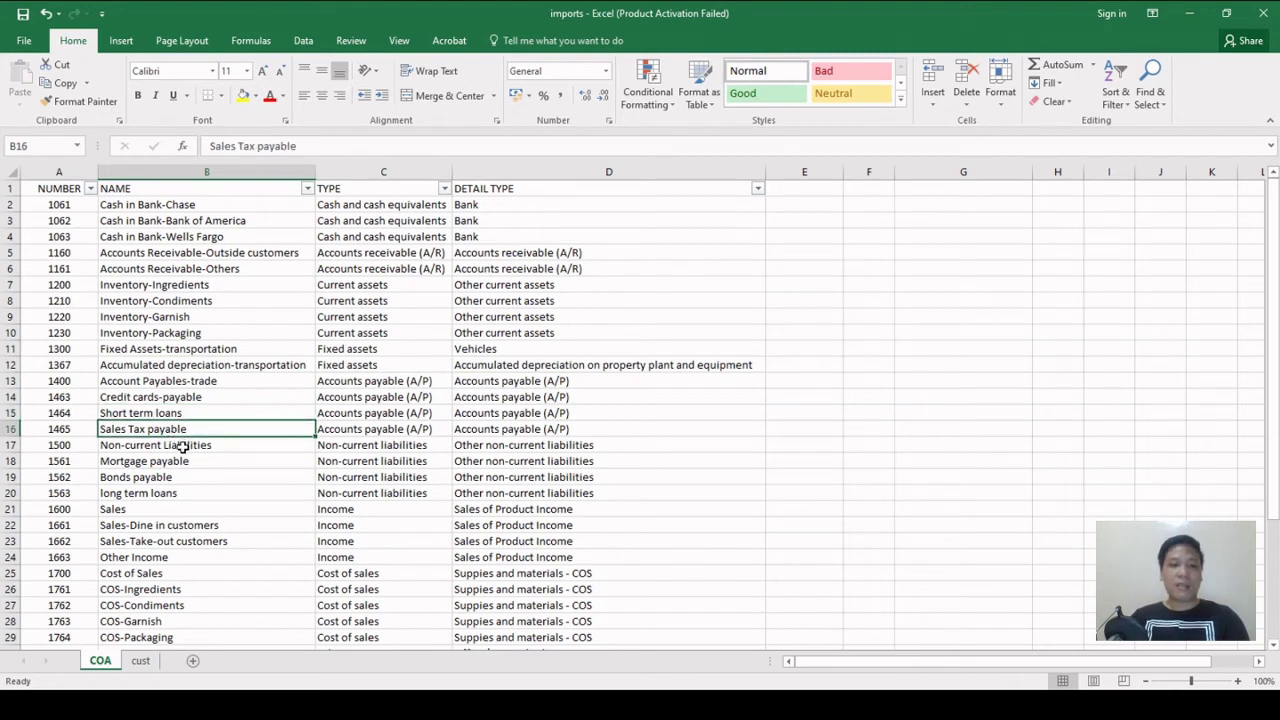
click(183, 445)
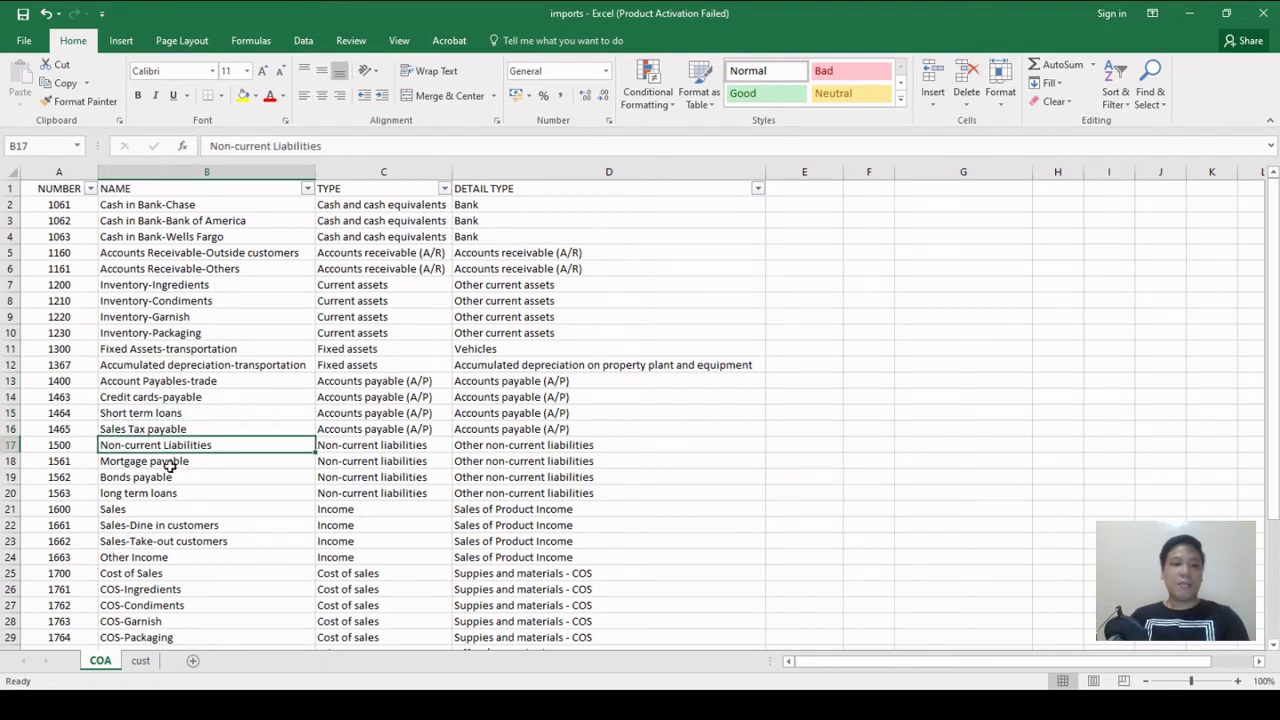
click(174, 465)
click(174, 477)
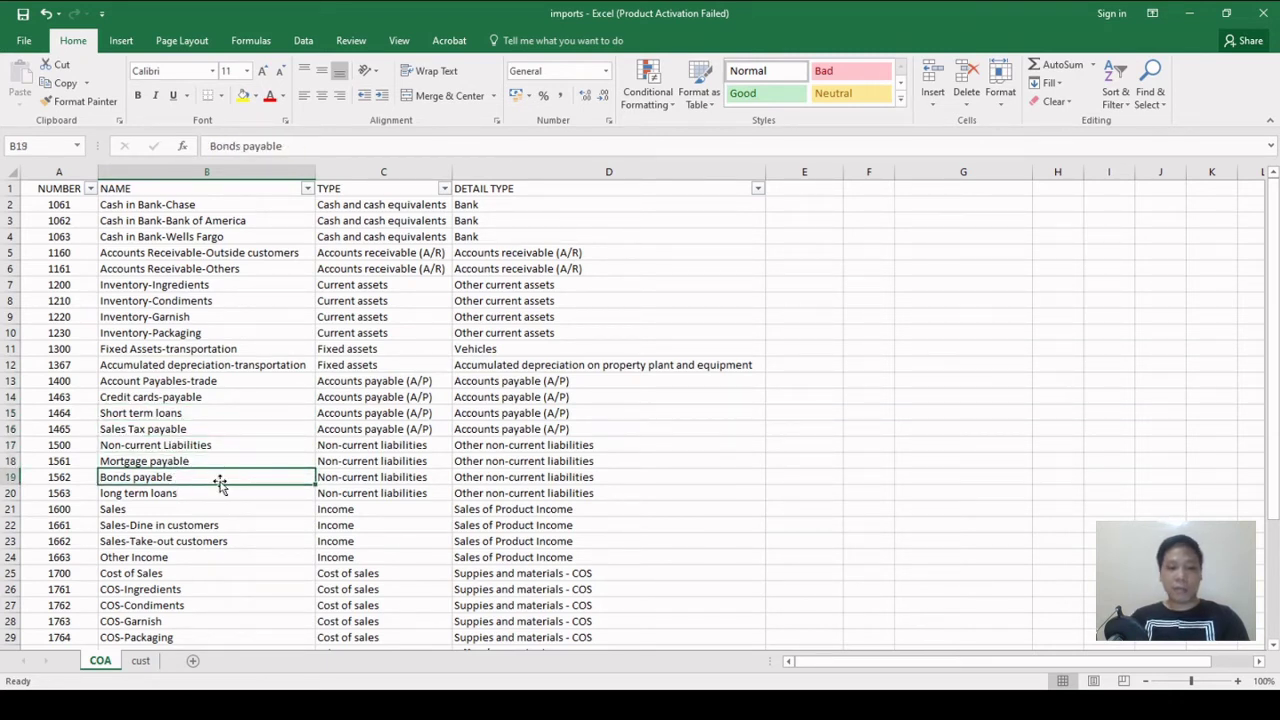
click(182, 493)
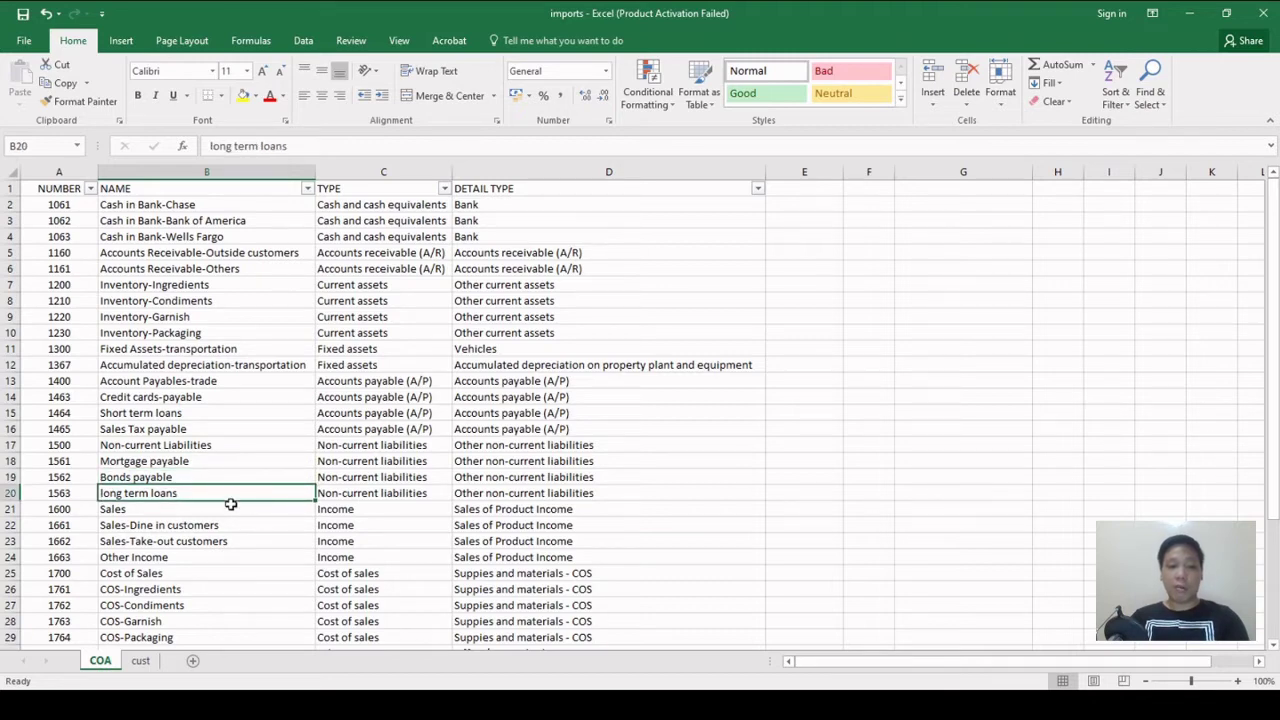
Examine the income accounts on the COA sheet, from Sales through dine-in and take-out sales to Other Income
scroll(200, 527, down, 1)
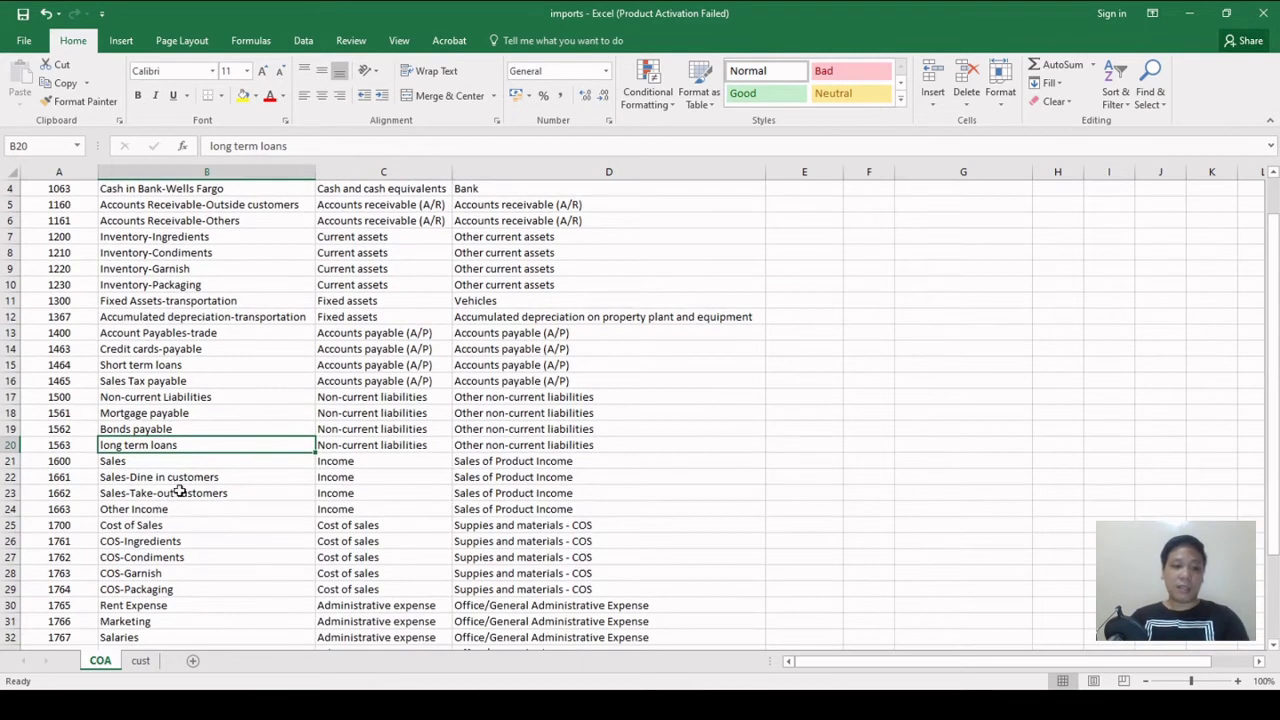
drag(62, 463, 111, 461)
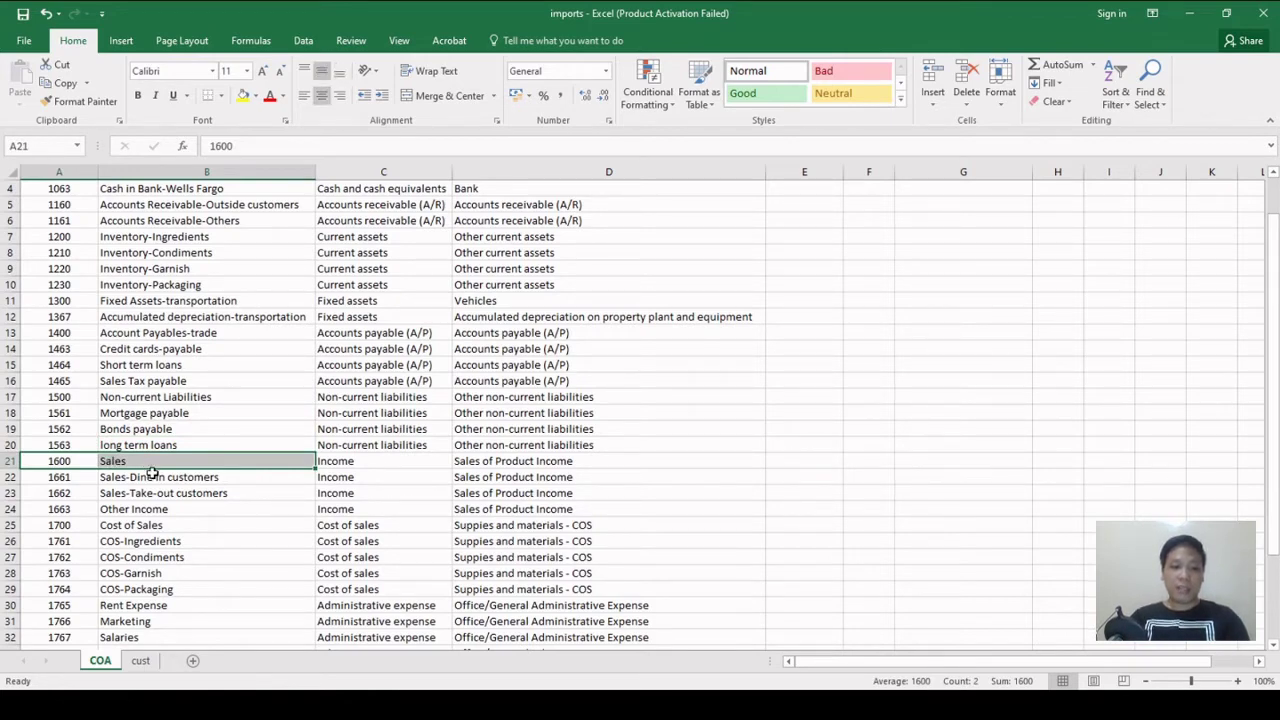
click(114, 477)
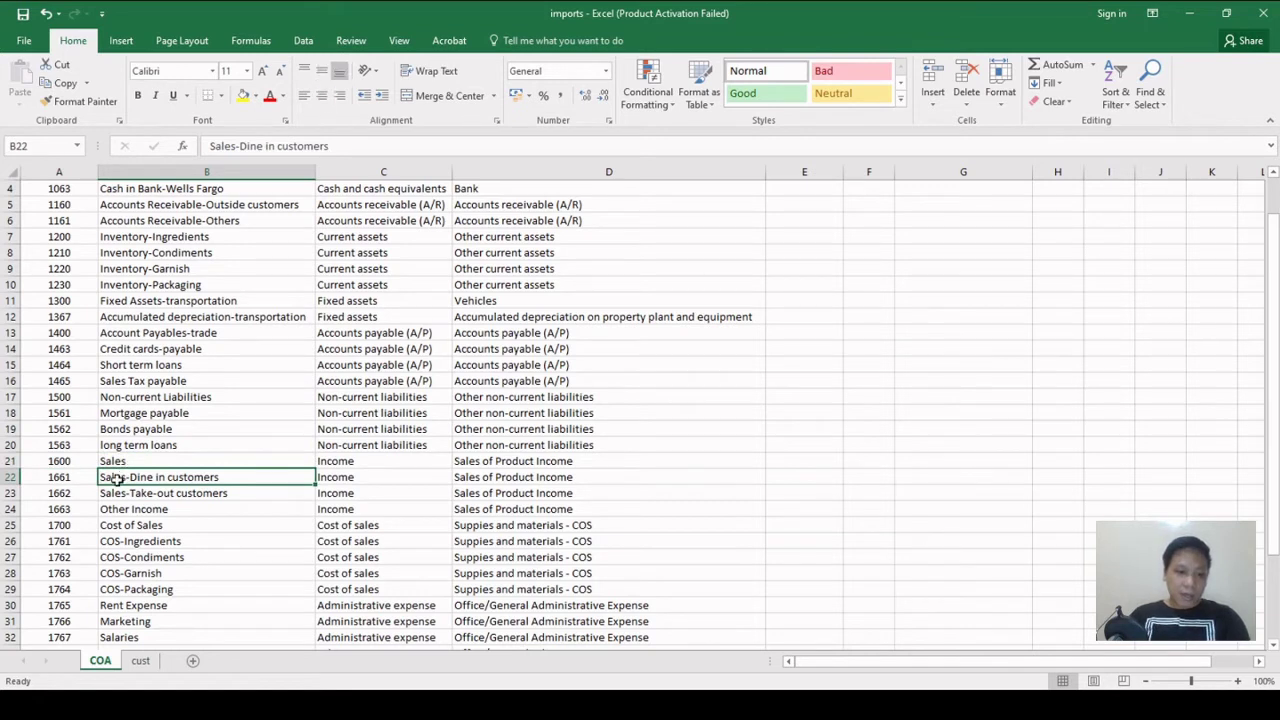
click(75, 493)
click(75, 509)
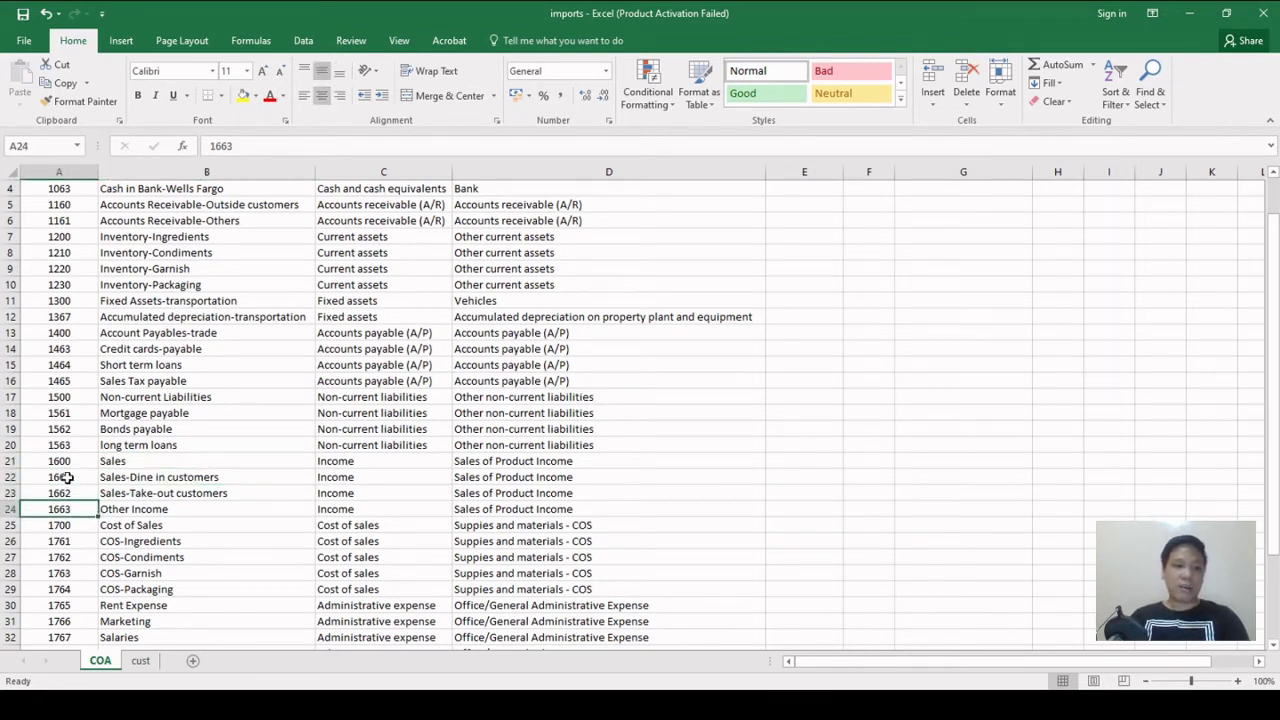
drag(66, 477, 134, 509)
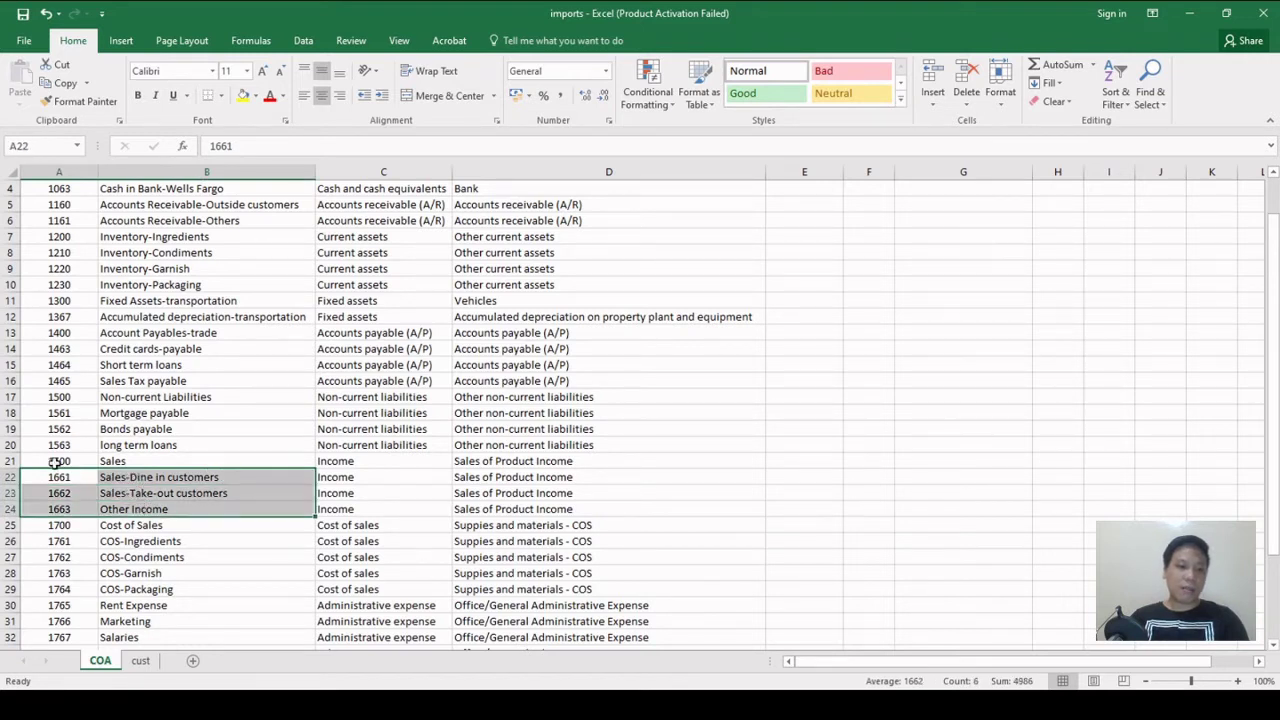
drag(55, 462, 120, 462)
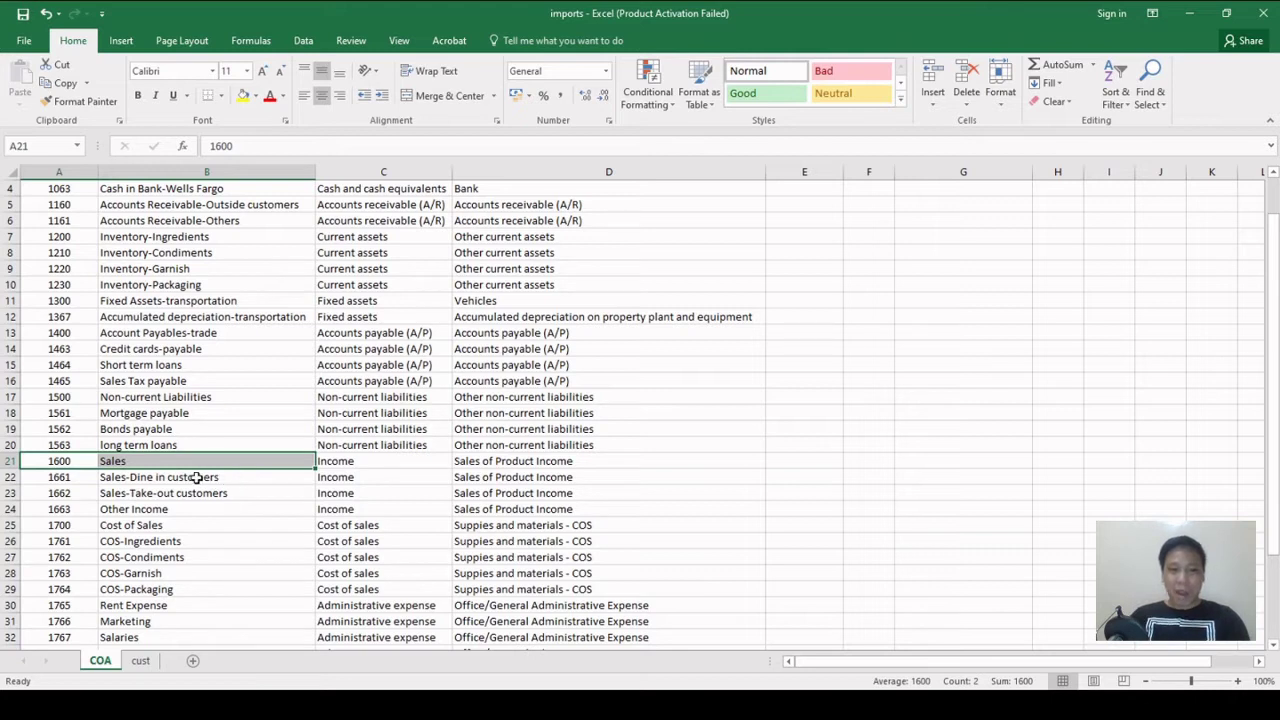
drag(72, 460, 512, 460)
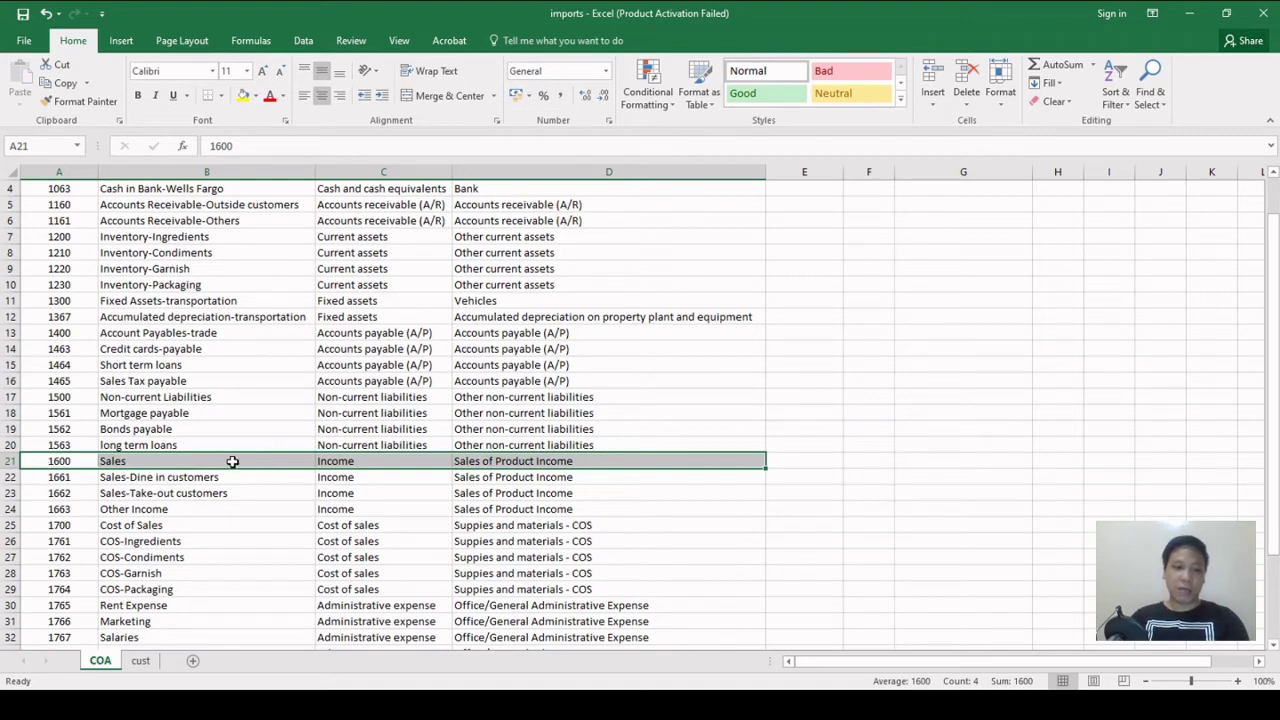
click(185, 478)
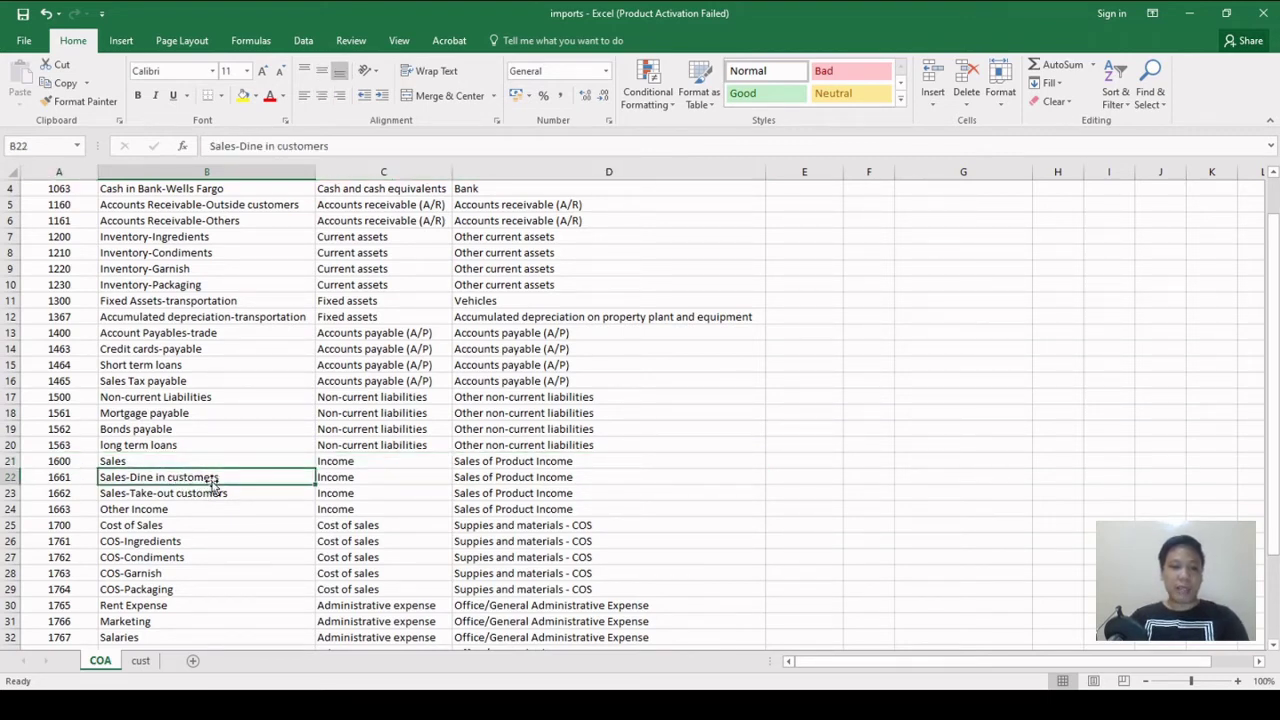
click(163, 513)
Examine the numbering and names of the cost of sales accounts on the COA sheet, from Cost of Sales to COS-Packaging
scroll(244, 505, down, 1)
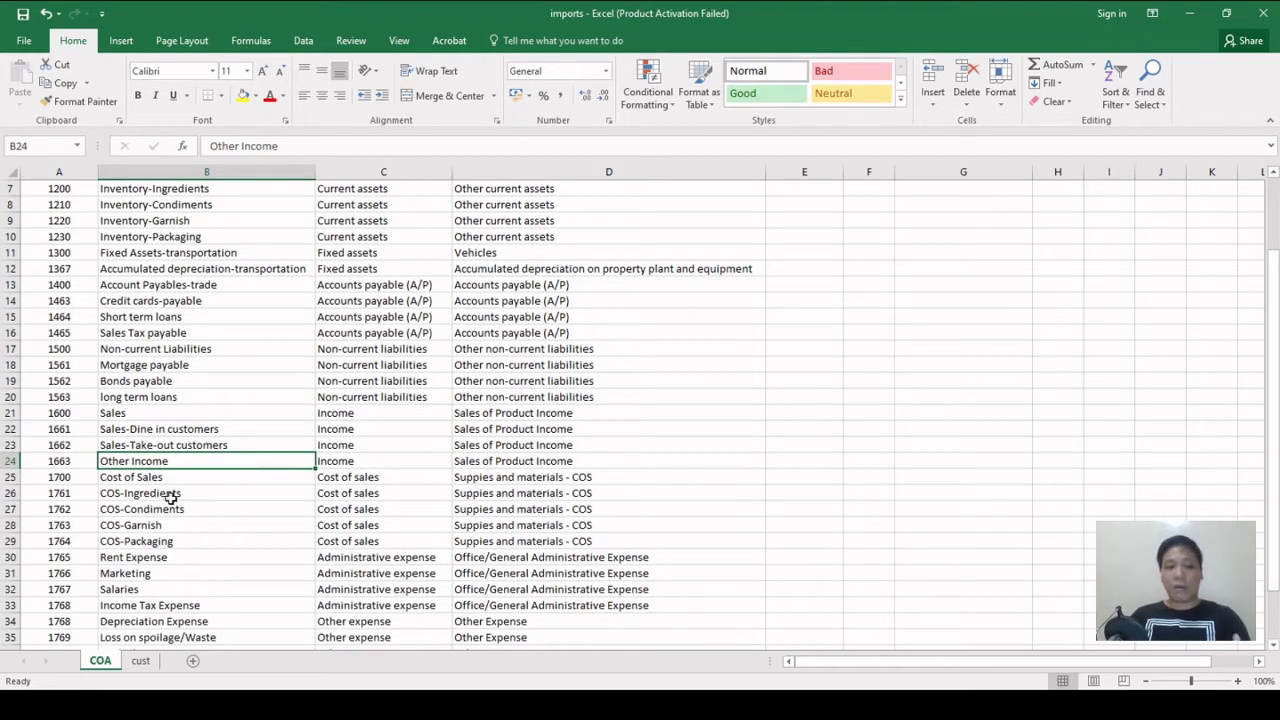
drag(56, 477, 227, 477)
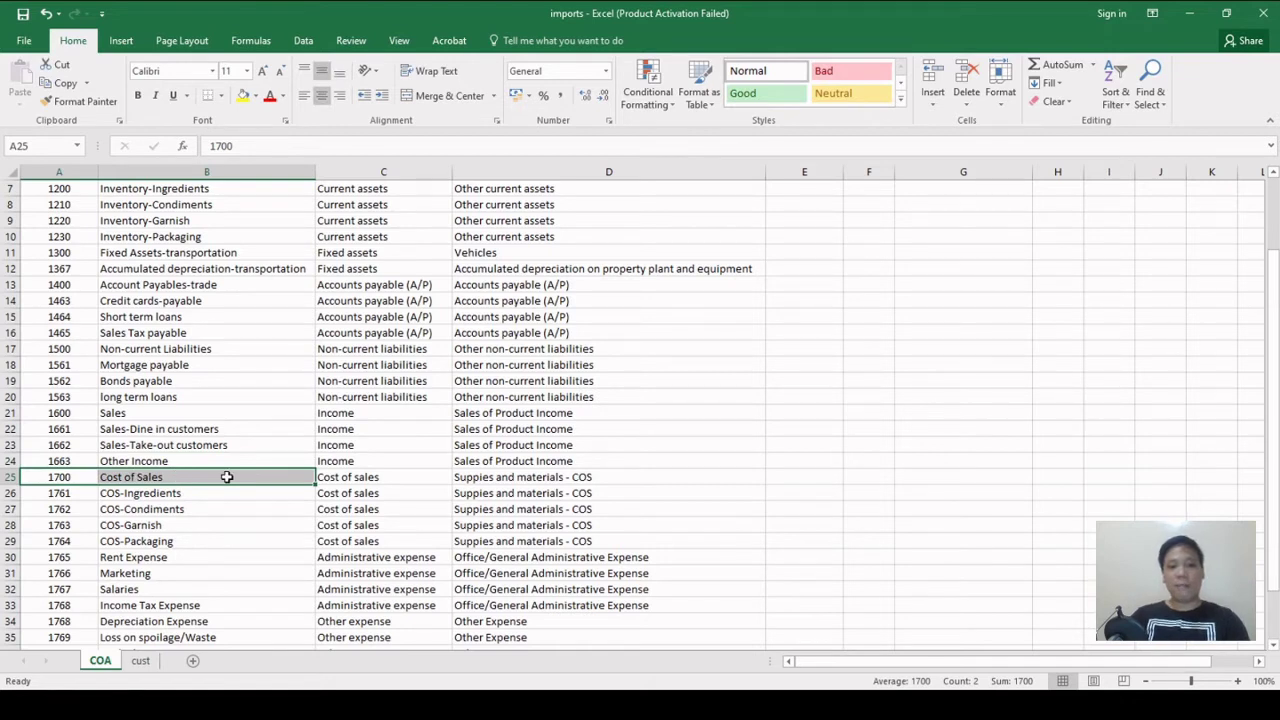
click(76, 497)
click(69, 513)
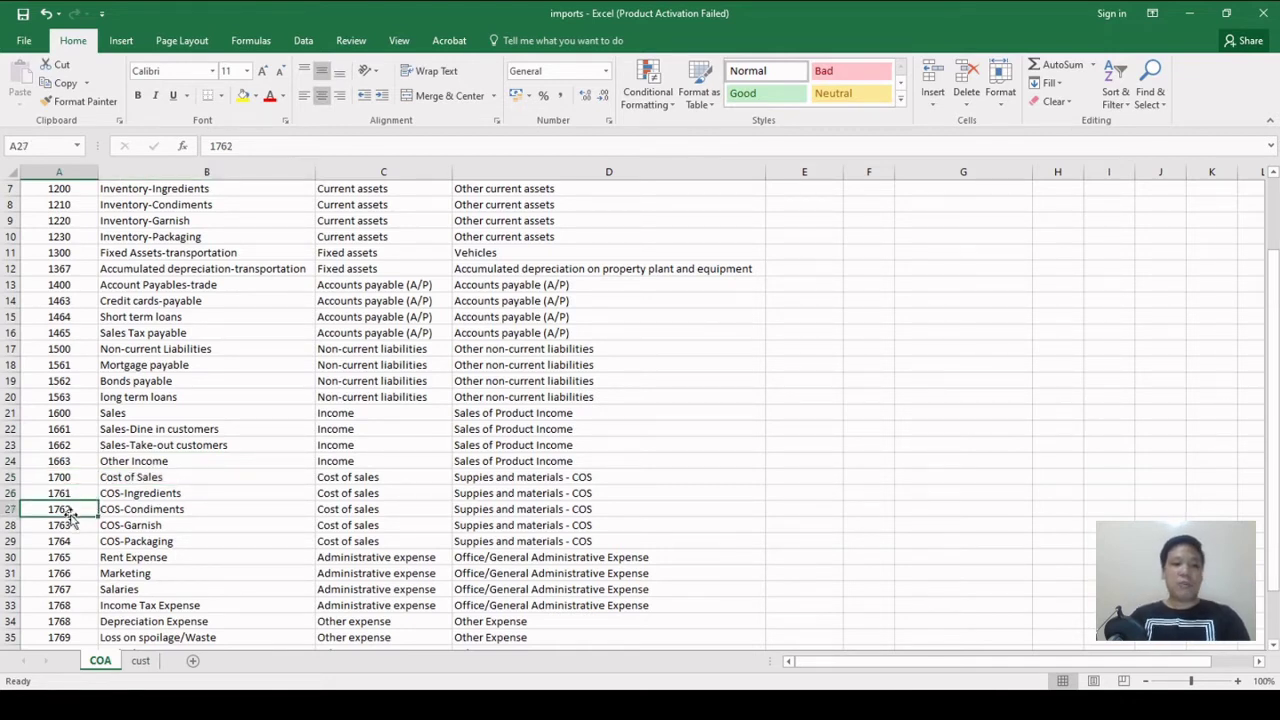
click(70, 525)
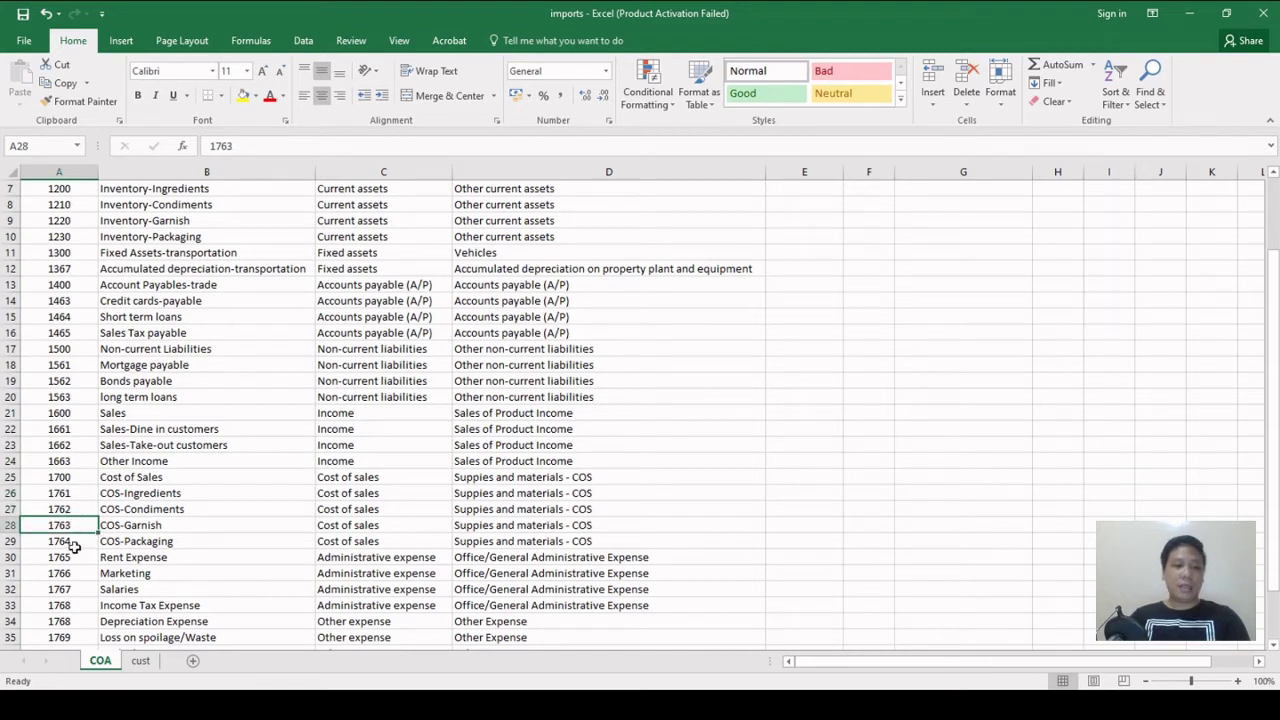
click(72, 543)
drag(78, 479, 143, 537)
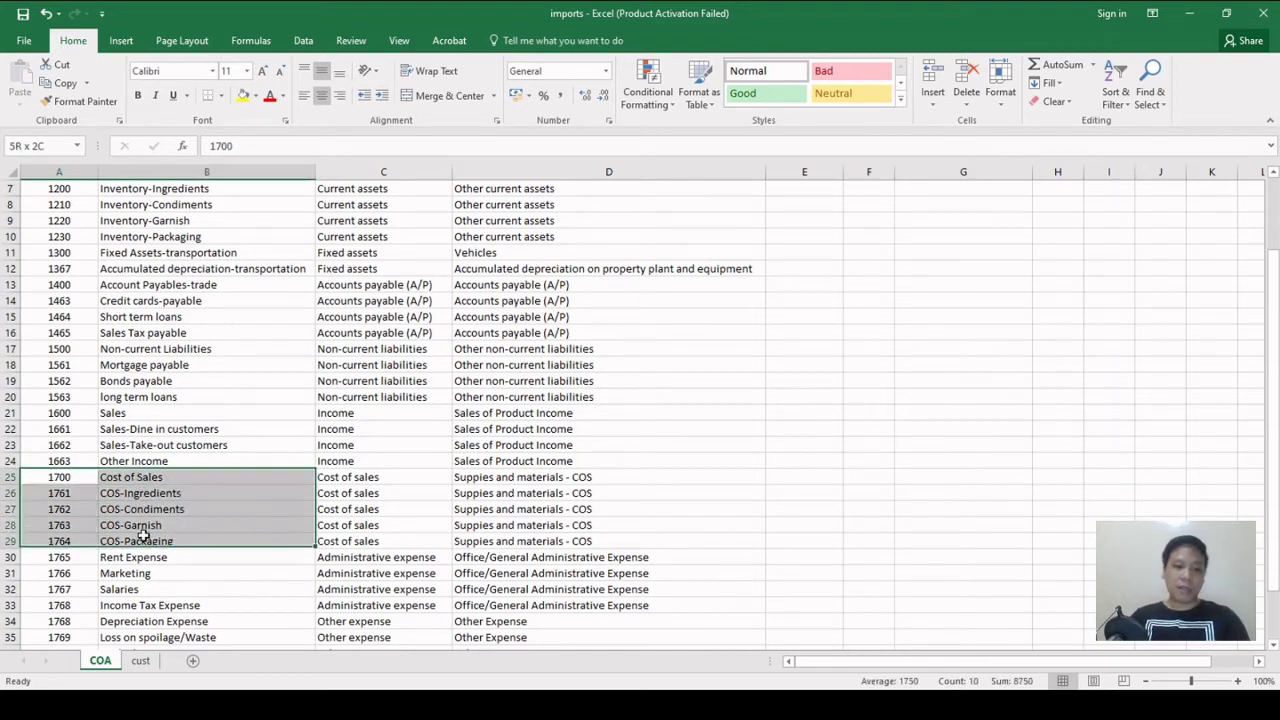
click(60, 493)
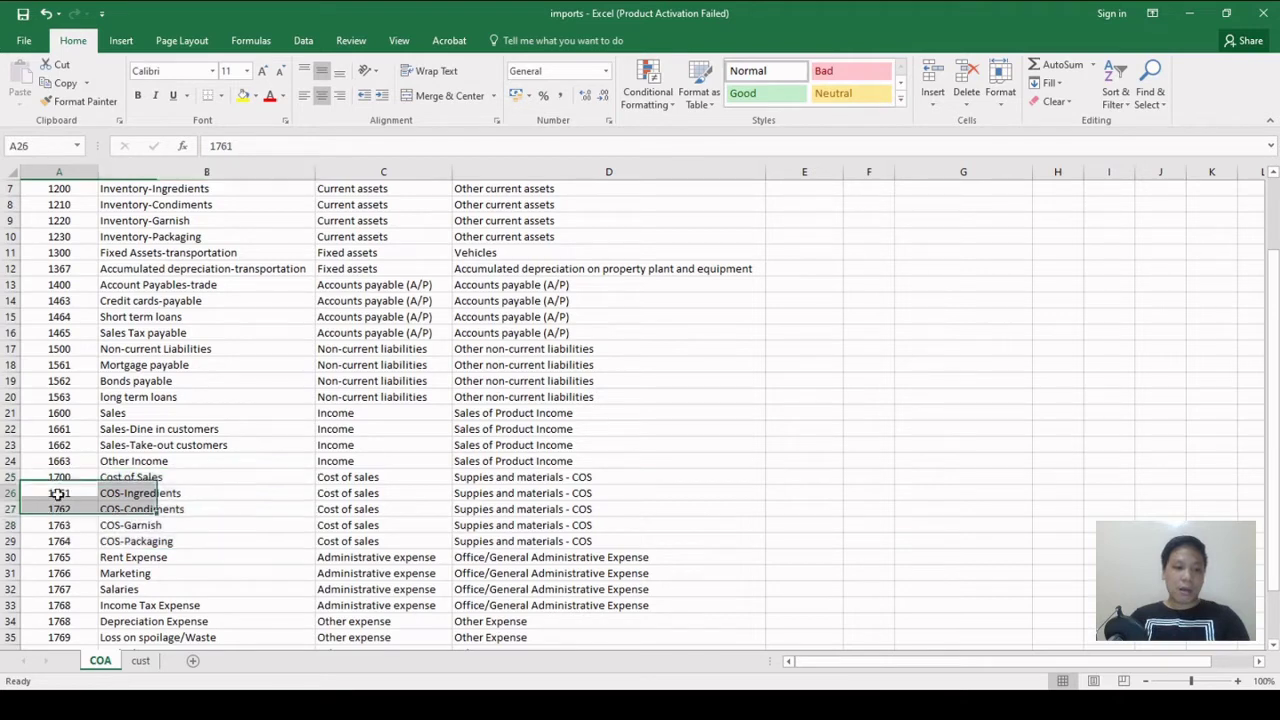
drag(58, 493, 120, 537)
drag(63, 480, 157, 478)
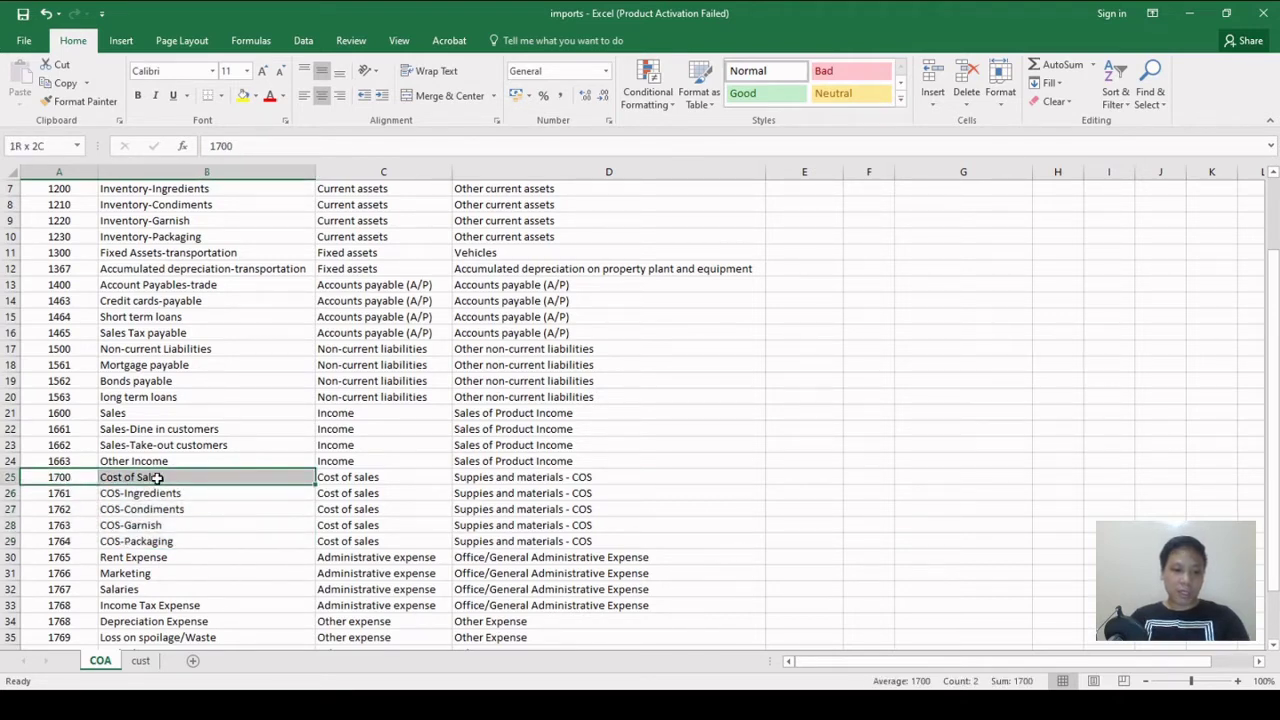
scroll(209, 535, down, 1)
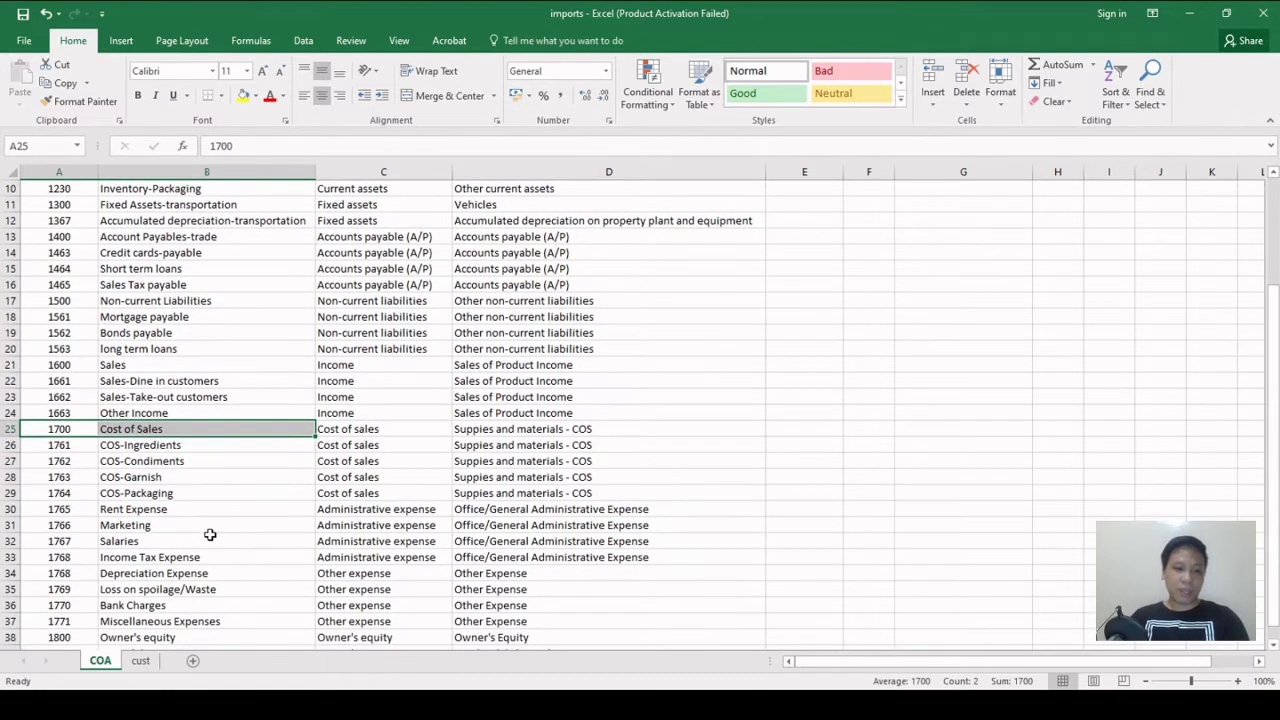
click(165, 448)
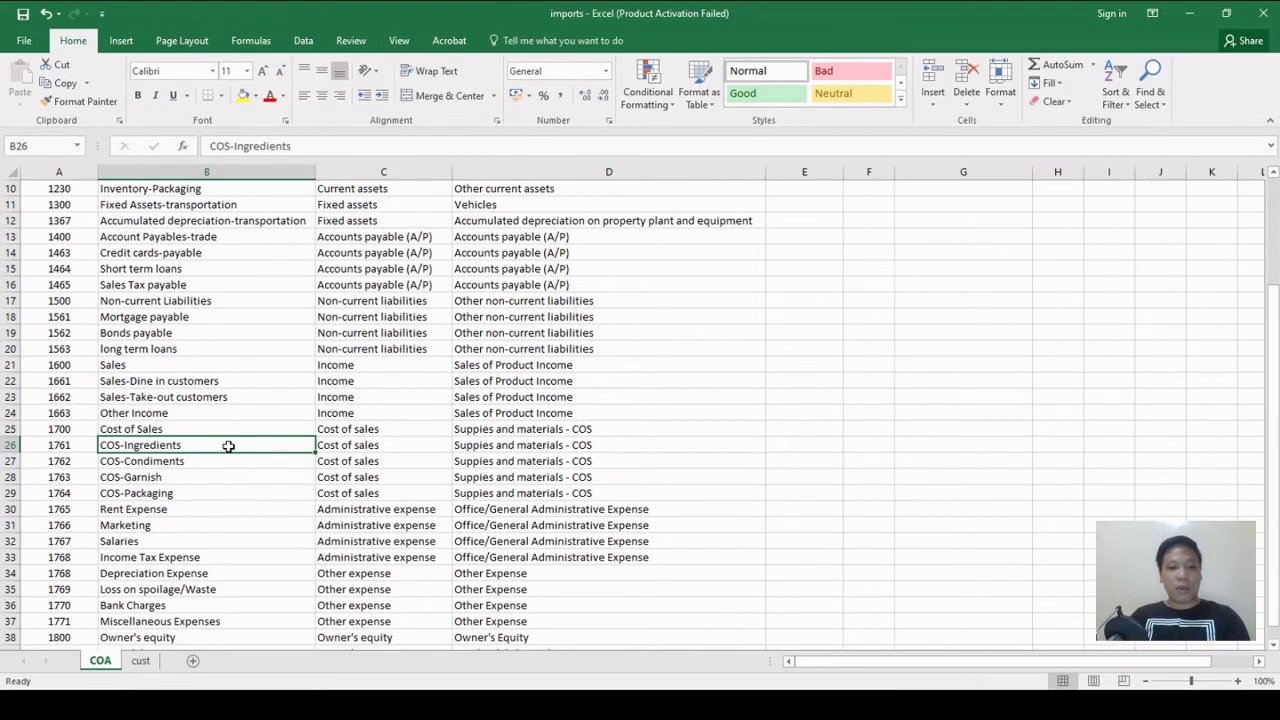
click(175, 465)
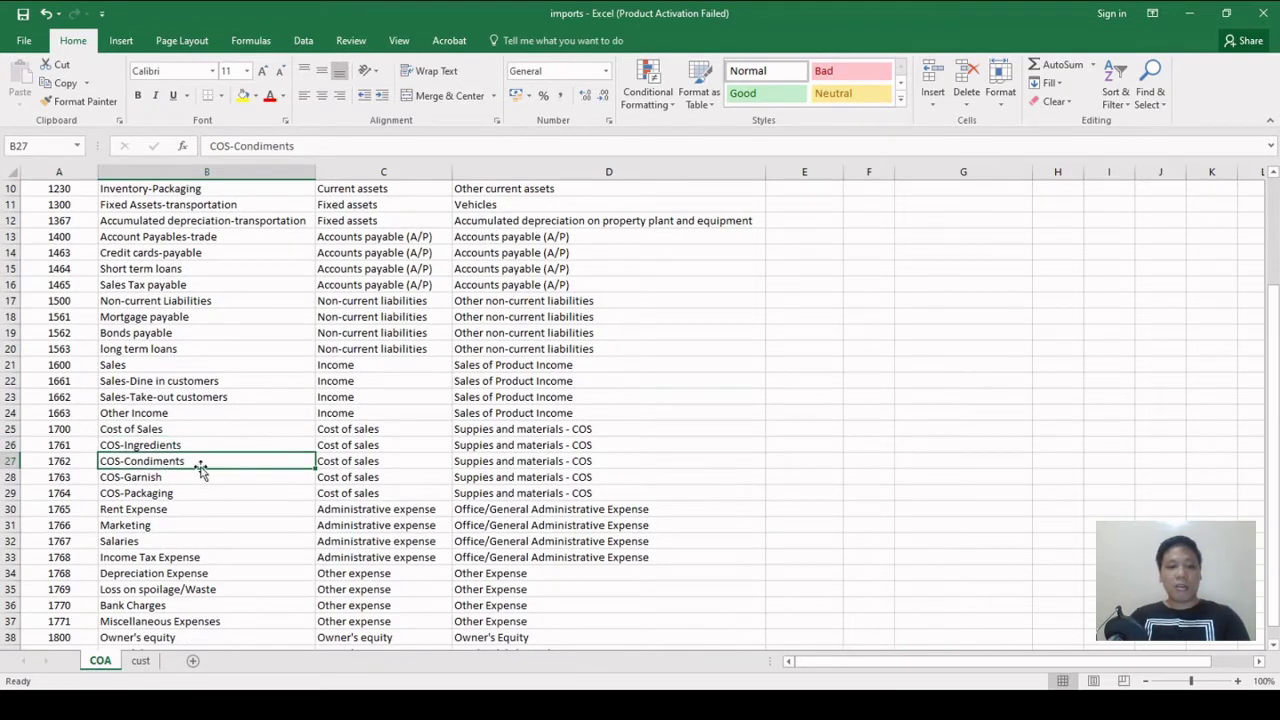
click(176, 480)
click(185, 493)
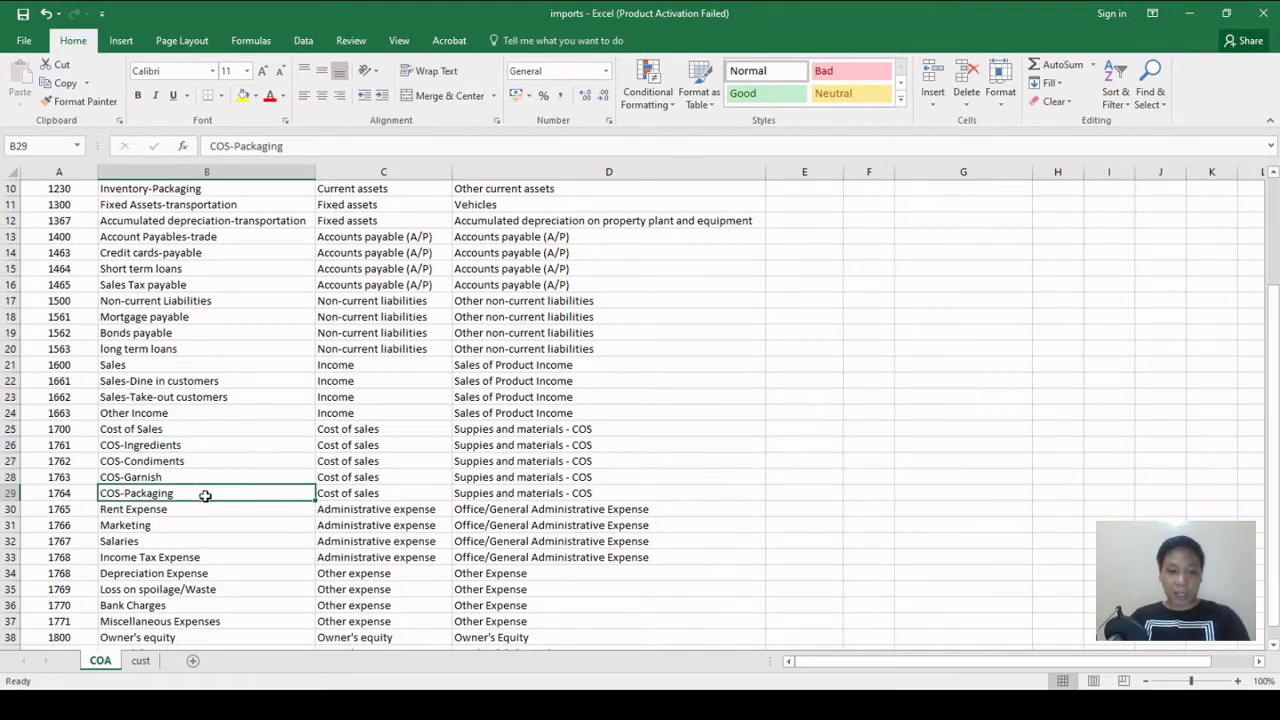
Go through the expense accounts from Rent Expense to Miscellaneous Expenses, plus Owner's equity and Capital drawing, on the COA sheet
scroll(230, 500, down, 1)
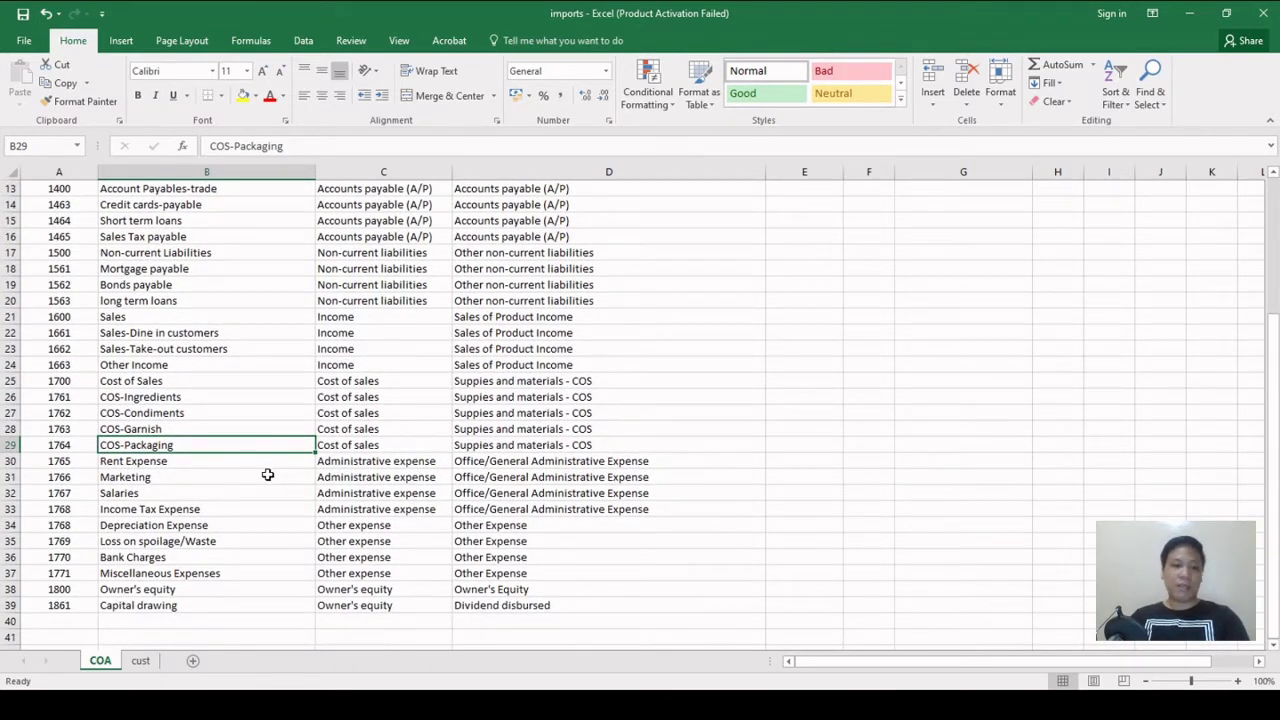
scroll(268, 475, down, 1)
click(140, 415)
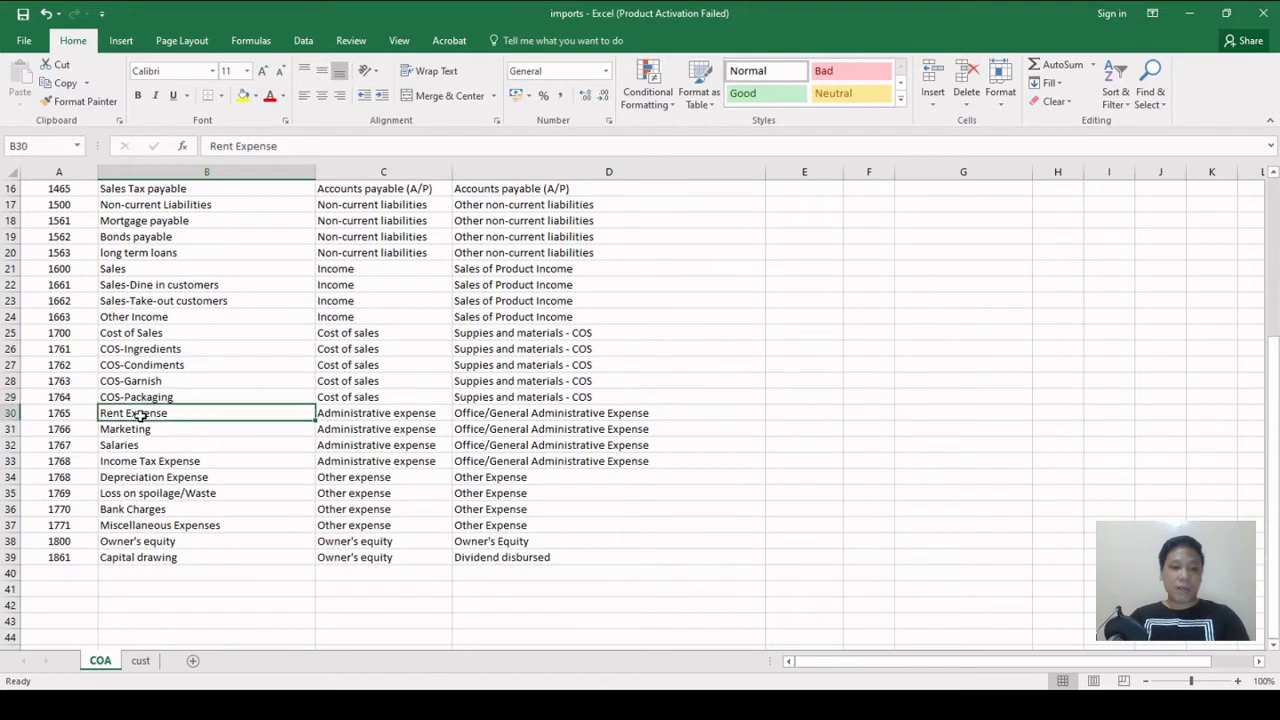
click(172, 432)
click(165, 446)
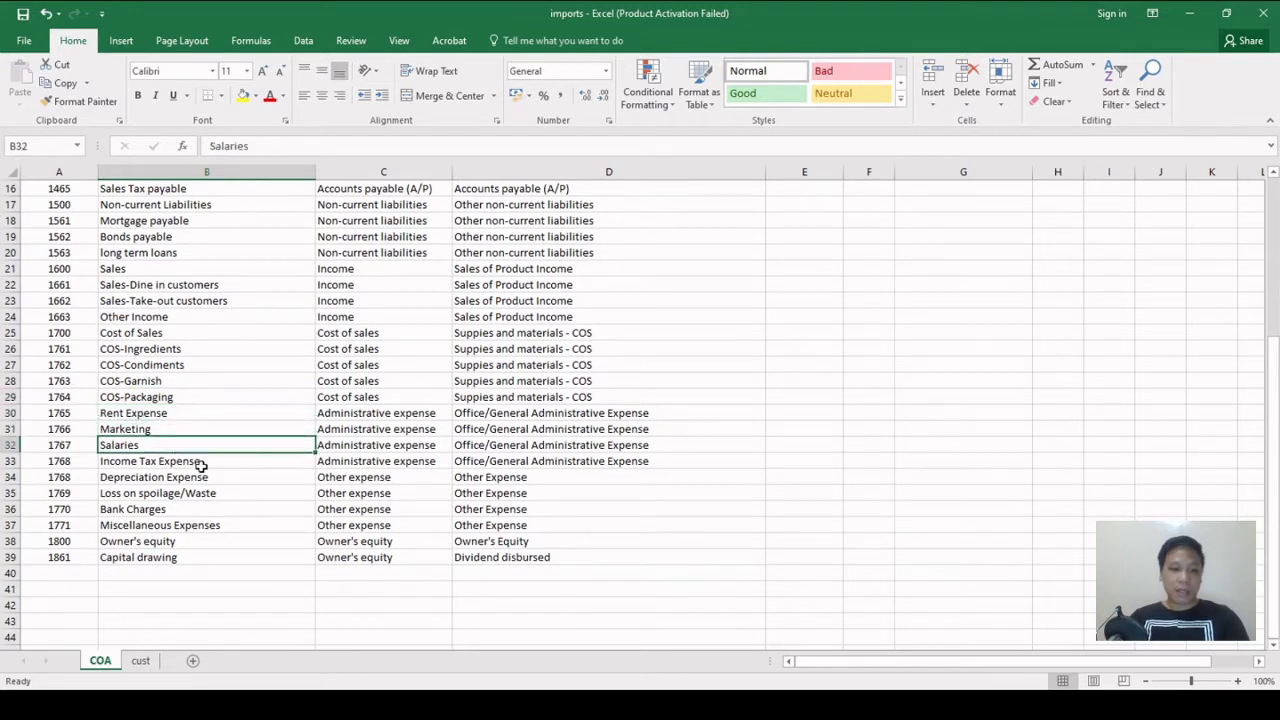
click(200, 462)
click(203, 475)
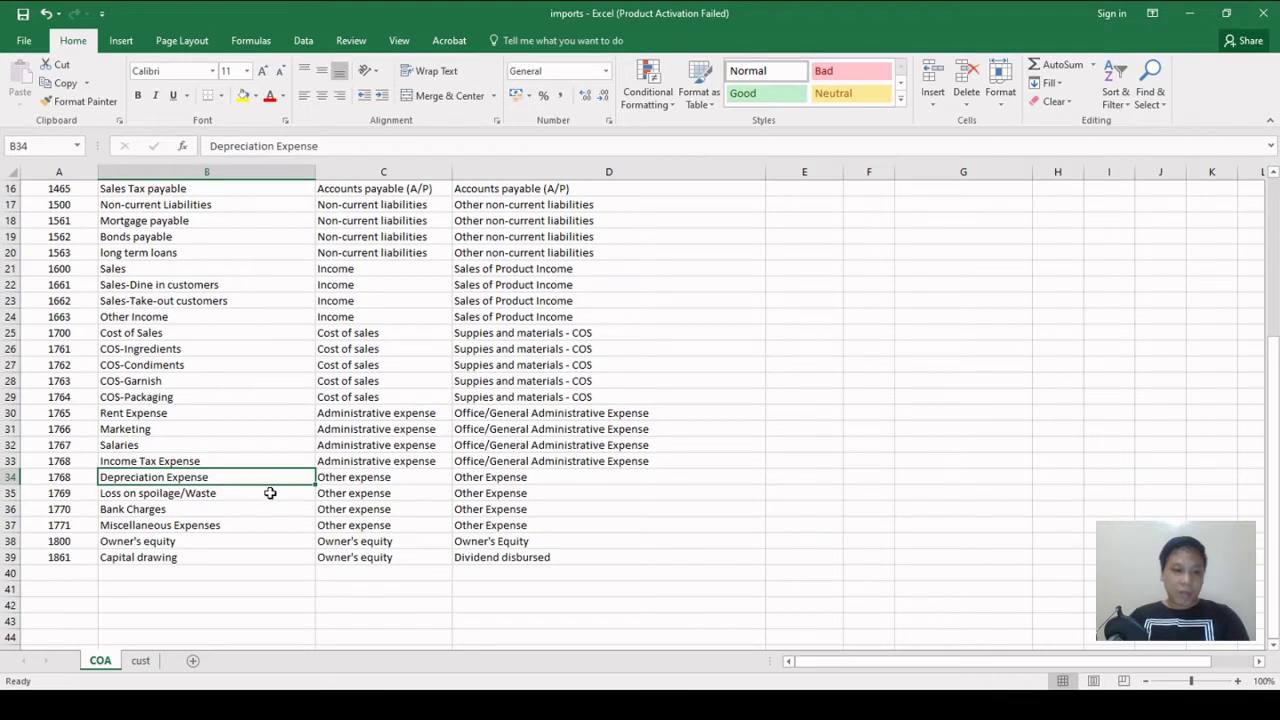
click(245, 500)
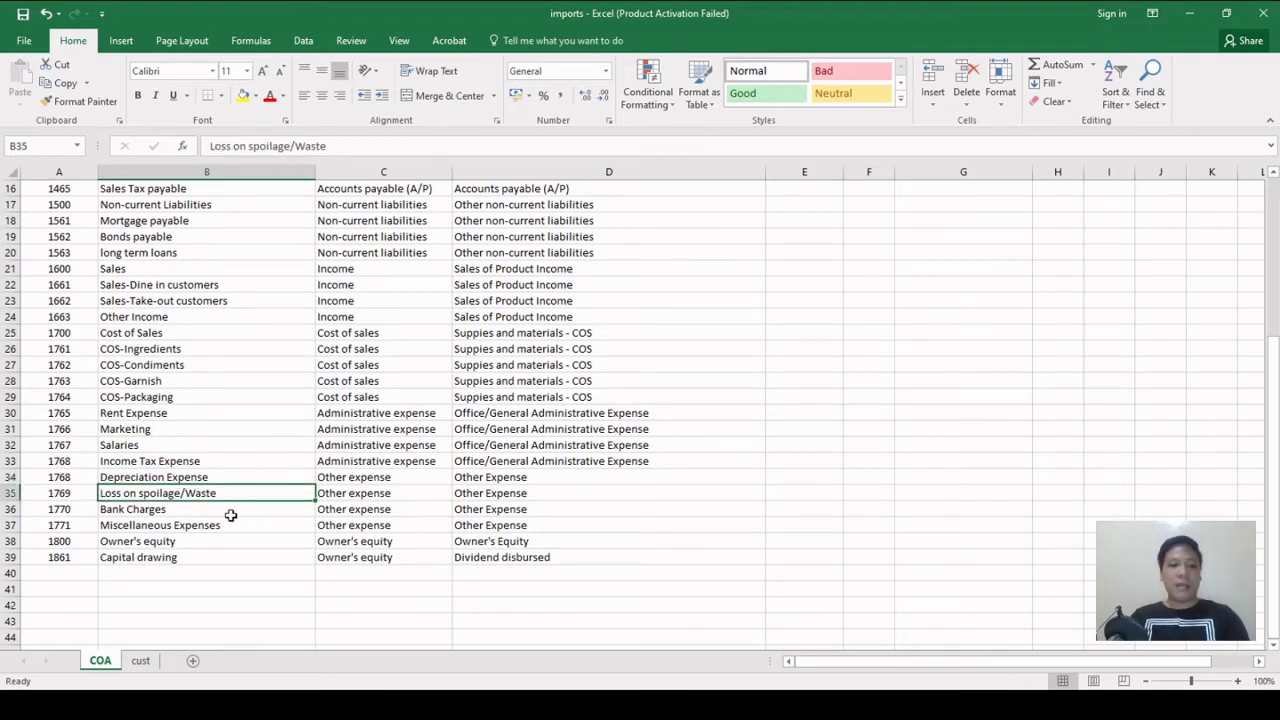
click(228, 512)
click(229, 525)
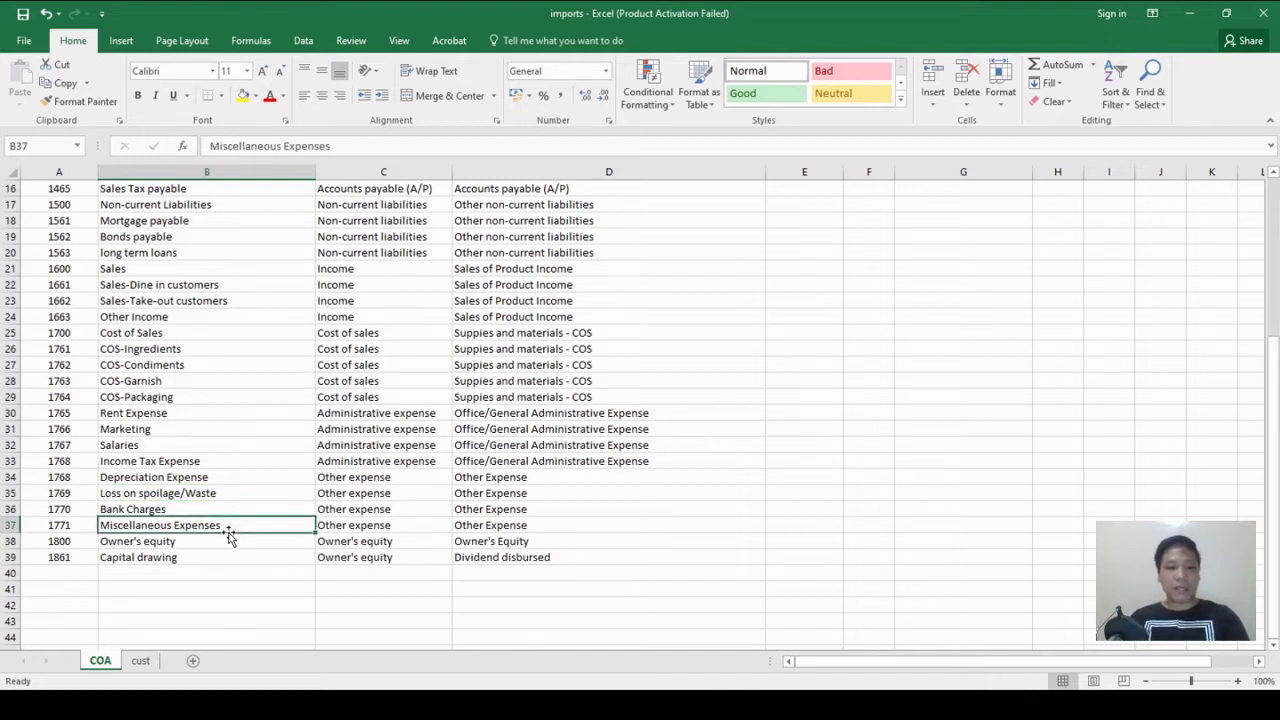
click(189, 545)
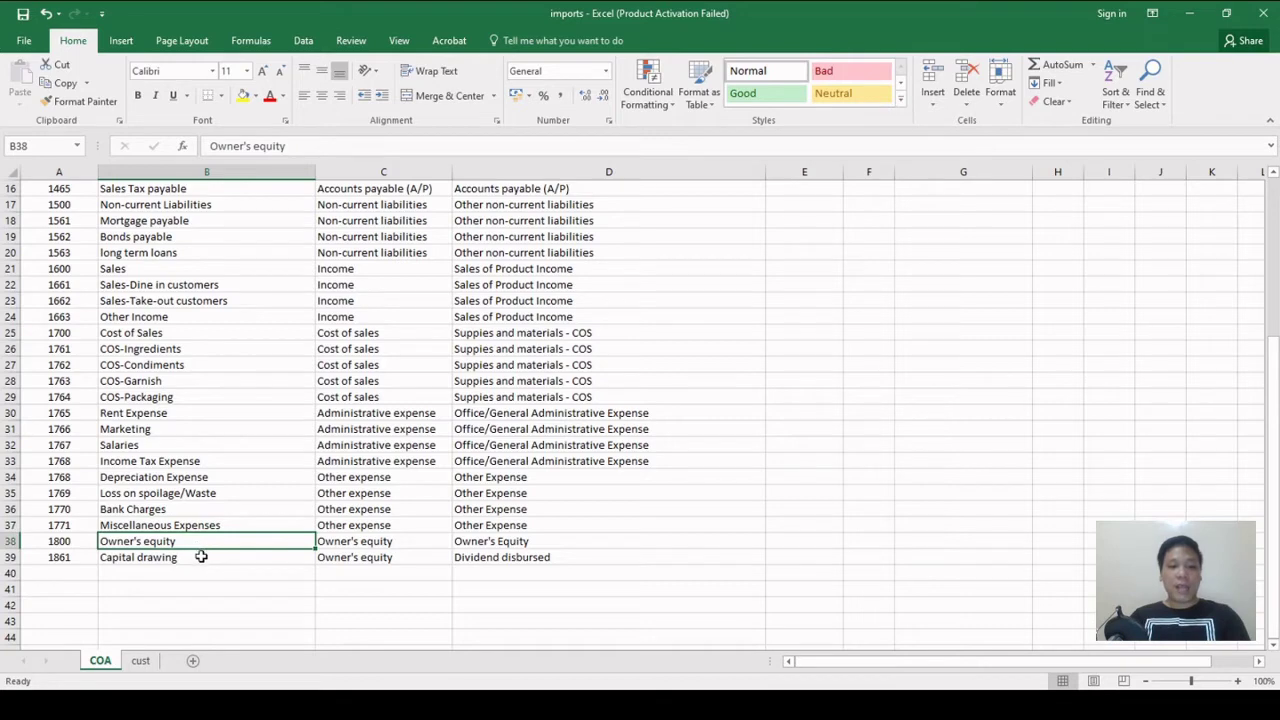
click(204, 557)
scroll(673, 544, up, 5)
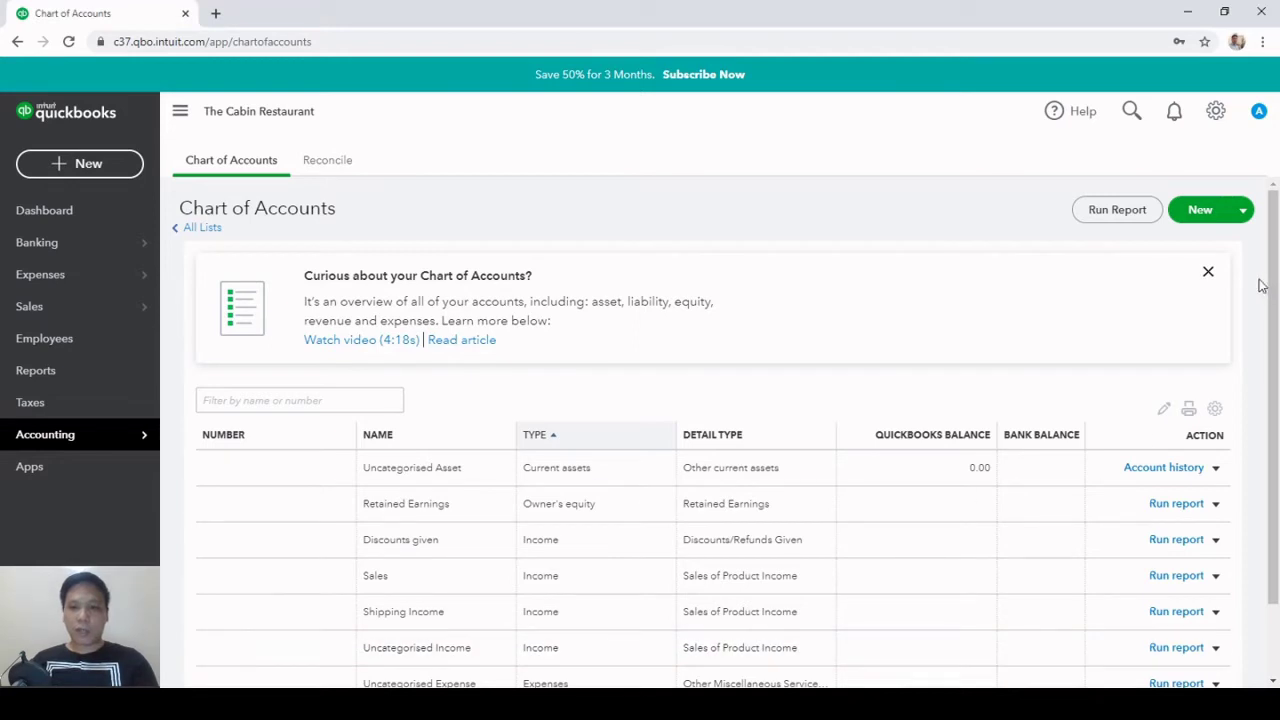
In QuickBooks Online, start an import into the chart of accounts and upload imports.xlsx
click(1245, 217)
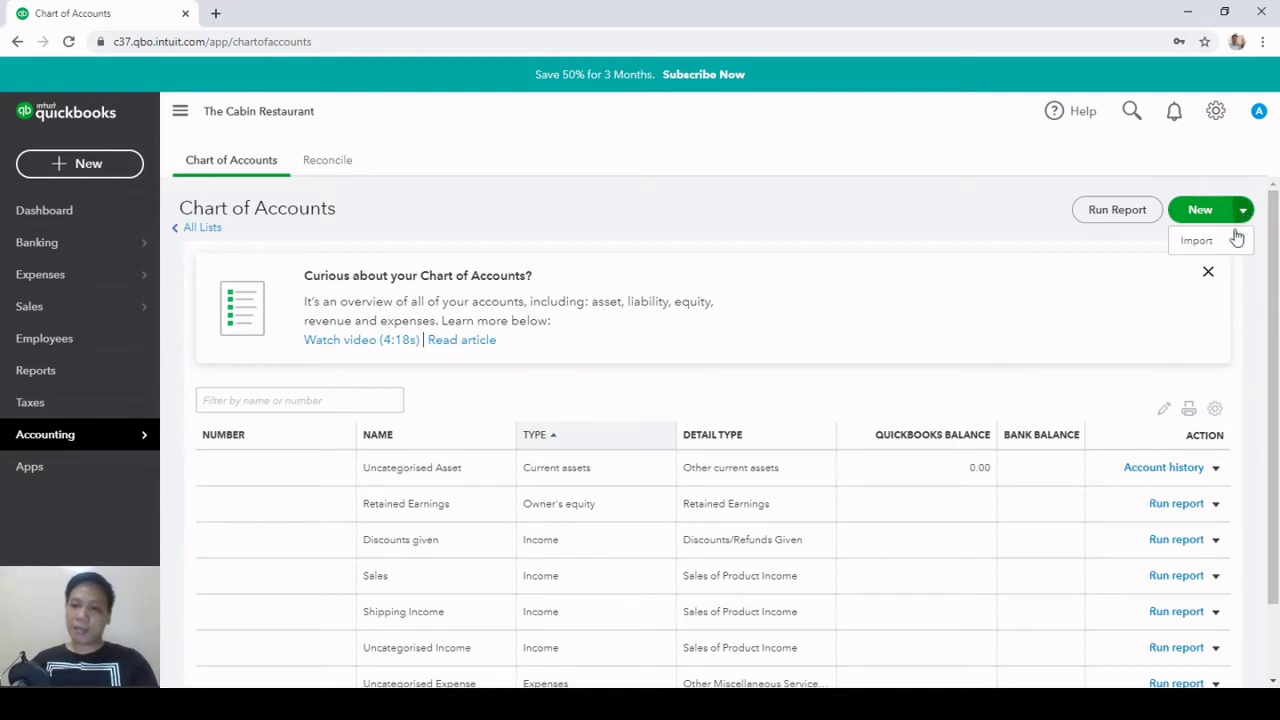
click(1214, 244)
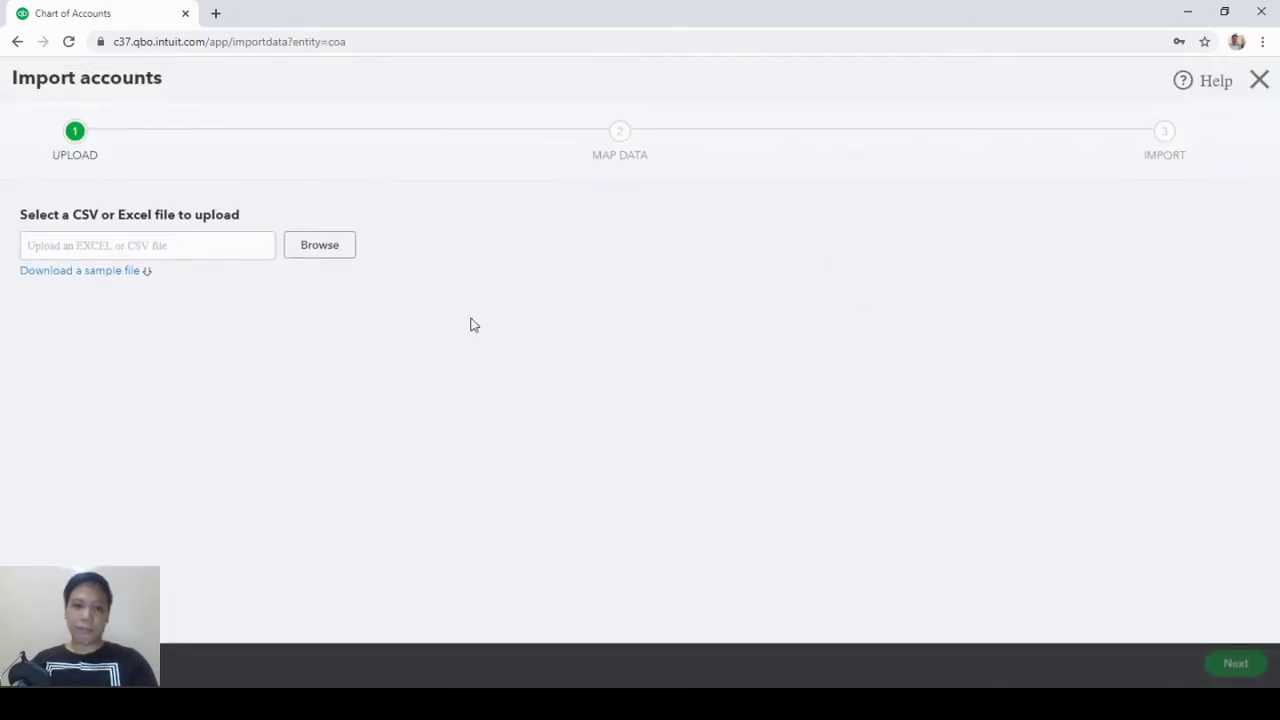
click(337, 258)
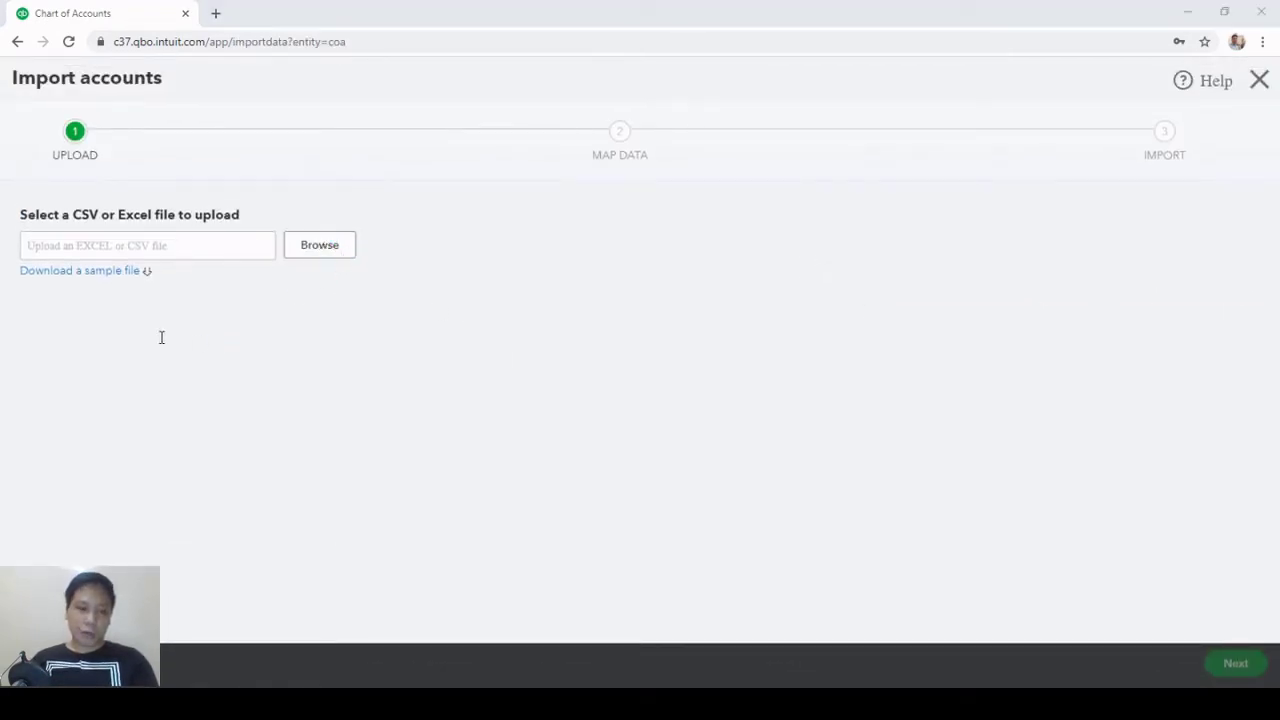
key(Return)
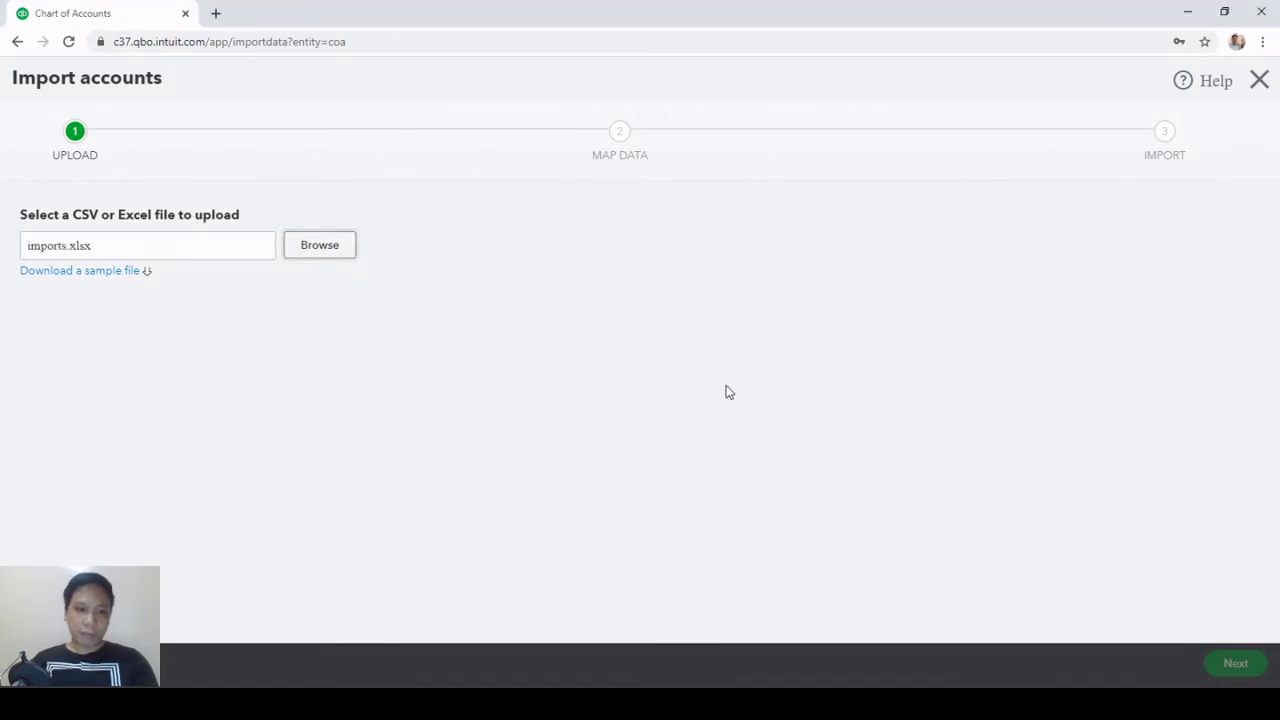
click(1229, 666)
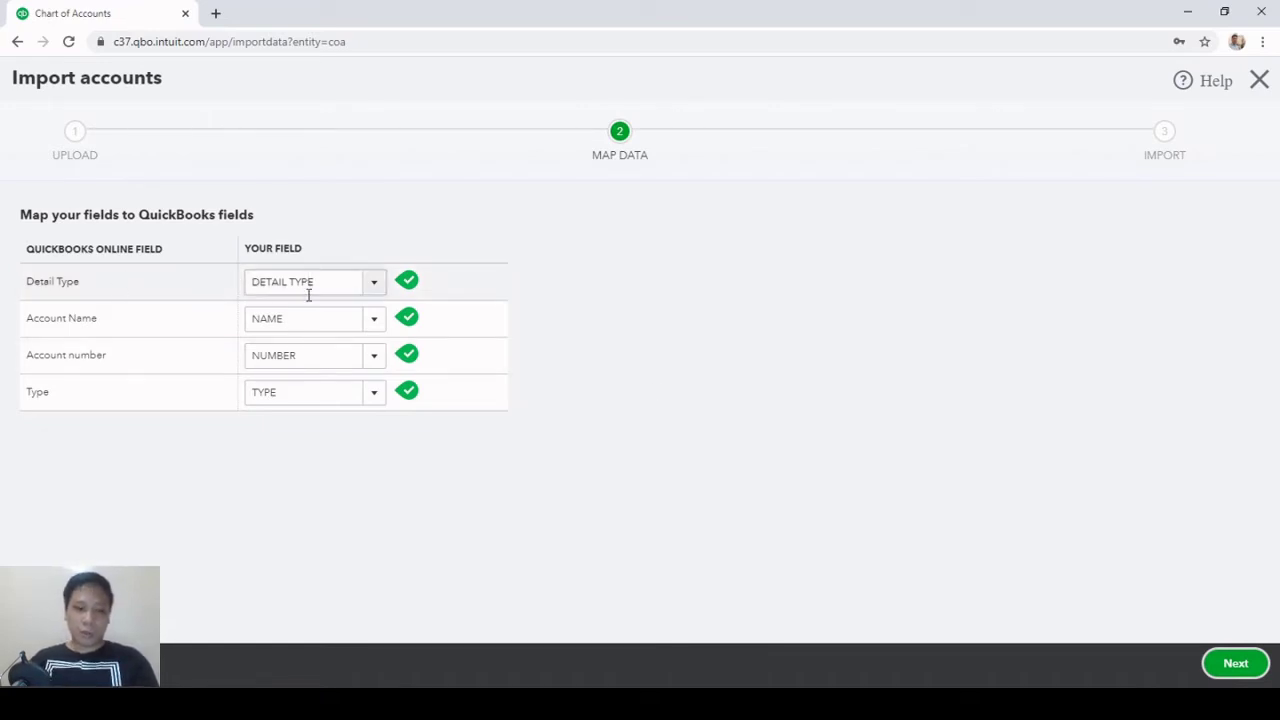
Accept the mapping of the detail type, name, number and type fields and look through the accounts selected for import
click(1234, 668)
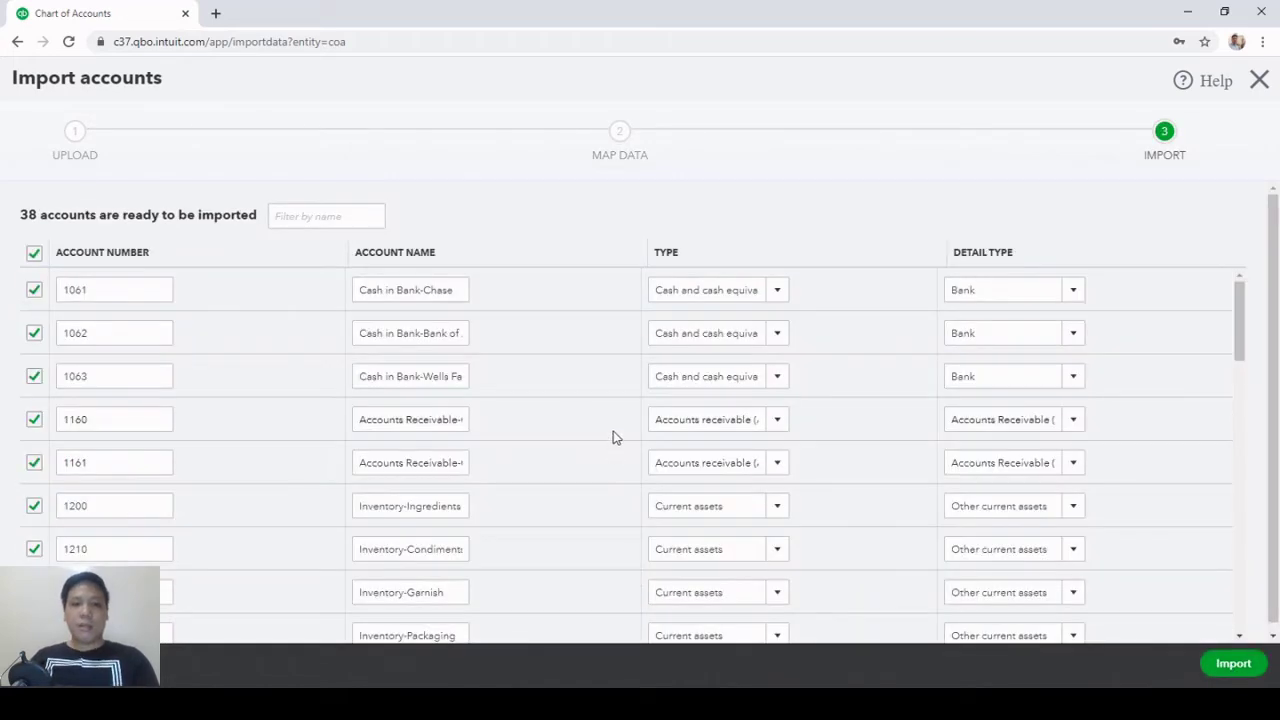
scroll(609, 426, down, 3)
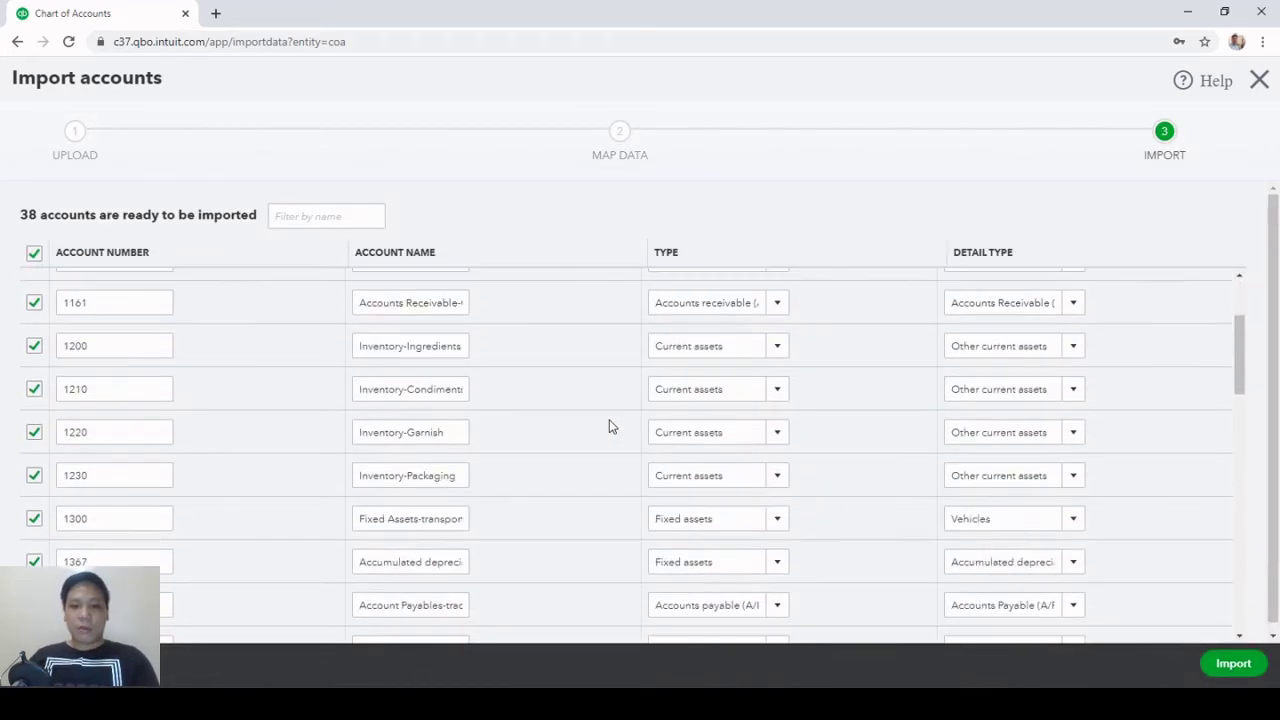
scroll(609, 426, up, 3)
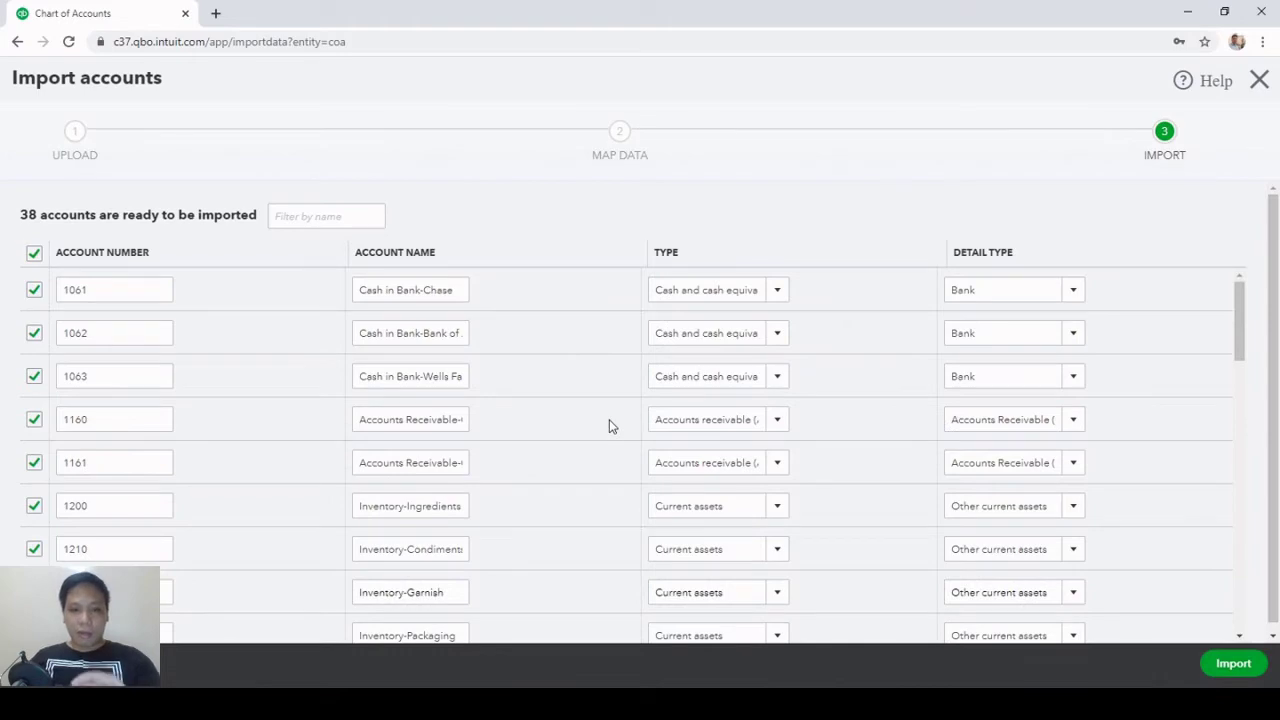
Review the numbers, names, types and detail types of the accounts ready for import, from Cash in Bank-Chase to Capital drawing
scroll(860, 440, down, 2)
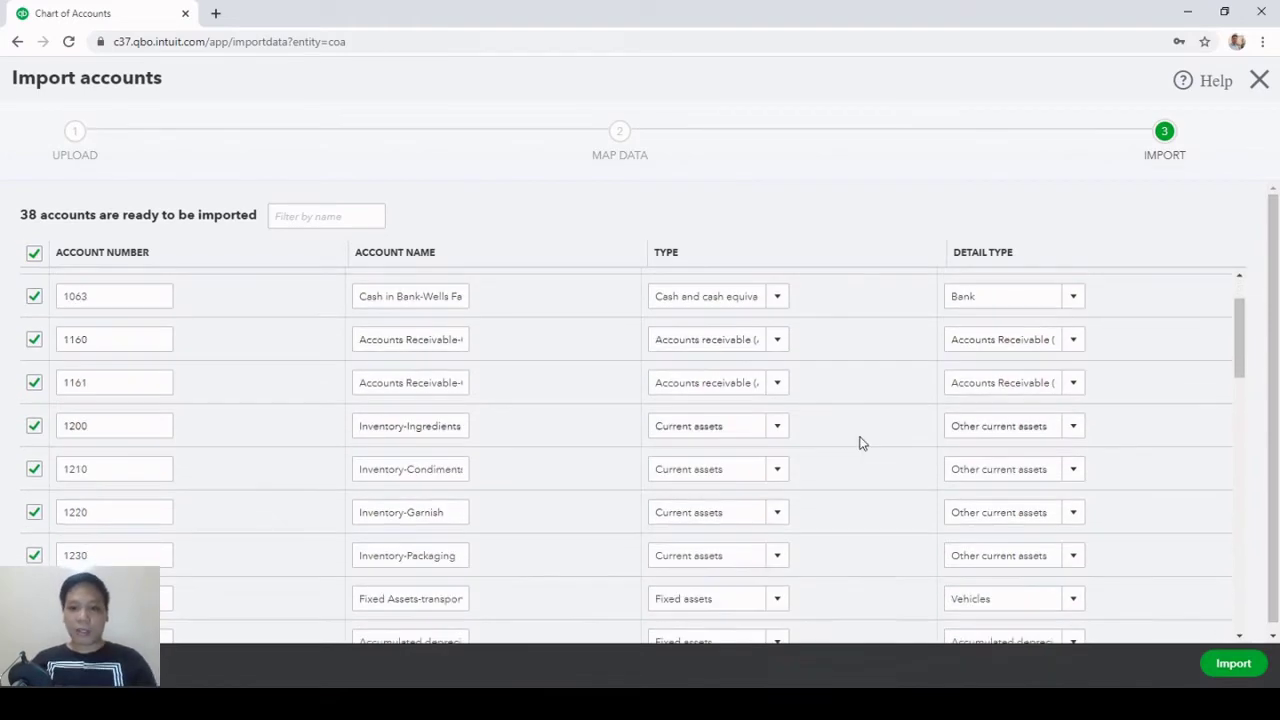
scroll(865, 436, down, 12)
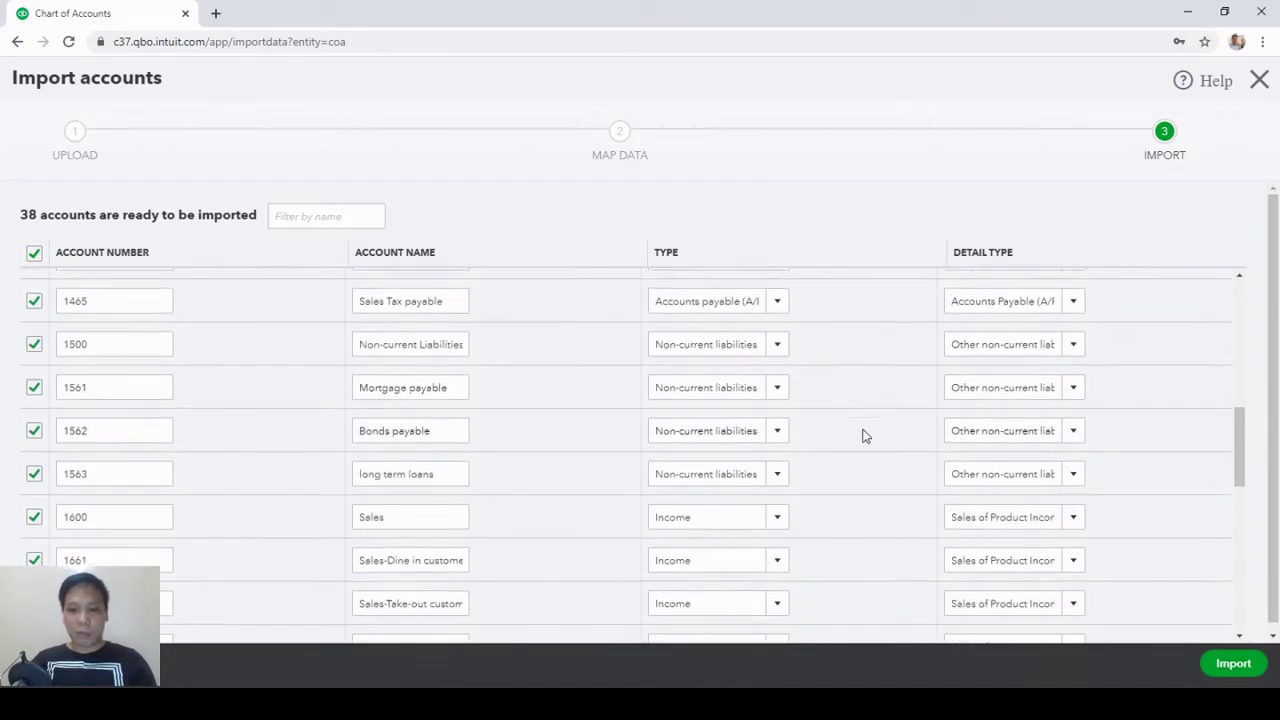
scroll(865, 437, down, 7)
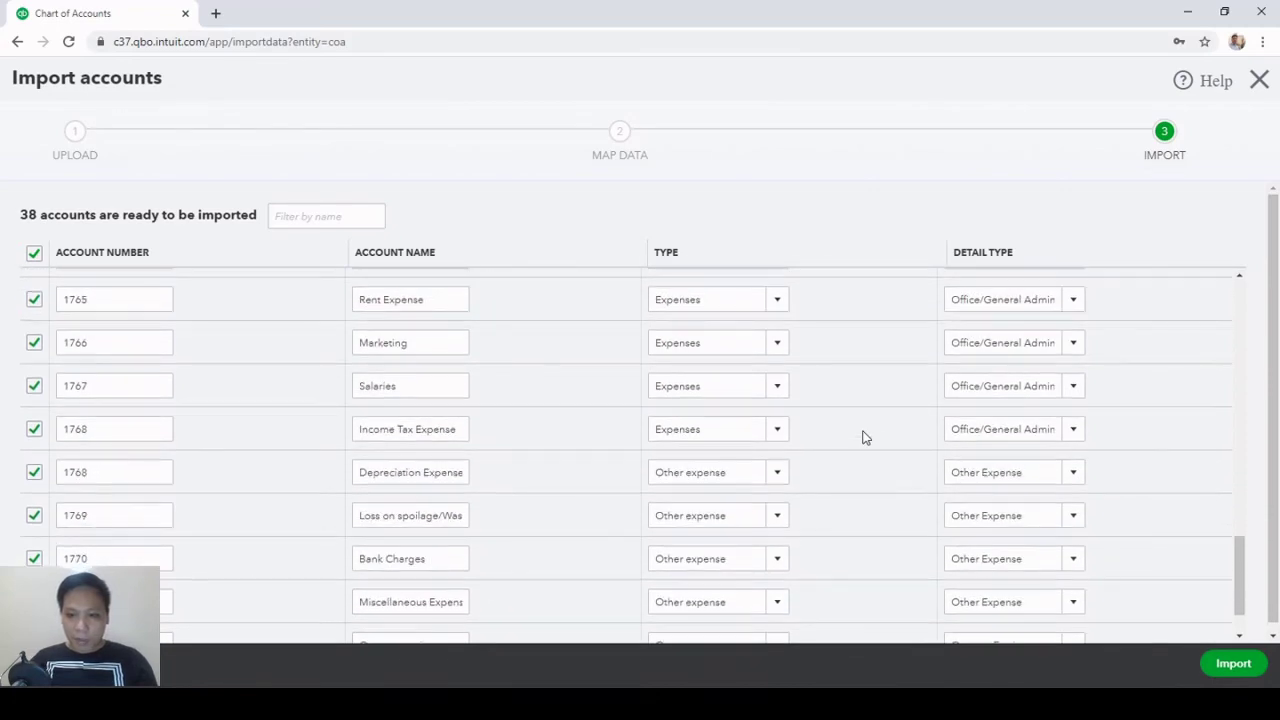
scroll(865, 437, down, 2)
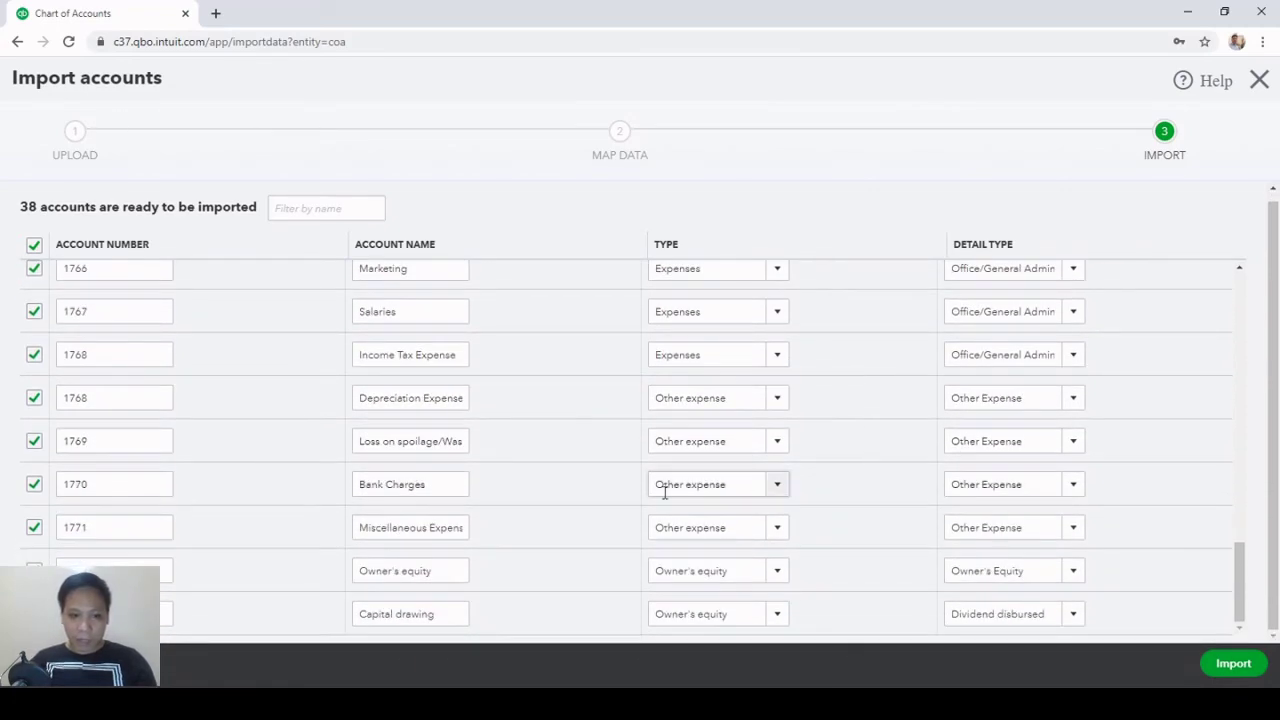
scroll(952, 490, up, 20)
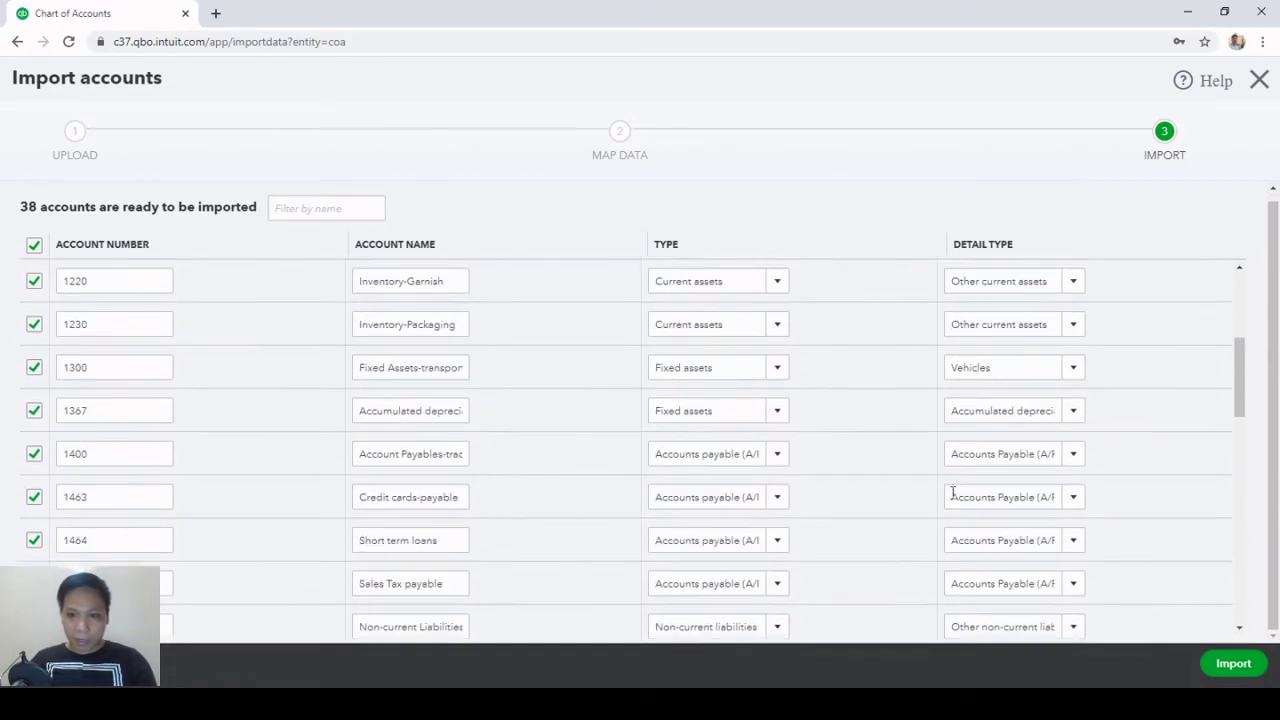
scroll(952, 490, down, 3)
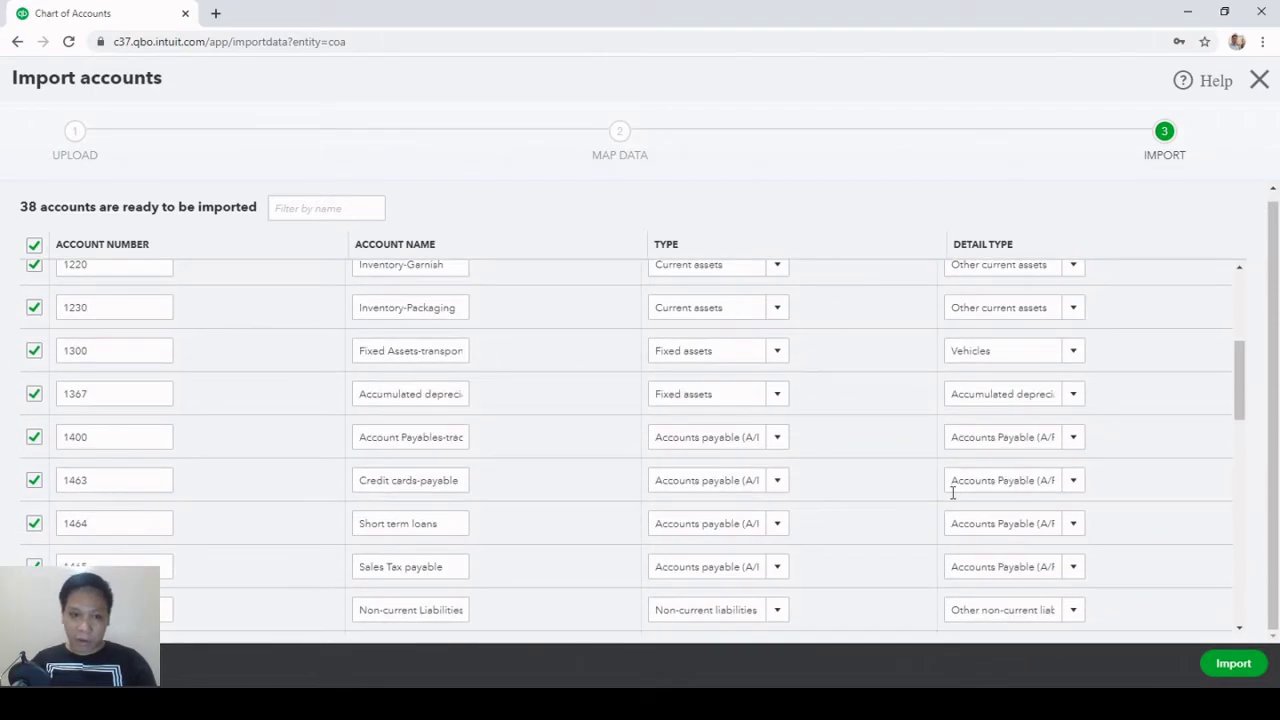
scroll(952, 490, down, 10)
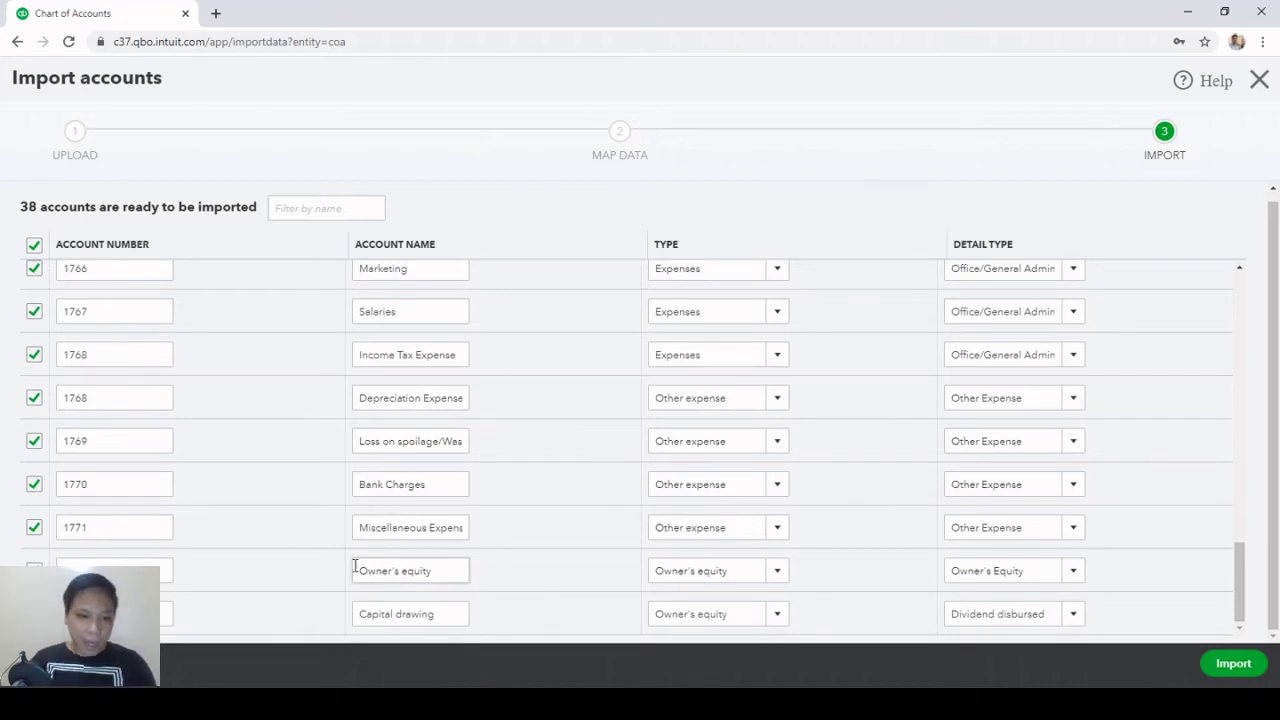
scroll(414, 523, up, 3)
scroll(414, 523, up, 5)
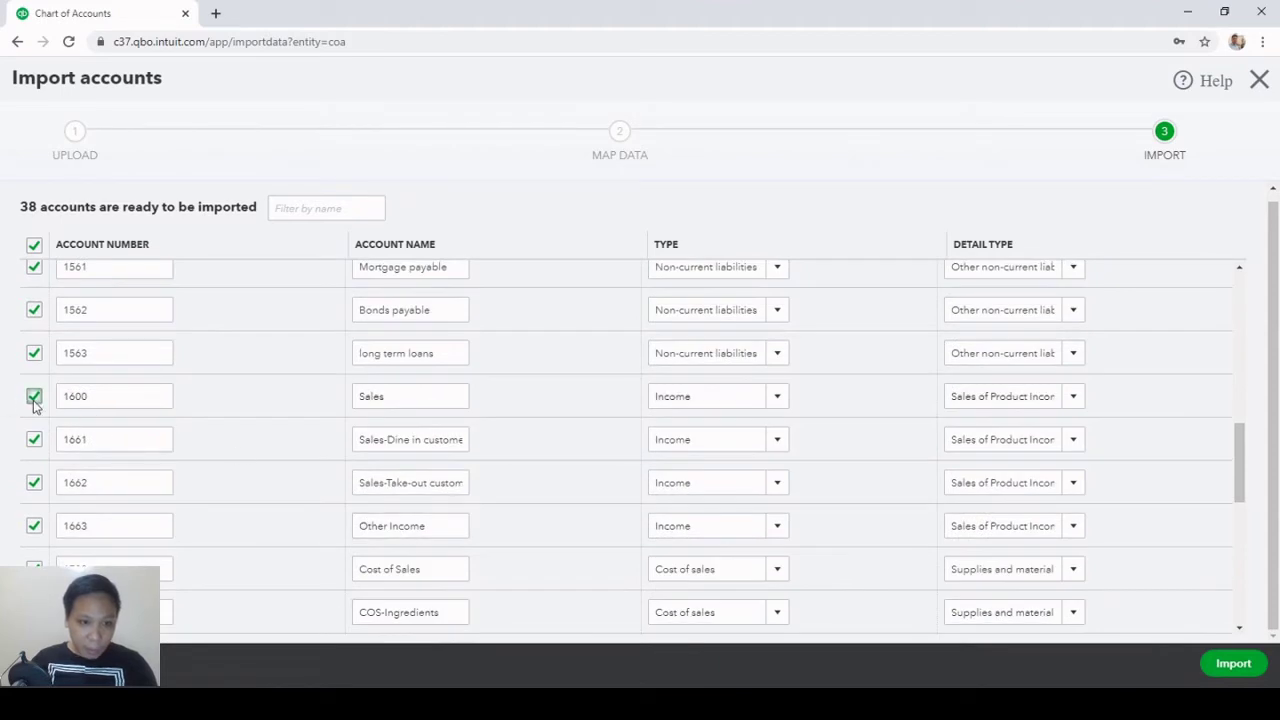
Exclude the 1600 Sales account from the selection and import the remaining accounts into the chart of accounts
click(34, 397)
scroll(400, 440, down, 1)
scroll(488, 445, down, 1)
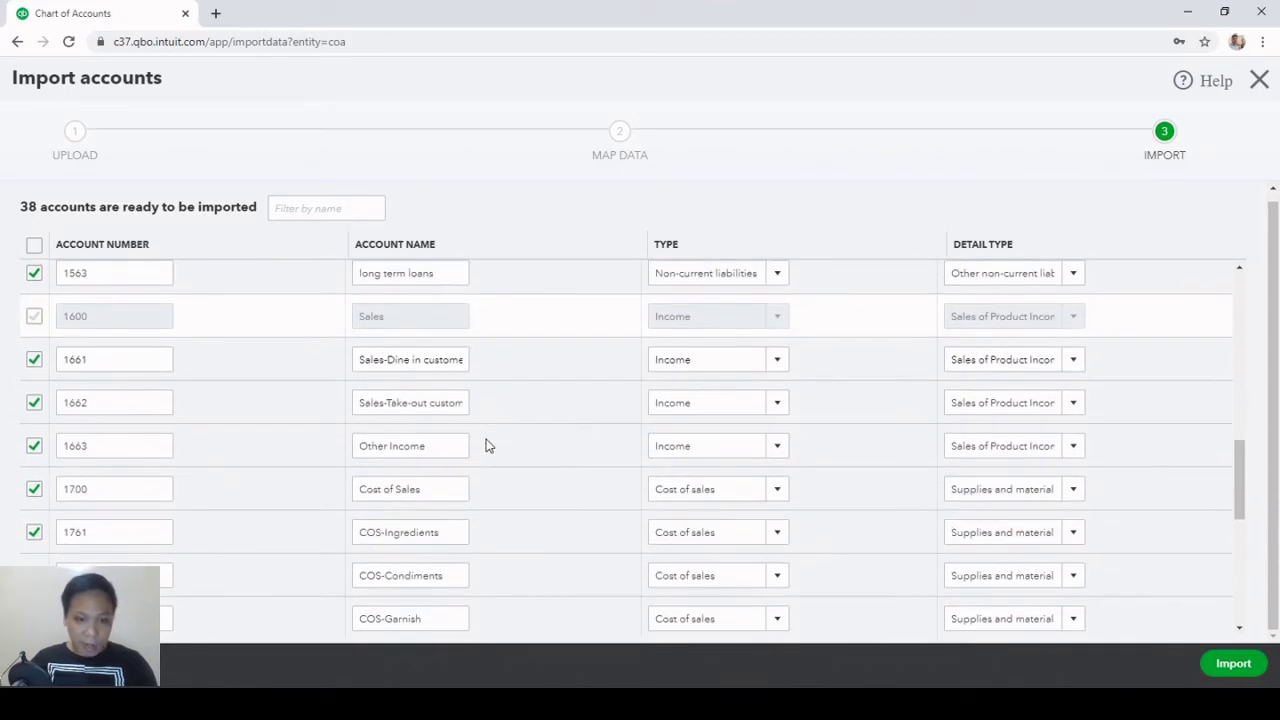
scroll(488, 445, down, 3)
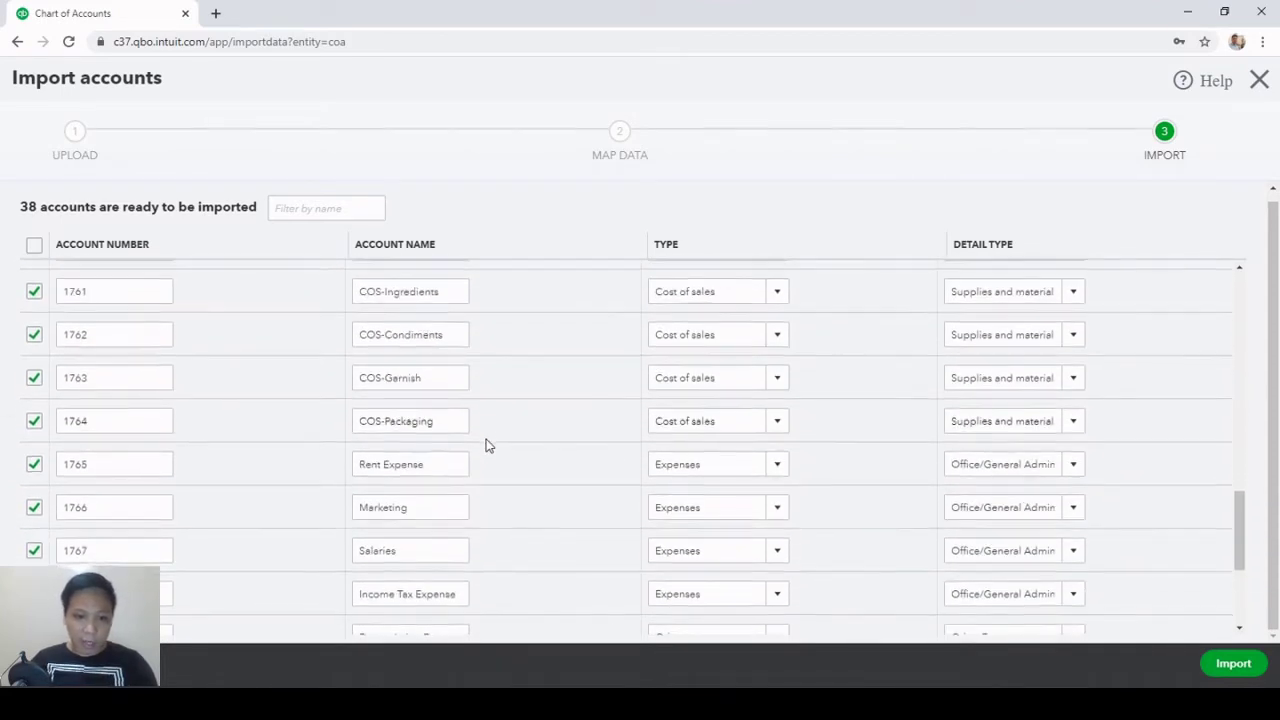
scroll(488, 445, down, 2)
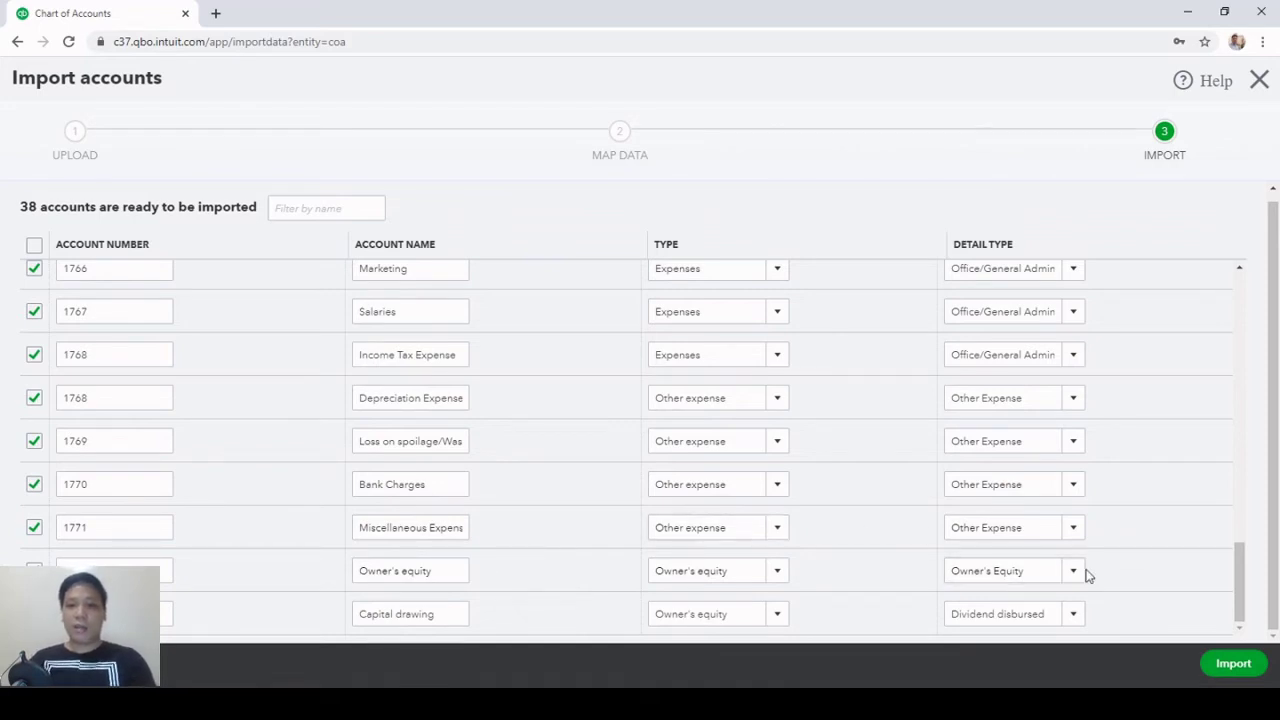
click(1240, 665)
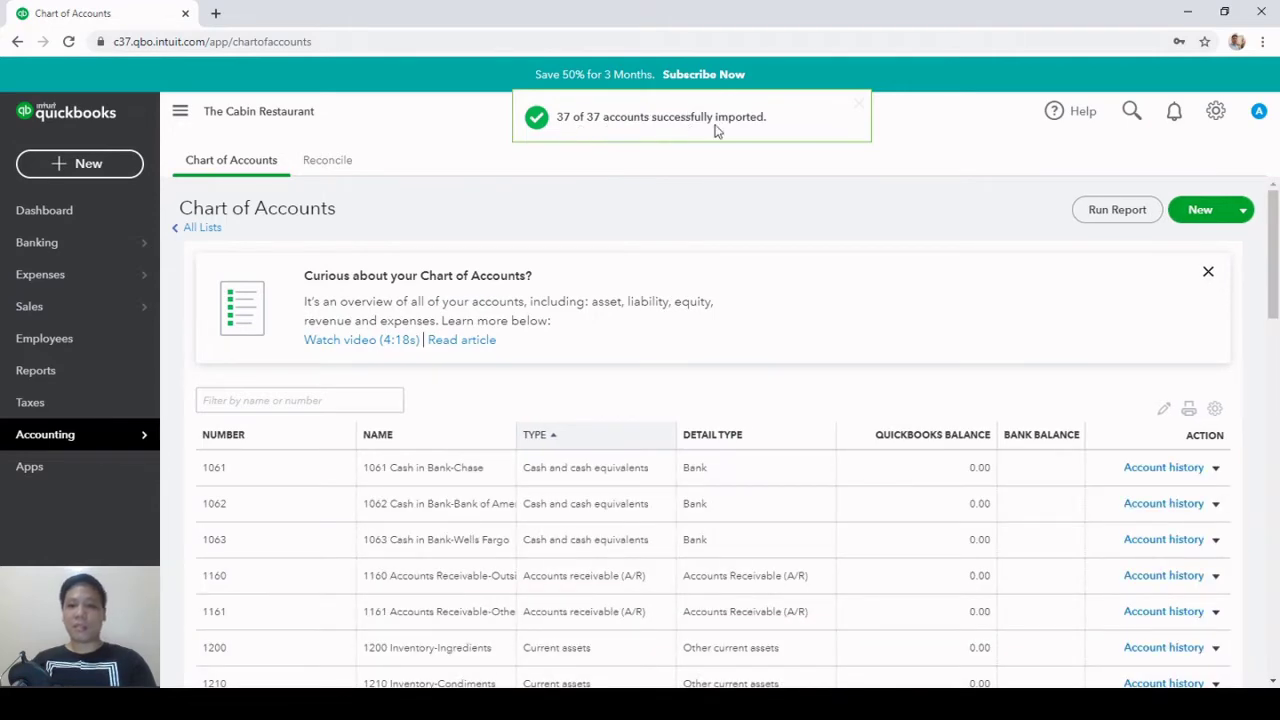
Rename the unnumbered Sales income account to Sales Revenue, assign it number 1600 and save it
scroll(822, 430, down, 2)
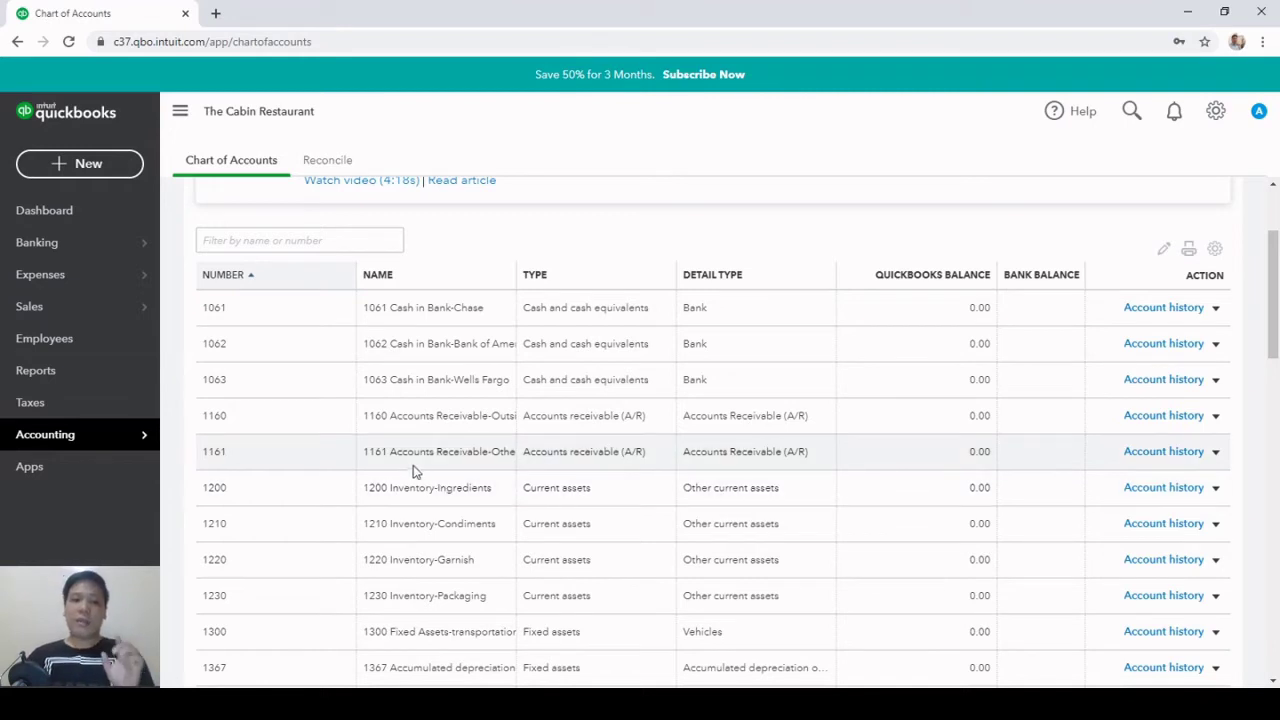
scroll(392, 443, down, 2)
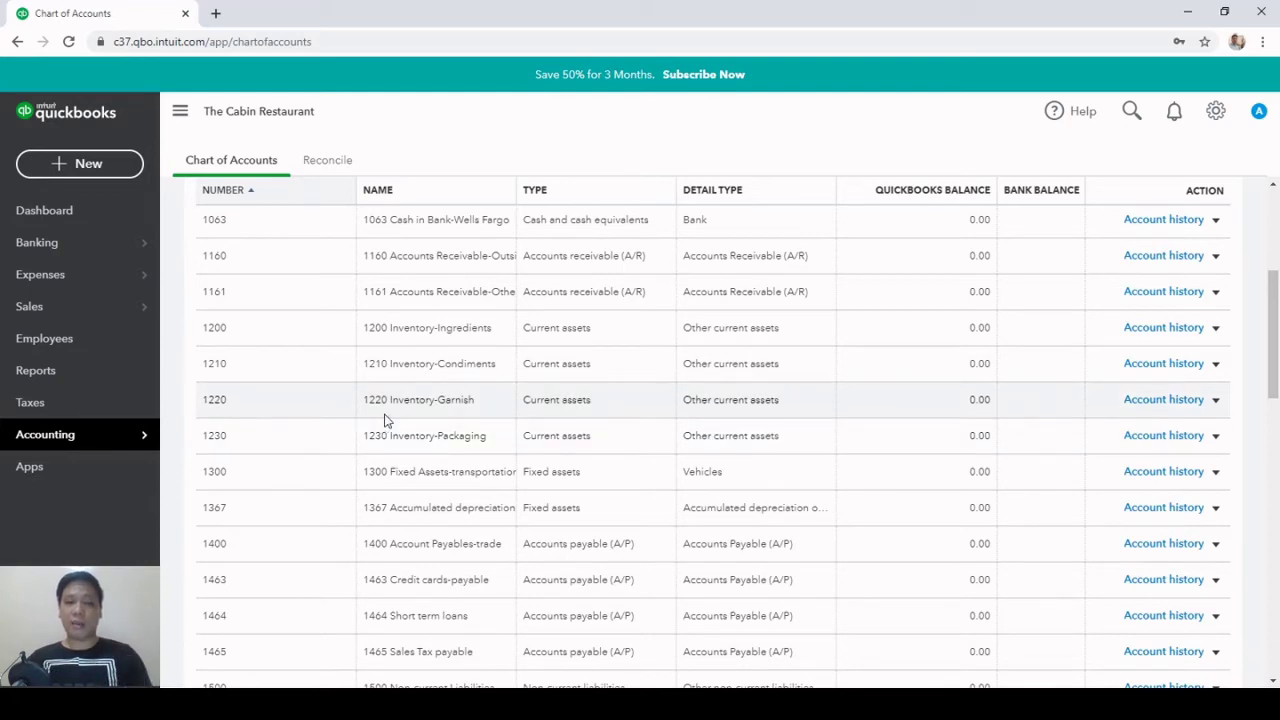
scroll(388, 418, down, 10)
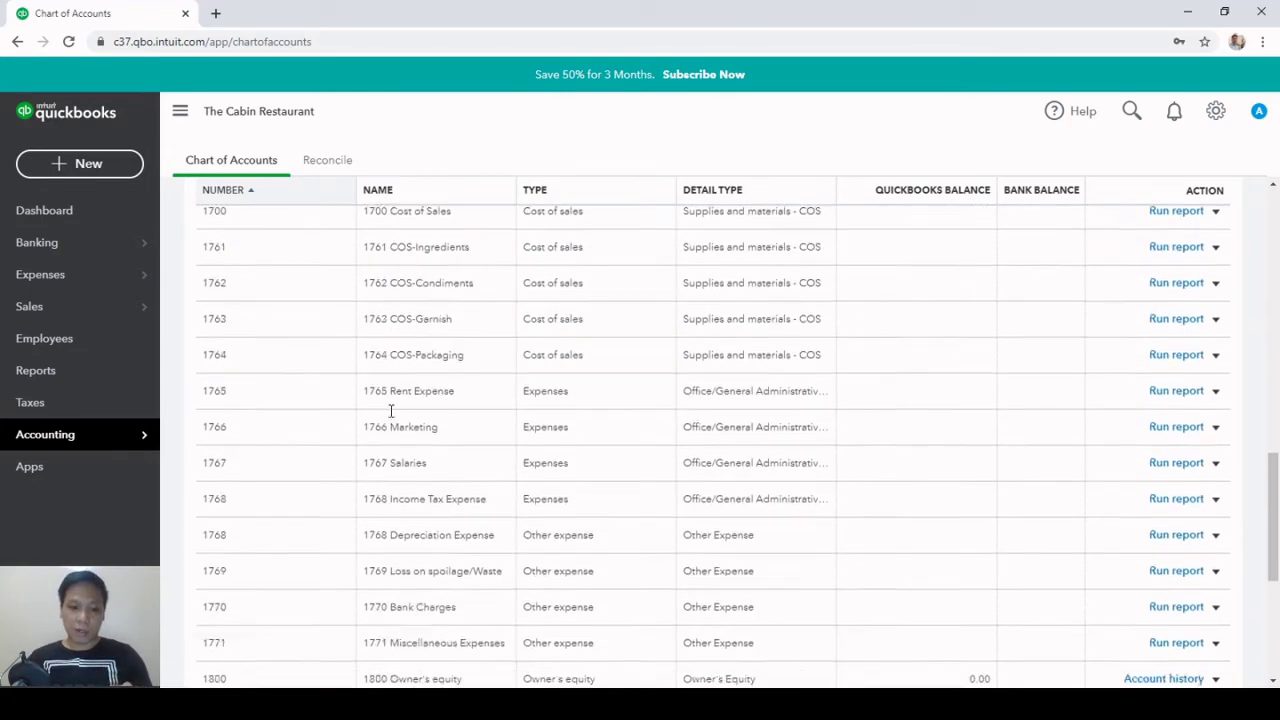
scroll(391, 411, down, 1)
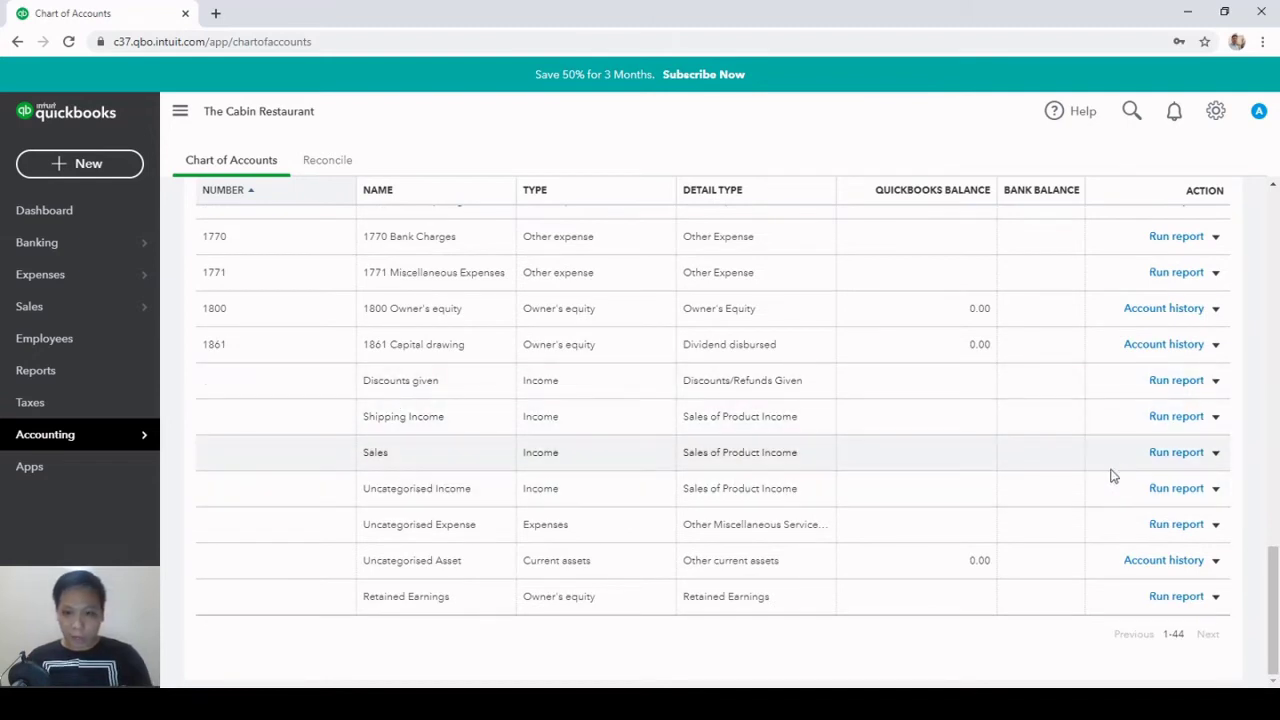
click(1215, 456)
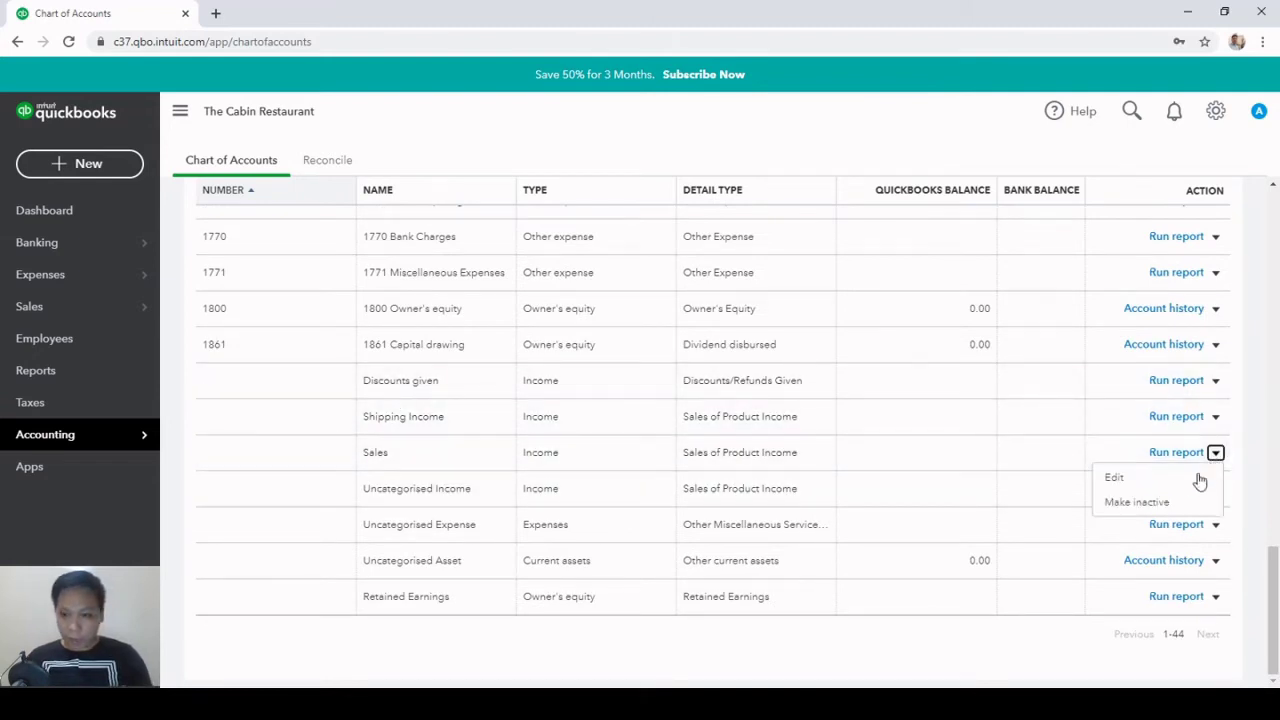
click(1143, 487)
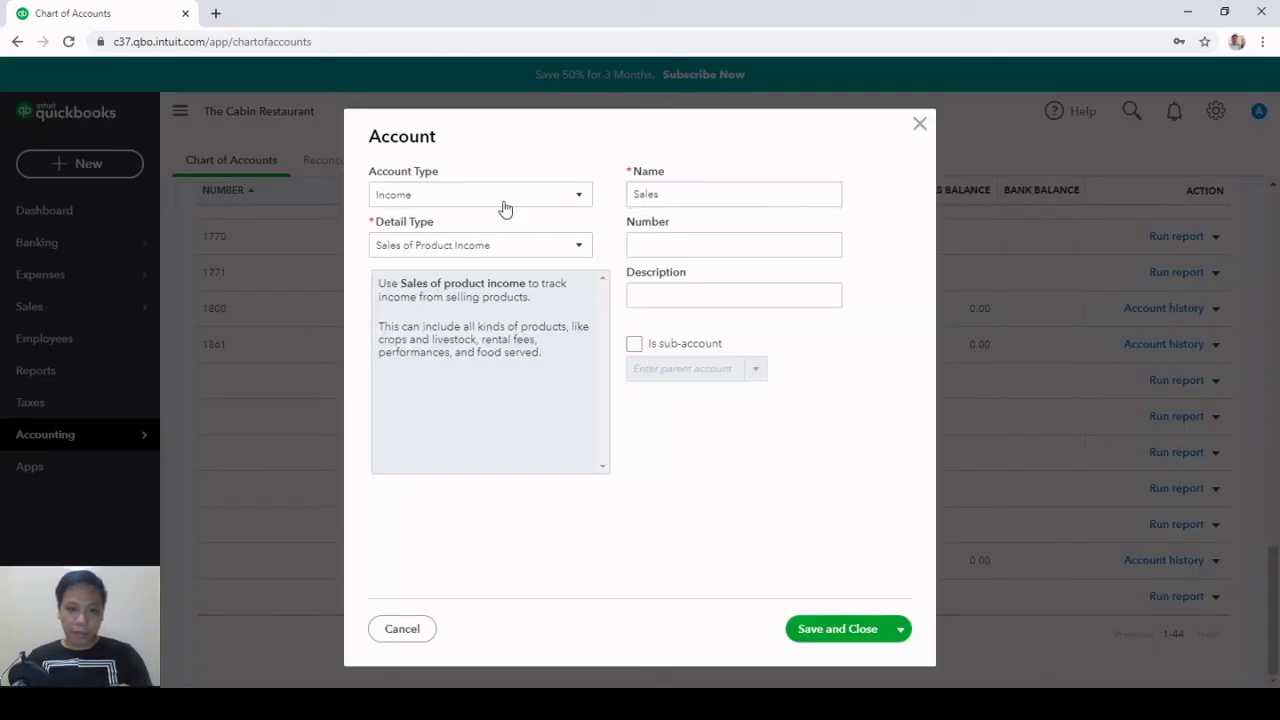
click(660, 204)
double_click(684, 198)
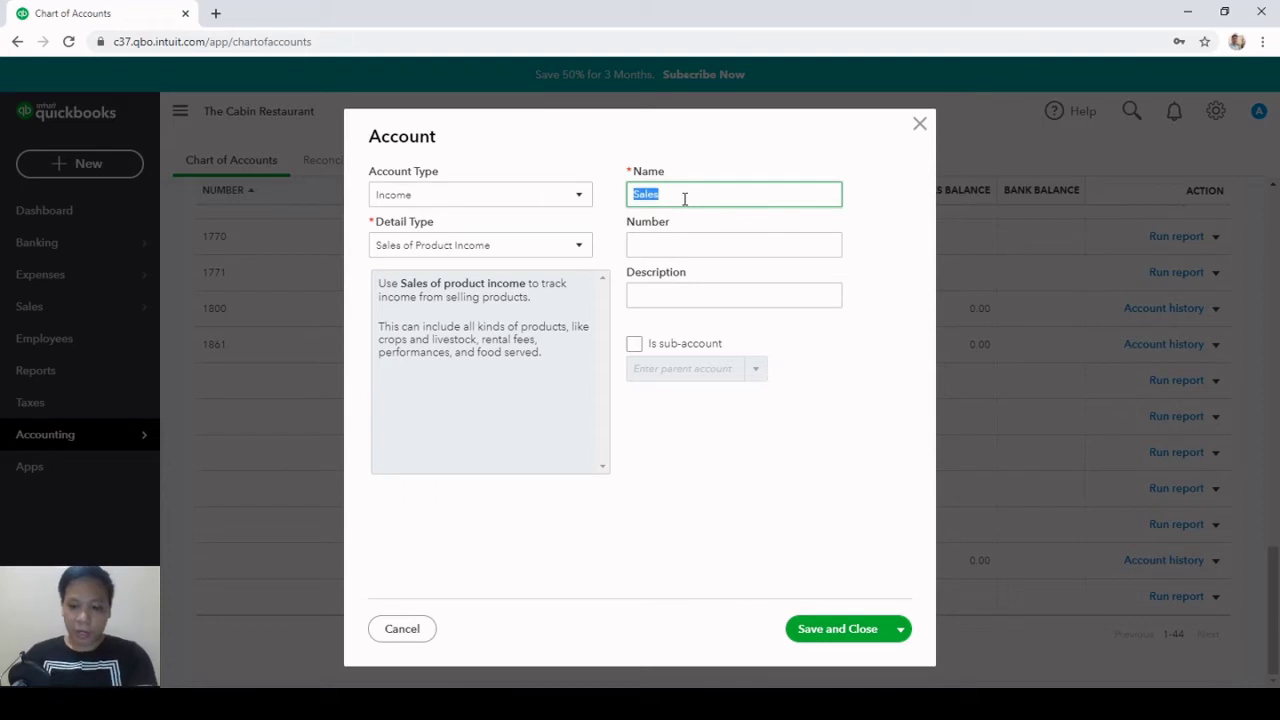
click(684, 198)
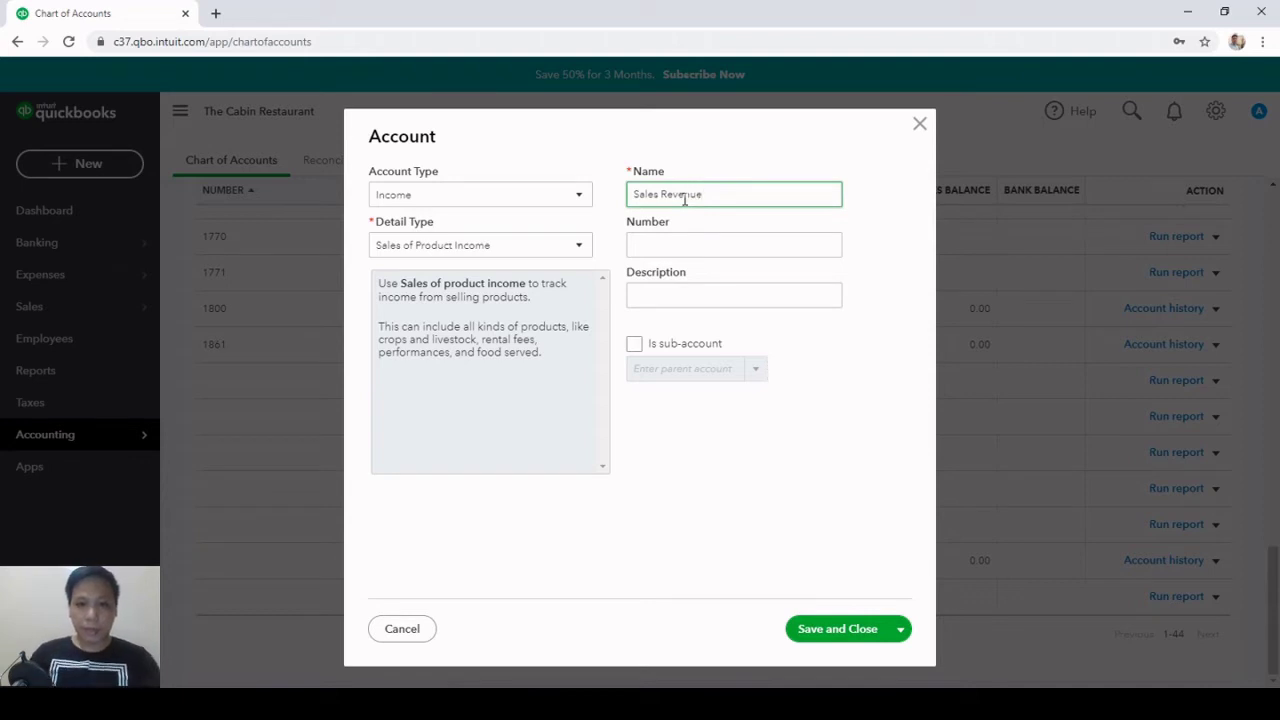
click(689, 244)
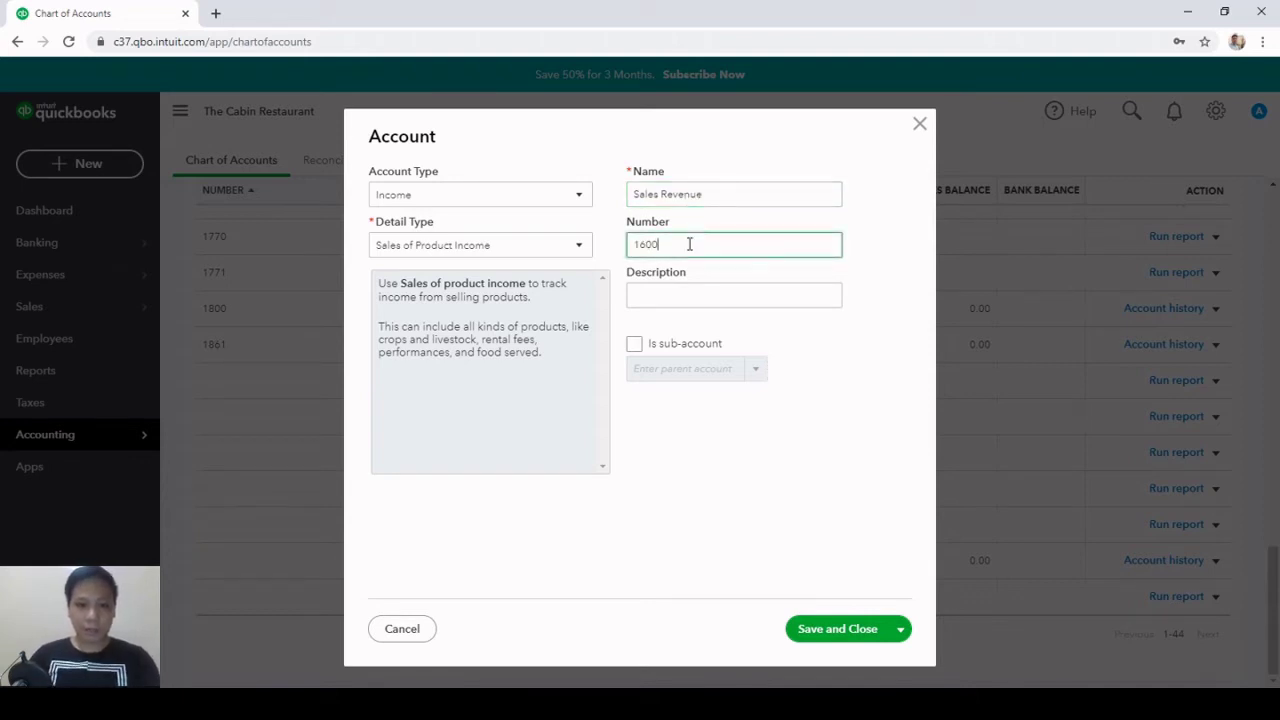
click(830, 645)
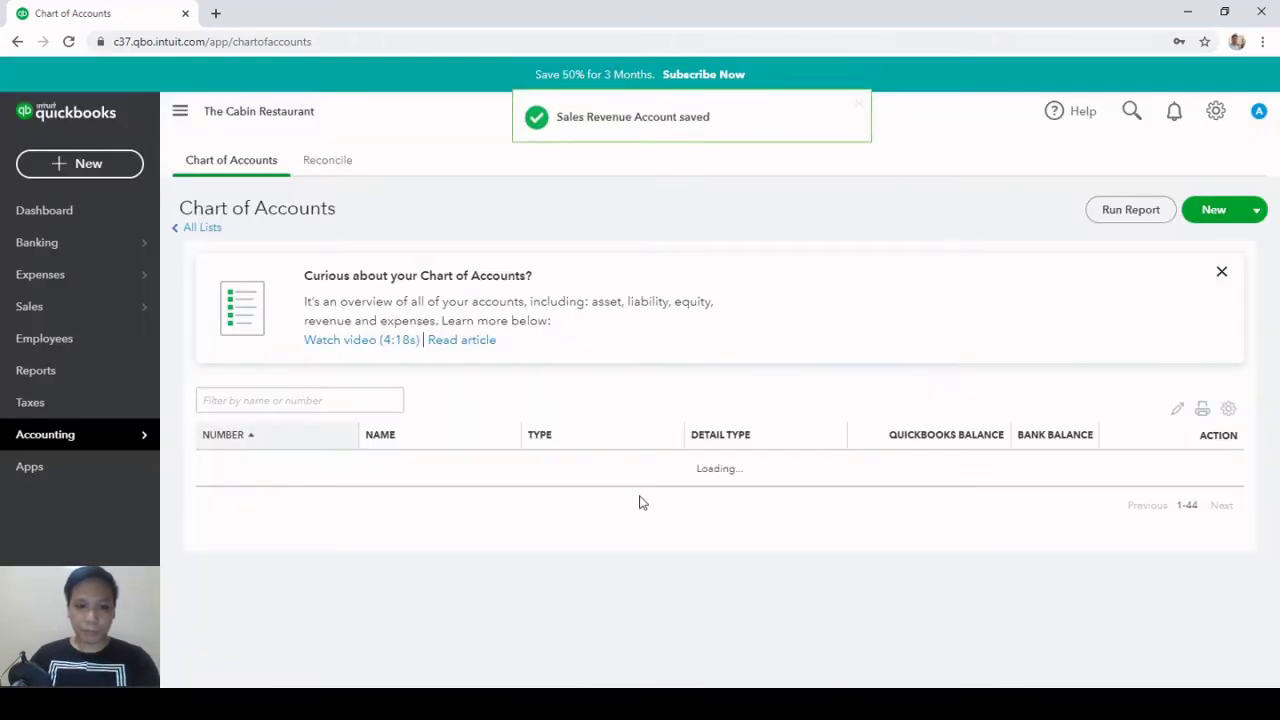
Make account 1661 Sales-Dine in customers a sub-account of 1600 Sales Revenue and save it
scroll(642, 502, down, 10)
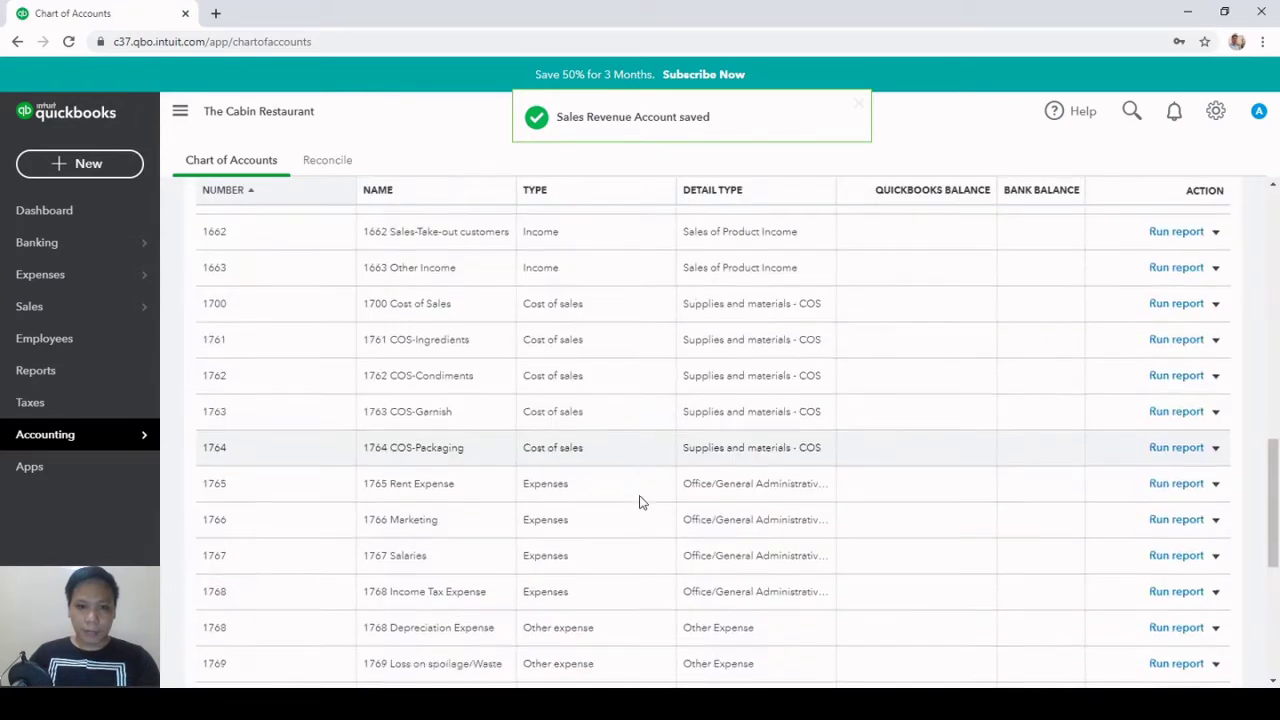
scroll(642, 502, down, 2)
scroll(642, 502, up, 2)
scroll(642, 502, down, 5)
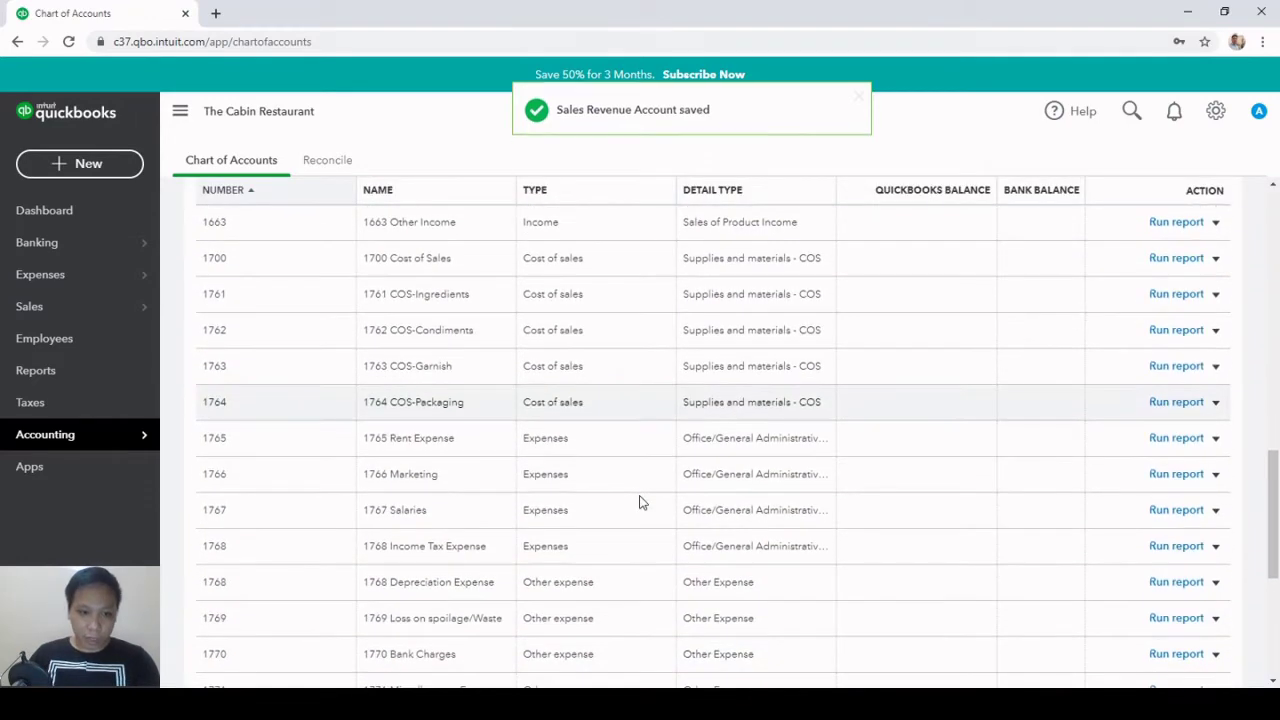
scroll(450, 440, up, 5)
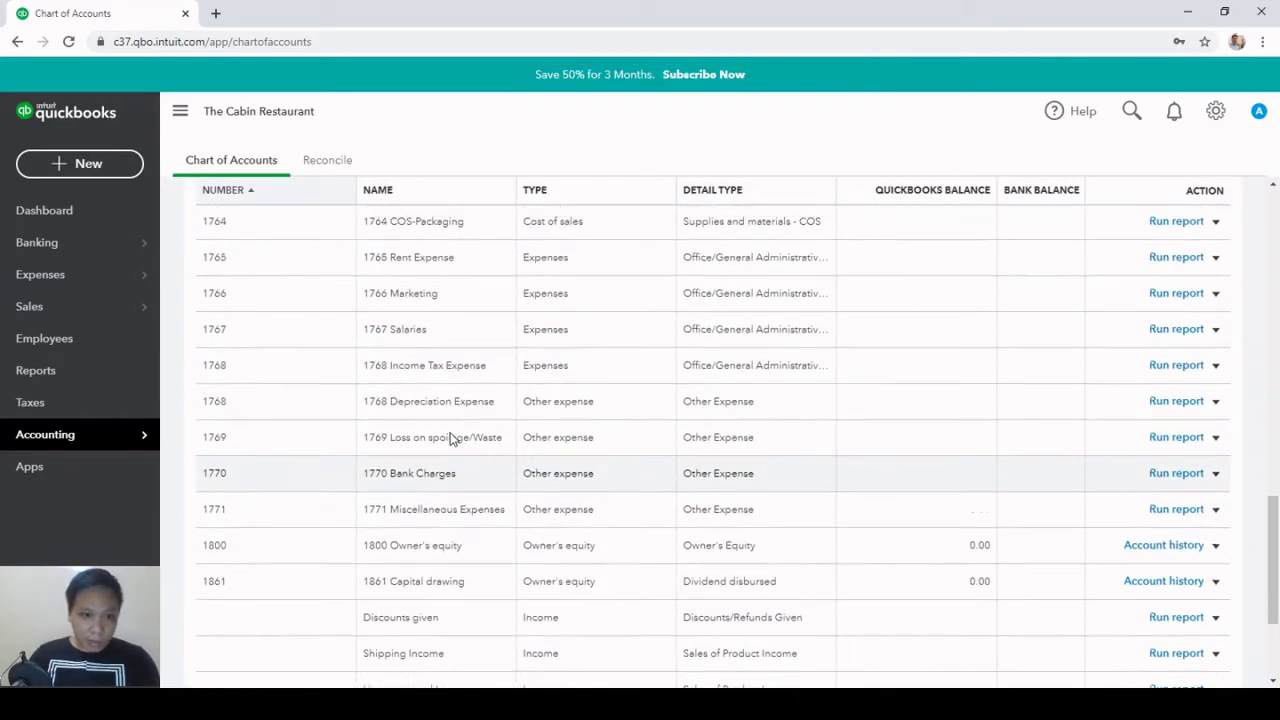
scroll(450, 440, up, 1)
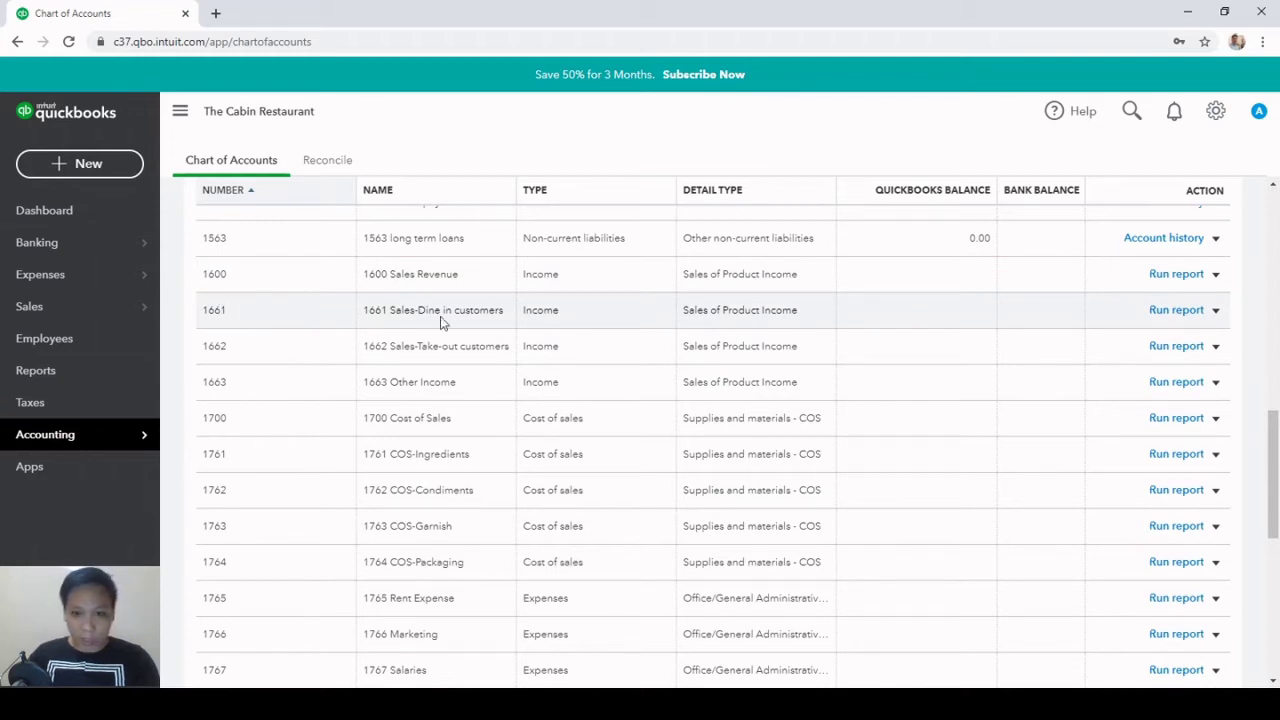
click(1215, 311)
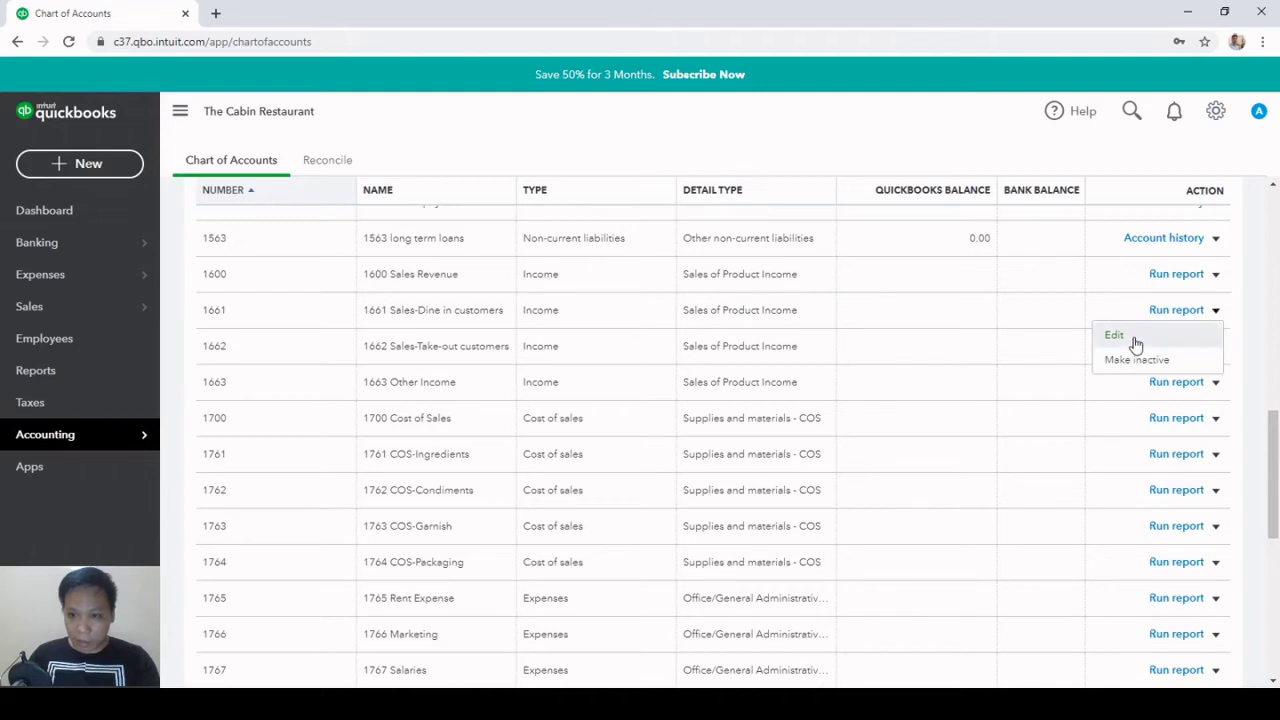
click(1136, 340)
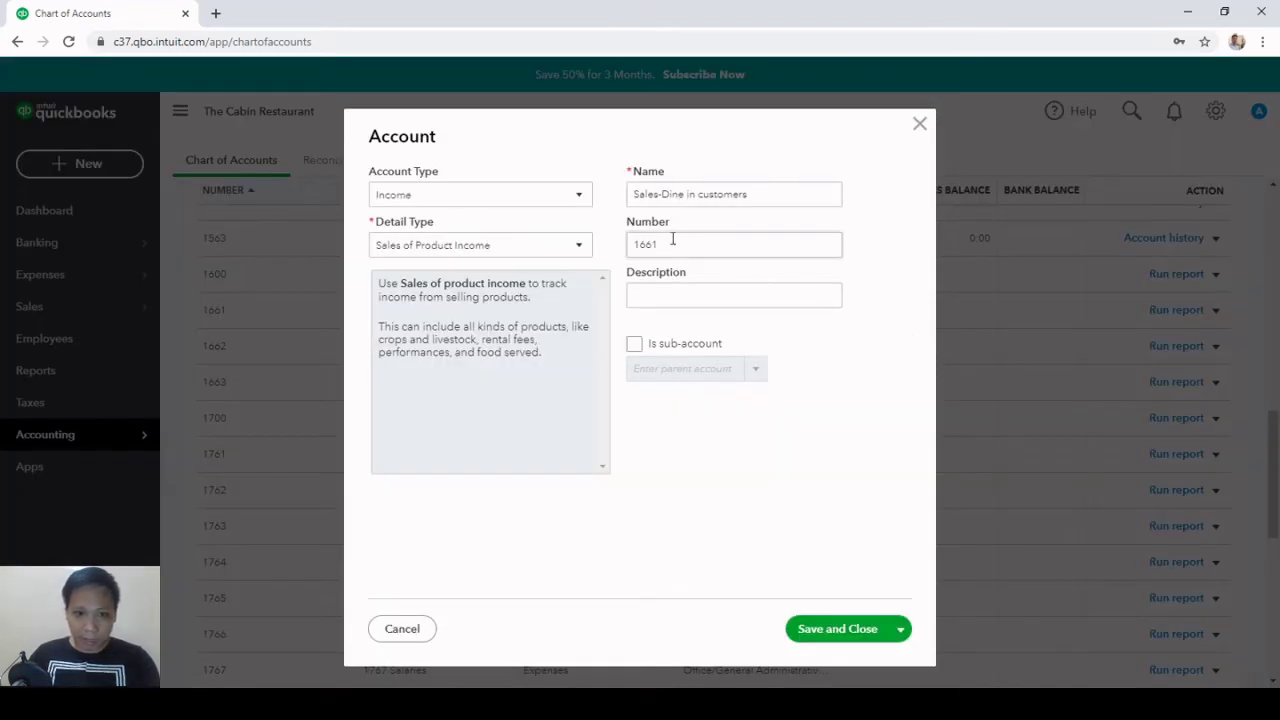
click(634, 344)
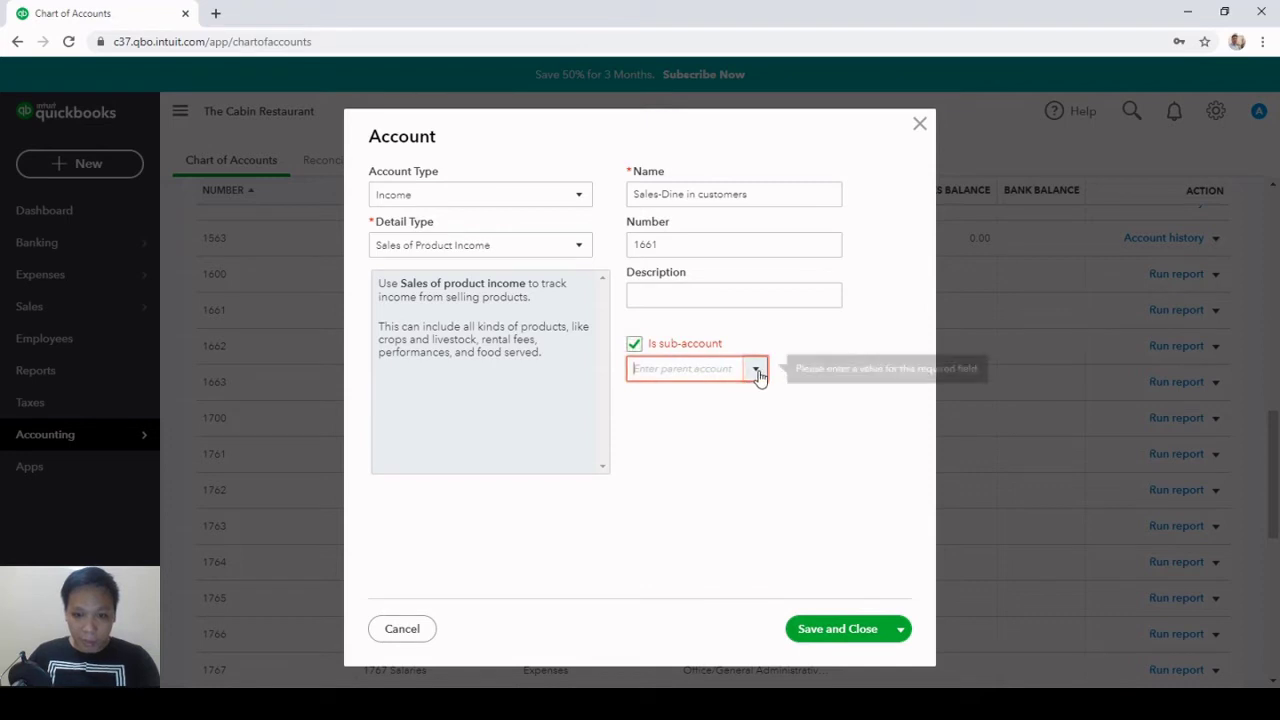
click(757, 370)
scroll(720, 455, down, 1)
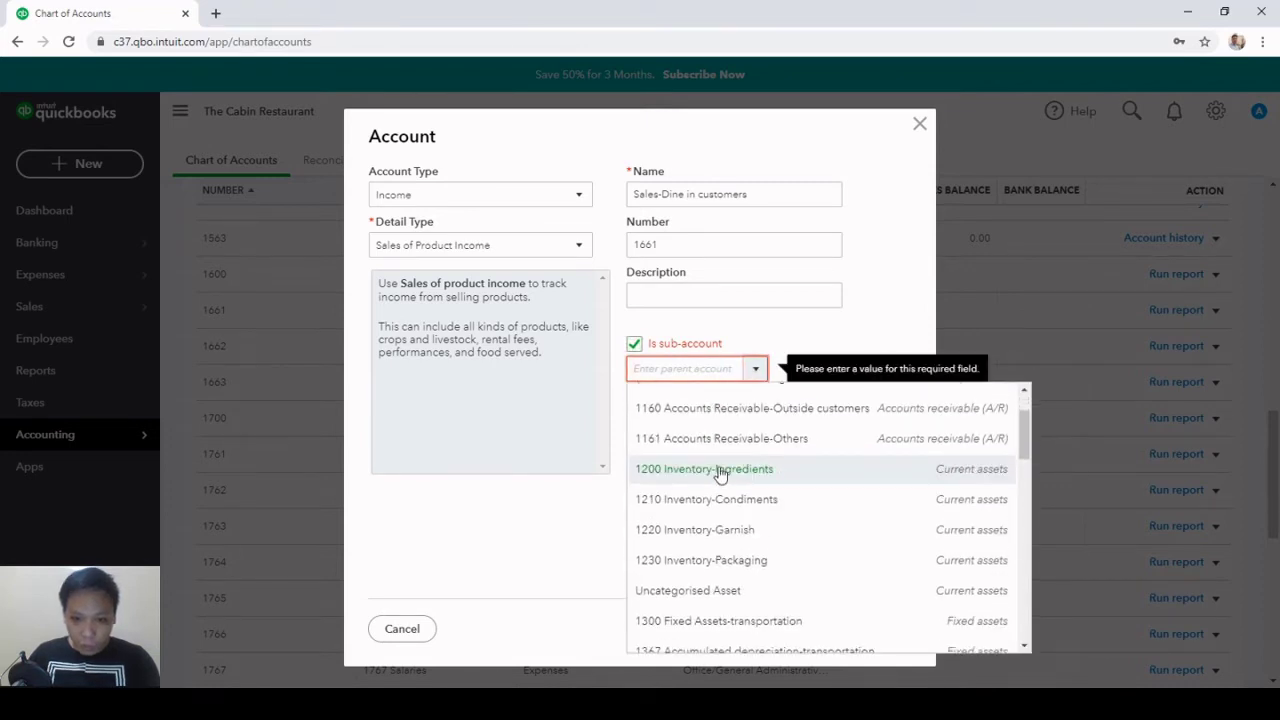
scroll(722, 478, up, 1)
scroll(722, 480, down, 3)
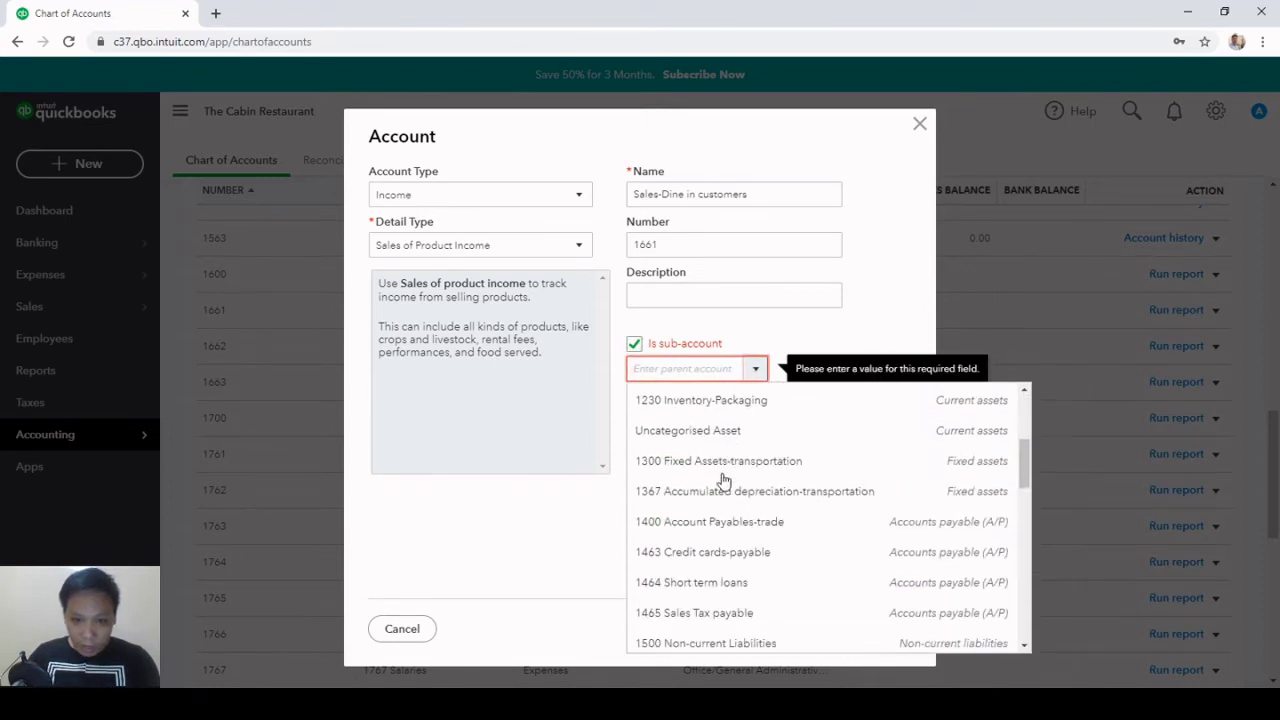
scroll(720, 480, down, 5)
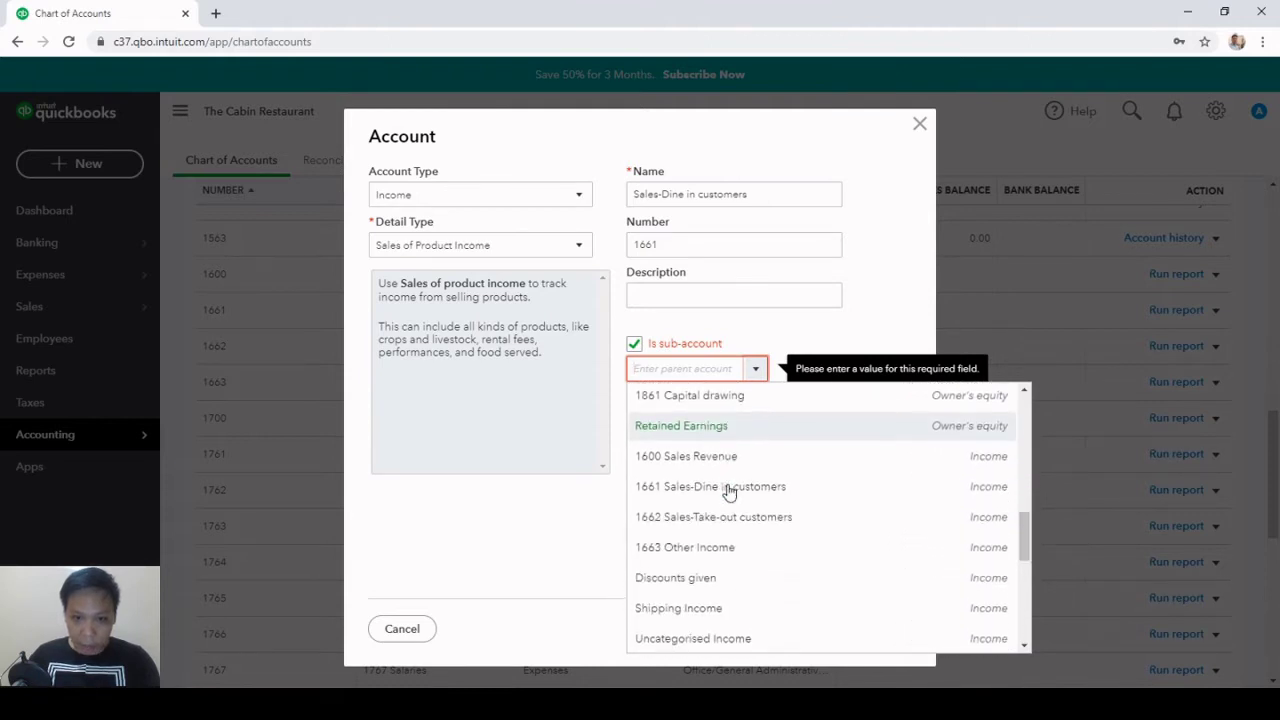
click(701, 458)
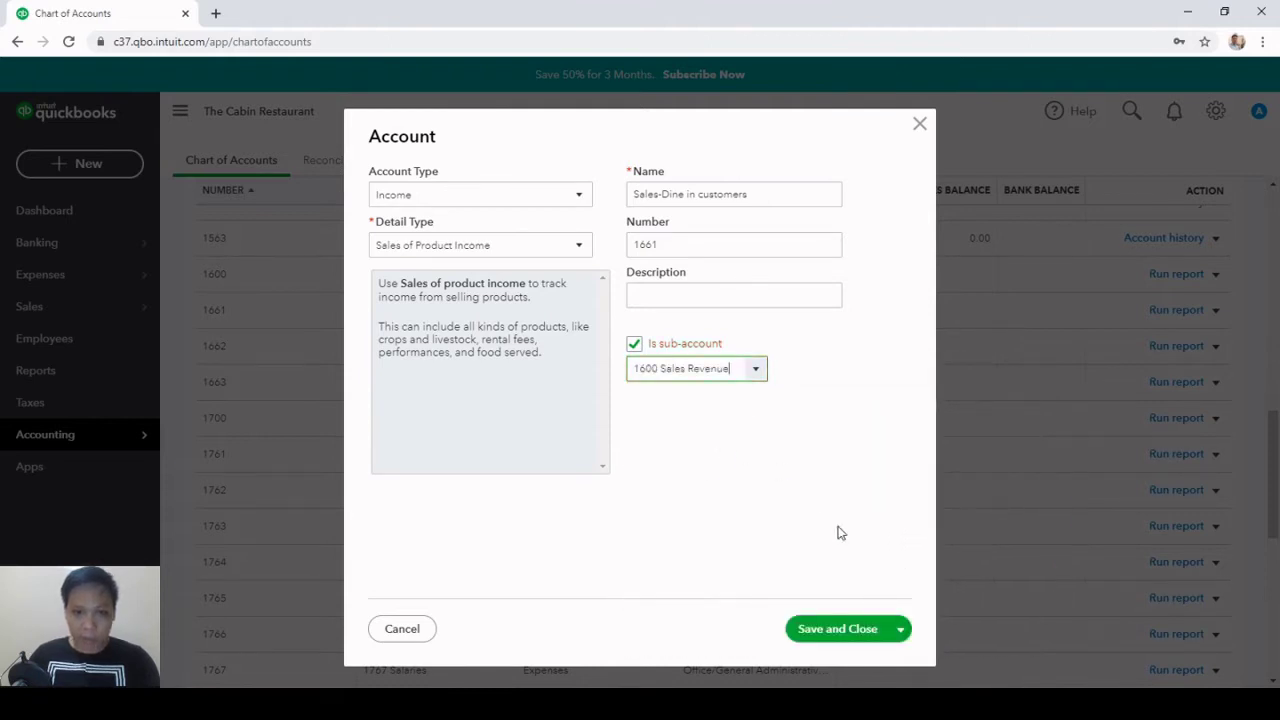
click(835, 636)
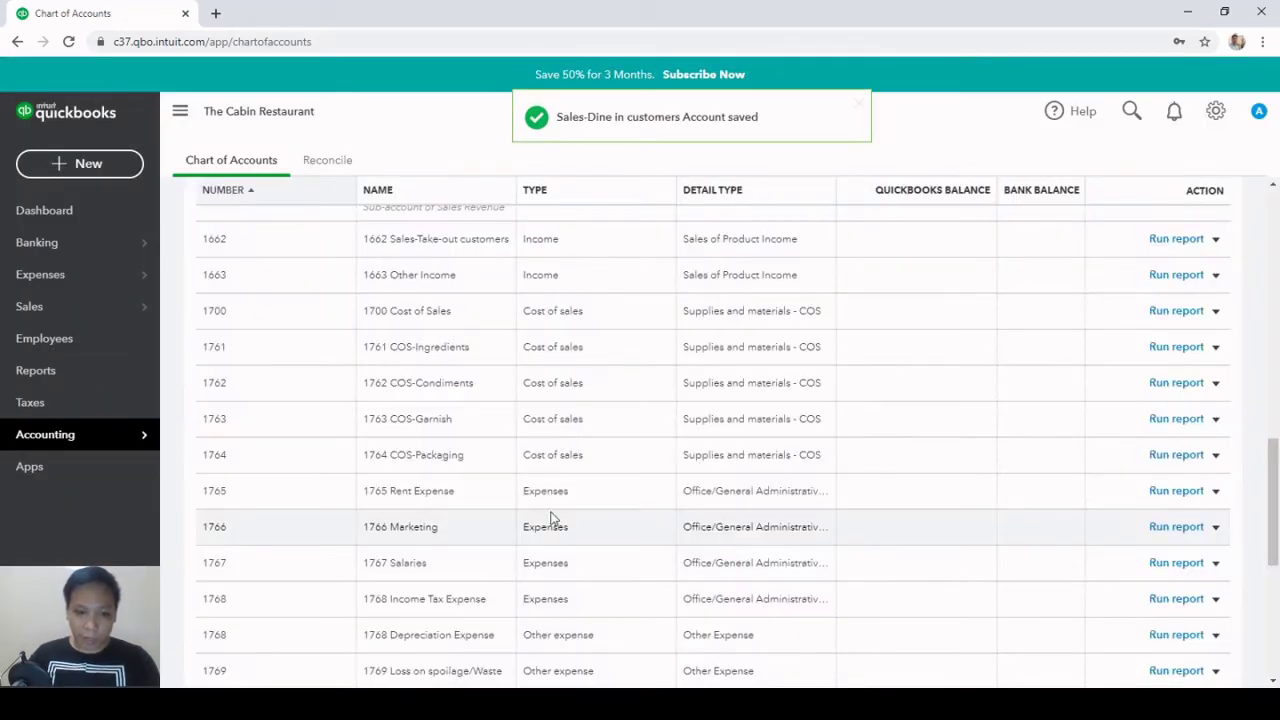
scroll(482, 484, down, 1)
scroll(481, 491, down, 1)
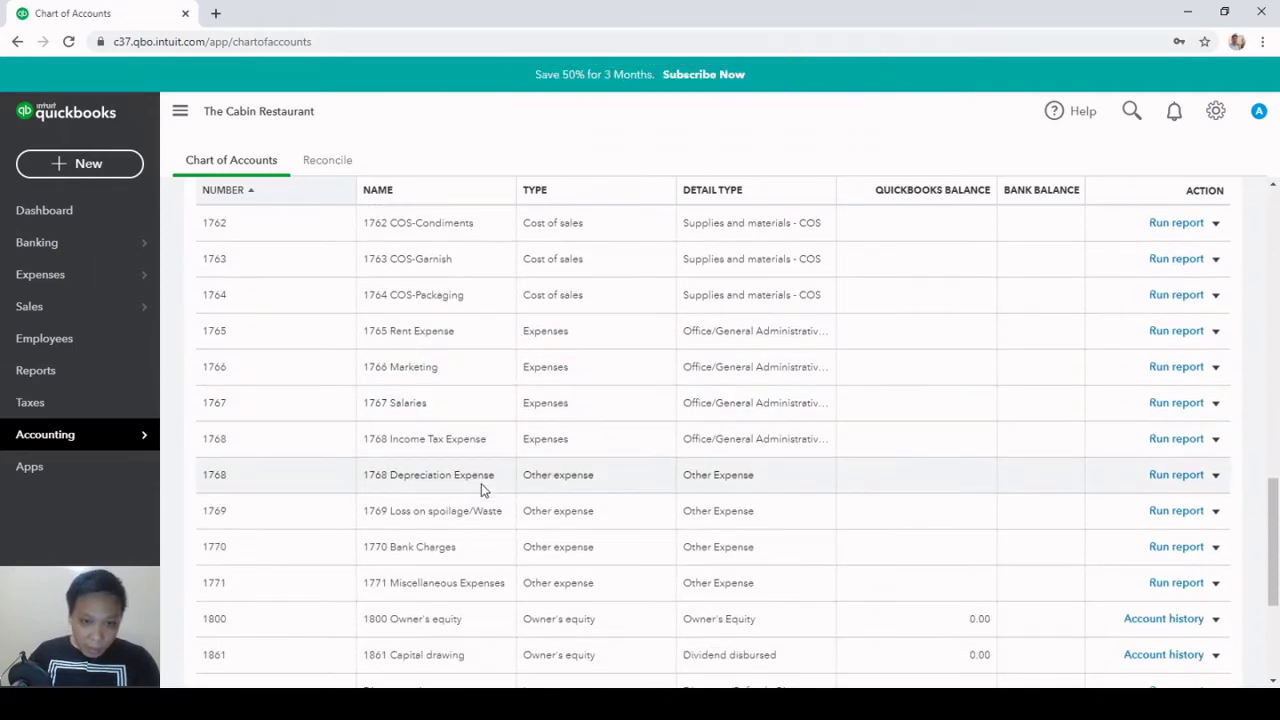
Make account 1662 Sales-Take-out customers a sub-account of 1600 Sales Revenue and save it
scroll(486, 503, down, 1)
scroll(487, 503, up, 2)
scroll(486, 503, up, 3)
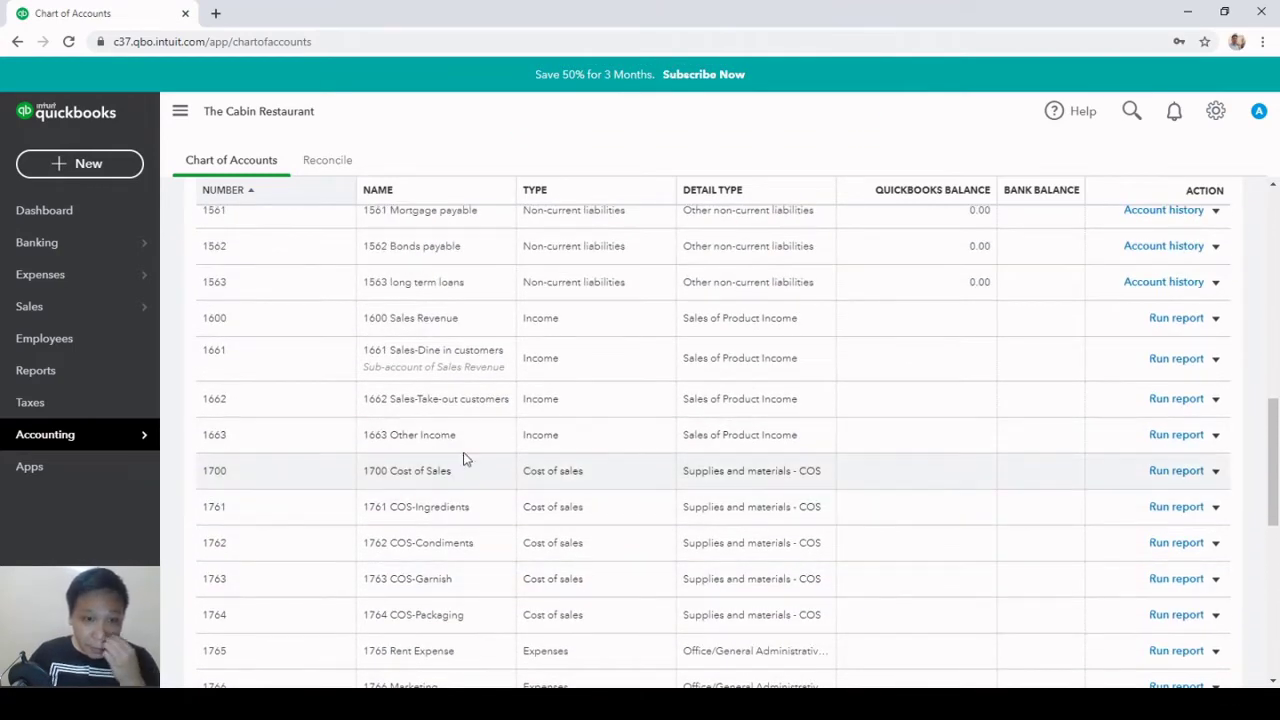
click(1215, 399)
click(1155, 428)
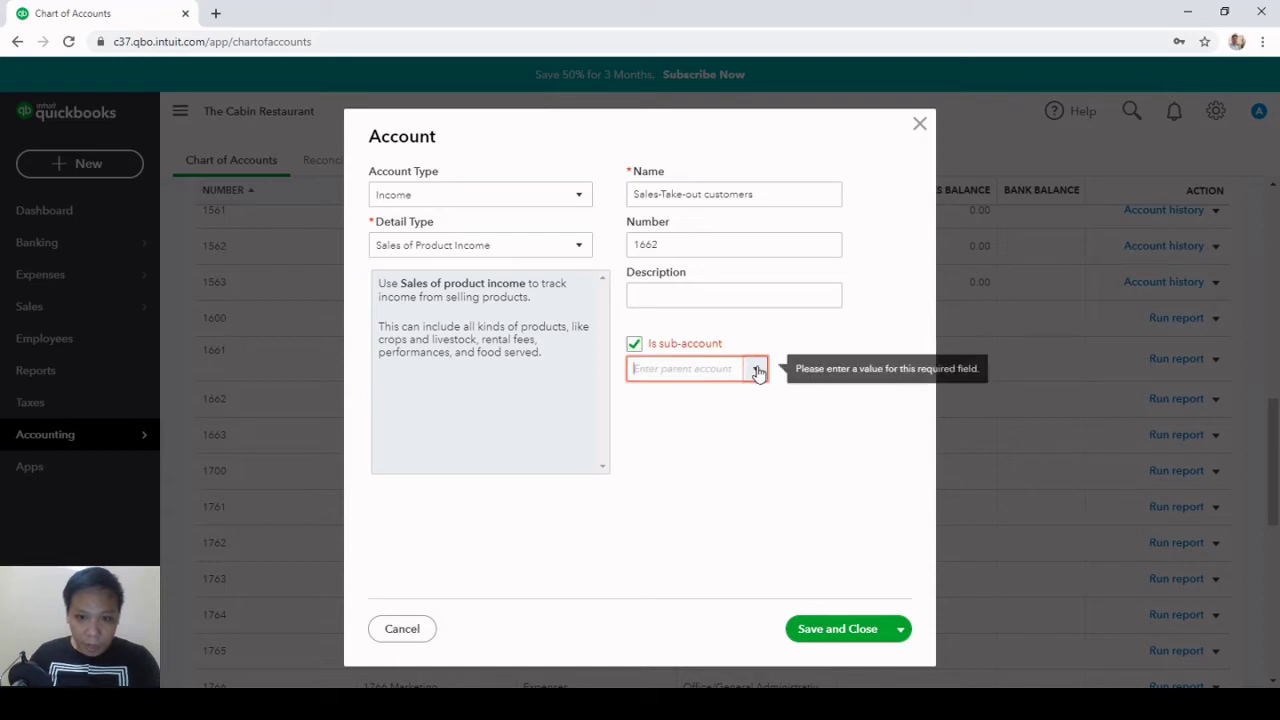
click(755, 369)
click(726, 457)
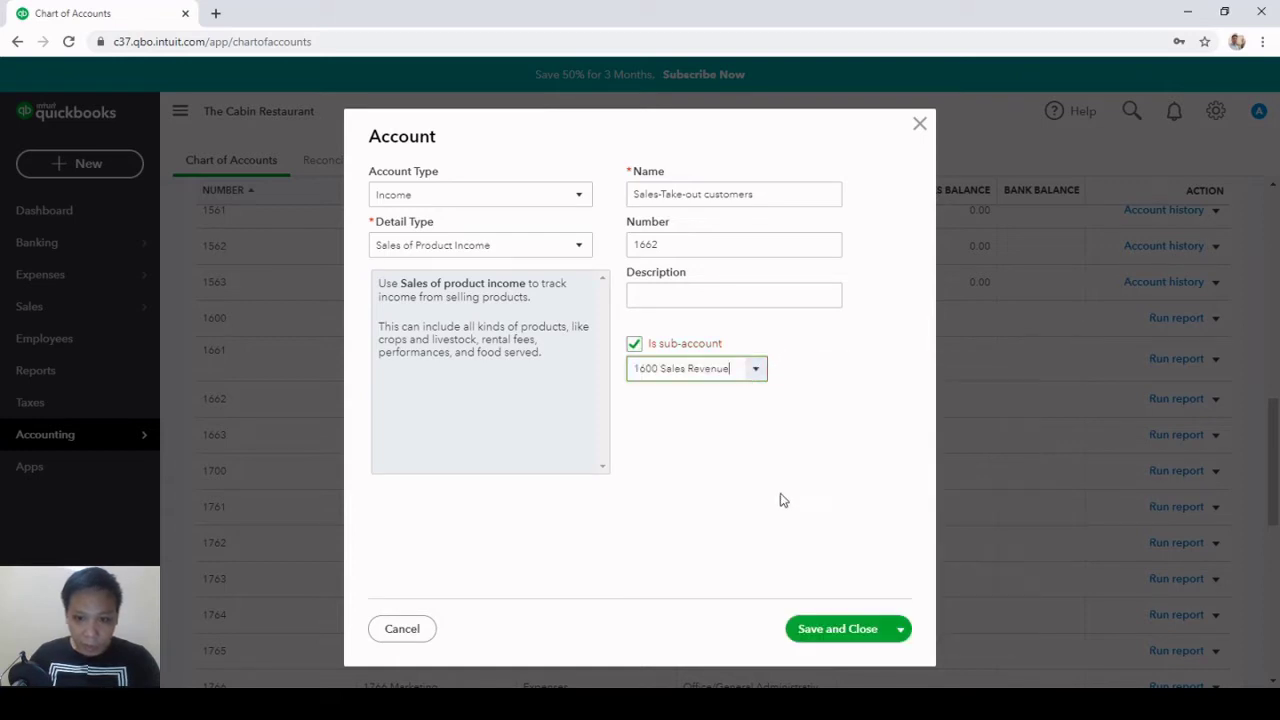
click(846, 632)
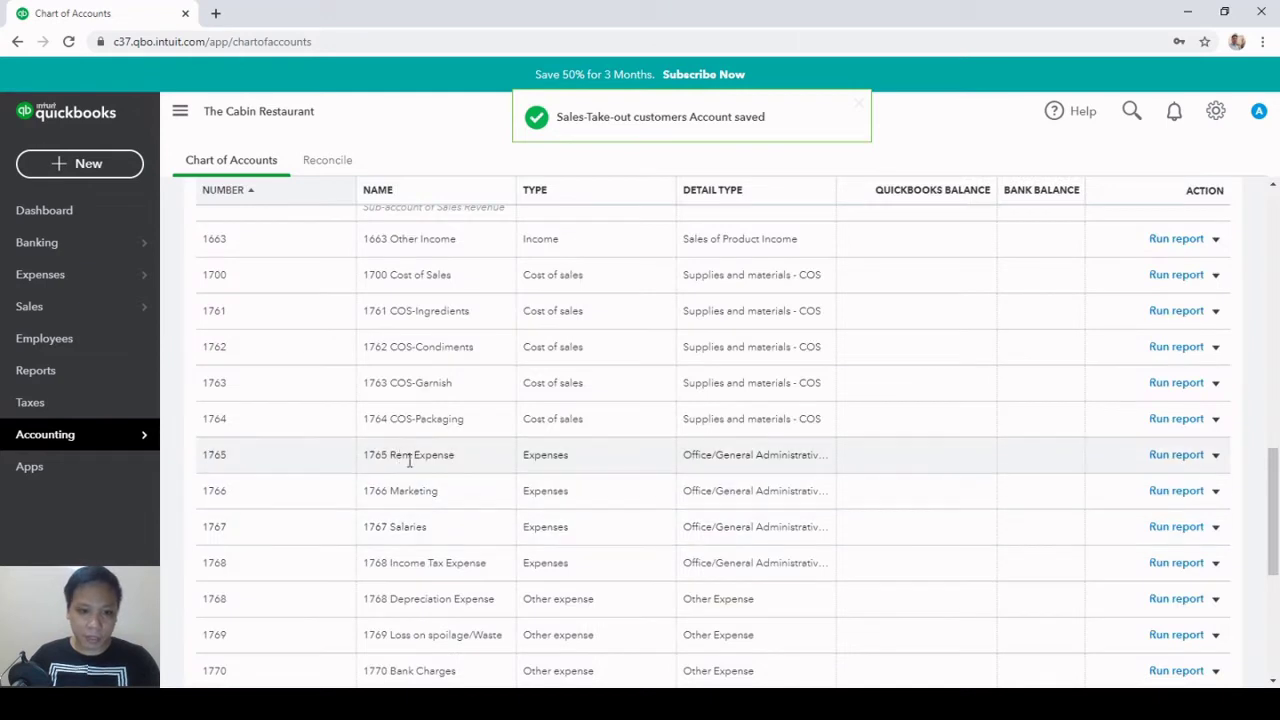
Make account 1663 Other Income a sub-account of 1600 Sales Revenue and save it
scroll(420, 463, up, 2)
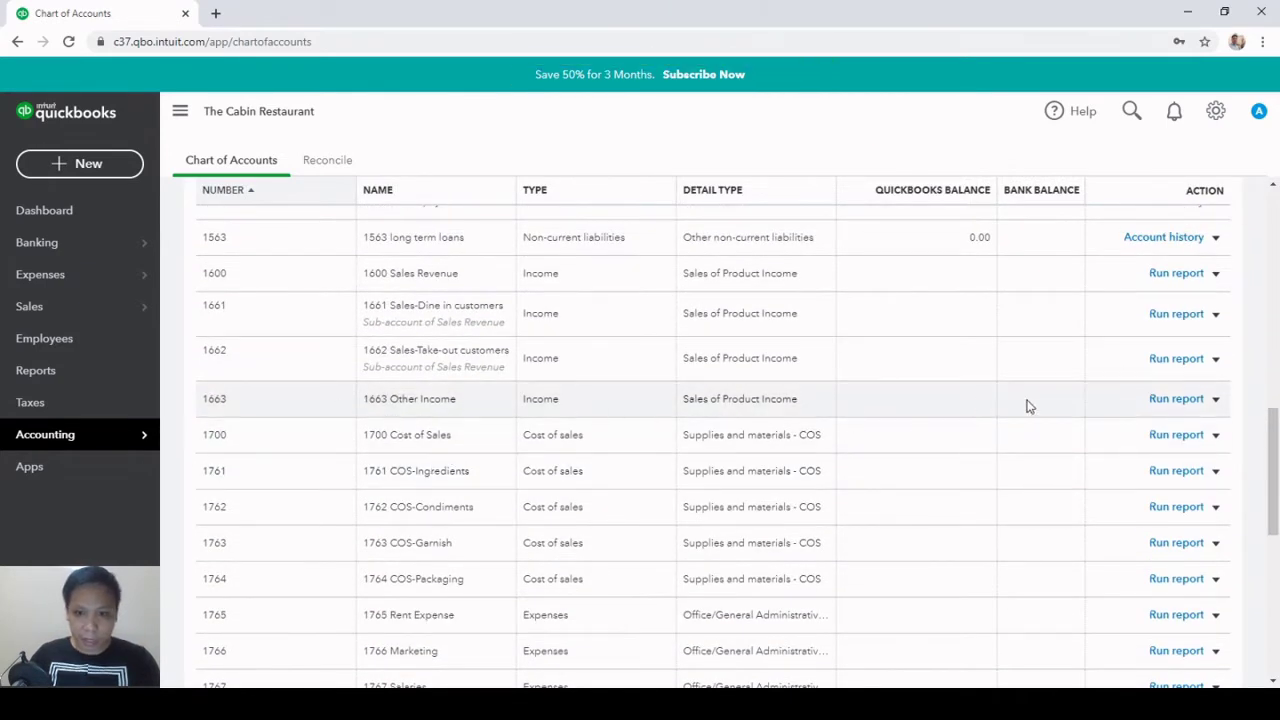
click(1214, 400)
click(1132, 424)
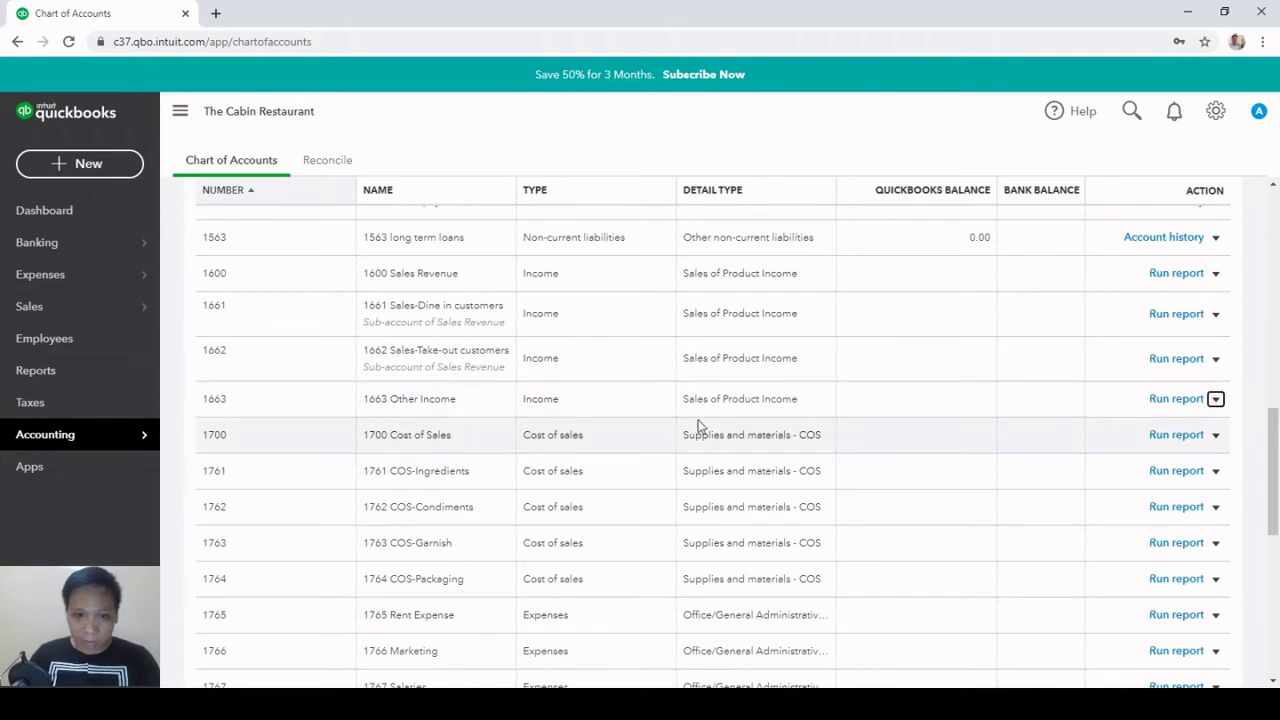
click(635, 343)
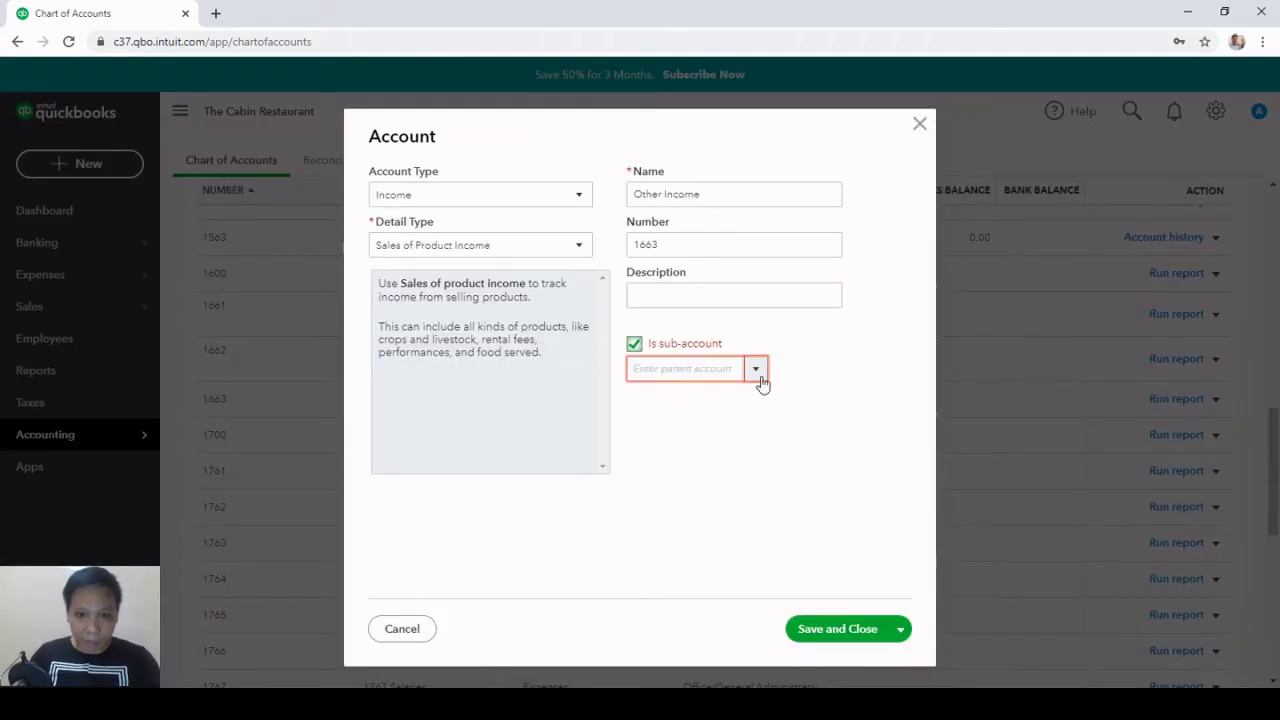
click(758, 374)
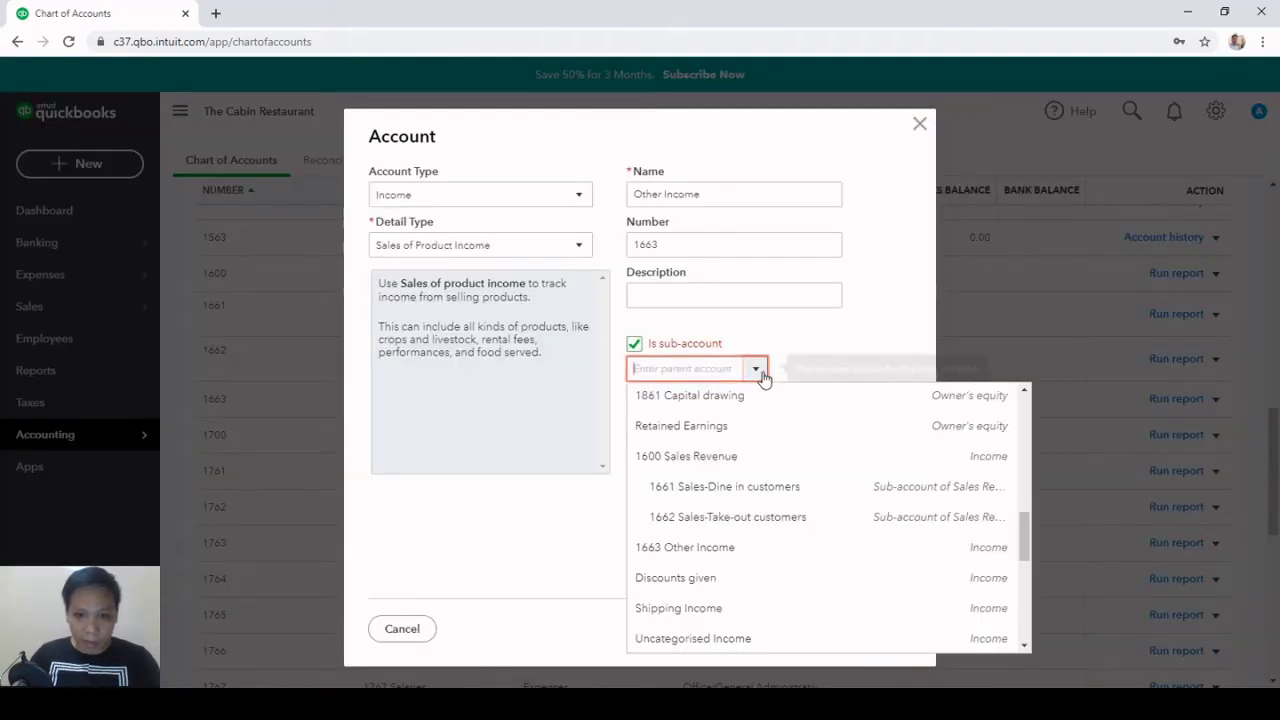
click(709, 456)
click(838, 629)
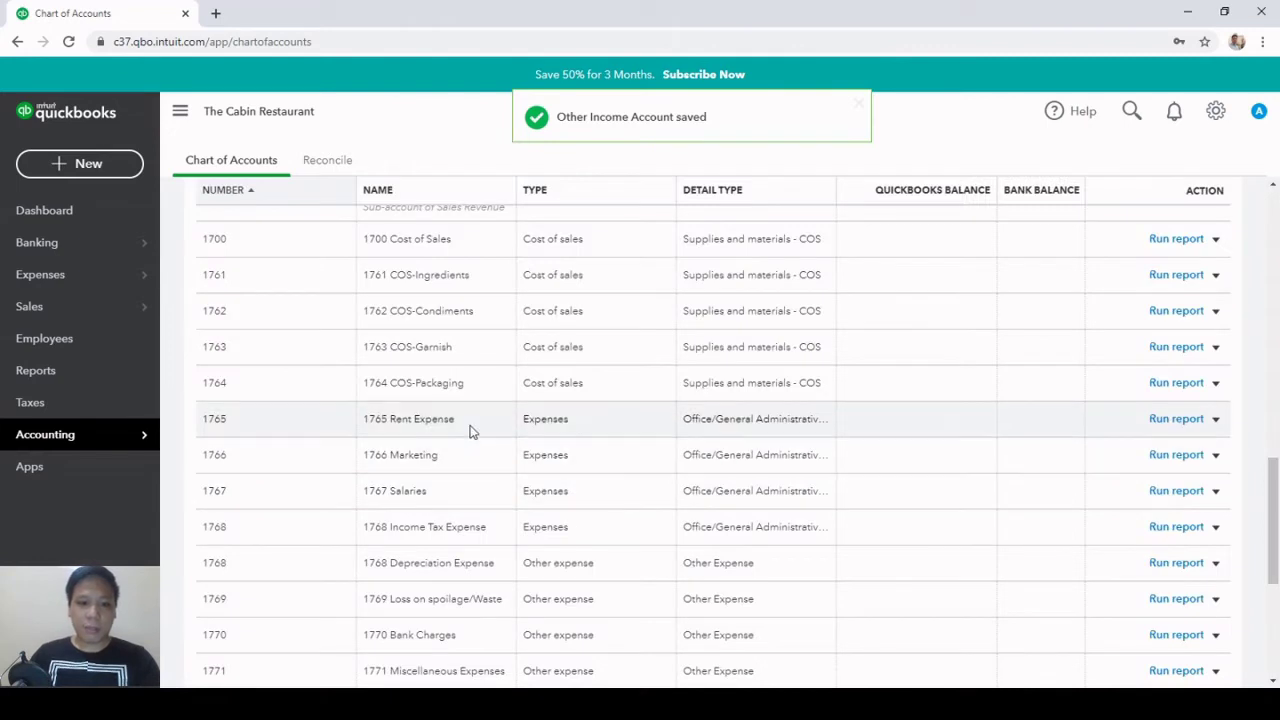
Make account 1761 COS-Ingredients a sub-account of 1700 Cost of Sales and save it
scroll(471, 430, up, 2)
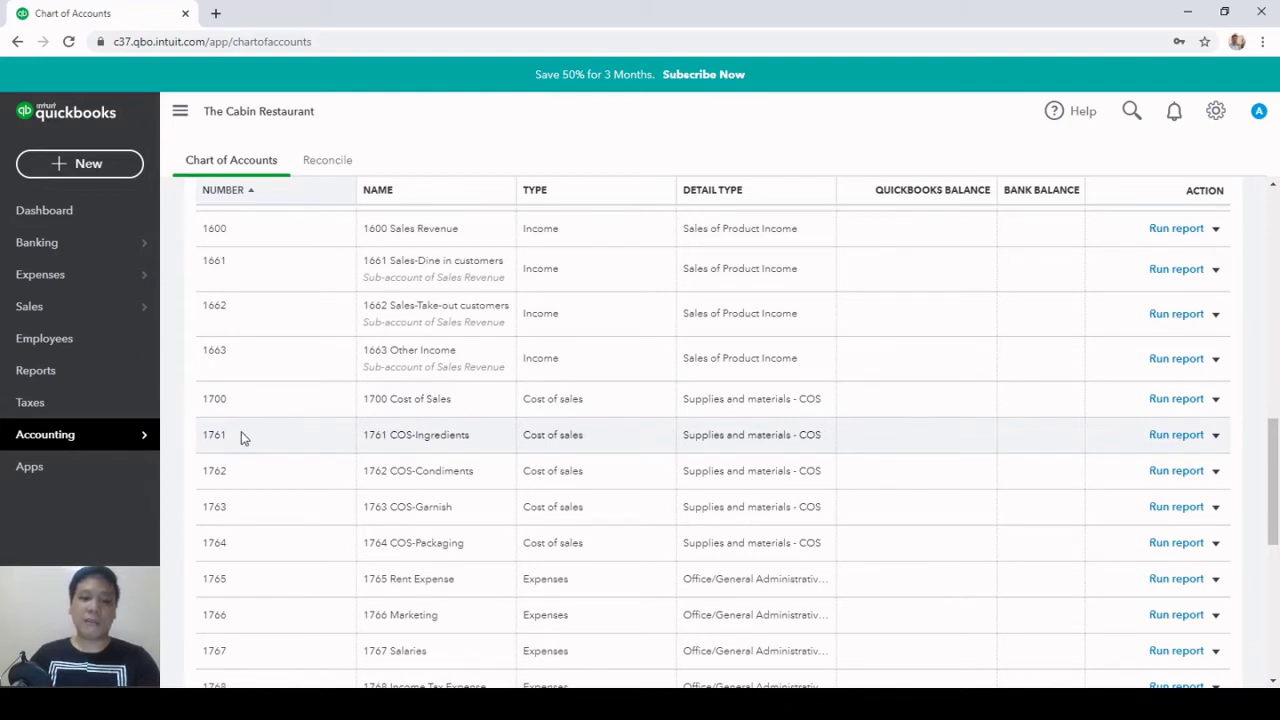
click(1215, 435)
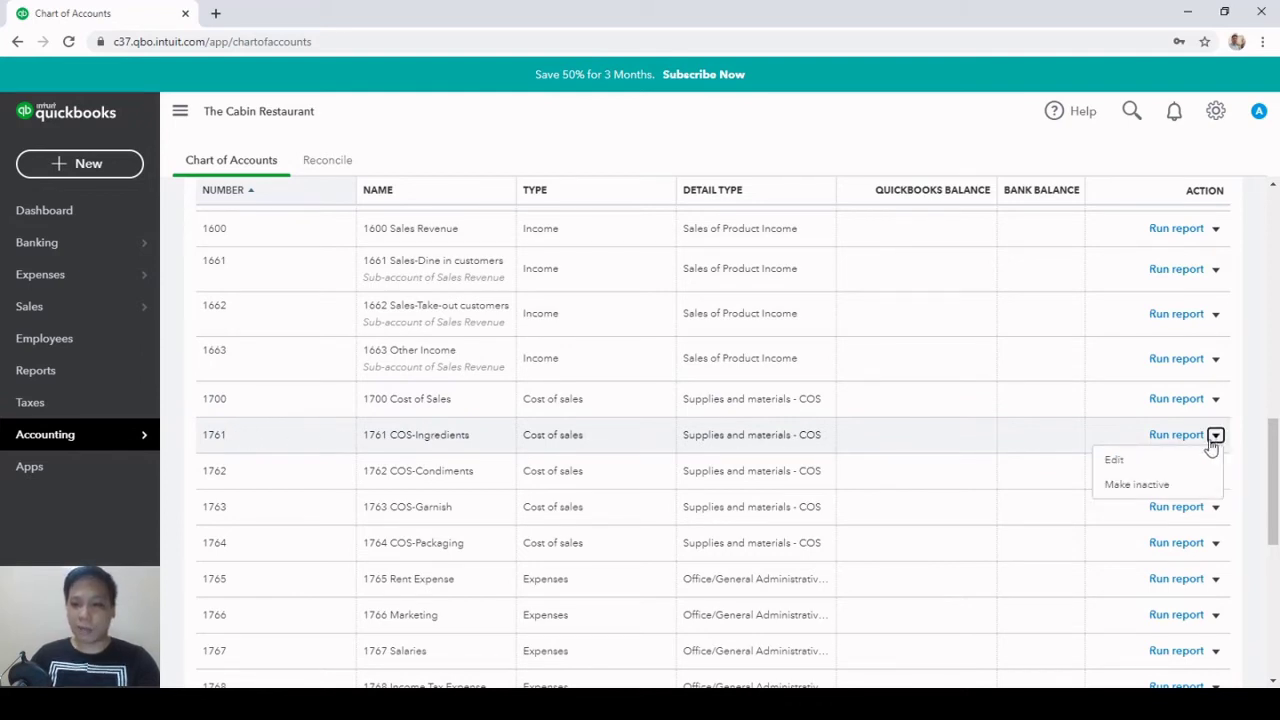
click(1137, 466)
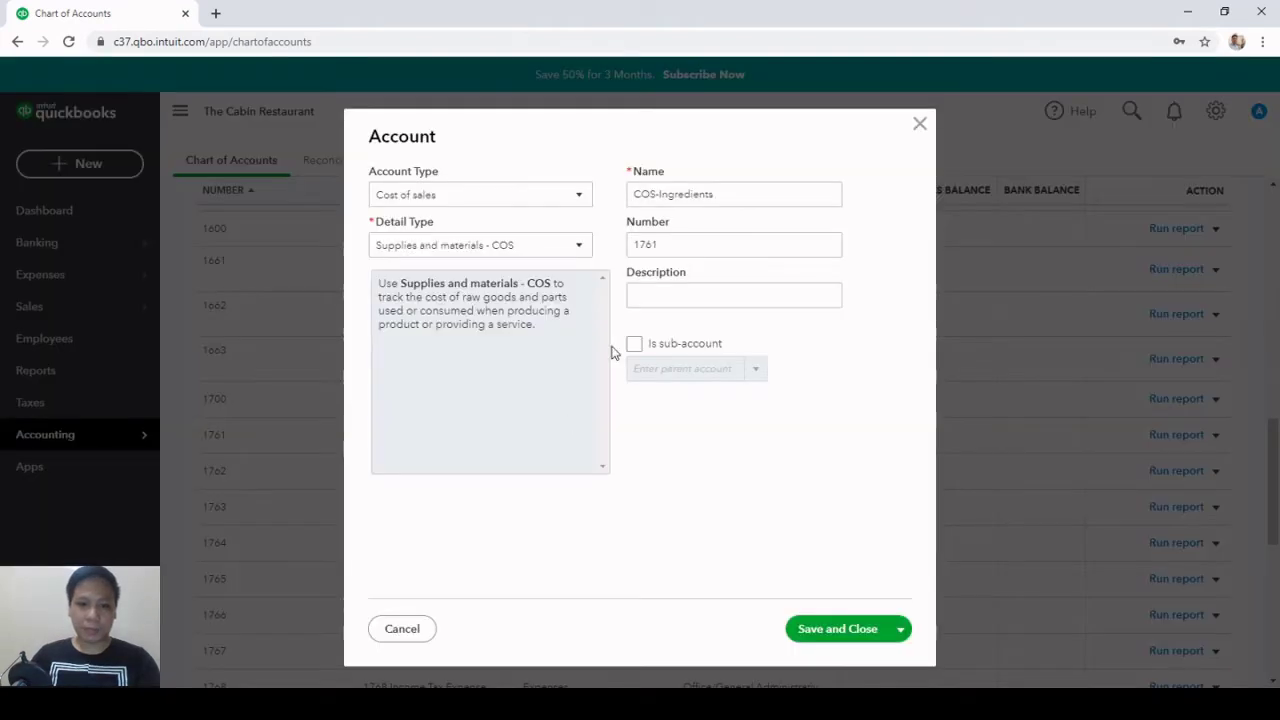
click(633, 345)
click(756, 369)
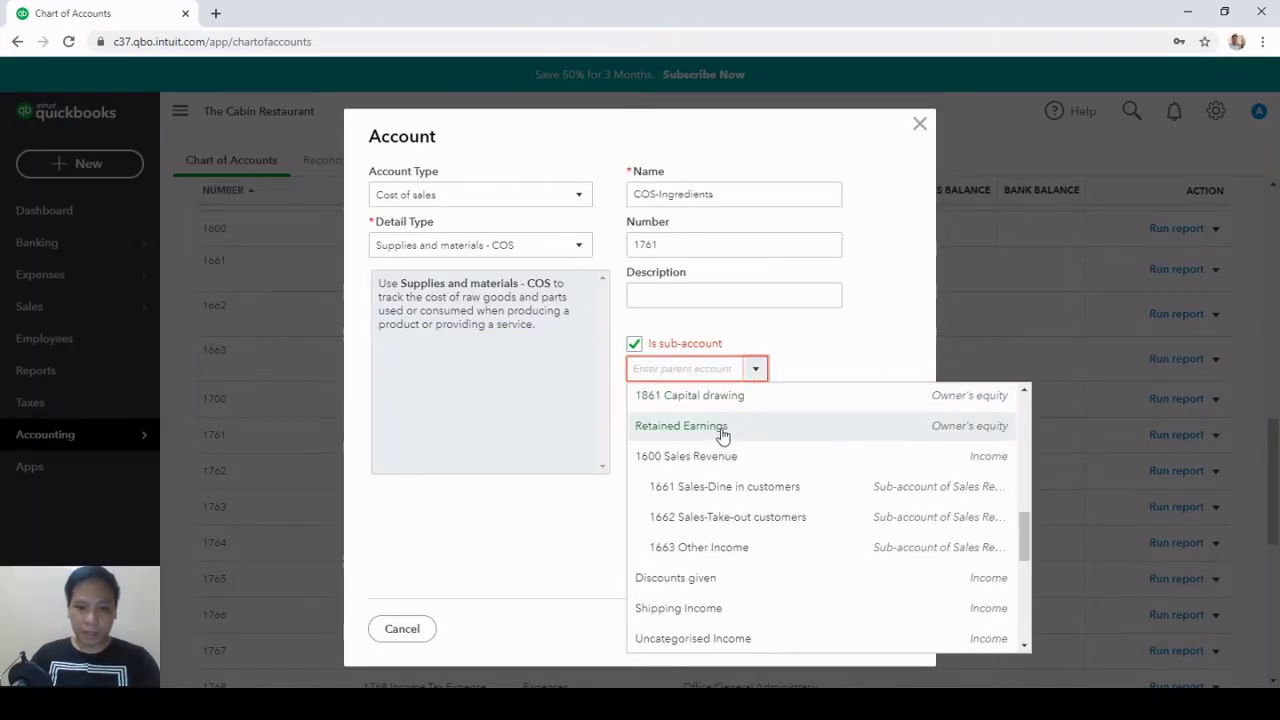
scroll(739, 481, down, 3)
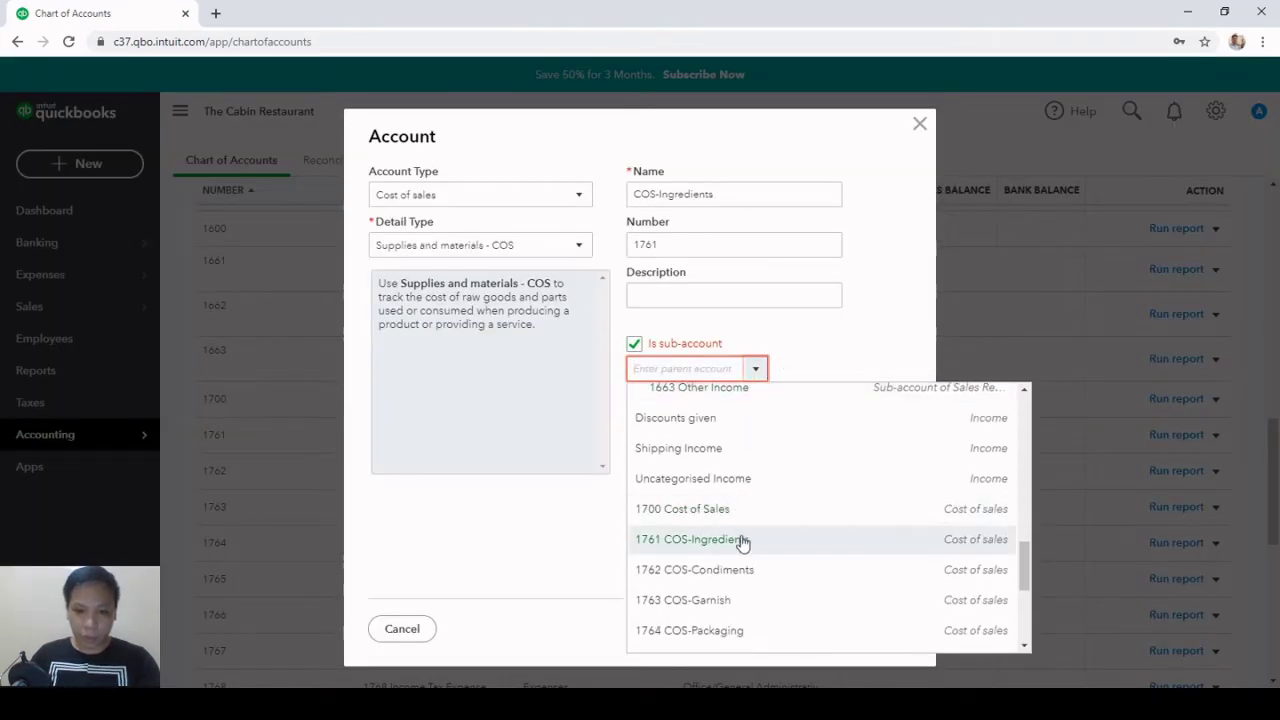
click(699, 512)
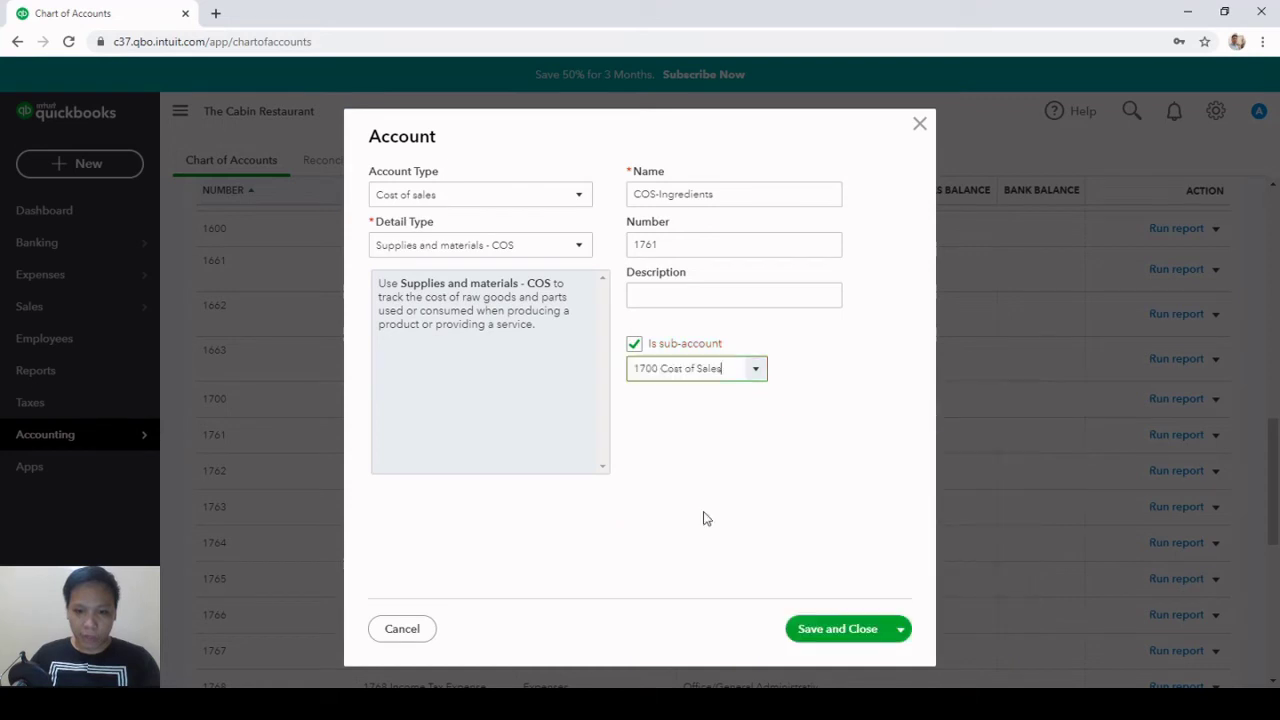
click(834, 630)
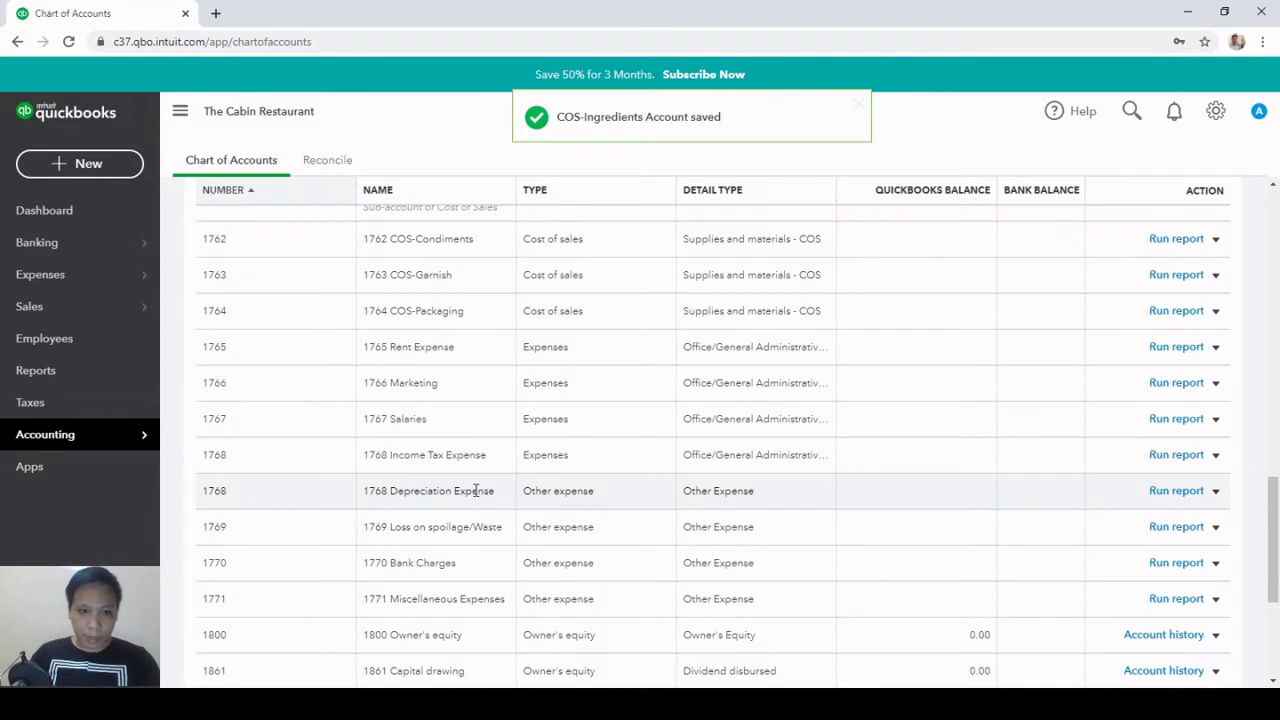
Make account 1762 COS-Condiments a sub-account of 1700 Cost of Sales and save it
scroll(480, 485, up, 1)
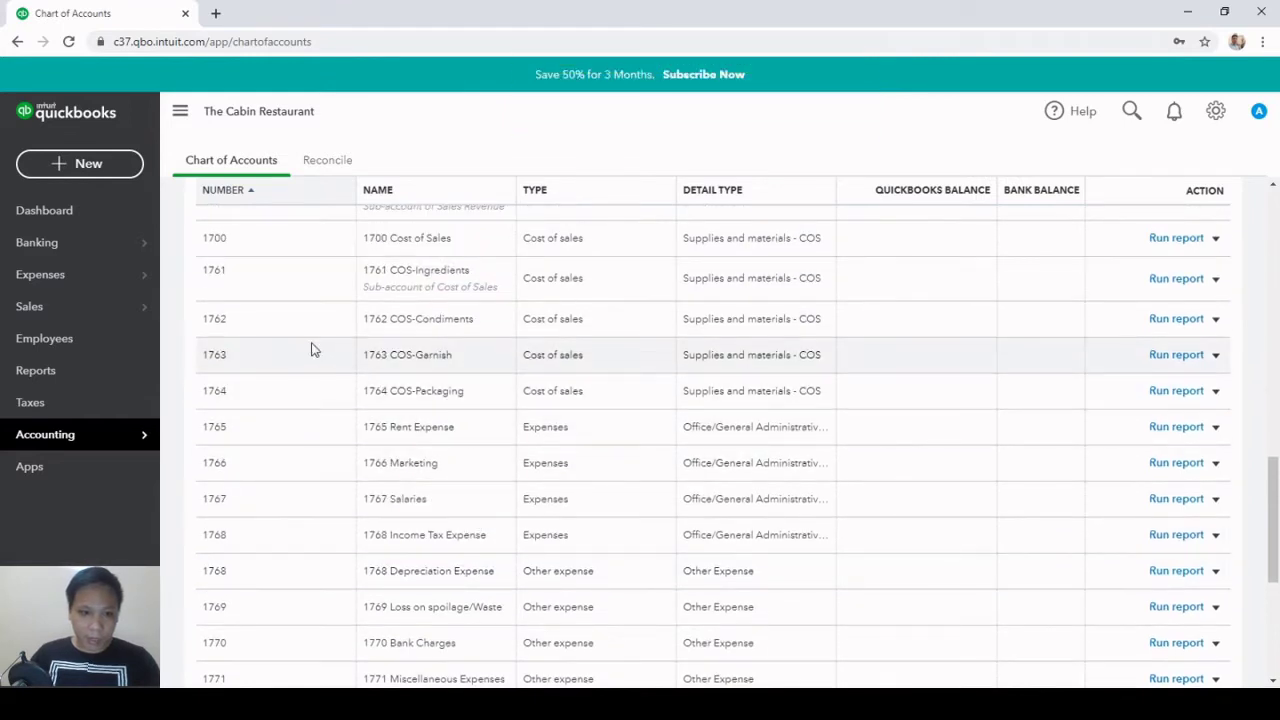
click(1216, 320)
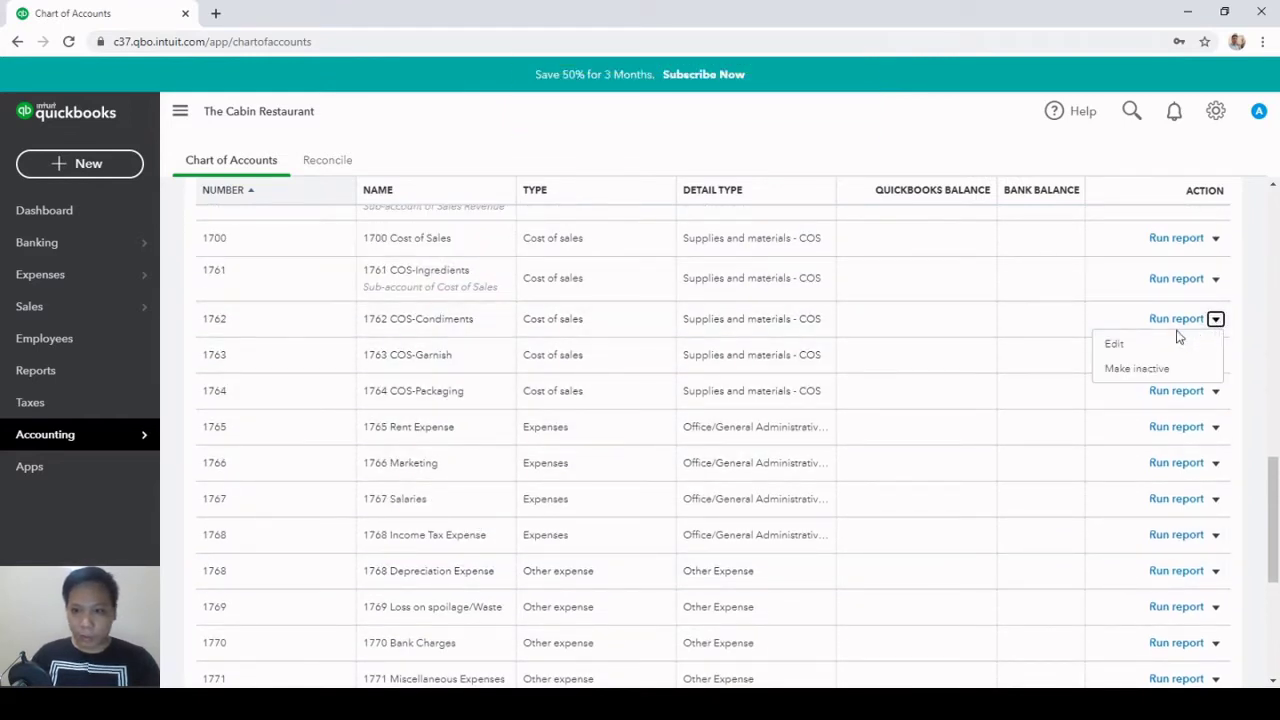
click(1158, 344)
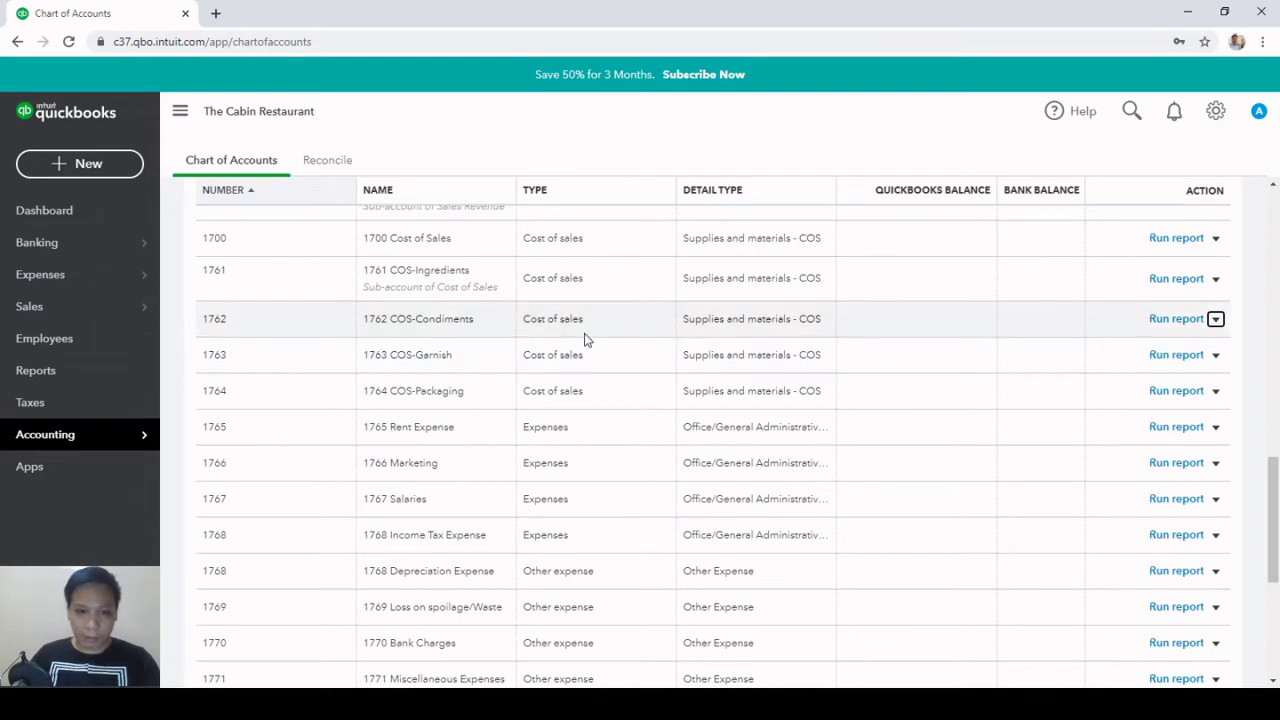
click(1215, 320)
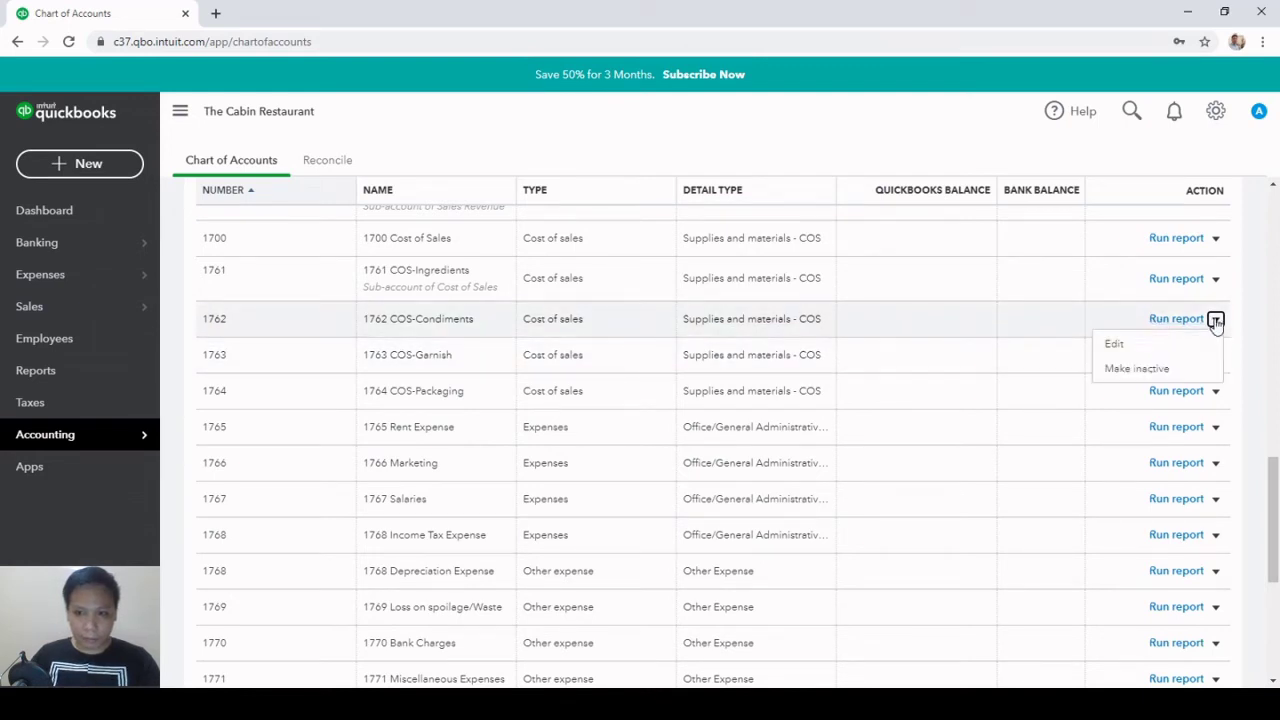
click(1136, 347)
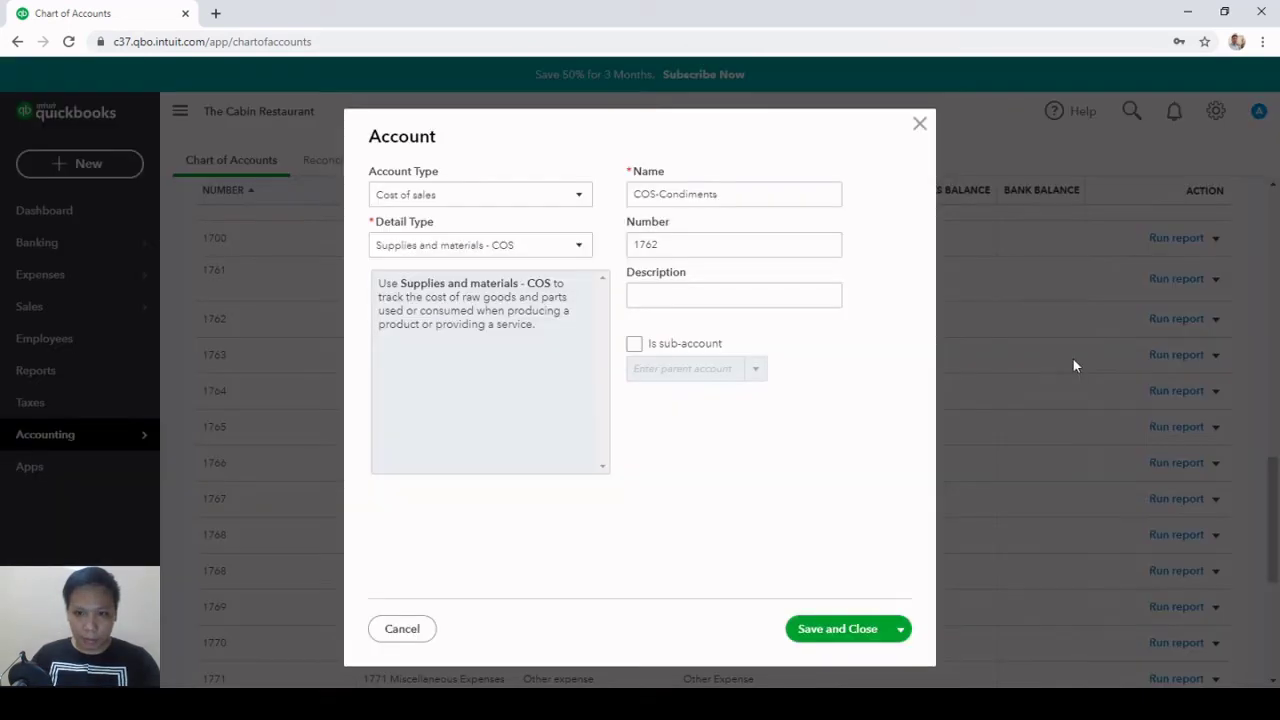
click(634, 345)
click(753, 372)
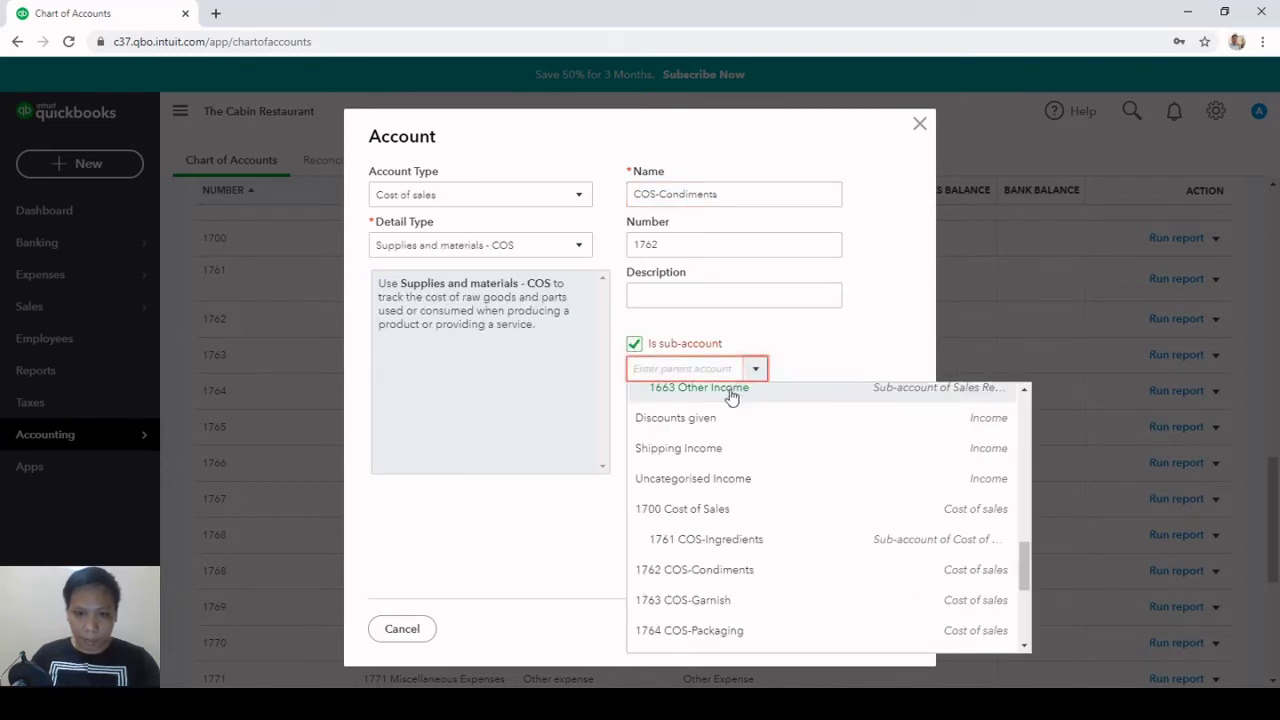
click(740, 512)
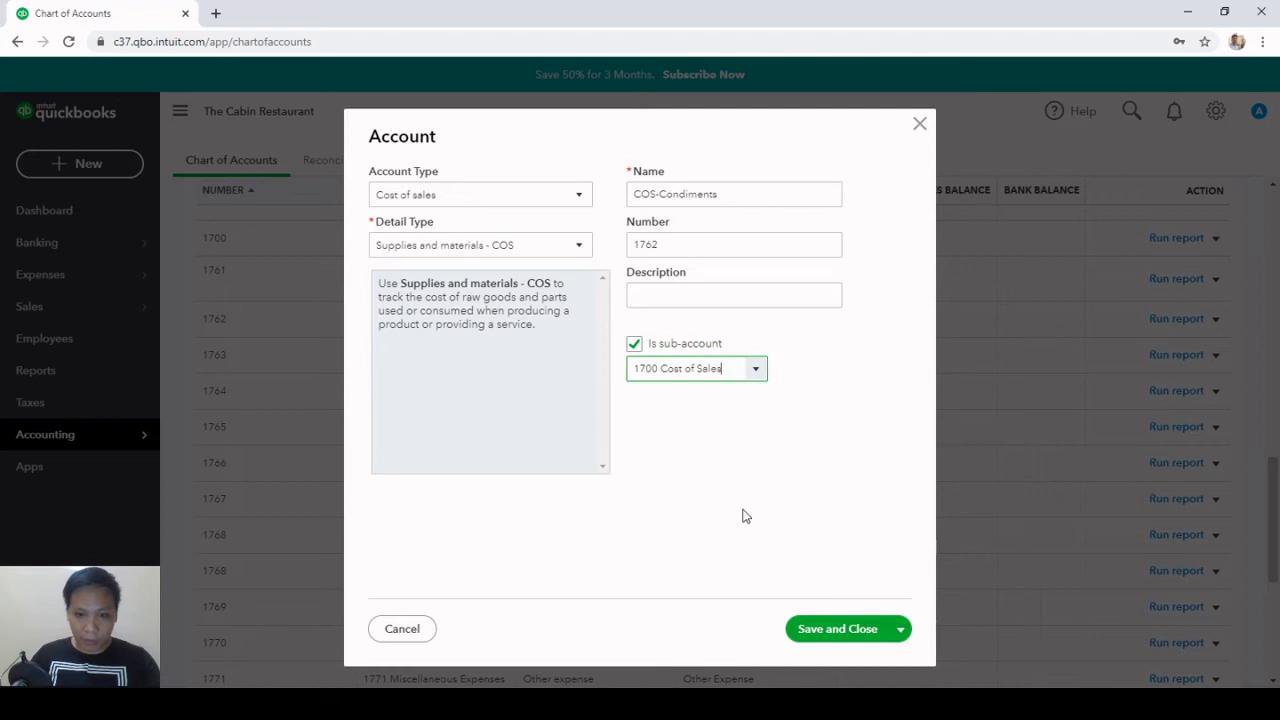
click(860, 629)
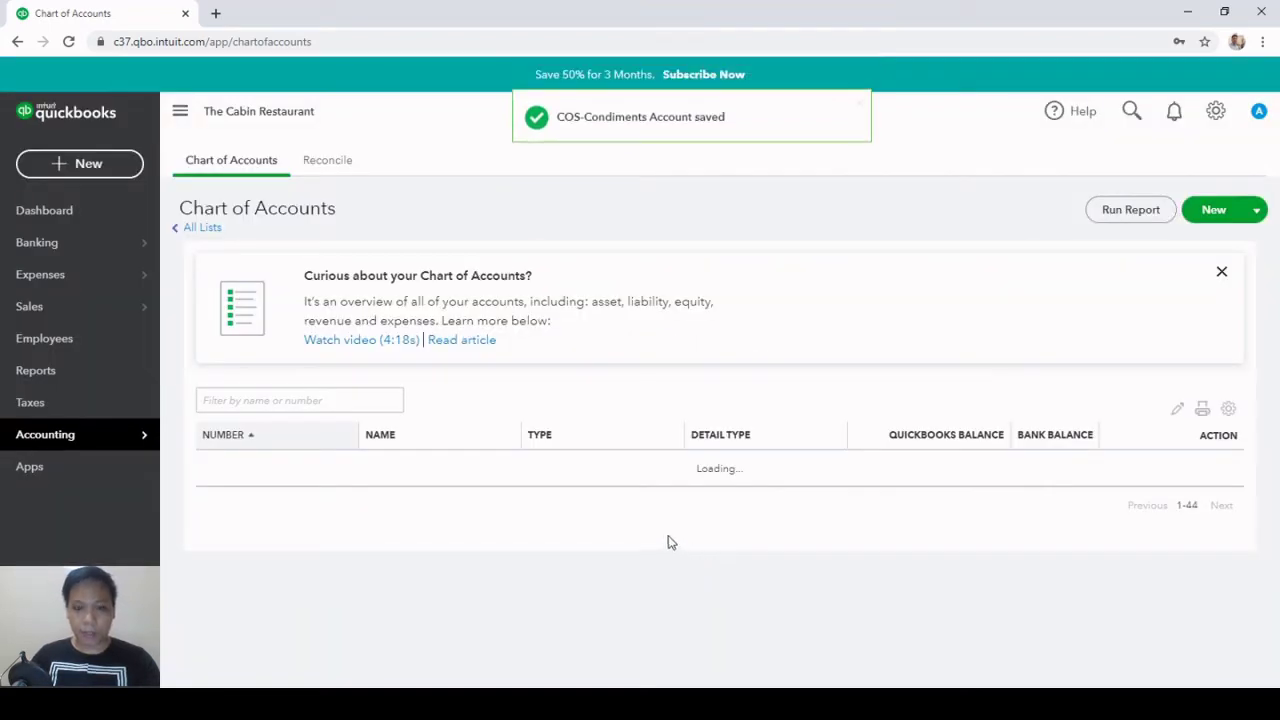
Make account 1763 COS-Garnish a sub-account of 1700 Cost of Sales and save it
scroll(514, 471, up, 1)
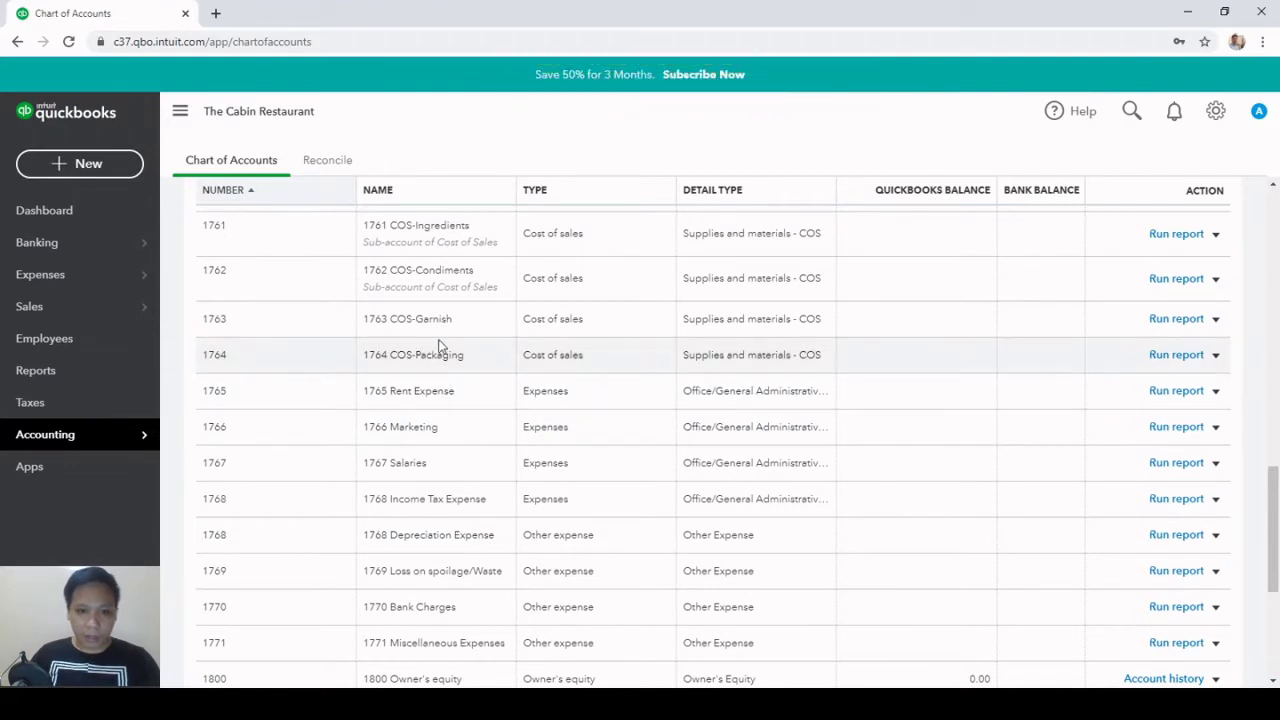
click(1215, 318)
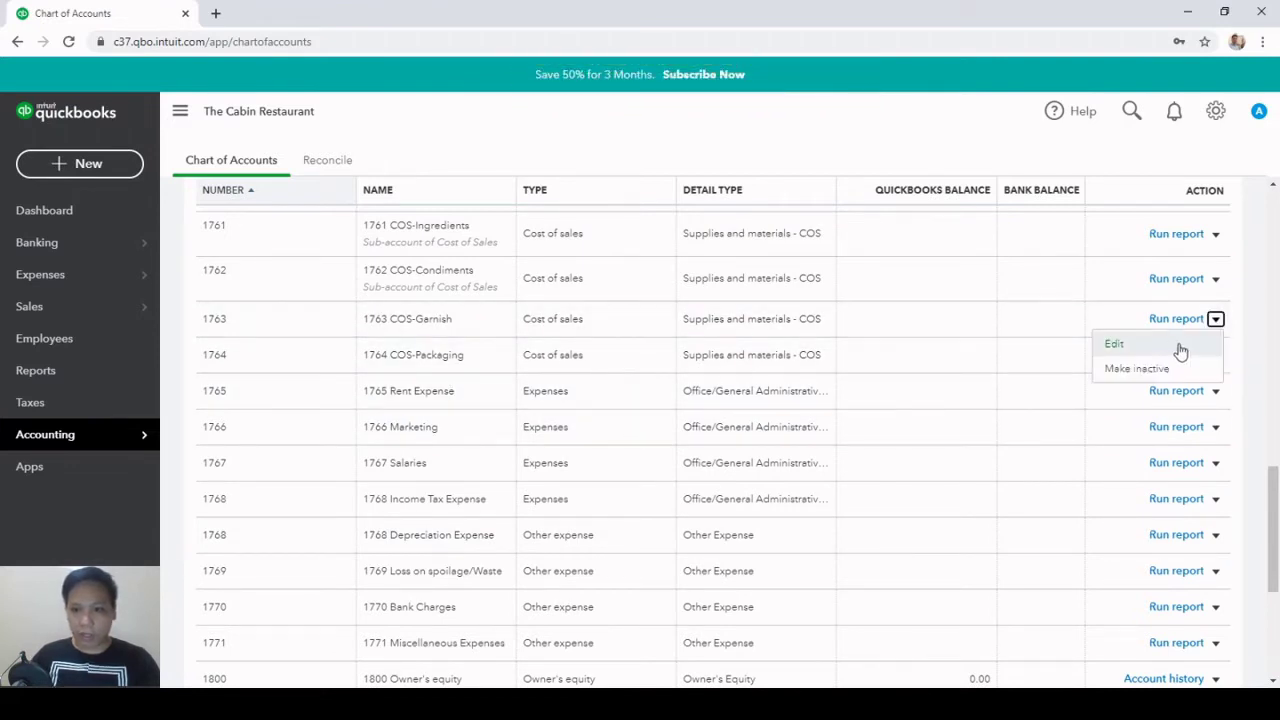
click(1165, 345)
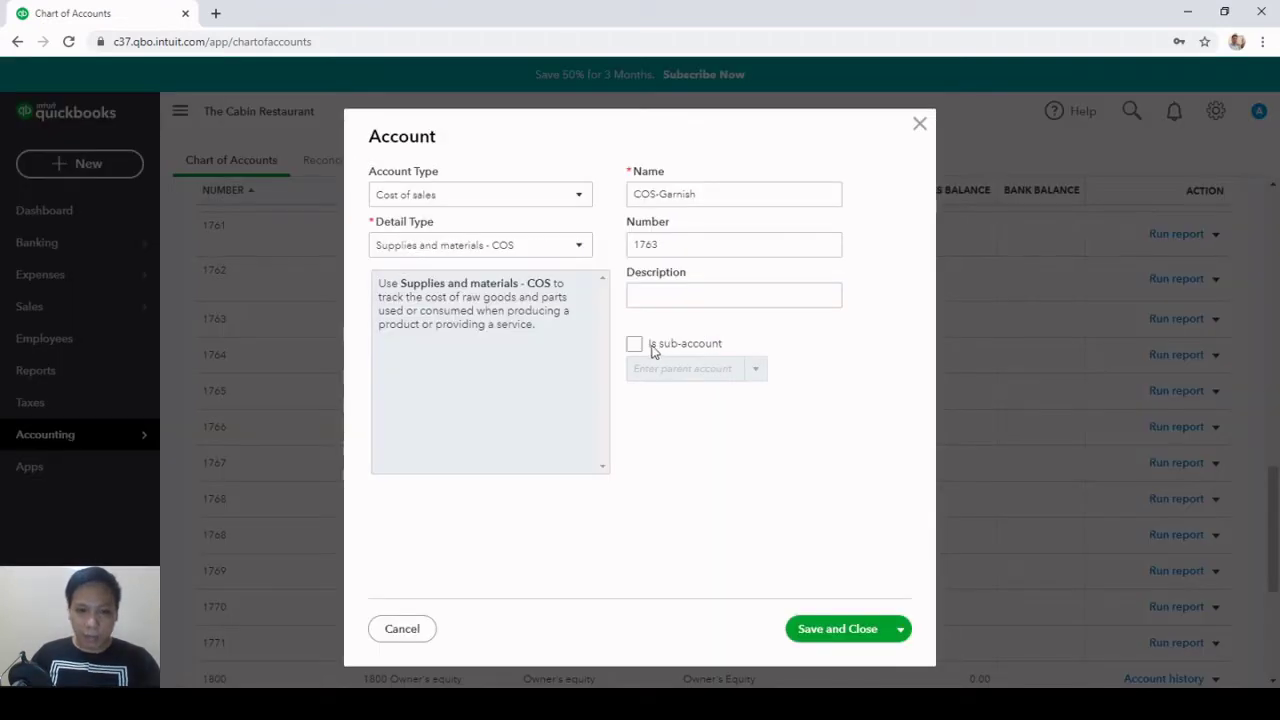
click(650, 347)
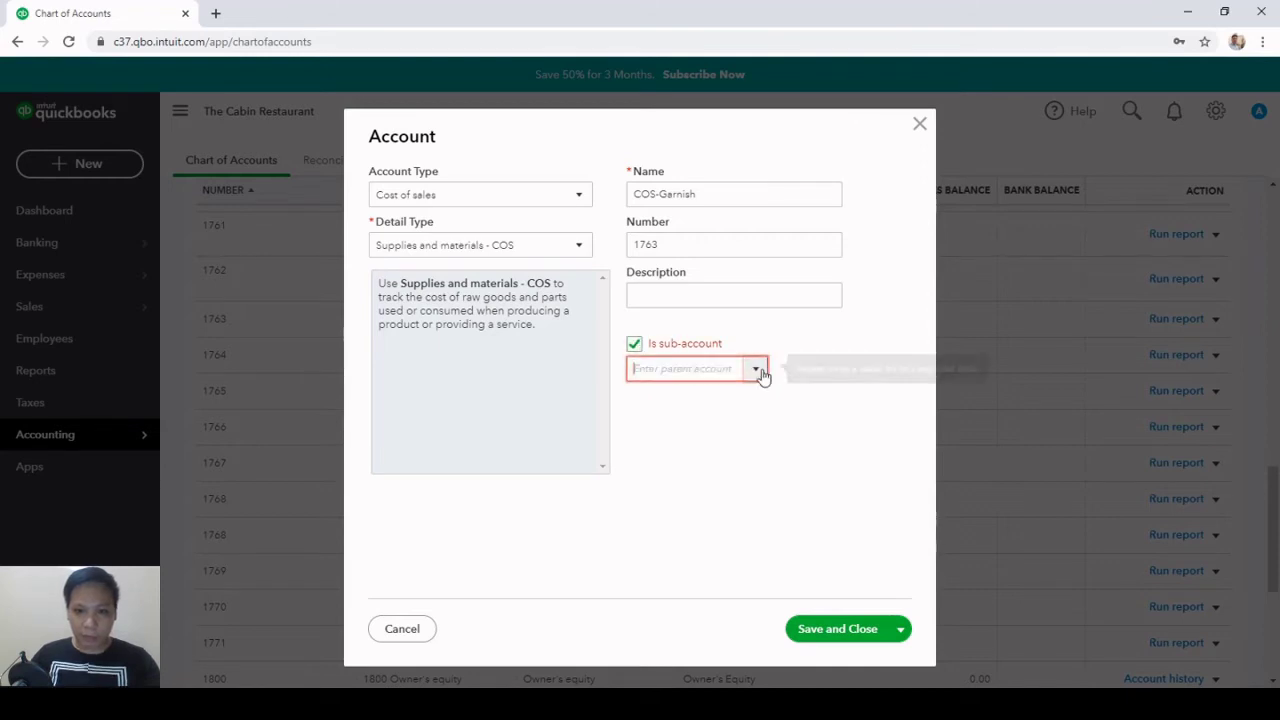
click(758, 369)
click(721, 509)
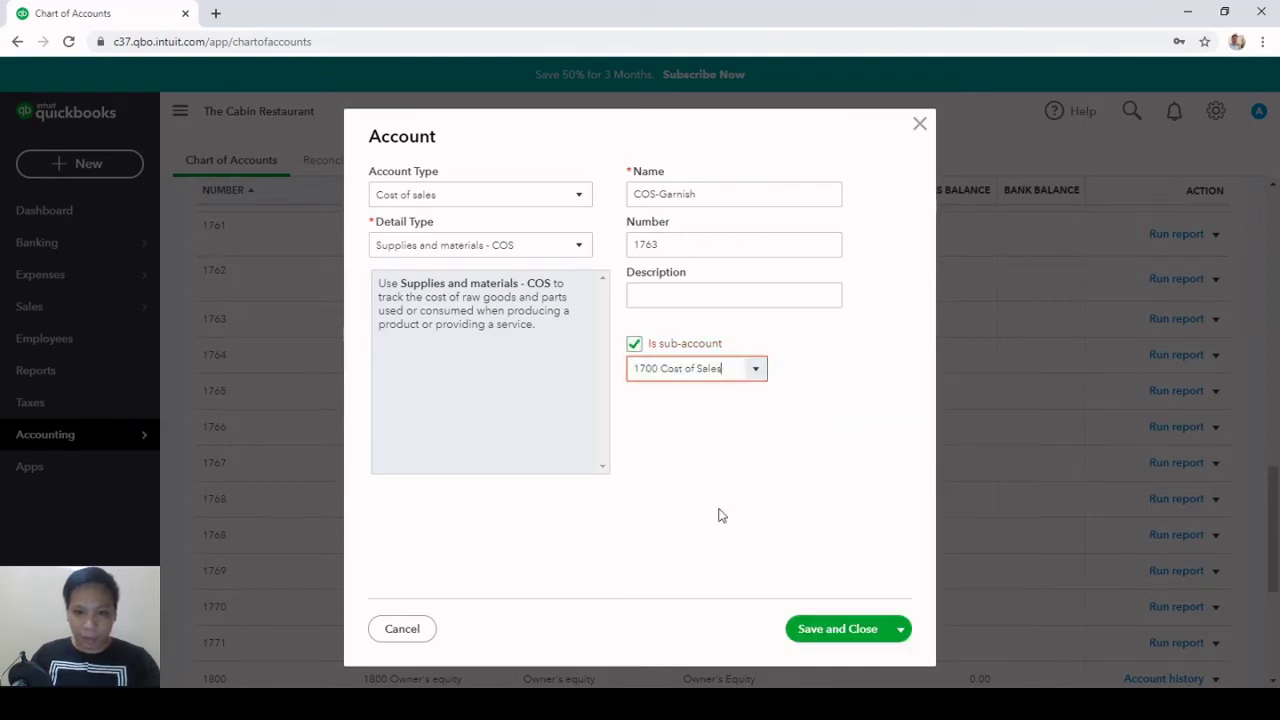
click(828, 630)
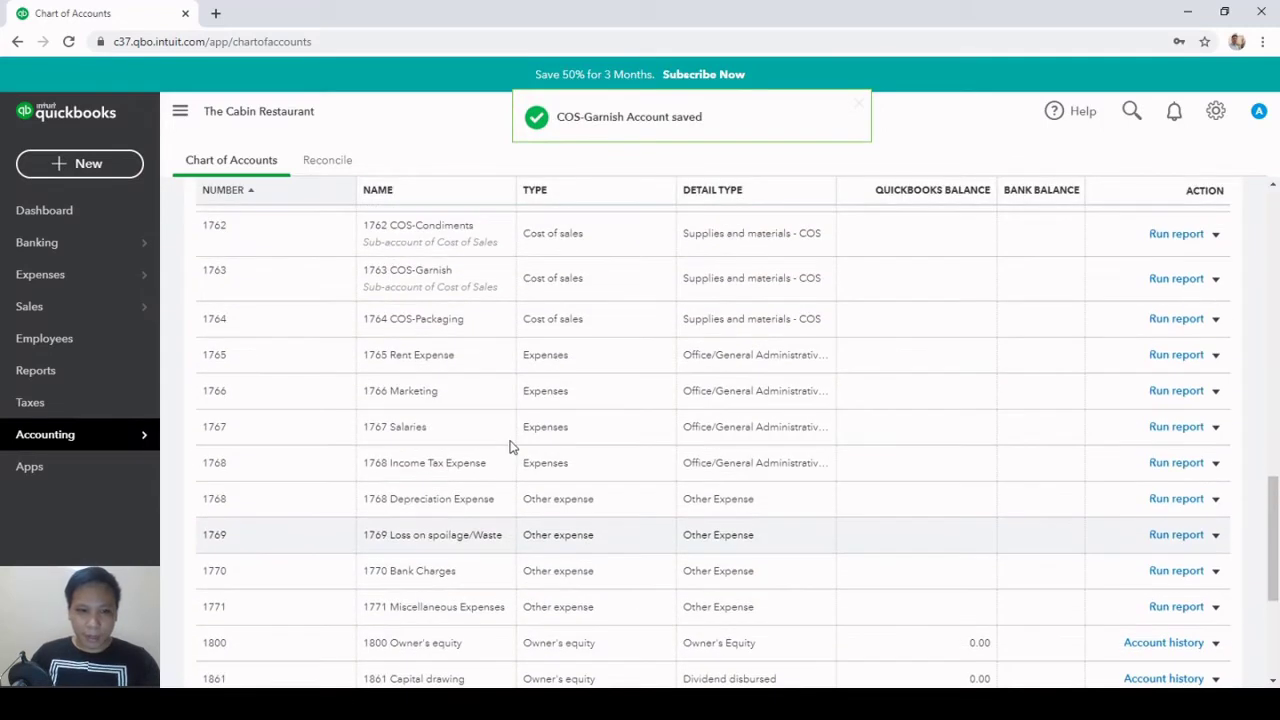
Make account 1764 COS-Packaging a sub-account of 1700 Cost of Sales and save it
scroll(483, 400, up, 1)
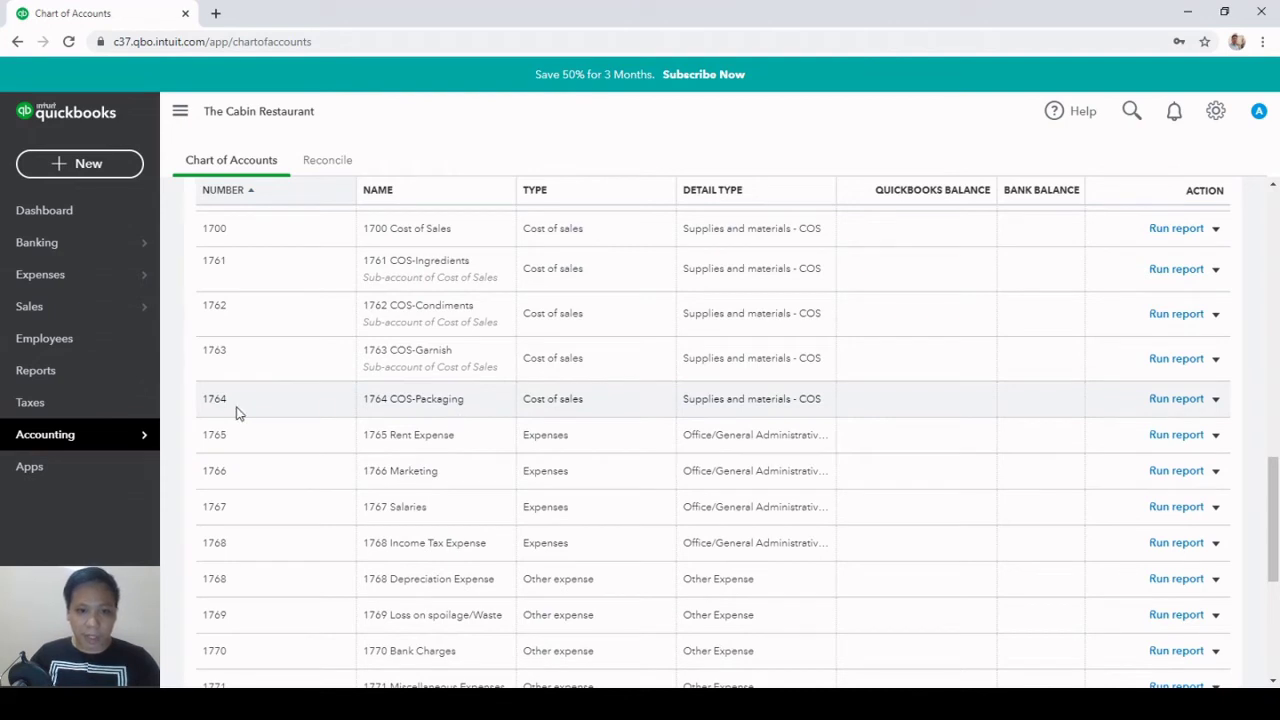
click(1215, 399)
click(1155, 430)
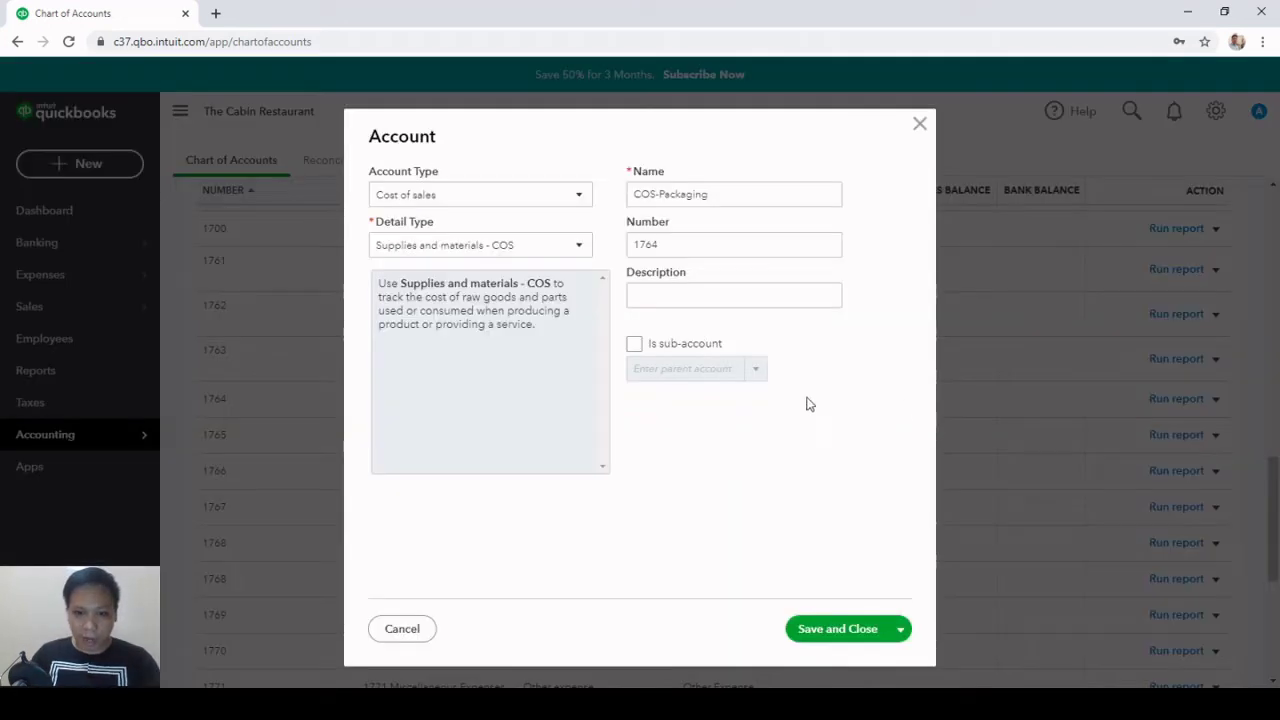
click(637, 347)
click(756, 369)
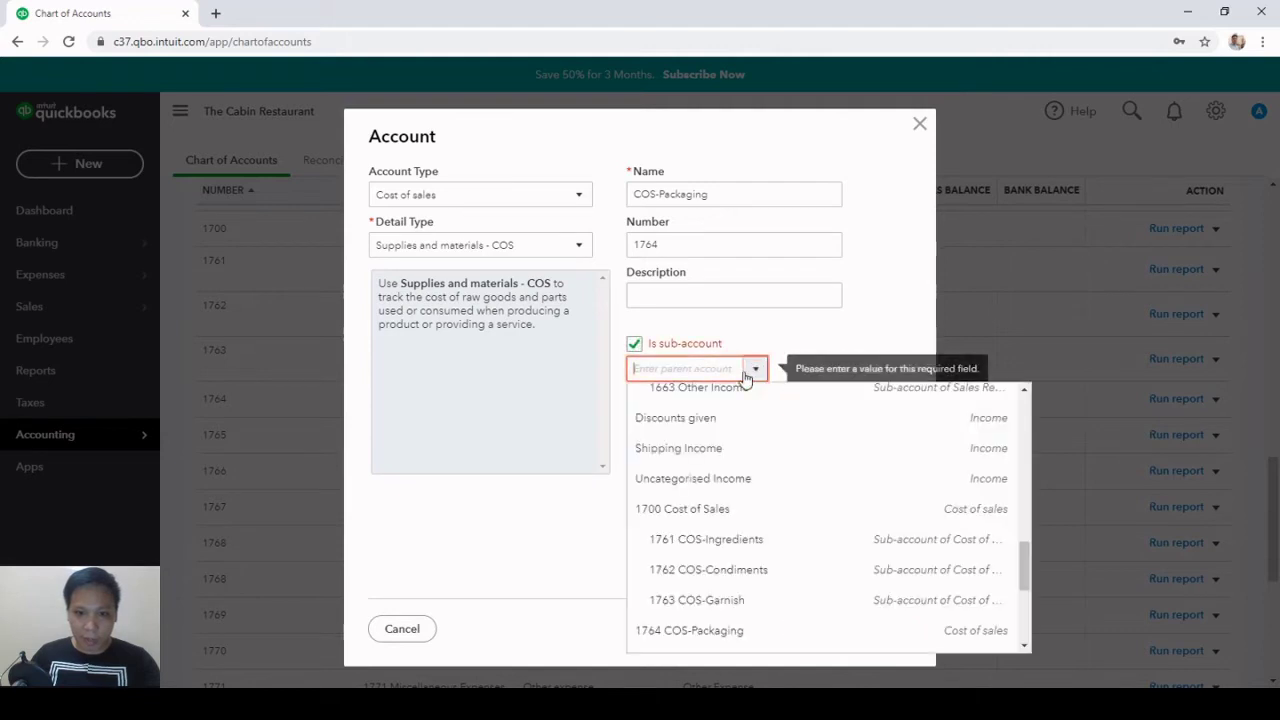
click(709, 509)
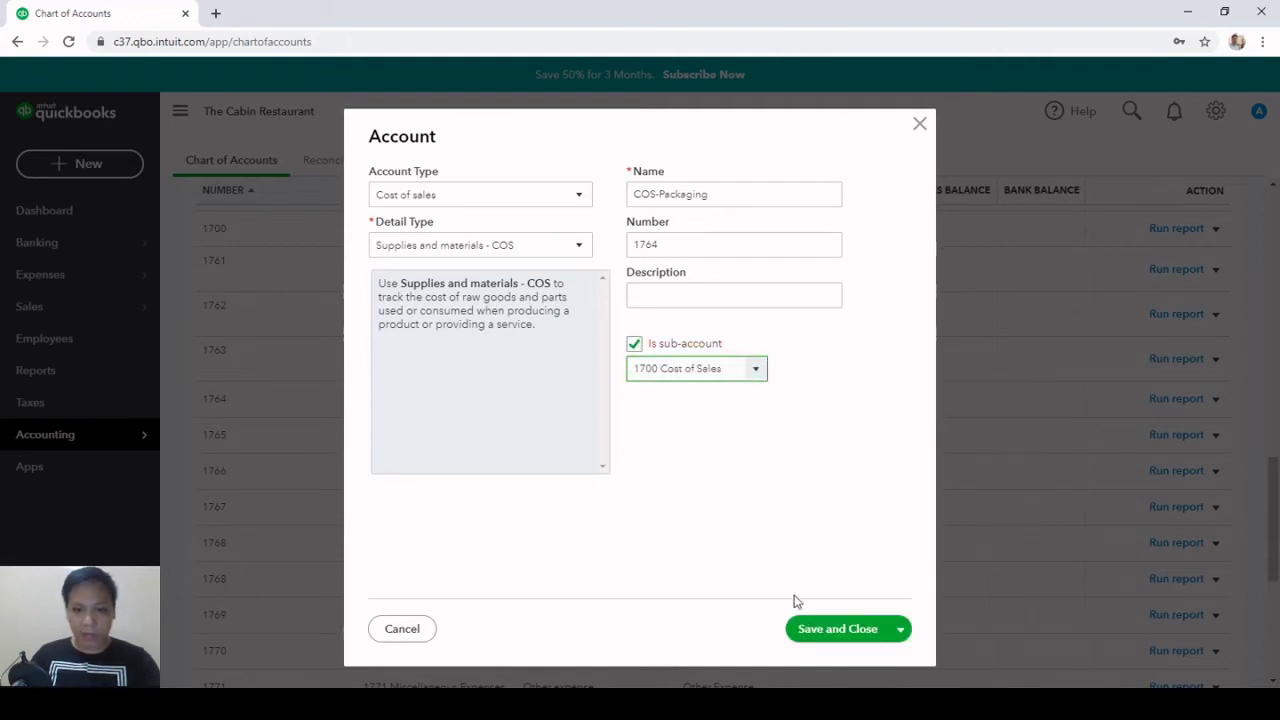
click(835, 629)
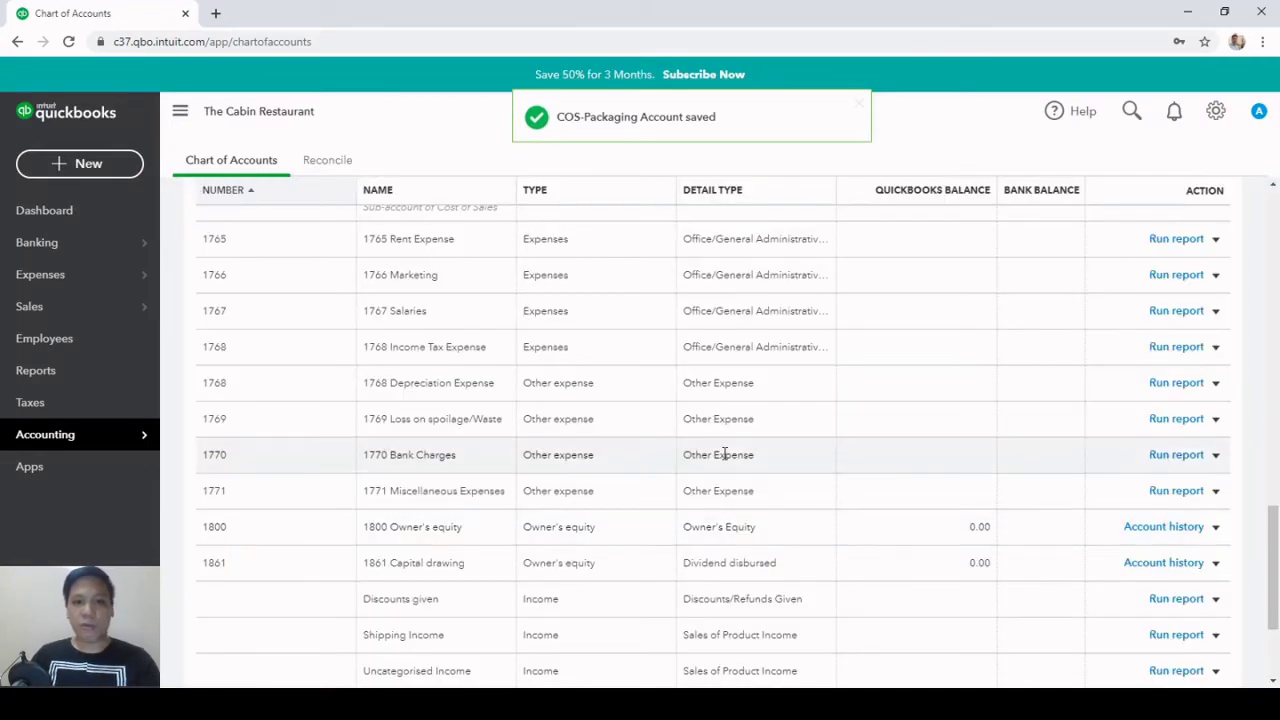
Switch to the inventory workbook in Excel and examine its Product Name, Type and Expense account columns
scroll(726, 459, up, 4)
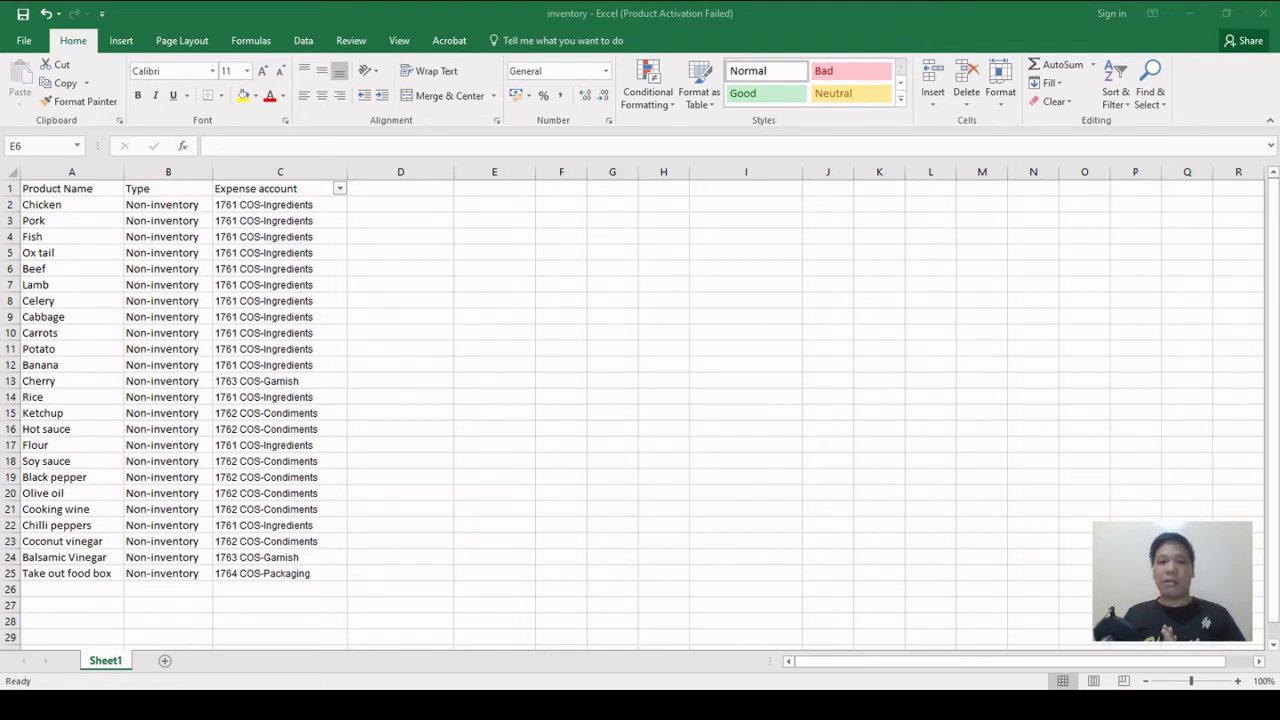
key(Left)
key(Left)
key(Left)
key(Left)
key(Up)
key(Up)
click(424, 679)
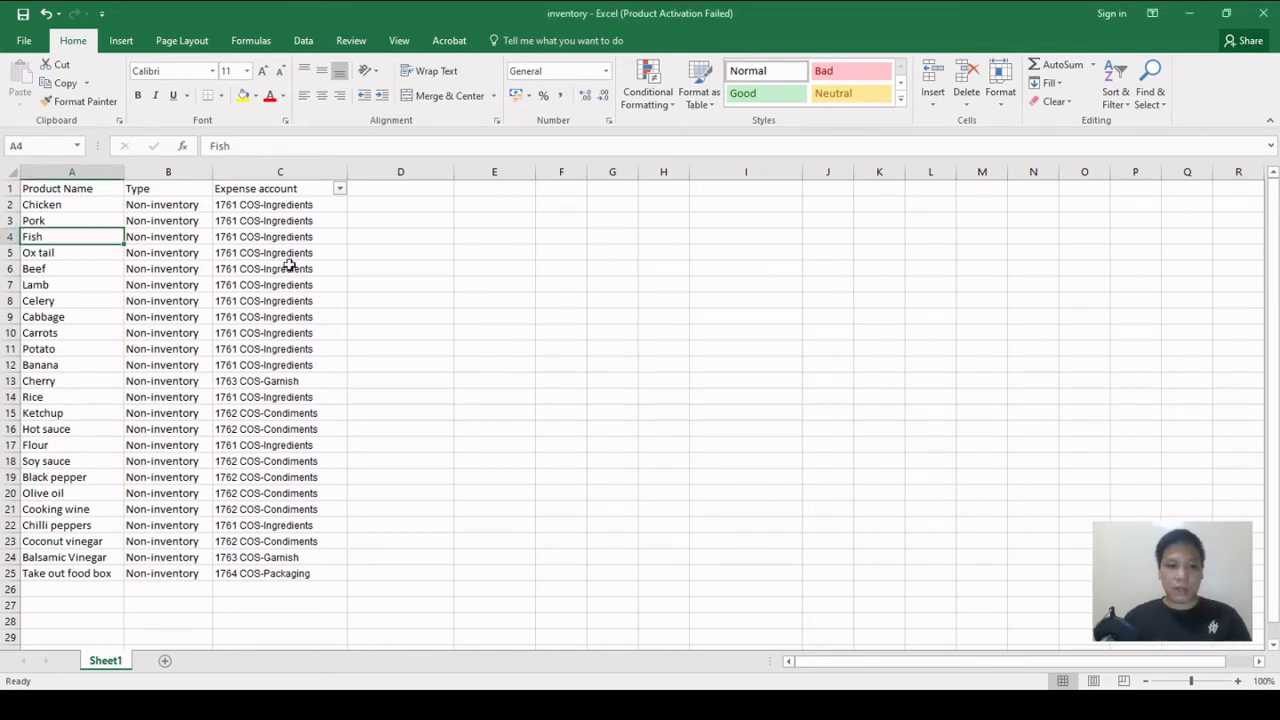
click(78, 171)
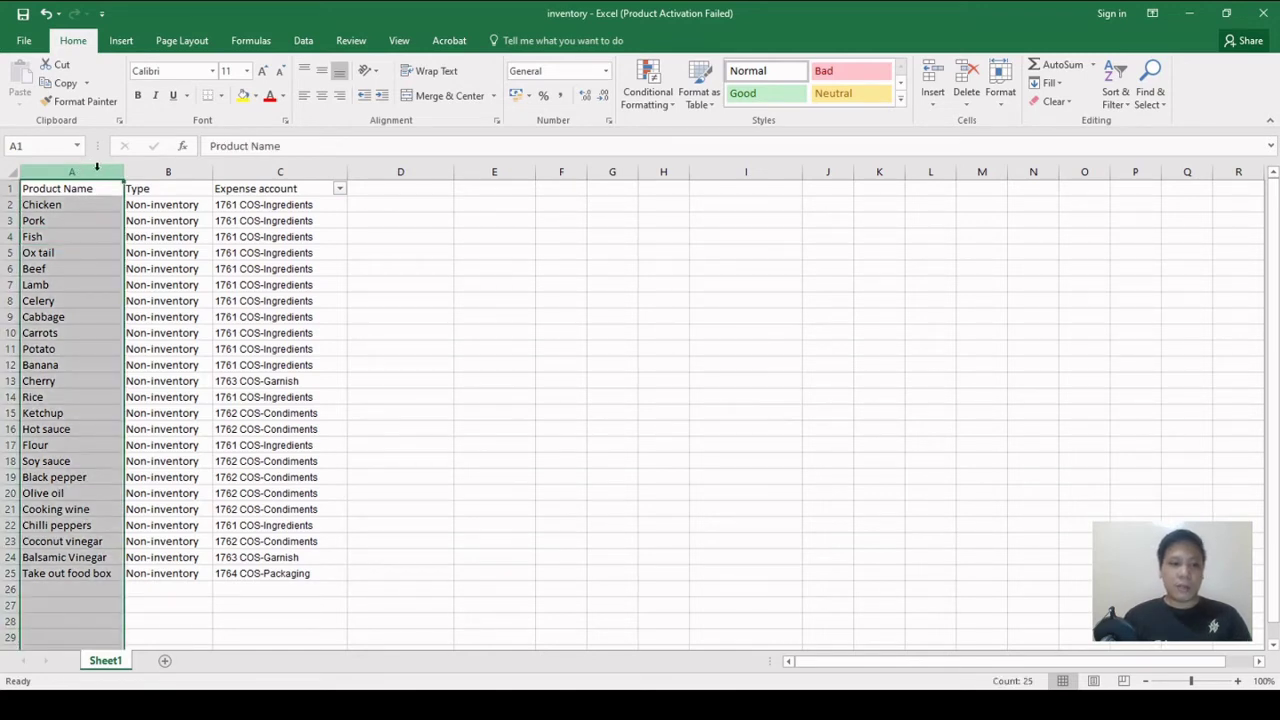
click(168, 171)
click(280, 171)
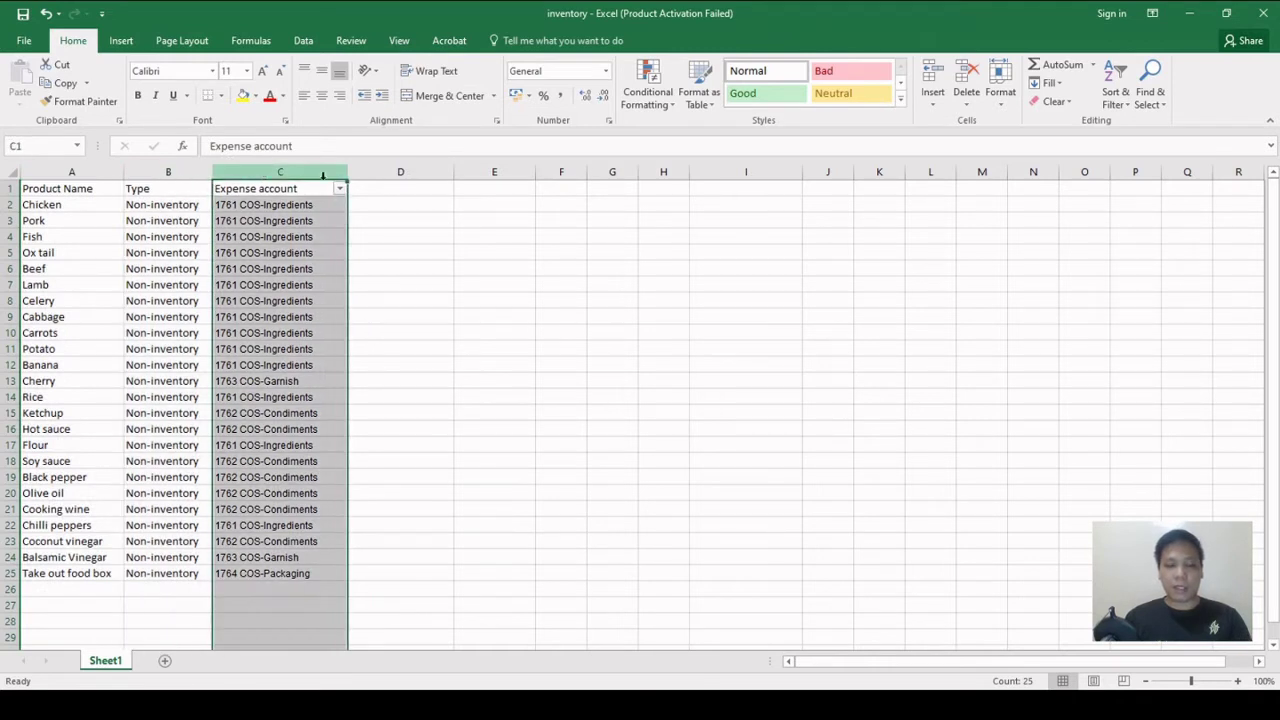
click(390, 208)
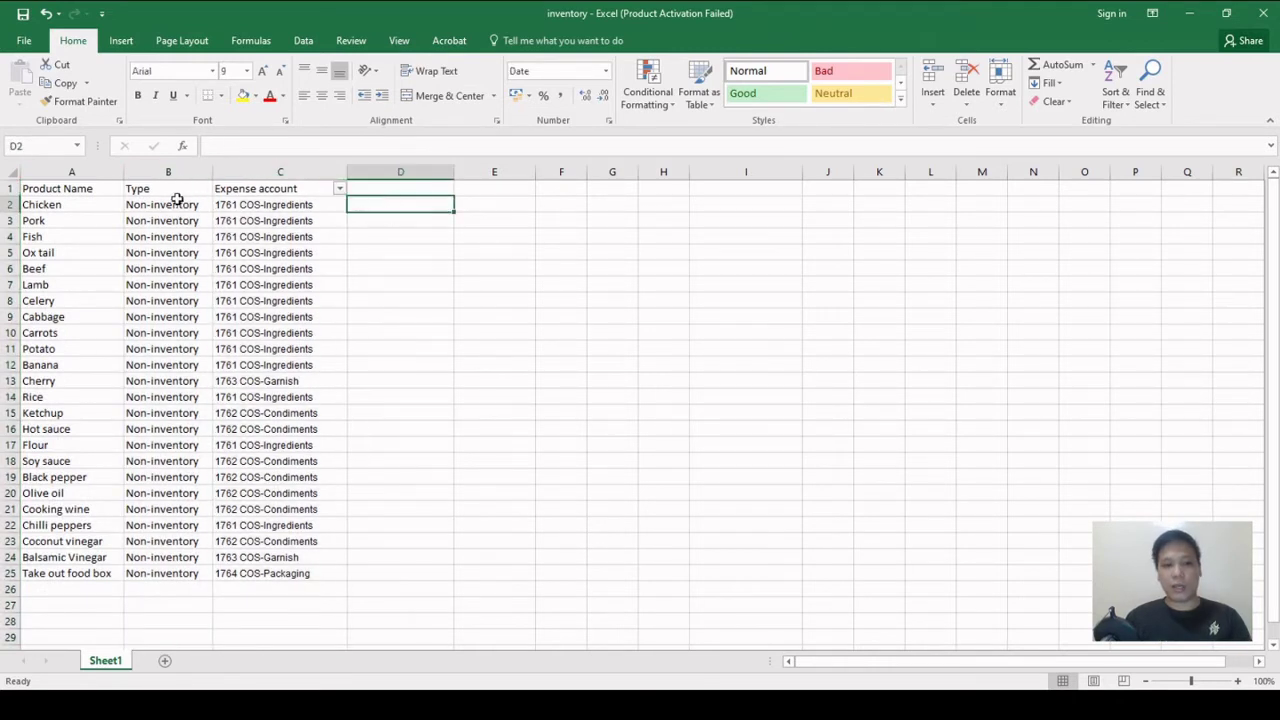
click(62, 204)
click(60, 220)
click(59, 236)
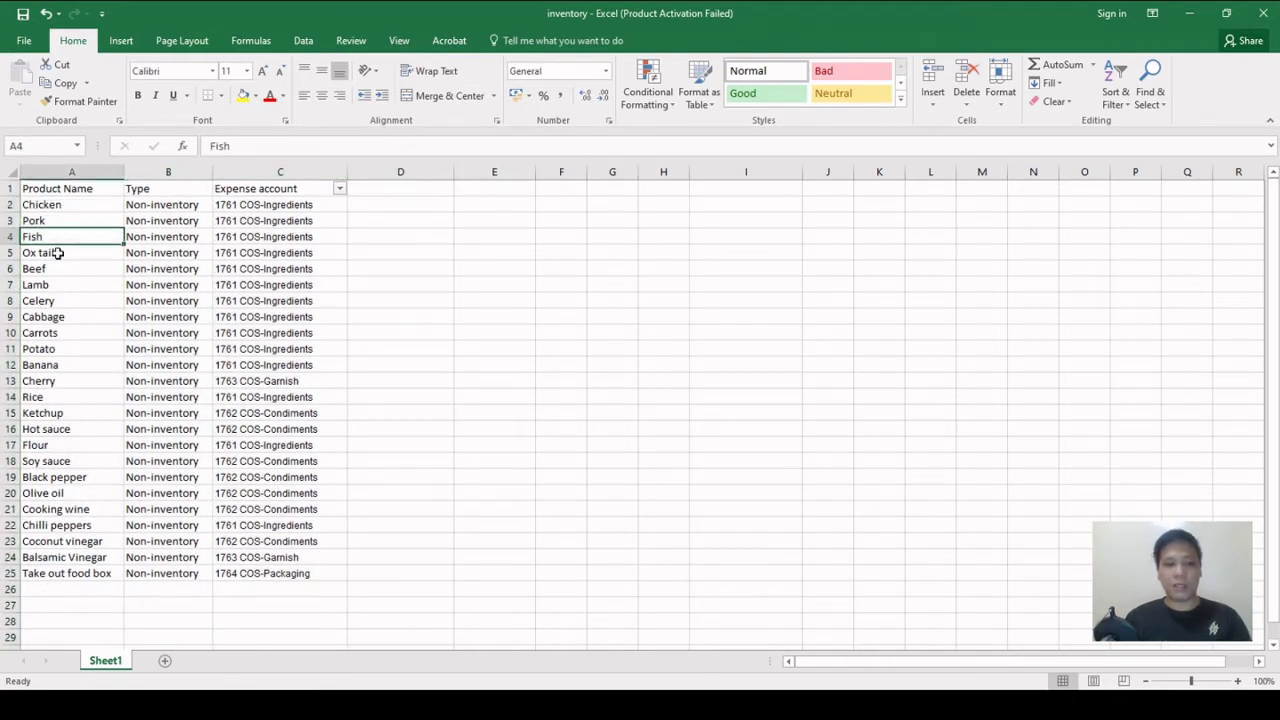
click(56, 252)
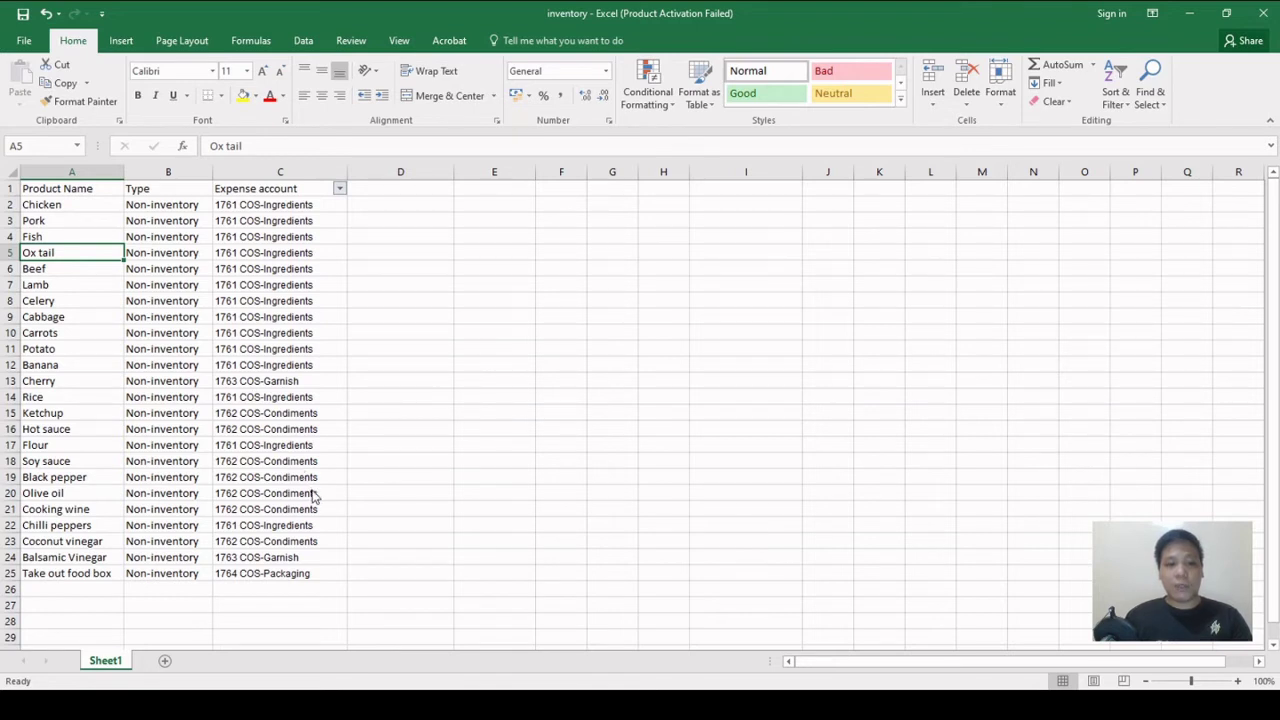
Filter the Expense account column to 1761 COS-Ingredients and review each product assigned to it
drag(89, 200, 90, 573)
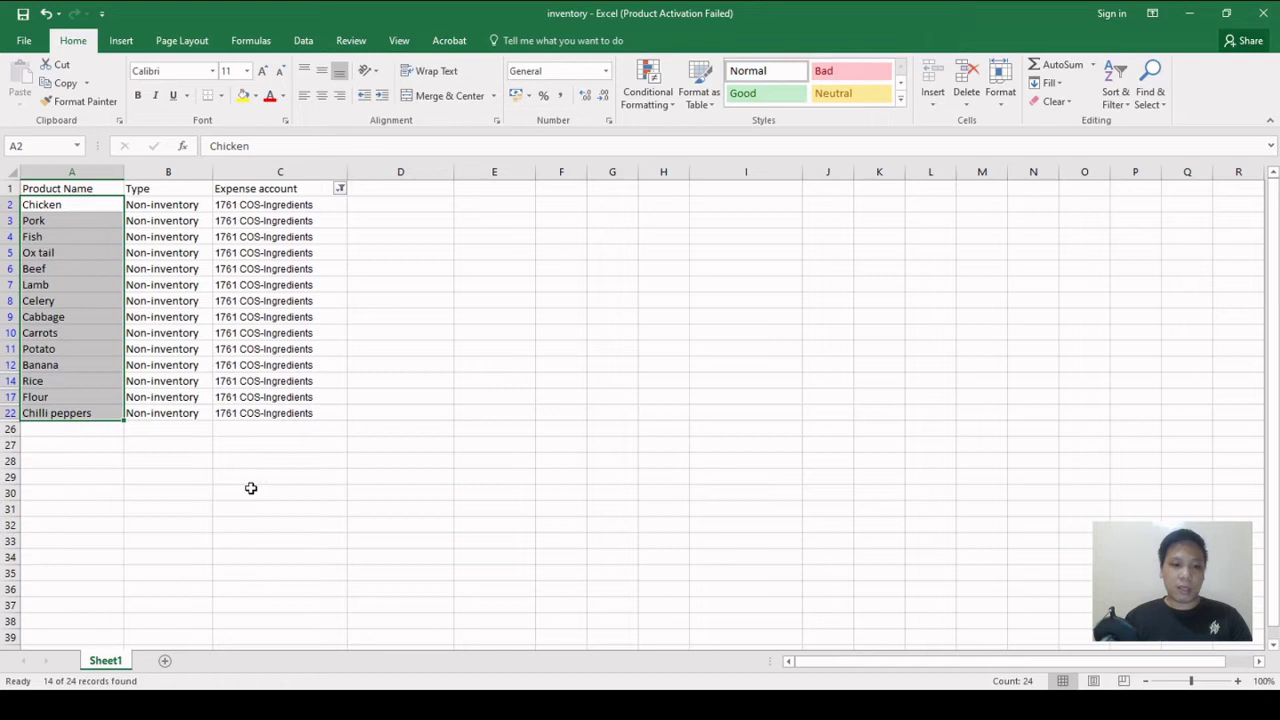
click(176, 297)
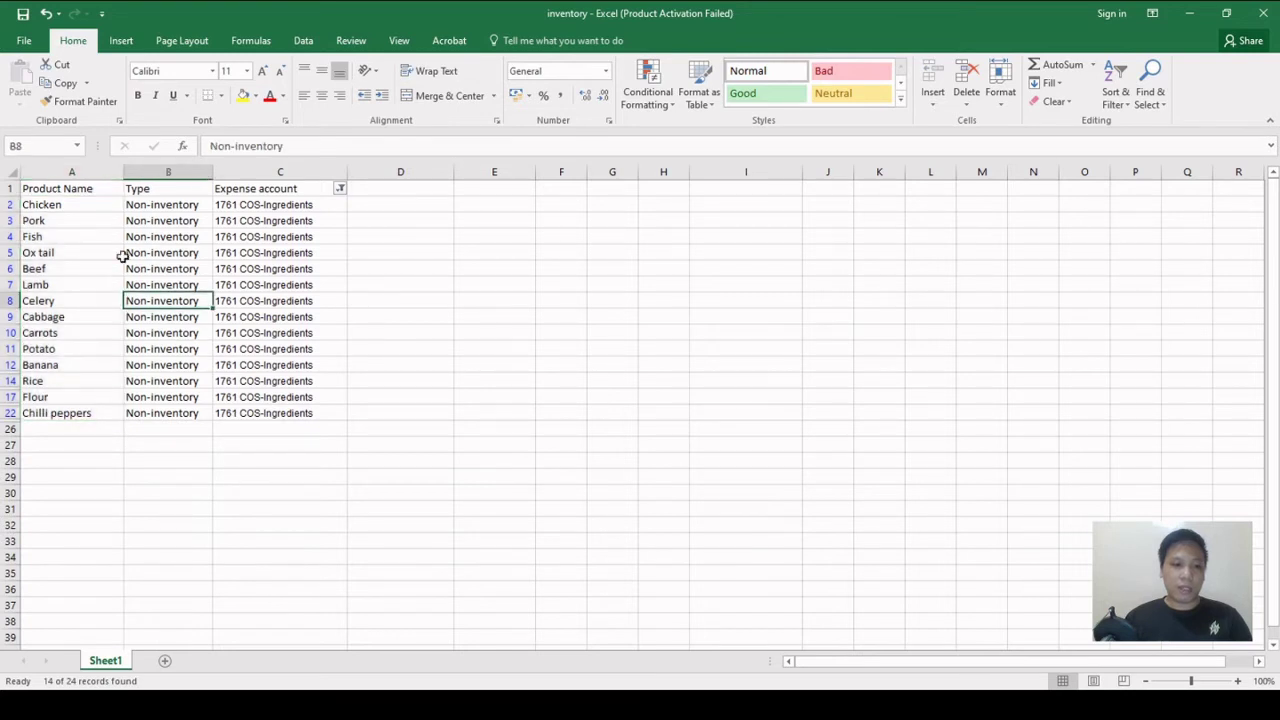
click(79, 203)
key(Down)
key(Down)
key(Down)
click(68, 204)
click(66, 220)
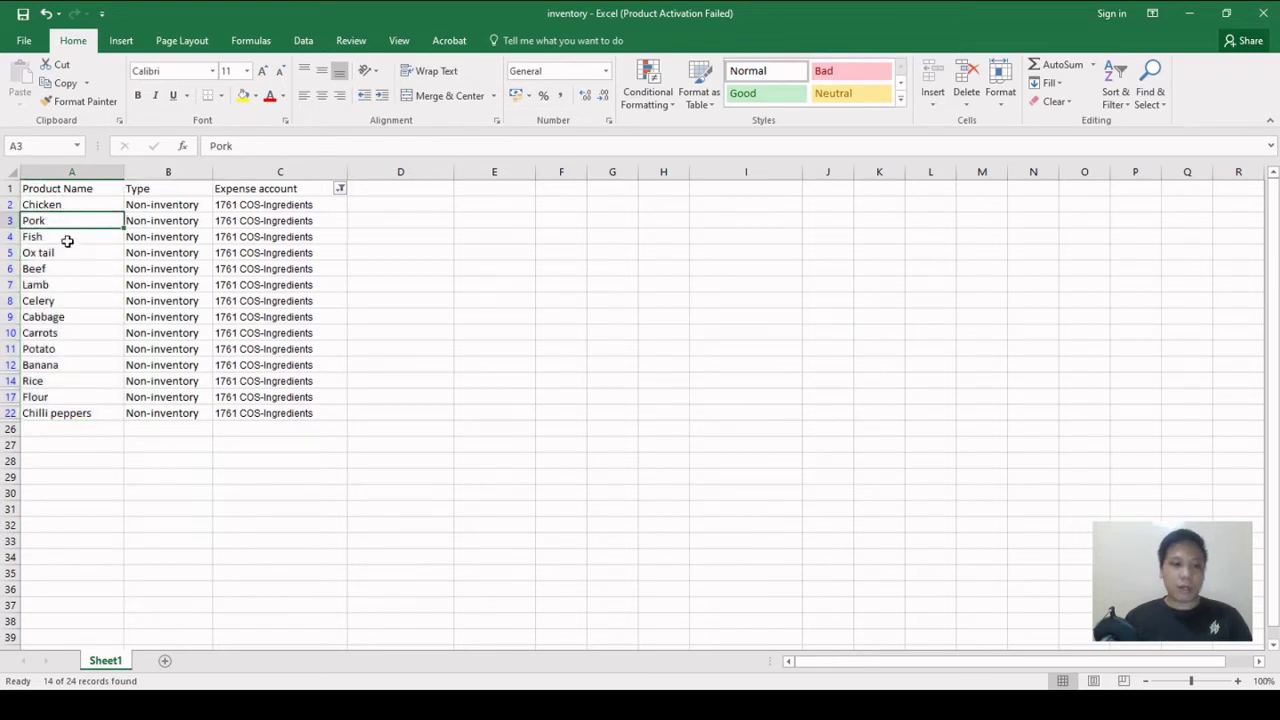
click(68, 238)
click(70, 253)
click(71, 269)
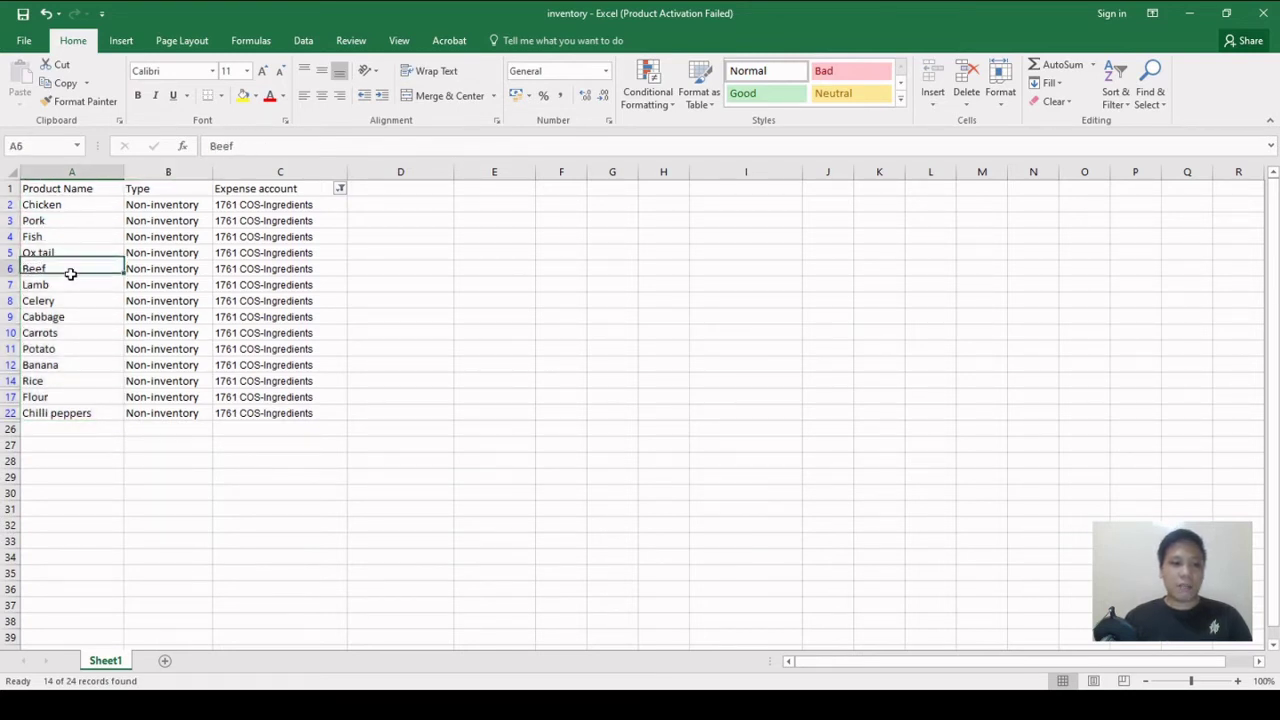
click(72, 285)
click(74, 301)
click(80, 317)
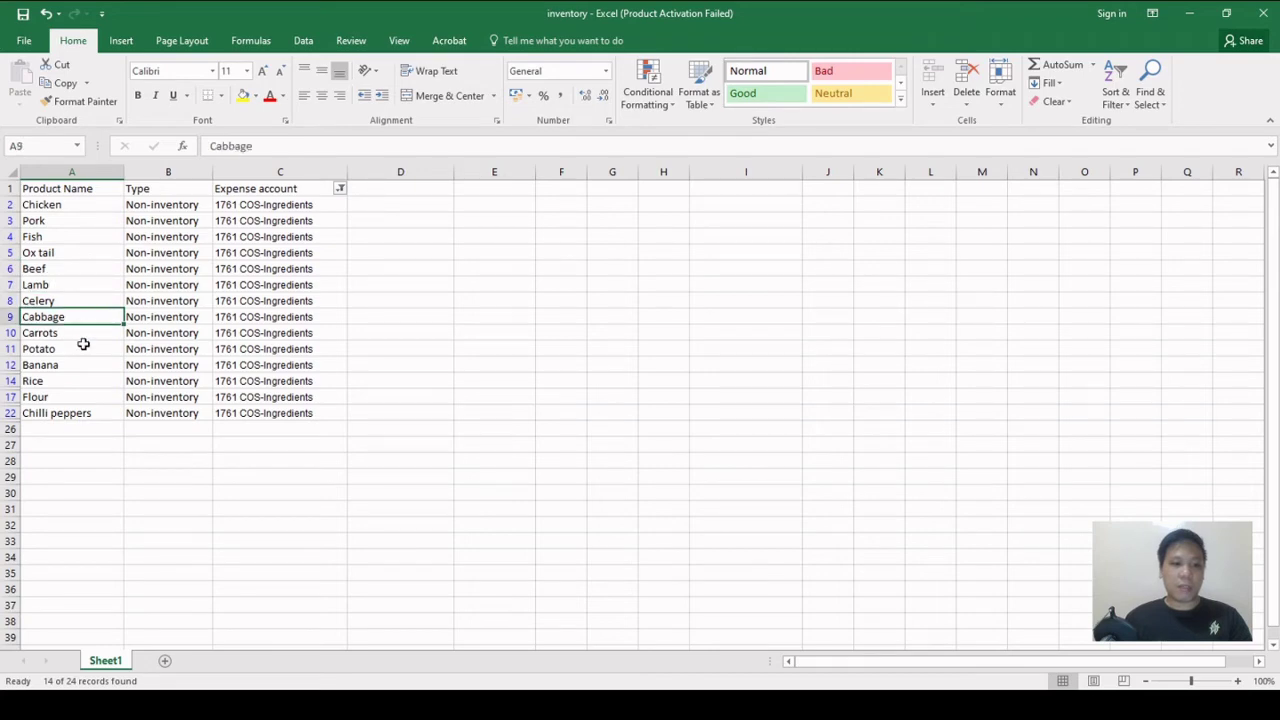
click(80, 334)
click(76, 349)
click(74, 365)
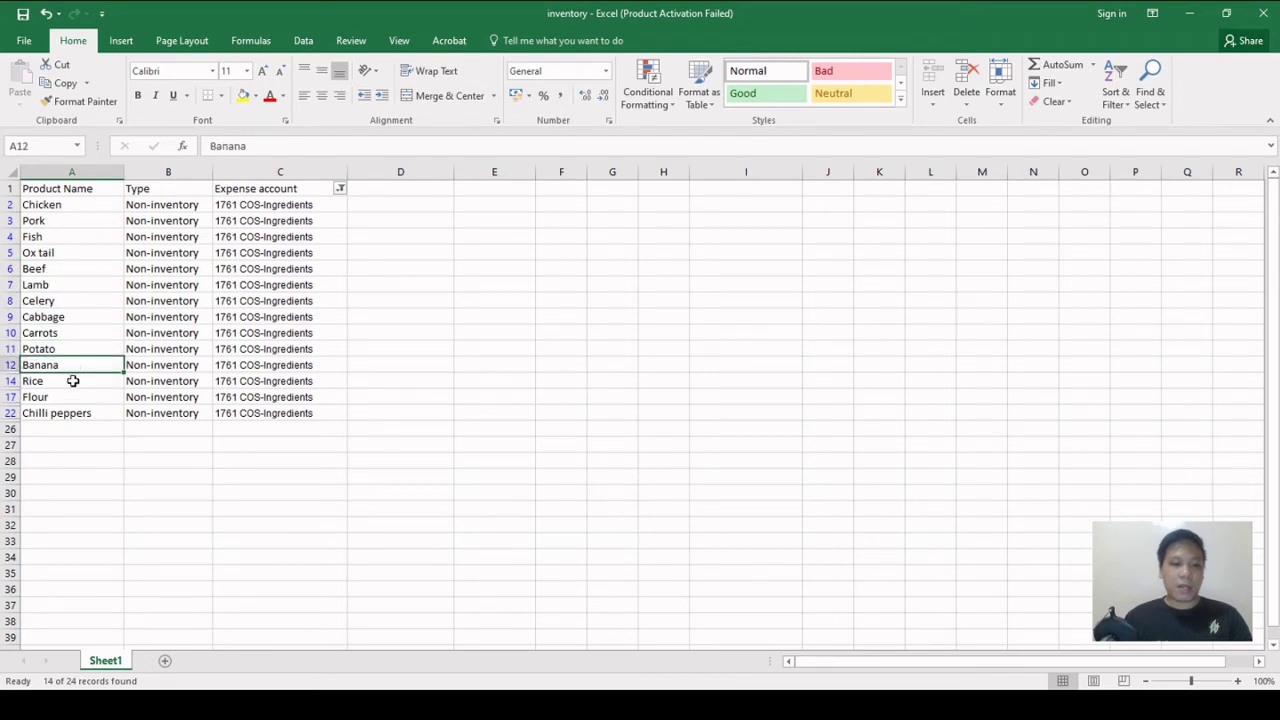
click(72, 382)
click(72, 397)
click(86, 412)
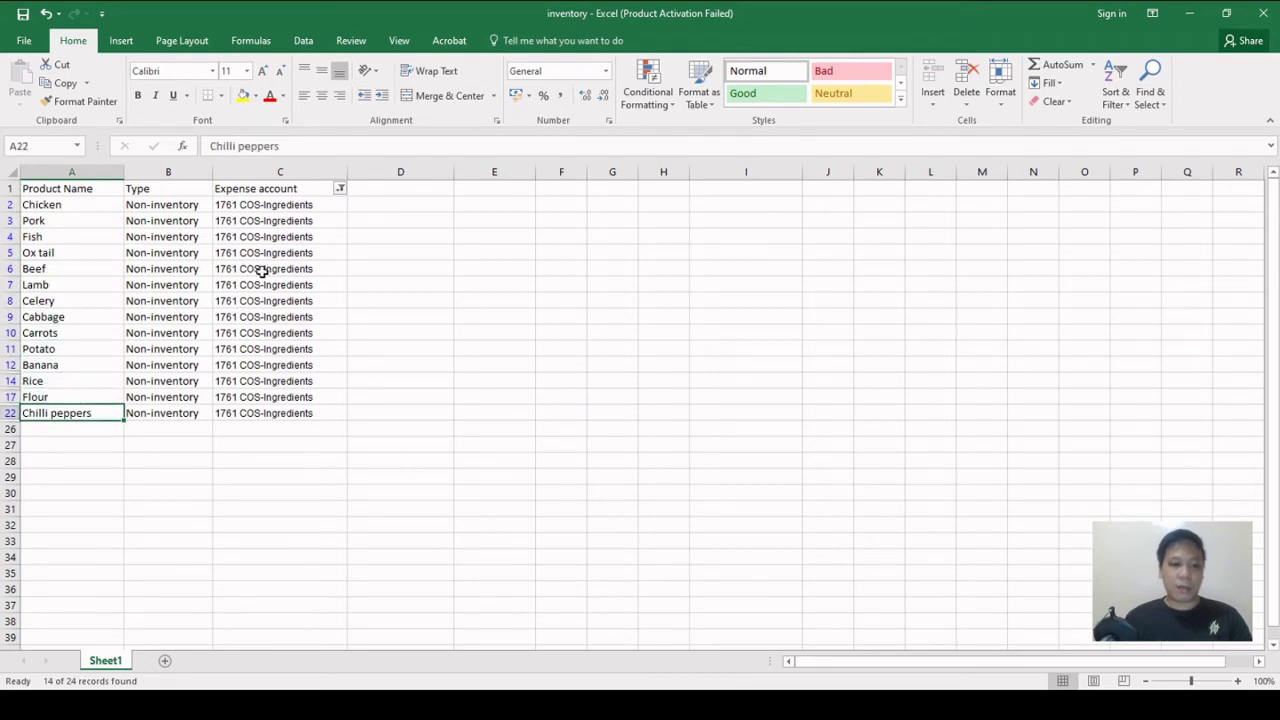
click(96, 204)
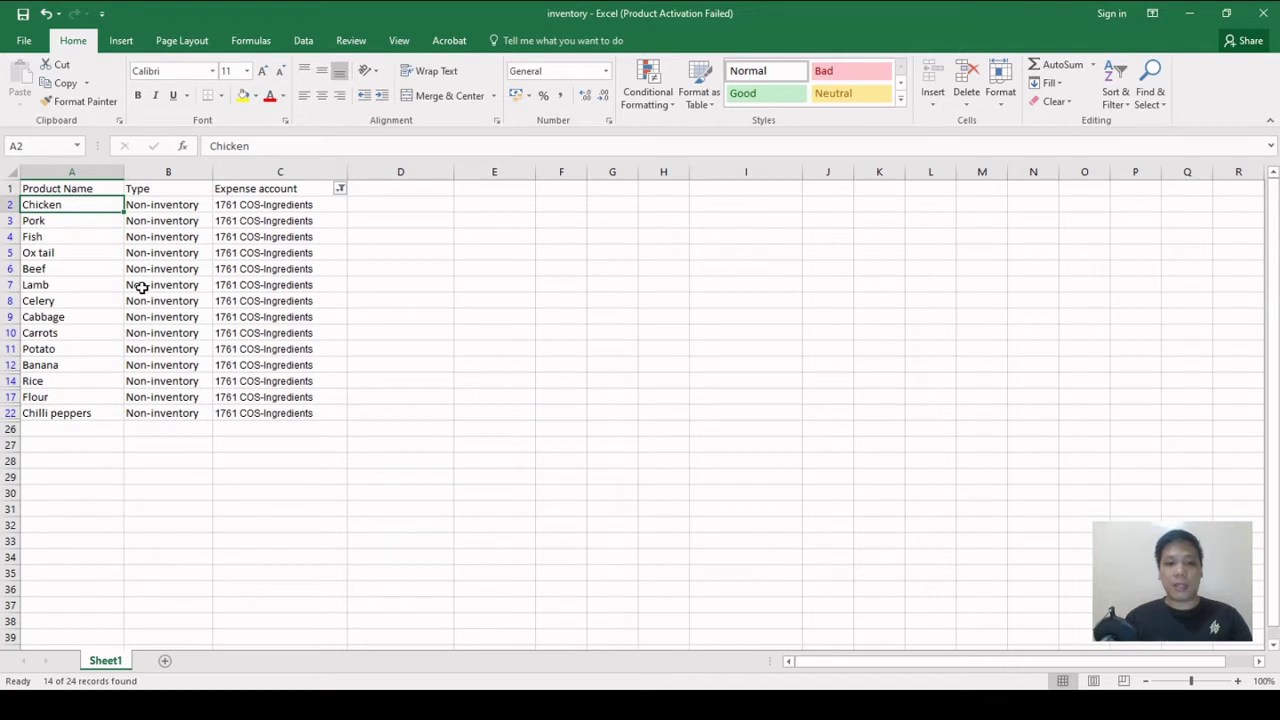
Filter the Expense account column to 1762 COS-Condiments and review each product assigned to it
click(290, 205)
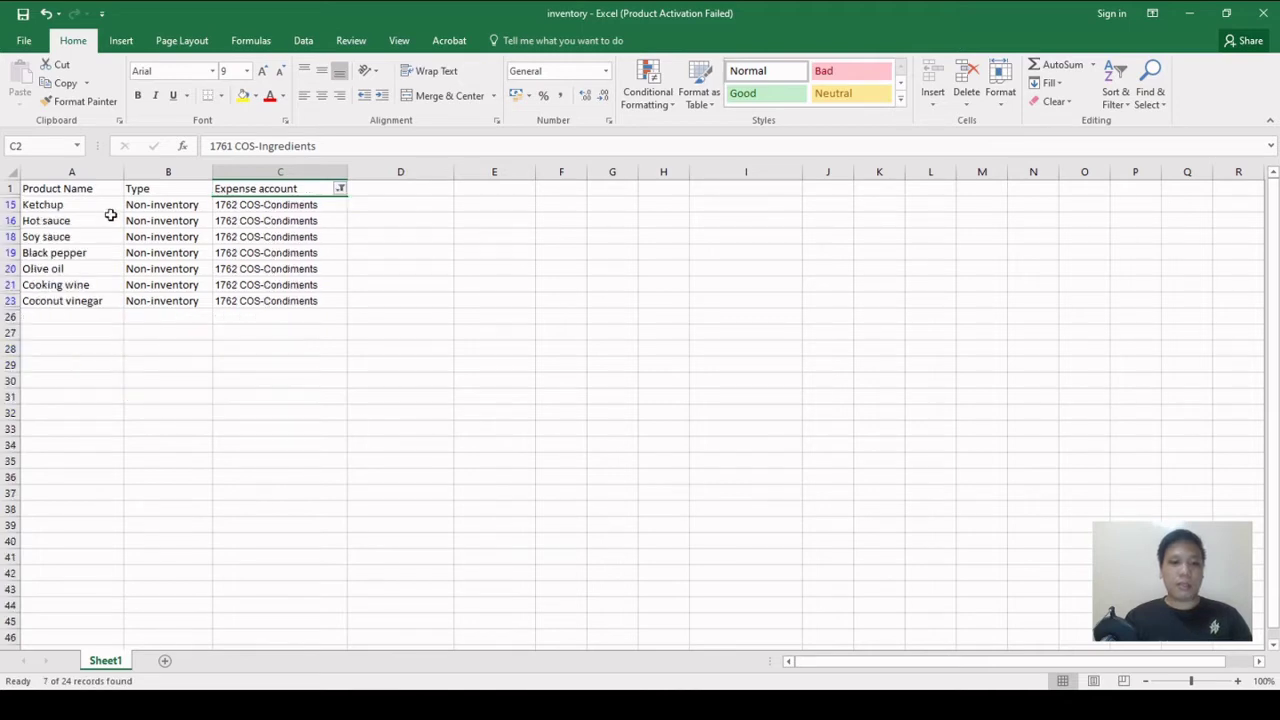
click(94, 204)
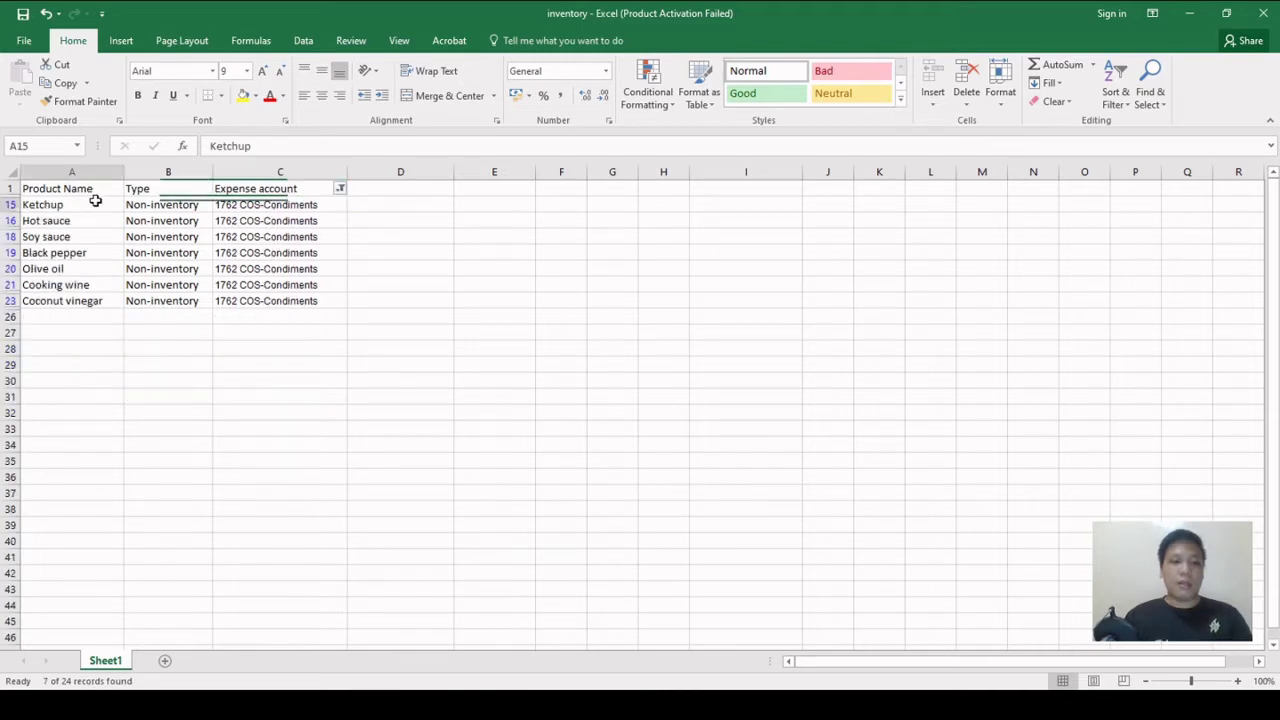
click(86, 222)
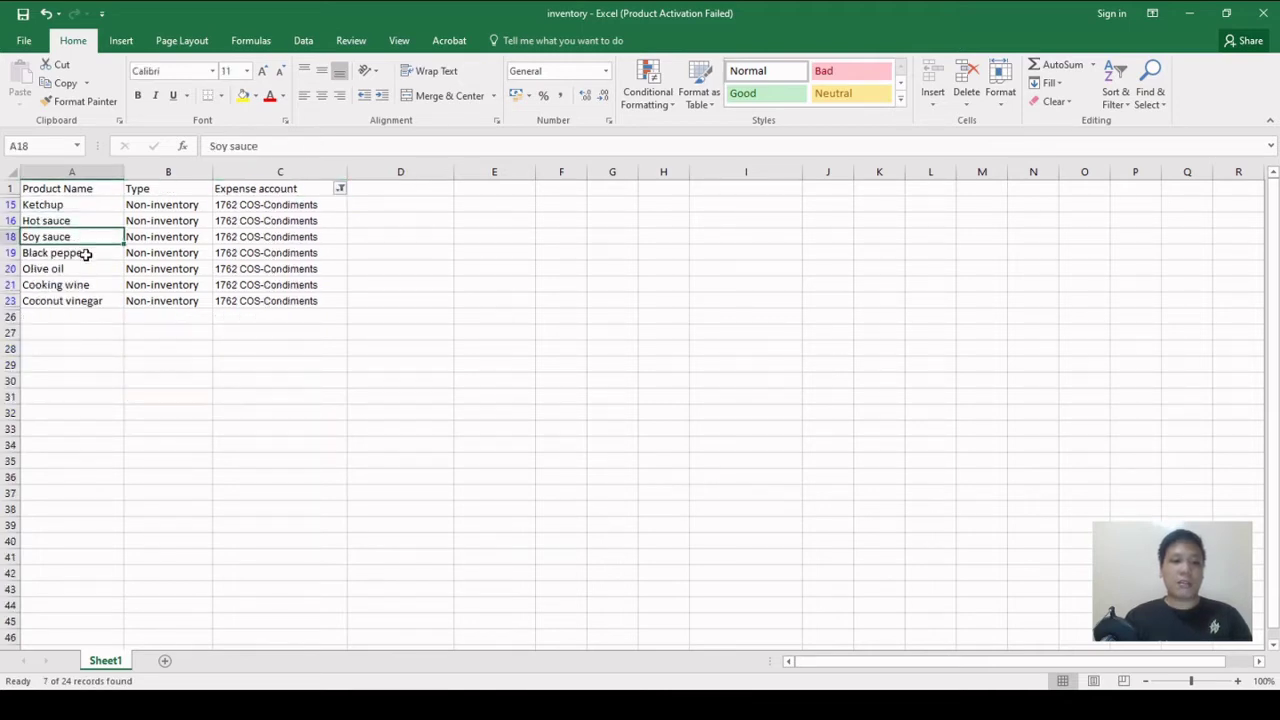
click(86, 254)
click(92, 270)
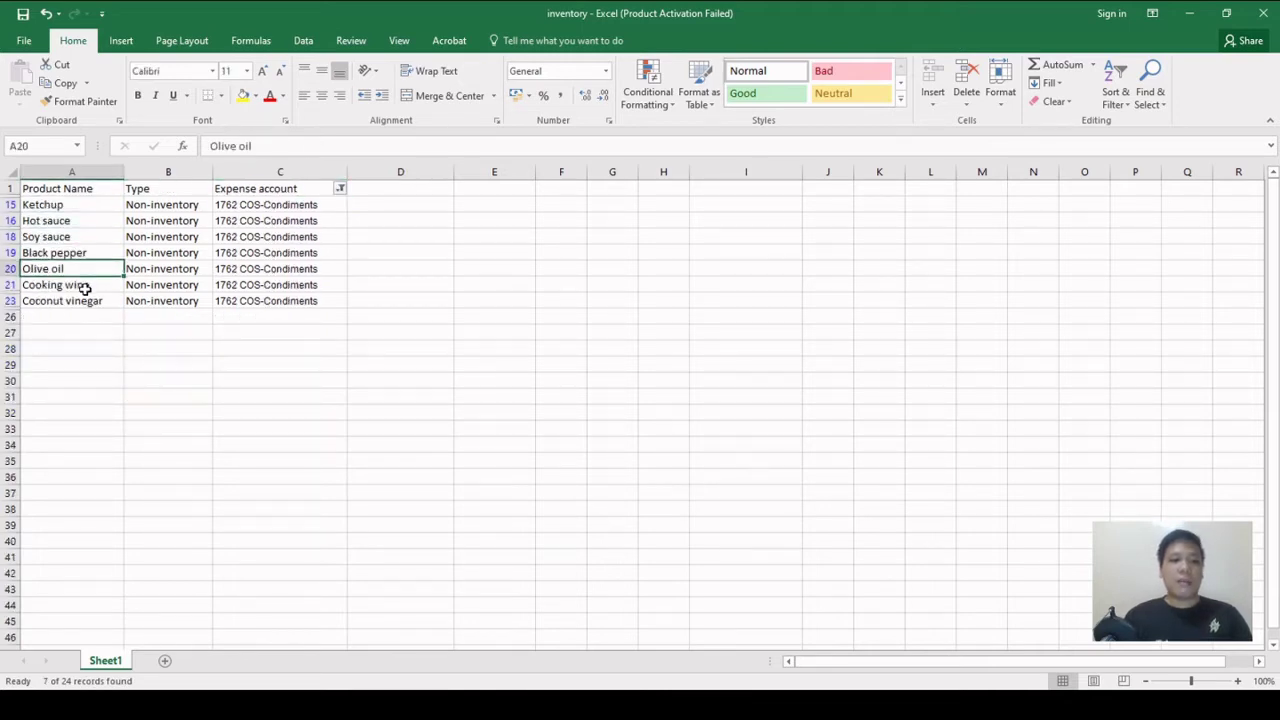
click(87, 286)
click(95, 304)
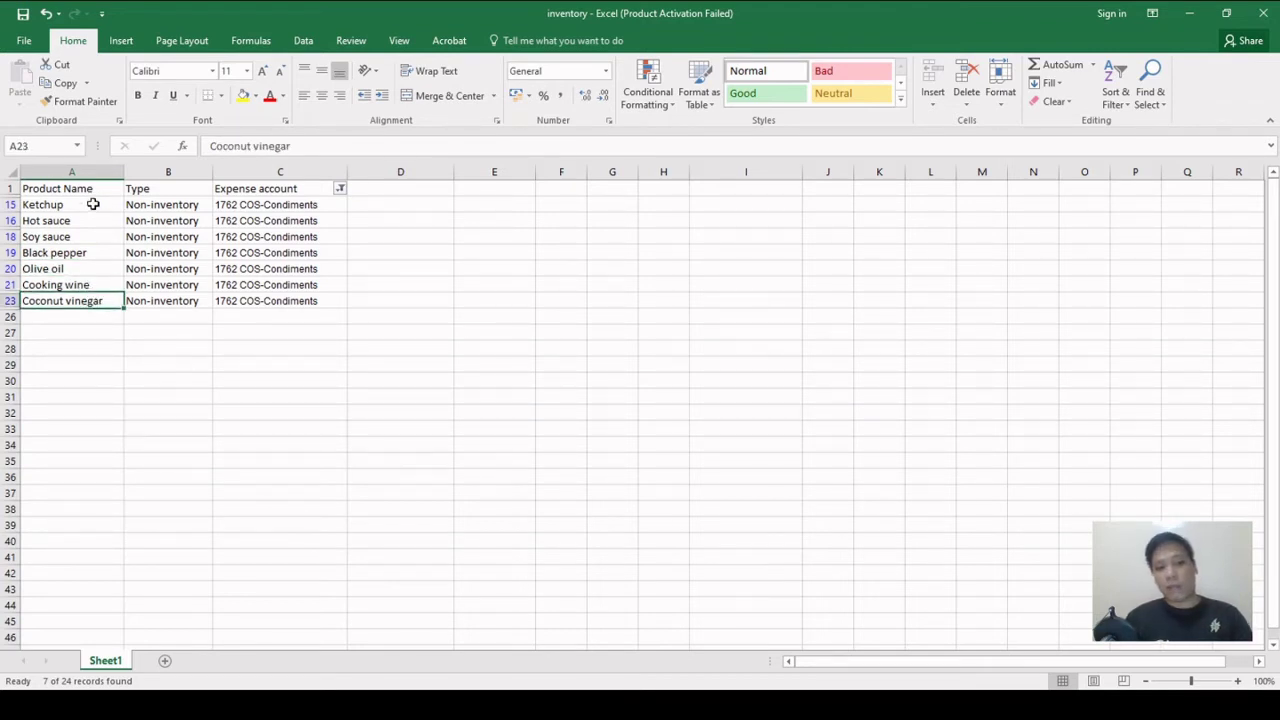
drag(92, 204, 97, 300)
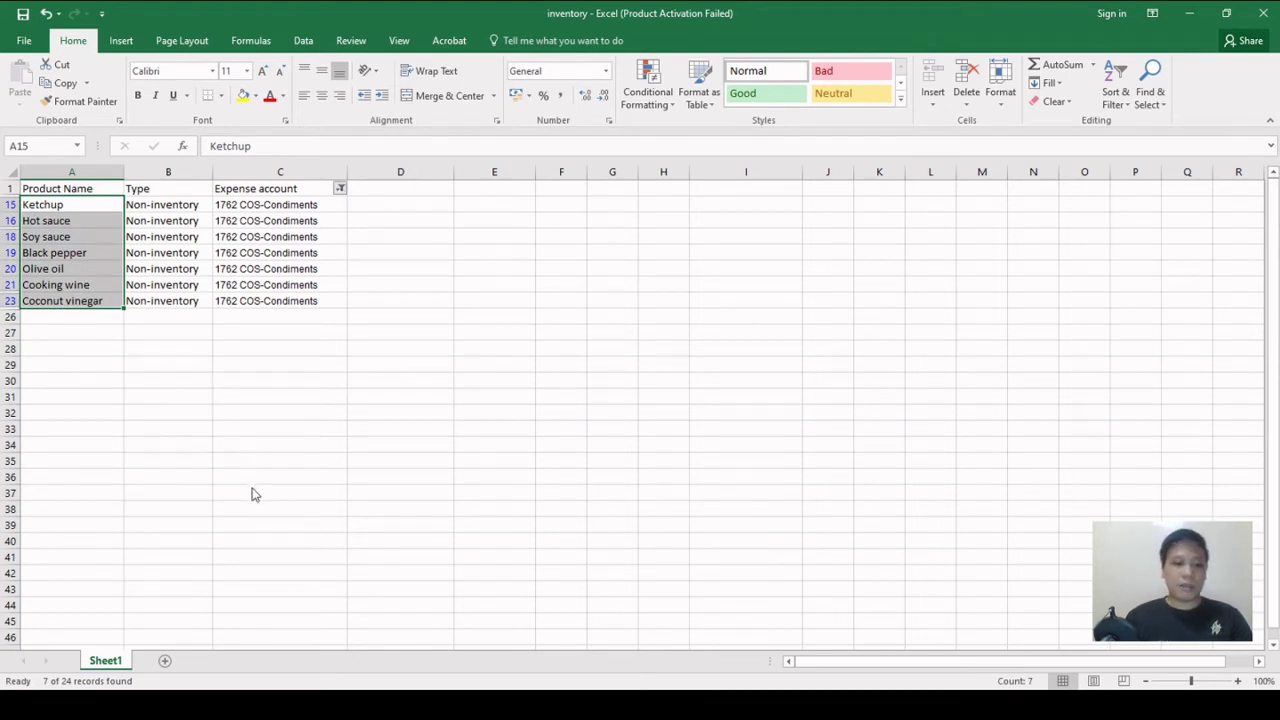
Filter the Expense account column to 1763 COS-Garnish and 1764 COS-Packaging in turn, reviewing the products under each
click(67, 205)
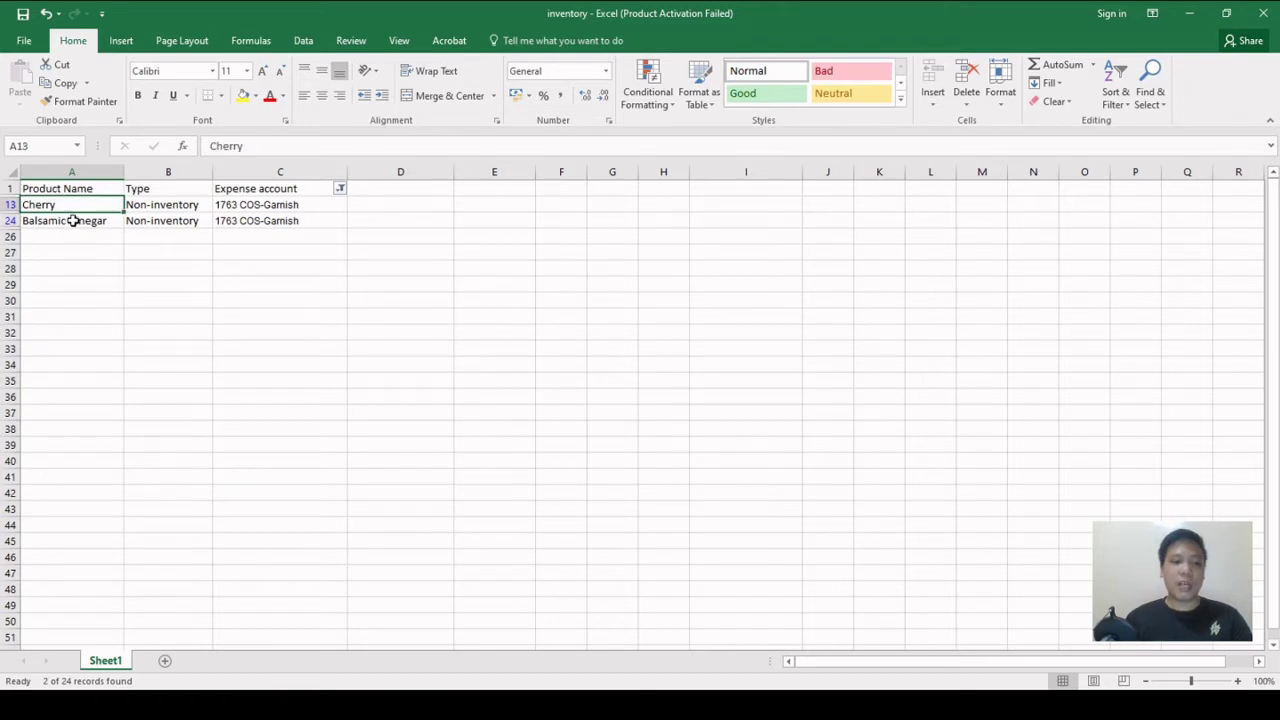
click(71, 222)
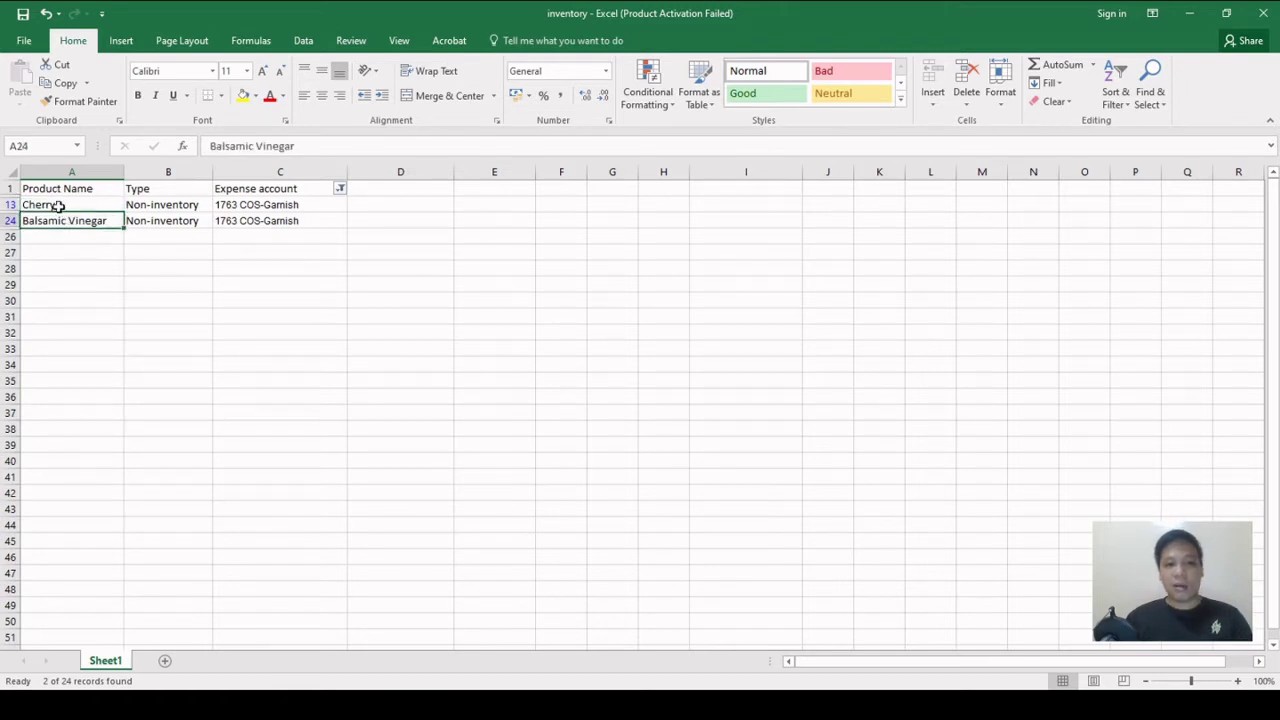
click(265, 205)
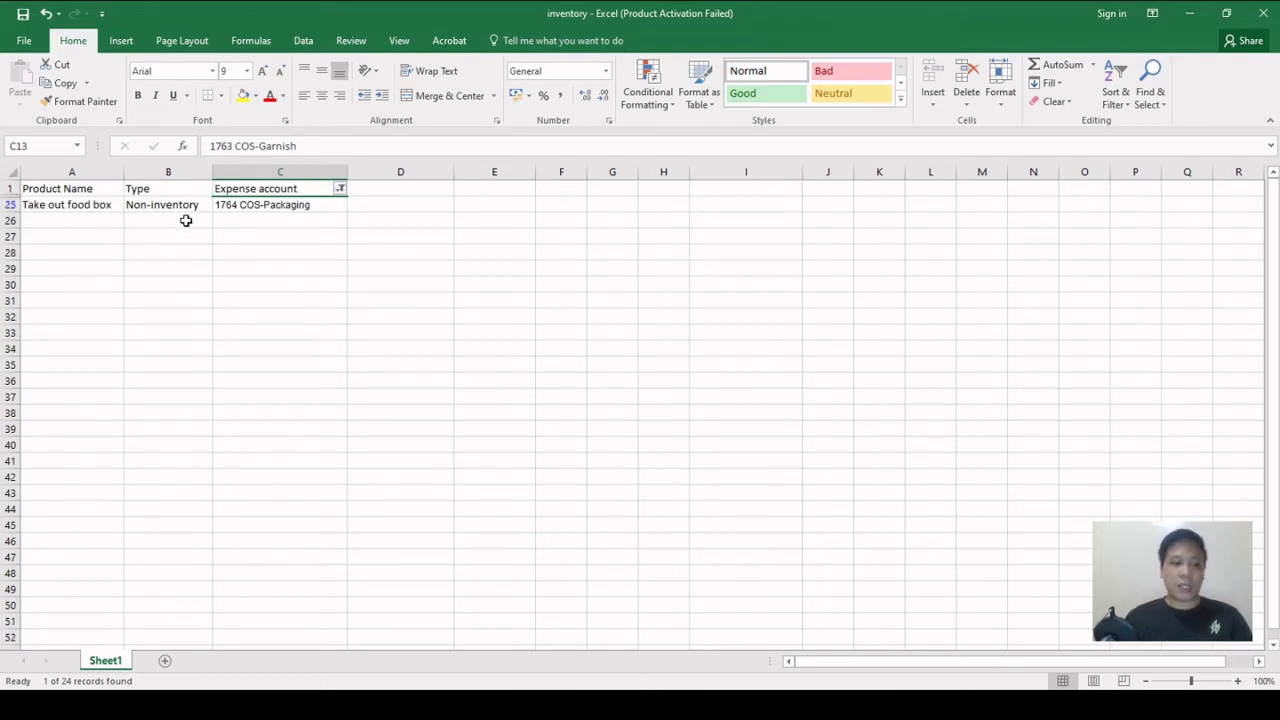
click(91, 205)
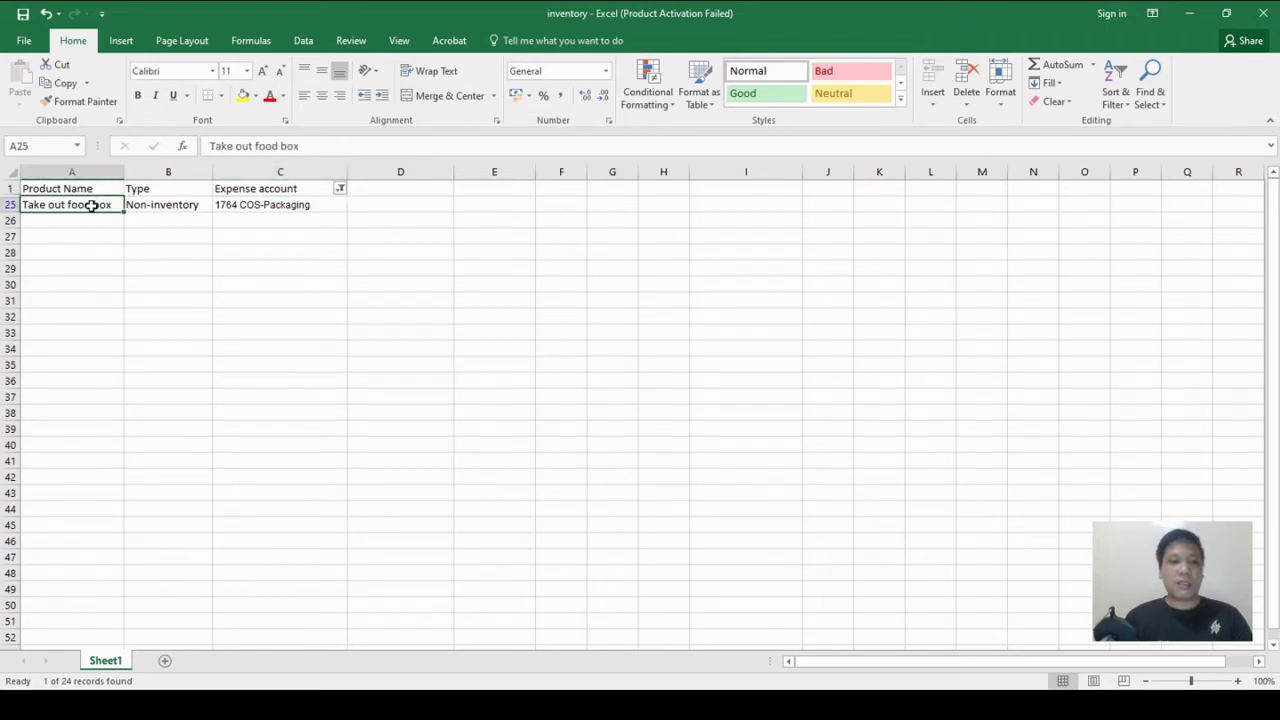
click(177, 207)
click(103, 208)
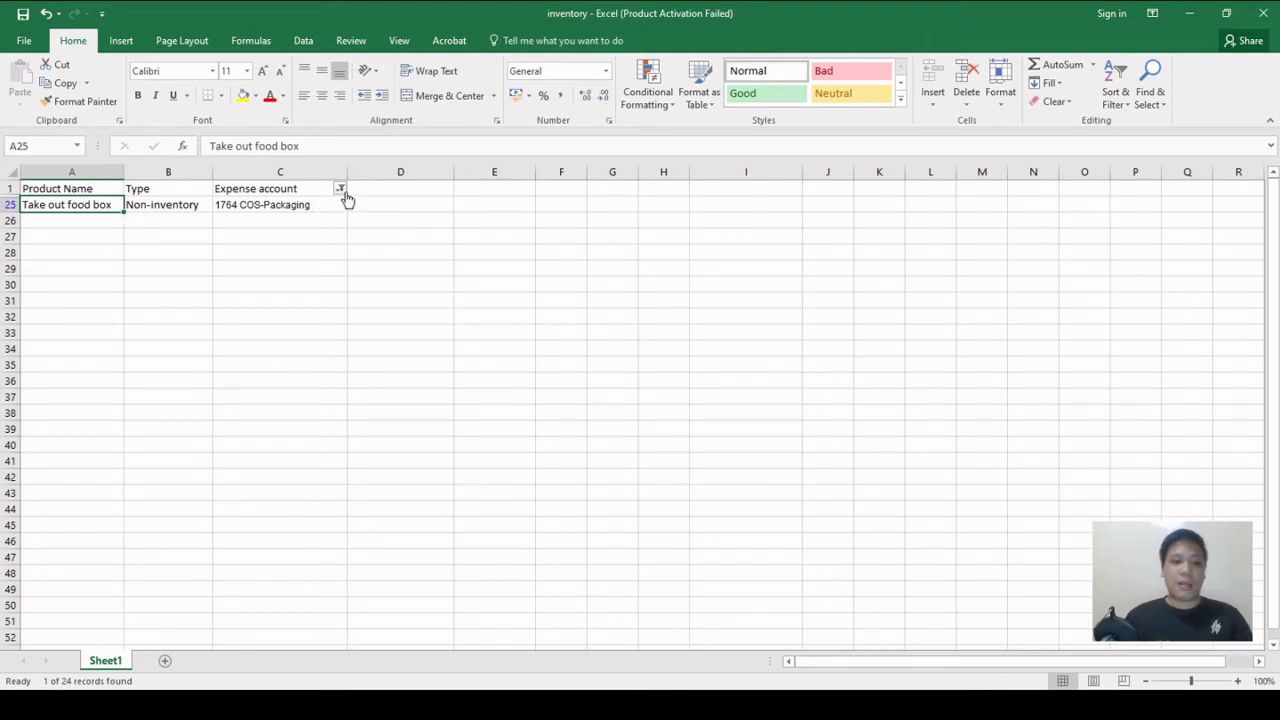
key(ctrl+z)
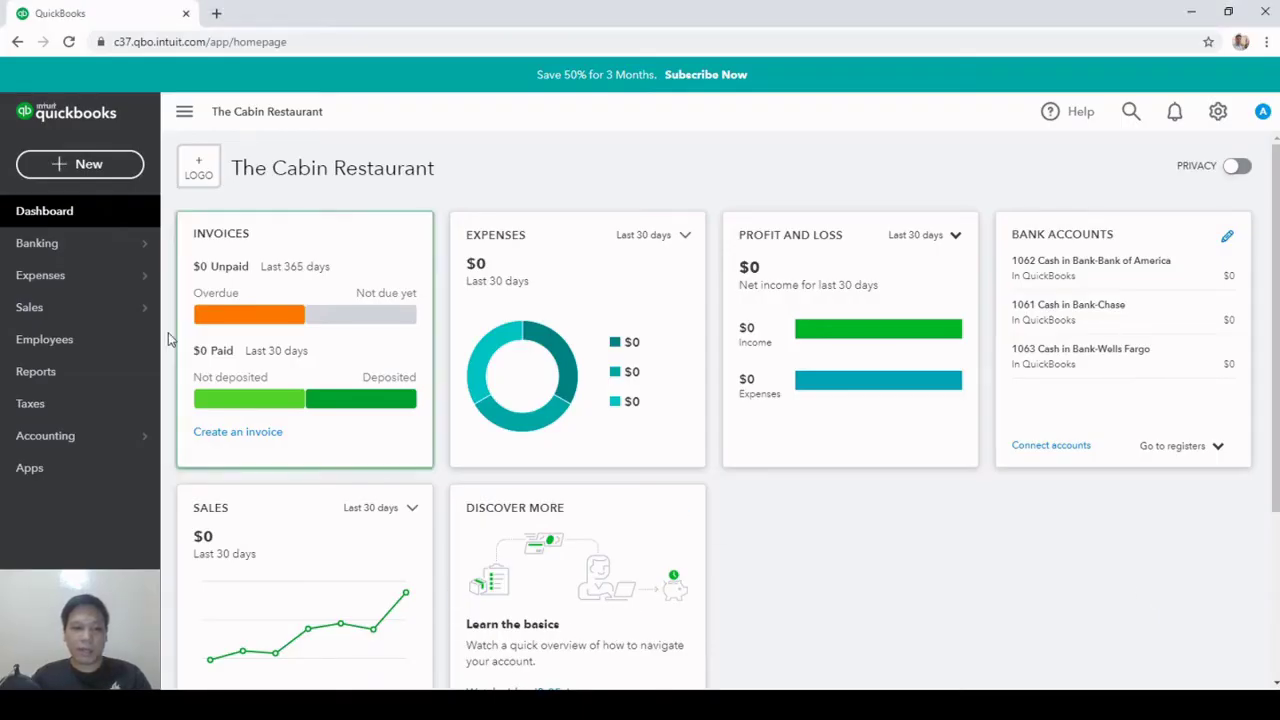
Switch to QuickBooks Online, start a file import for products and services, and choose inventory.xlsx as the source
mouse_move(100, 310)
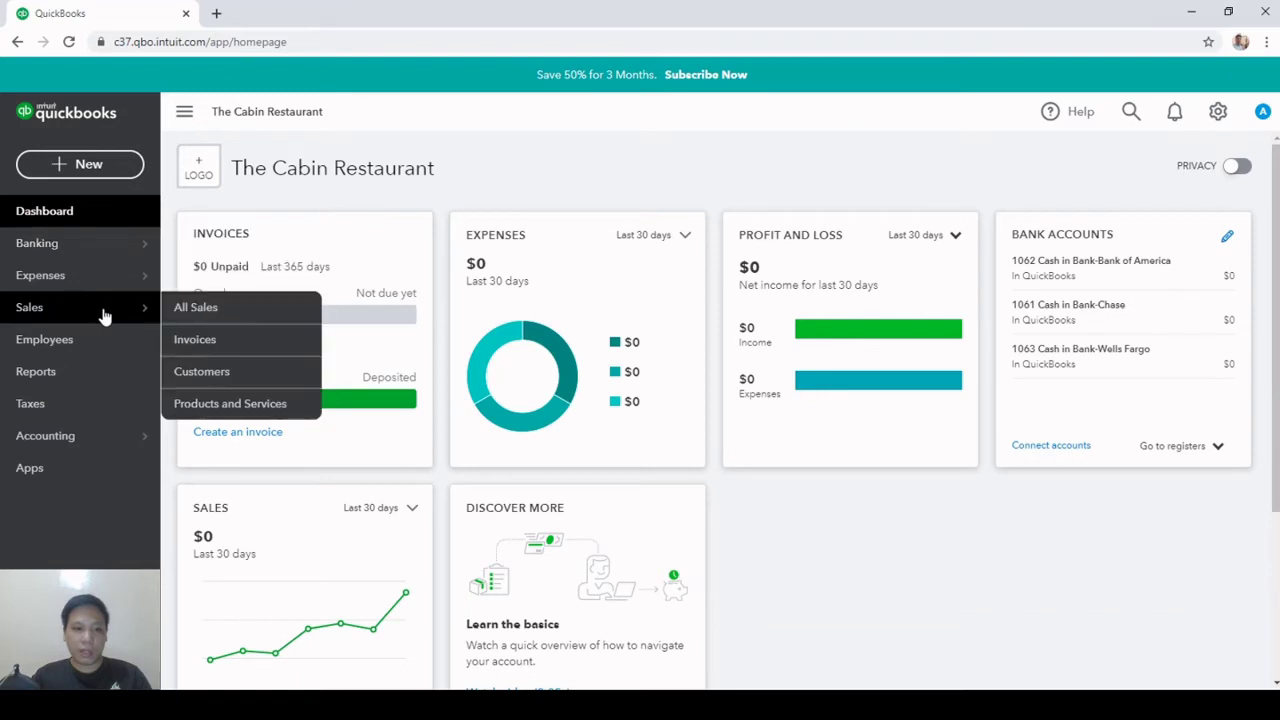
click(232, 405)
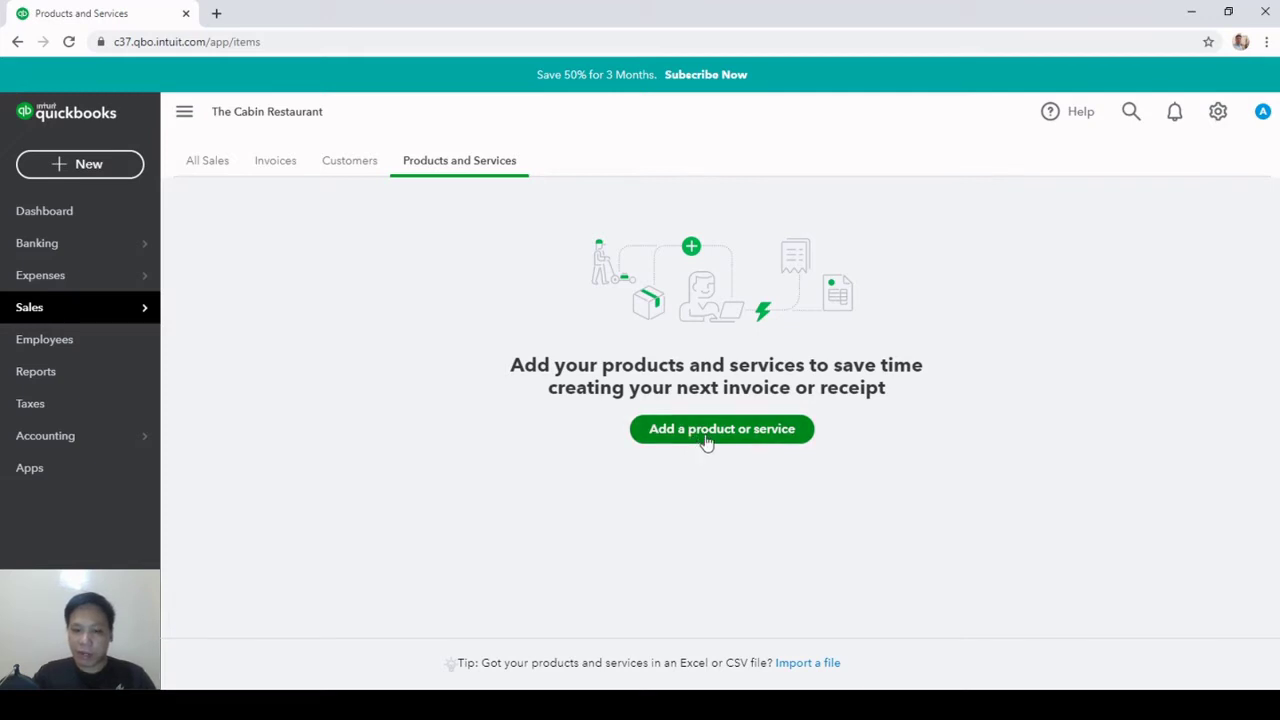
click(801, 667)
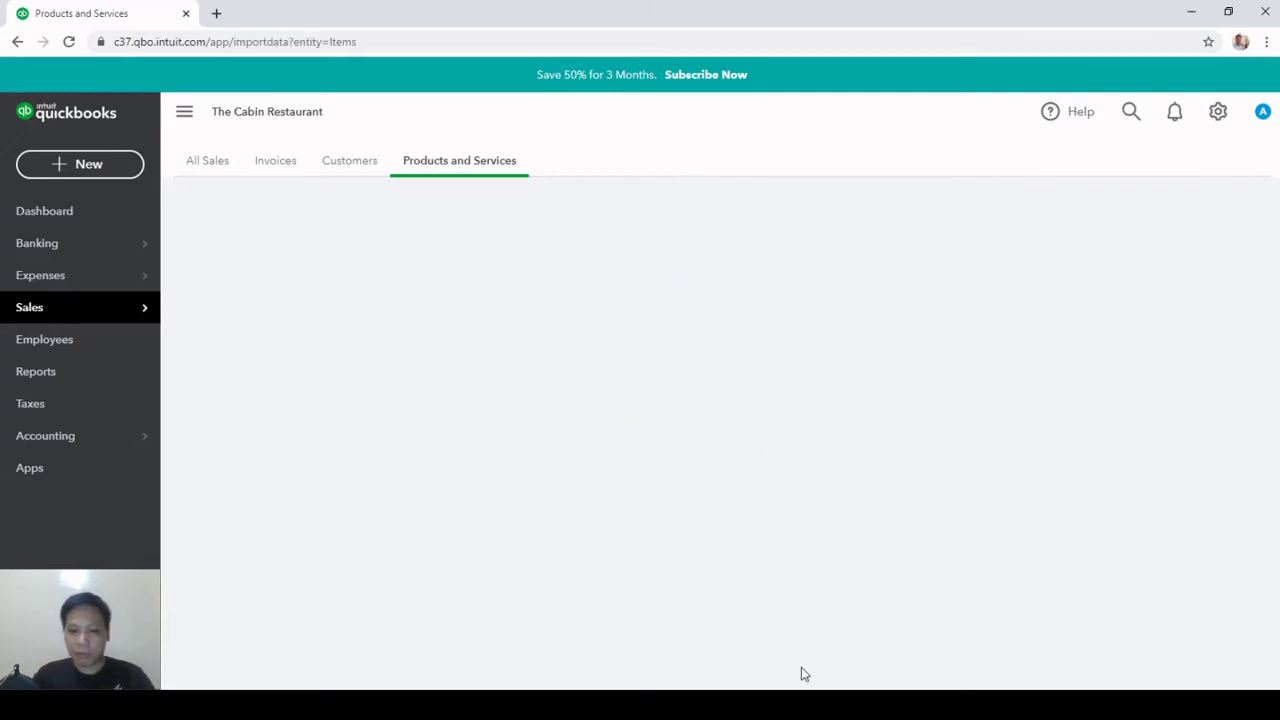
click(310, 247)
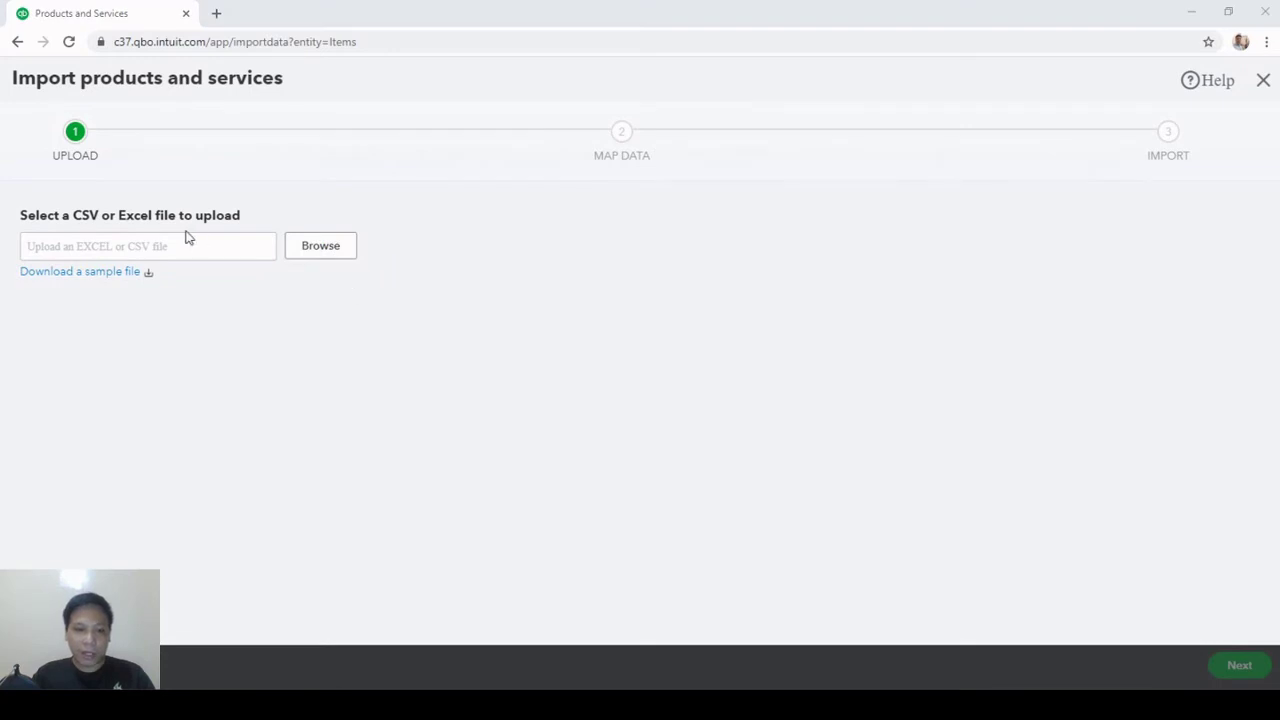
click(977, 526)
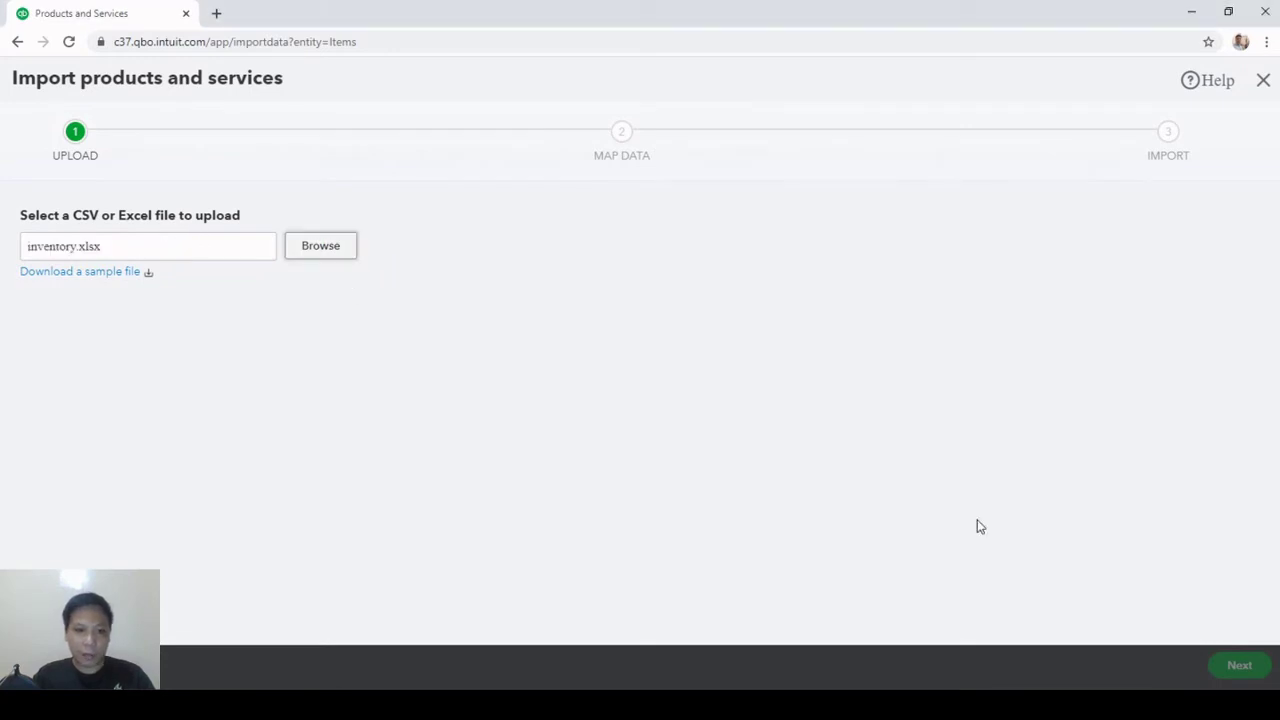
Upload the file, accept the Product Name, Type and Expense account field mapping, and review the items ready for import
click(1239, 665)
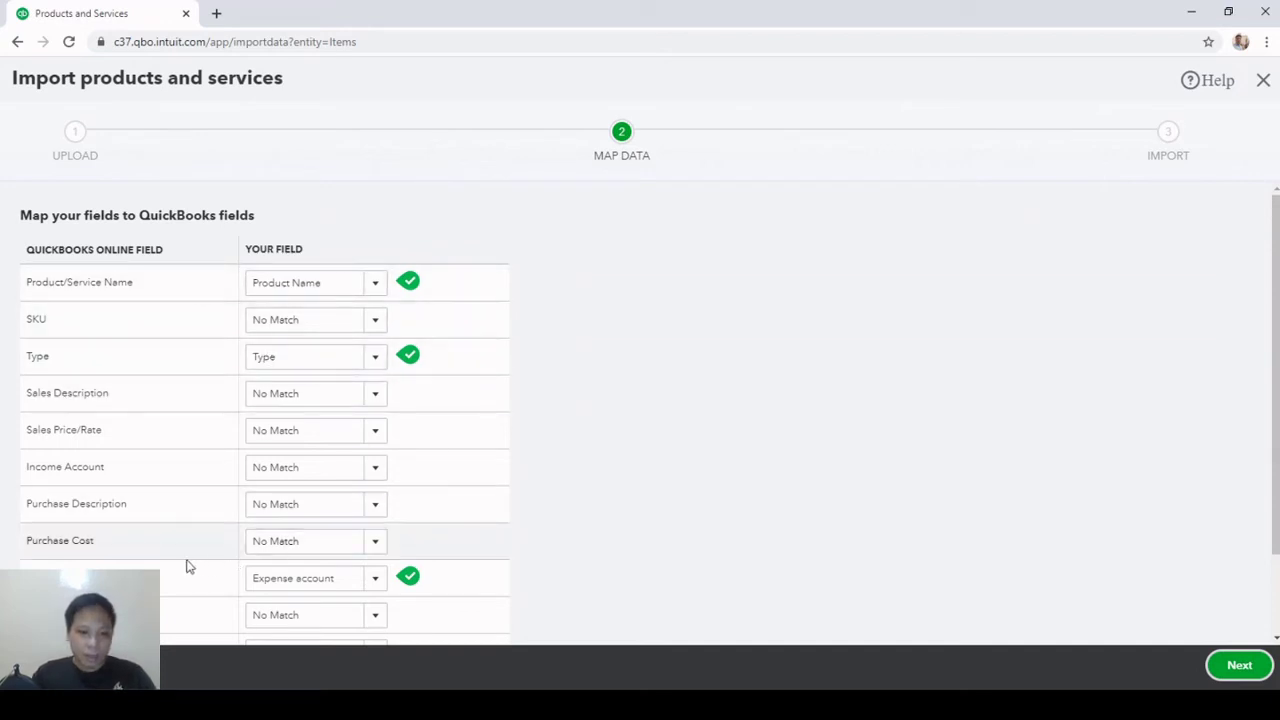
click(1256, 670)
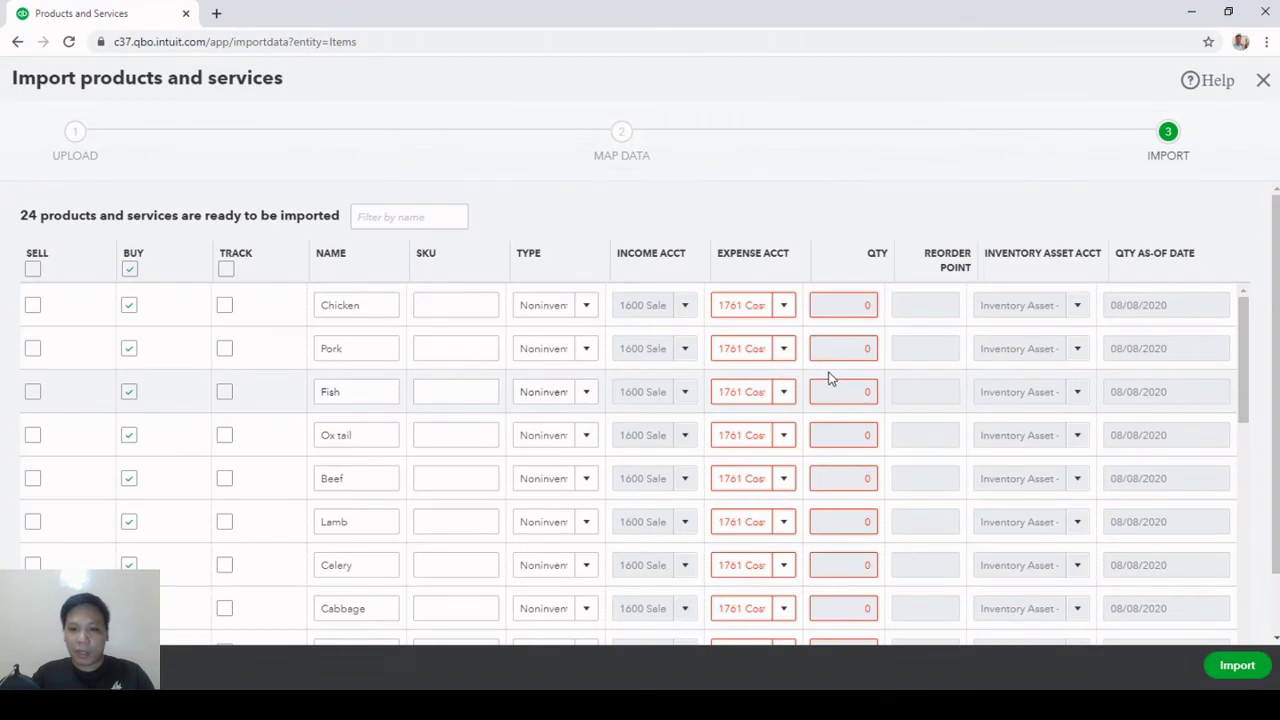
scroll(845, 382, down, 3)
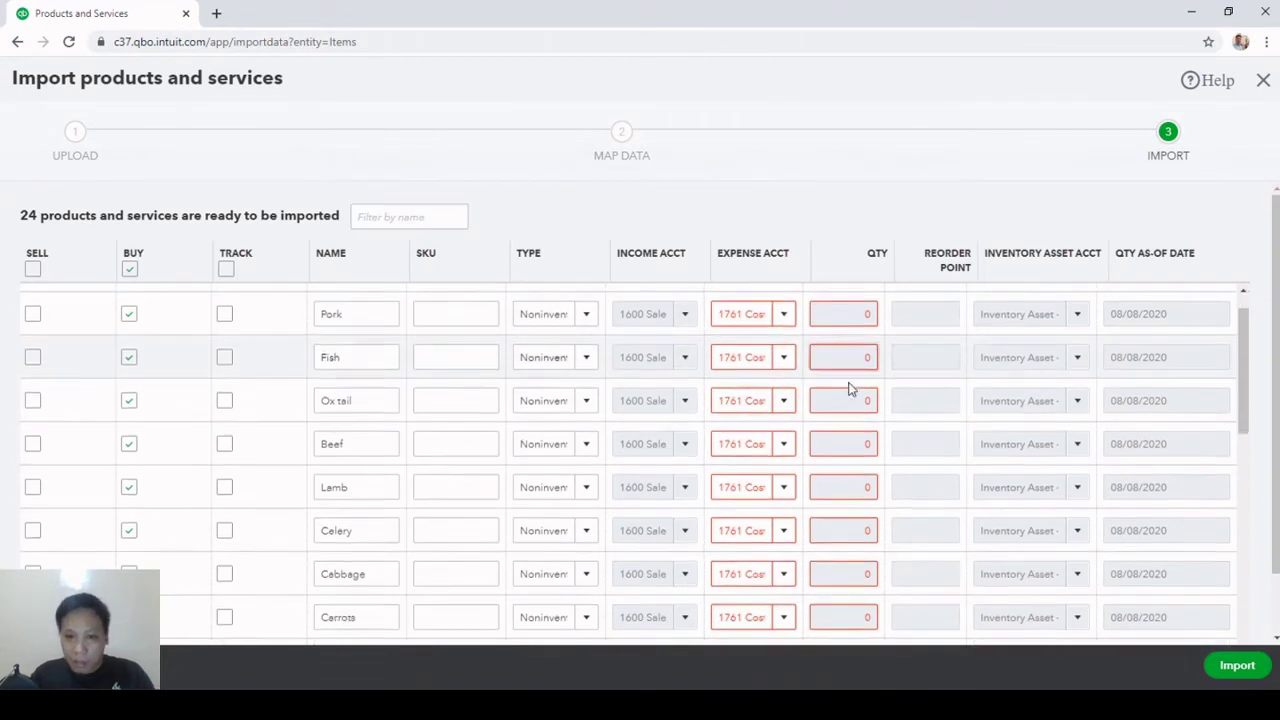
Clear the flagged quantity fields down the whole import list, from Chicken to the take out food item
scroll(851, 400, up, 3)
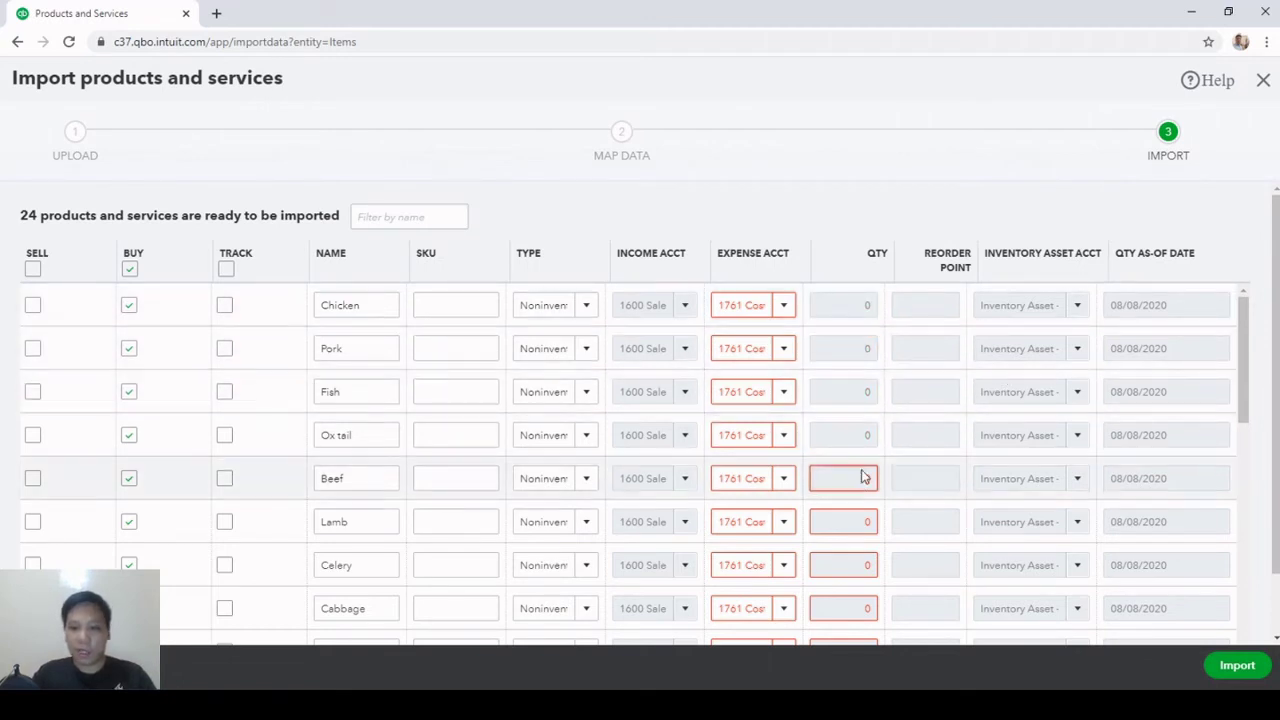
scroll(868, 495, down, 2)
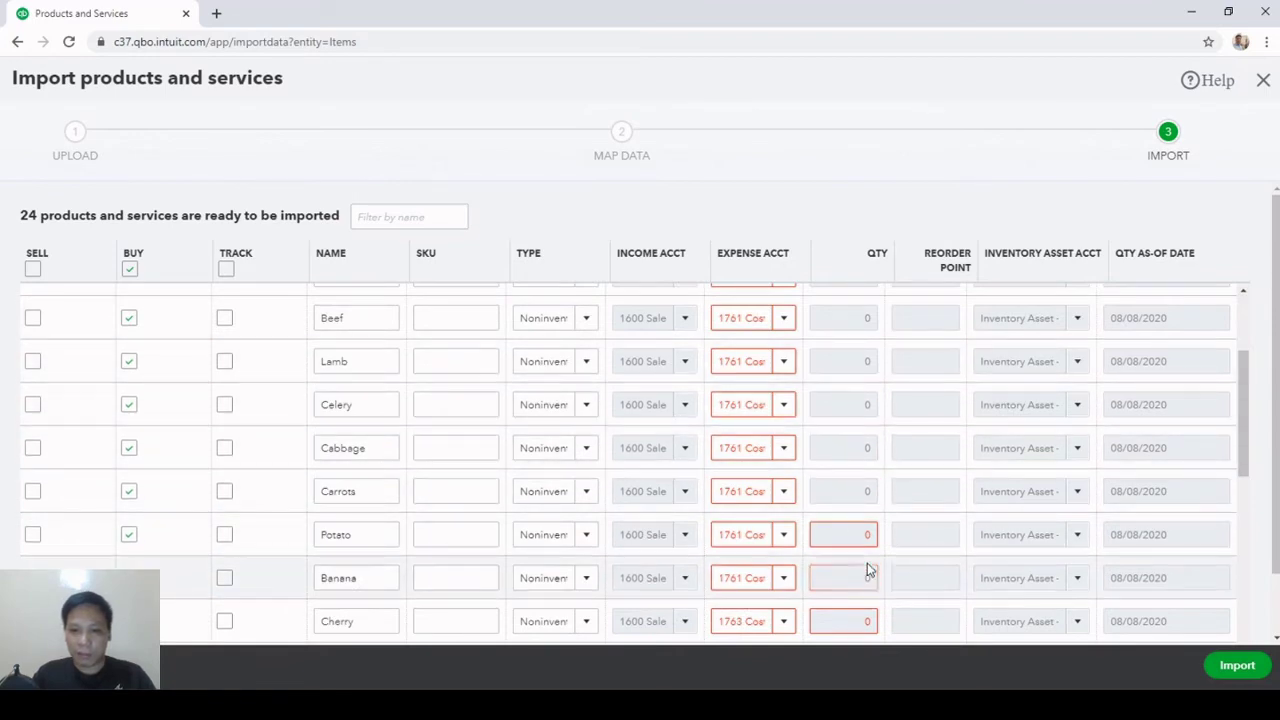
scroll(860, 545, down, 3)
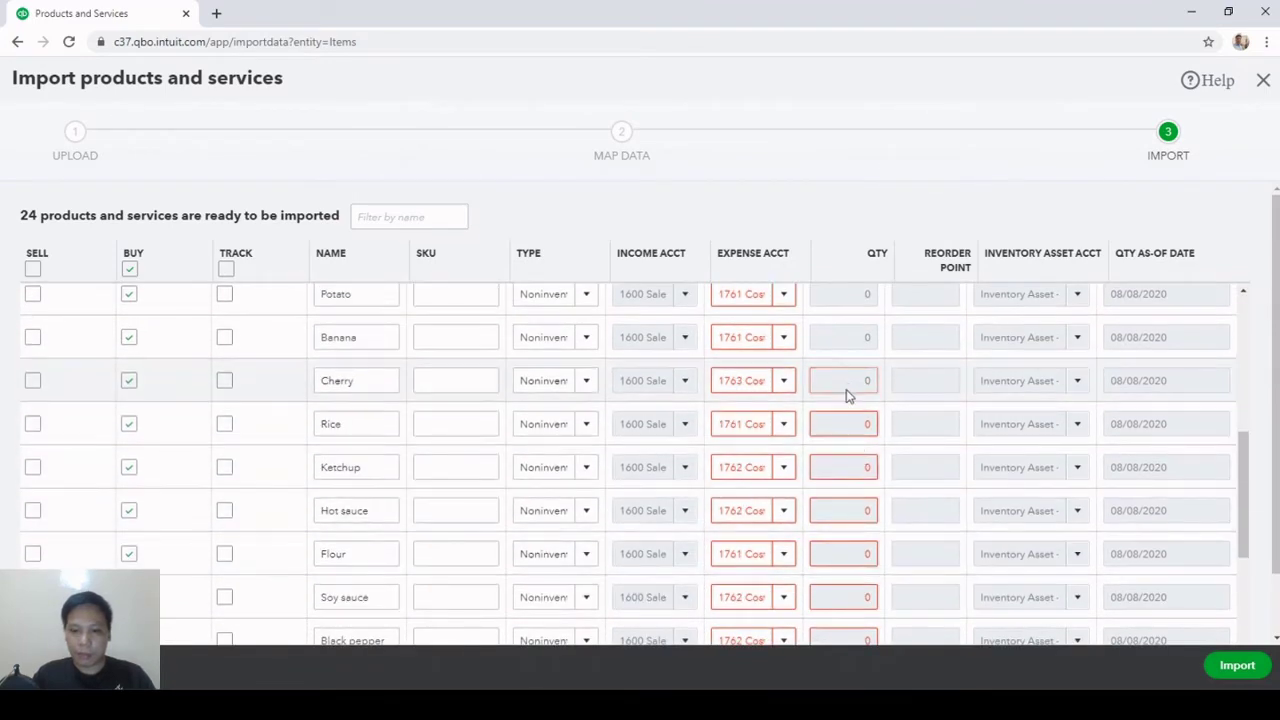
scroll(868, 590, down, 1)
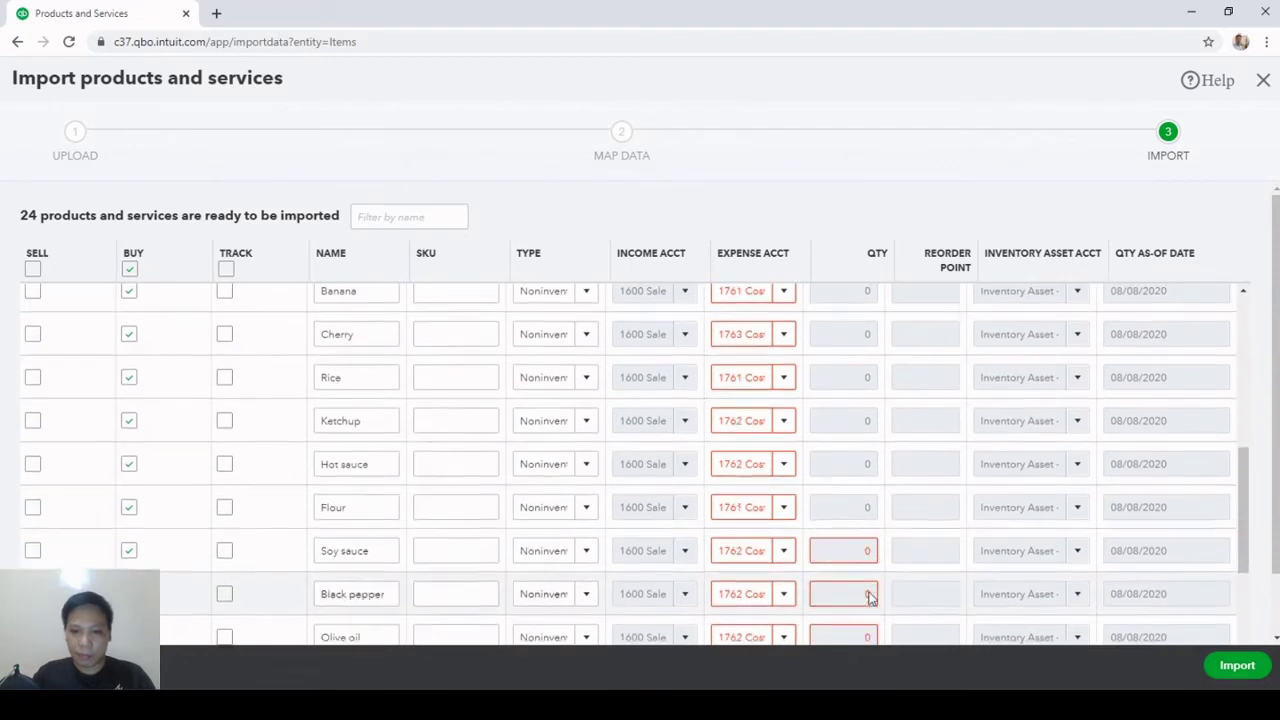
scroll(868, 594, down, 1)
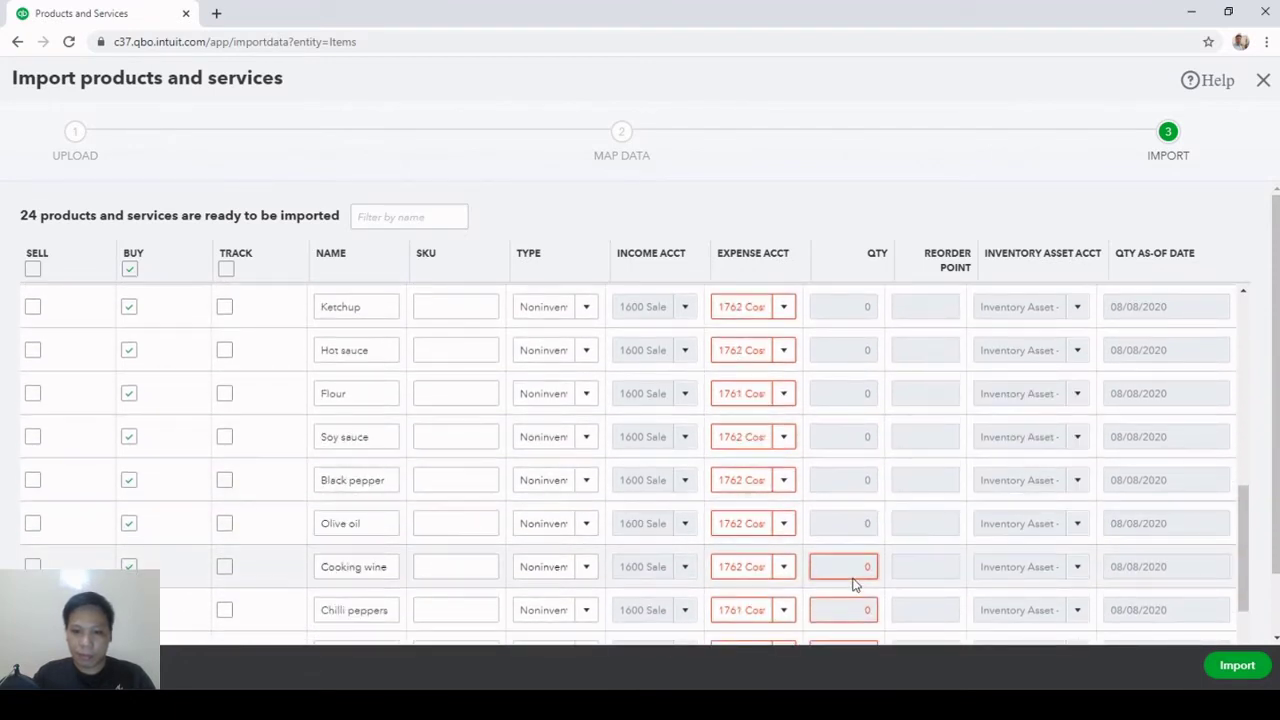
scroll(900, 607, down, 1)
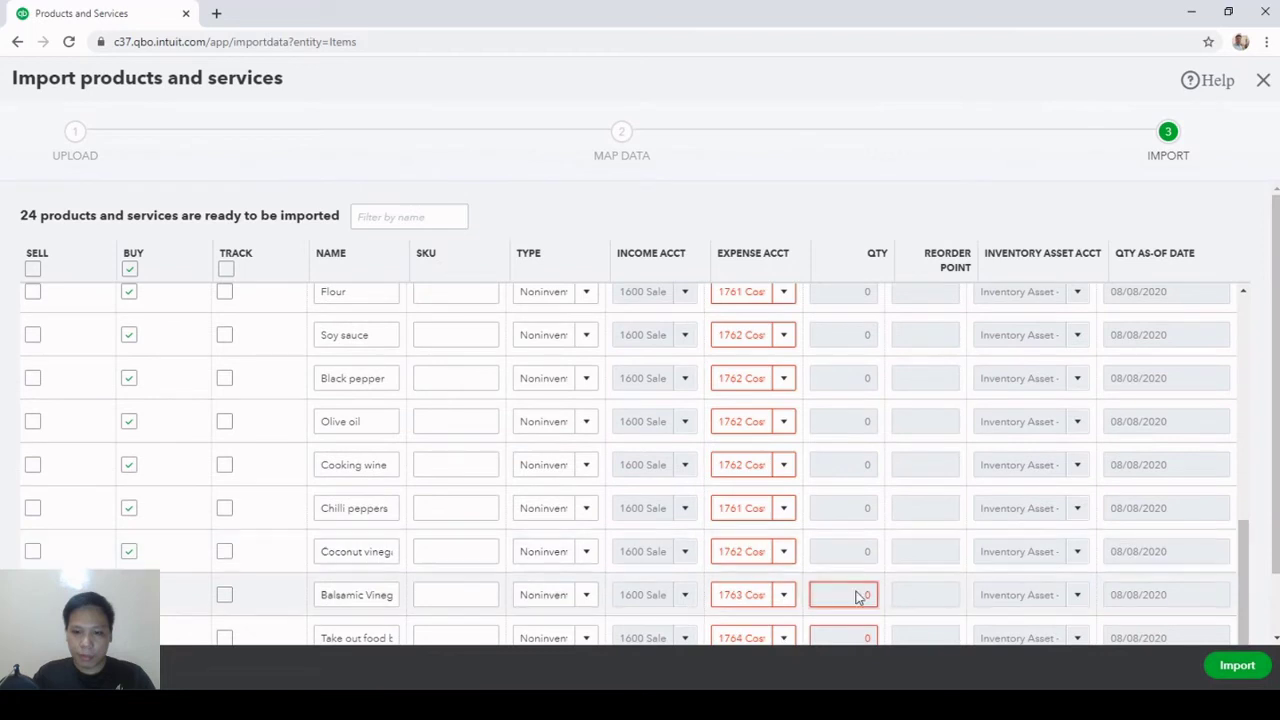
scroll(880, 605, down, 1)
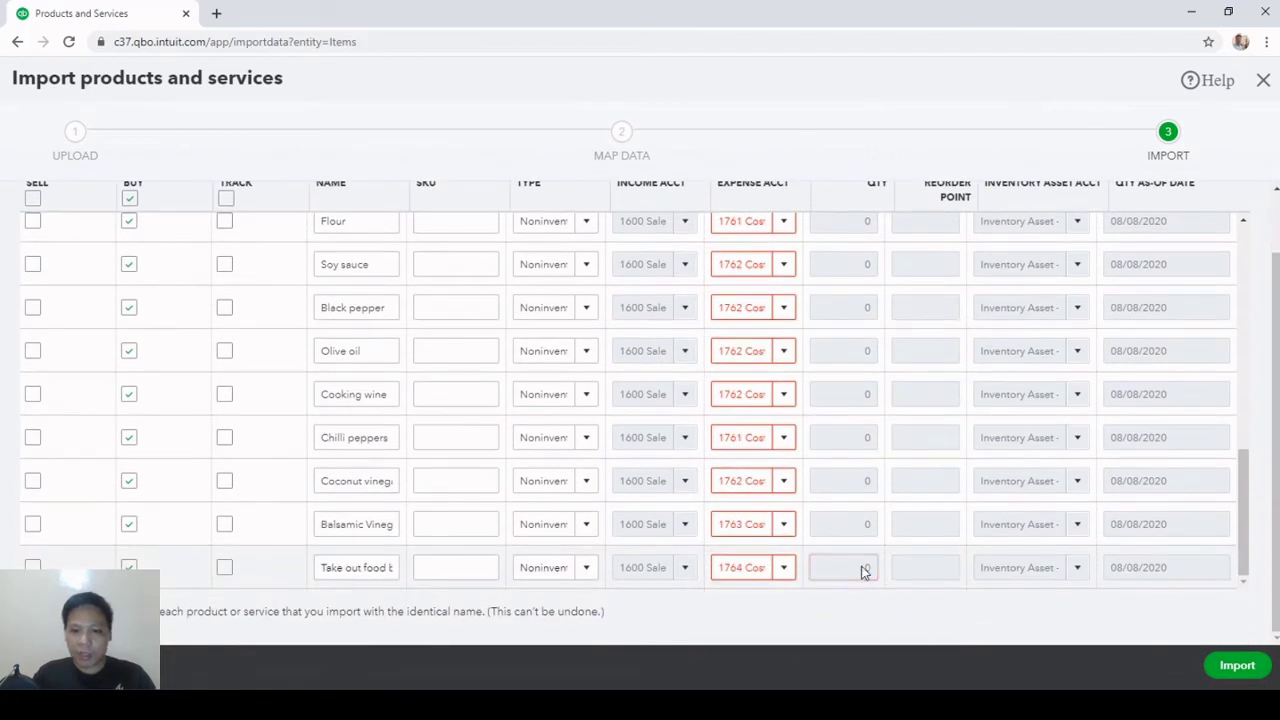
Revalidate the flagged expense account fields one by one from the take out food item up to Flour, keeping the assigned accounts
click(740, 567)
click(748, 524)
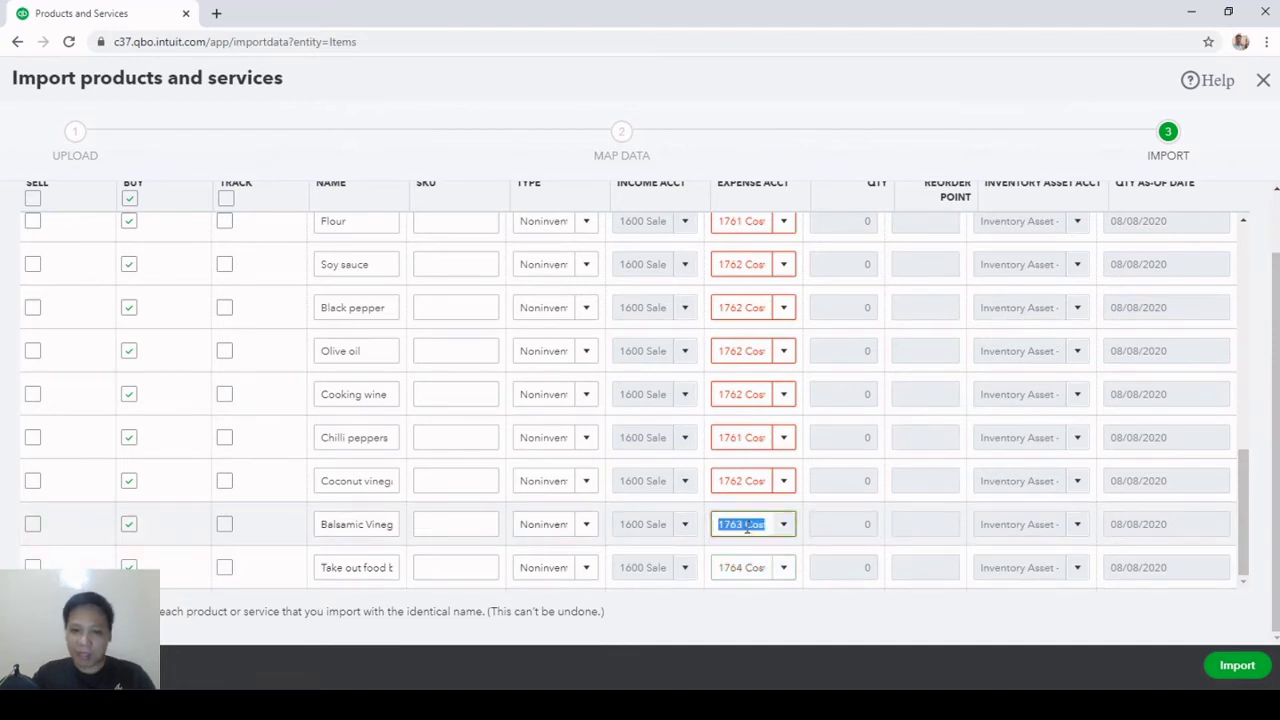
click(742, 480)
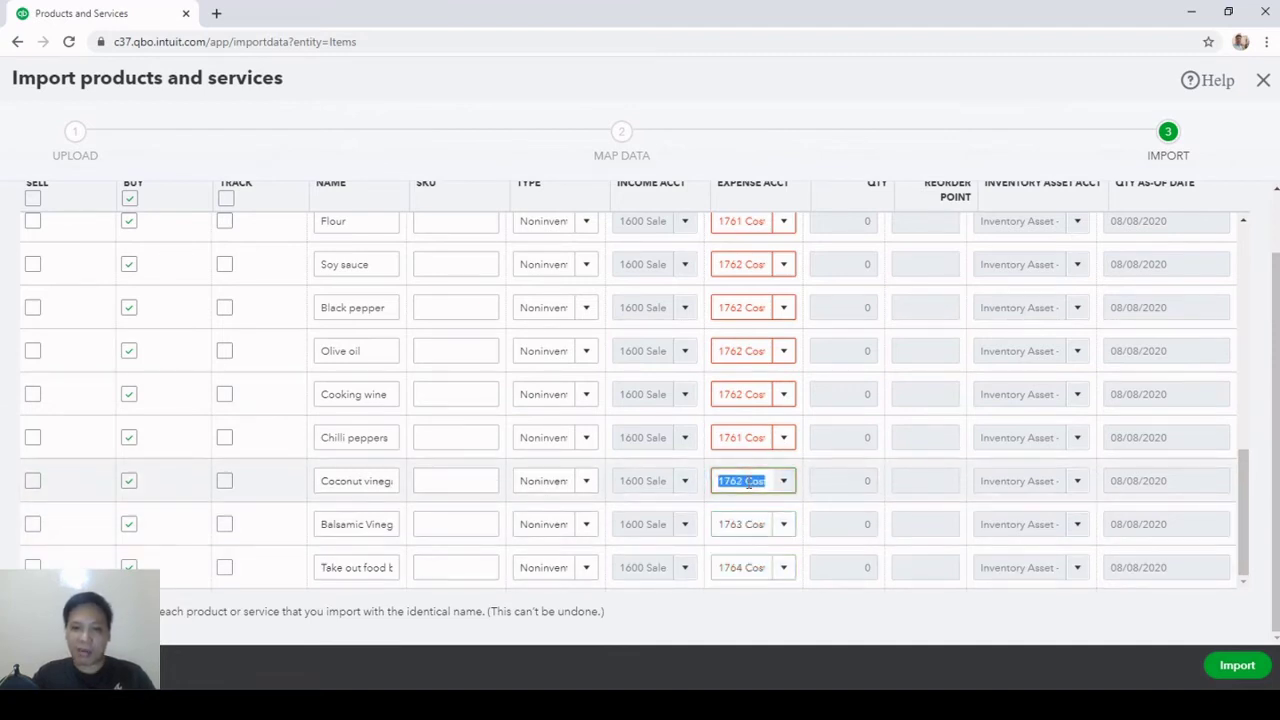
click(741, 432)
click(741, 390)
click(741, 347)
click(741, 307)
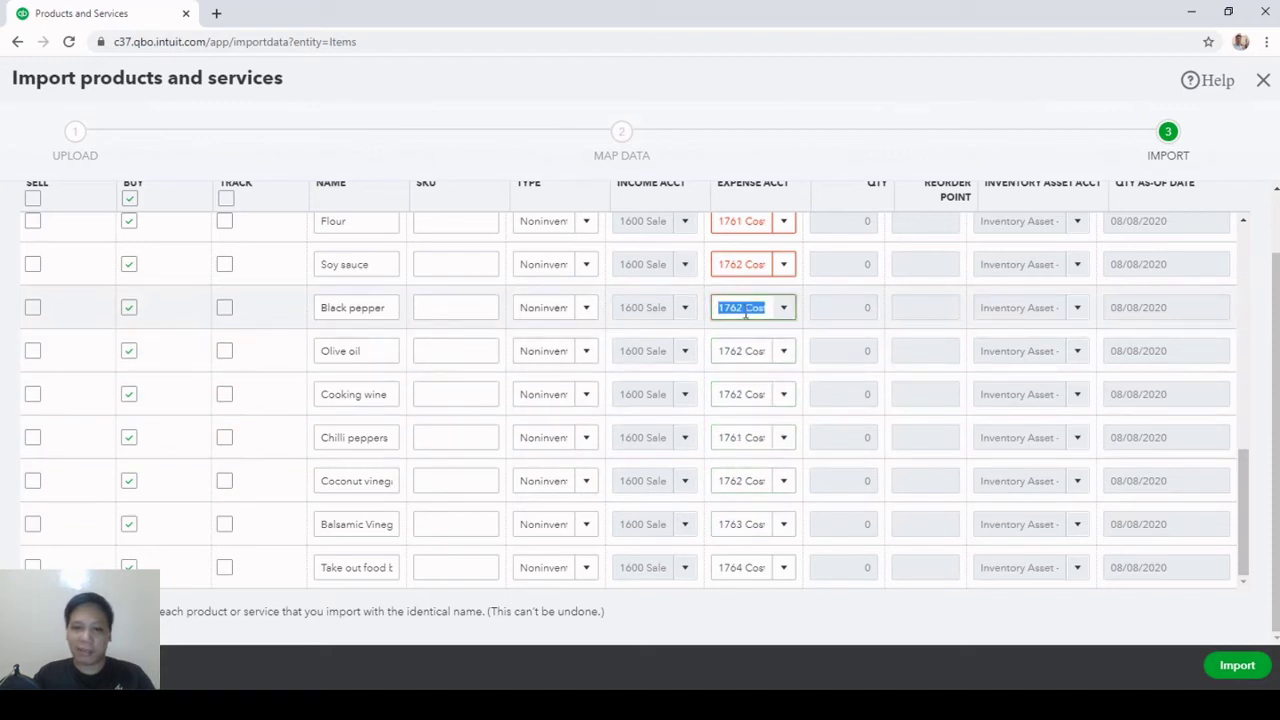
scroll(760, 330, up, 1)
click(745, 344)
click(743, 299)
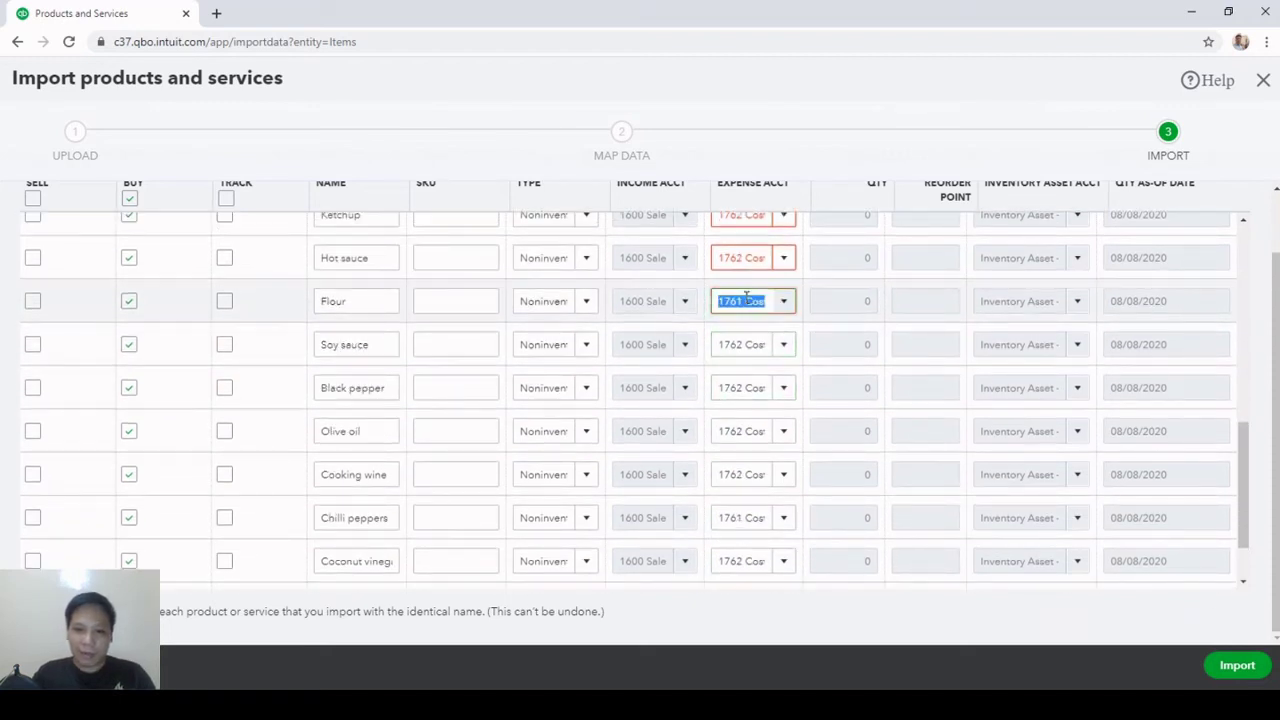
Revalidate the flagged expense account fields from Hot sauce up to Potato, keeping each product's assigned account
scroll(755, 330, up, 2)
click(745, 338)
click(743, 294)
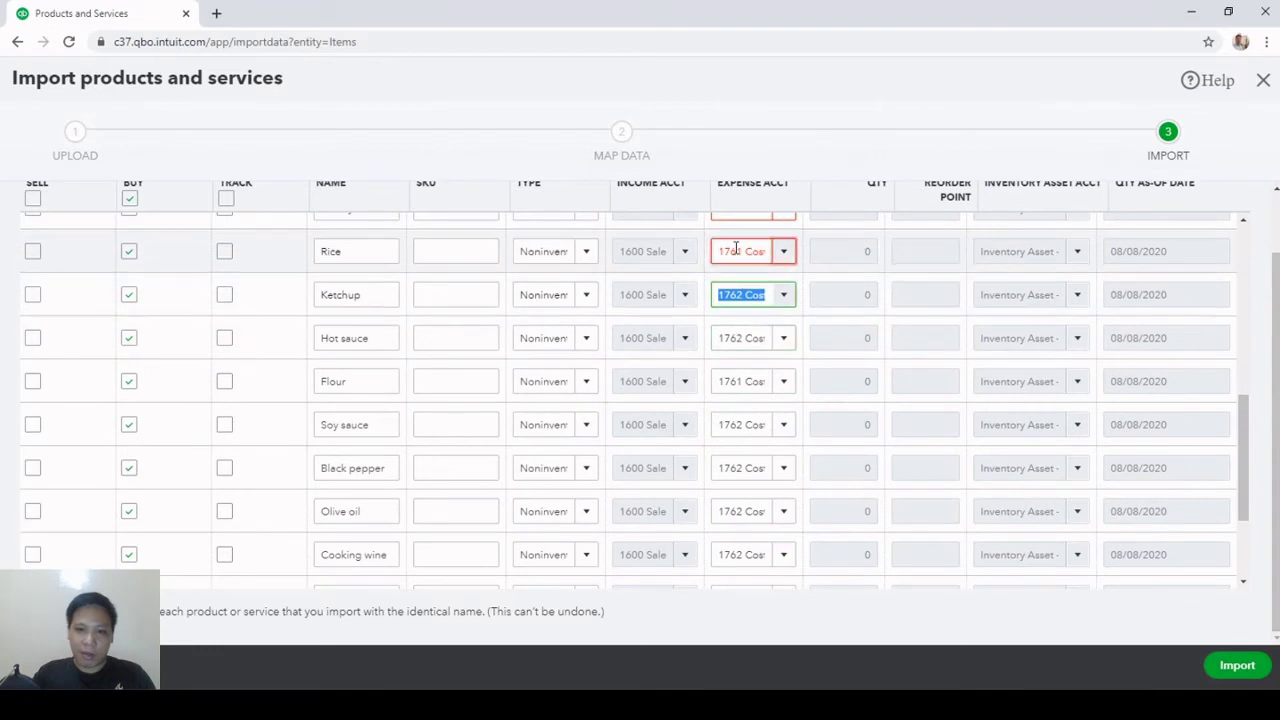
click(741, 251)
scroll(745, 330, up, 4)
click(737, 368)
click(741, 325)
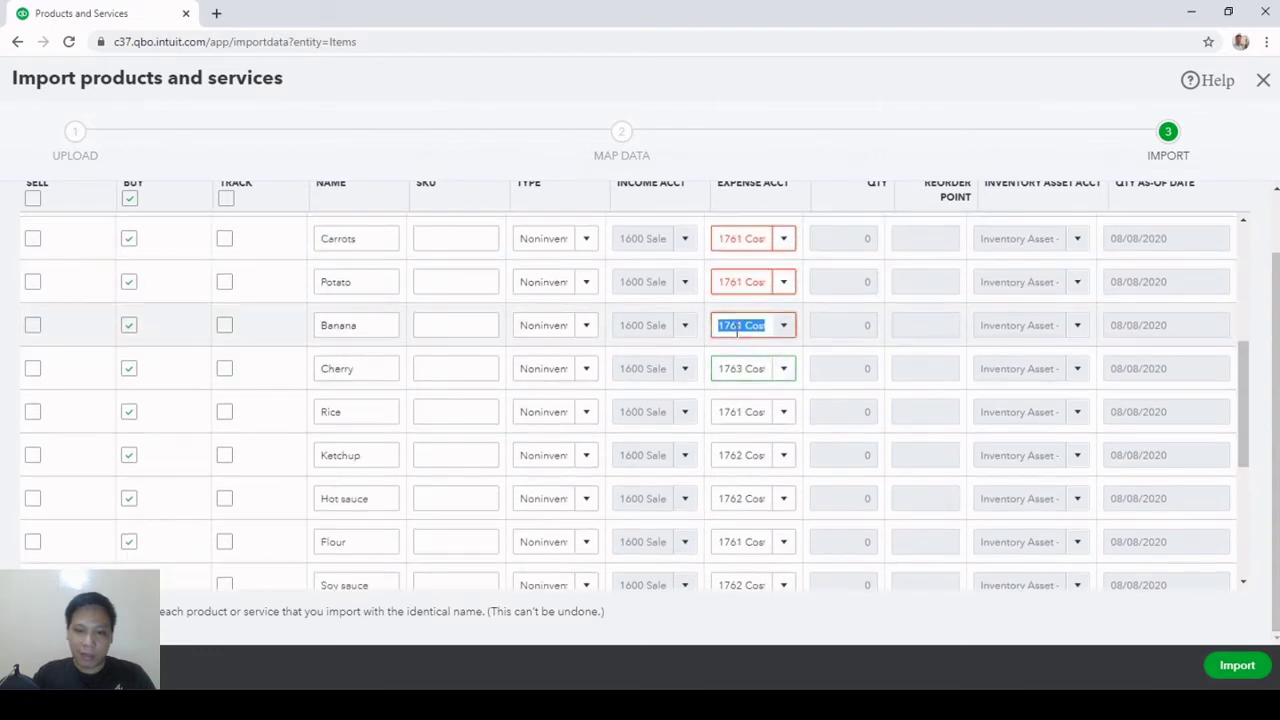
click(741, 282)
Revalidate the remaining flagged expense account fields from Carrots up to Chicken, keeping their assigned accounts
scroll(826, 428, up, 4)
scroll(826, 428, up, 2)
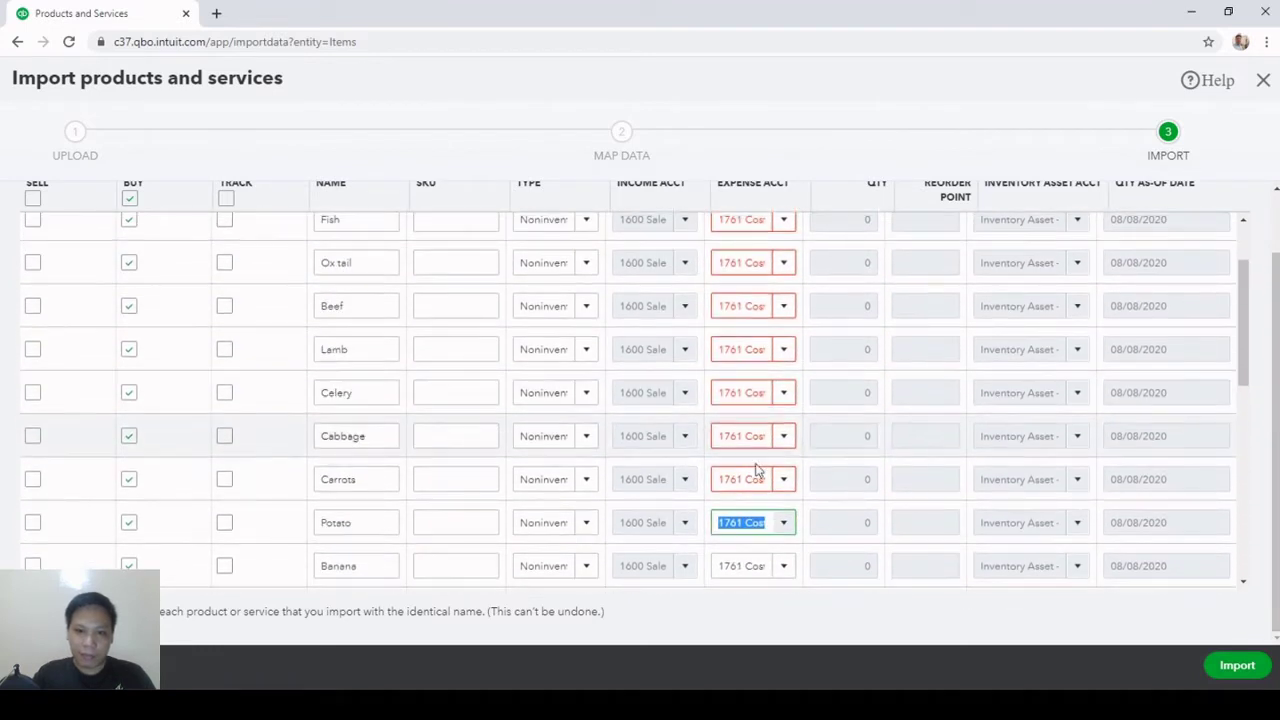
click(741, 479)
click(741, 436)
click(743, 390)
click(741, 349)
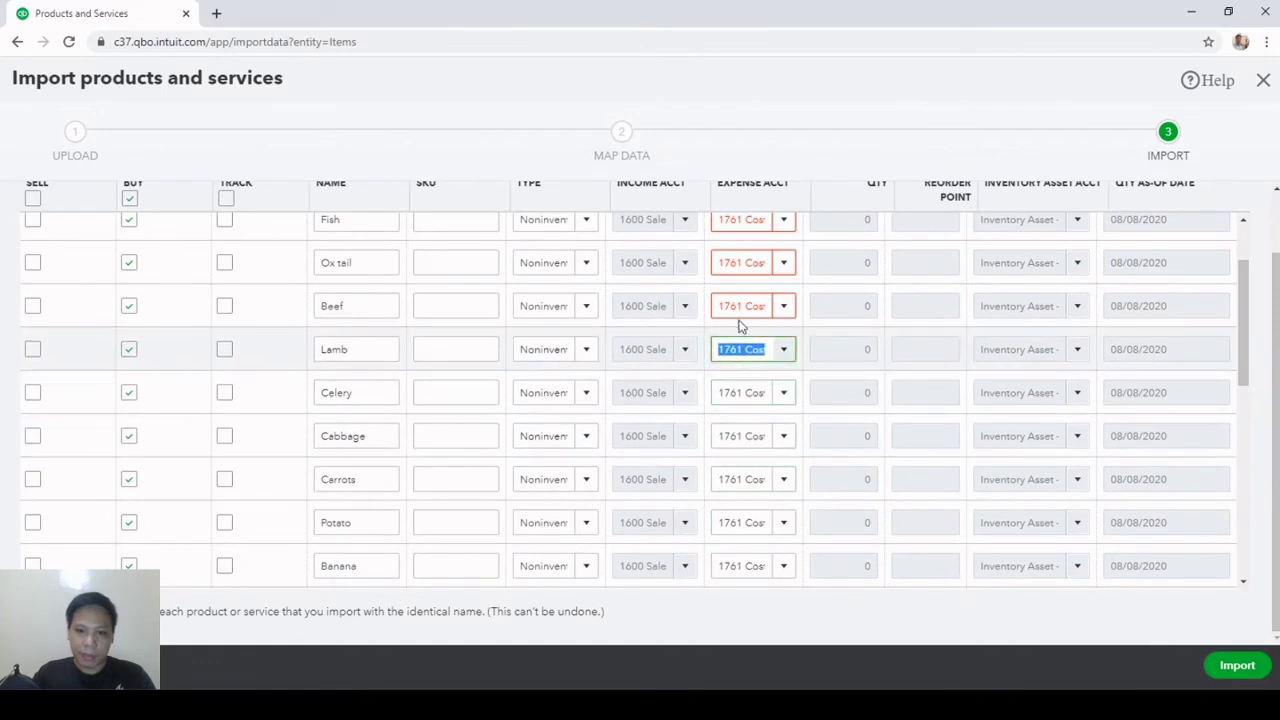
click(741, 305)
click(741, 262)
scroll(750, 300, up, 2)
click(741, 321)
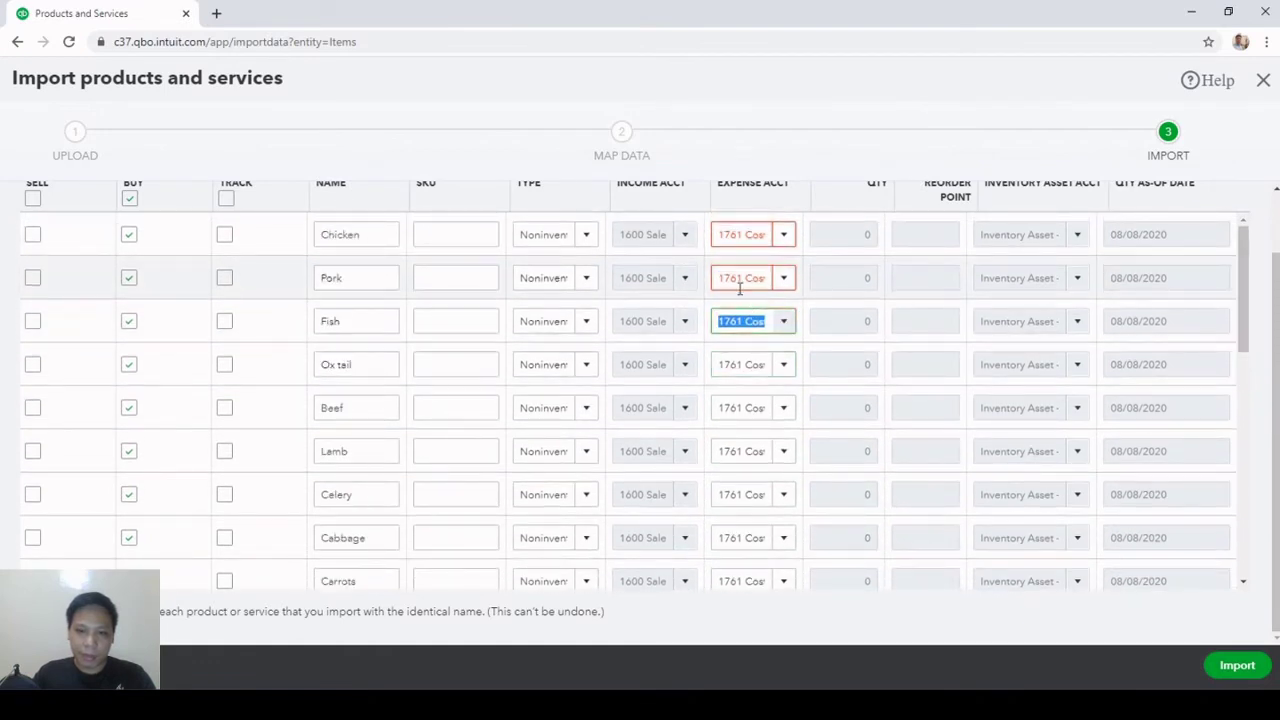
click(741, 278)
scroll(741, 285, up, 2)
click(738, 305)
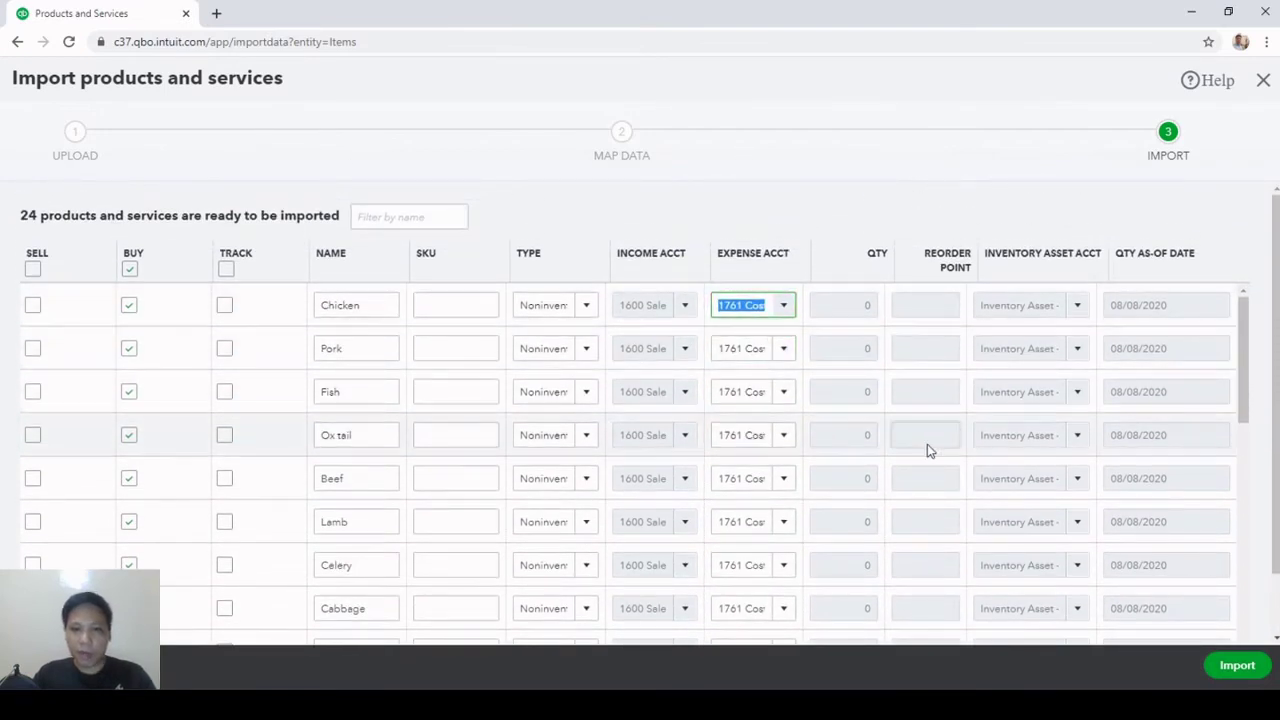
Check the rest of the list for flagged fields, import the products and services, and leave the import page
scroll(930, 444, down, 5)
scroll(970, 505, down, 3)
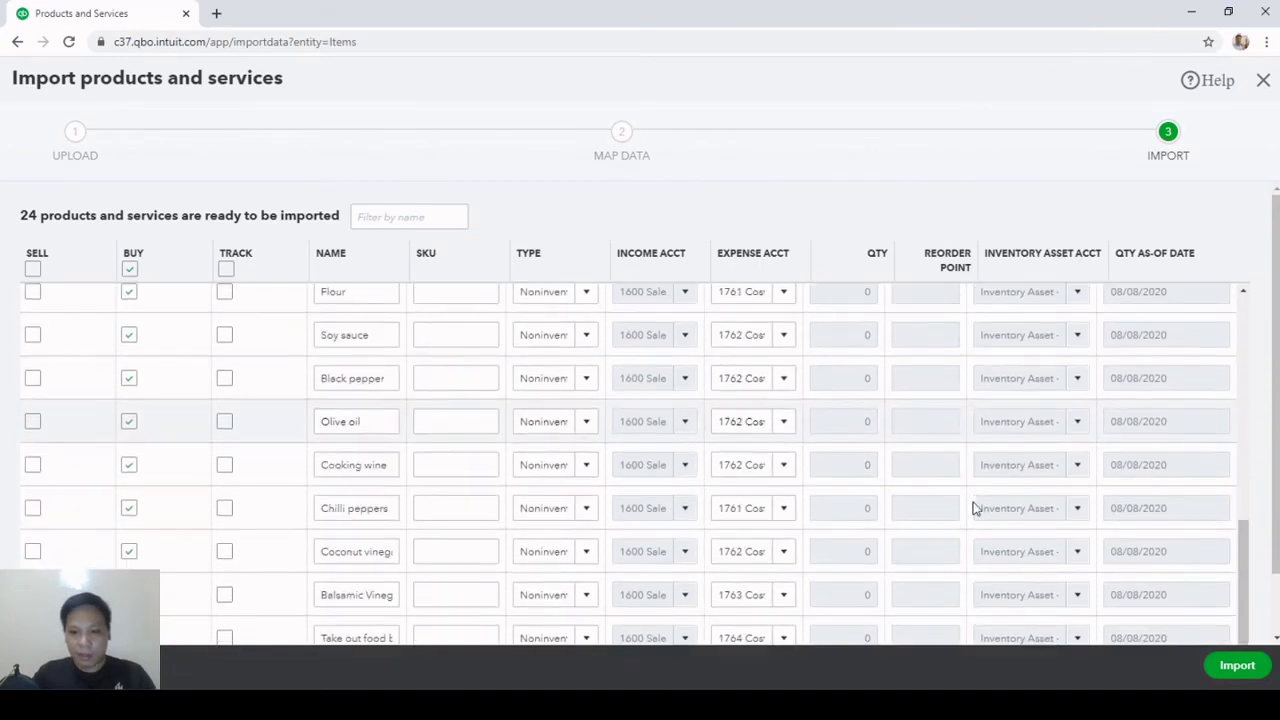
scroll(970, 505, down, 1)
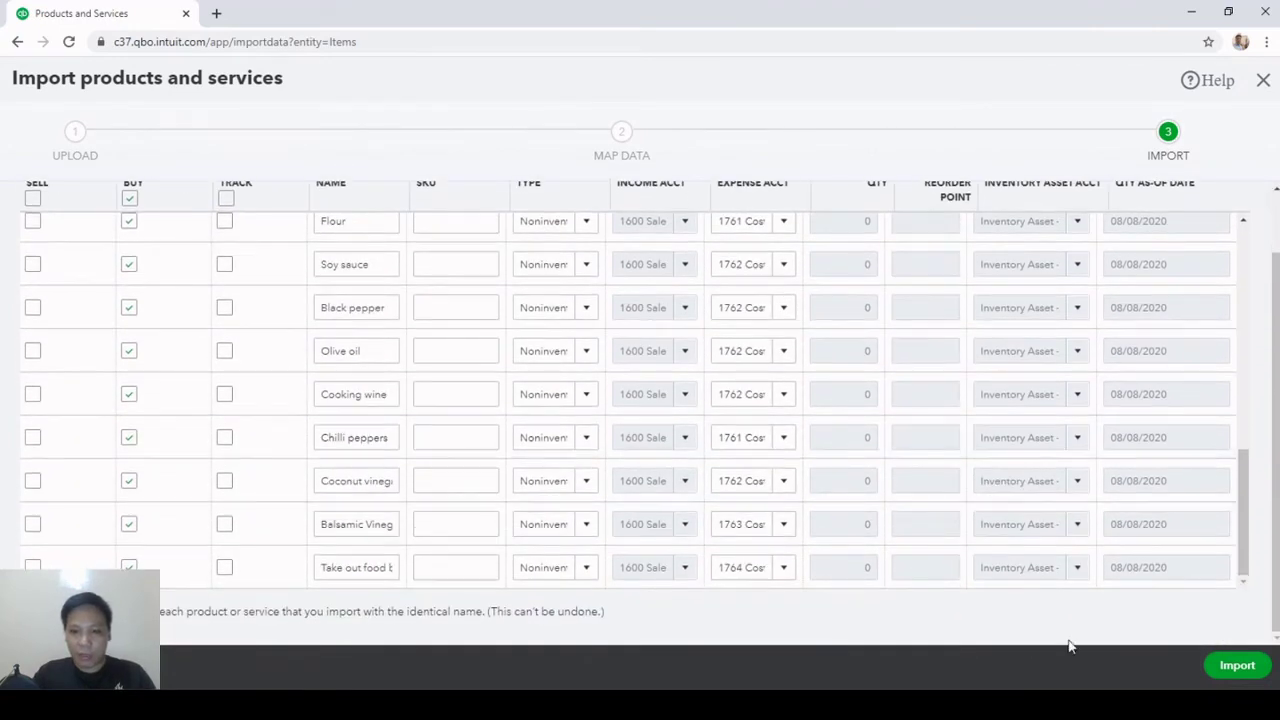
click(1247, 678)
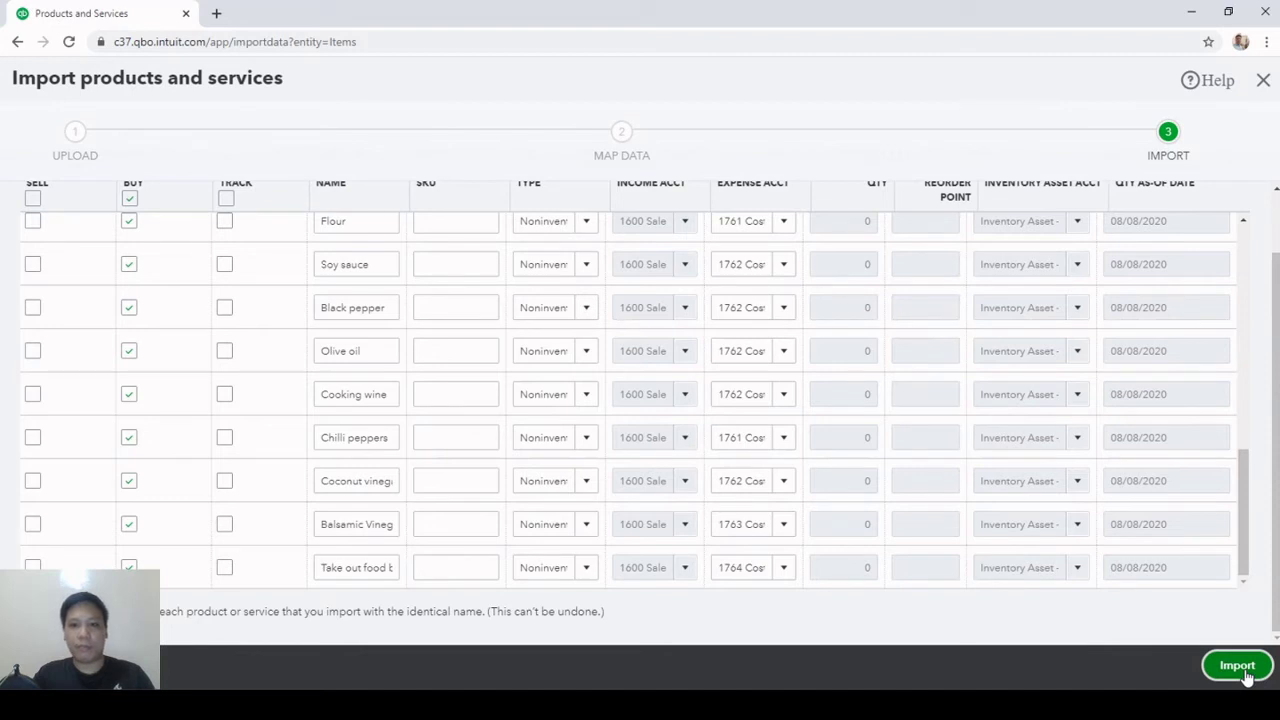
click(1237, 666)
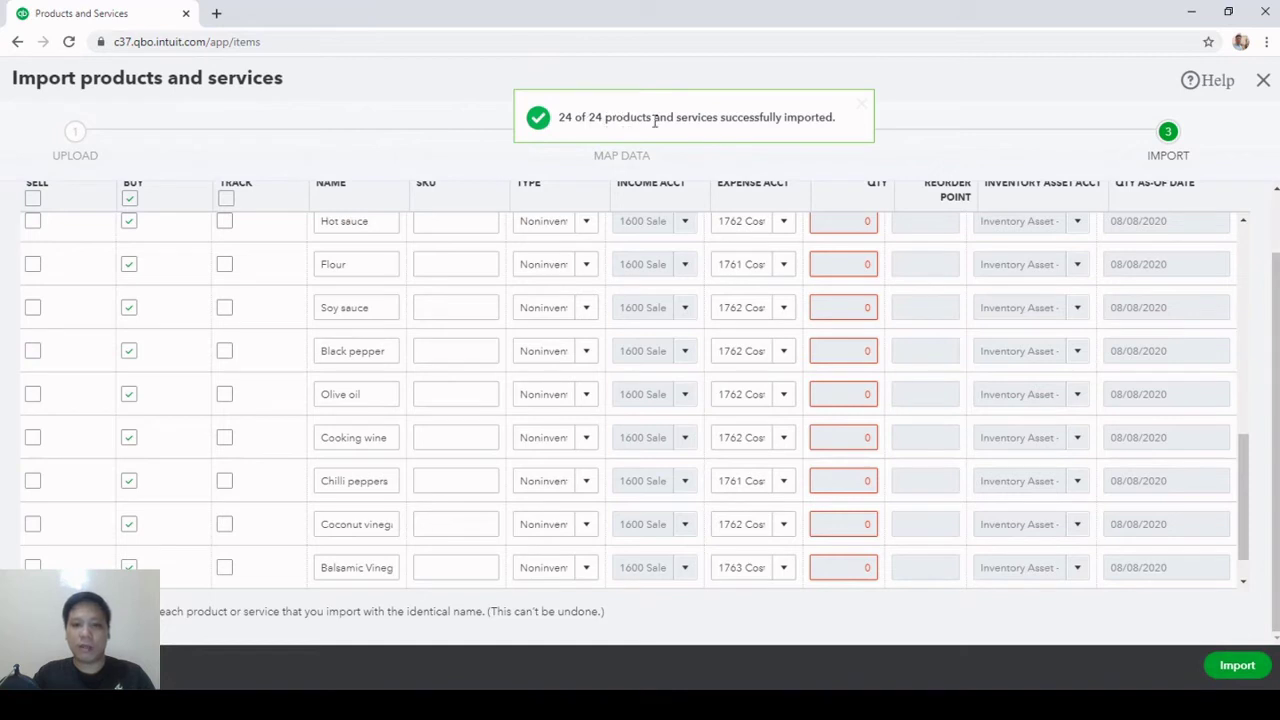
click(1263, 80)
click(740, 398)
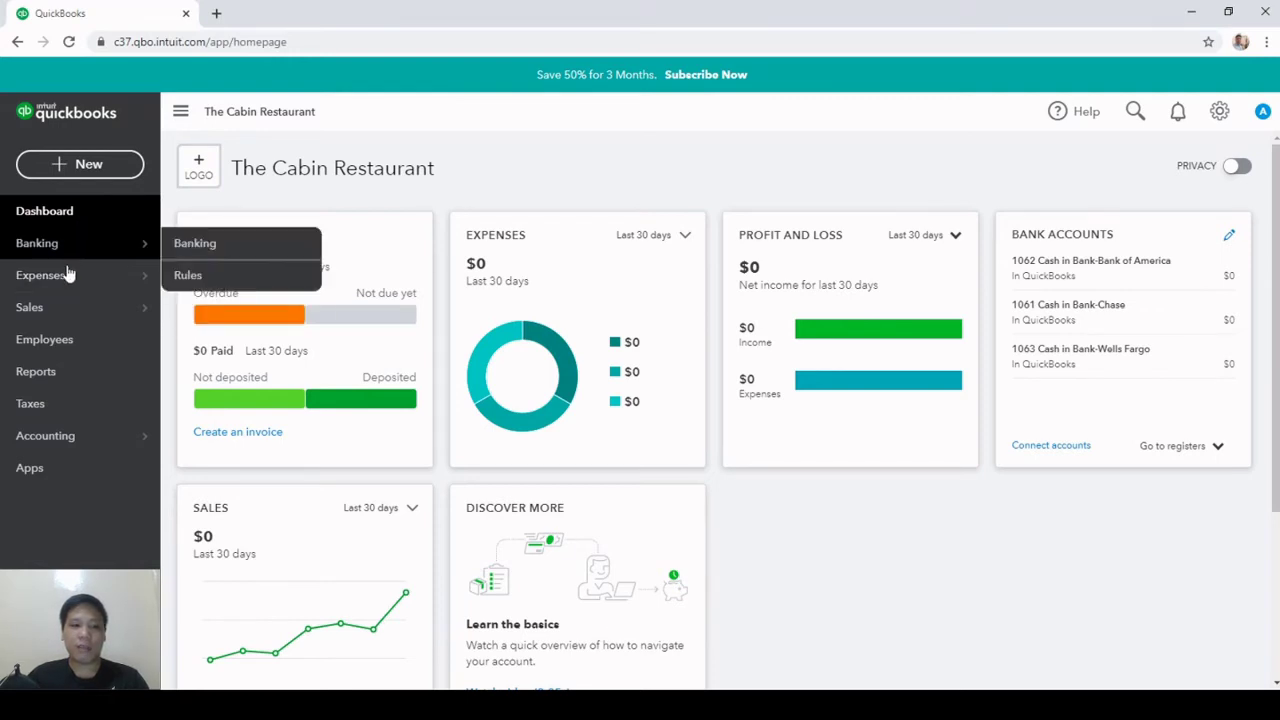
Create a new service item in the products and services list and name it "Dine-in Services"
mouse_move(45, 311)
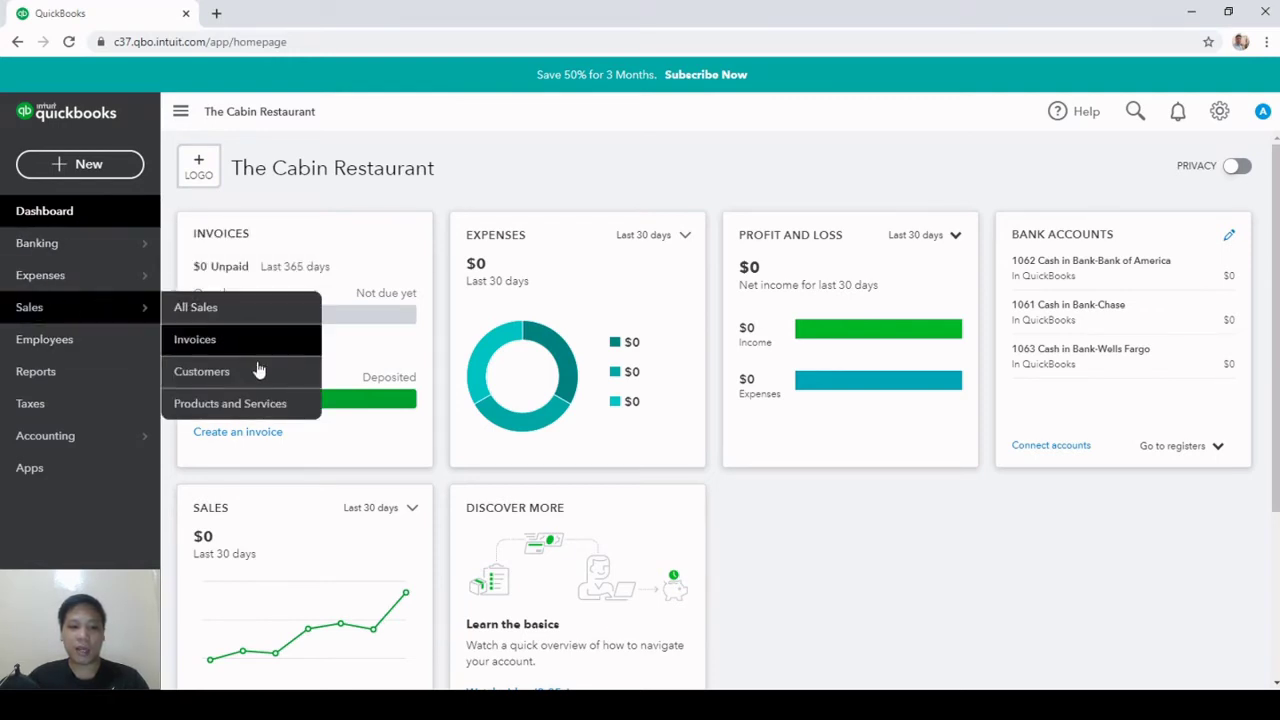
click(240, 408)
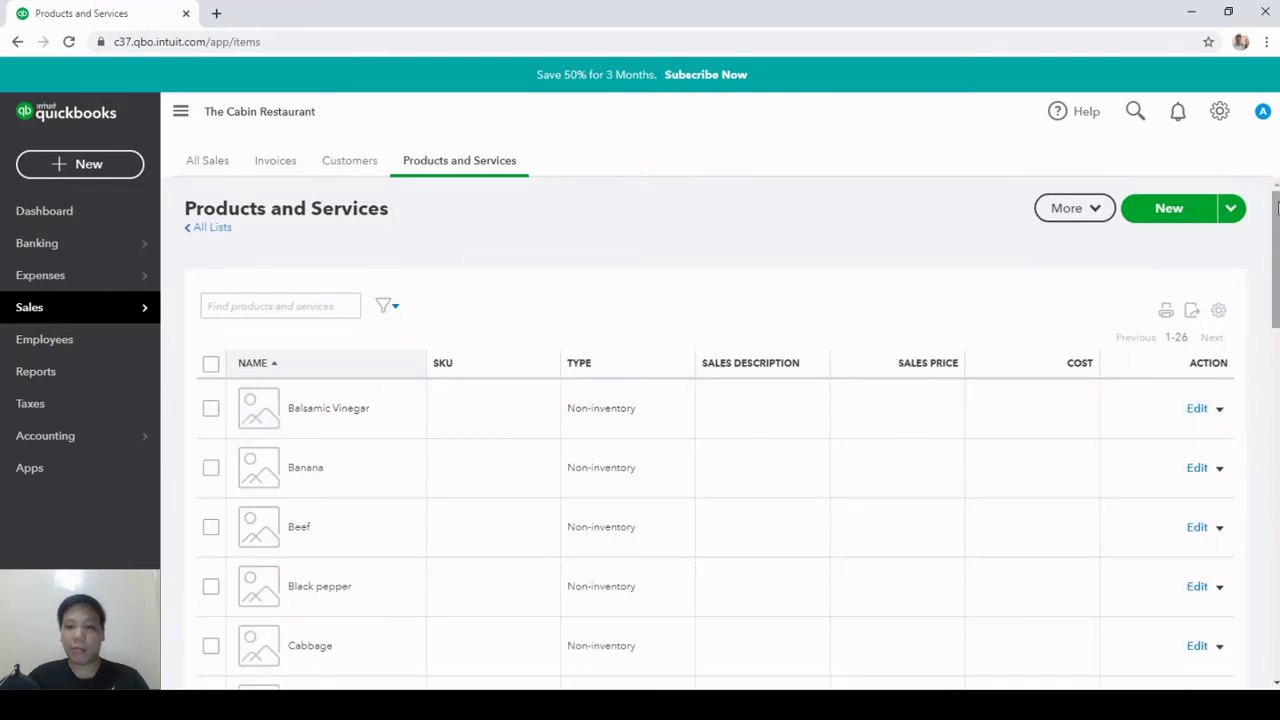
click(1170, 209)
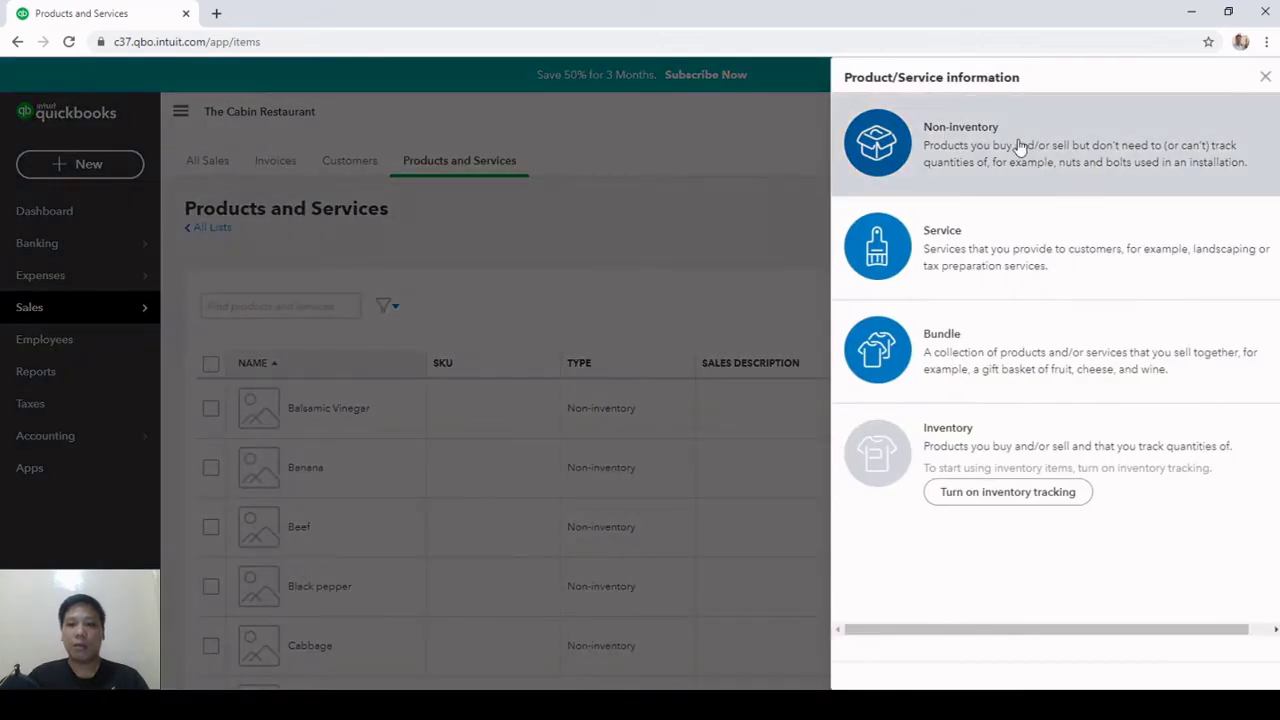
click(975, 248)
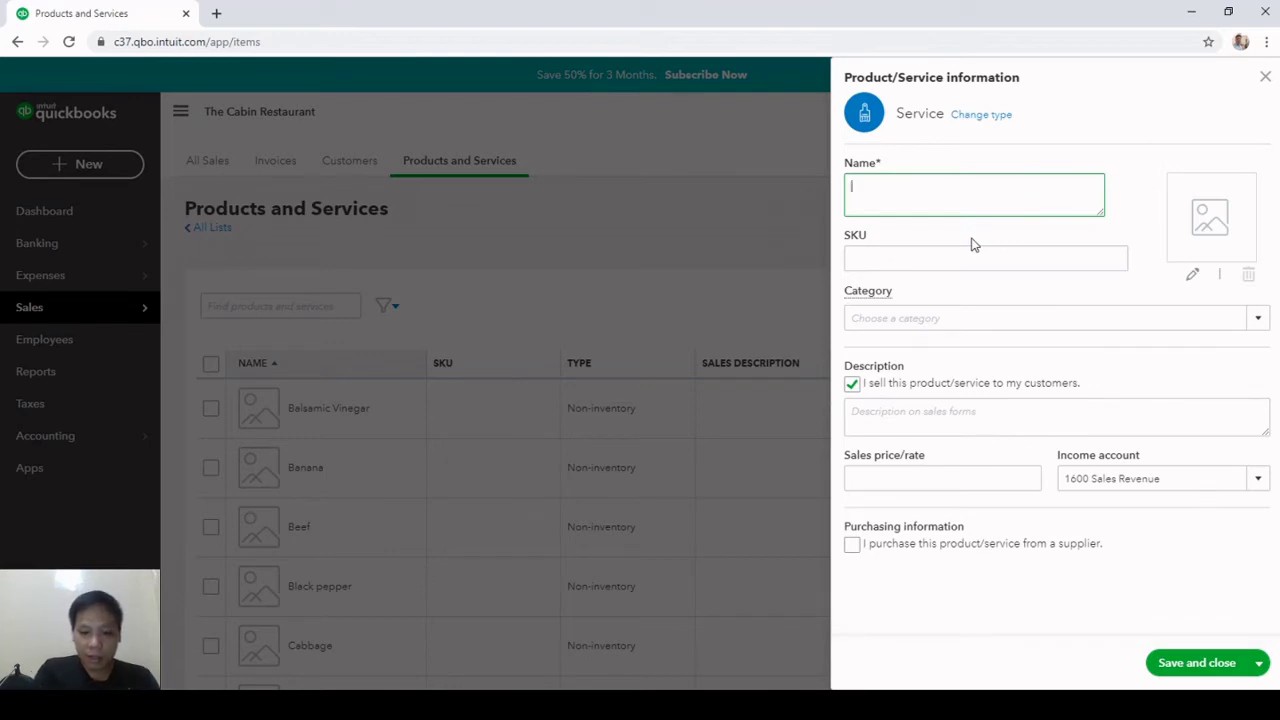
text(Din)
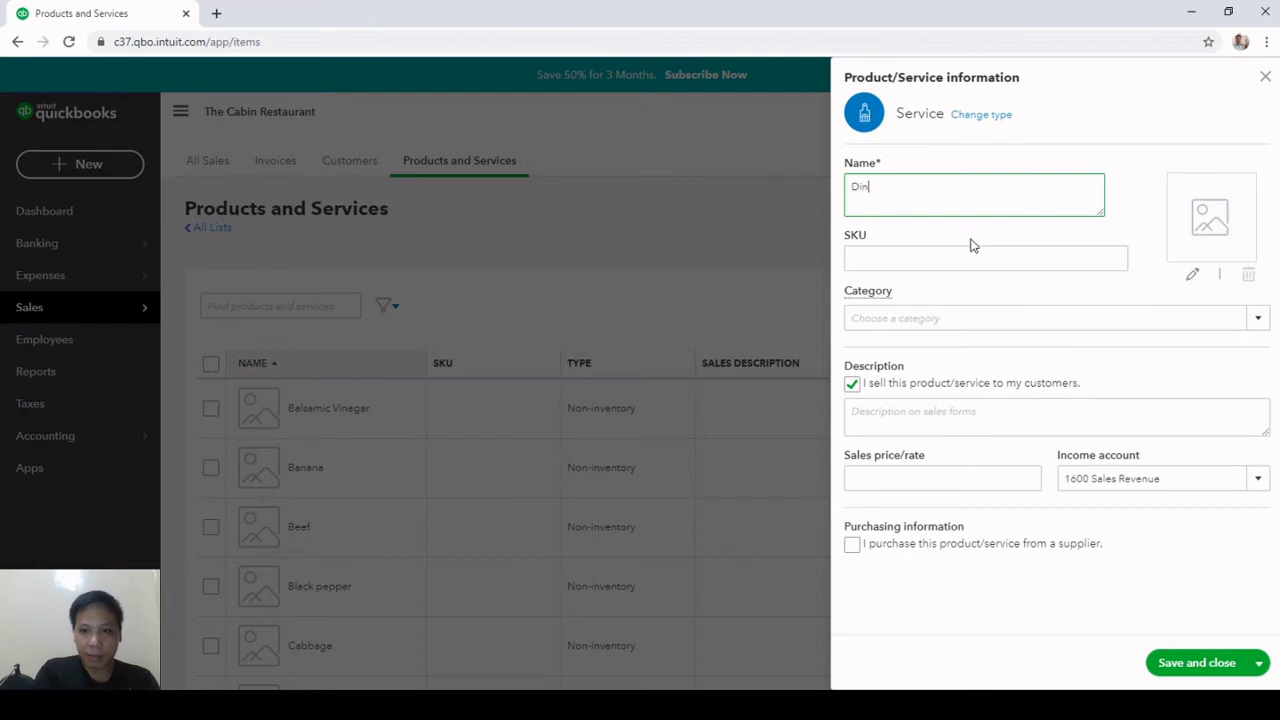
text(e-in Sa)
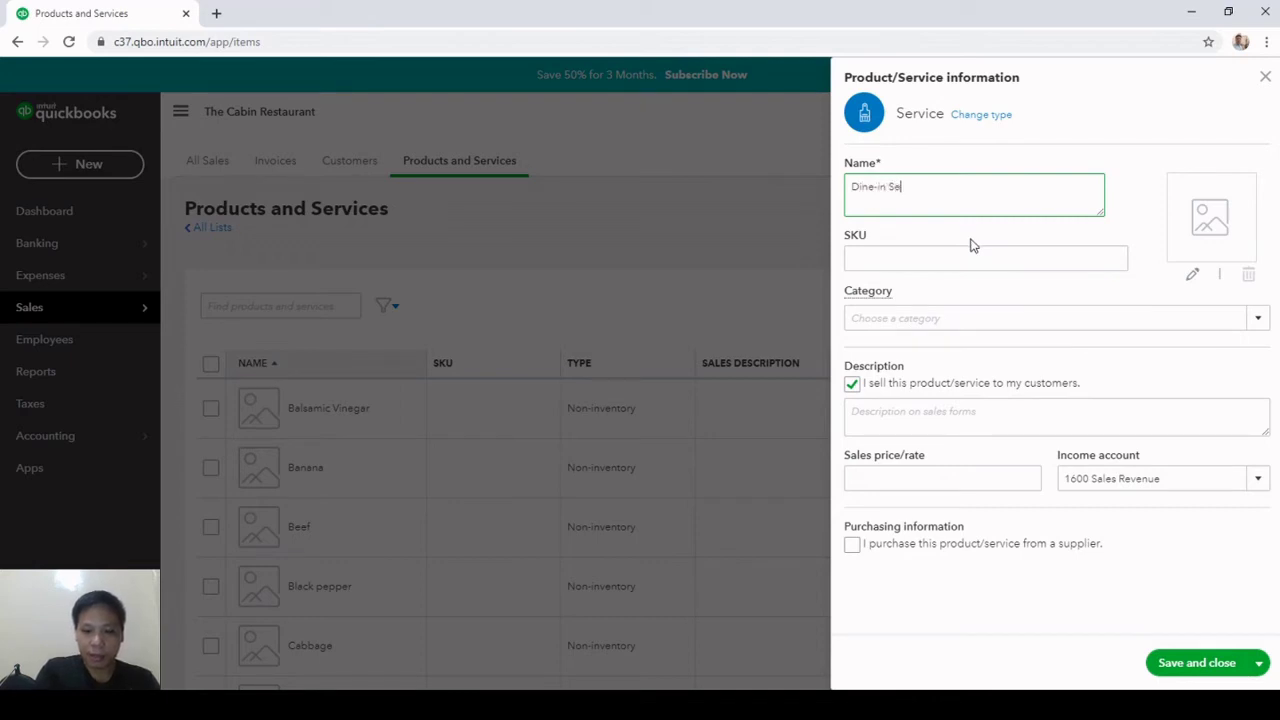
text(rvices)
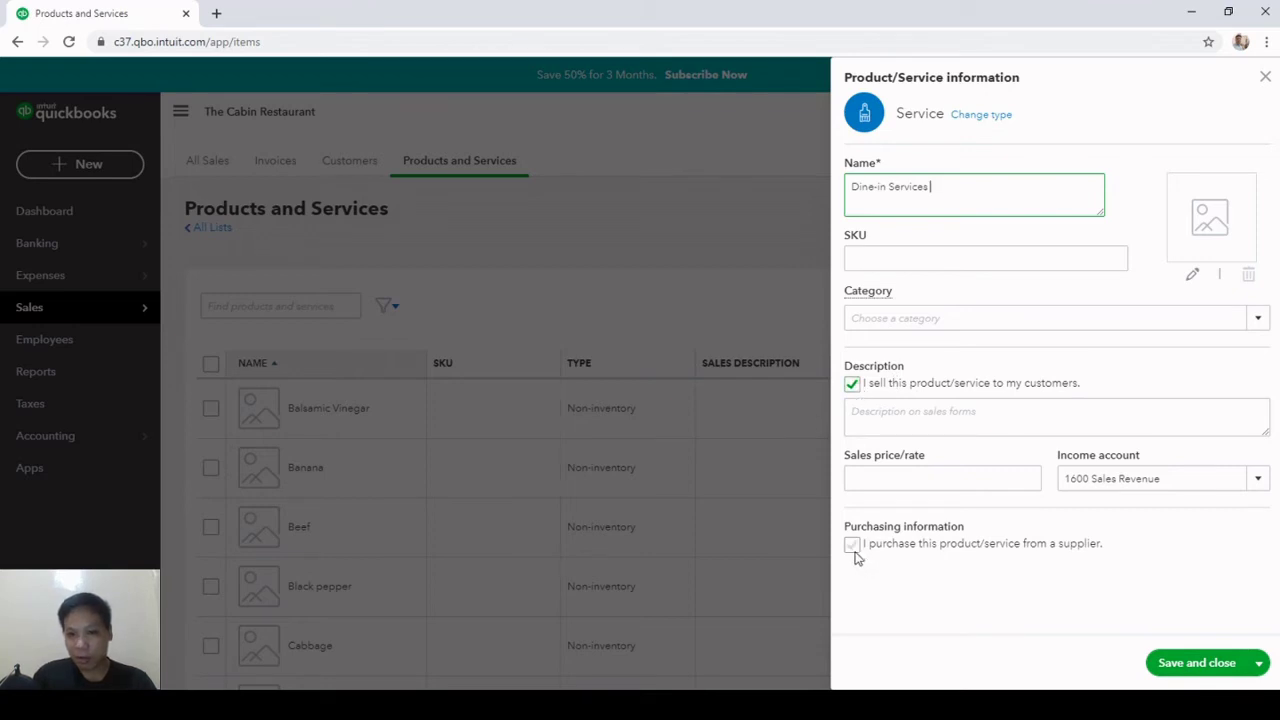
Assign income account 1661 Sales-Dine in customers to the dine-in service and save it, continuing to a new item
click(1258, 482)
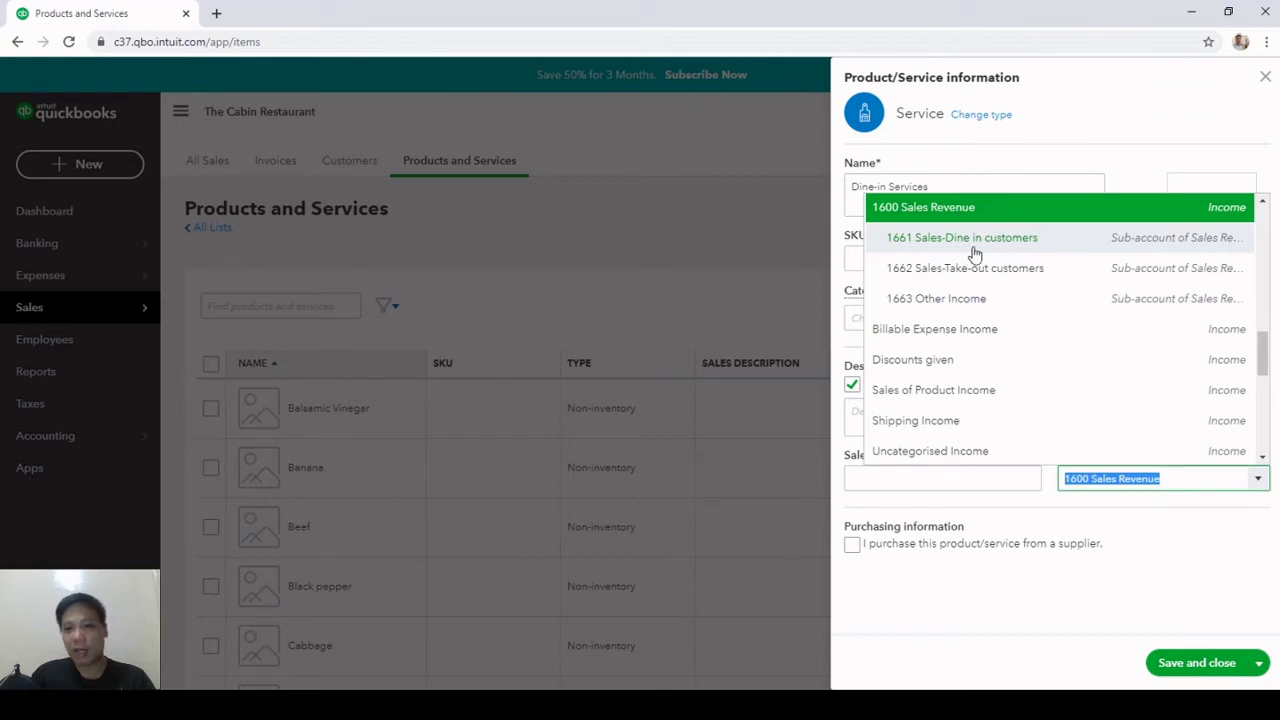
click(1043, 250)
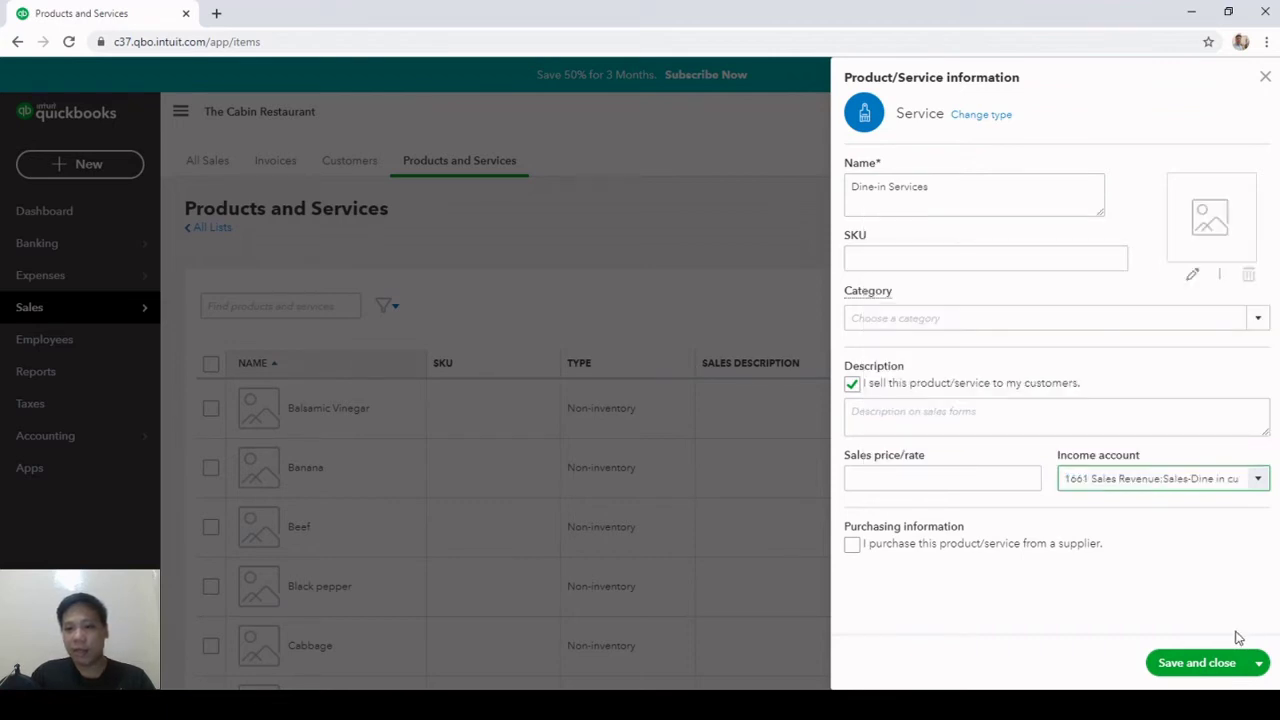
click(1193, 663)
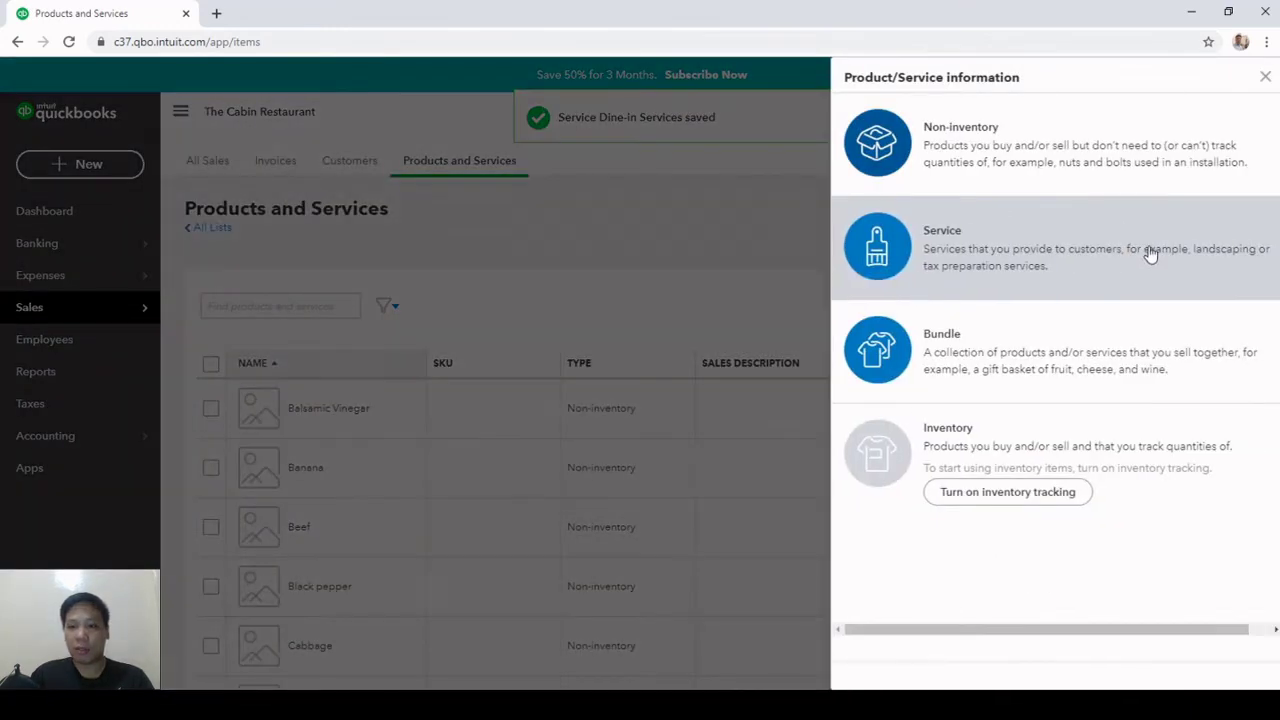
Add a service named "Take-out Services" with income account 1662 Sales-Take-out customers and save it
click(993, 247)
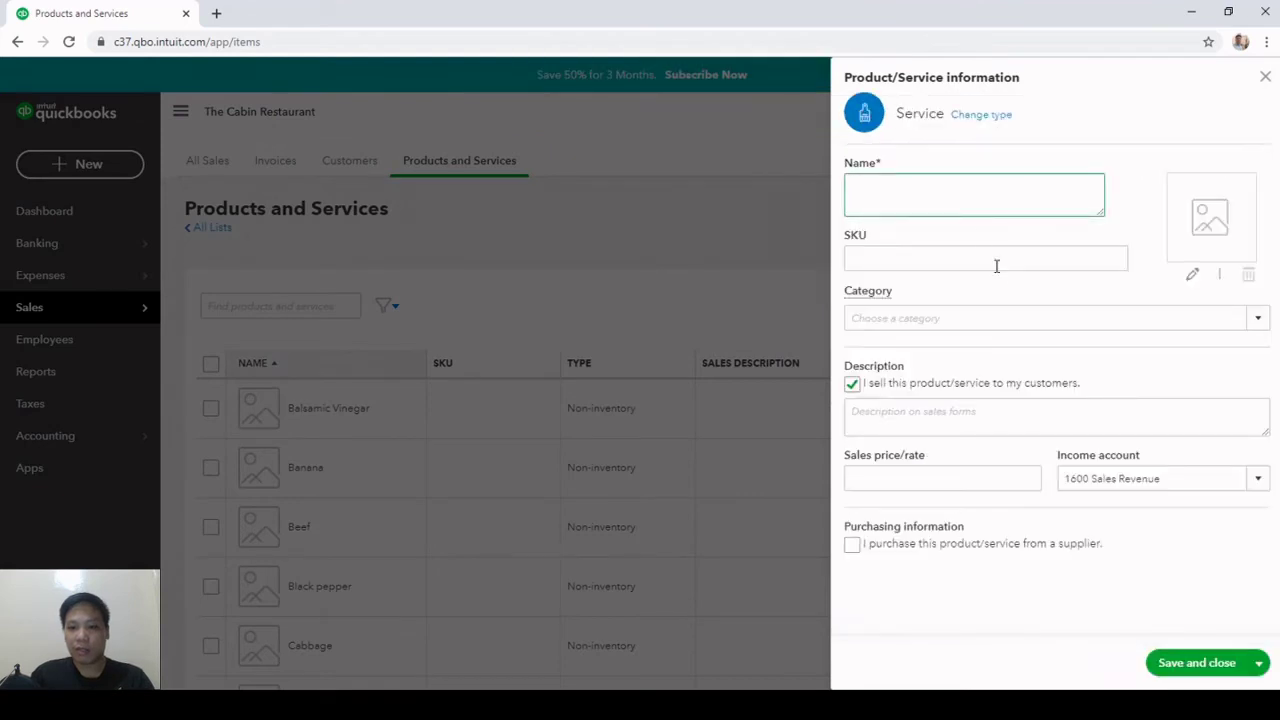
text(Ta)
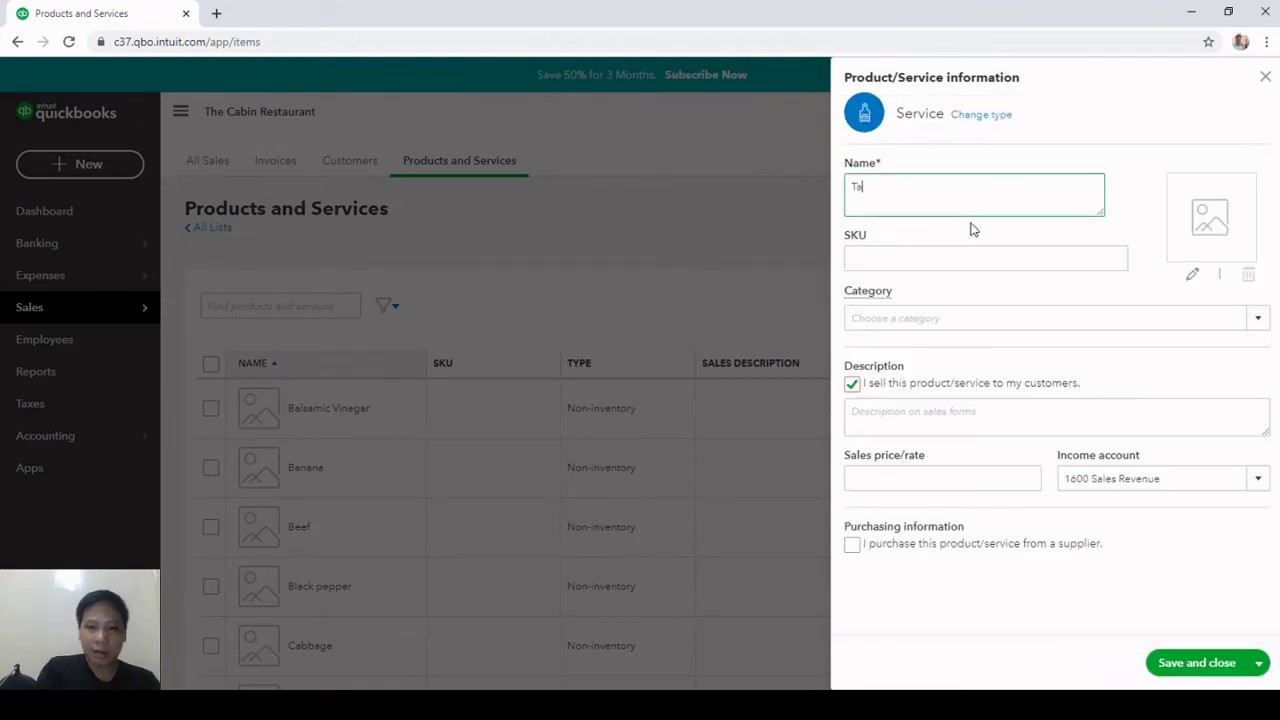
text(ke-out Services)
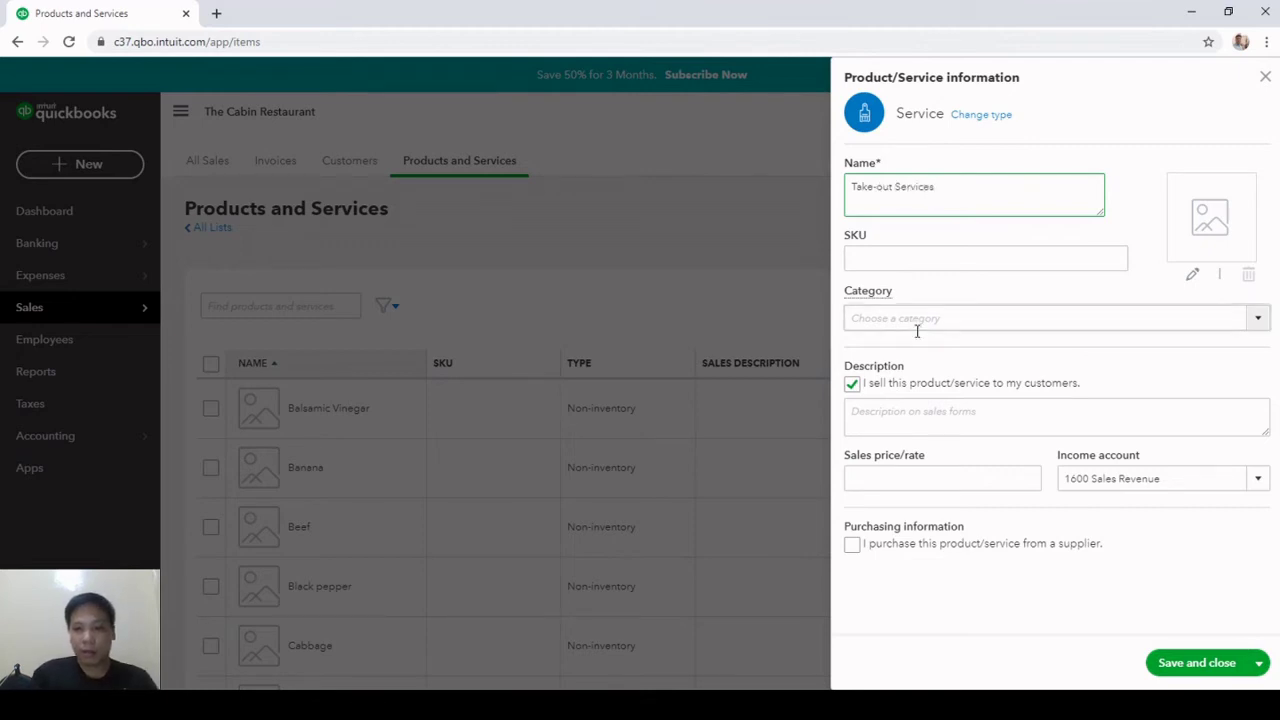
click(1255, 485)
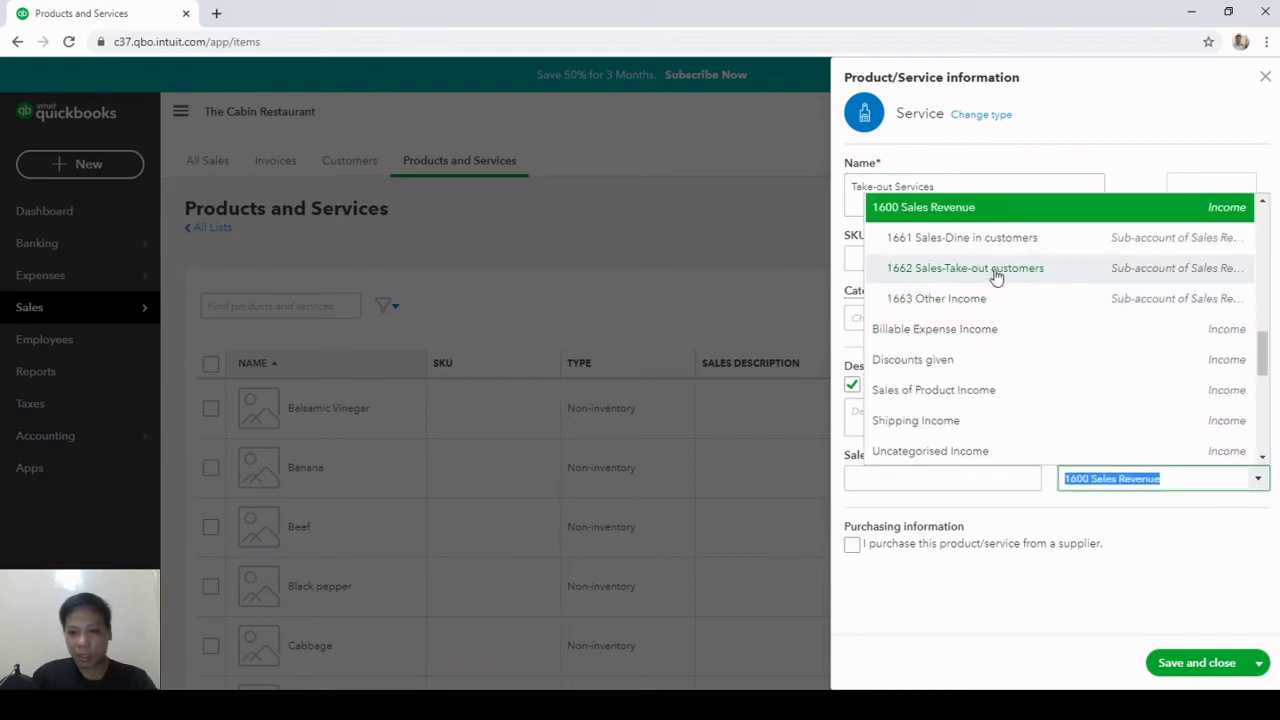
click(1008, 277)
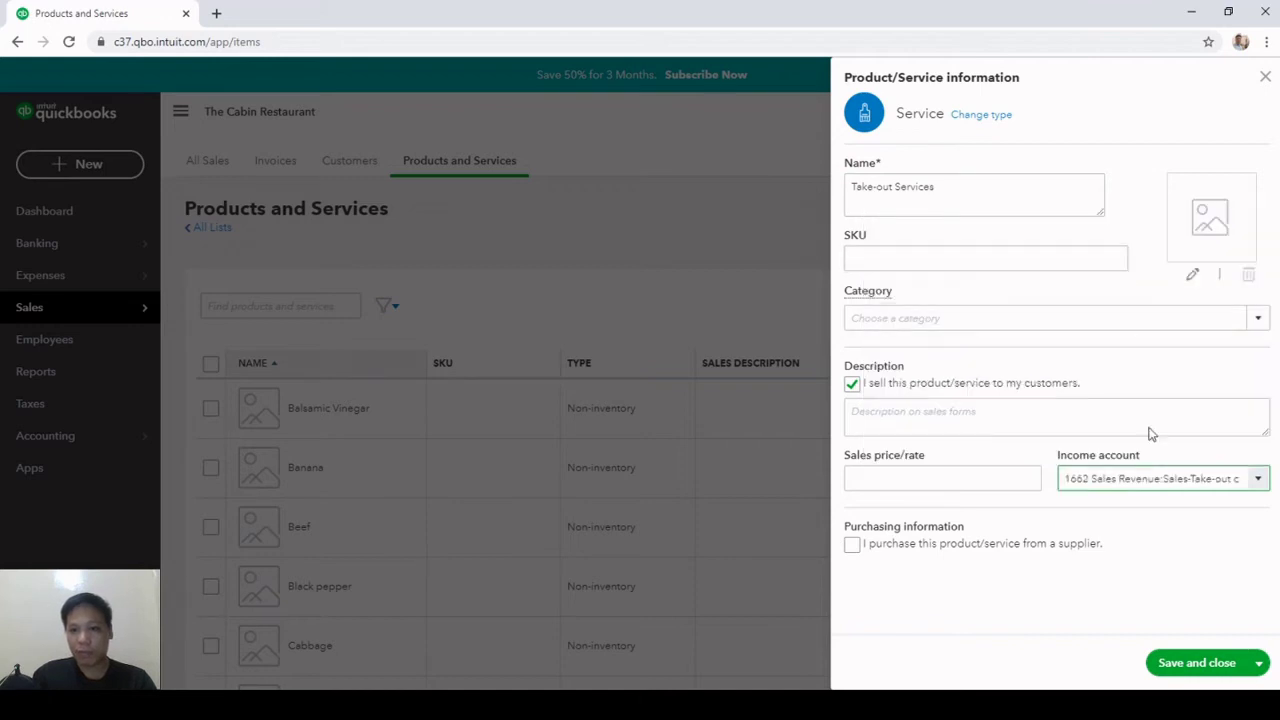
click(1204, 670)
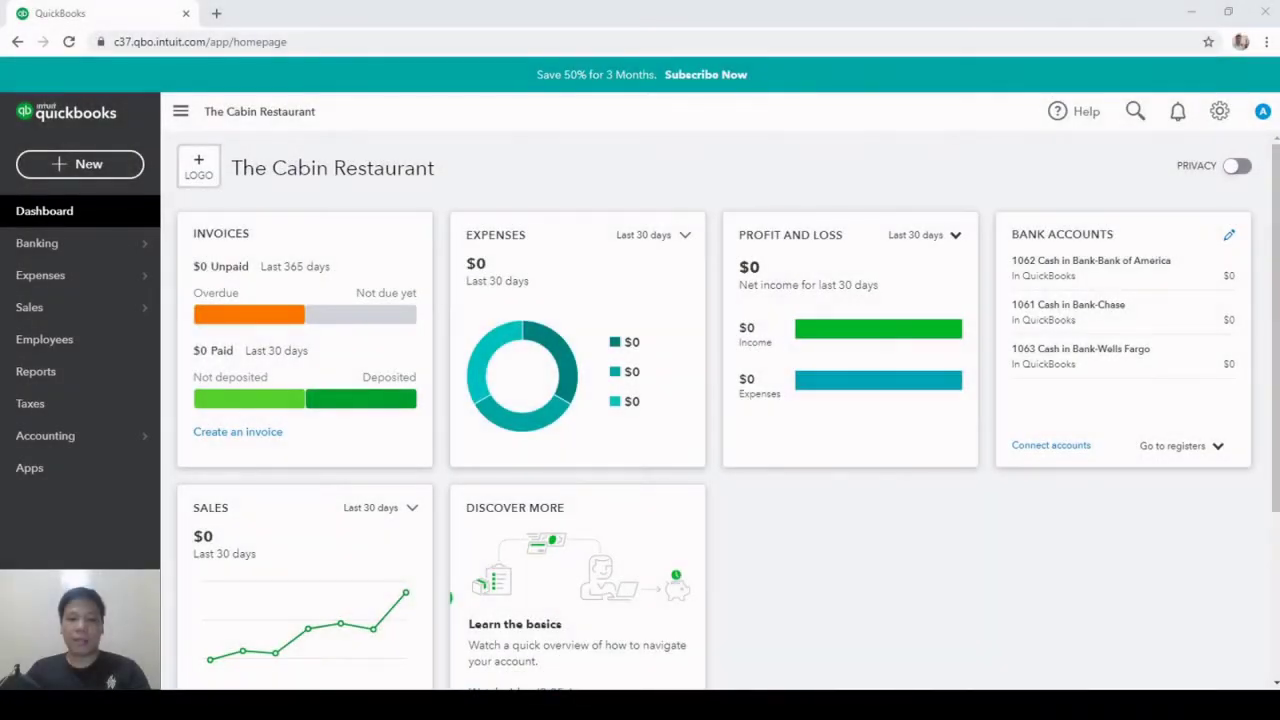
Start the tax setup with the tax name "Sales Tax" and the description "Tax on sale of products and services"
click(603, 651)
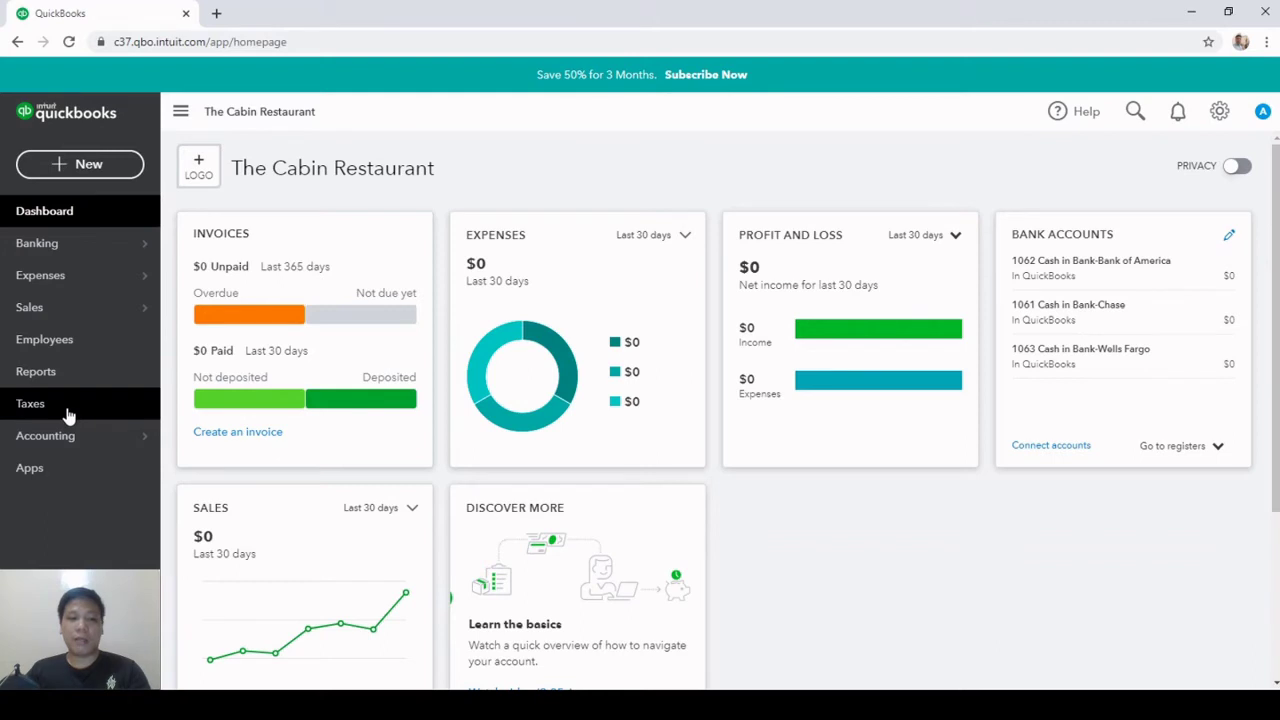
click(30, 404)
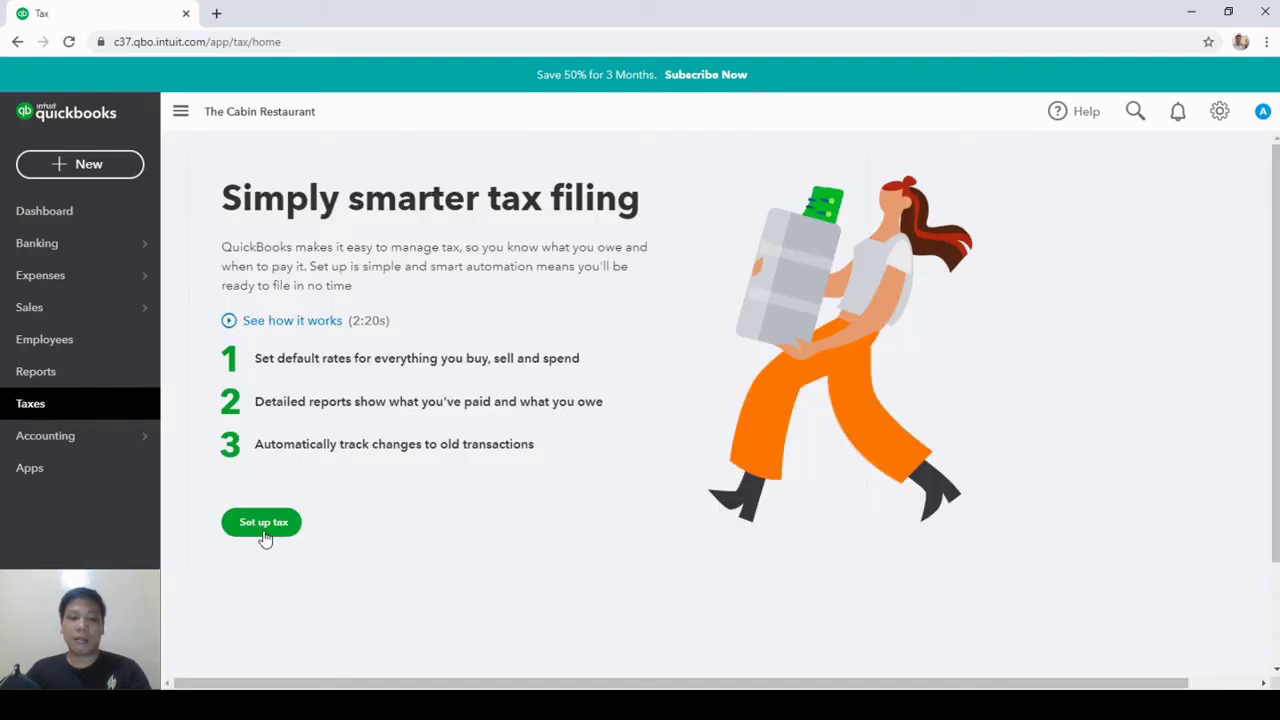
click(268, 536)
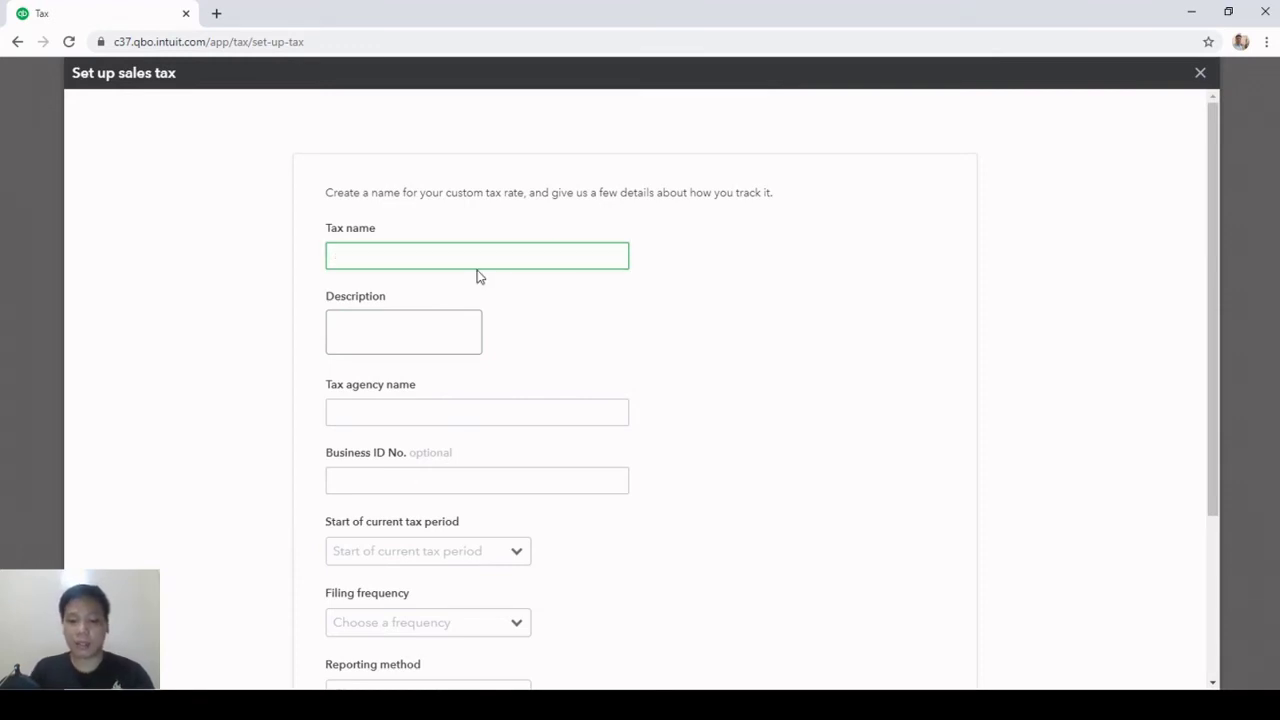
text(Sales Tax)
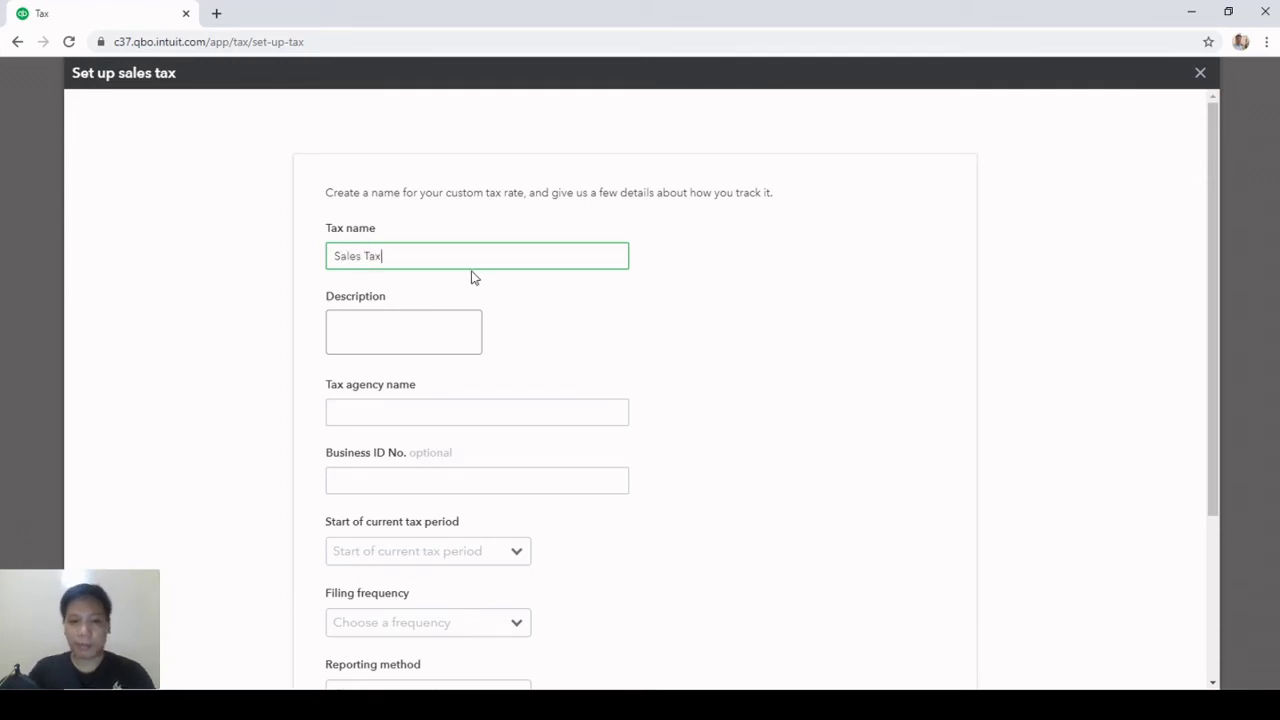
click(369, 345)
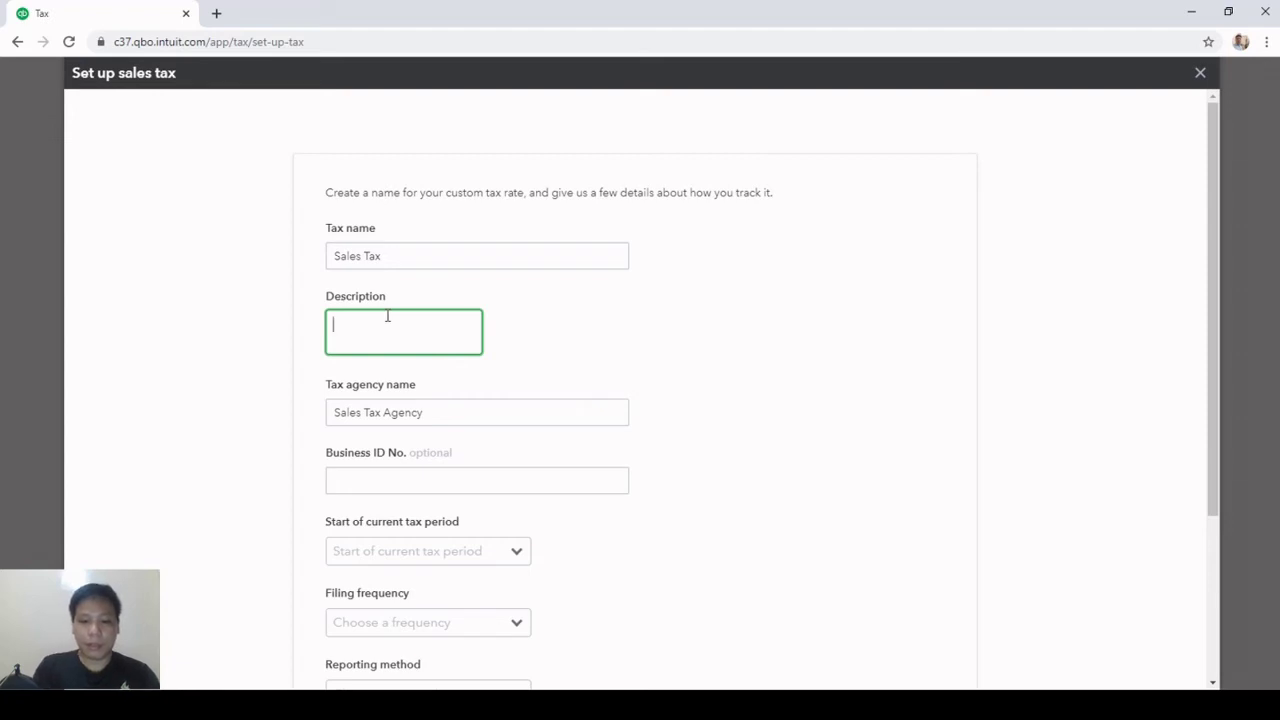
text(Tax on sale of produc)
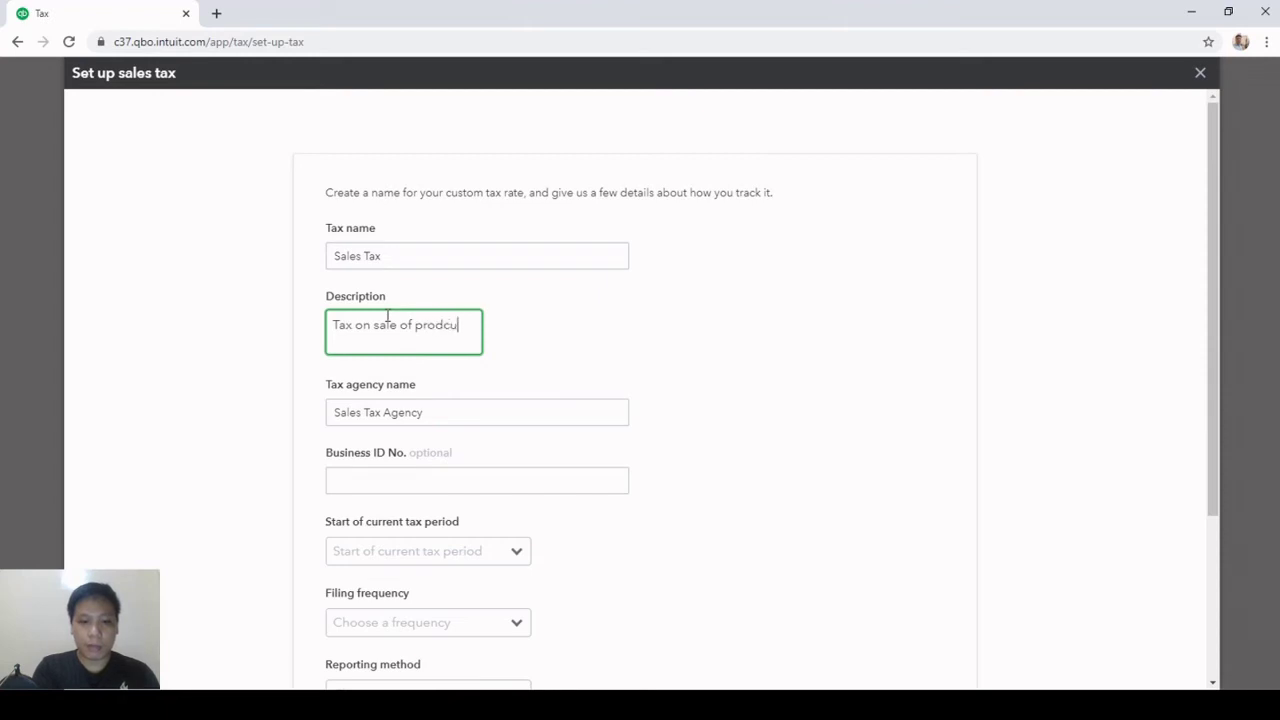
key(BackSpace)
text(uc)
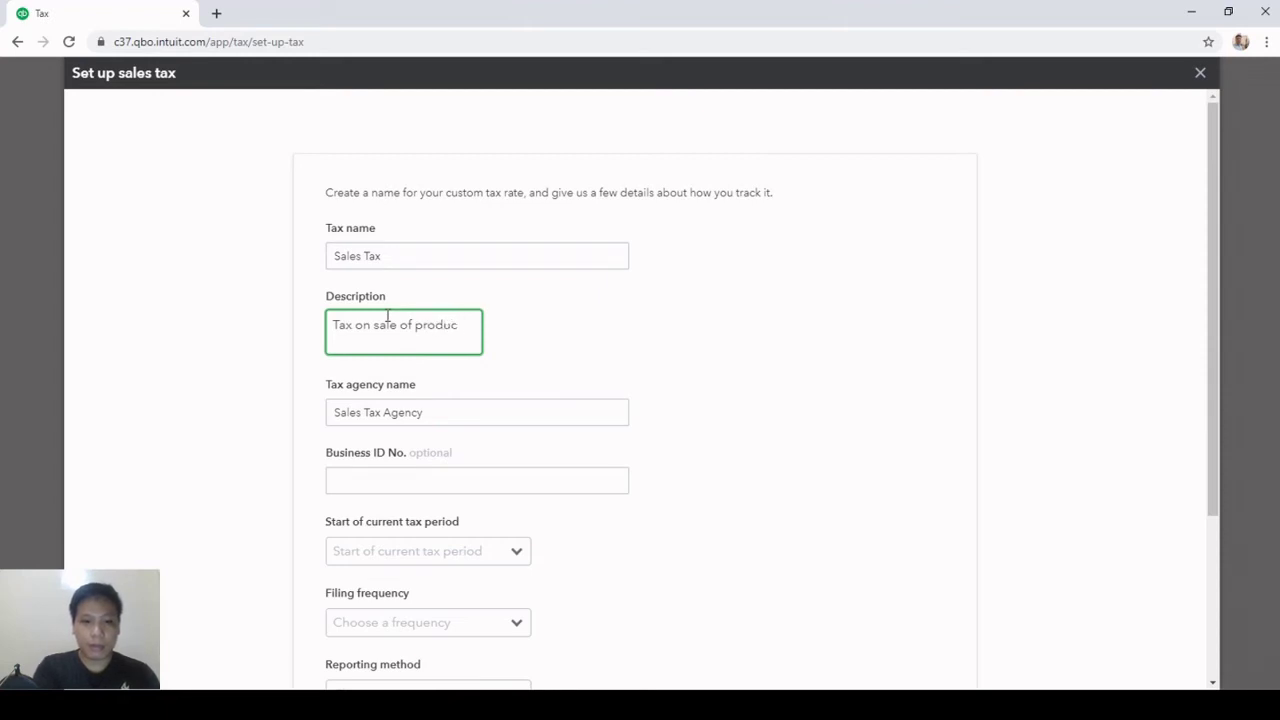
text(sts and services)
Set the tax agency name to "Internal Revenue Services" and enter the company's business ID number
scroll(938, 601, down, 1)
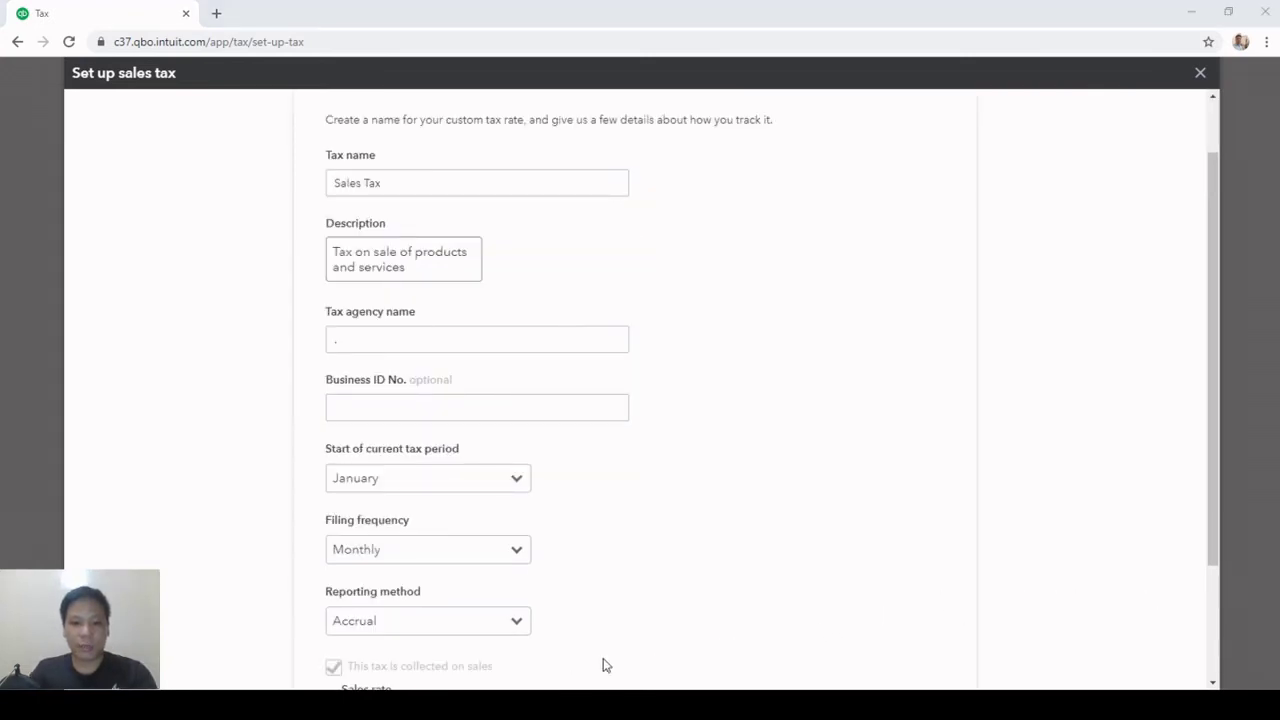
click(424, 337)
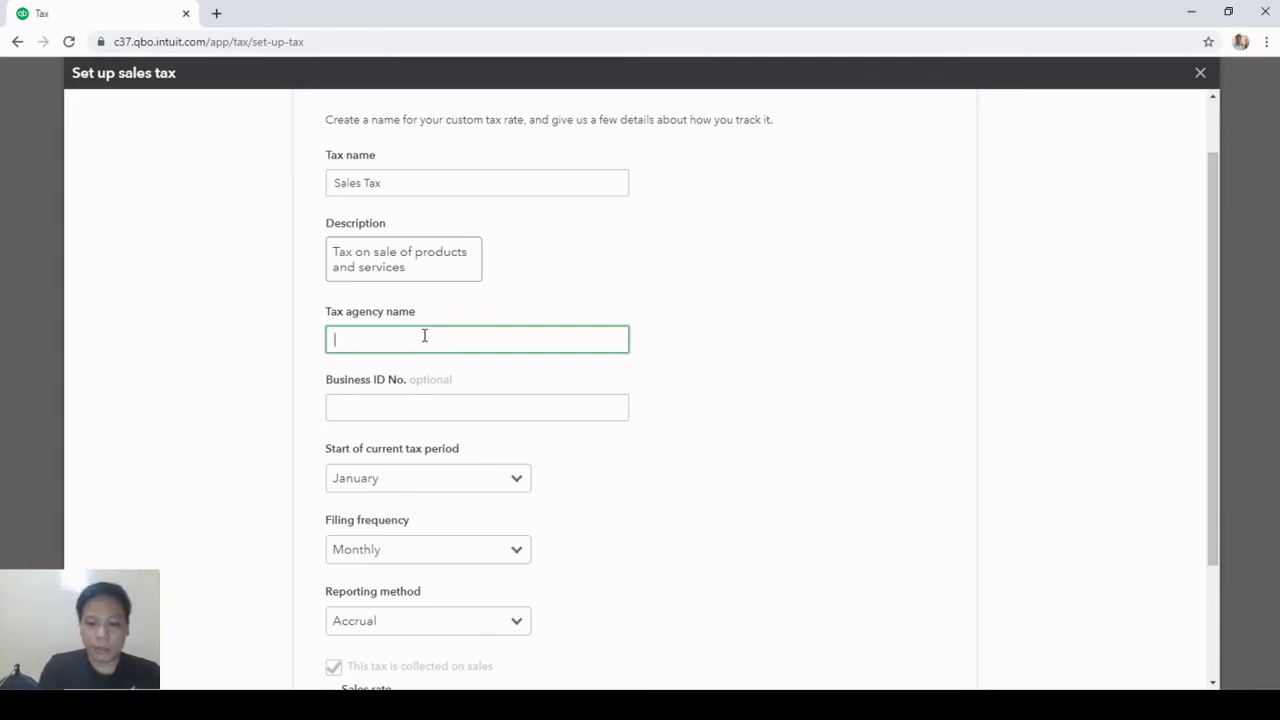
text(Internal Re)
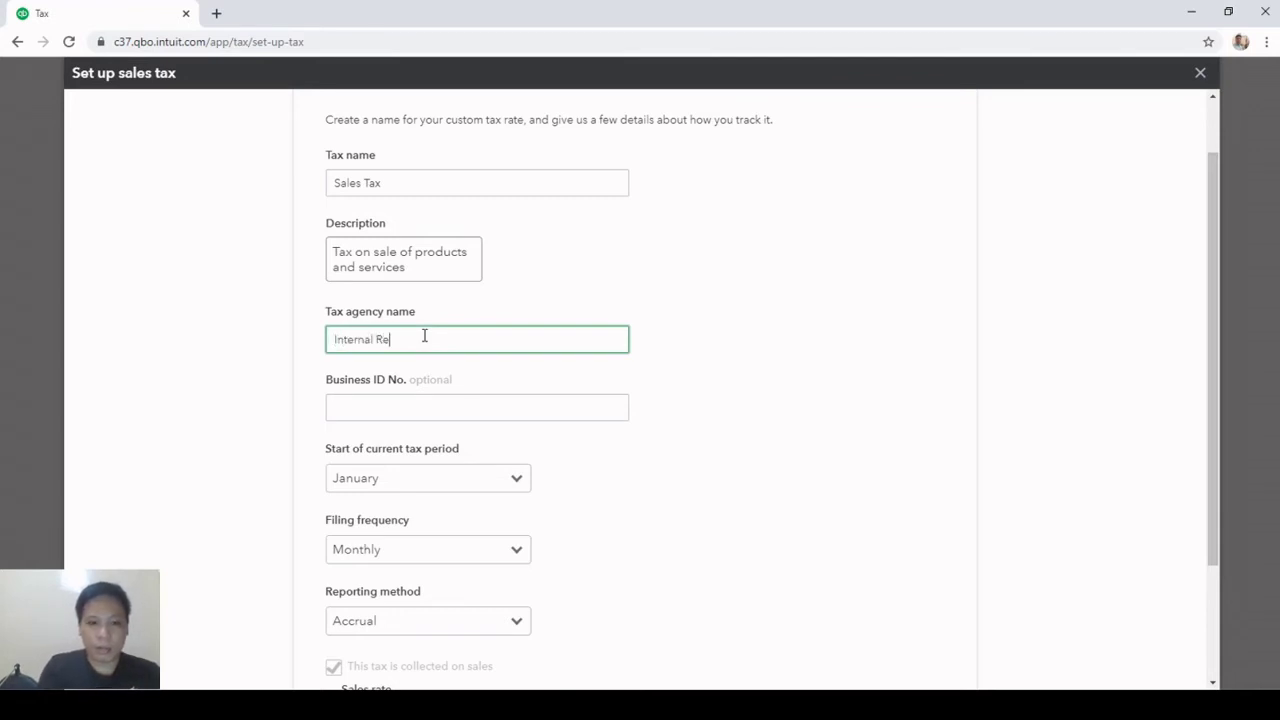
text(venue Ser)
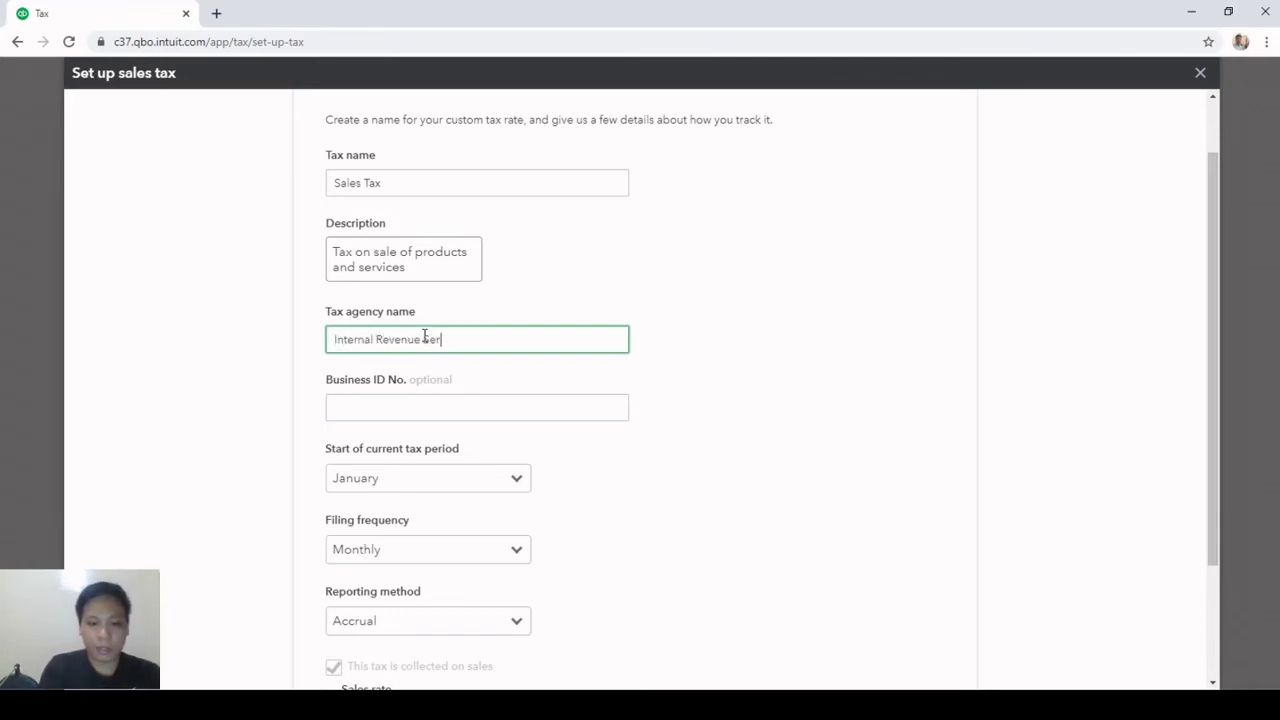
text(vices)
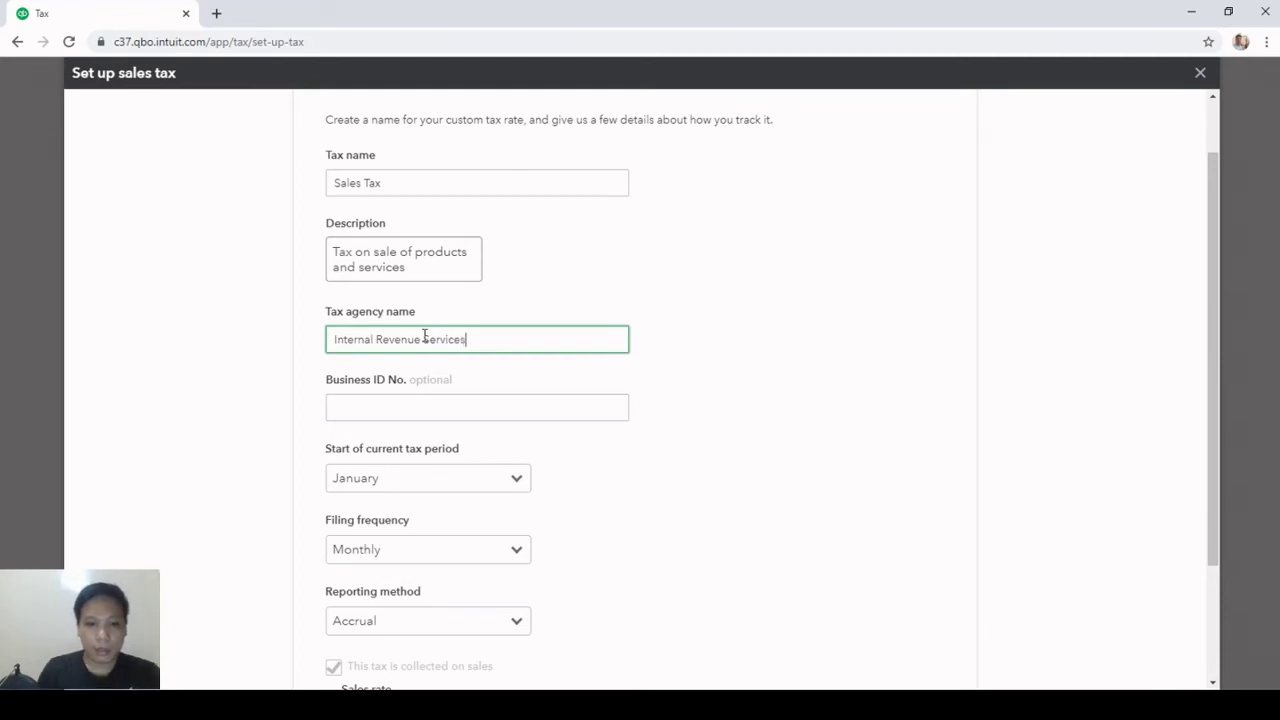
click(400, 414)
text(55)
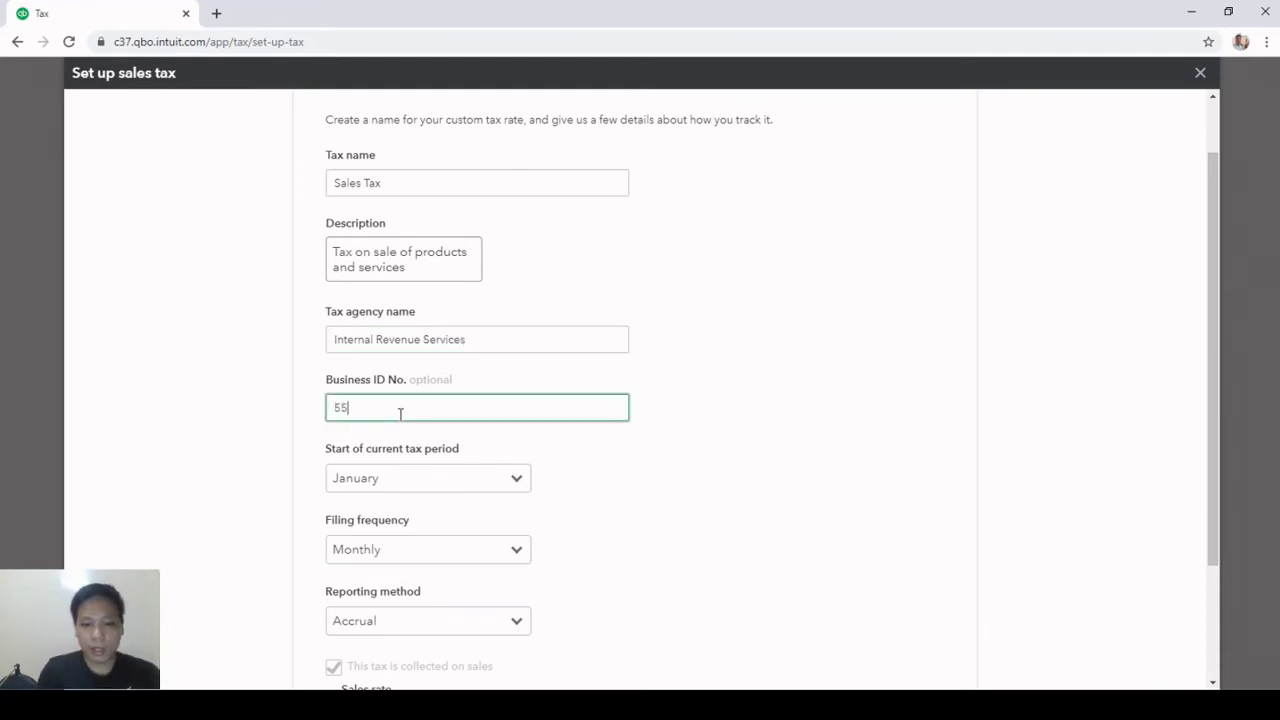
text(-1234567)
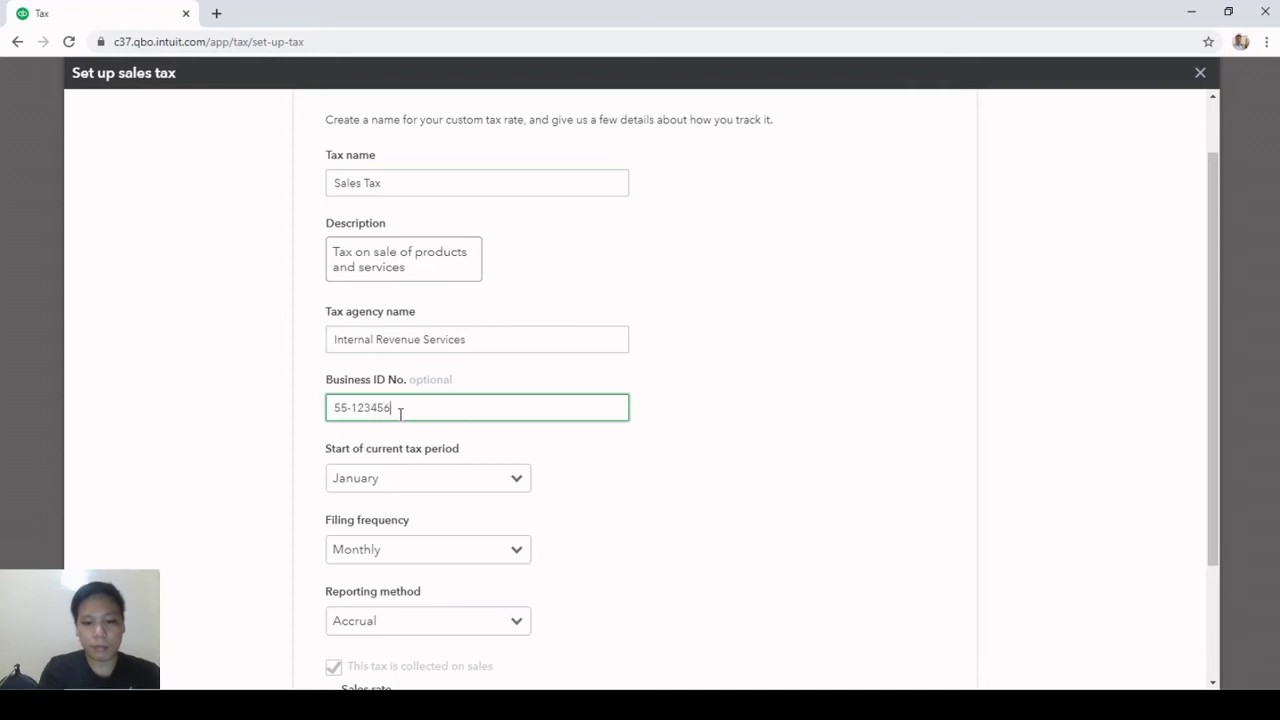
Set the start of the current tax period to January and the filing frequency to Quarterly
click(516, 482)
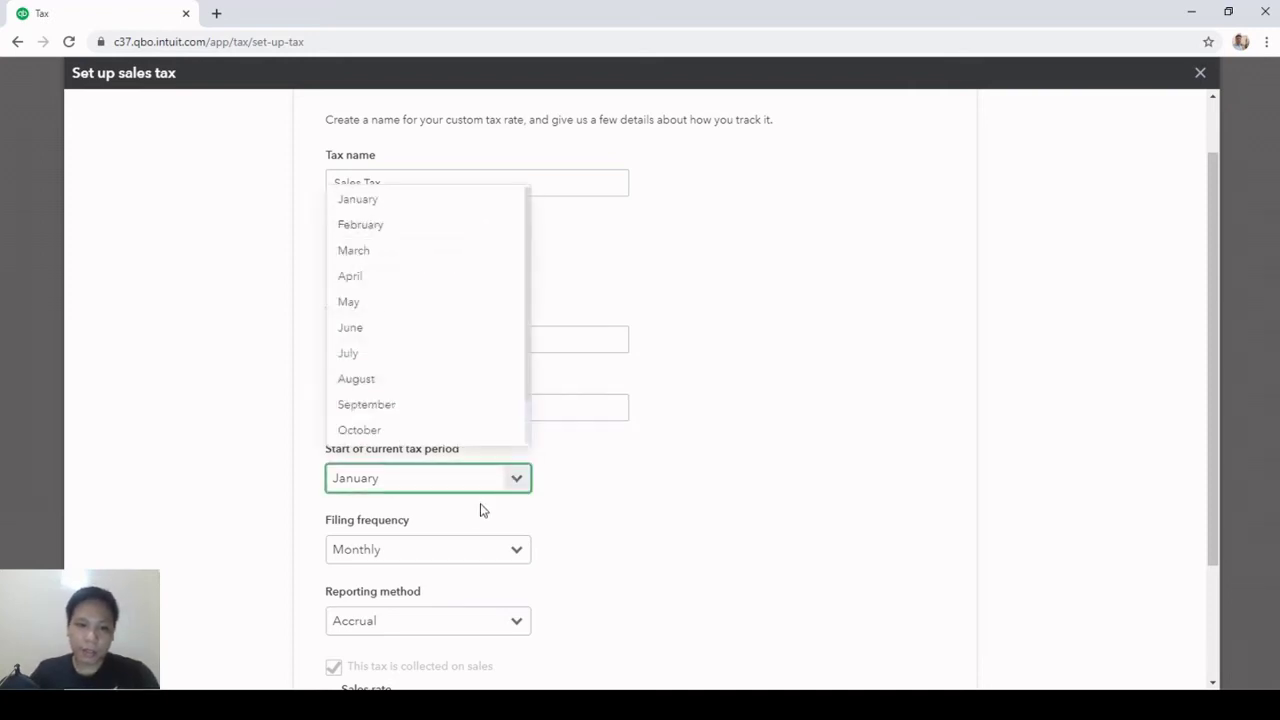
click(403, 205)
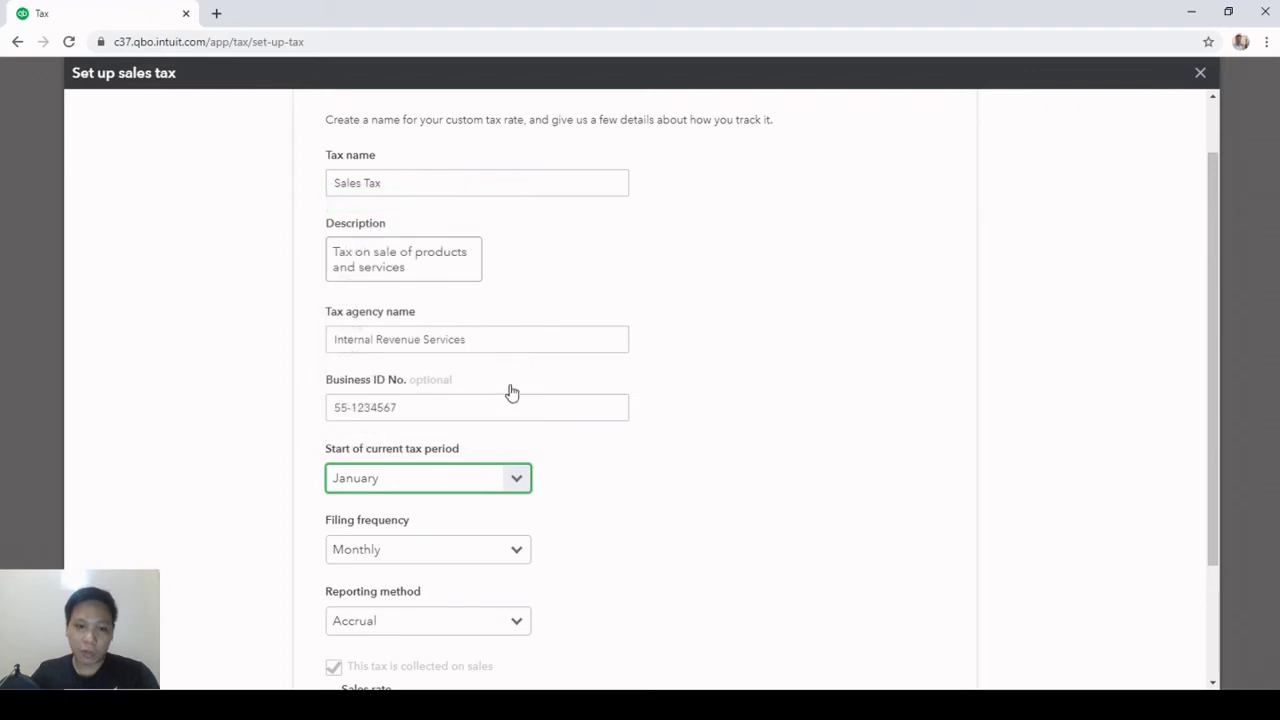
click(516, 558)
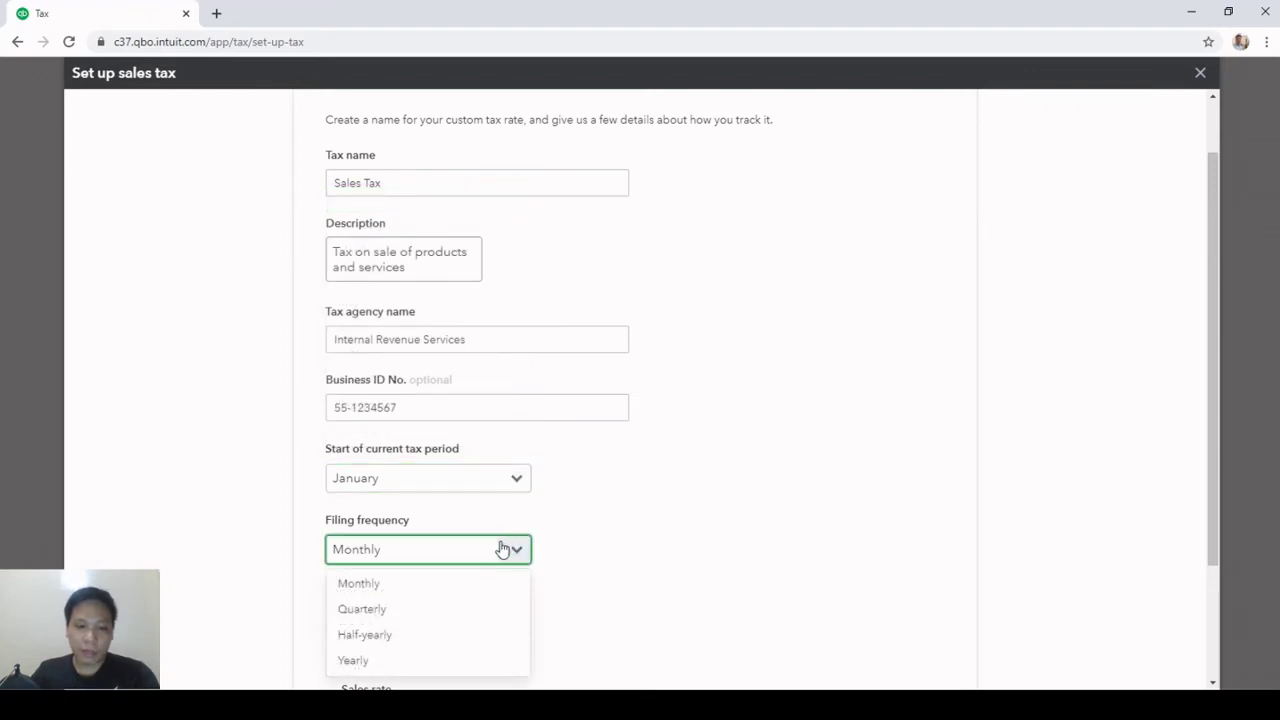
click(434, 609)
Set the sales tax reporting method to Cash and the sales rate to 6%, and complete the tax setup
scroll(600, 611, down, 1)
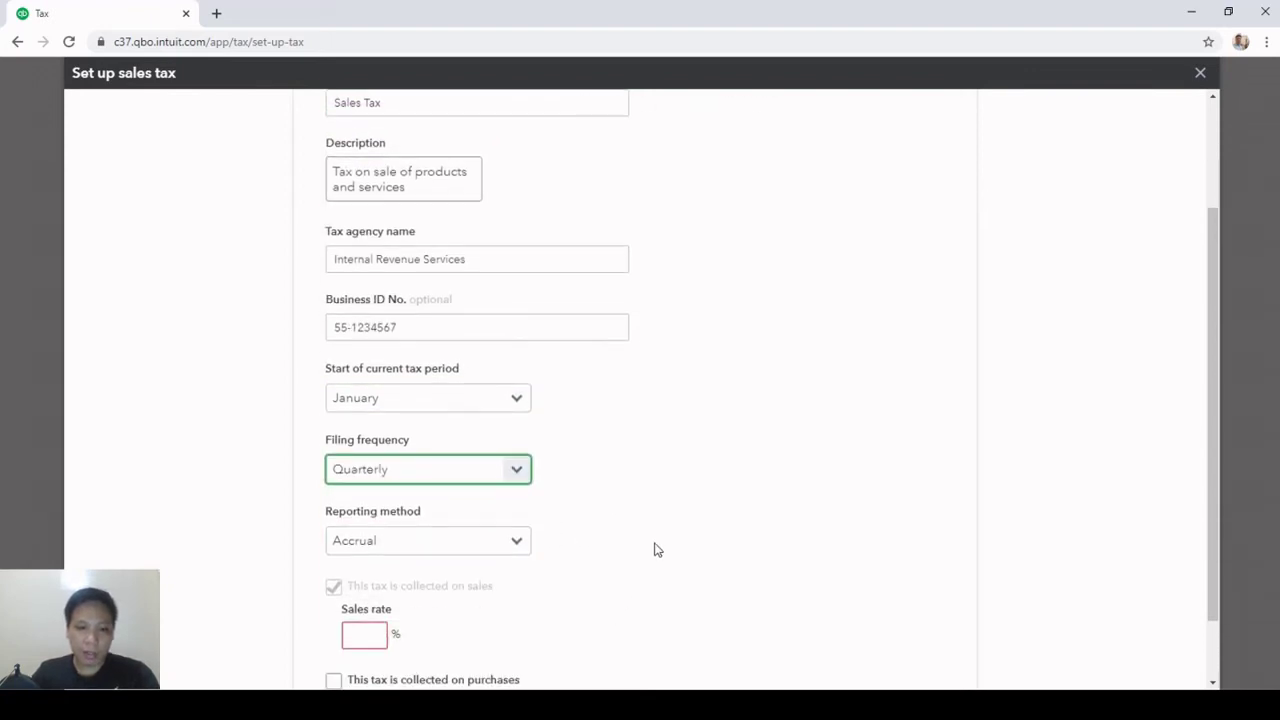
click(516, 543)
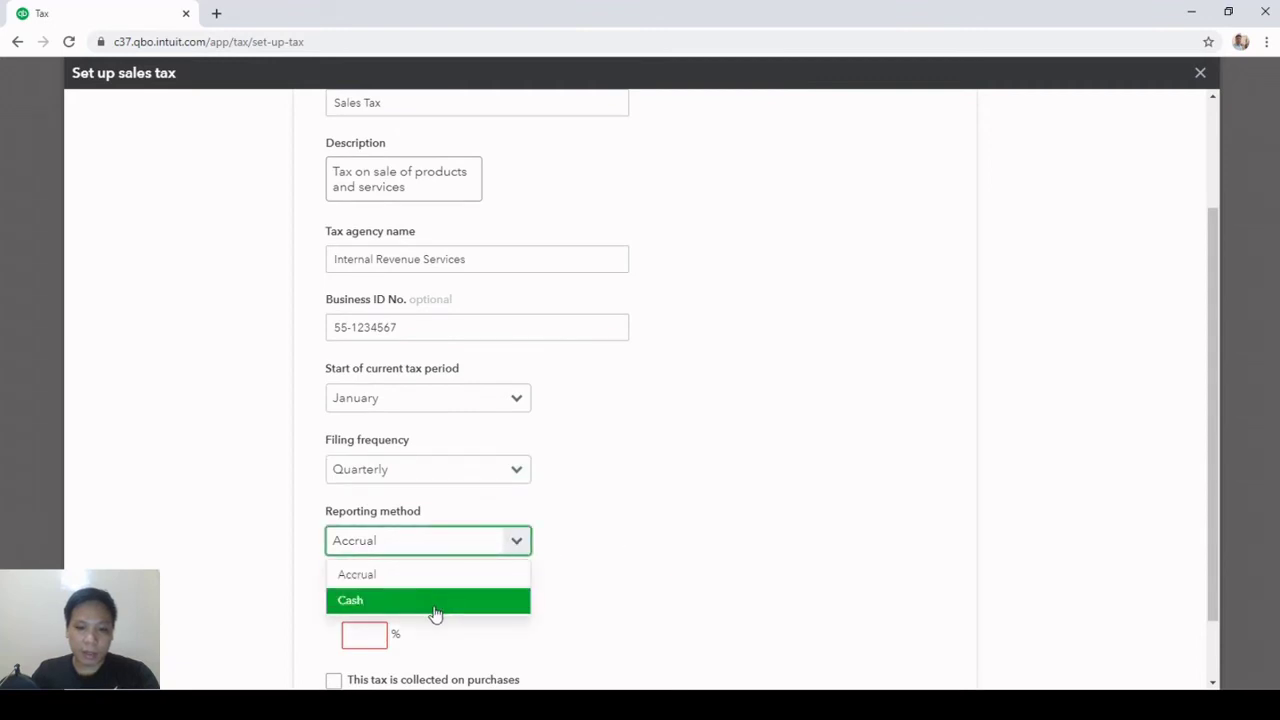
click(436, 605)
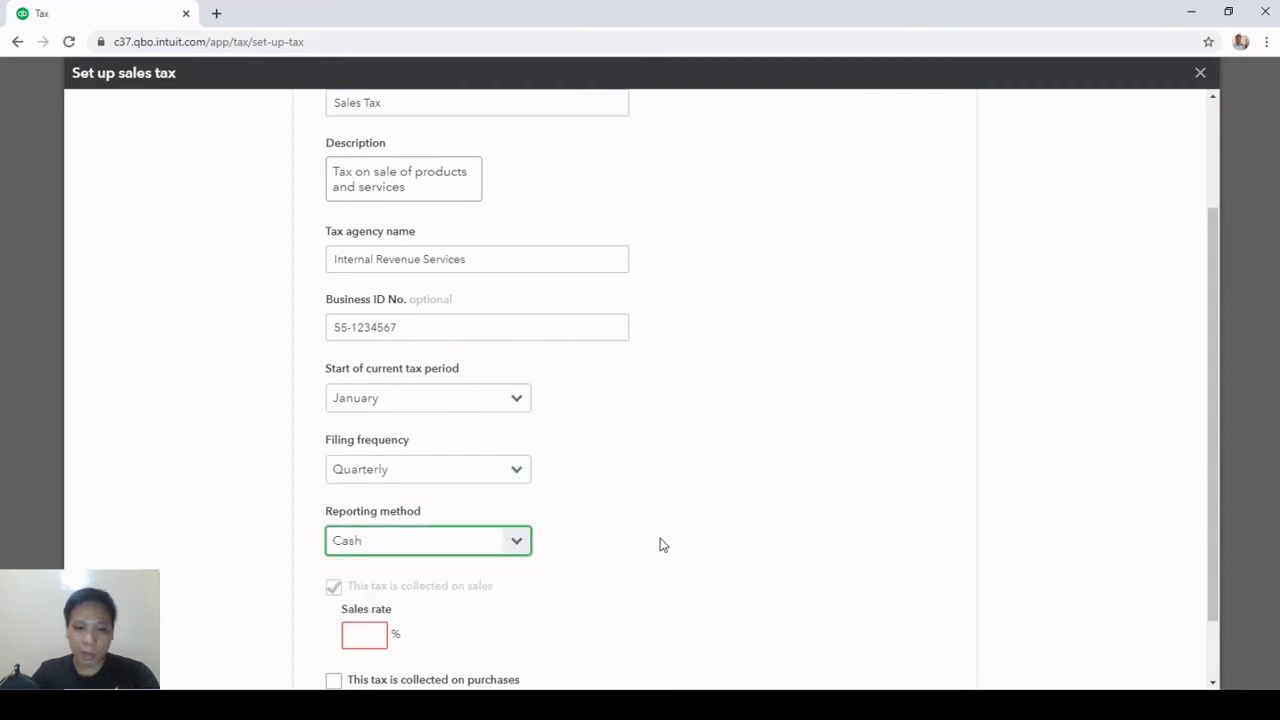
scroll(688, 507, down, 1)
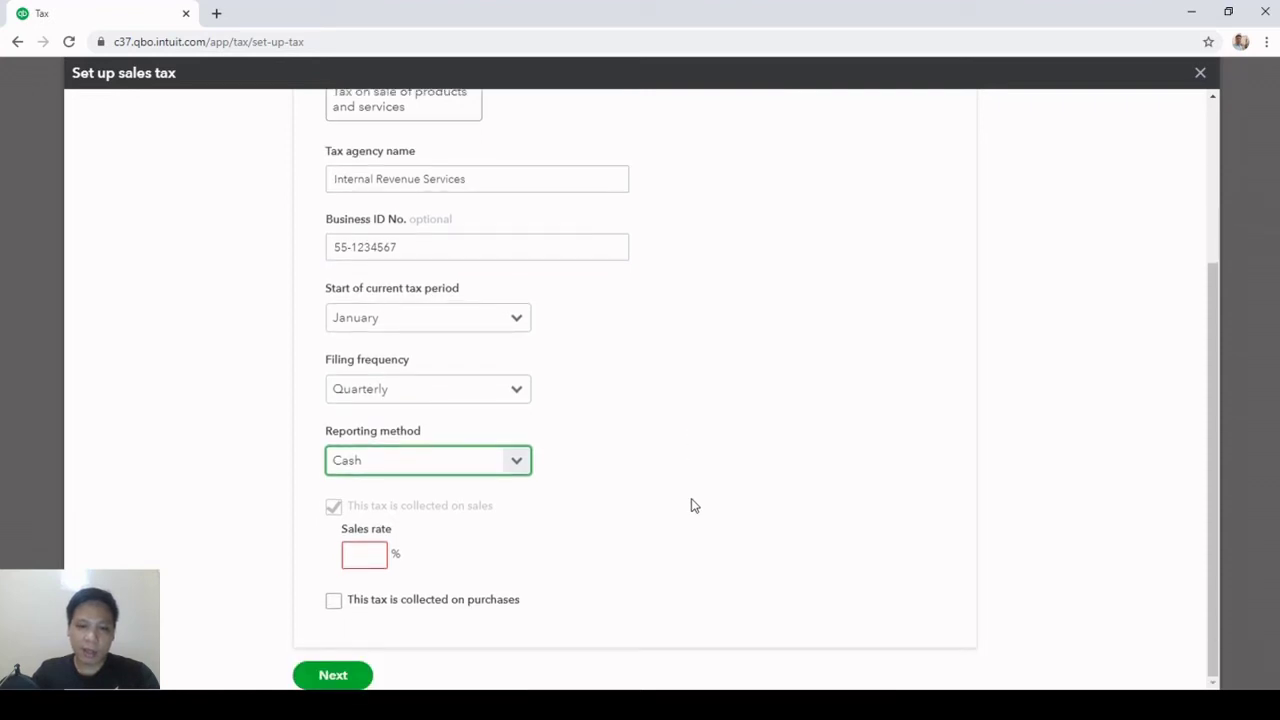
click(363, 554)
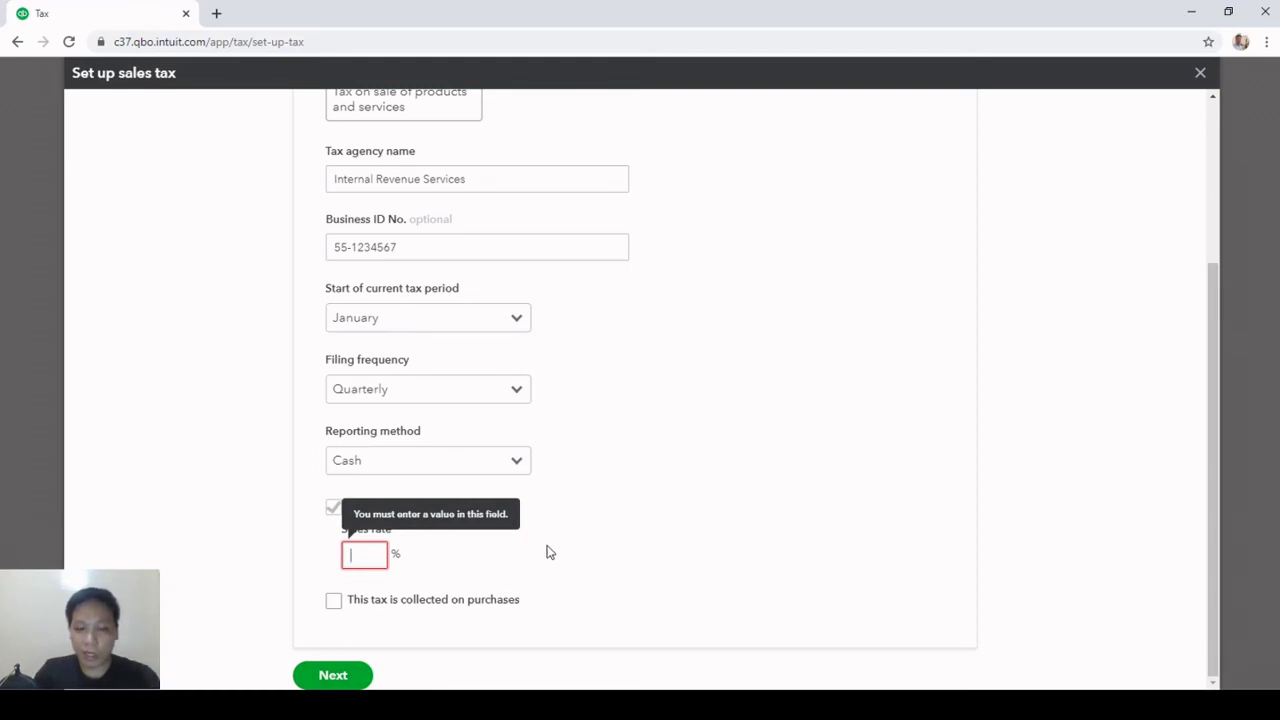
text(6)
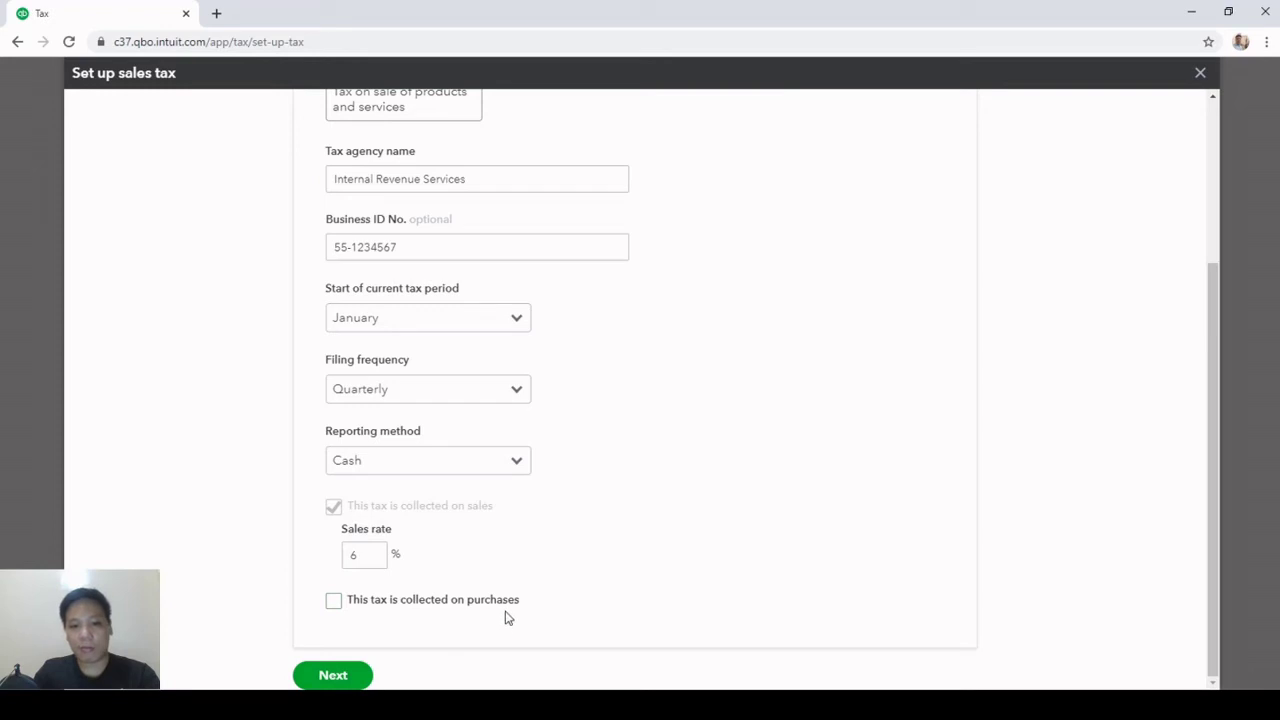
click(359, 678)
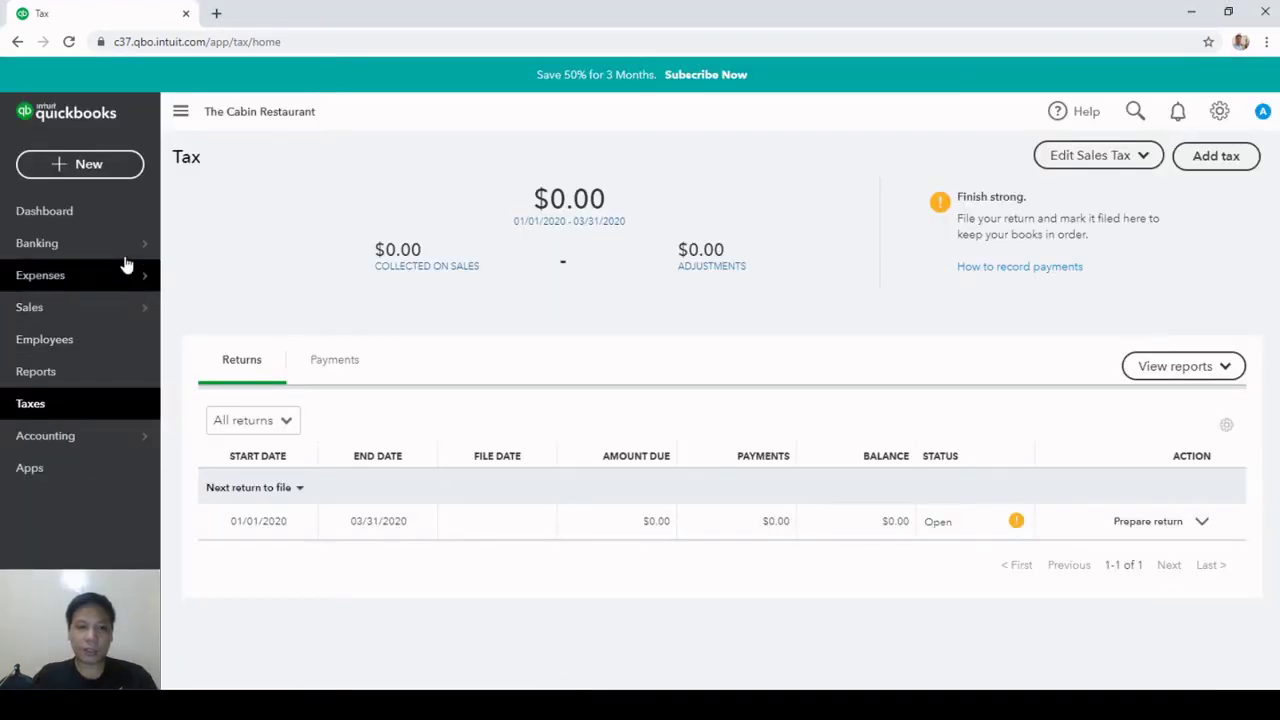
Check the tax choices offered on the first line of a new sales receipt and close the receipt without saving
click(104, 168)
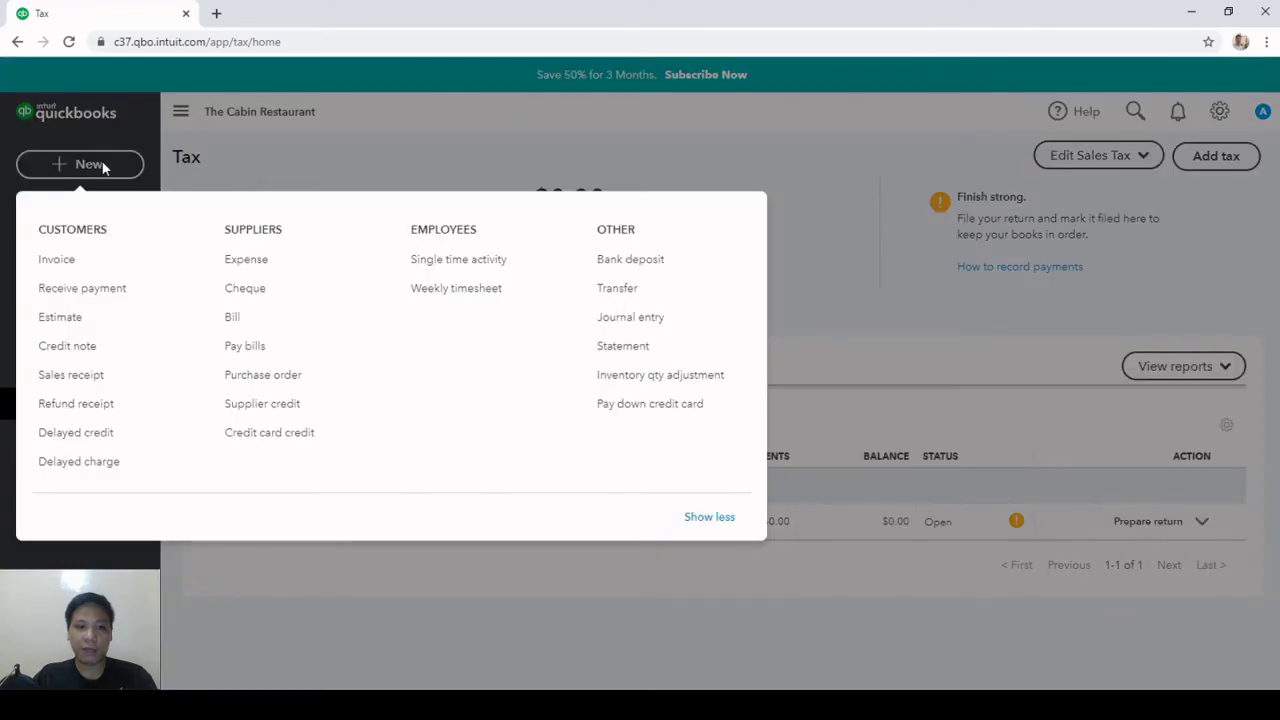
click(76, 385)
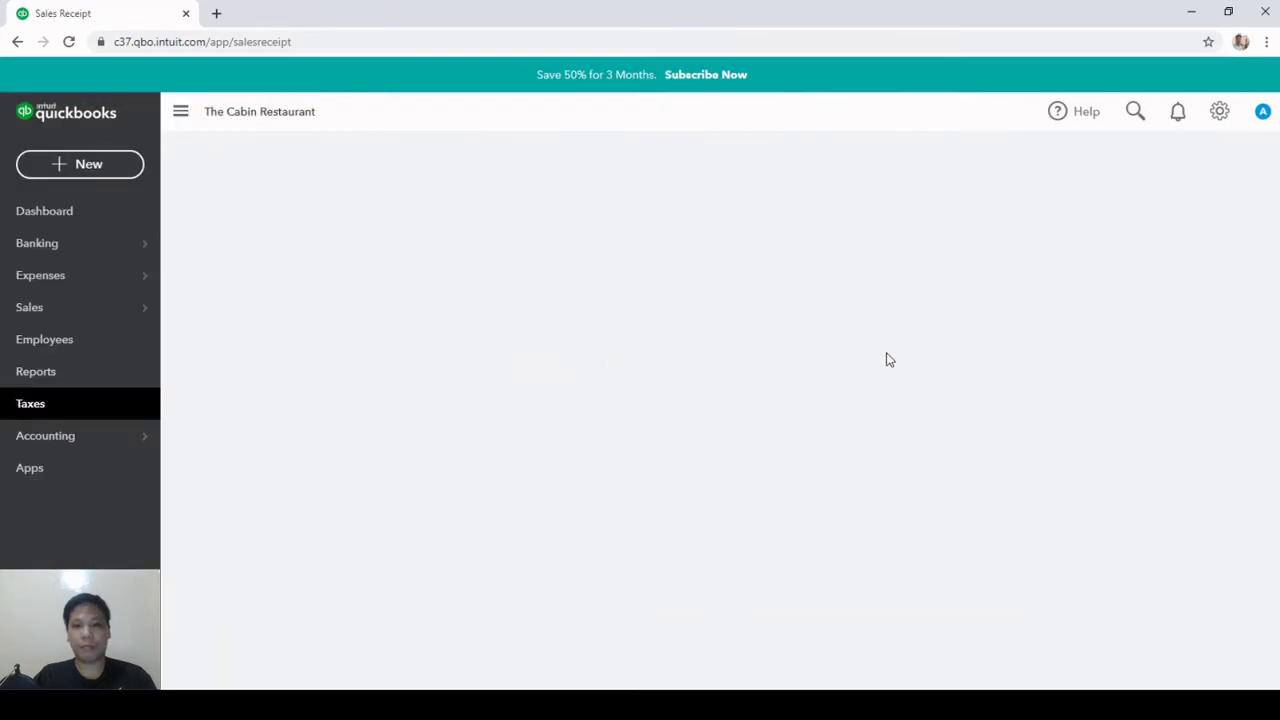
scroll(891, 362, down, 3)
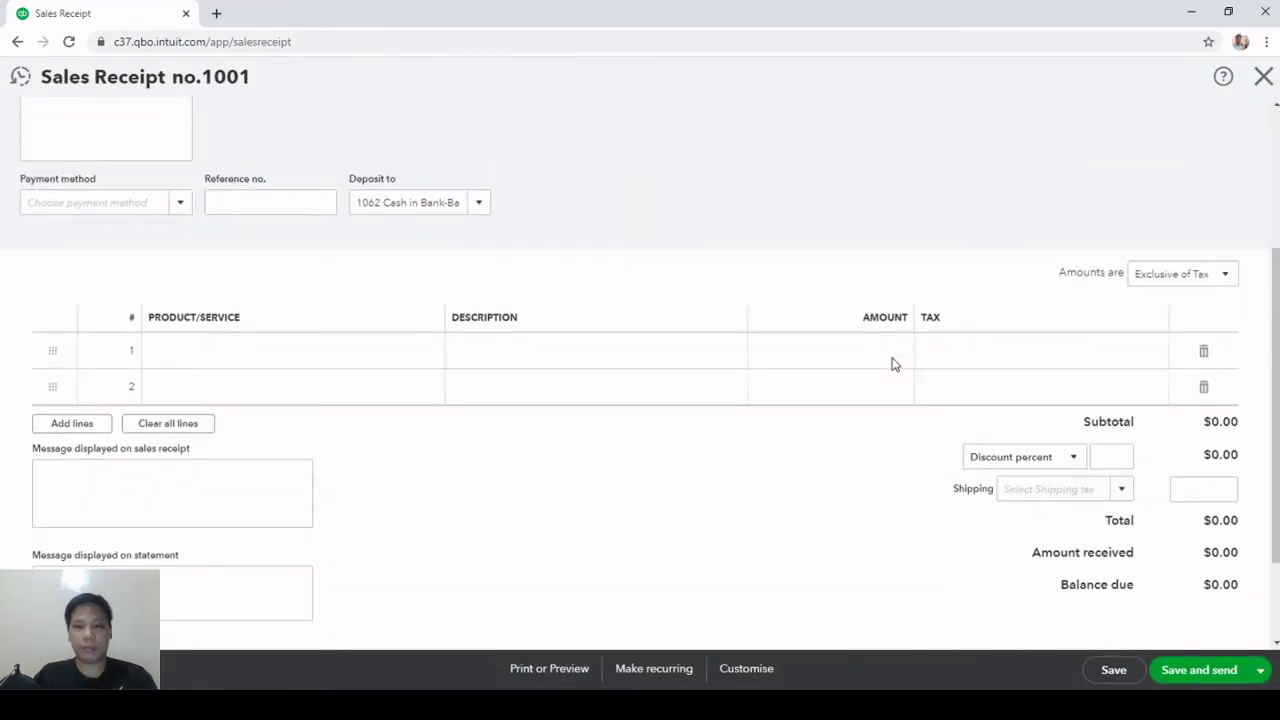
scroll(920, 371, down, 1)
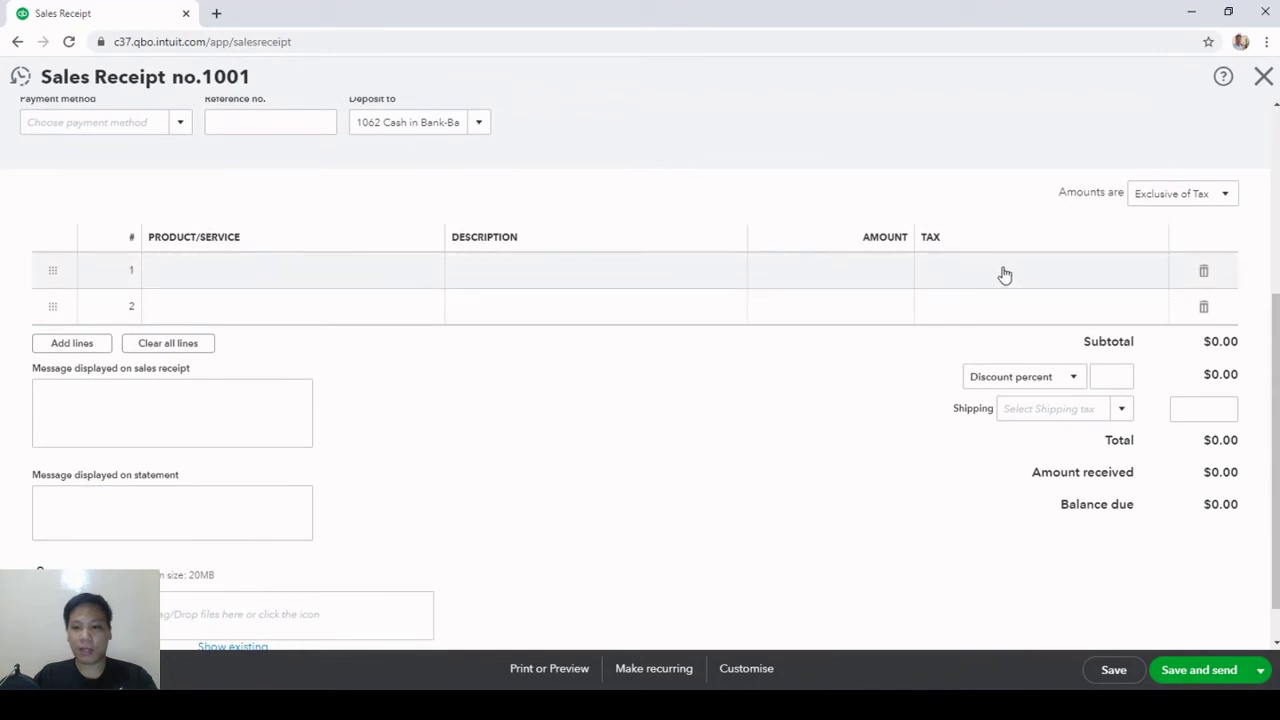
click(963, 278)
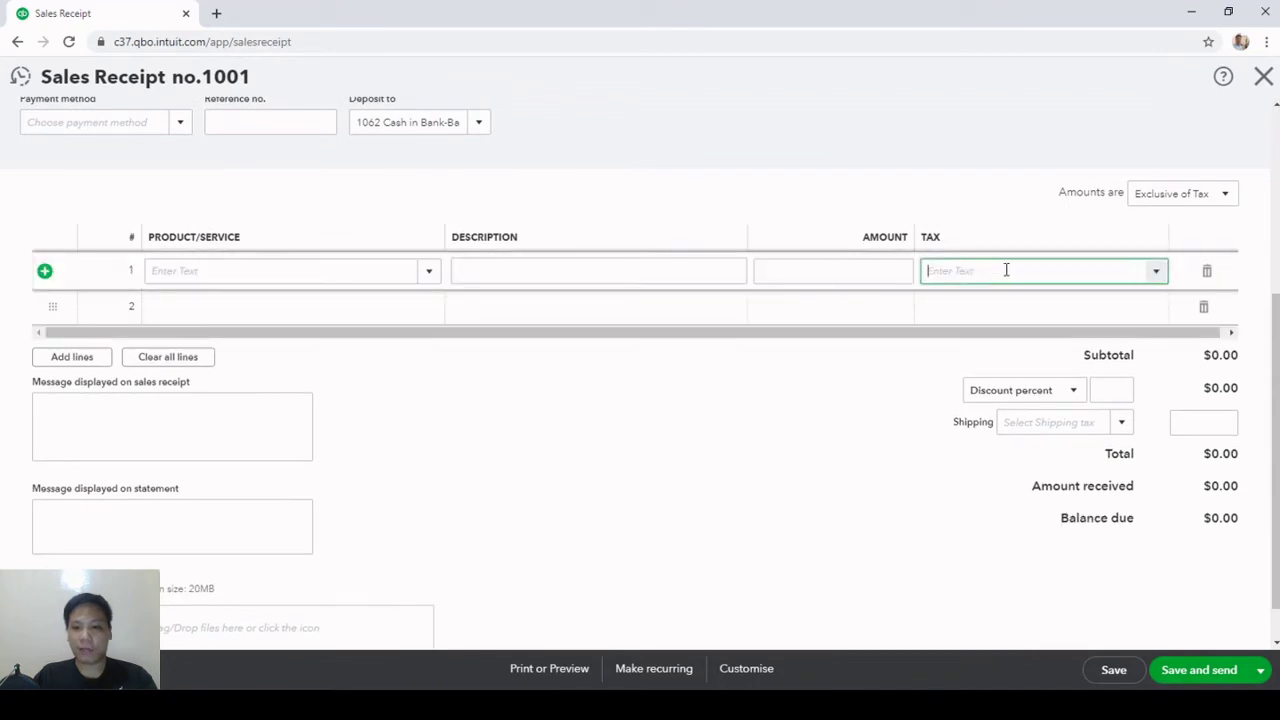
click(1158, 274)
click(1013, 177)
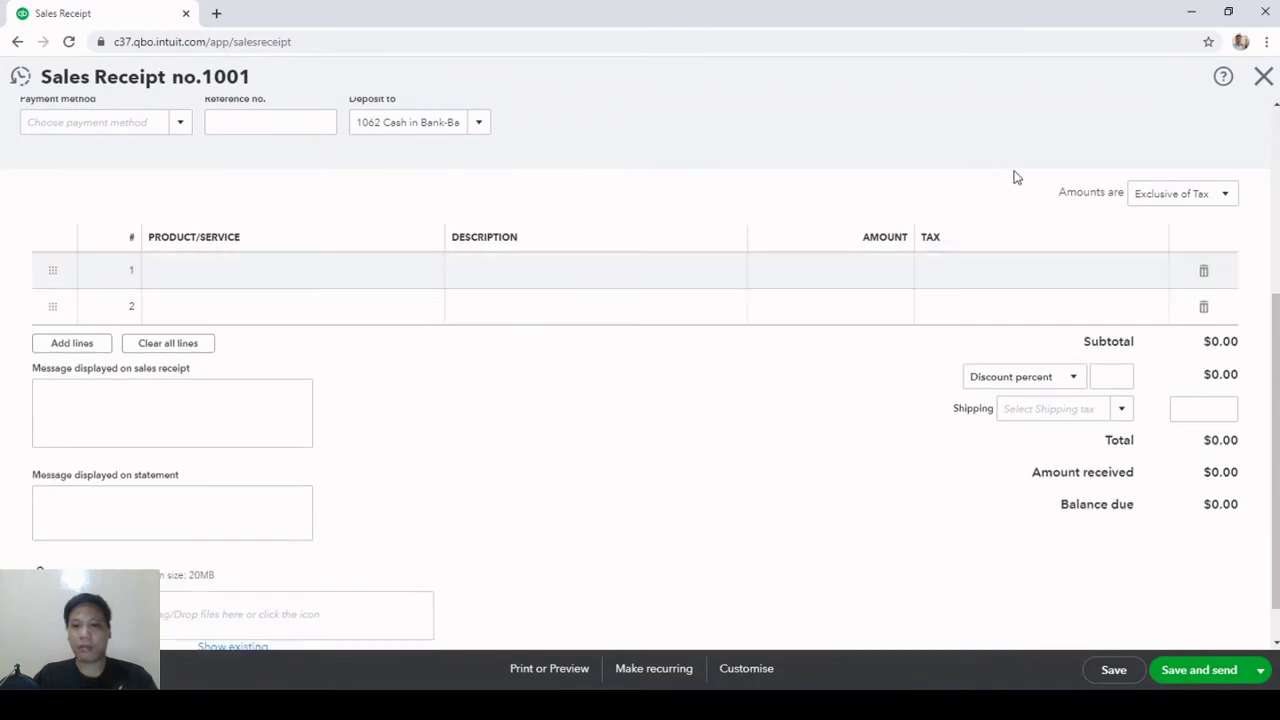
click(1263, 76)
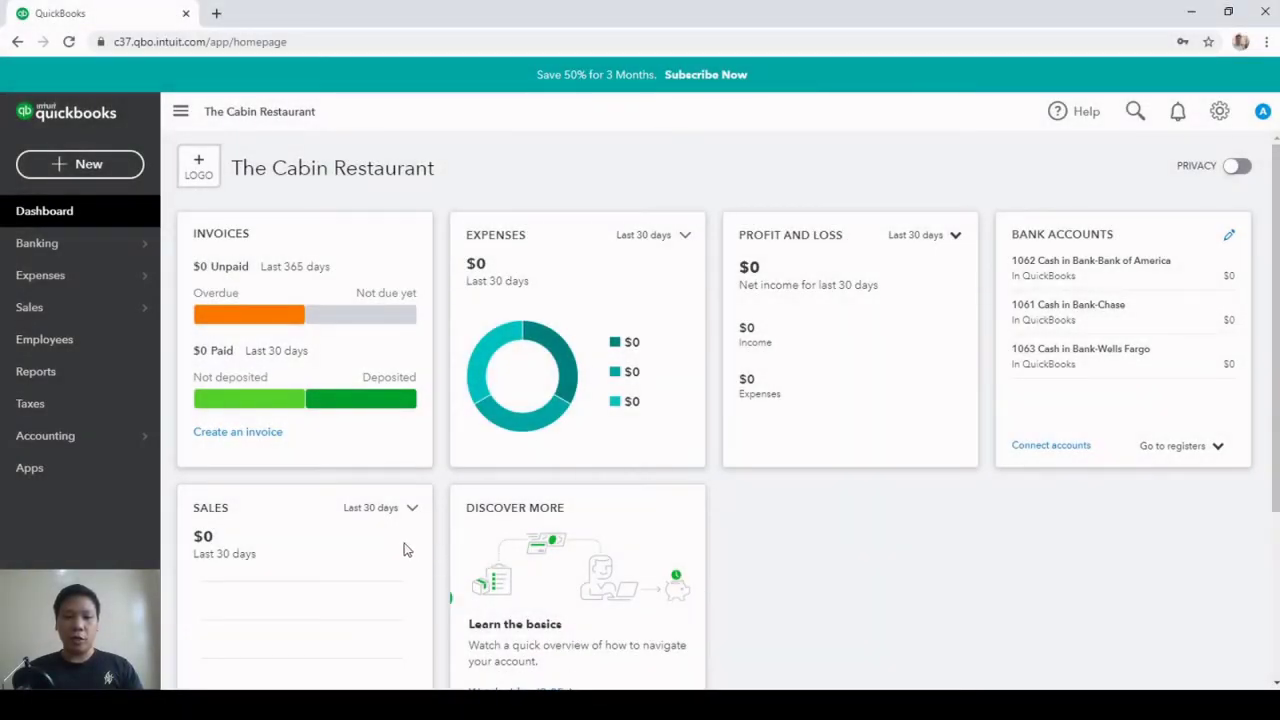
Find the Transaction Detail by Account report by name in the reports list and open it
click(80, 376)
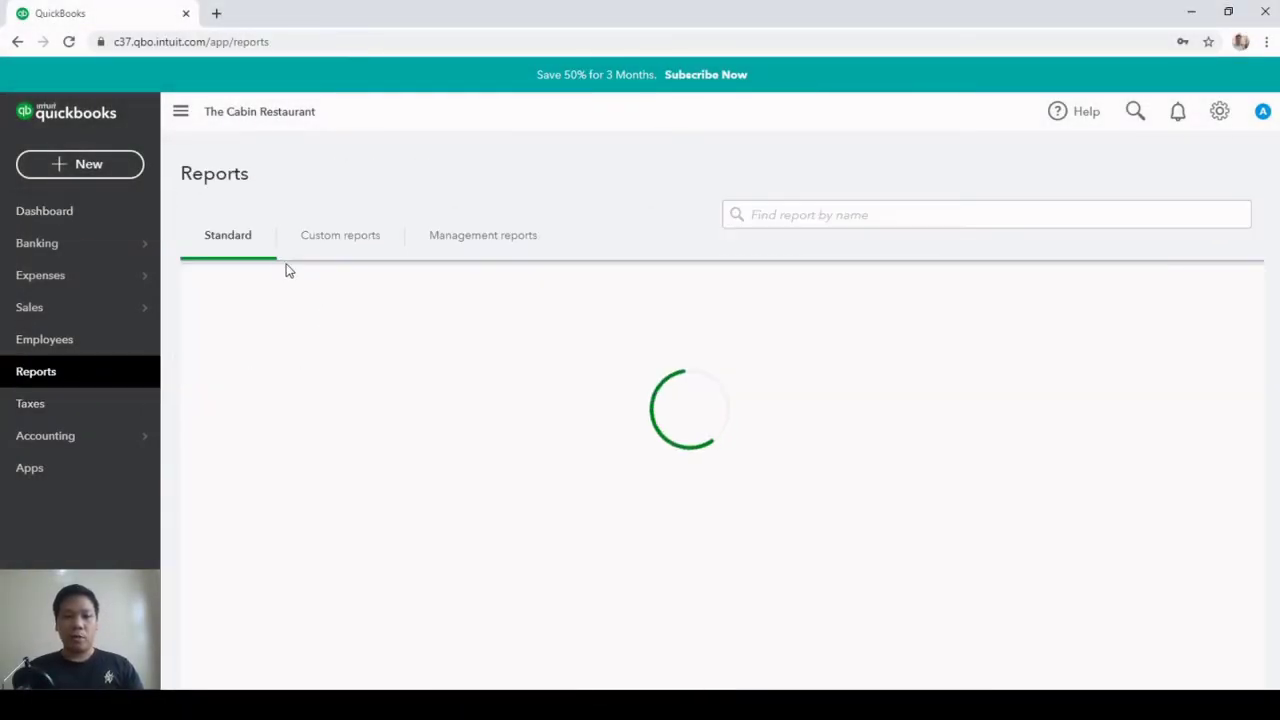
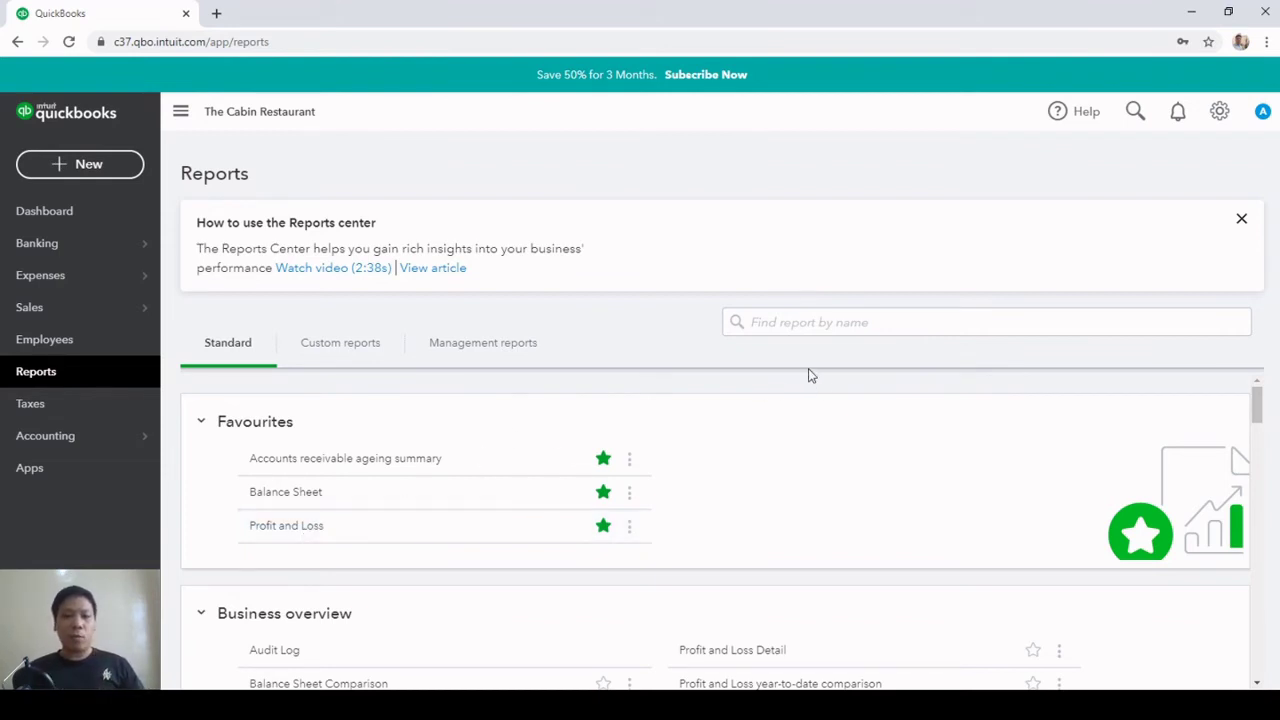
click(815, 324)
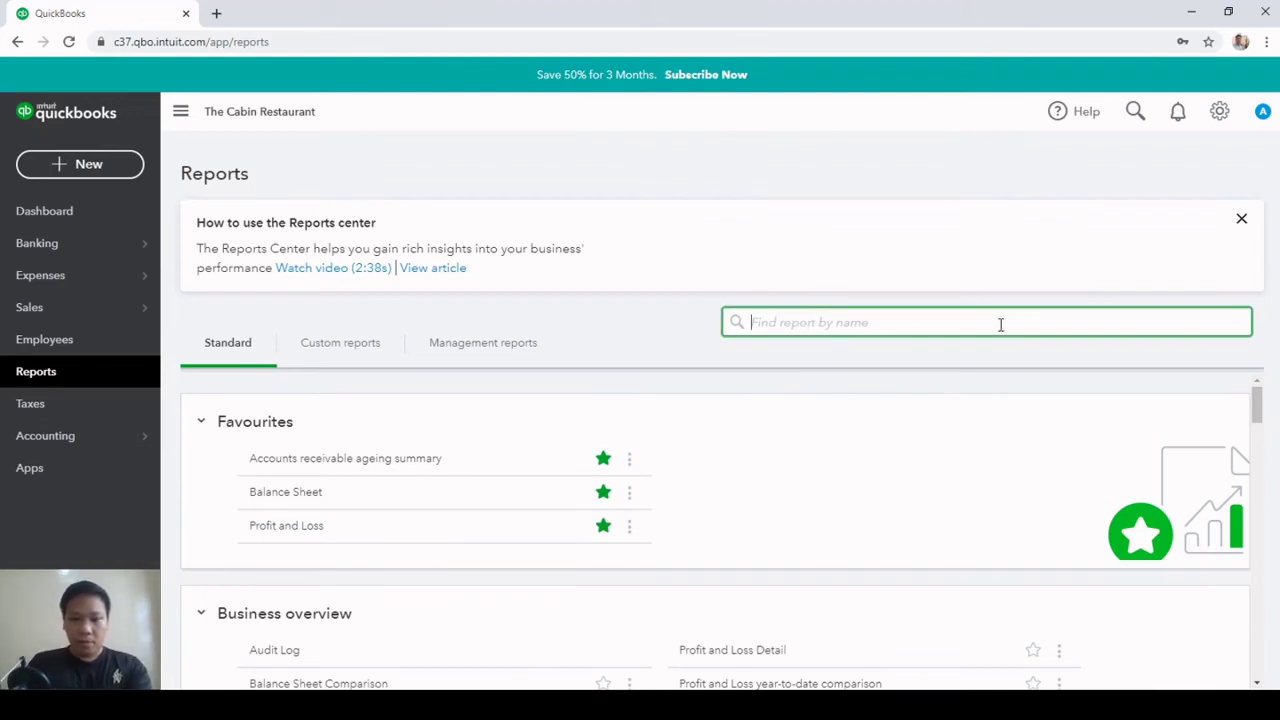
text(Transacti)
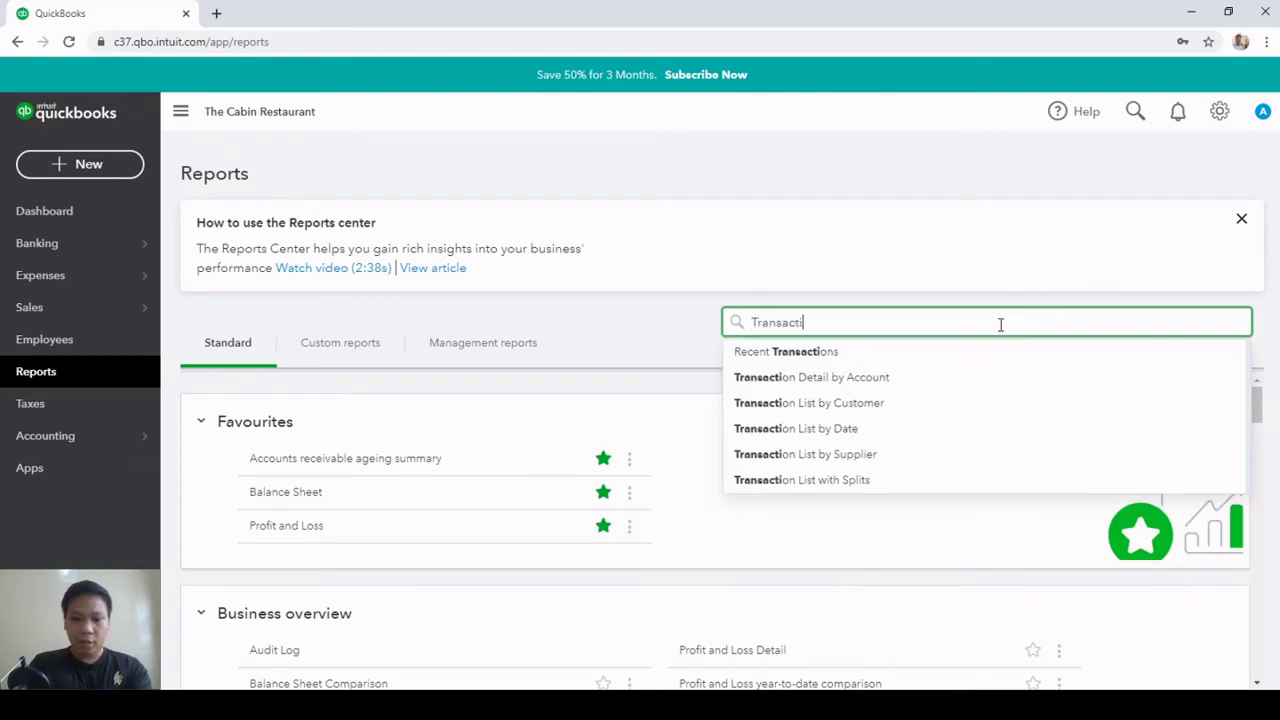
text(on D)
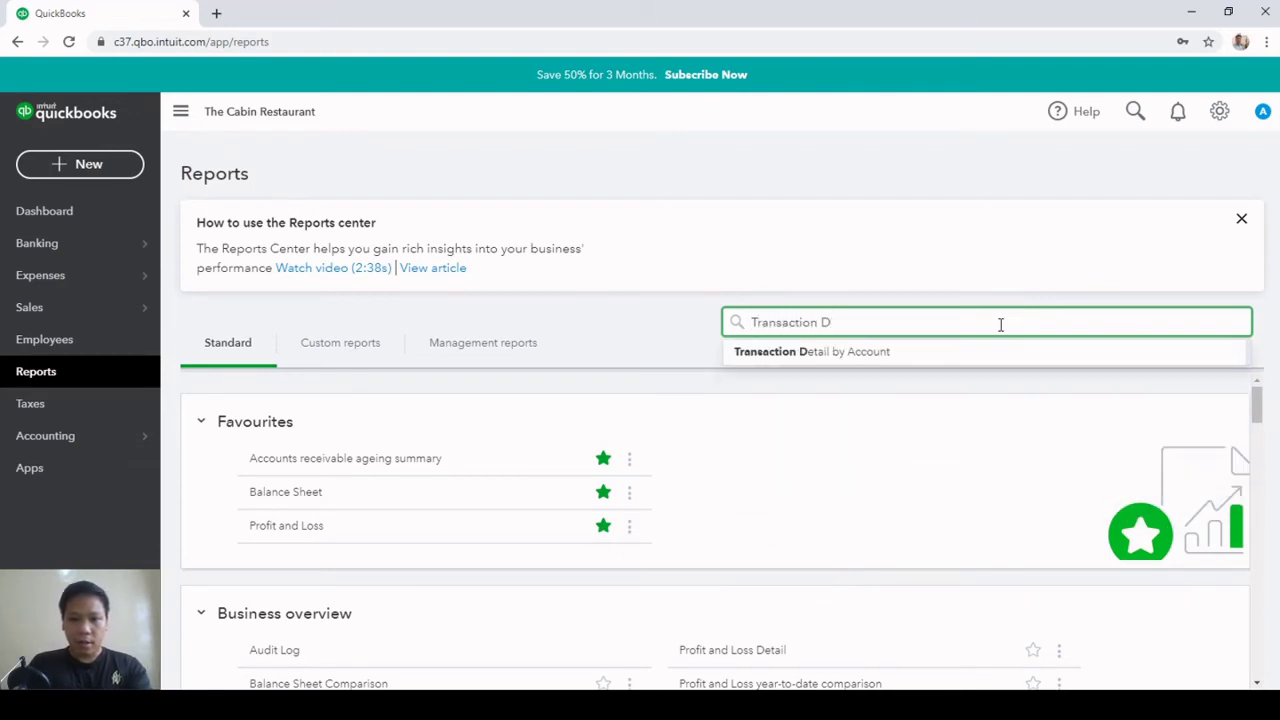
key(Down)
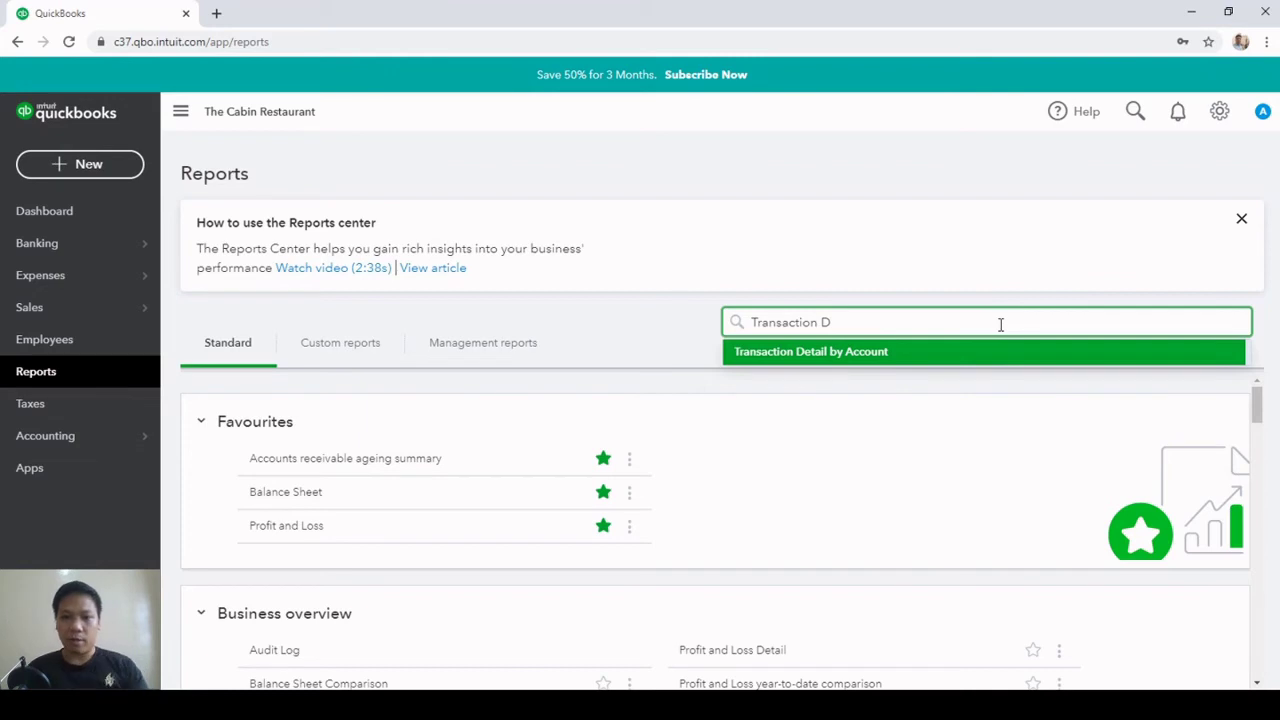
key(Return)
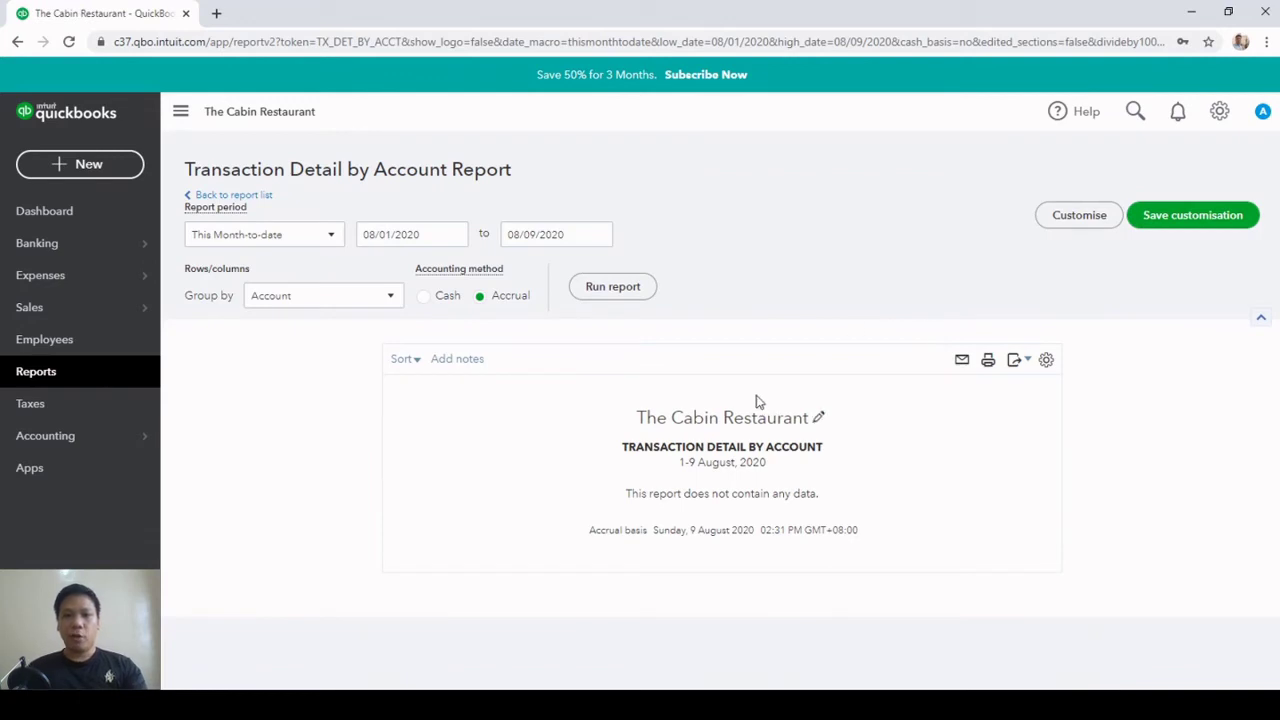
Customise the Transaction Detail by Account report so its rows are grouped by Product/Service
click(1080, 218)
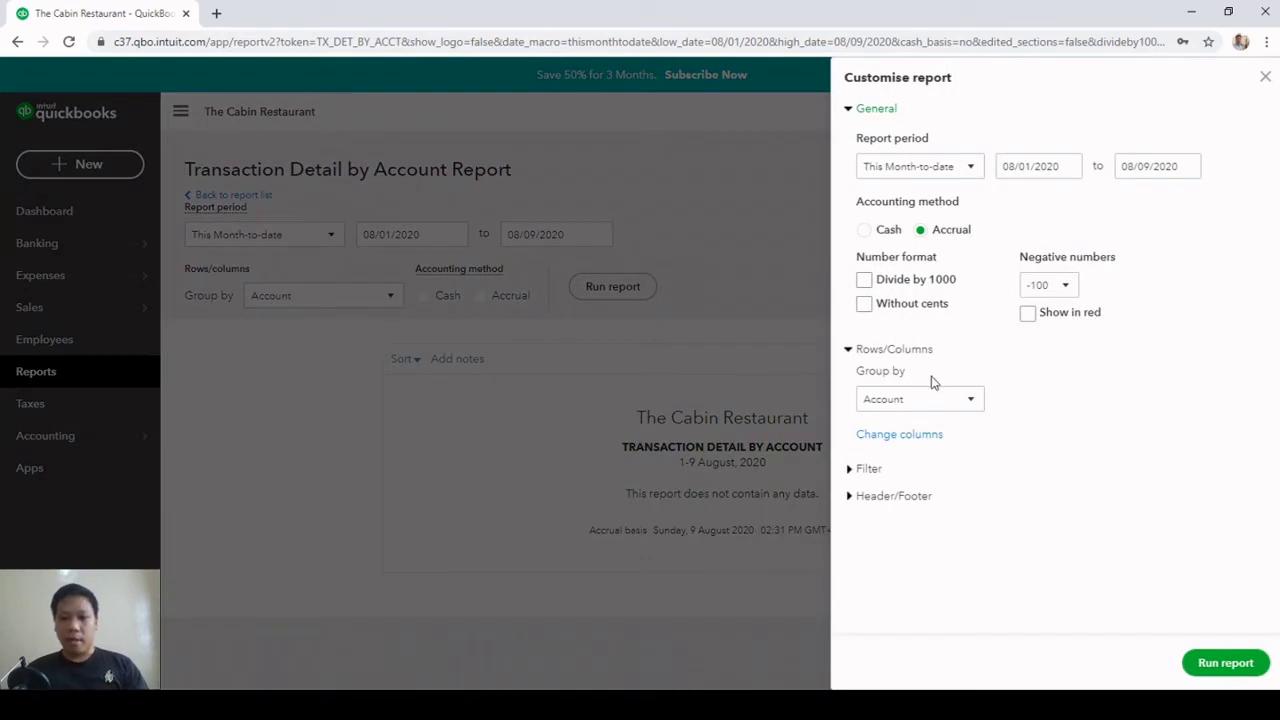
click(848, 356)
click(848, 356)
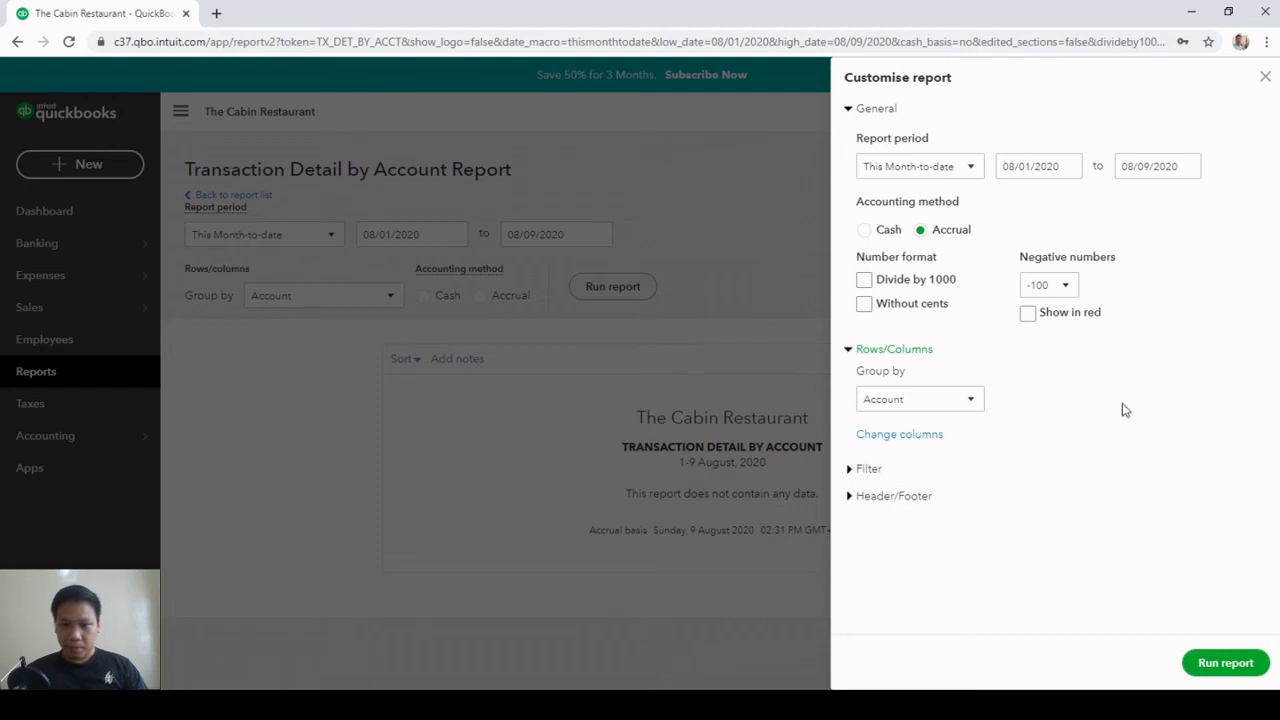
click(974, 413)
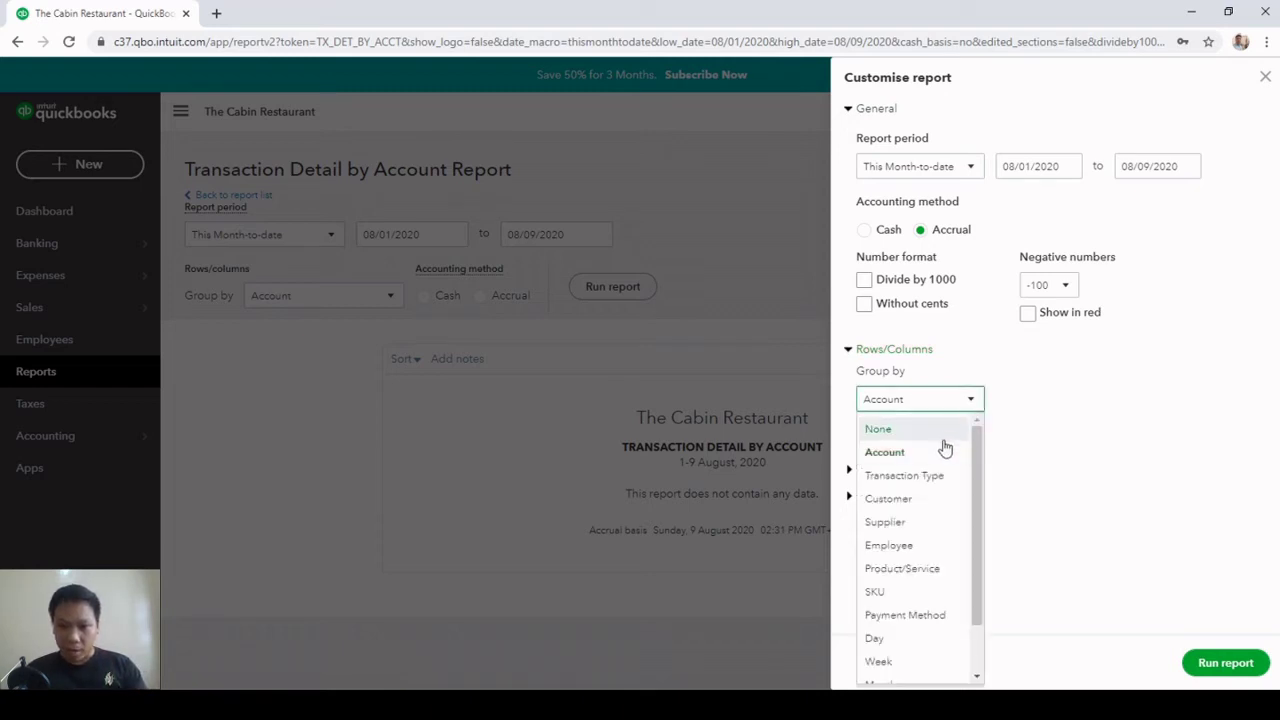
scroll(918, 532, down, 2)
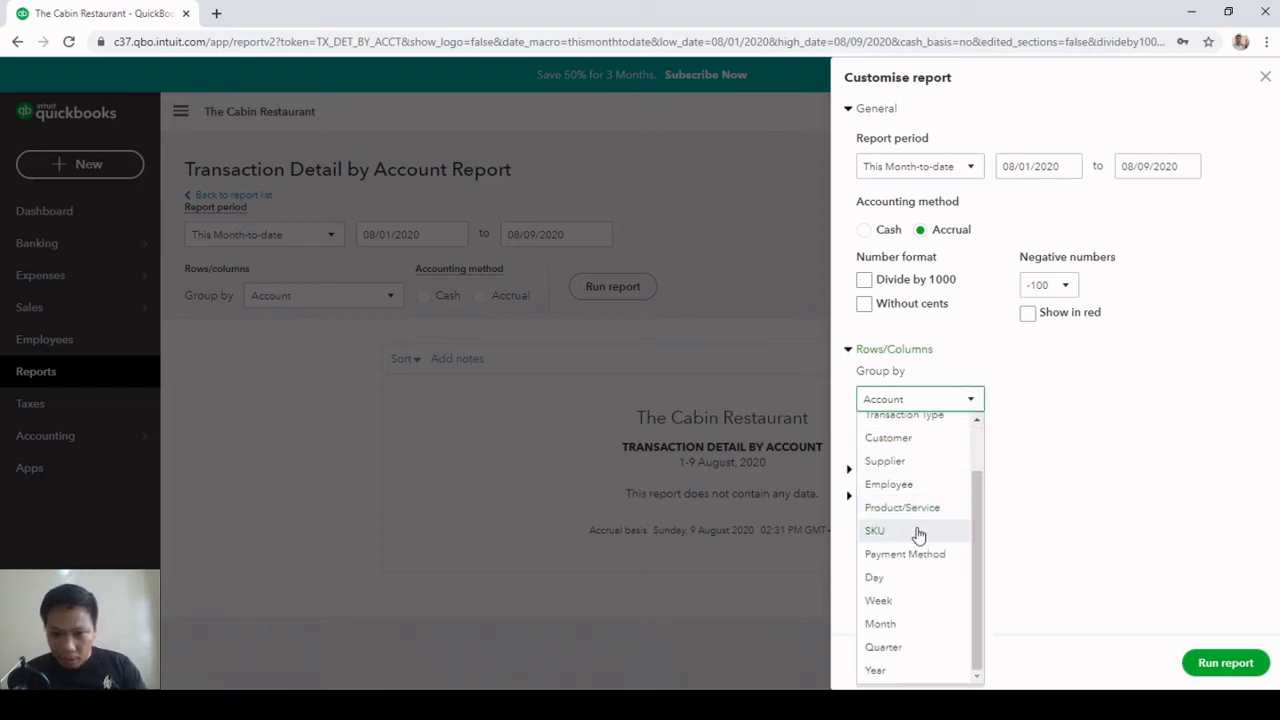
click(915, 508)
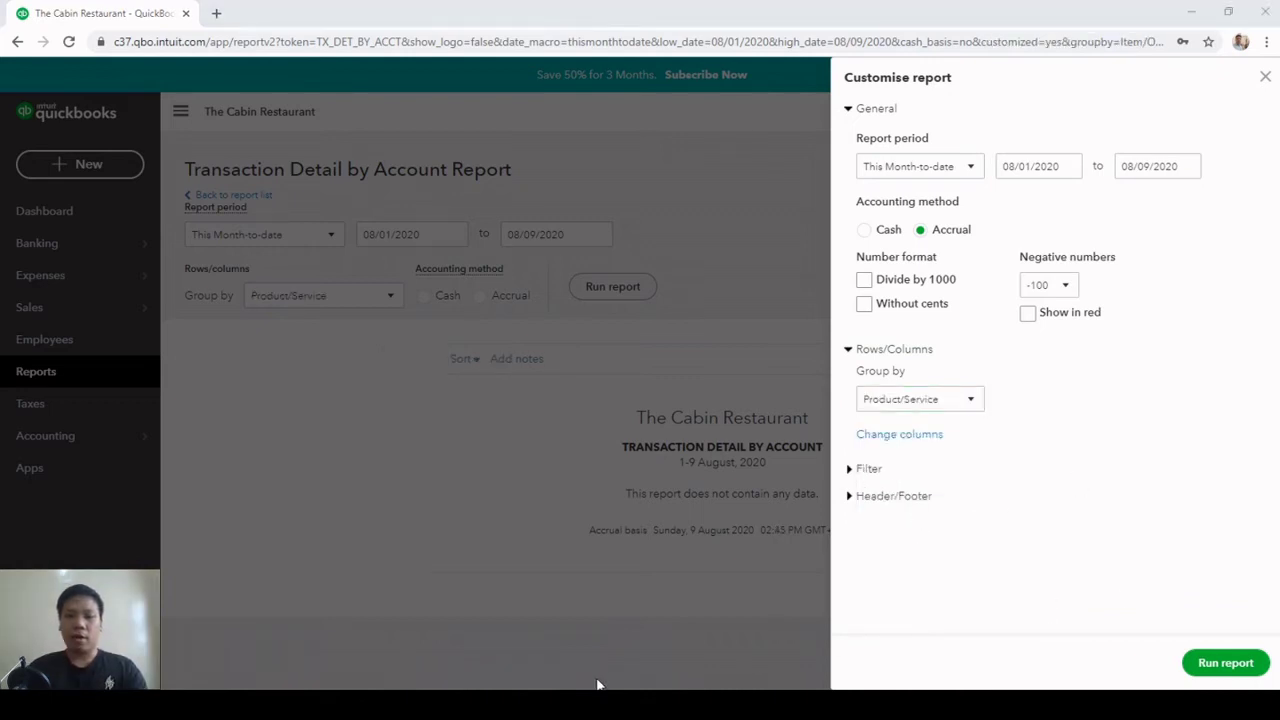
click(638, 651)
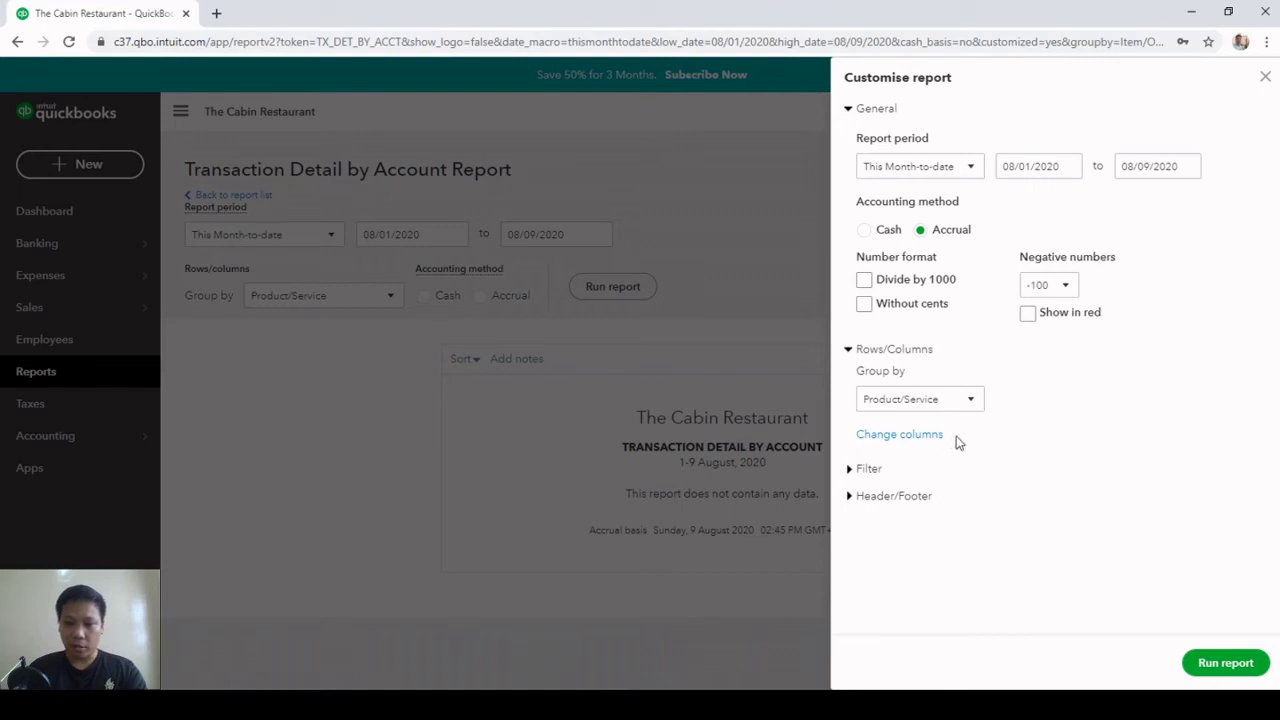
Add the Transaction Type, No., Memo/Description and Amount columns to the report and collapse the column selection
click(911, 434)
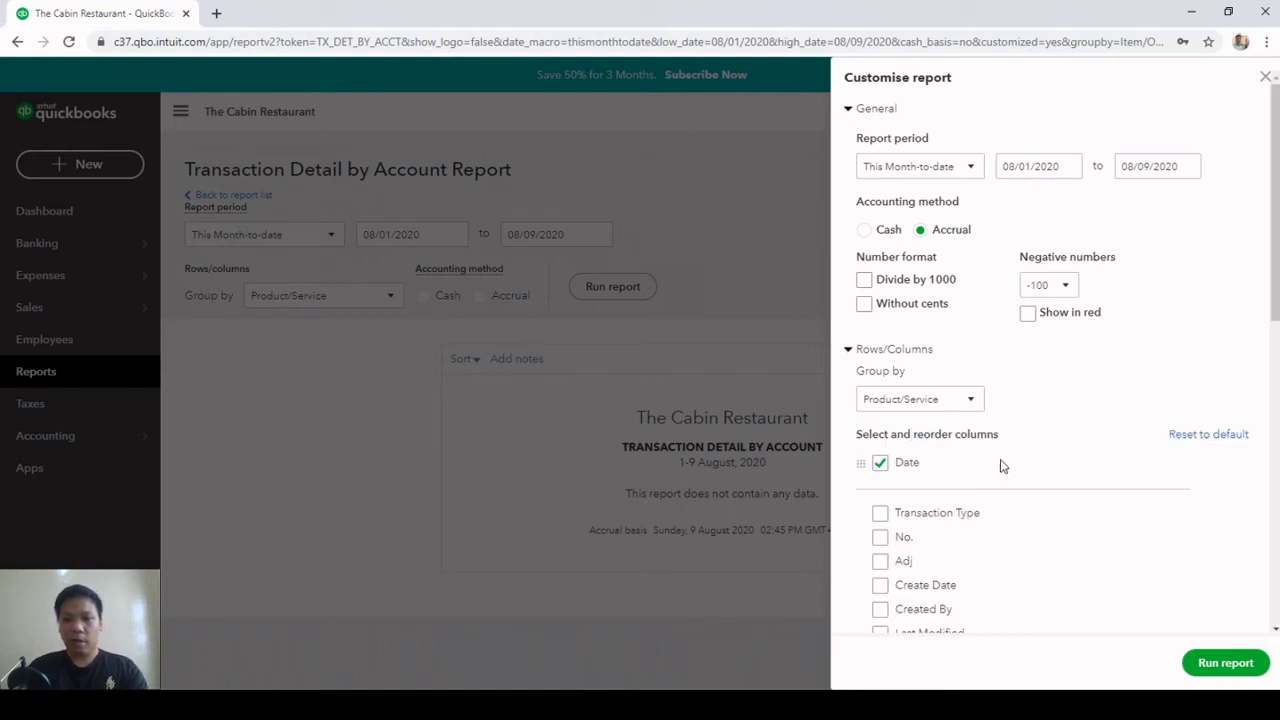
scroll(993, 456, down, 2)
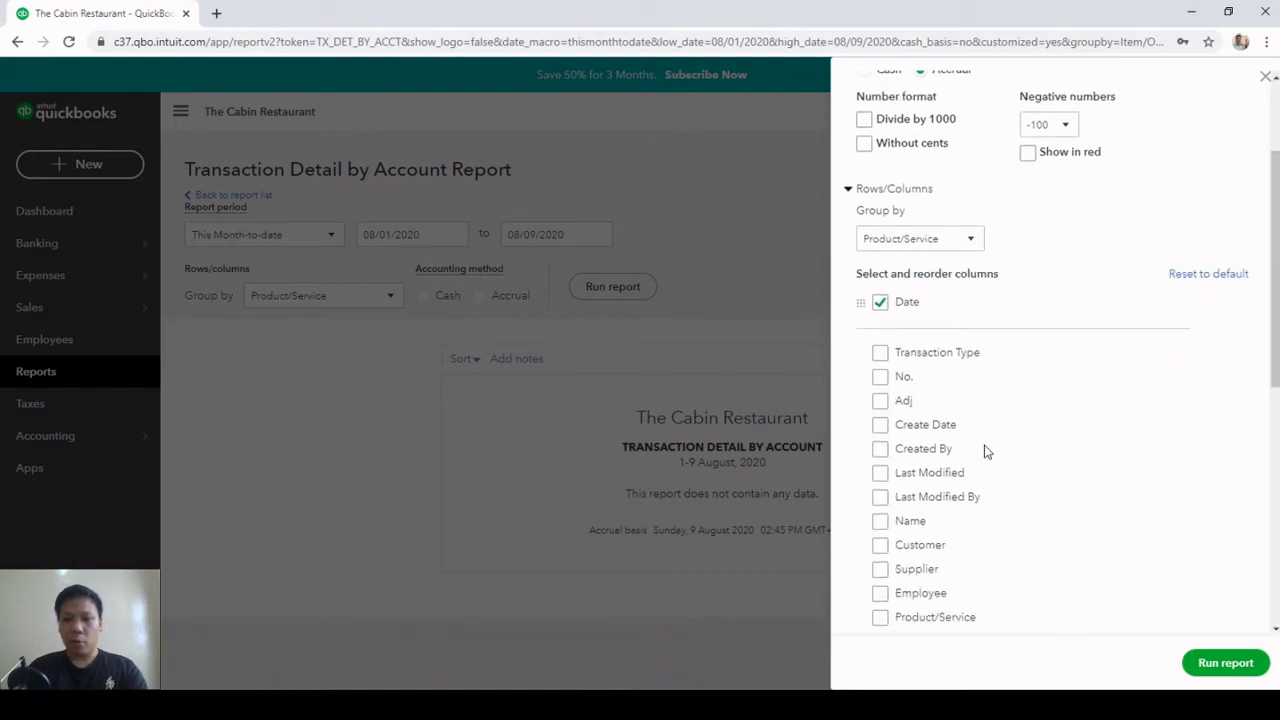
click(881, 353)
click(878, 386)
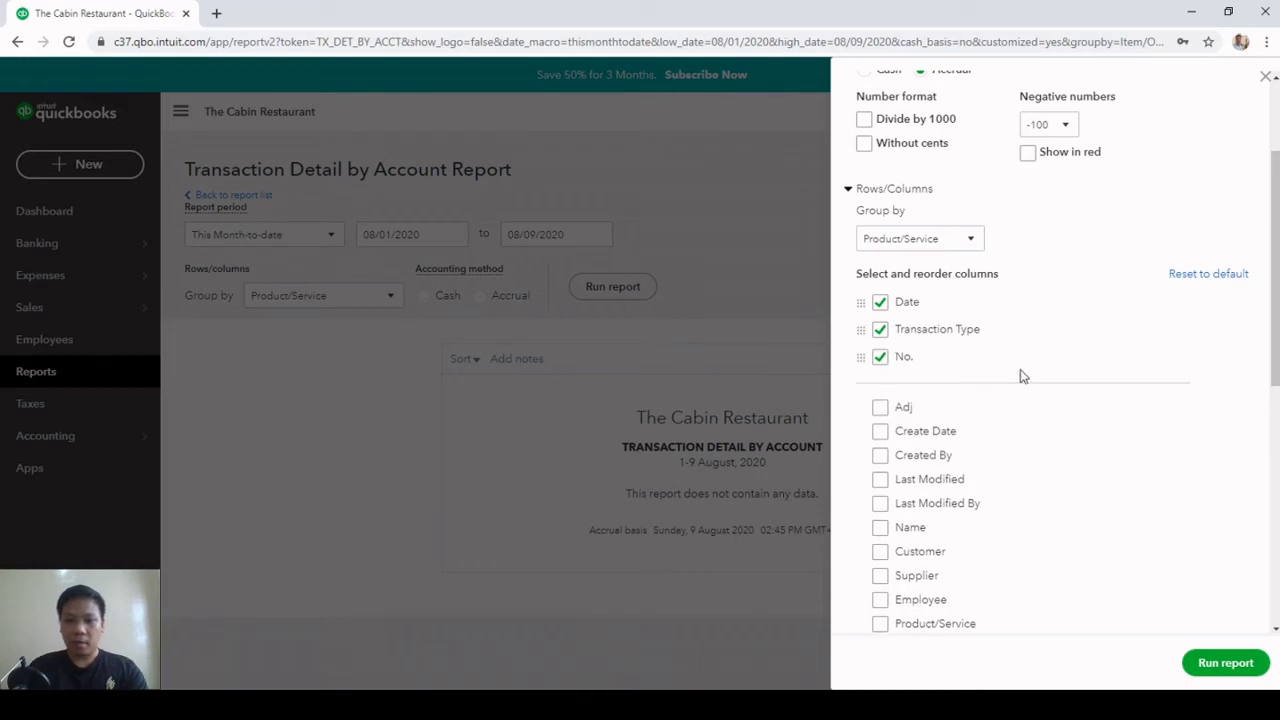
scroll(1022, 375, down, 3)
scroll(1022, 378, down, 1)
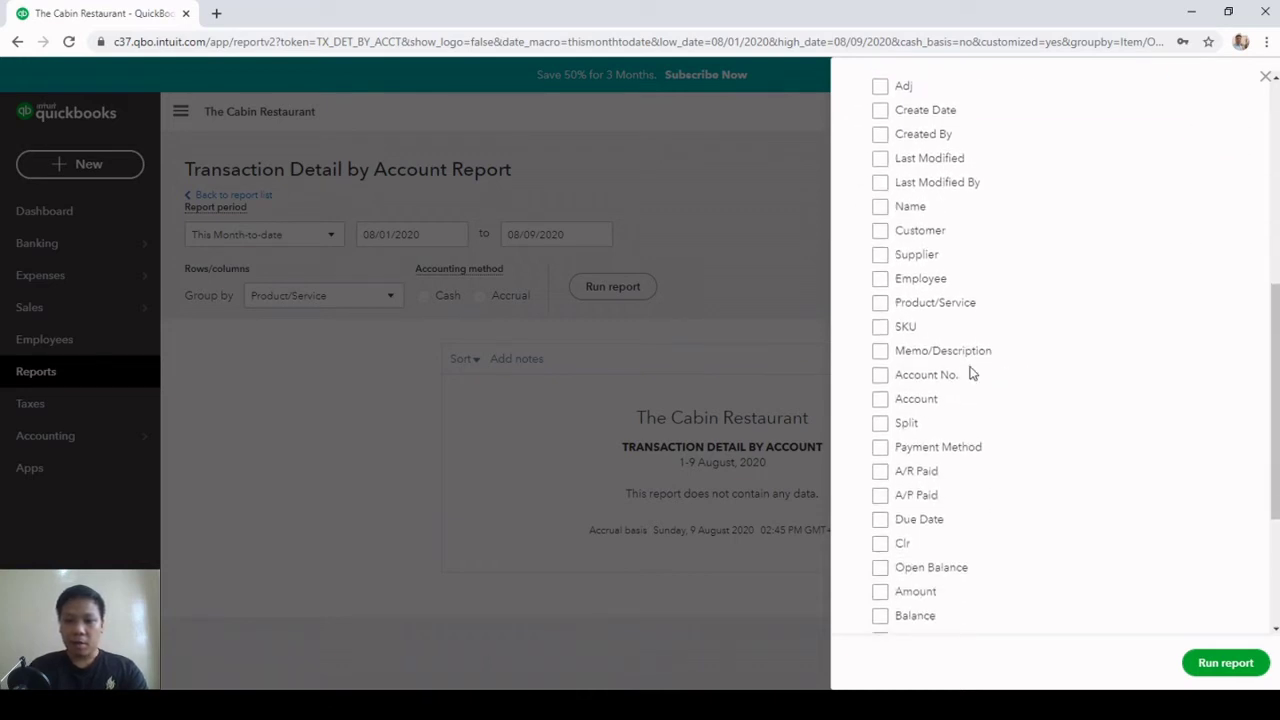
click(881, 351)
scroll(1097, 356, down, 2)
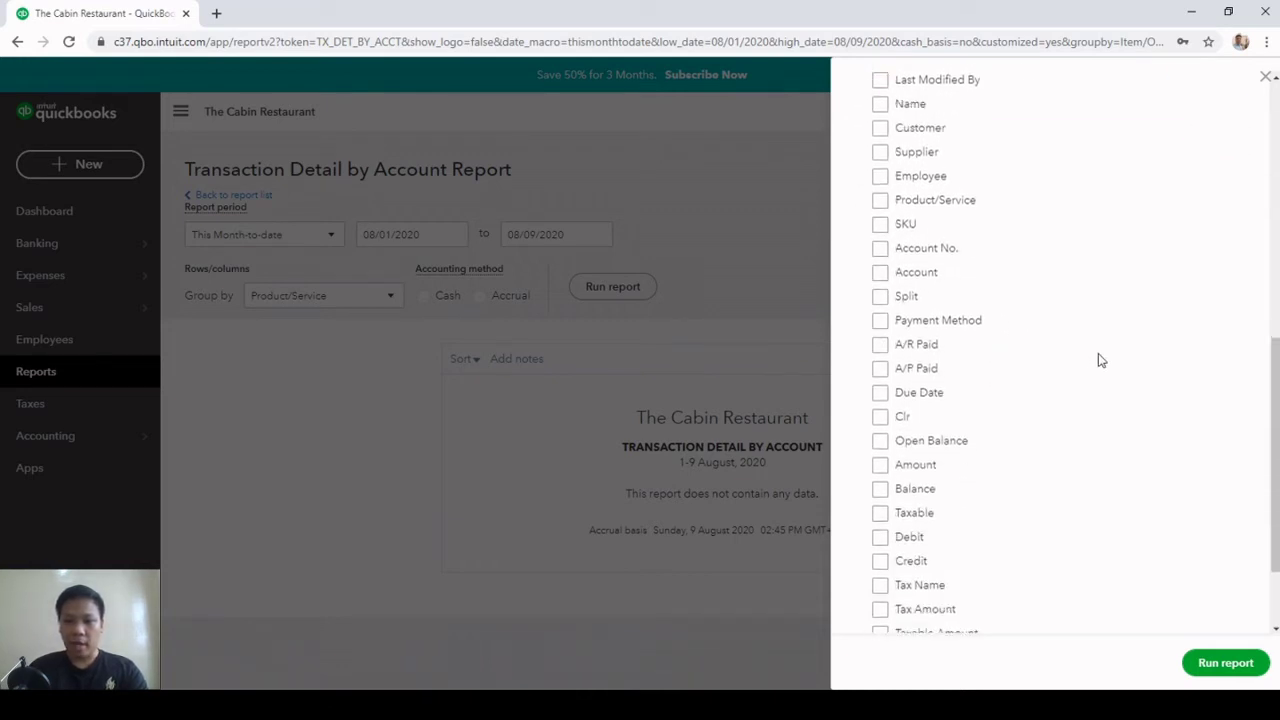
scroll(1068, 397, up, 5)
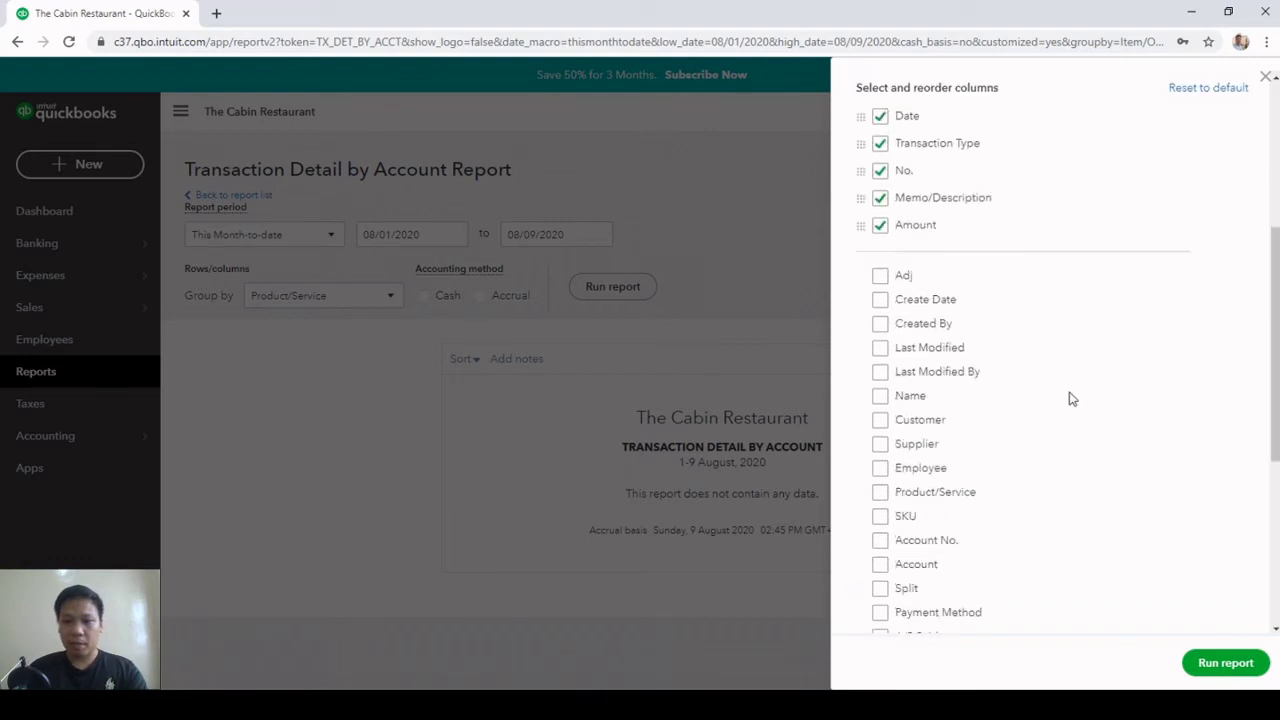
scroll(1068, 397, down, 4)
scroll(1068, 399, down, 2)
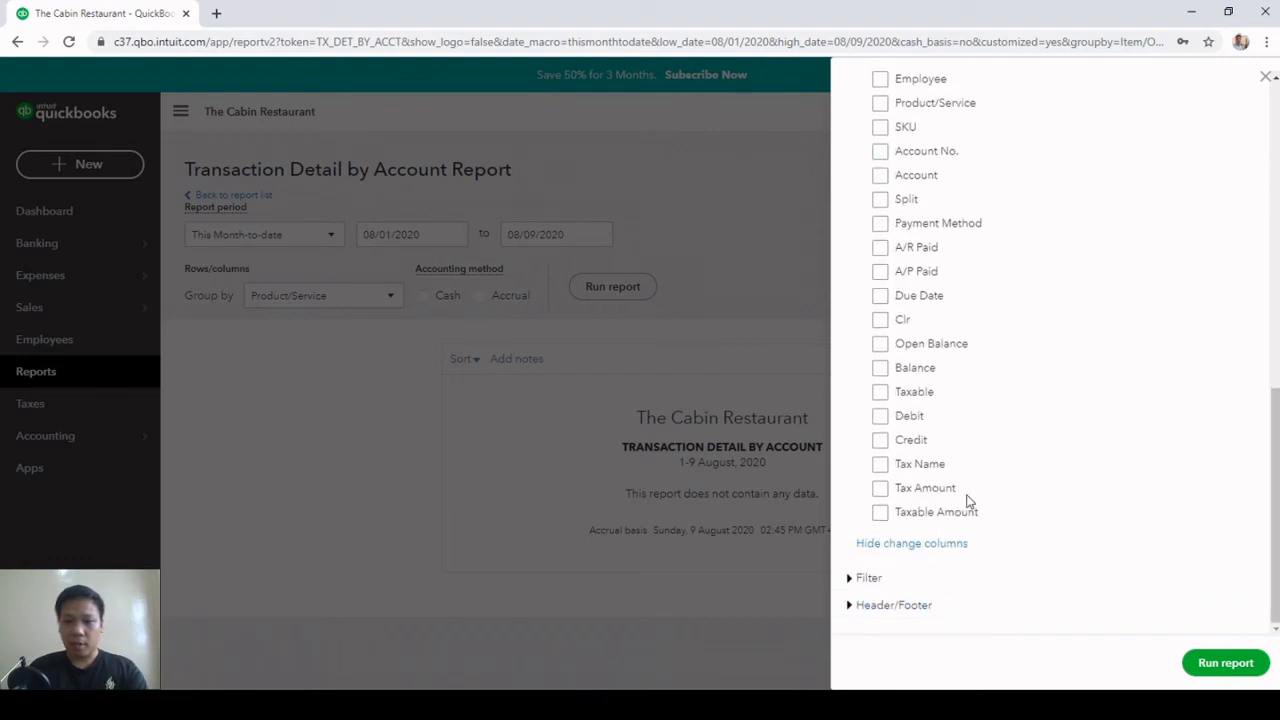
click(903, 542)
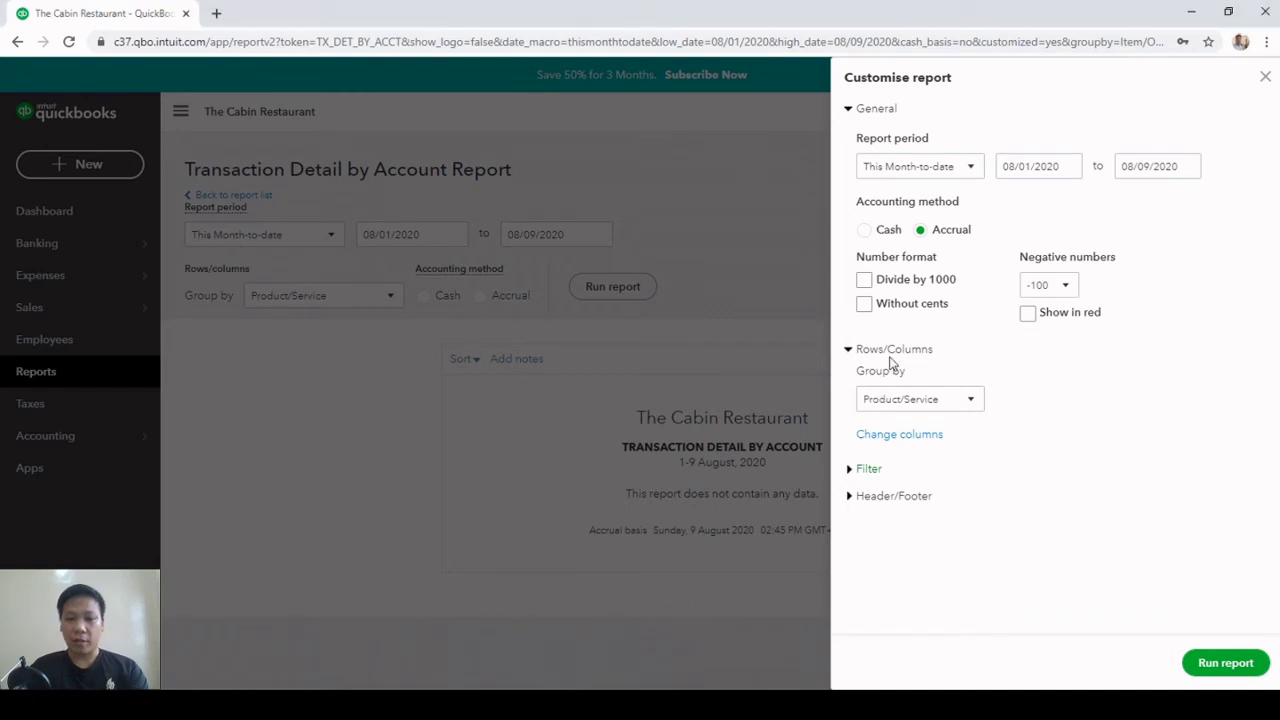
Enable the Product/Service filter in the report's customisation
click(855, 470)
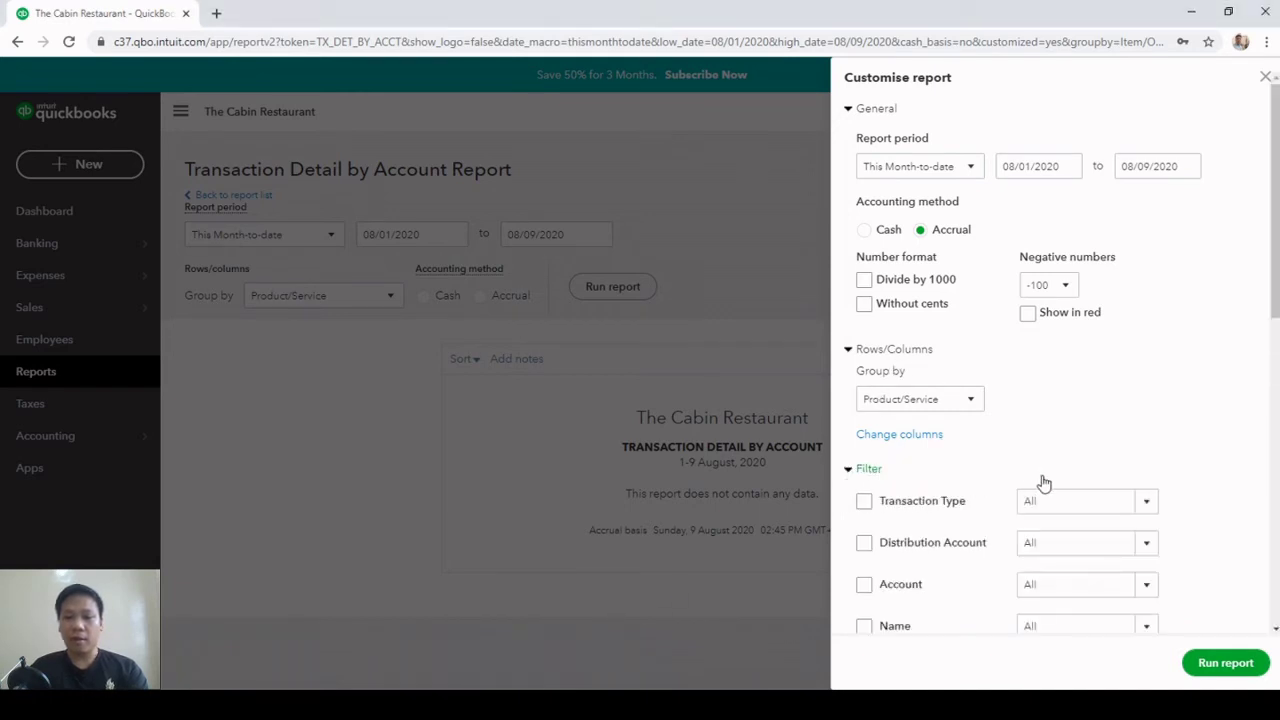
scroll(1045, 480, down, 3)
scroll(1049, 483, down, 1)
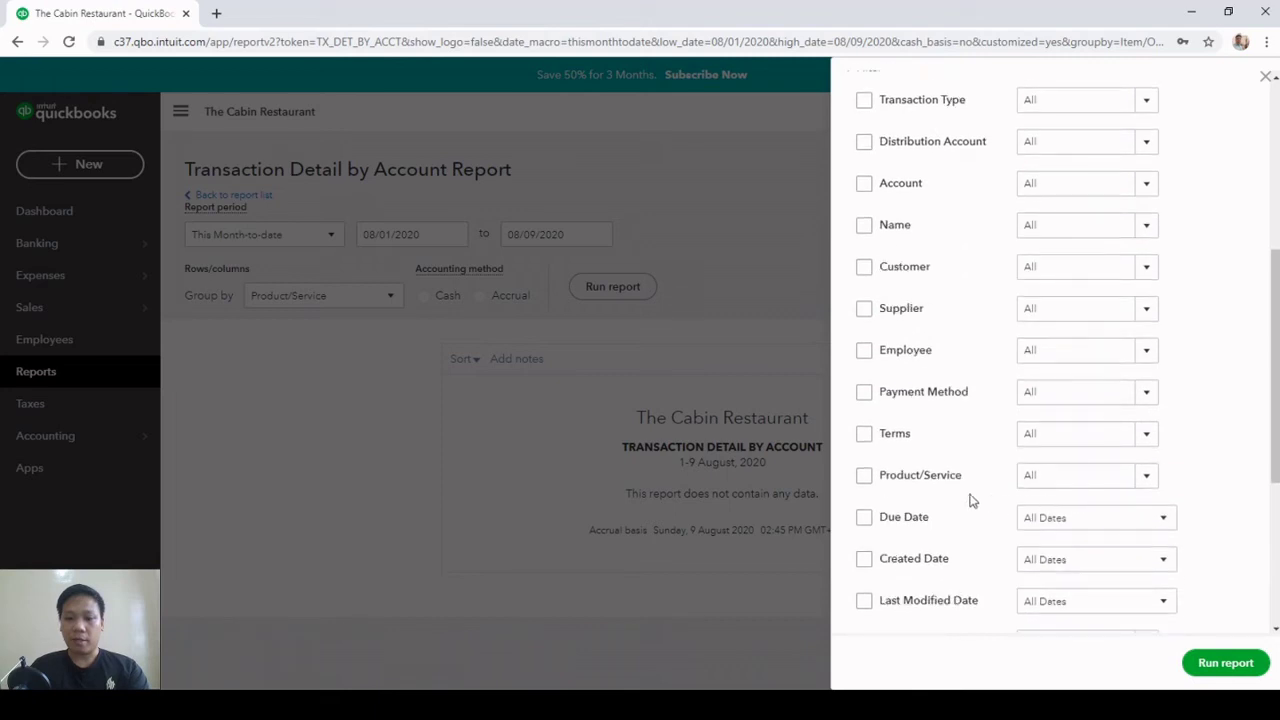
click(864, 475)
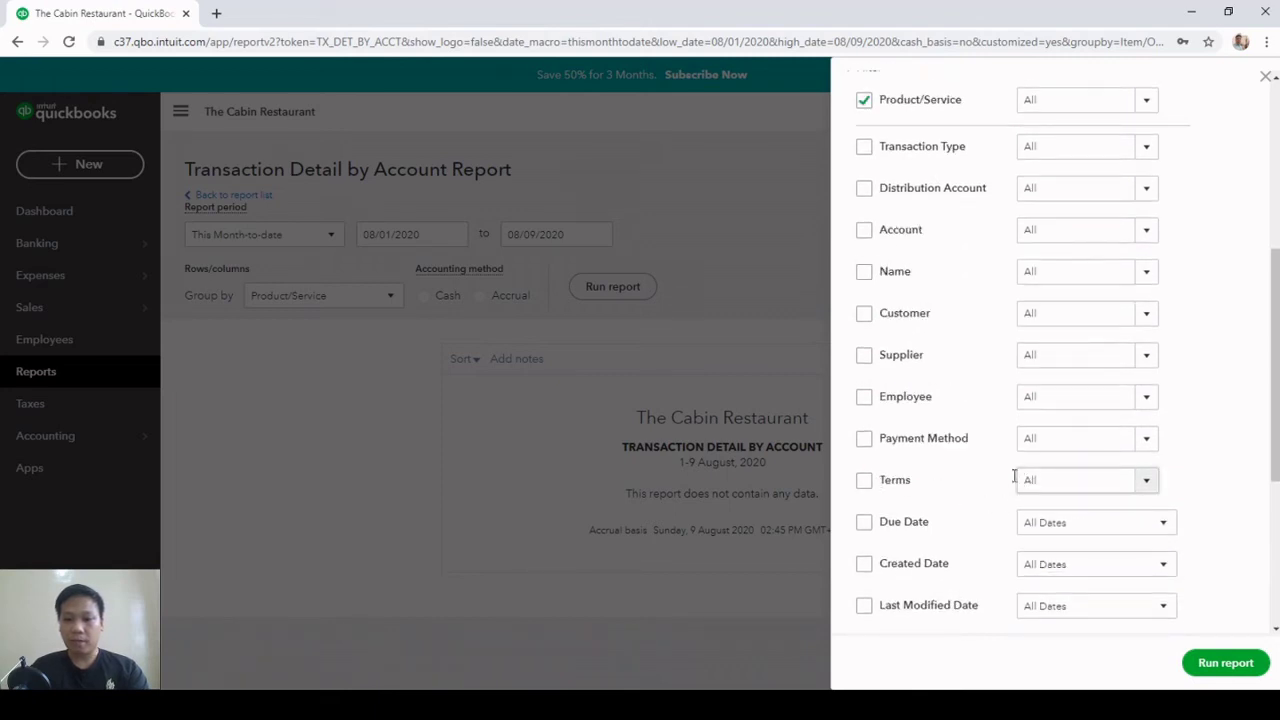
scroll(1001, 465, up, 2)
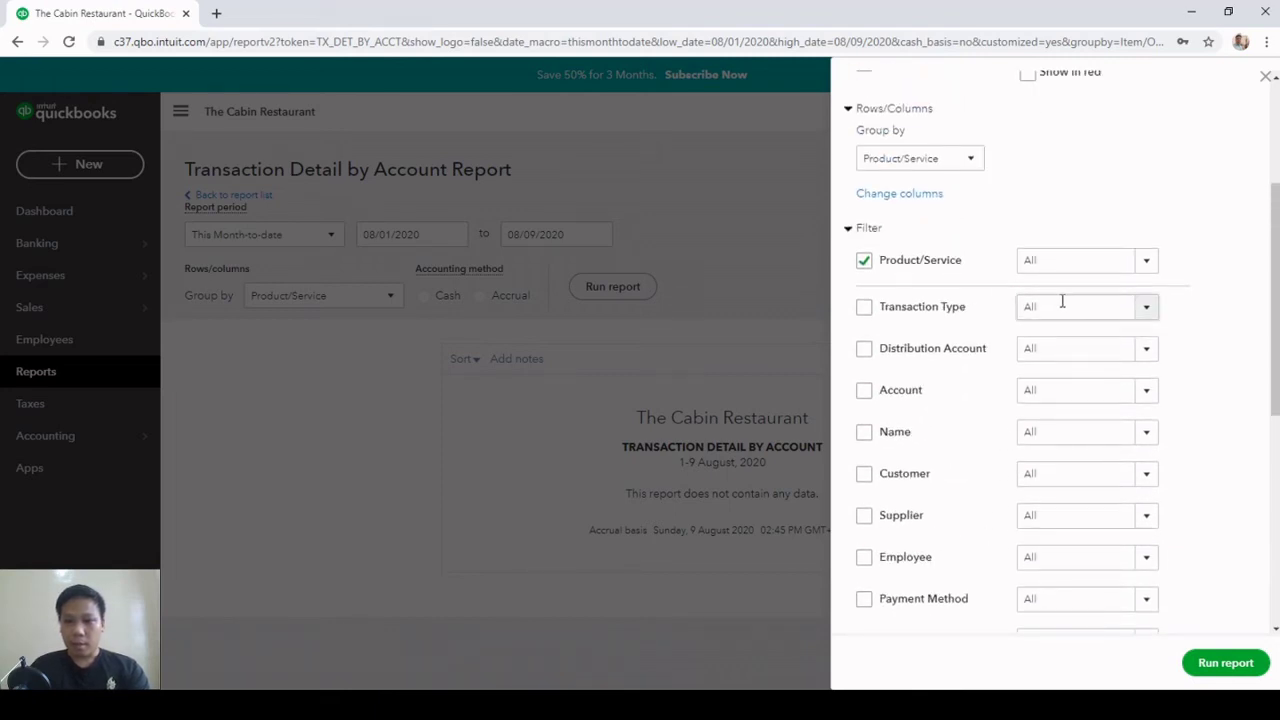
Include Balsamic Vinegar, Banana, Beef, Black pepper, Cabbage, Carrots and Celery in the Product/Service filter
click(1146, 261)
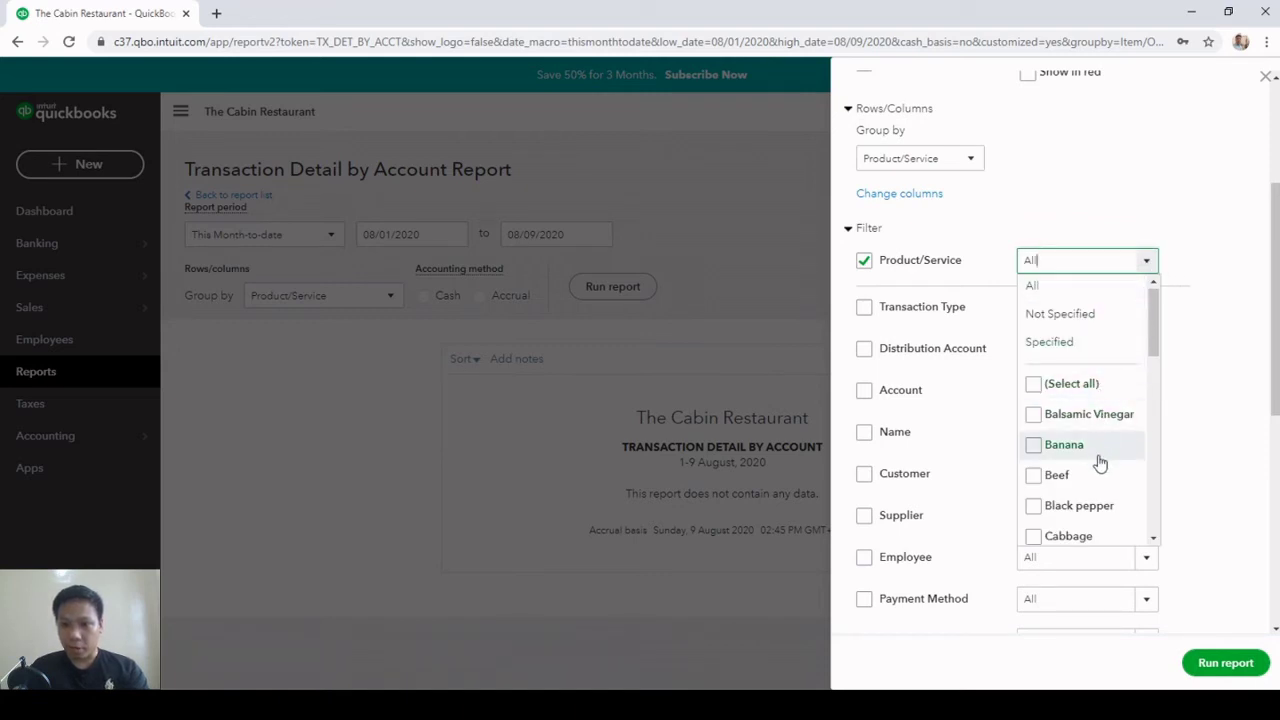
scroll(1098, 450, down, 1)
scroll(1090, 400, up, 1)
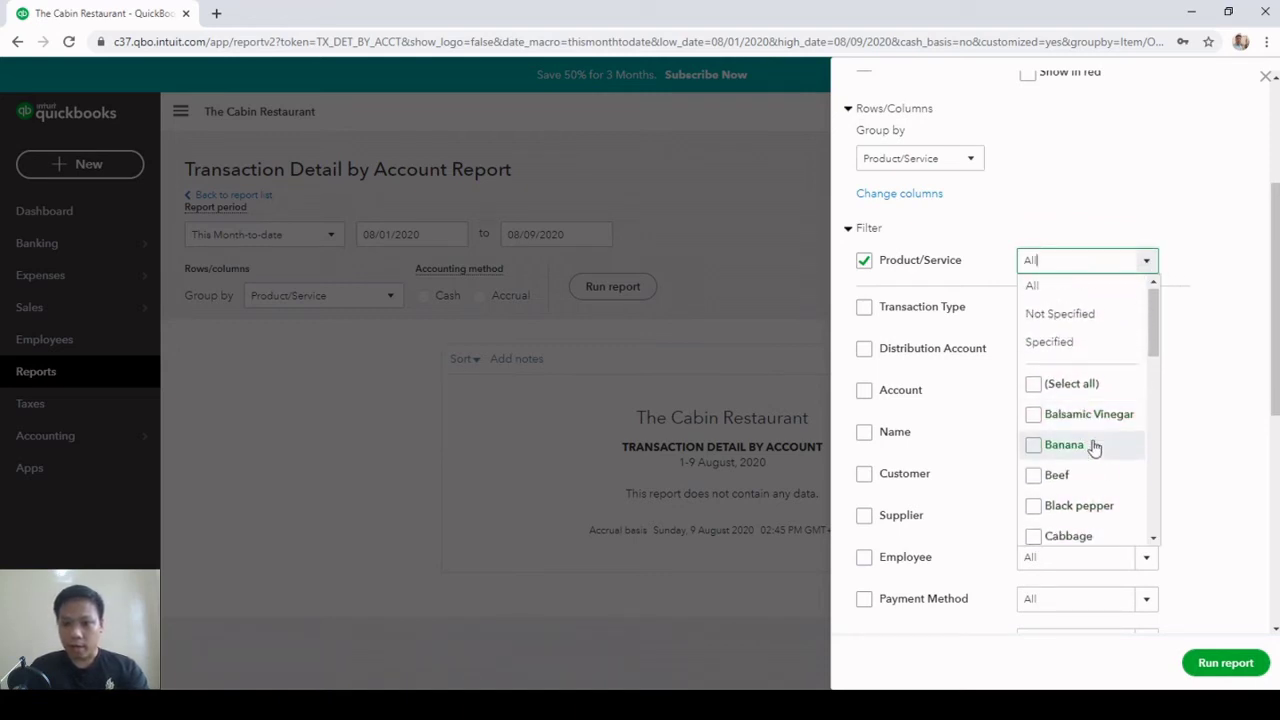
click(1036, 414)
click(1034, 445)
click(1034, 476)
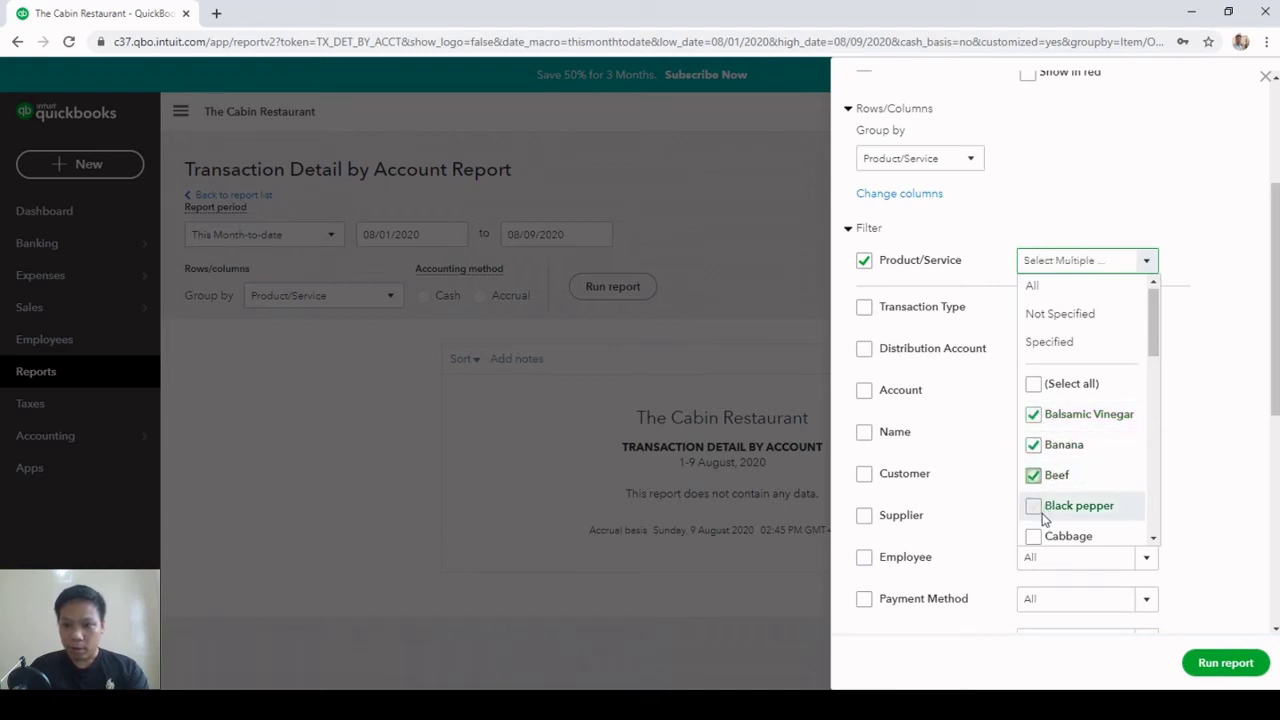
click(1036, 506)
click(1036, 536)
scroll(1098, 497, down, 1)
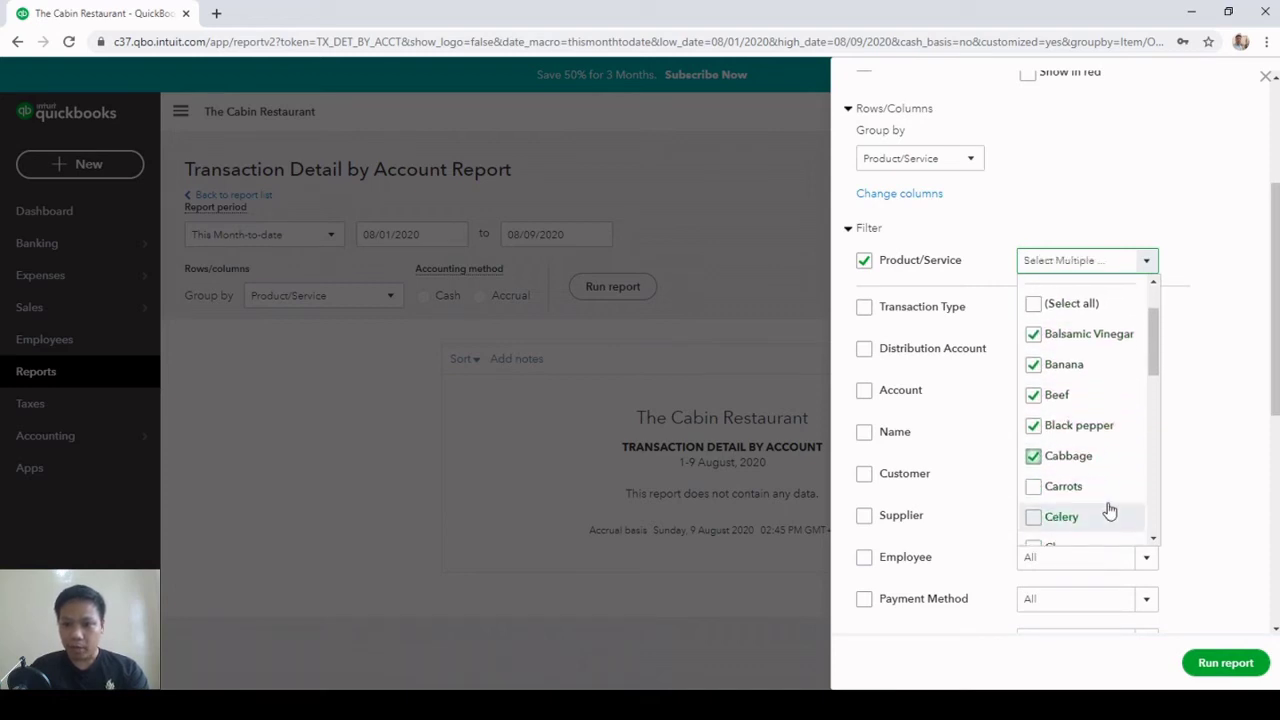
click(1034, 487)
click(1034, 517)
Add Cherry, Chicken, Chilli peppers, Coconut vinegar and Cooking wine to the Product/Service filter
scroll(1100, 497, down, 2)
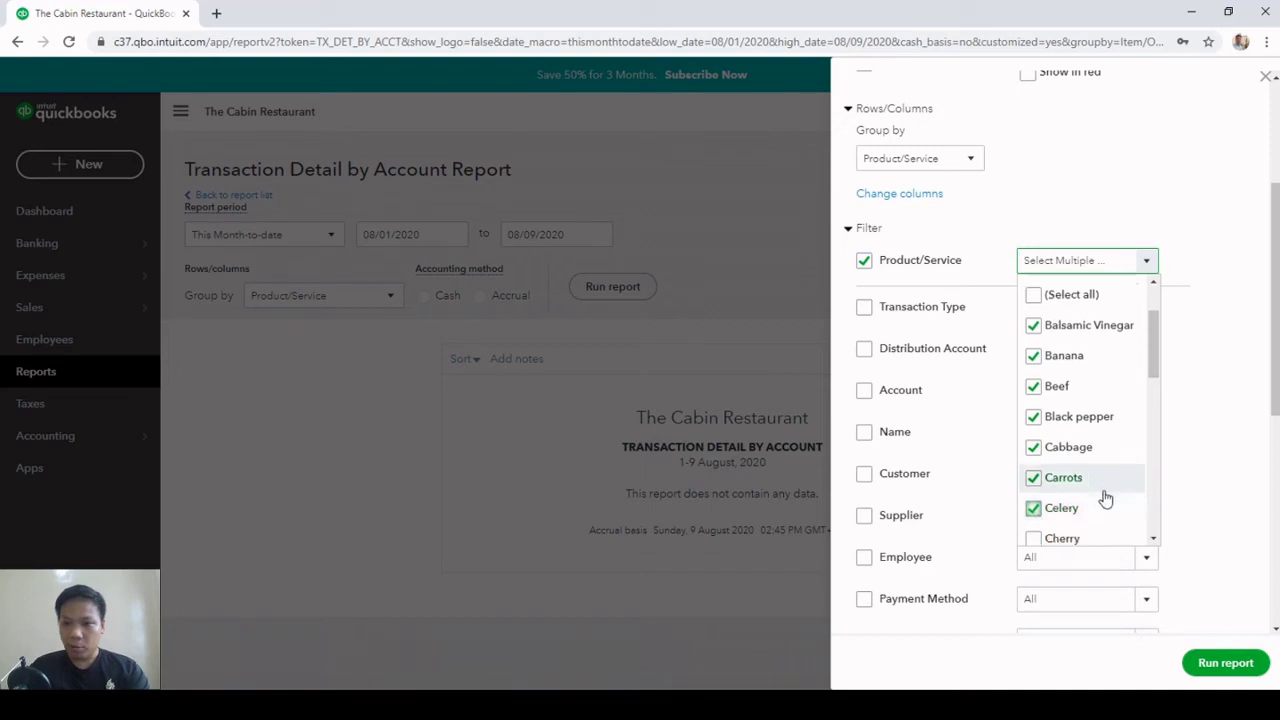
click(1034, 387)
click(1034, 417)
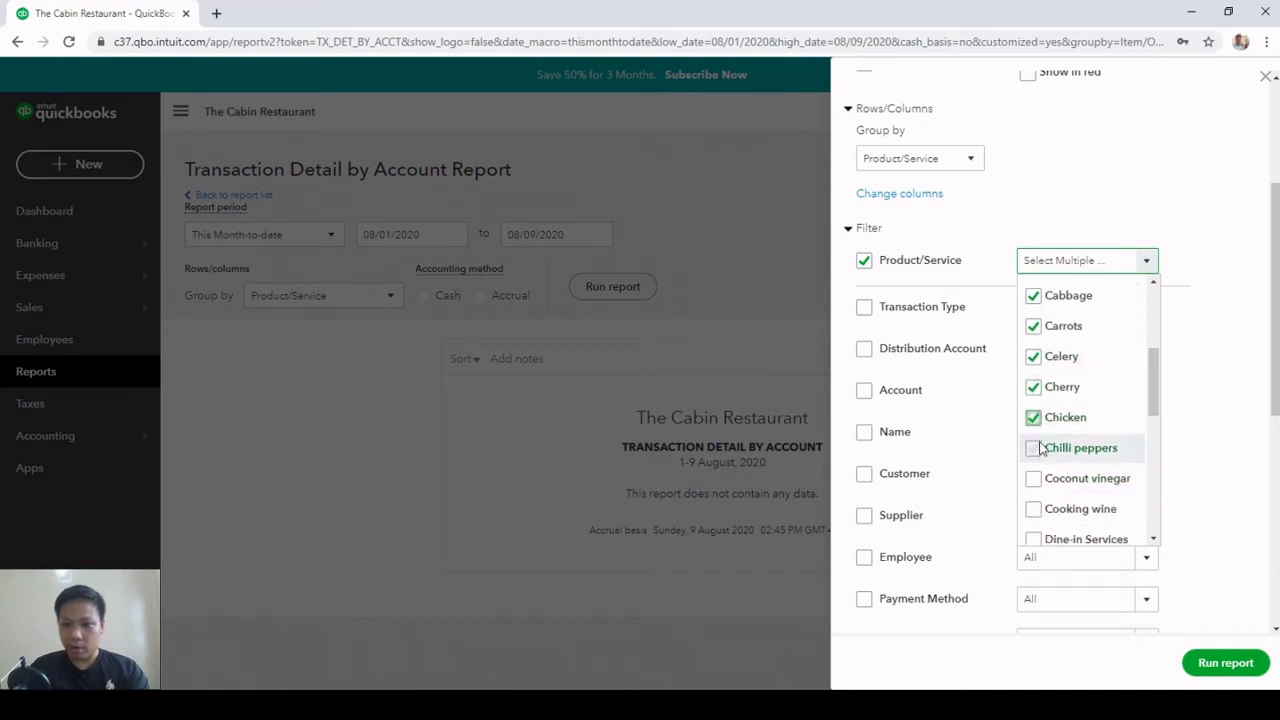
click(1034, 448)
click(1034, 478)
click(1035, 511)
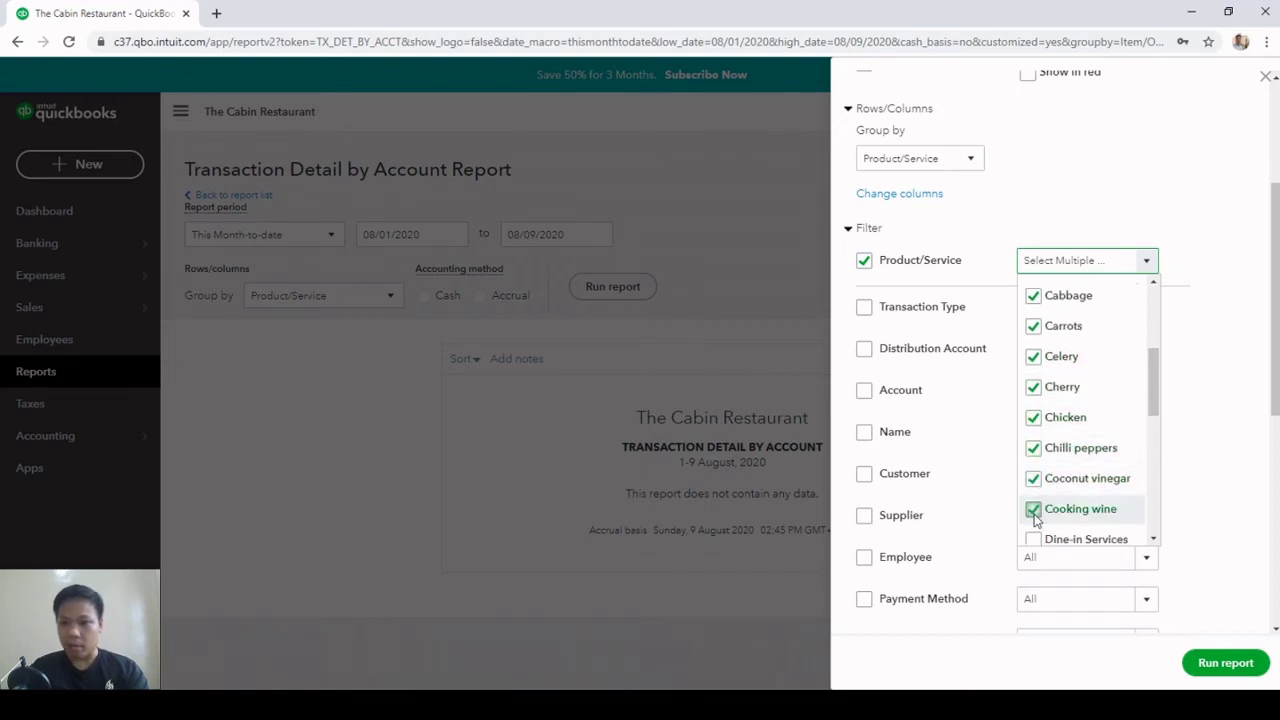
Add Fish, Flour, Hot sauce, Hours and Ketchup to the Product/Service filter
scroll(1040, 515, down, 2)
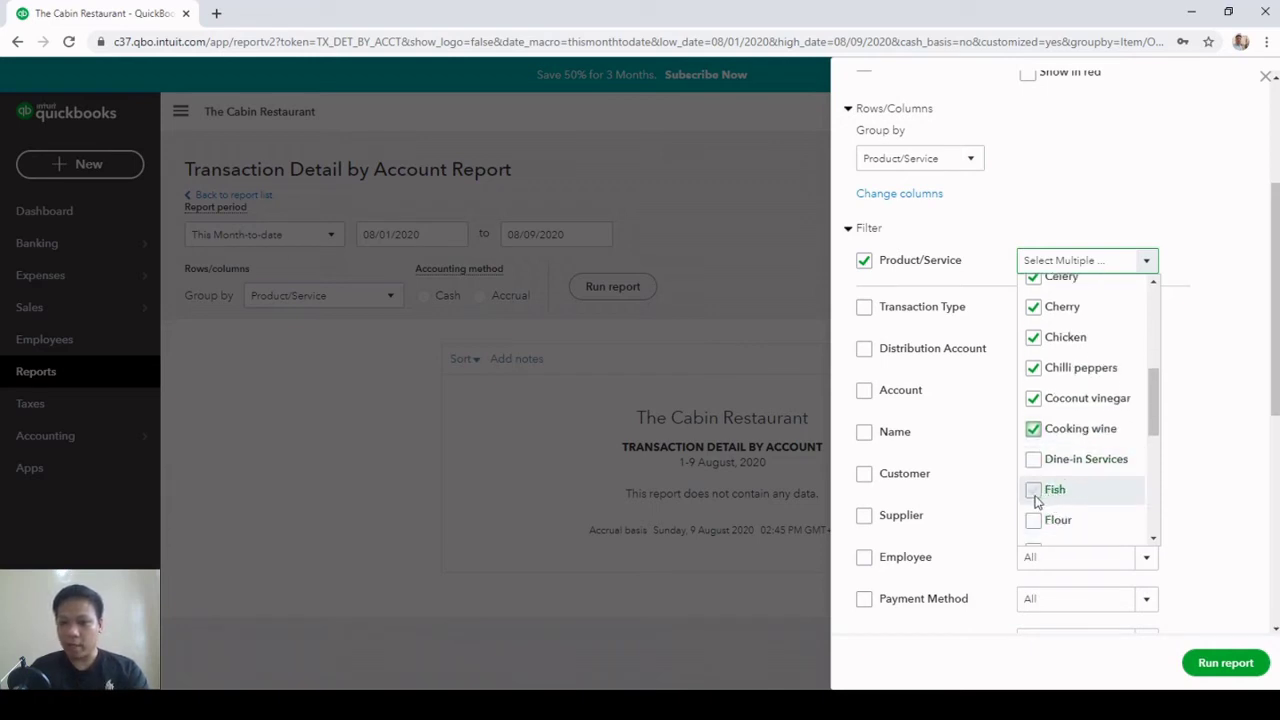
click(1035, 490)
scroll(1070, 490, down, 2)
click(1033, 440)
click(1033, 470)
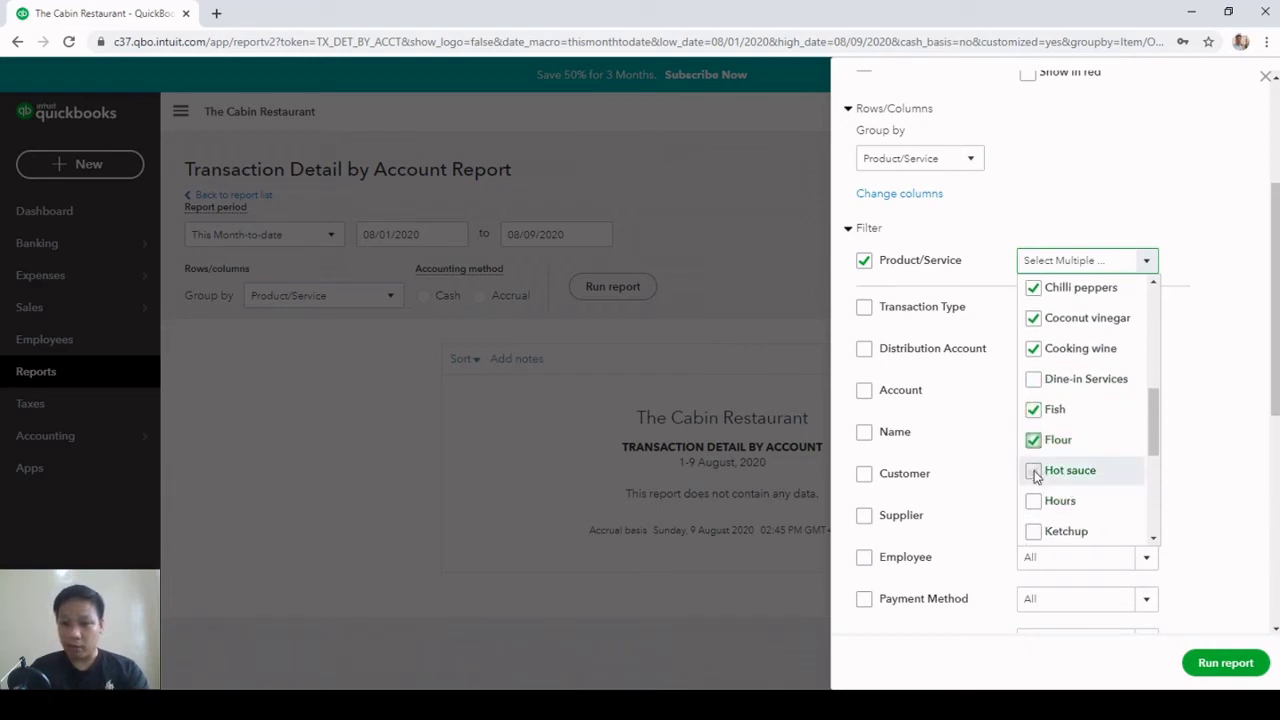
click(1033, 500)
click(1033, 531)
Add Lamb, Olive oil, Ox tail, Pork and Potato to the Product/Service filter
scroll(1040, 515, down, 4)
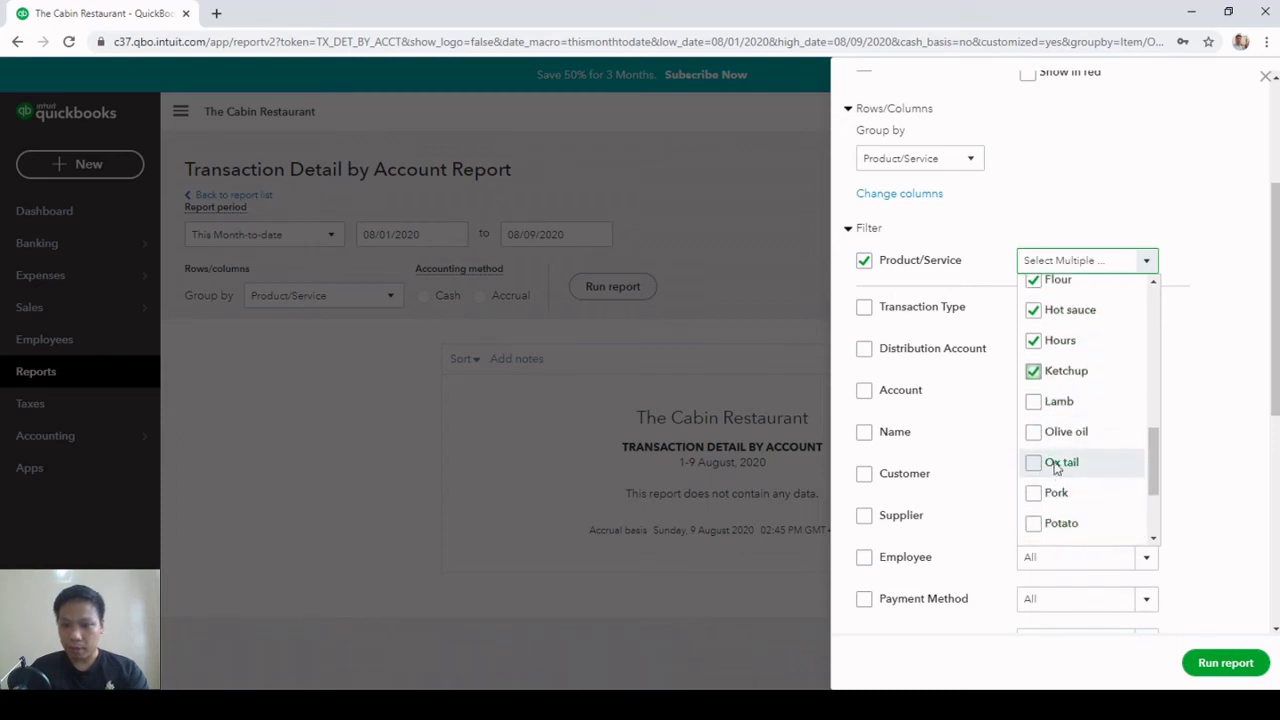
click(1033, 401)
click(1034, 433)
click(1034, 463)
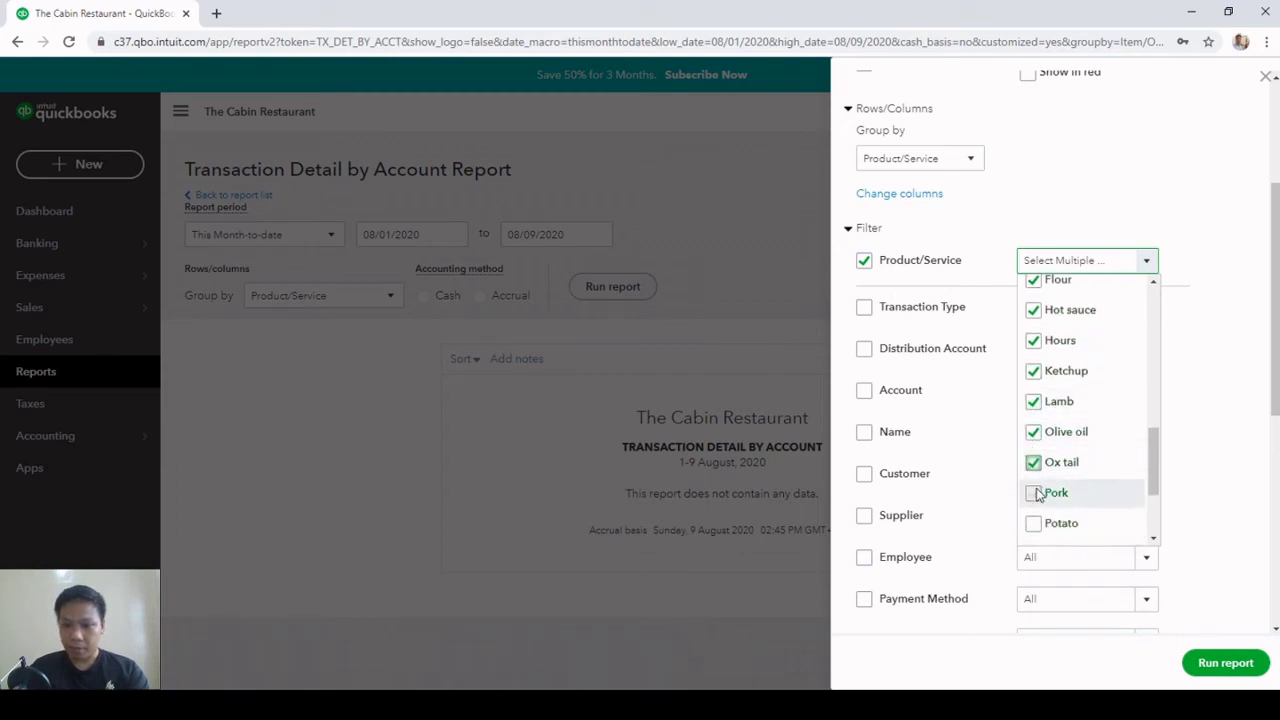
click(1034, 493)
click(1034, 523)
Add Take out food box, Soy sauce, Sales and Rice to the Product/Service filter and collapse the filter section
scroll(1066, 497, down, 1)
scroll(1066, 497, down, 3)
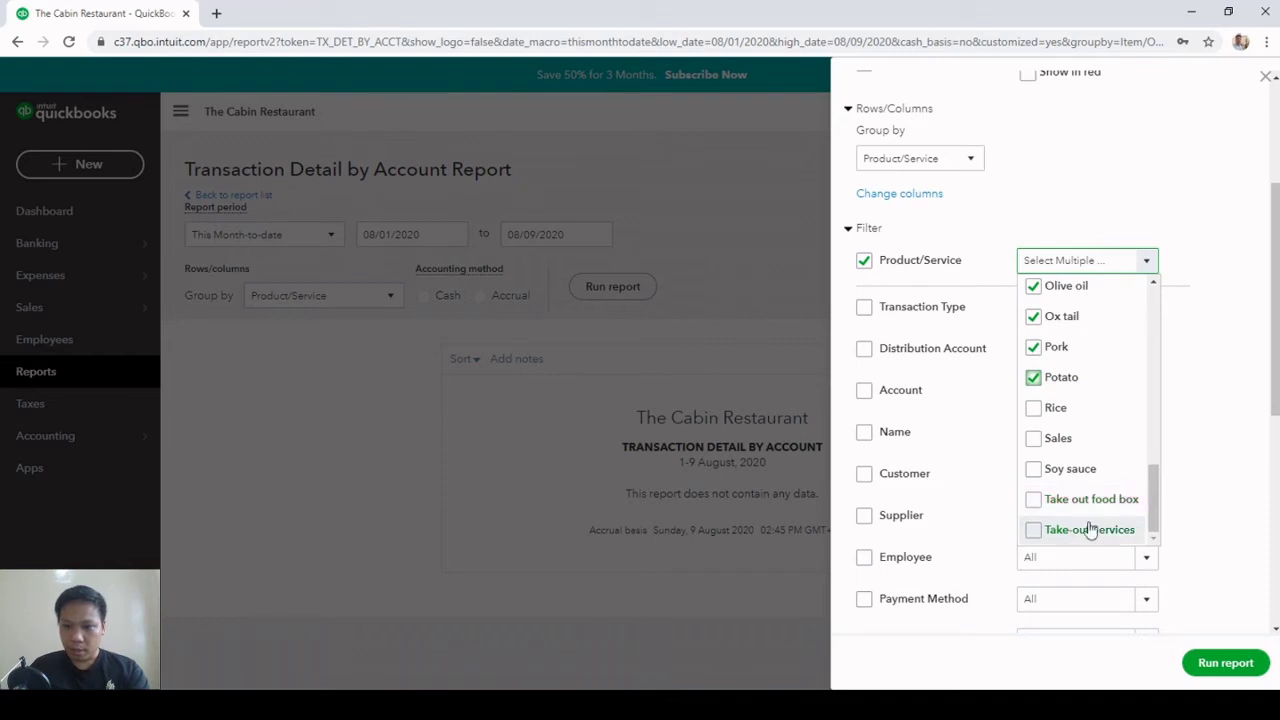
click(1033, 499)
click(1033, 469)
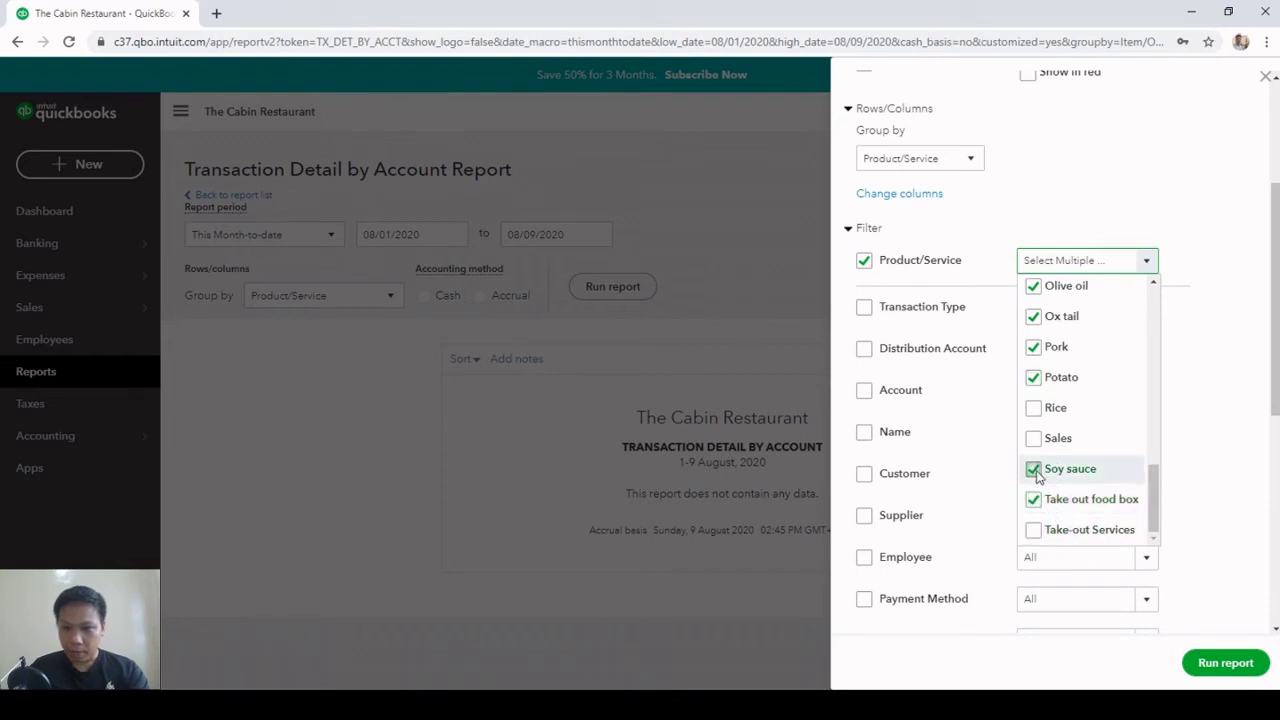
click(1033, 438)
click(1034, 409)
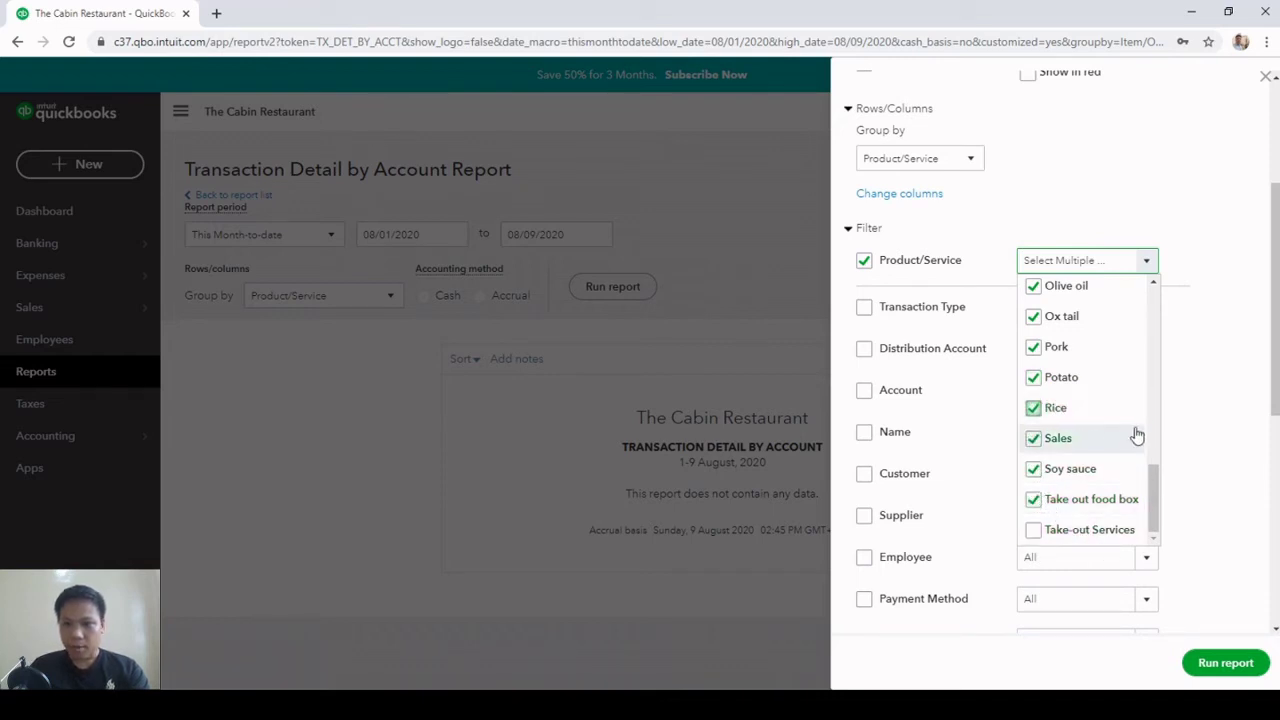
click(1232, 388)
scroll(1232, 388, up, 3)
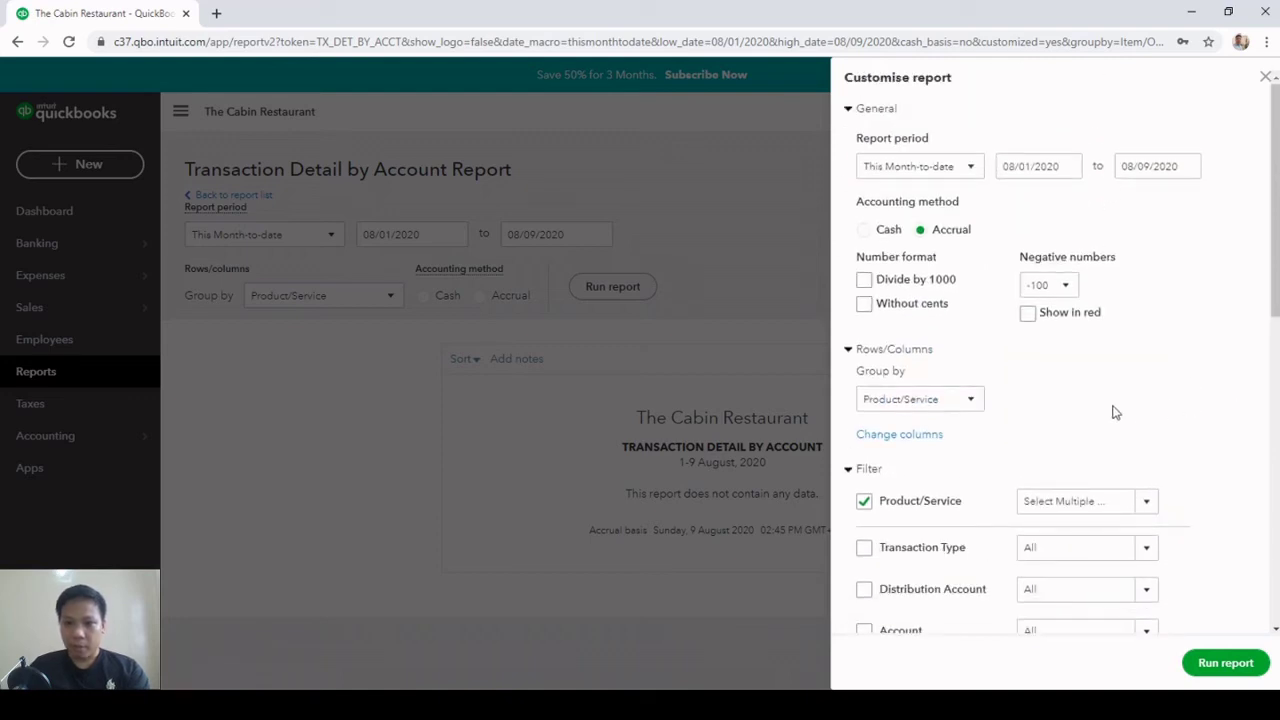
scroll(991, 443, down, 1)
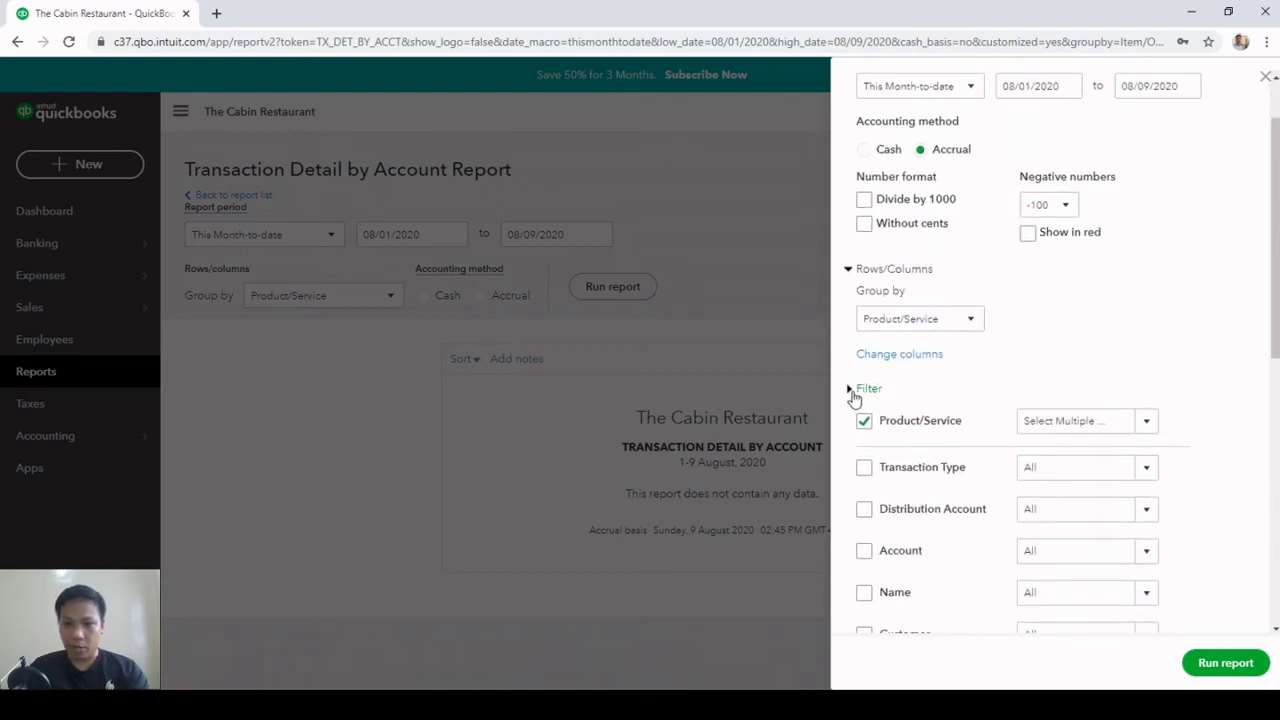
click(849, 389)
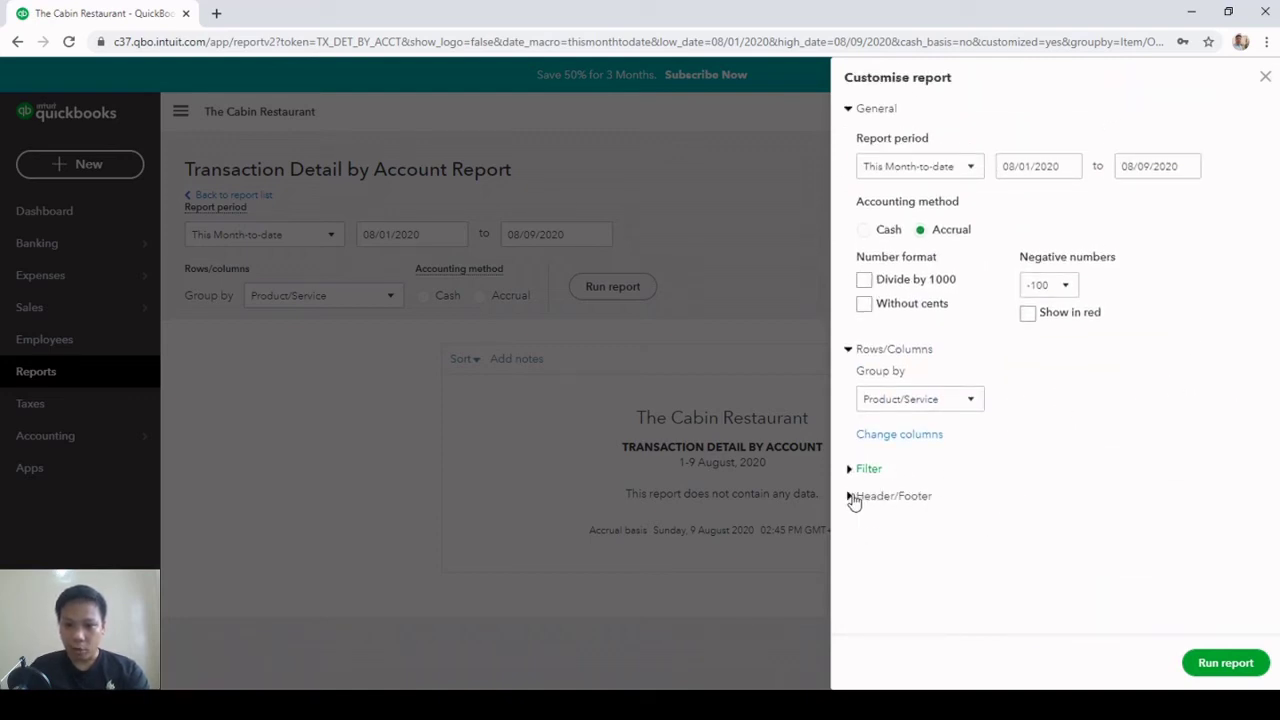
Change the report title in the header settings to Cost Tracking Report and run the report
click(853, 500)
scroll(1046, 494, down, 2)
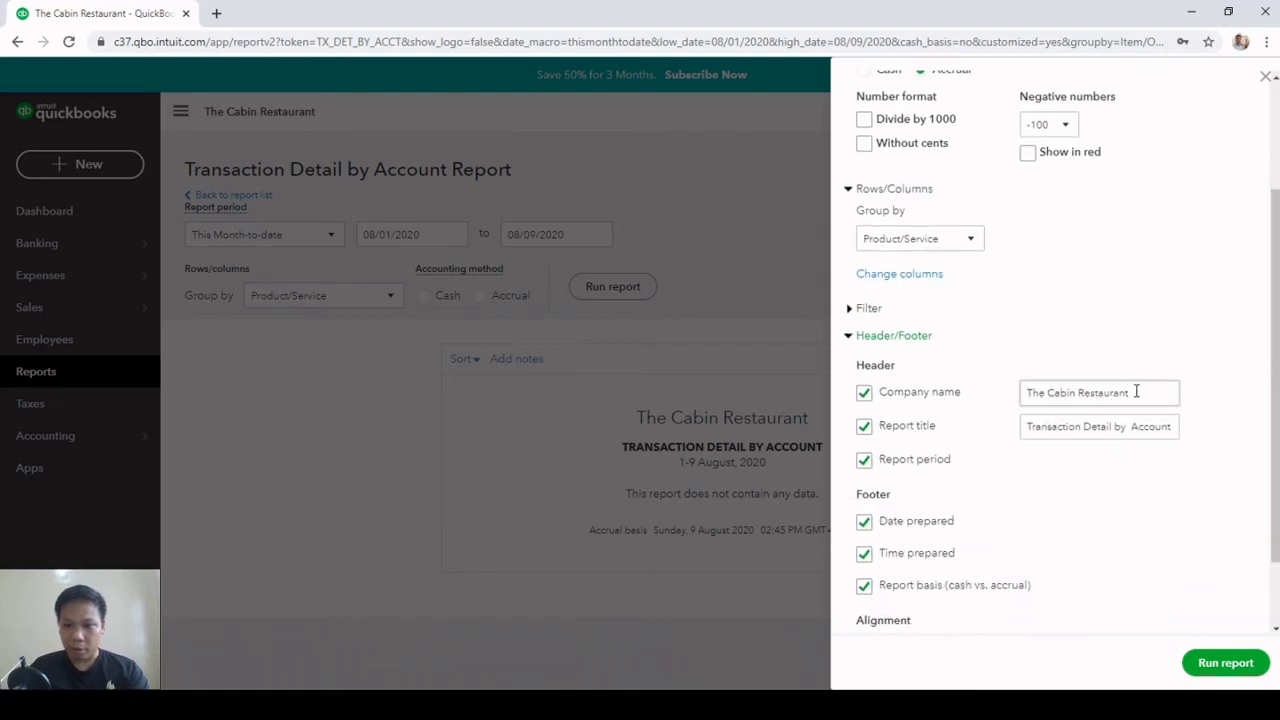
triple_click(1160, 437)
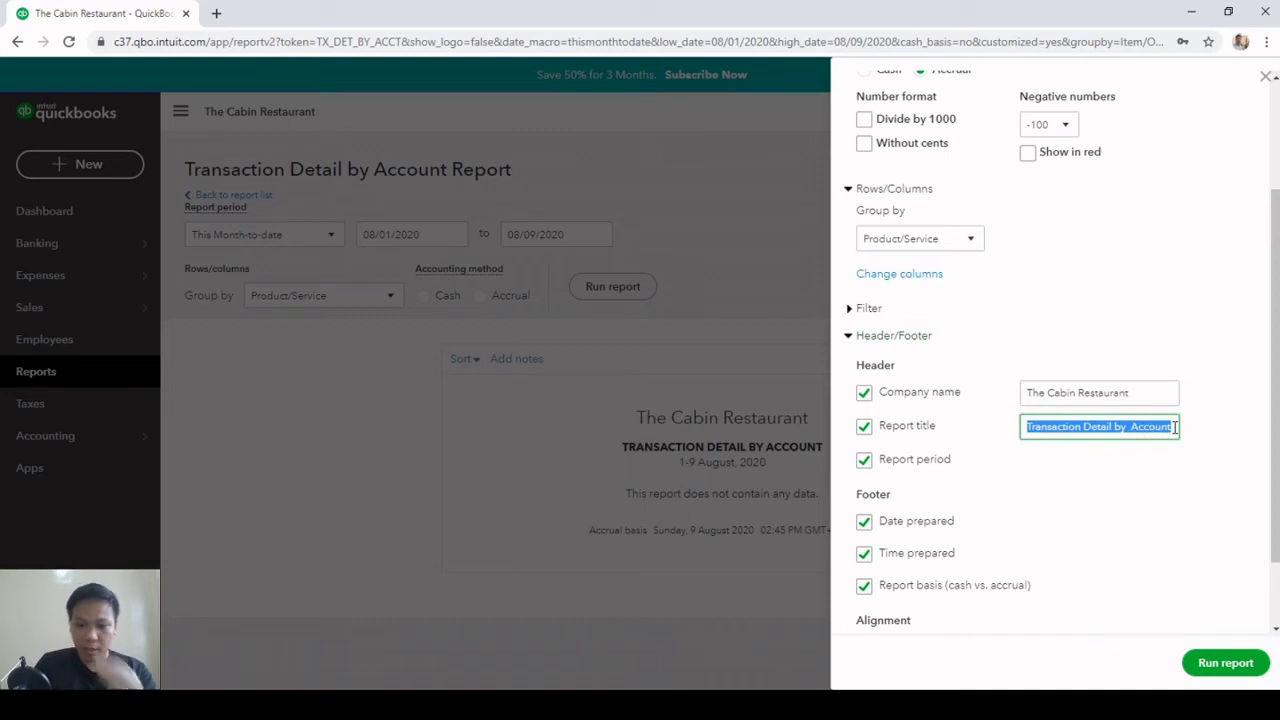
text(Cost Tracking Report)
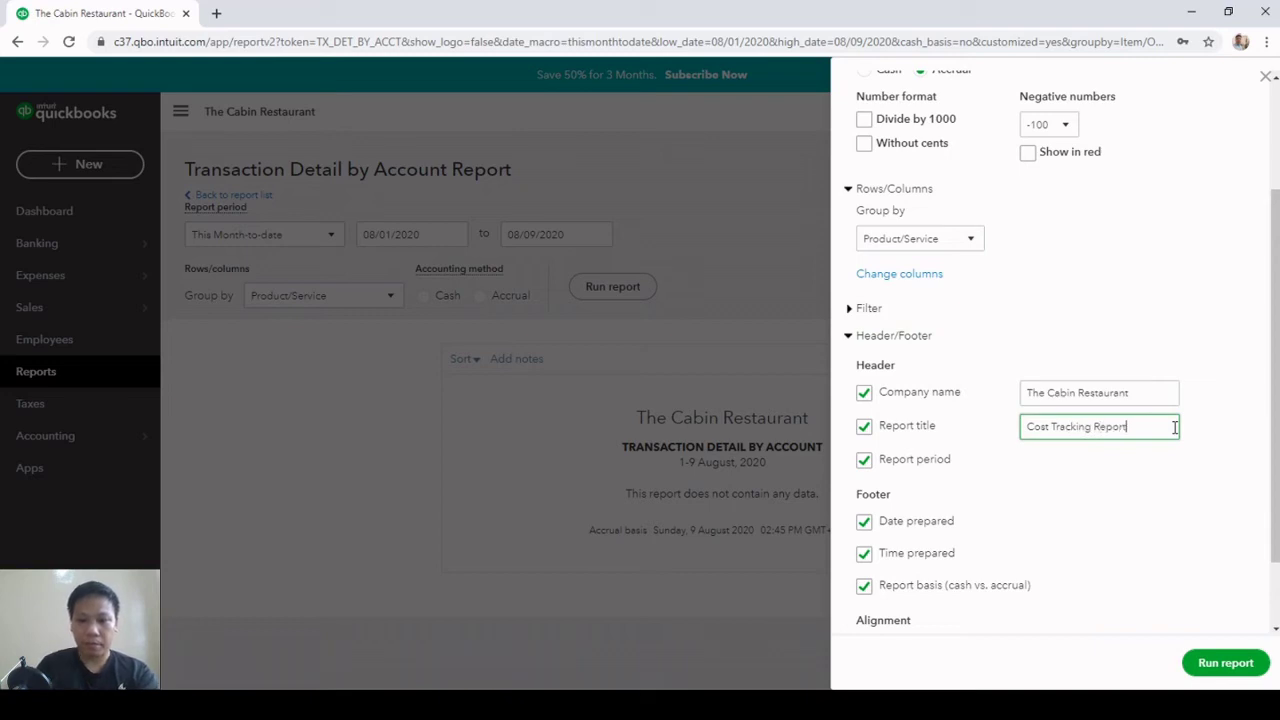
click(1028, 472)
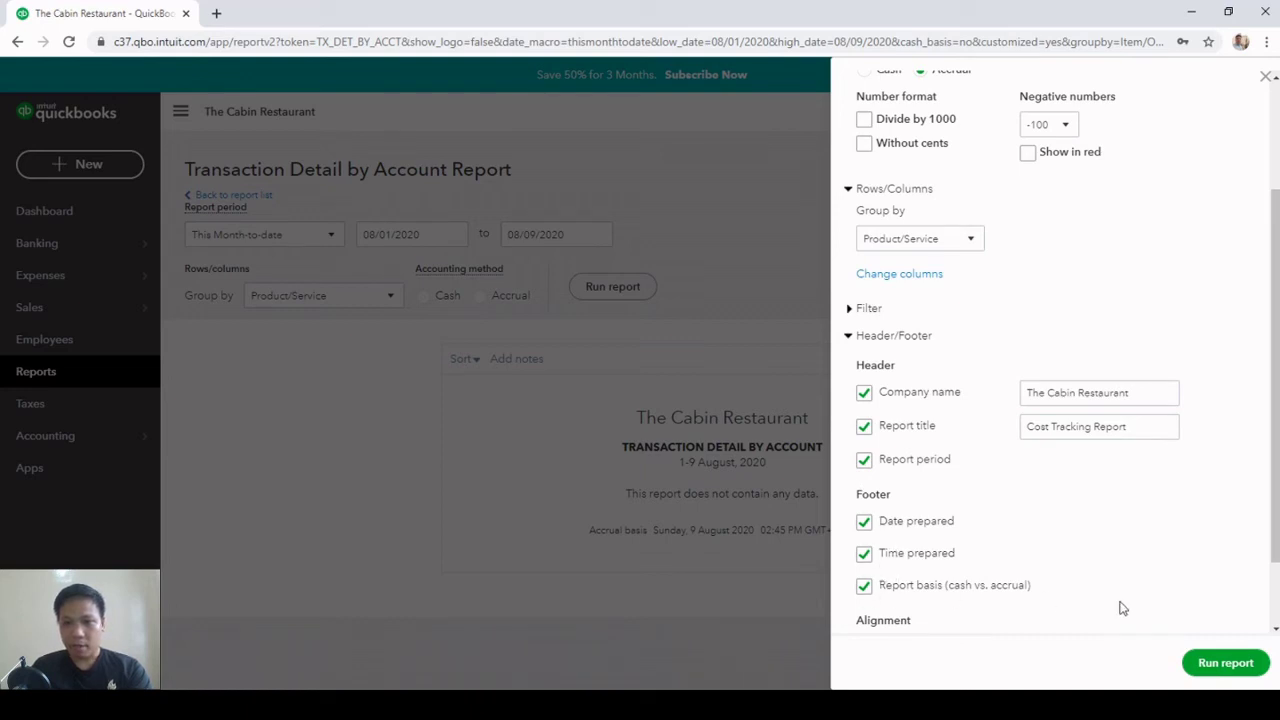
scroll(1160, 415, up, 2)
click(1161, 419)
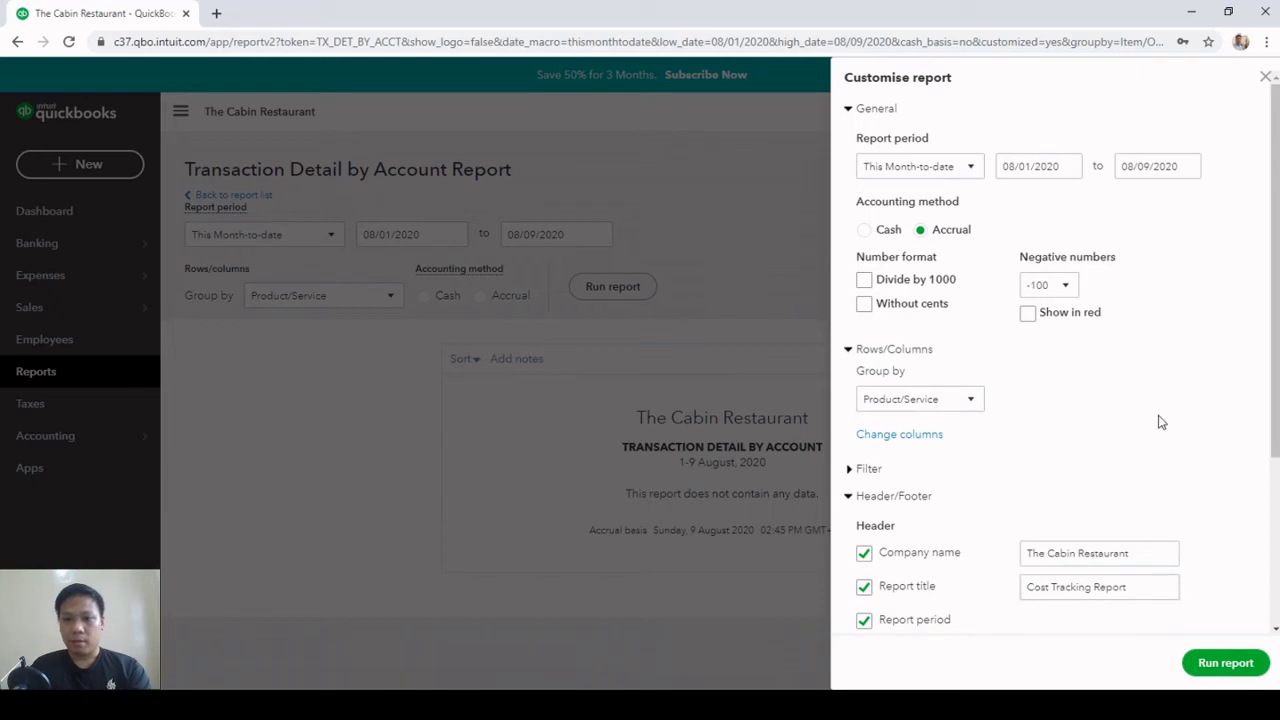
click(1225, 663)
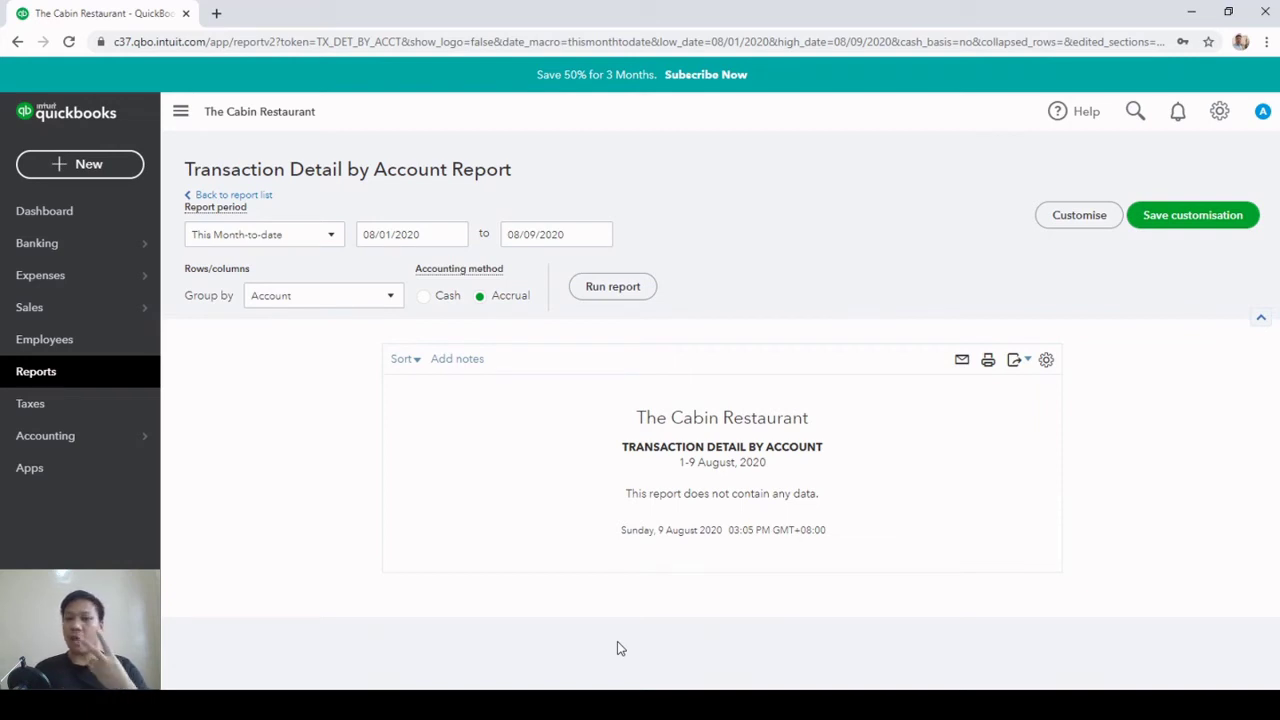
Turn off Close the books in the company's advanced accounting settings, save the change and close the settings
click(1220, 112)
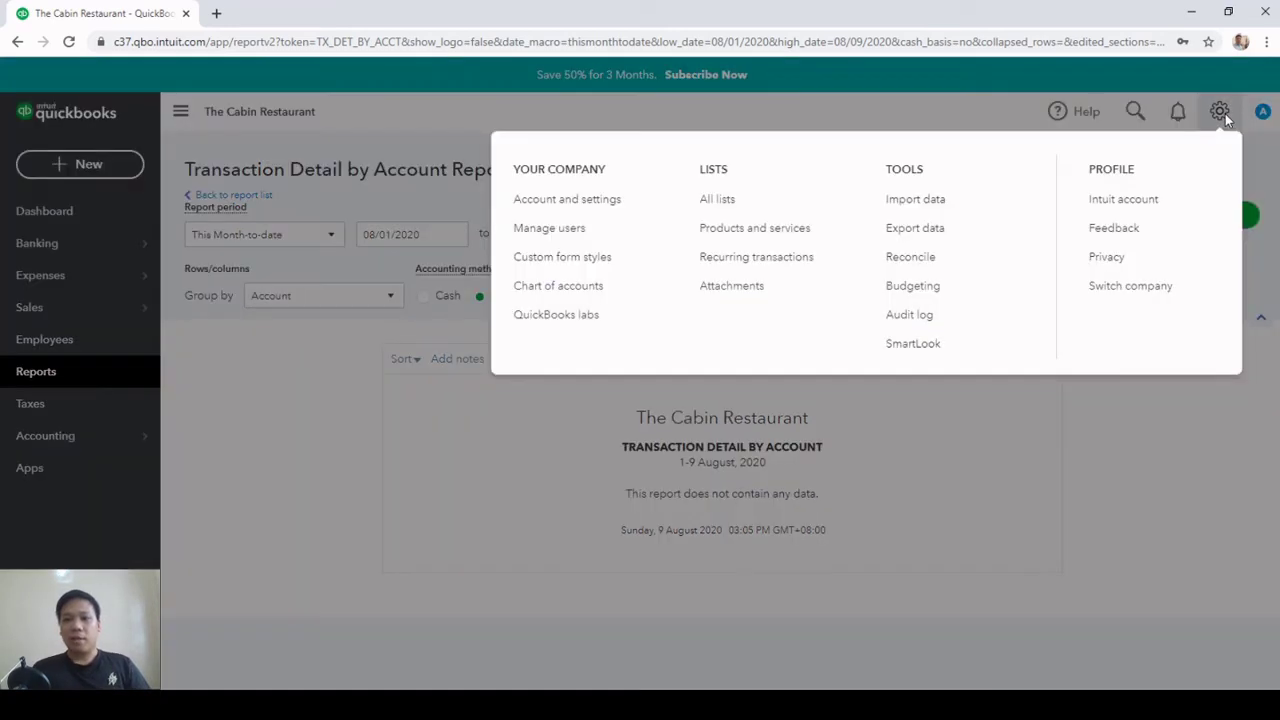
click(620, 204)
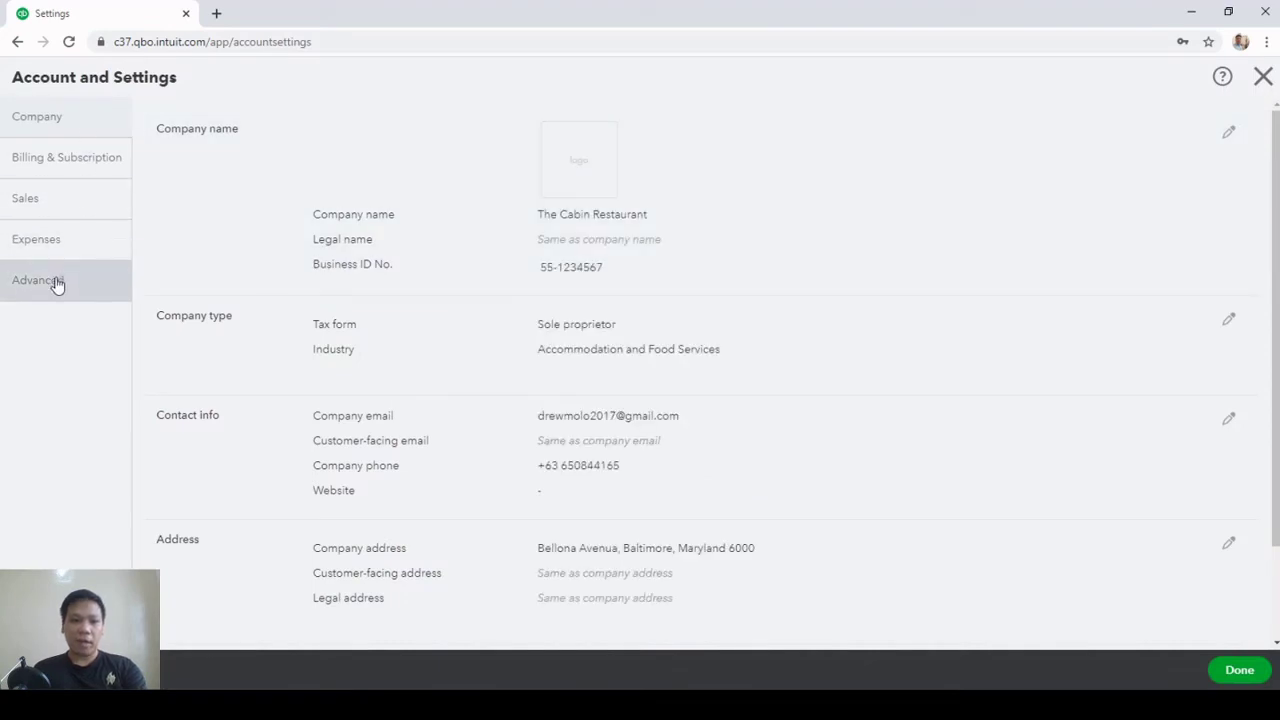
click(55, 283)
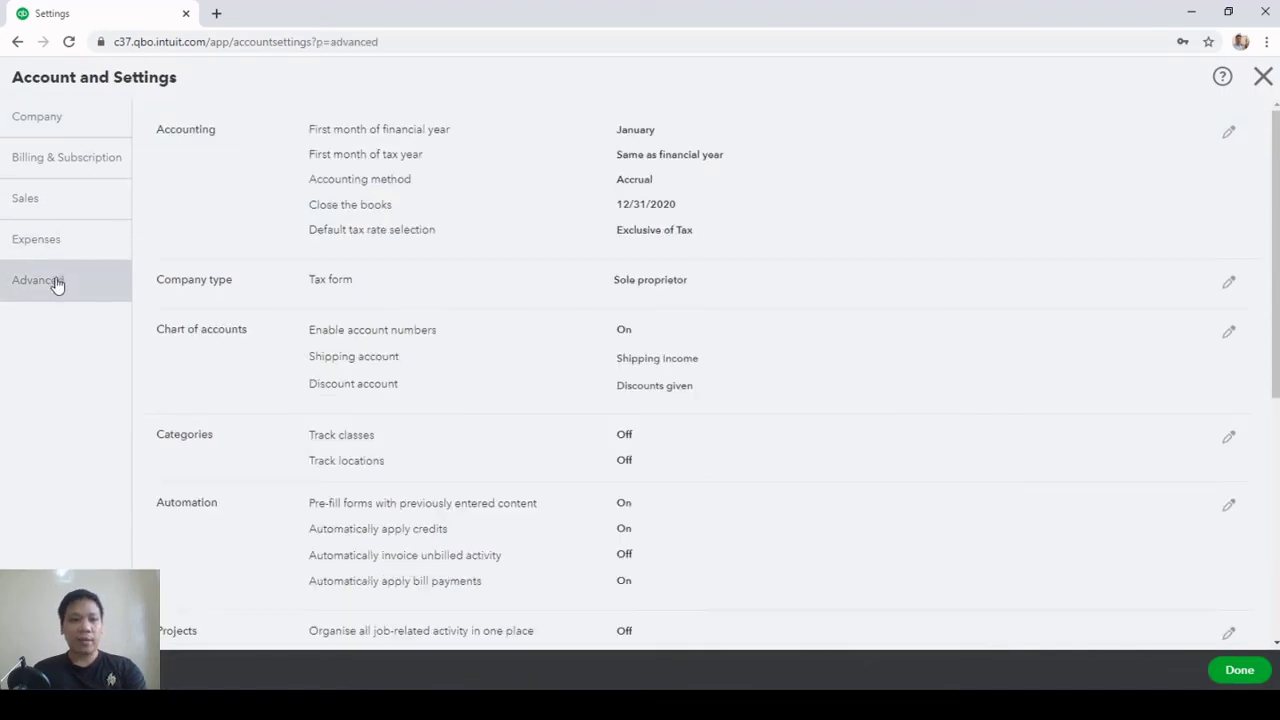
click(868, 183)
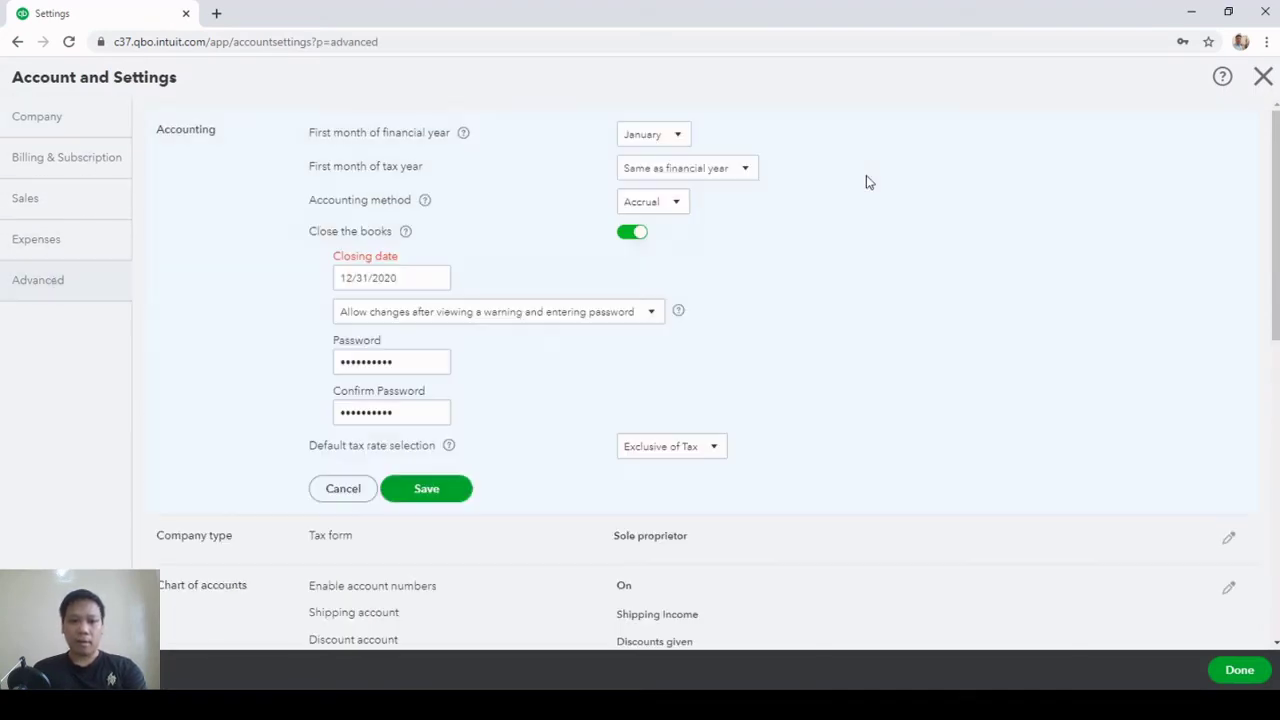
click(633, 233)
click(434, 303)
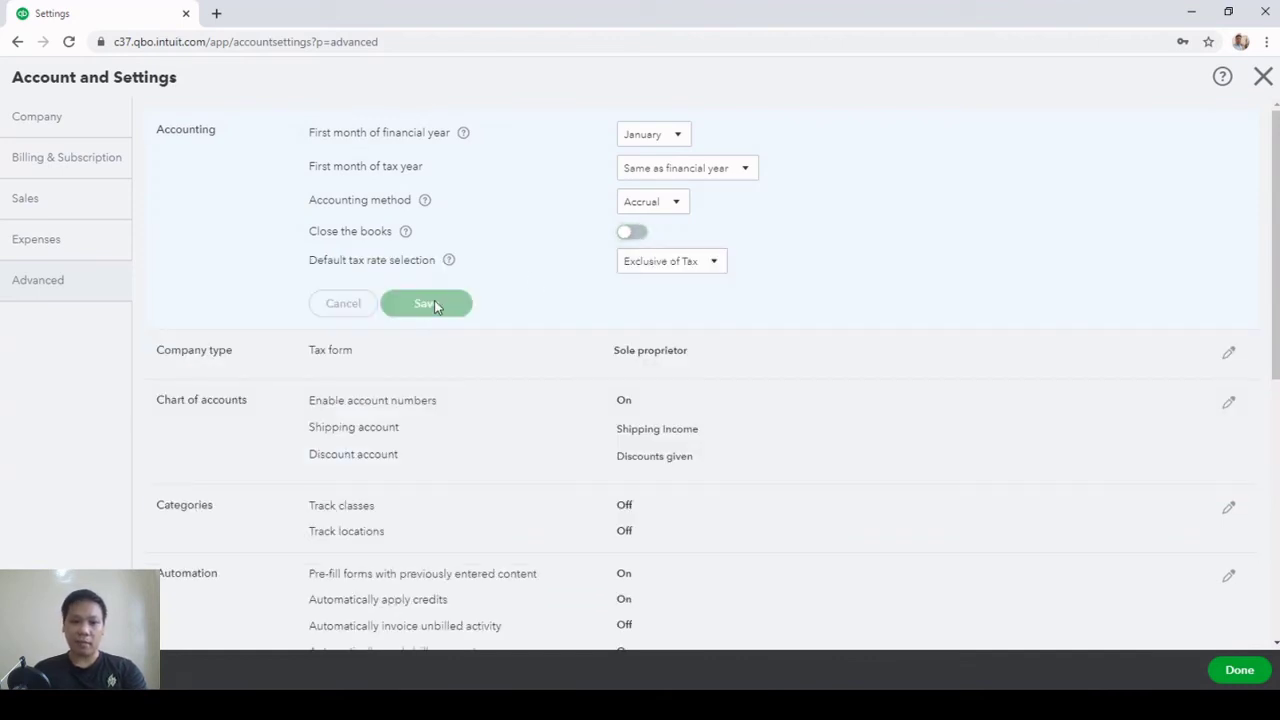
click(1264, 77)
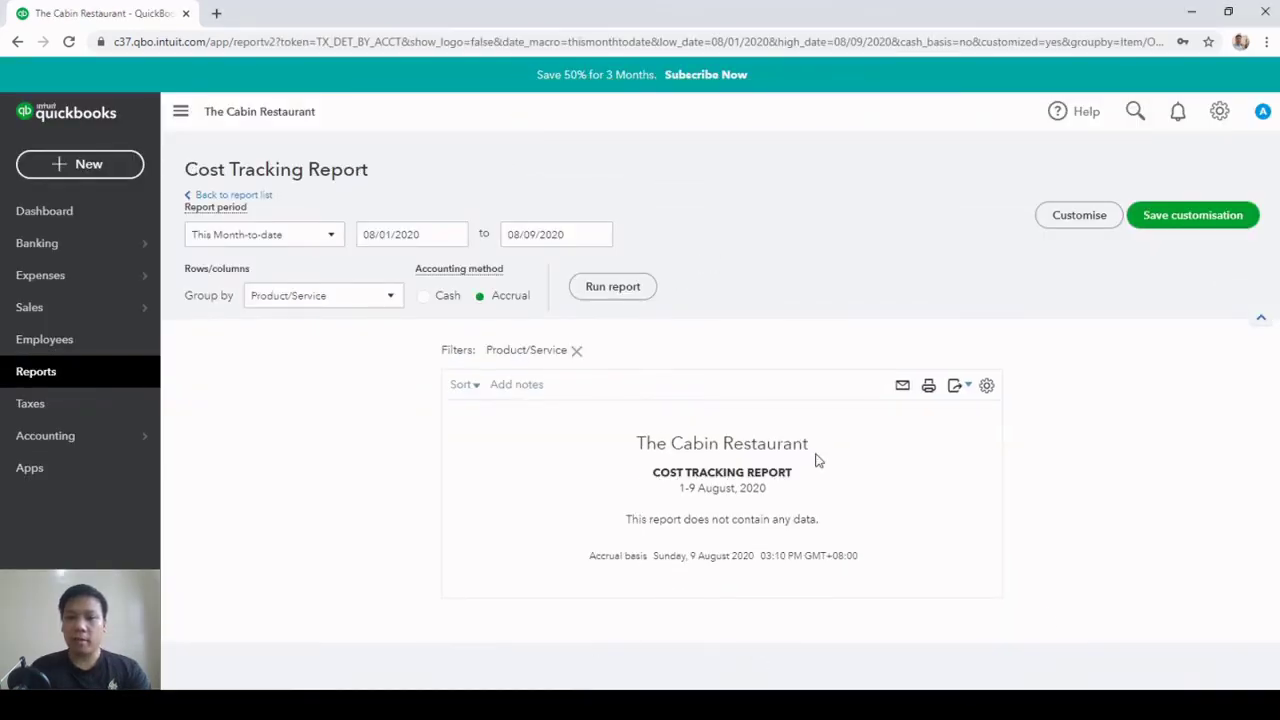
Save the report customisation under the name Cost Tracking Report
click(1191, 217)
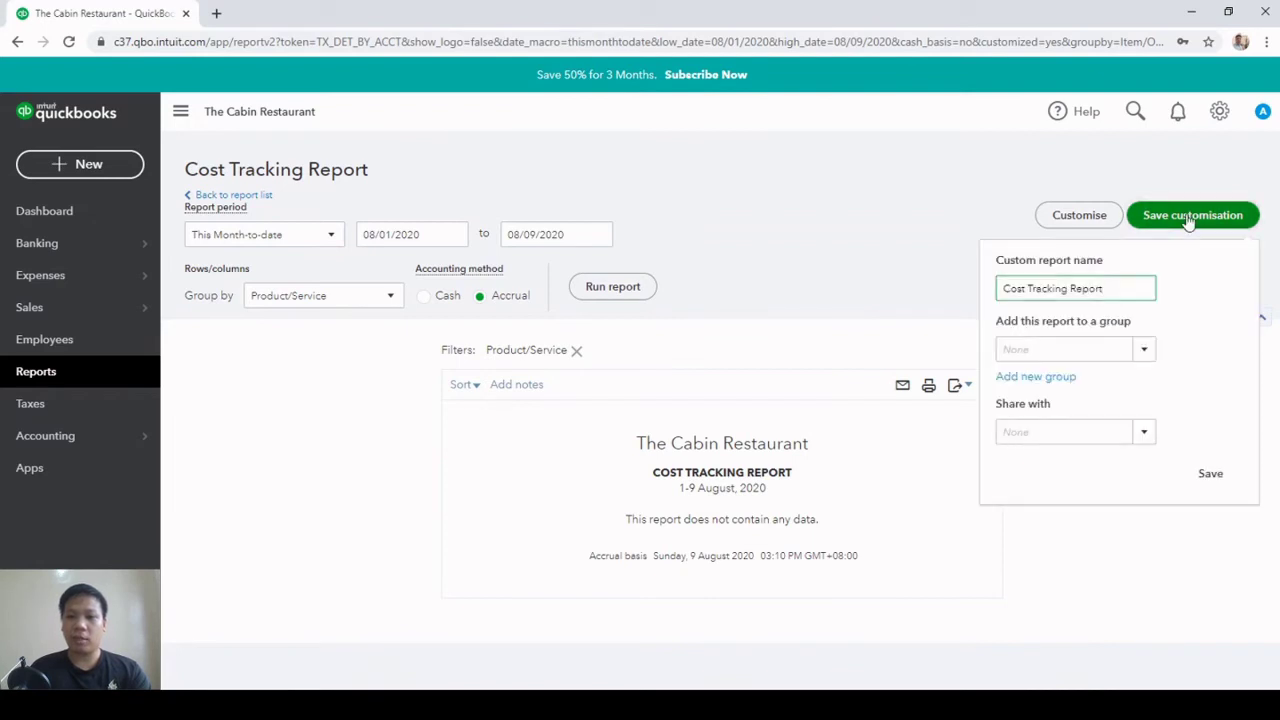
click(1210, 476)
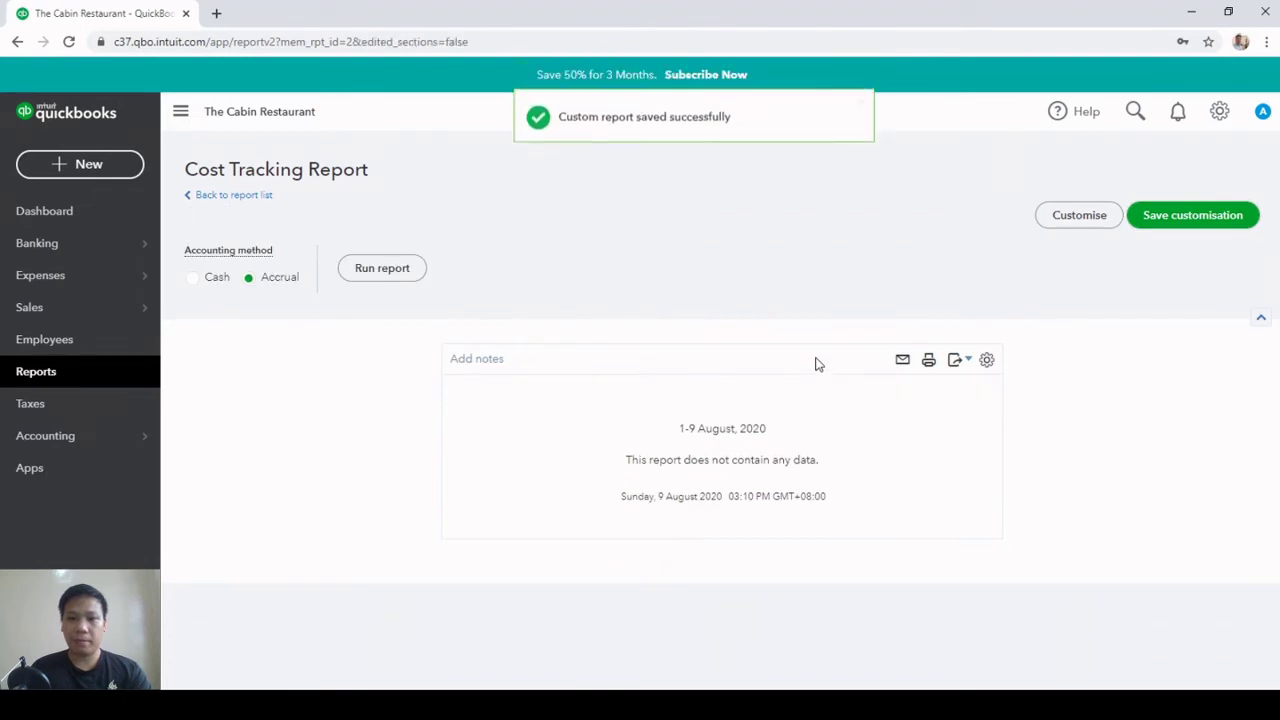
Open the company's expenses and start adding a new expense manually
click(84, 272)
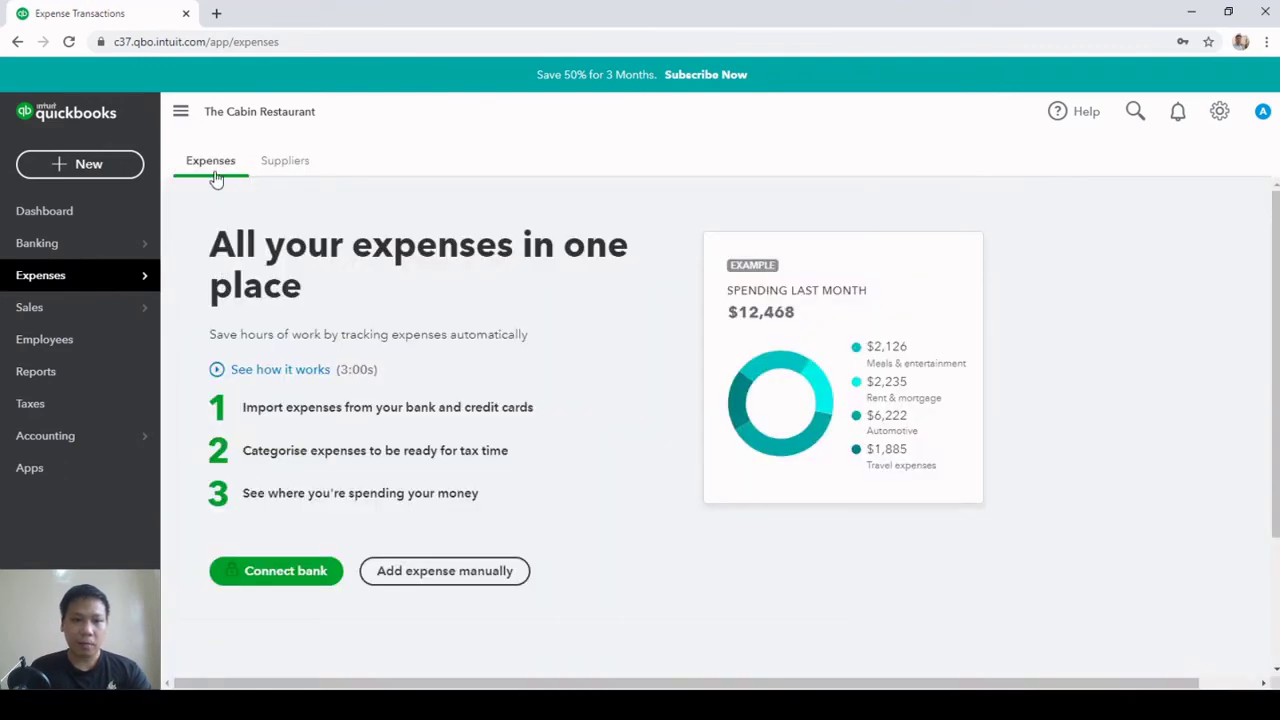
click(447, 580)
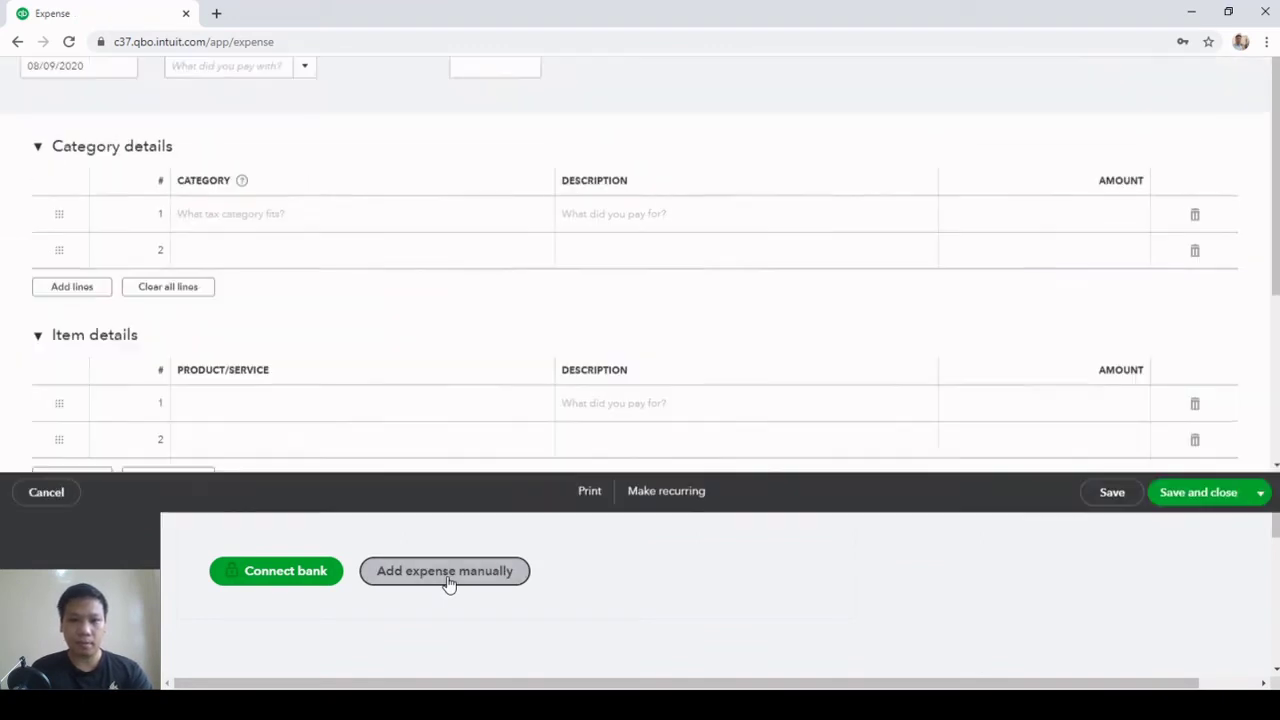
scroll(740, 640, down, 2)
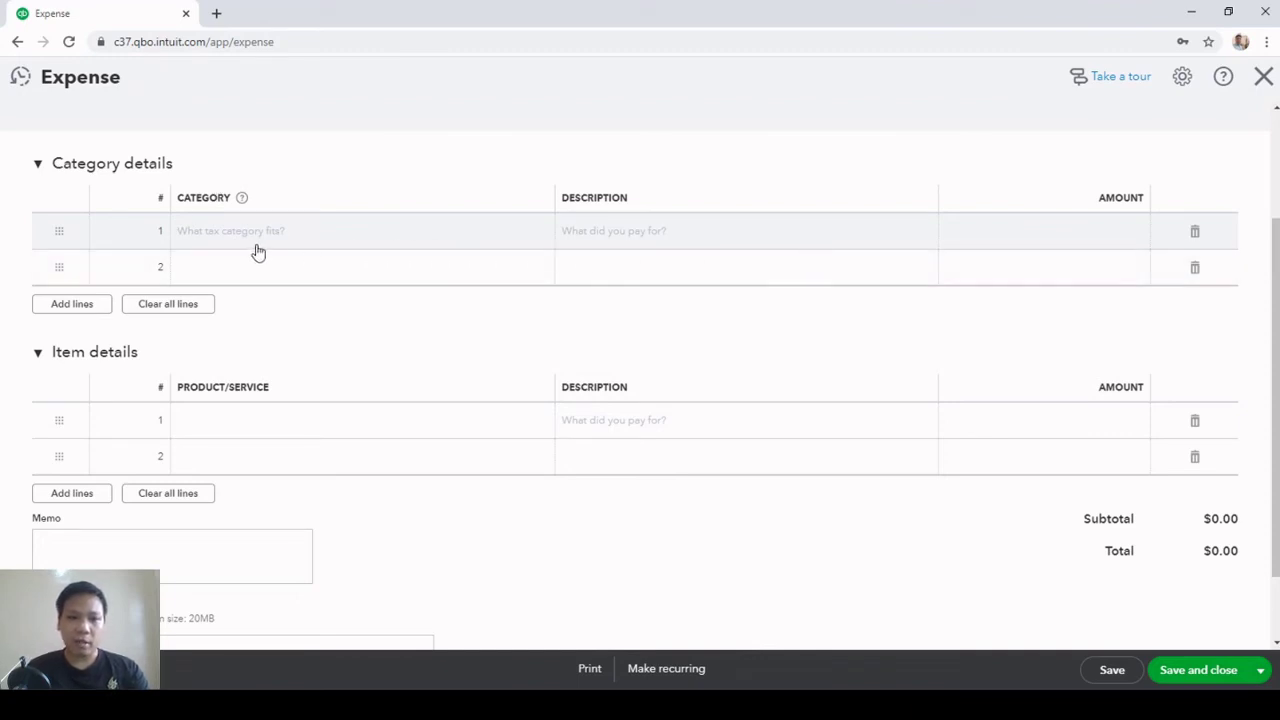
View the categories available for the first category line, close the list and collapse the Category details section
click(453, 230)
click(536, 238)
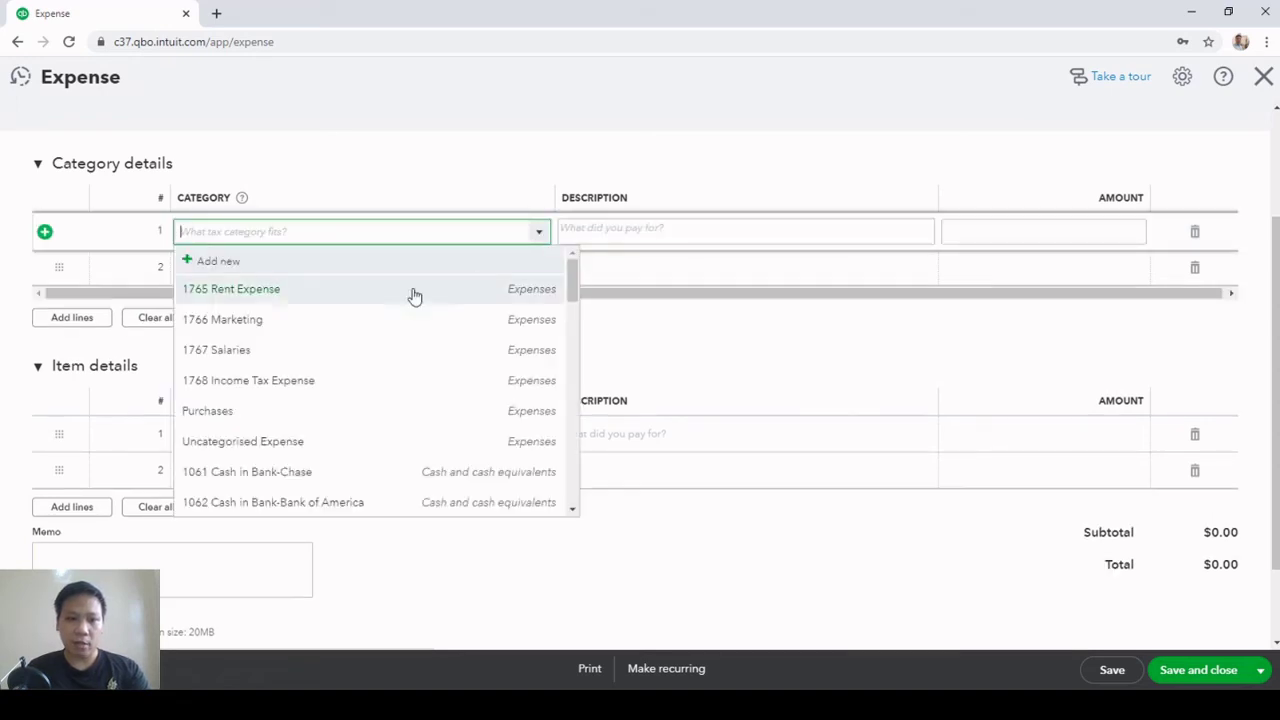
click(326, 180)
click(326, 178)
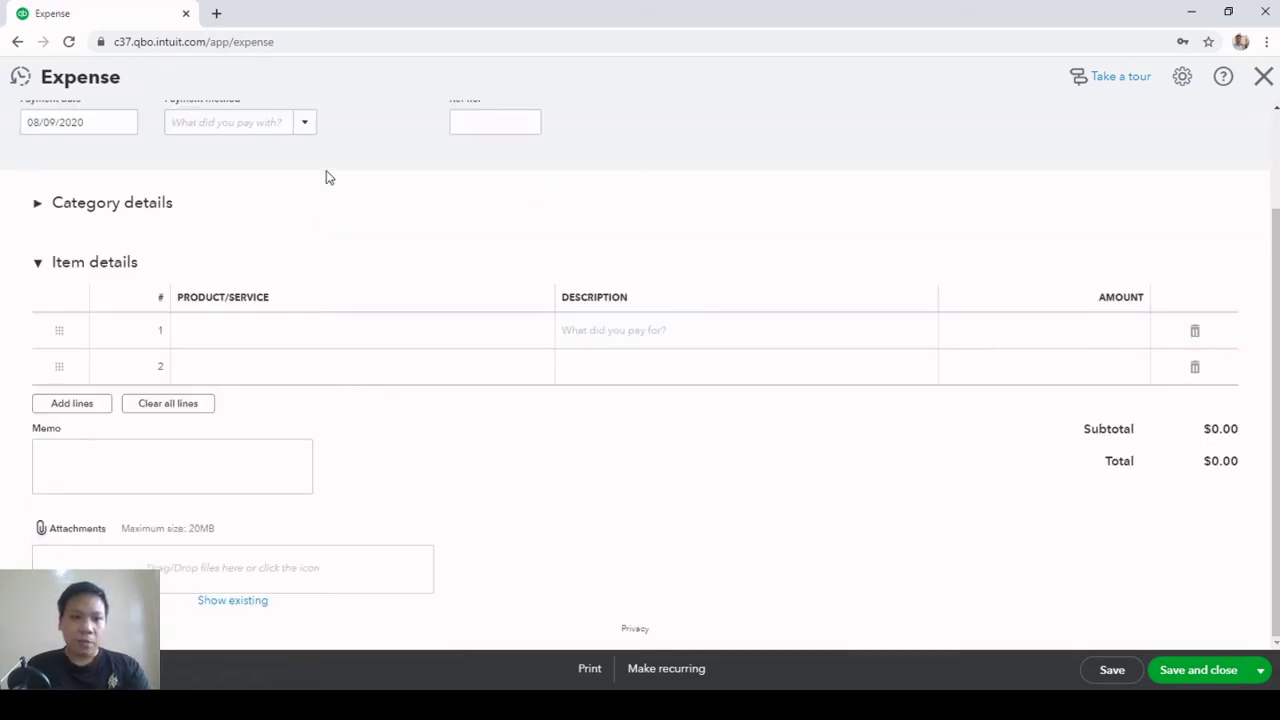
click(45, 209)
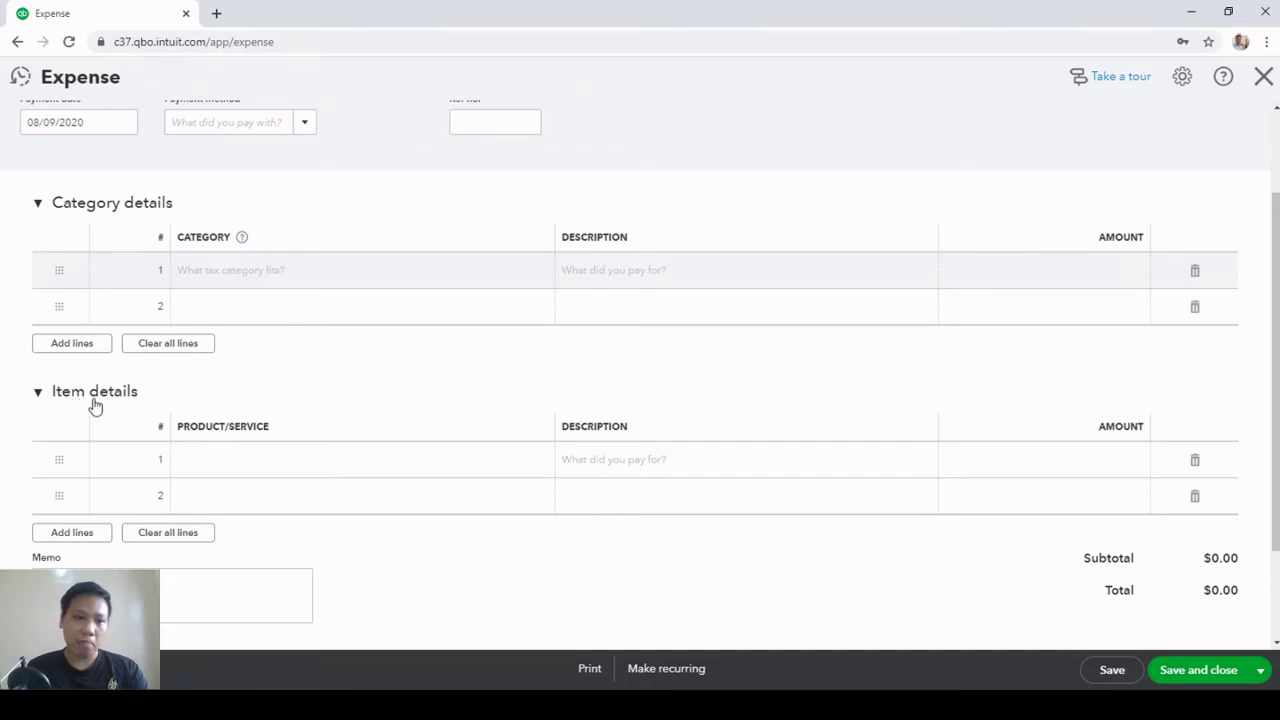
click(38, 205)
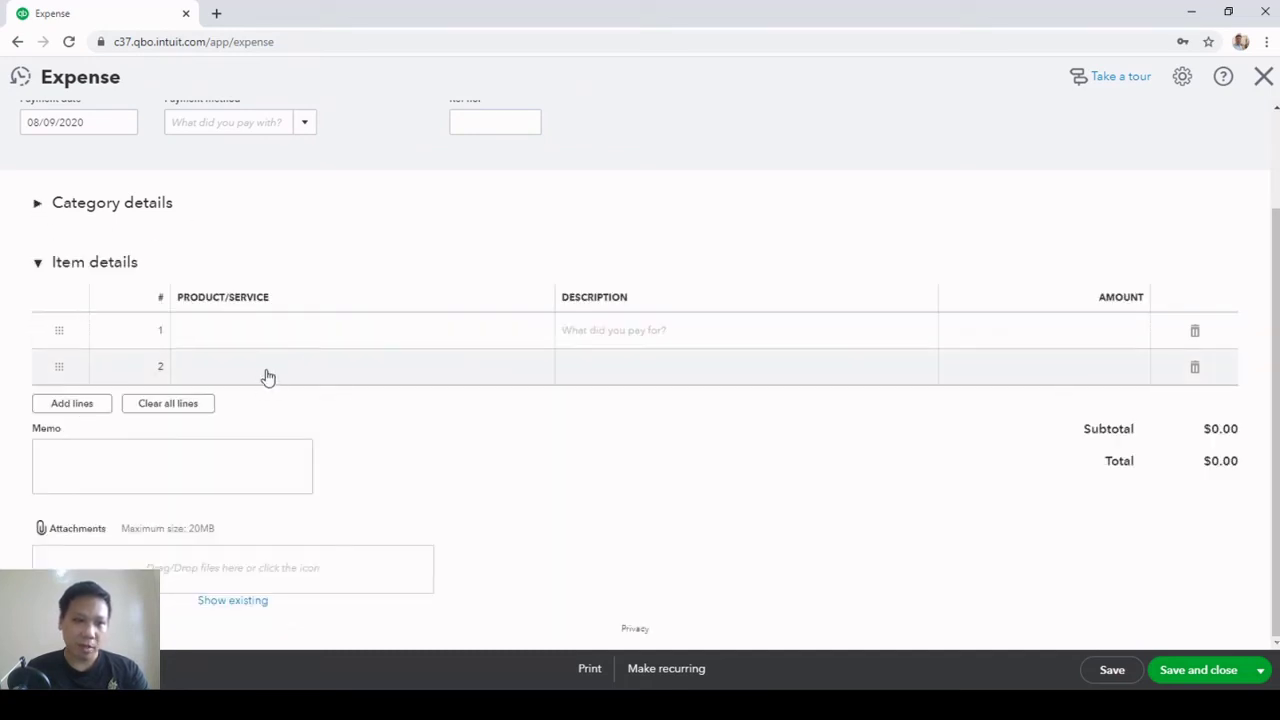
Choose Balsamic Vinegar and Beef as the products on the first two item lines of the expense
click(513, 331)
click(540, 331)
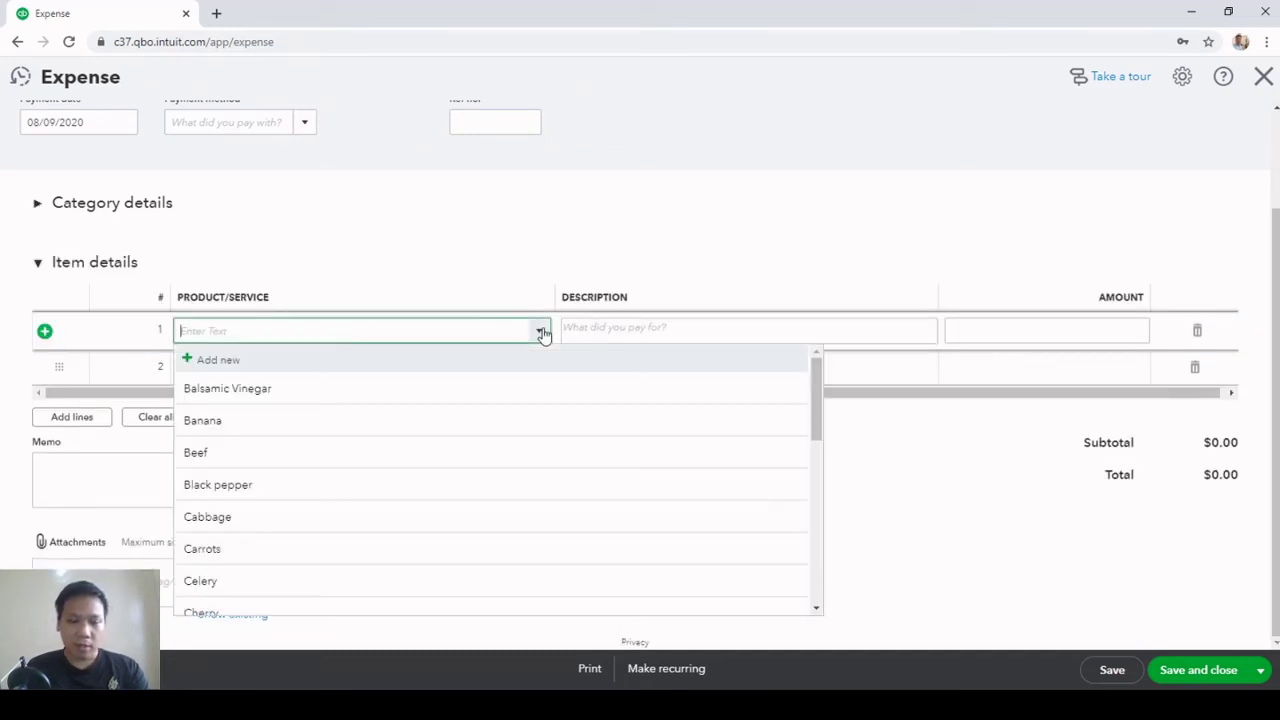
click(250, 389)
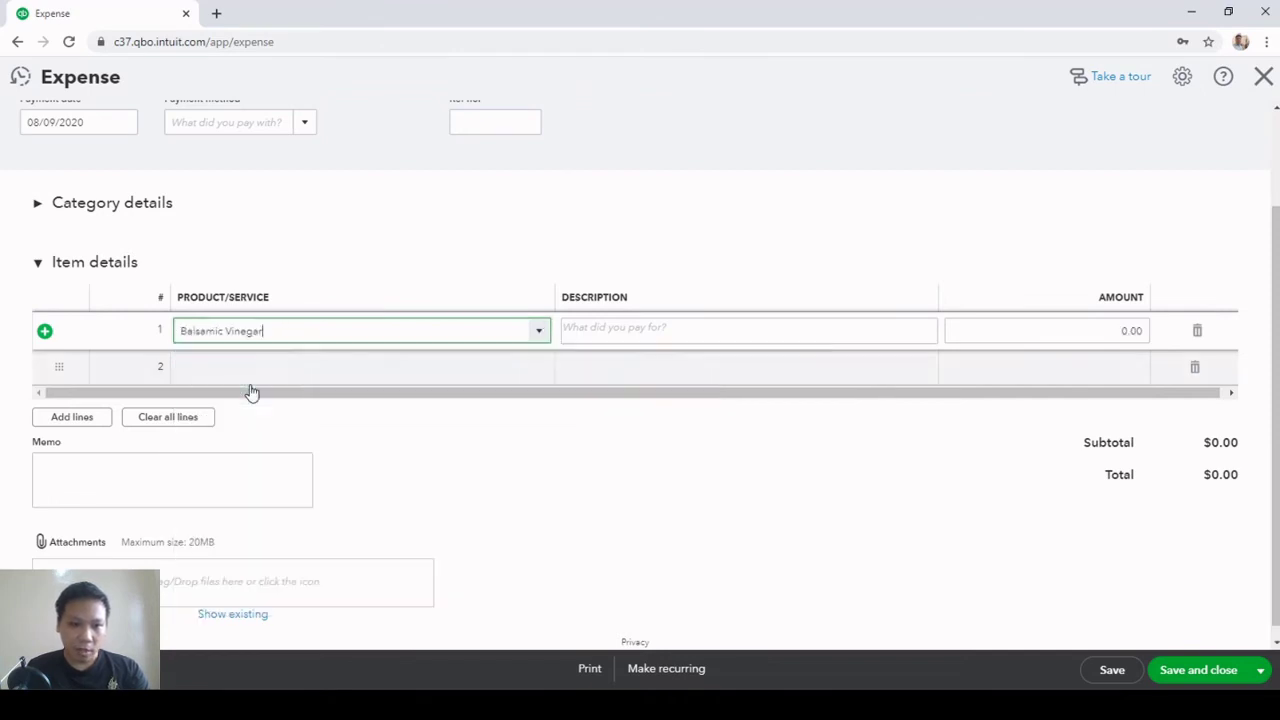
click(512, 367)
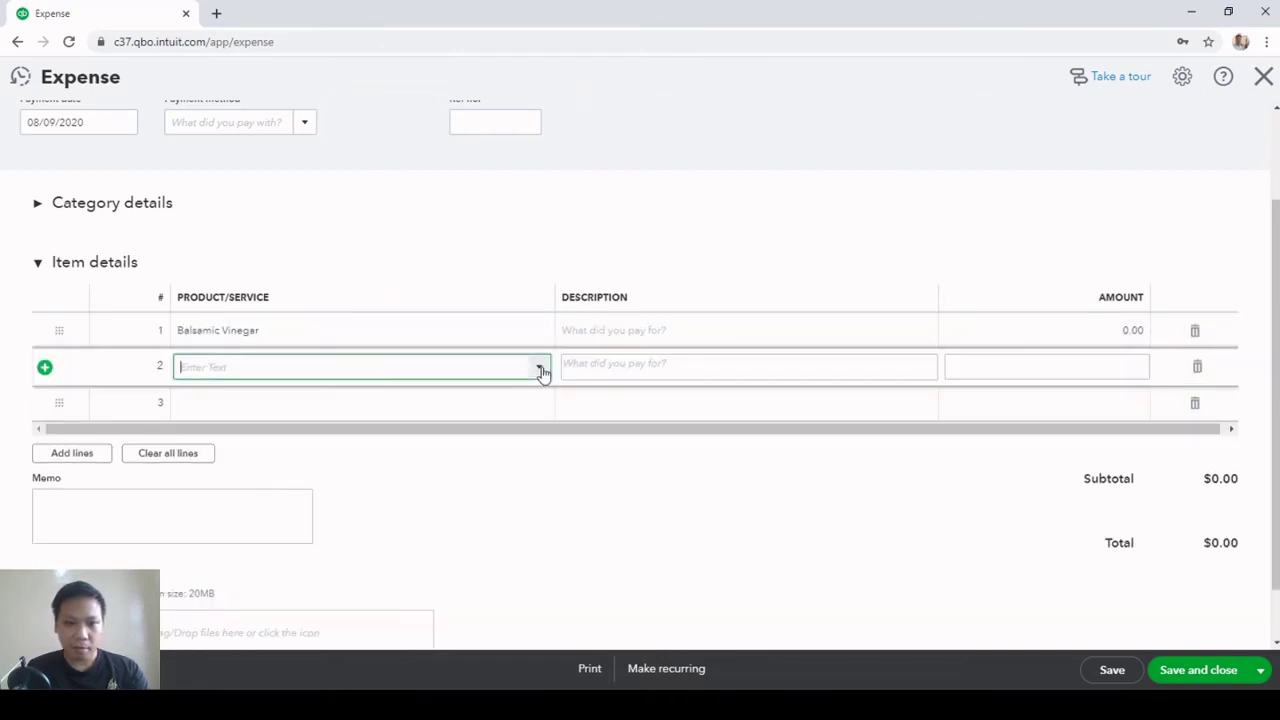
click(539, 367)
click(280, 489)
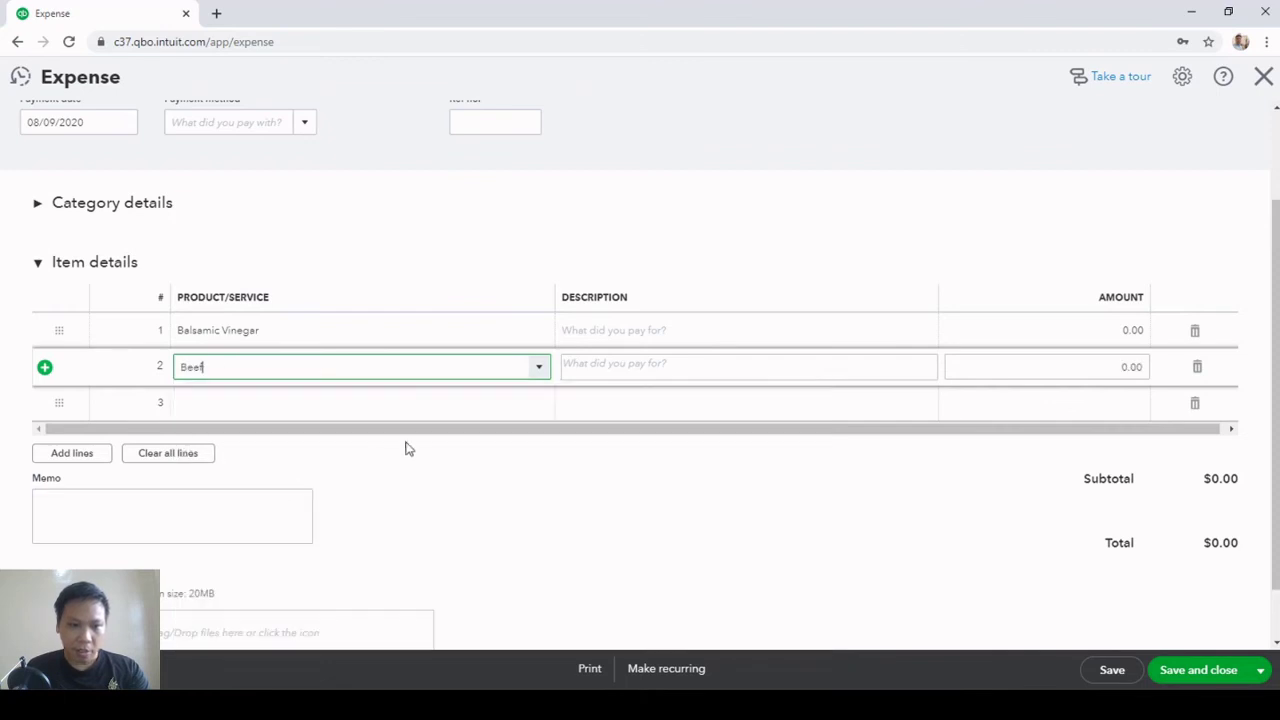
Choose Banana and Chicken as the products on item lines 3 and 4
click(524, 401)
click(539, 403)
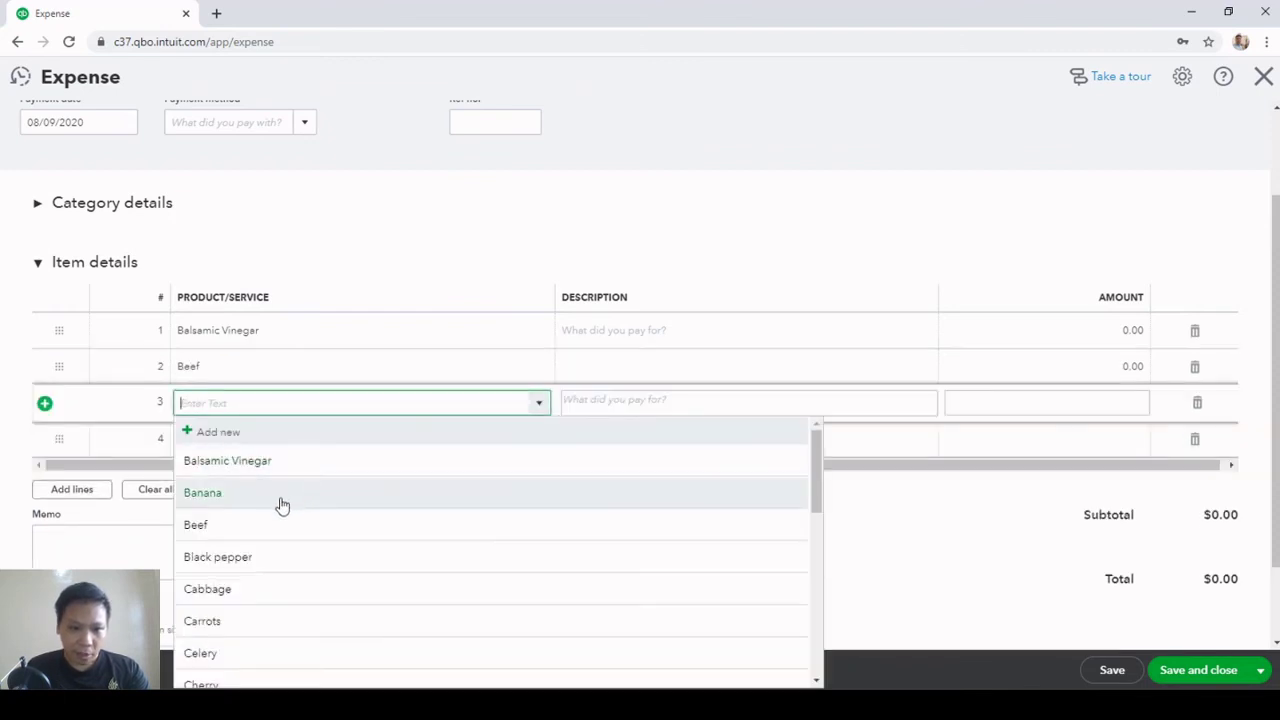
click(273, 493)
click(500, 438)
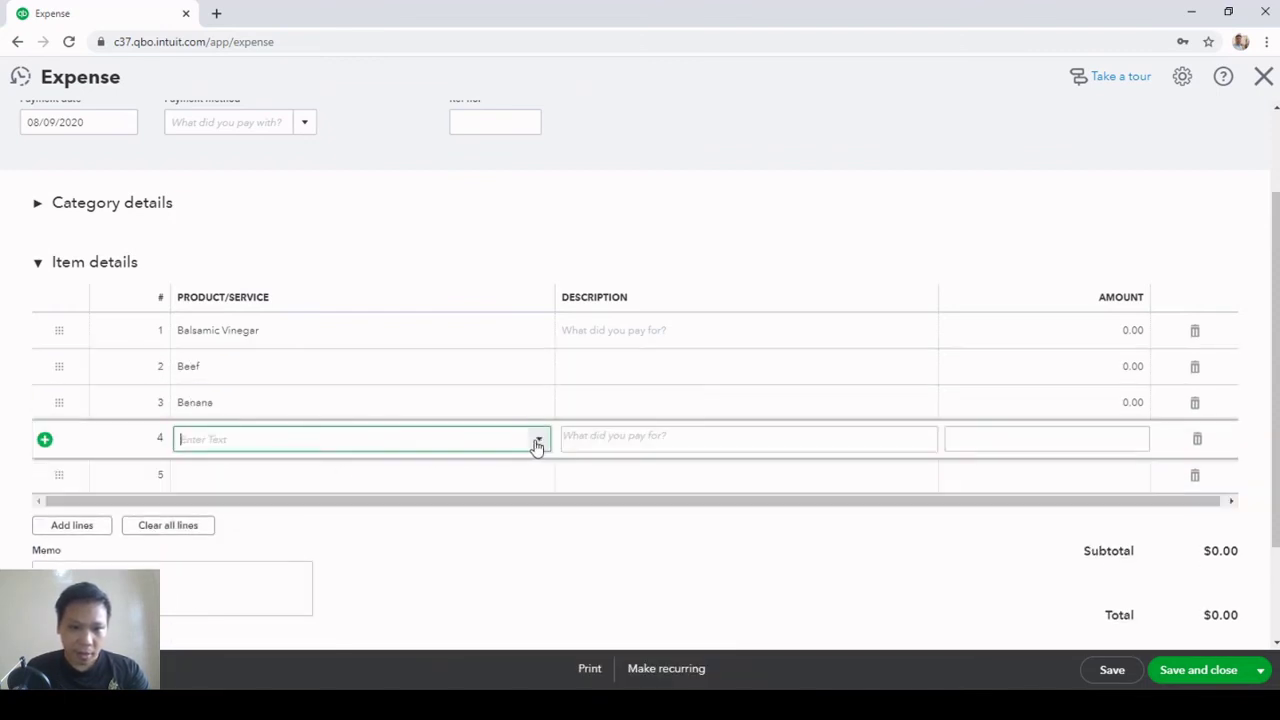
click(539, 439)
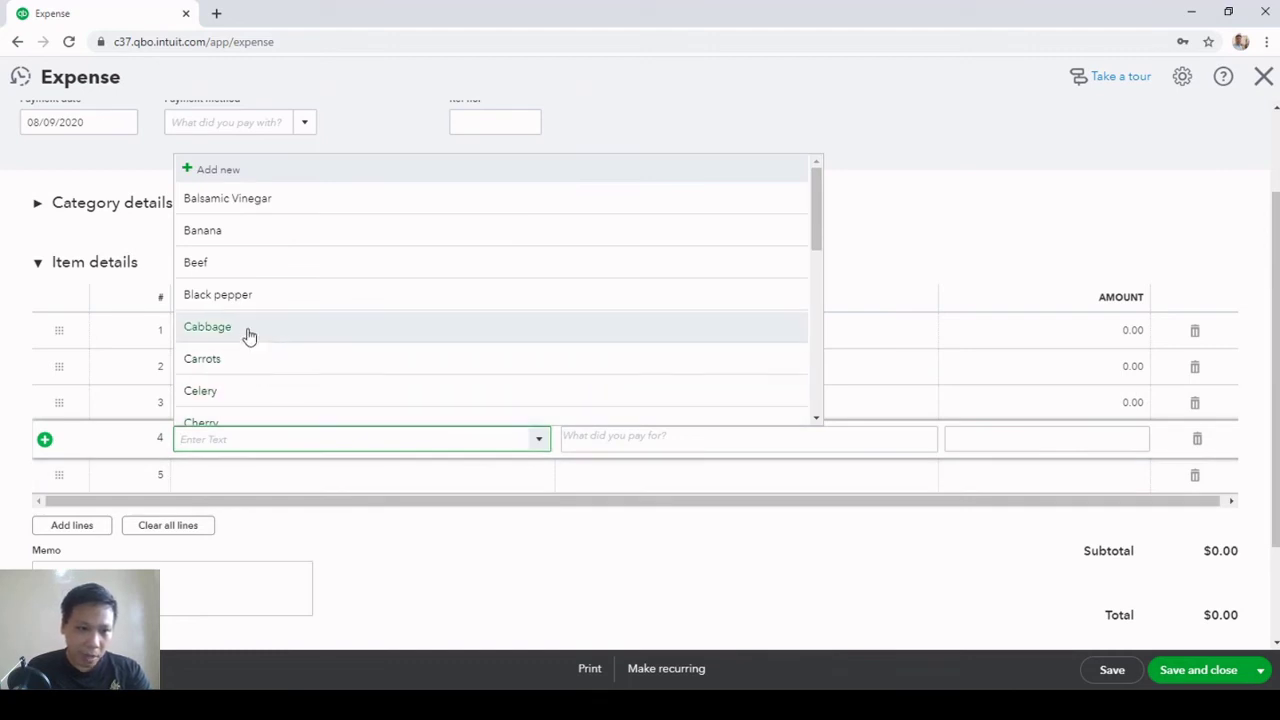
scroll(260, 372, down, 1)
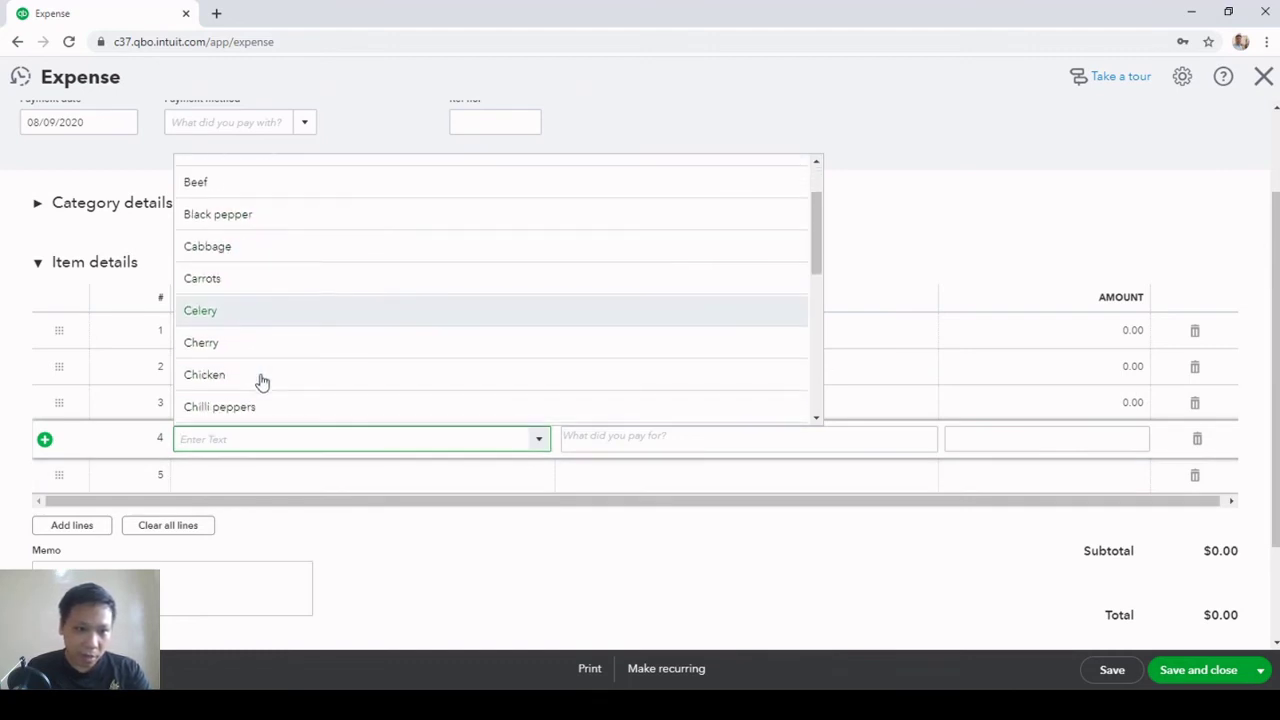
click(260, 376)
Describe the Balsamic Vinegar line as "1 bottle @ 5 dollars" and set its amount to 5
click(703, 335)
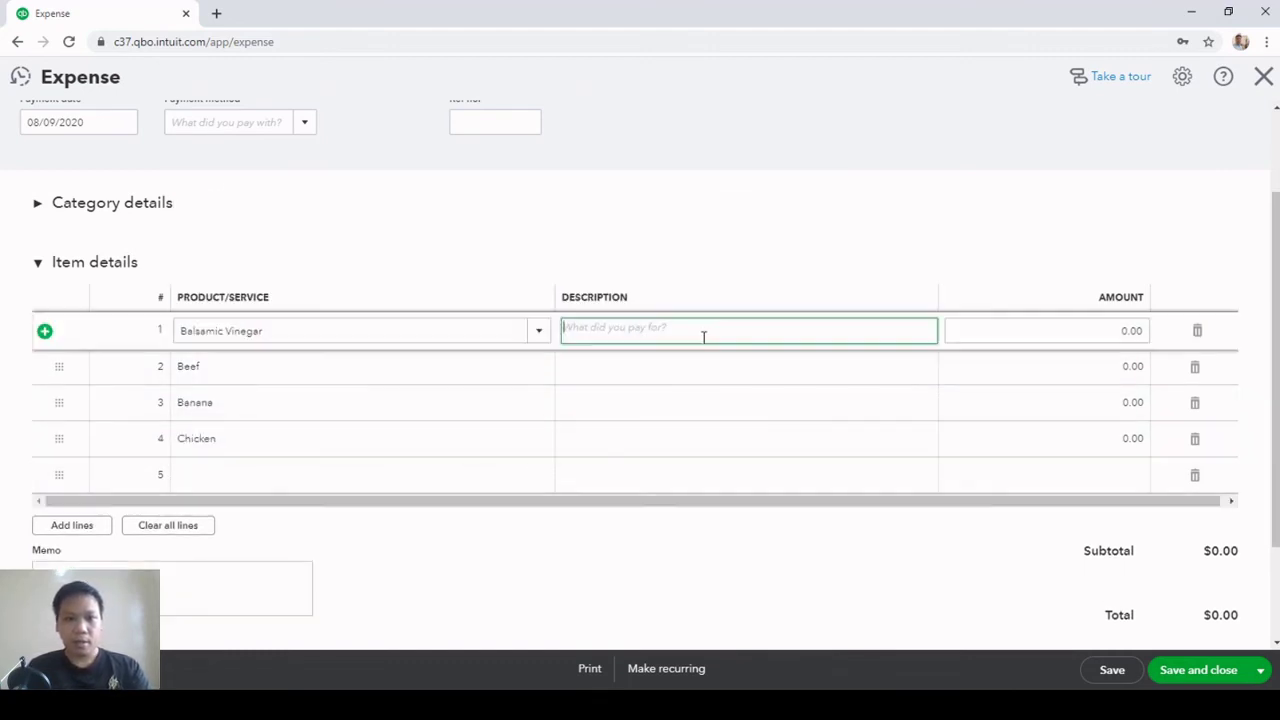
text(1)
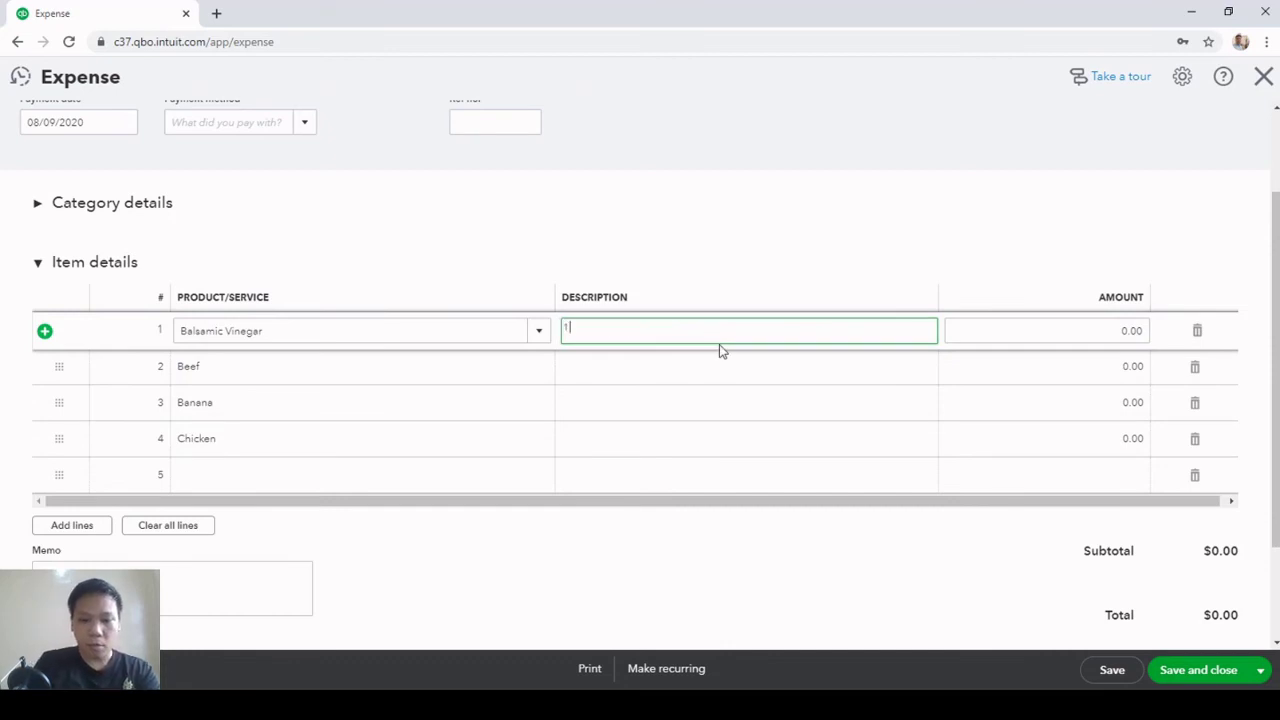
text( botth)
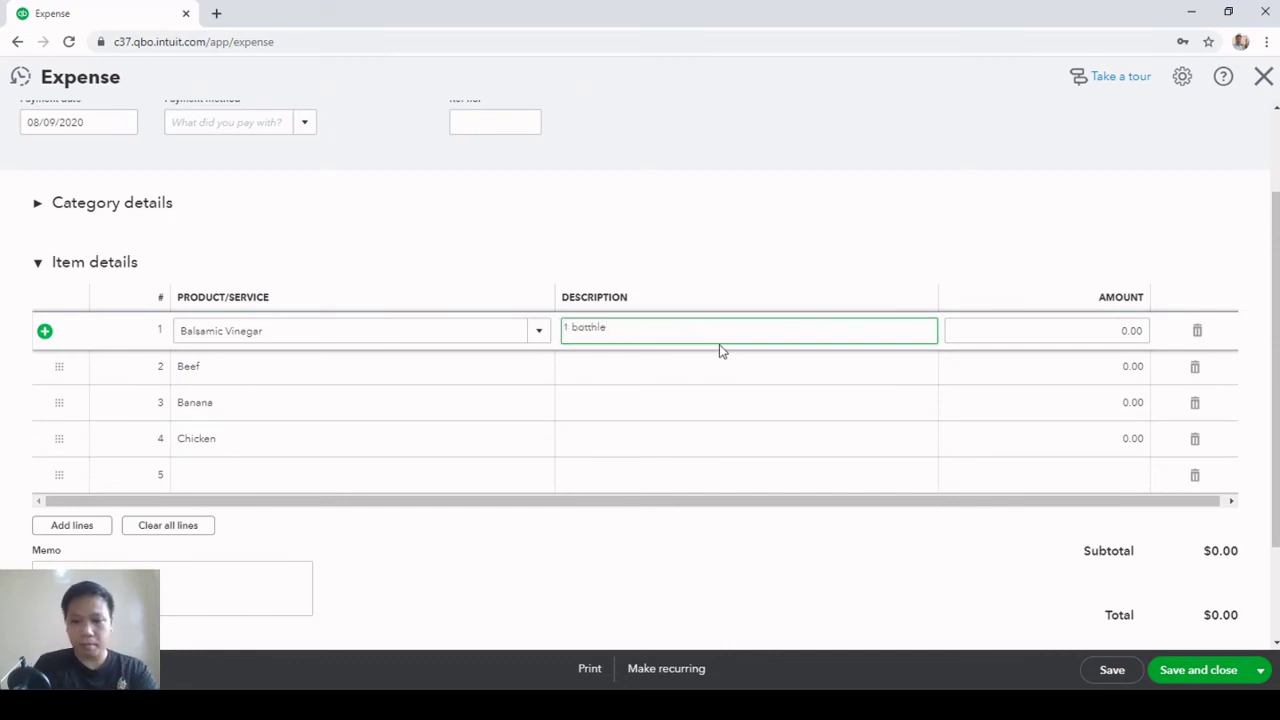
key(BackSpace)
text(le)
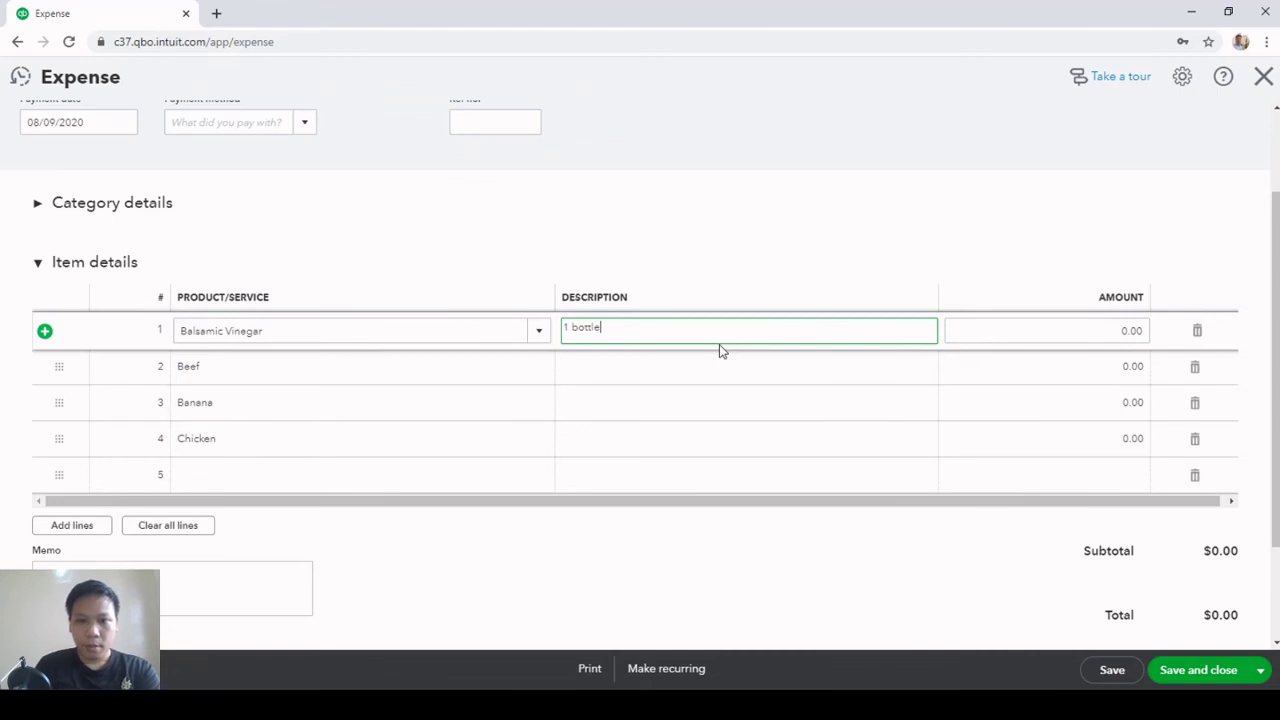
text( @)
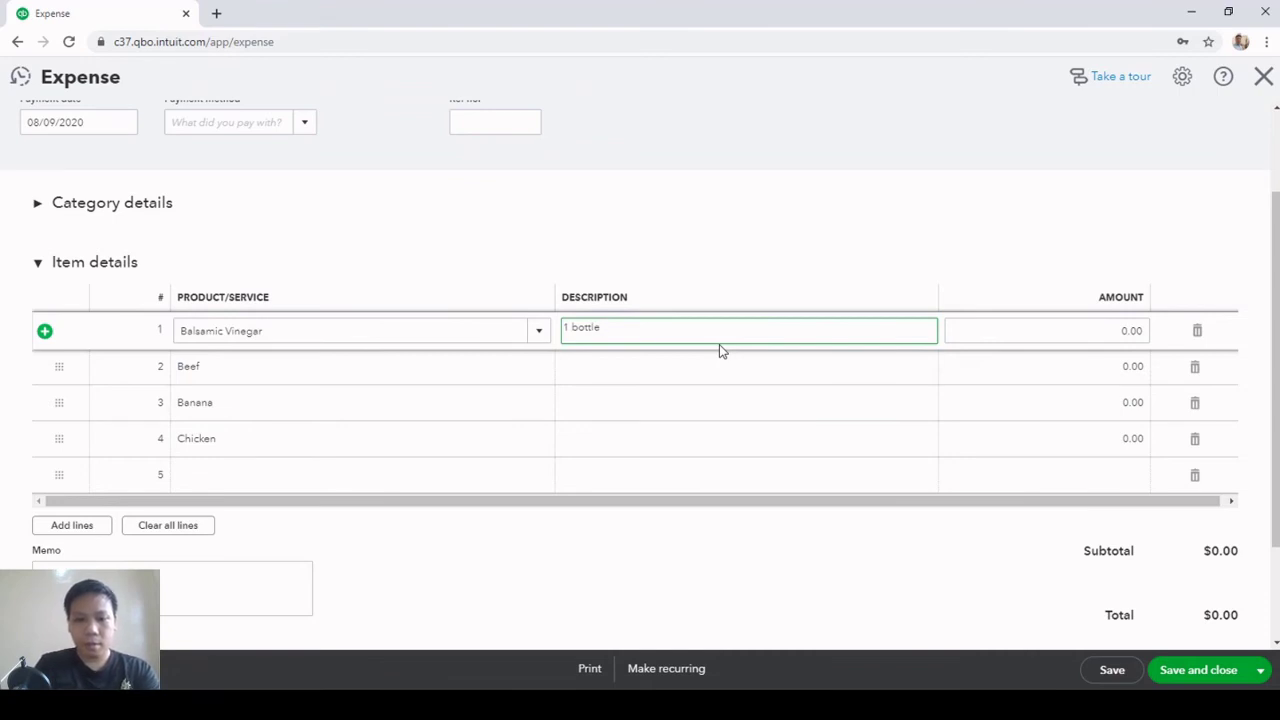
text( 5 )
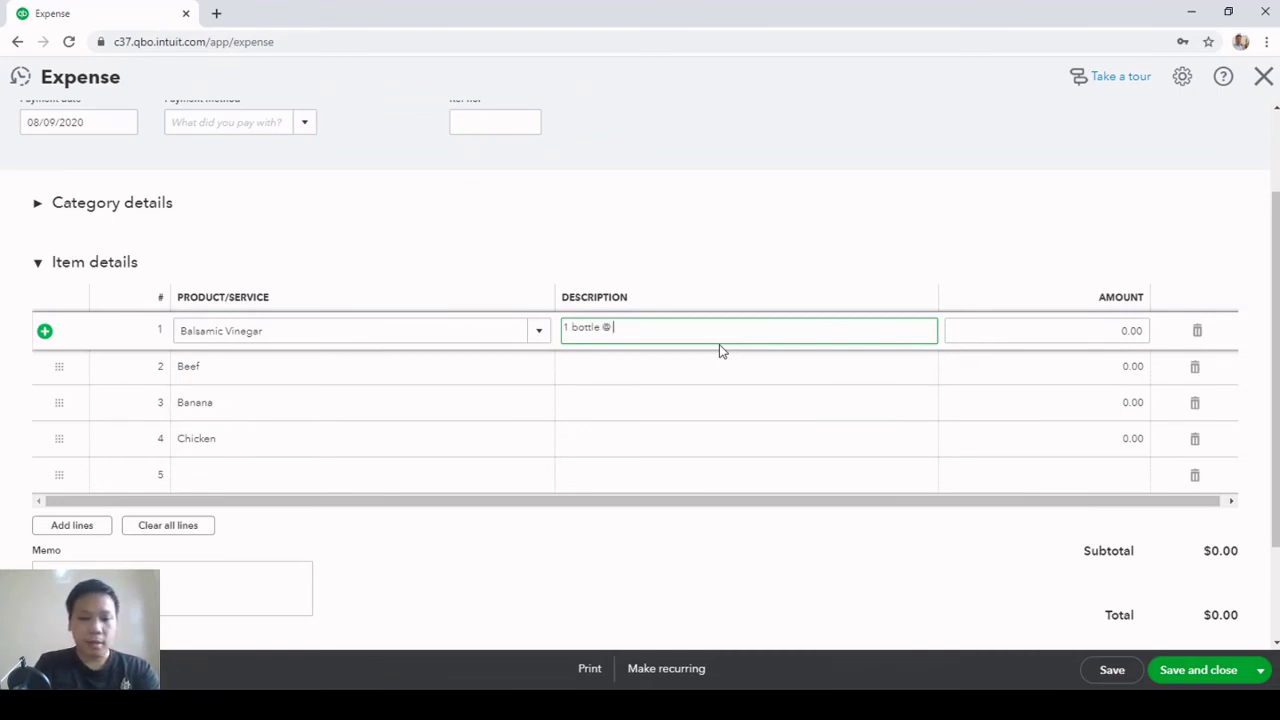
text(dollars)
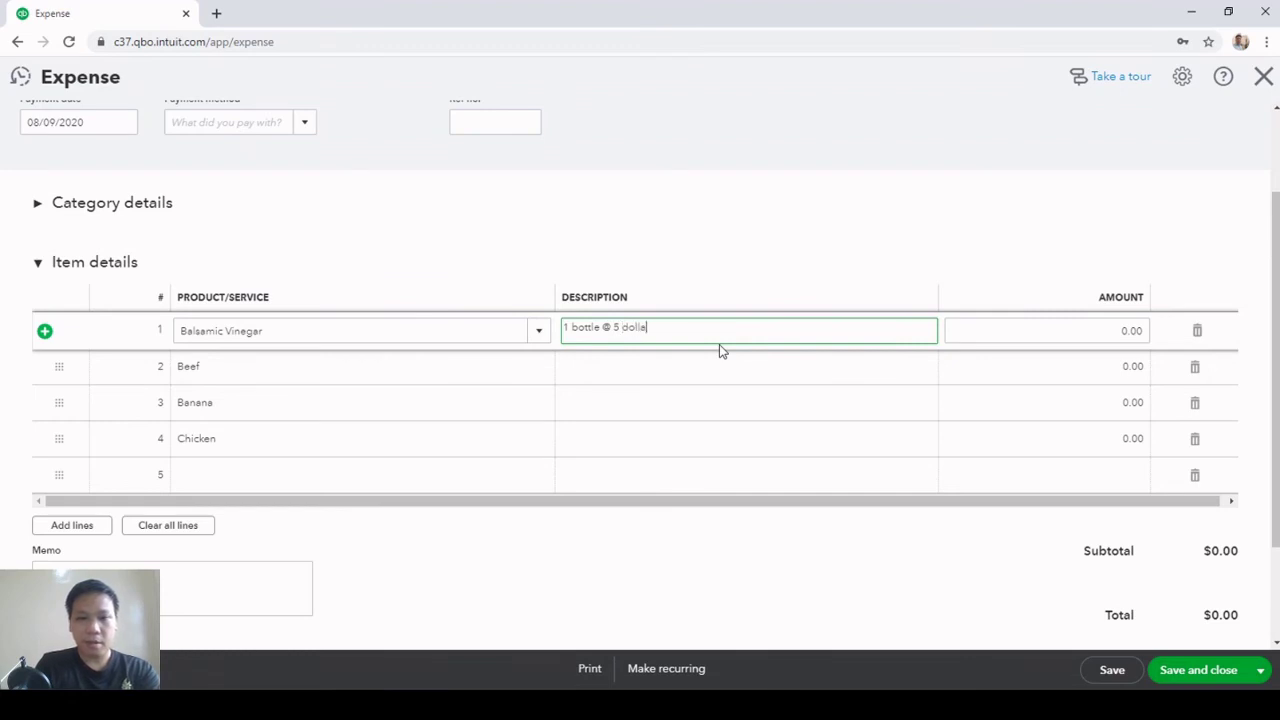
click(1132, 329)
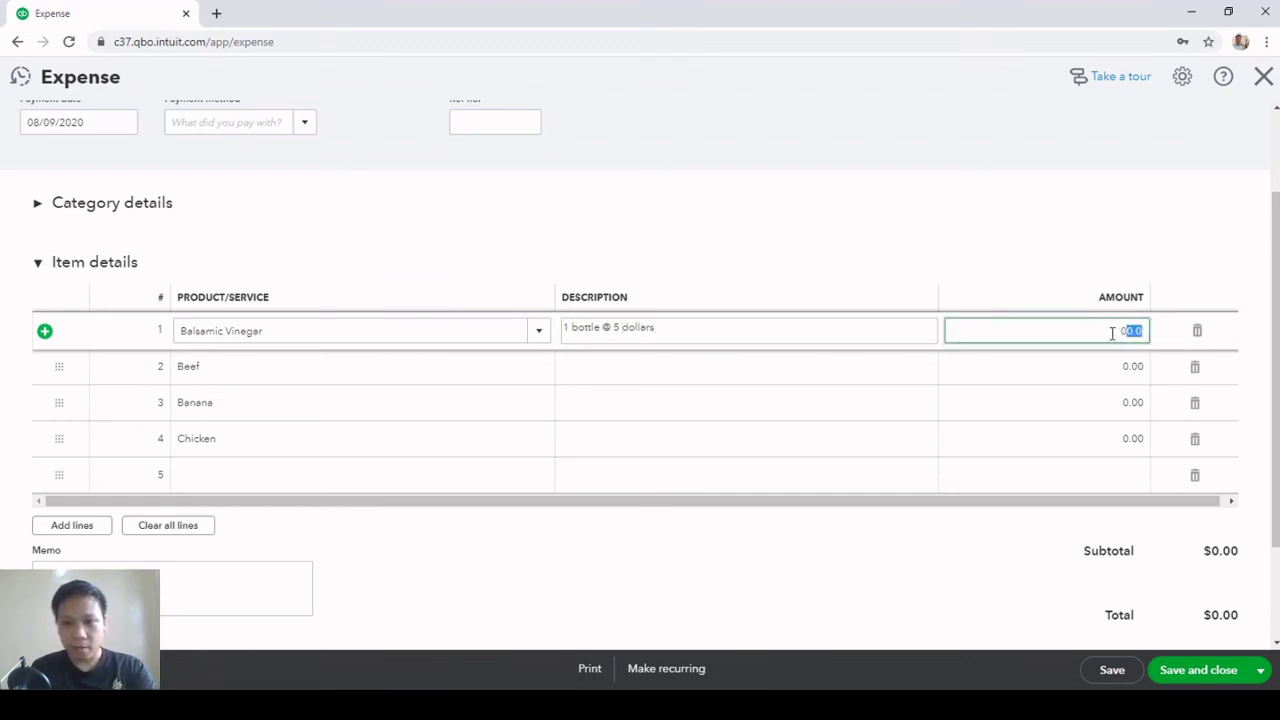
drag(1111, 331, 1142, 334)
text(5)
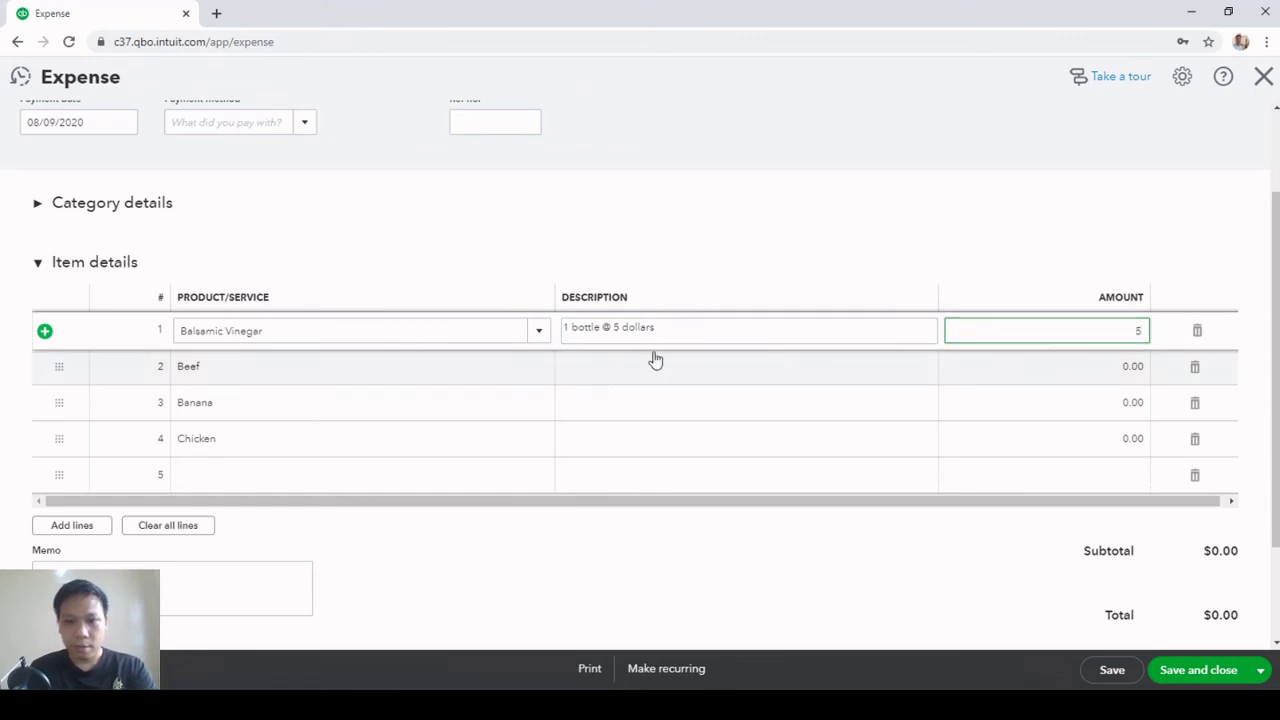
Describe the Beef line as "2 punds @ 10 dollars / pound" and set its amount to 20
click(622, 372)
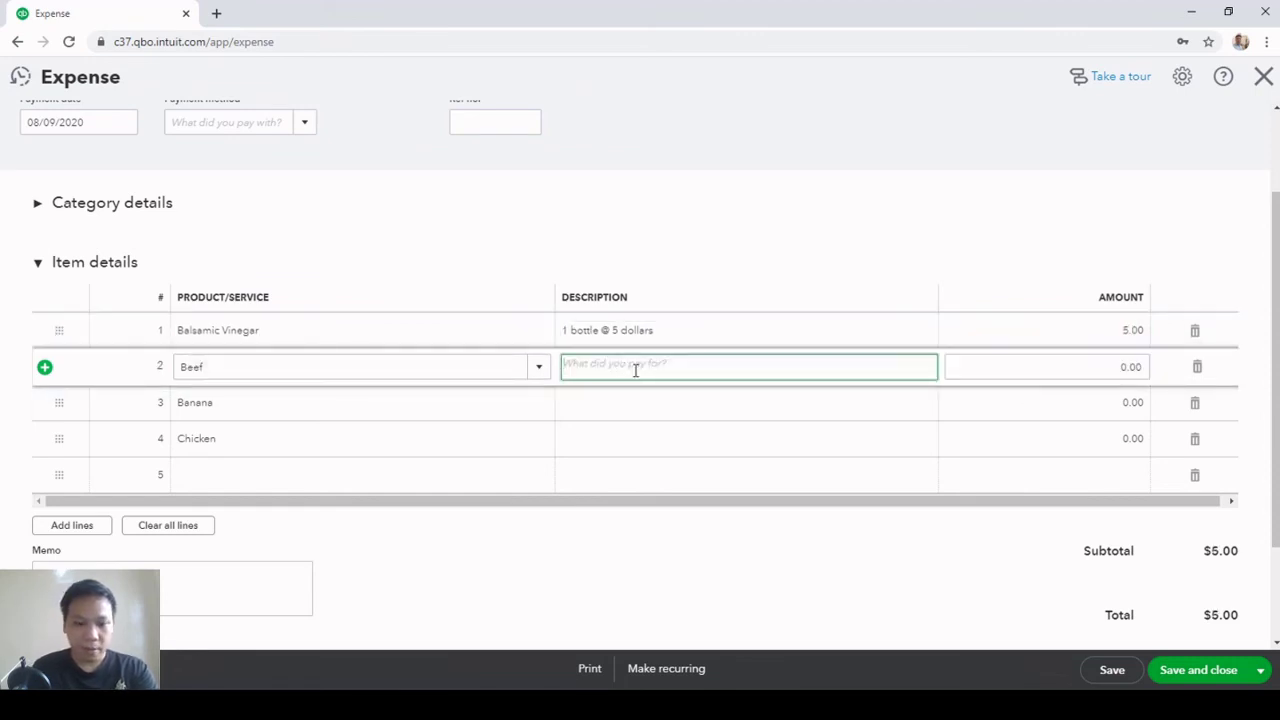
text(1 pund)
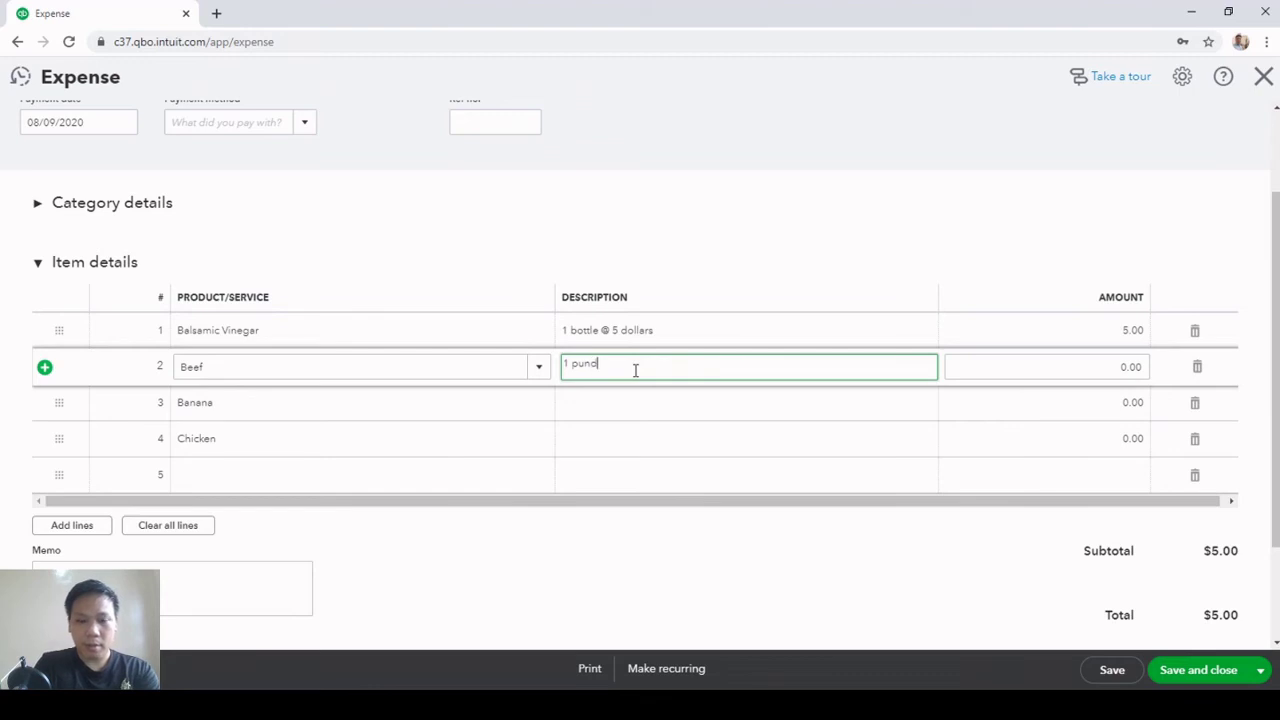
key(BackSpace)
text(2)
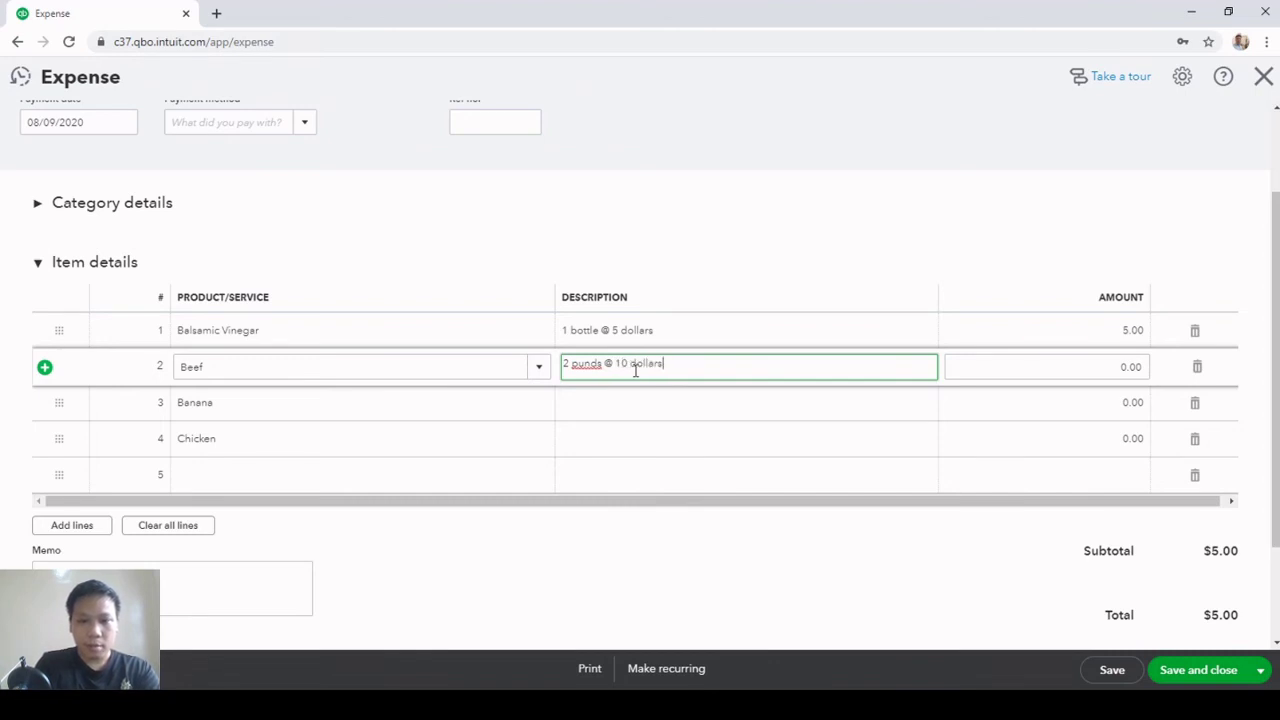
text(/)
text( pund)
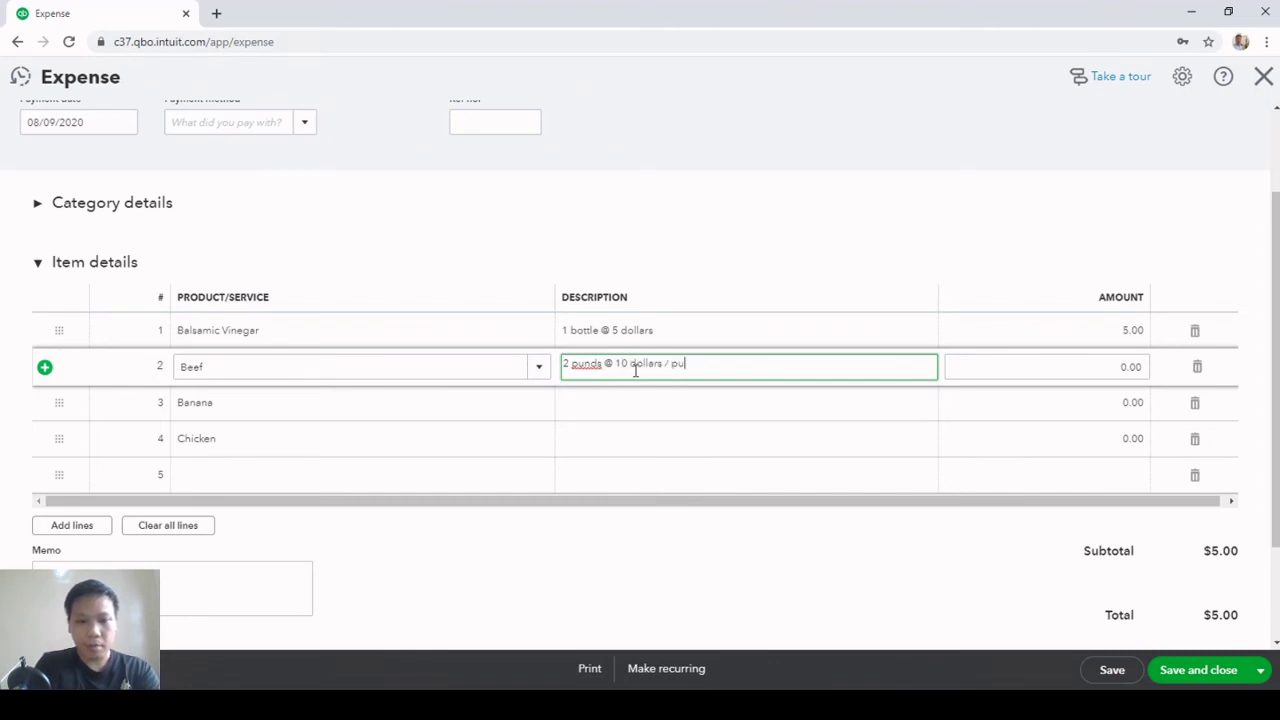
key(Tab)
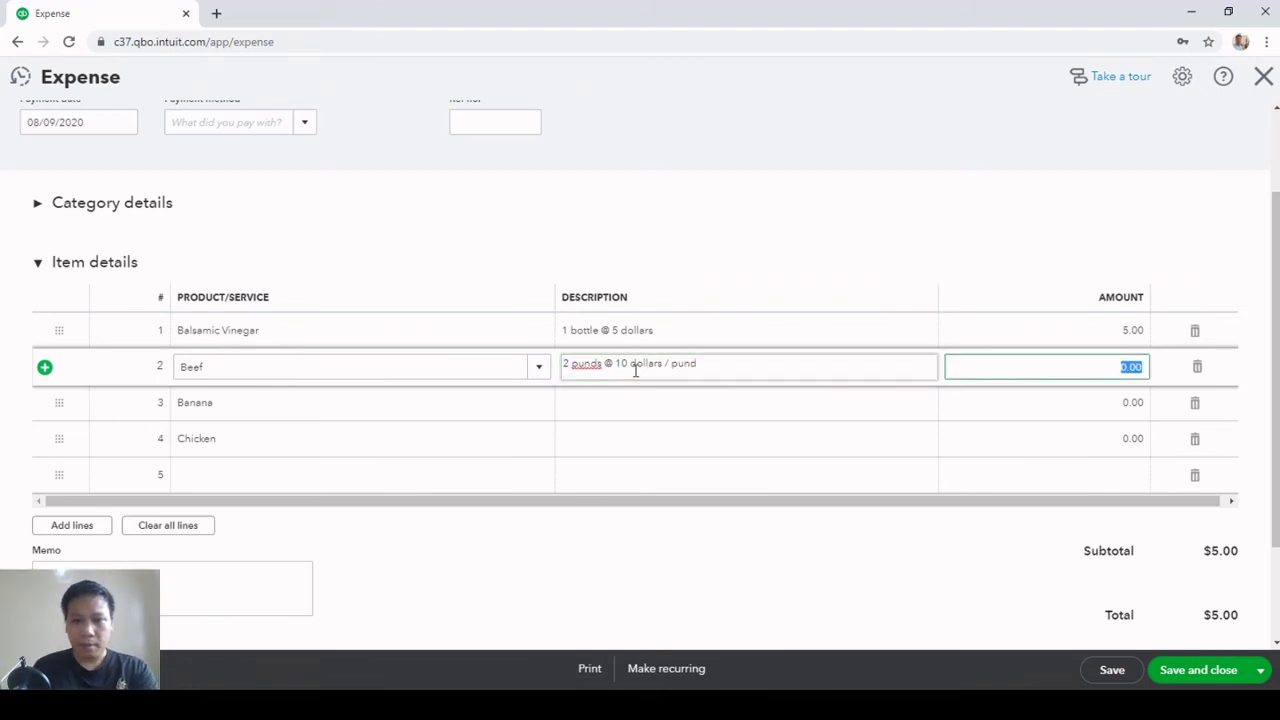
click(694, 382)
click(687, 376)
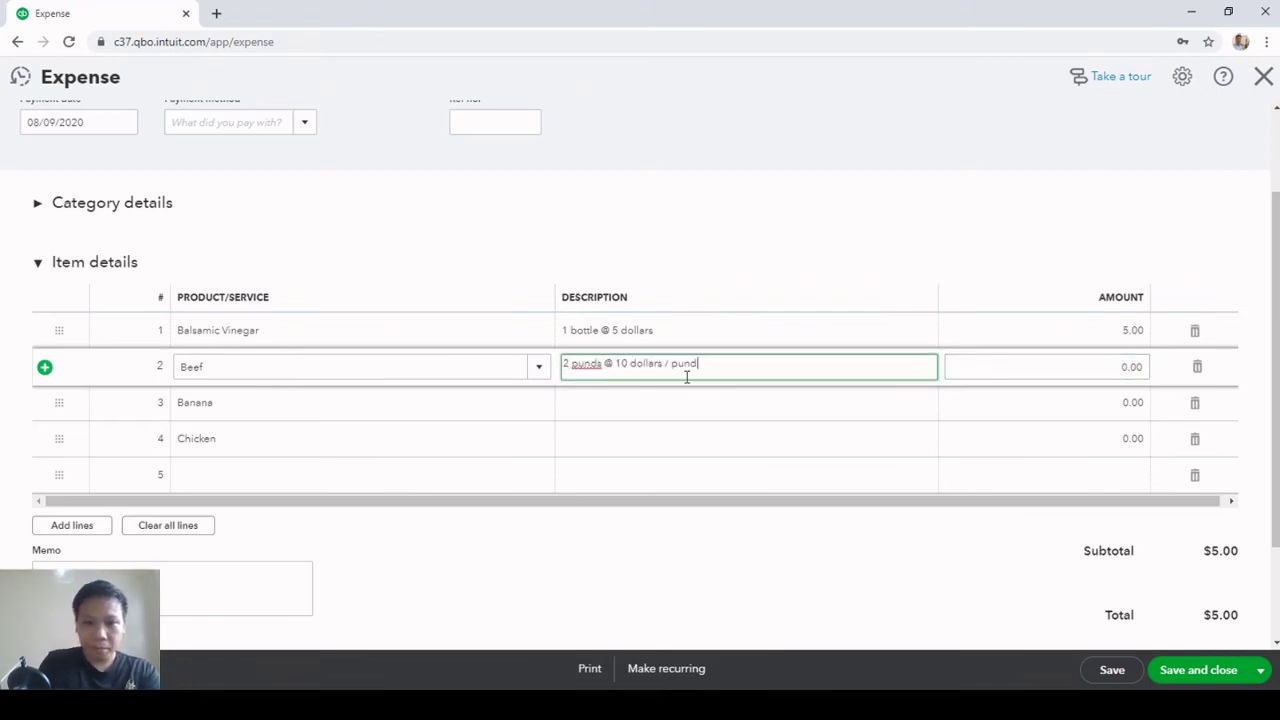
text(o)
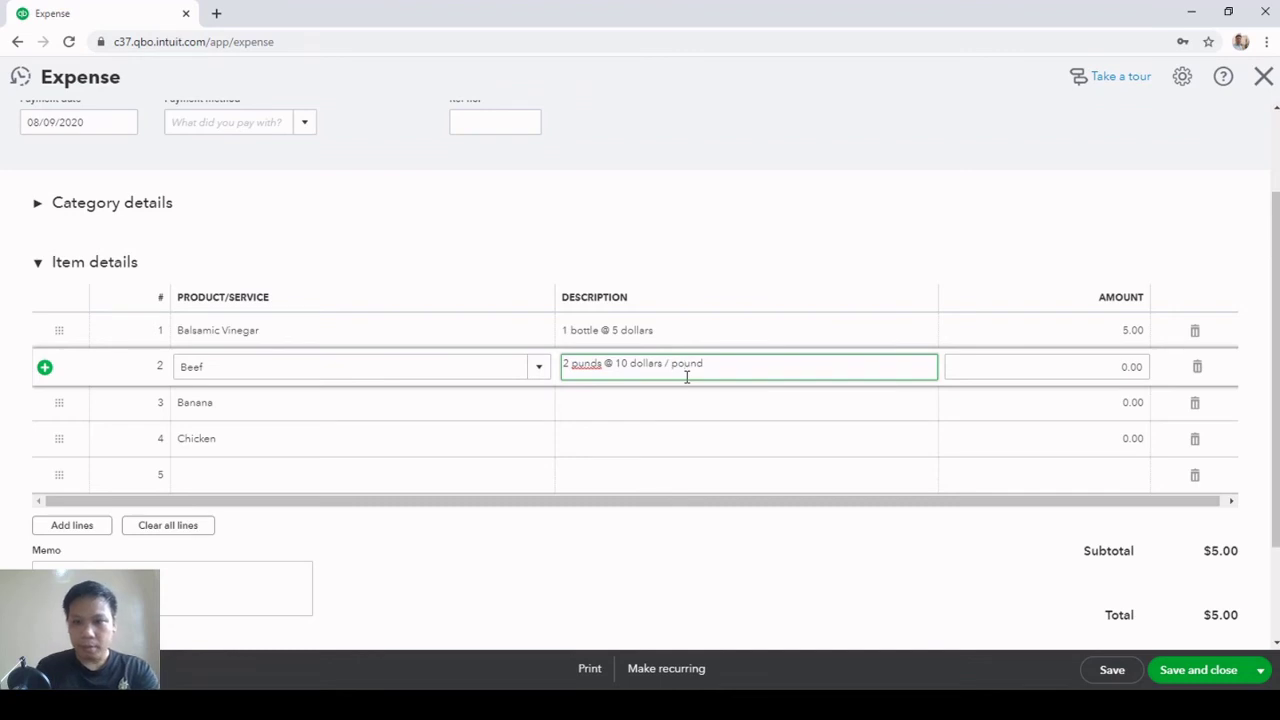
click(1131, 368)
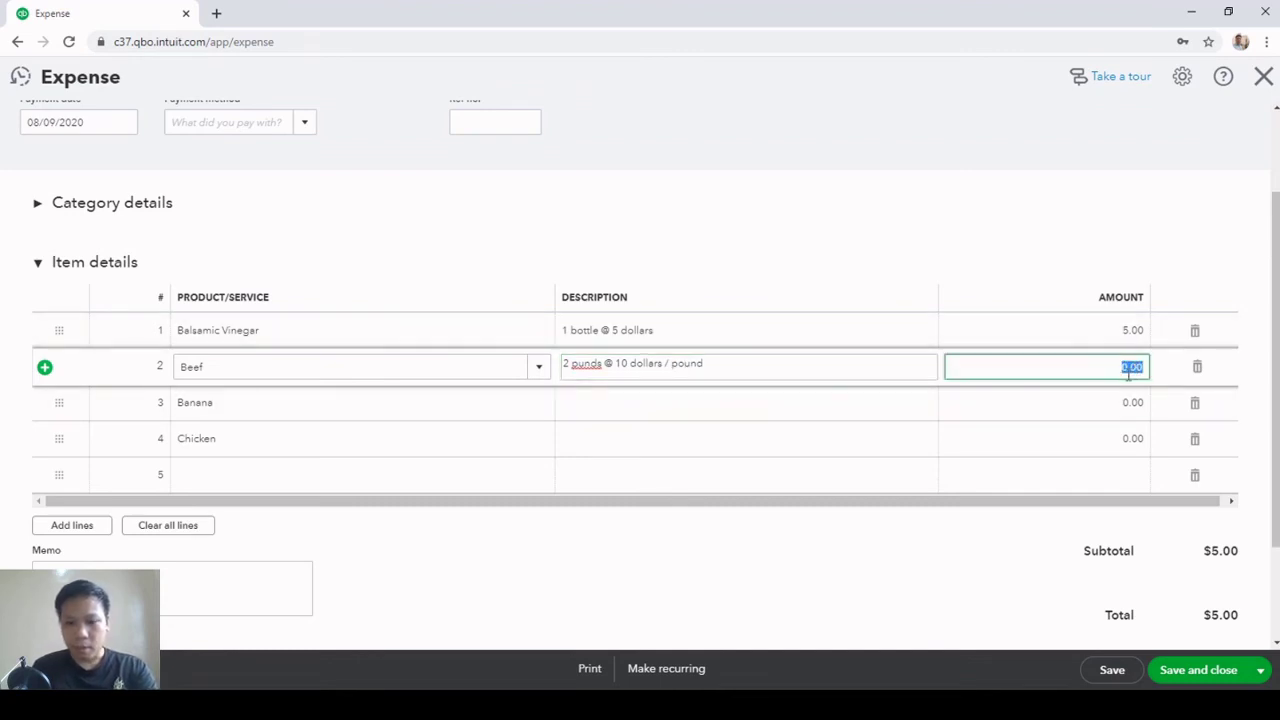
text(20)
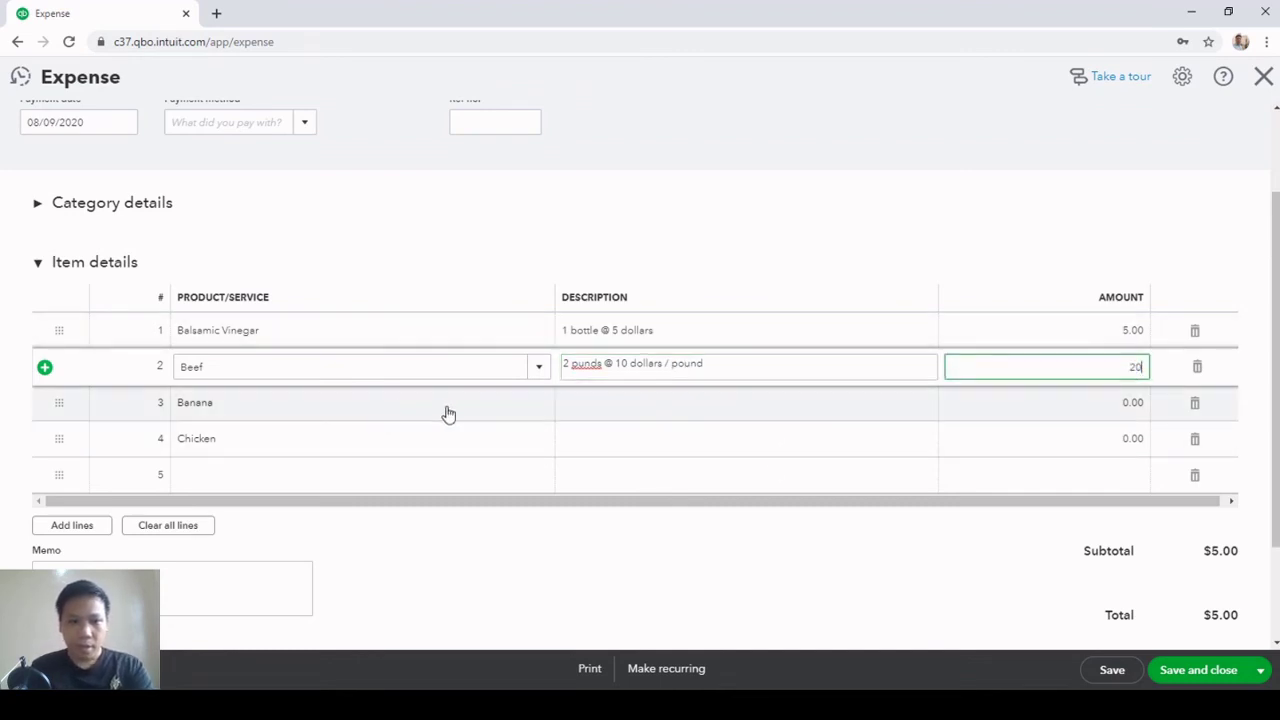
Describe the Banana line as "1 bundle @ 1 dollar" and set its amount to 1
click(655, 404)
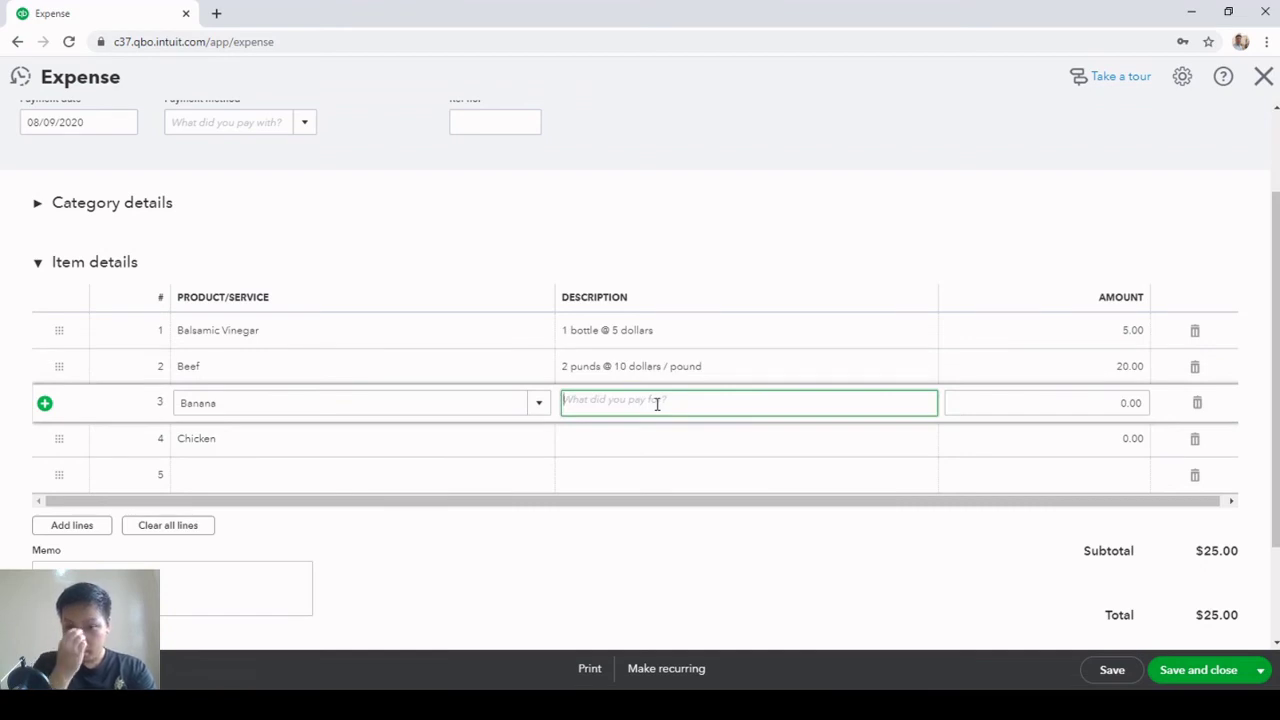
text(1 pund)
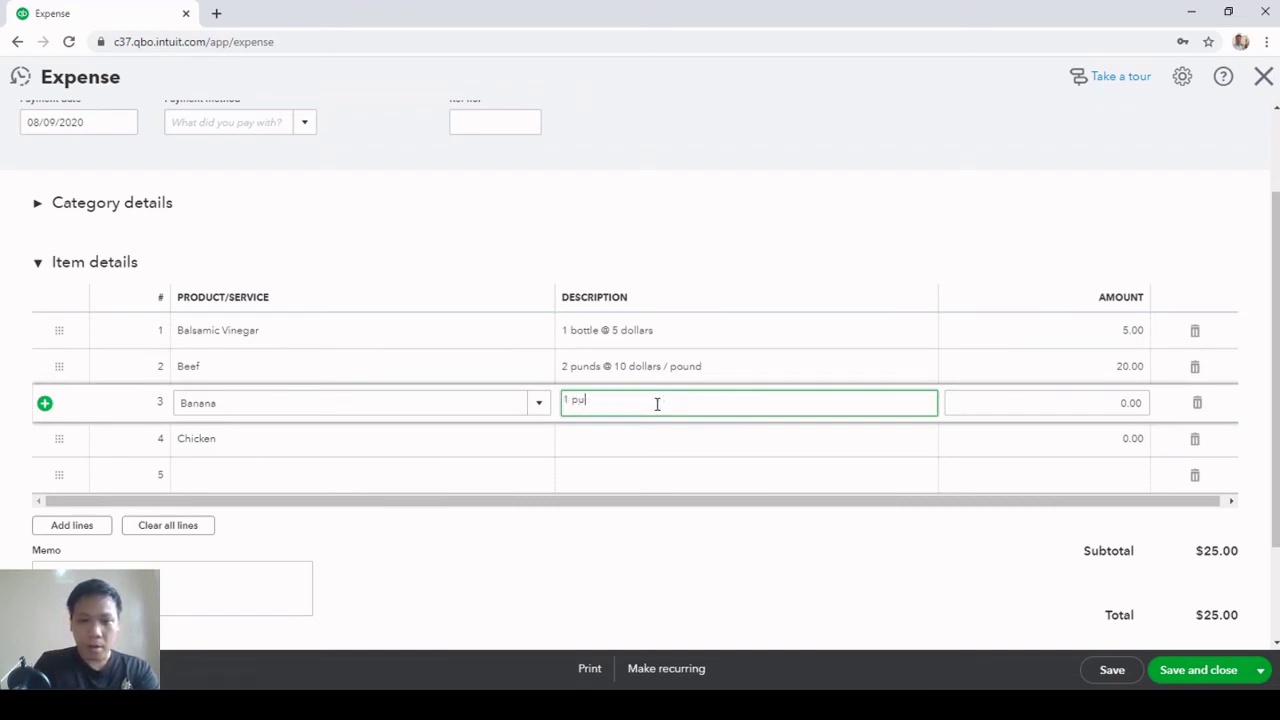
key(BackSpace)
key(BackSpace)
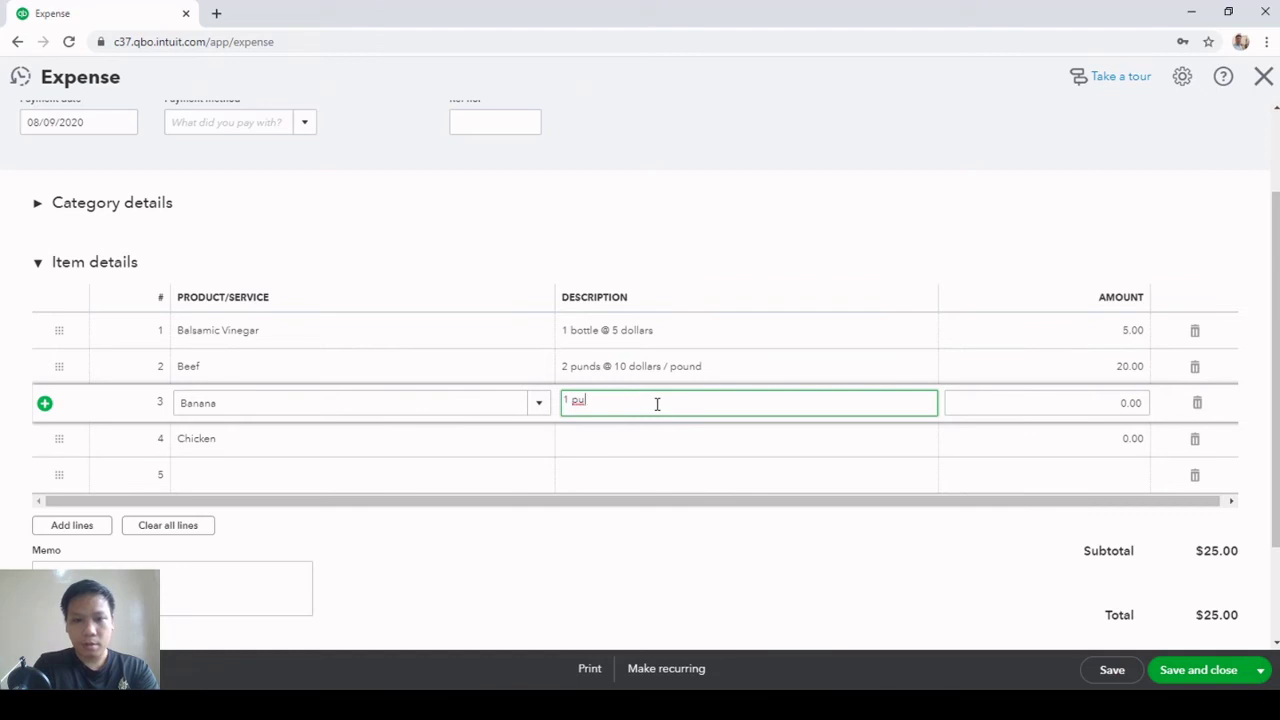
key(BackSpace)
key(BackSpace)
text(bundle)
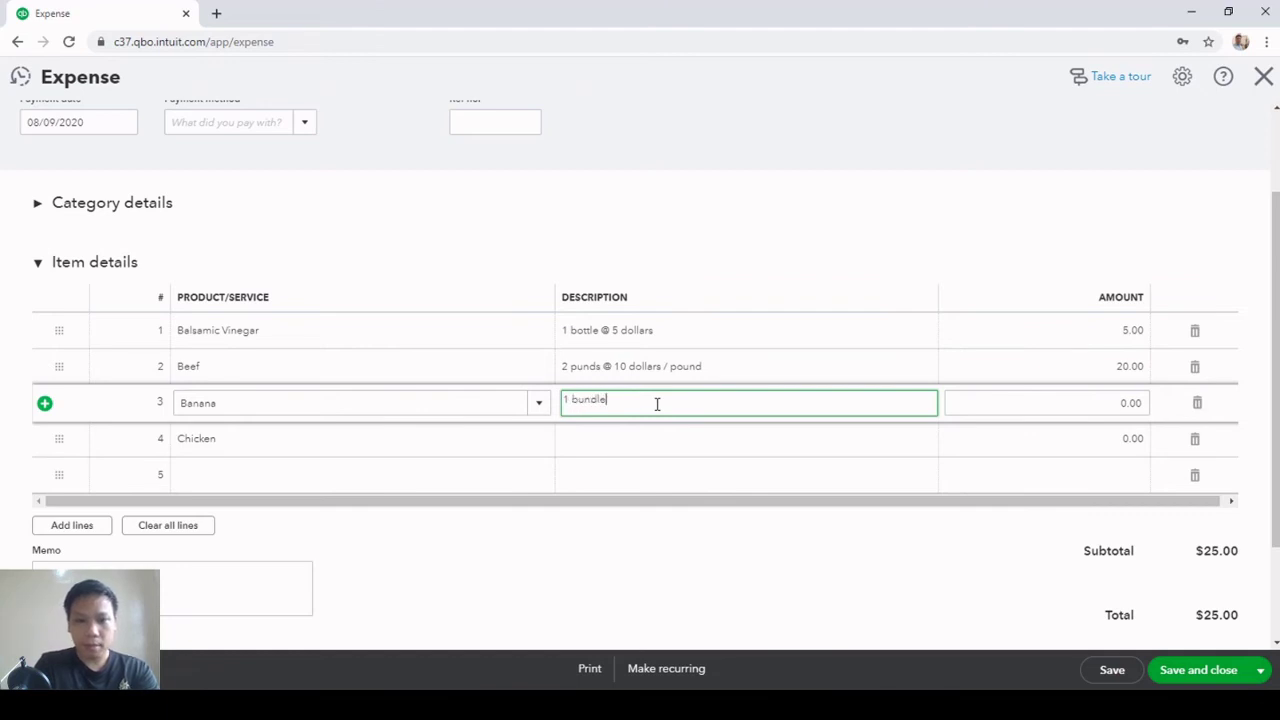
text( @)
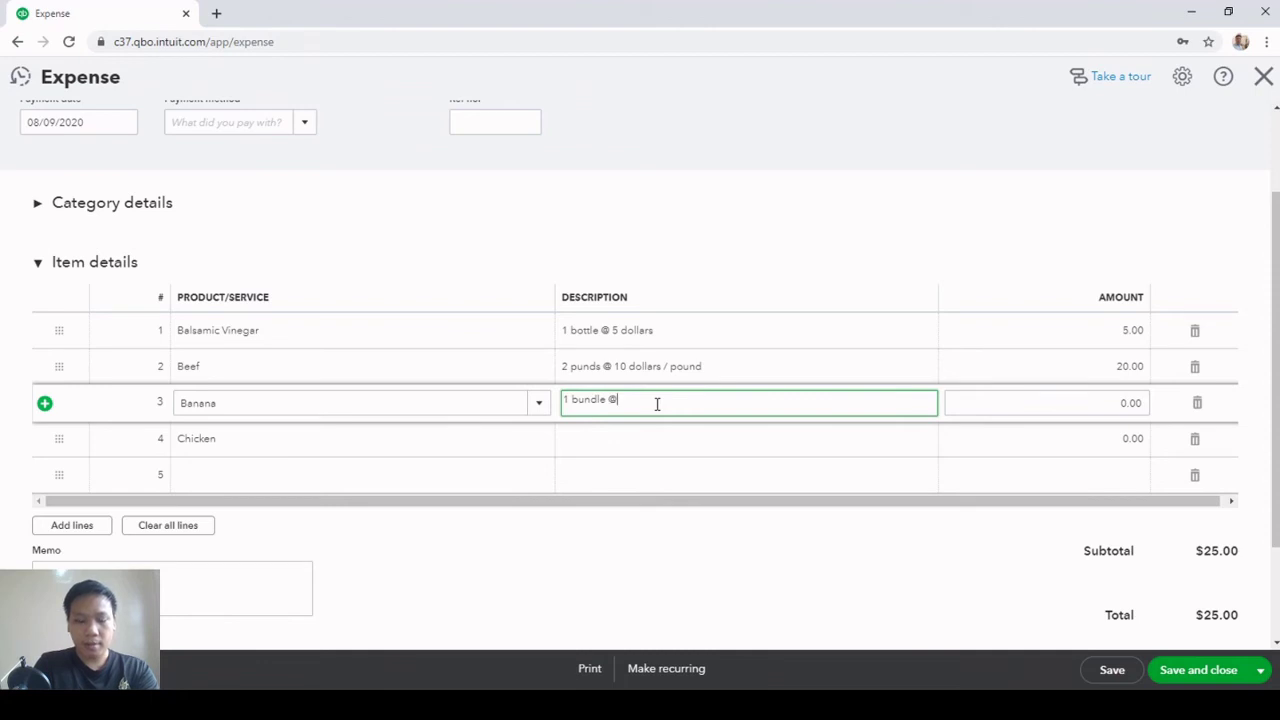
text(30)
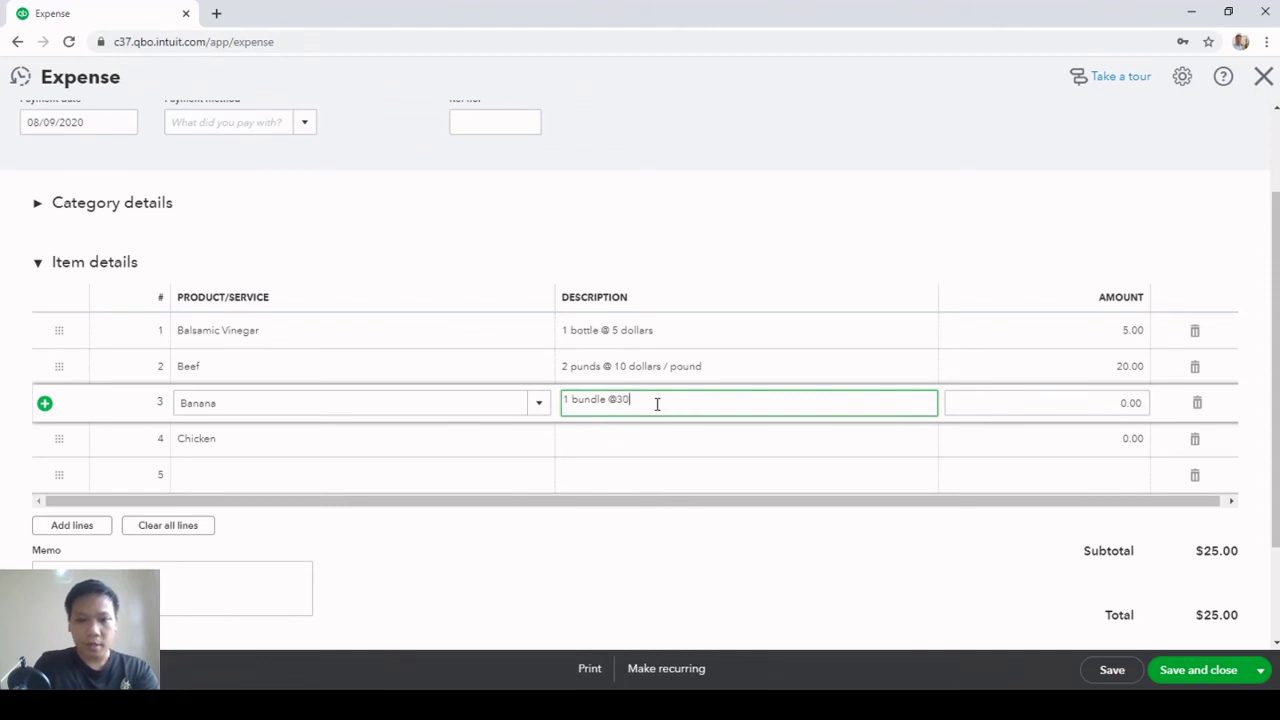
key(BackSpace)
key(BackSpace)
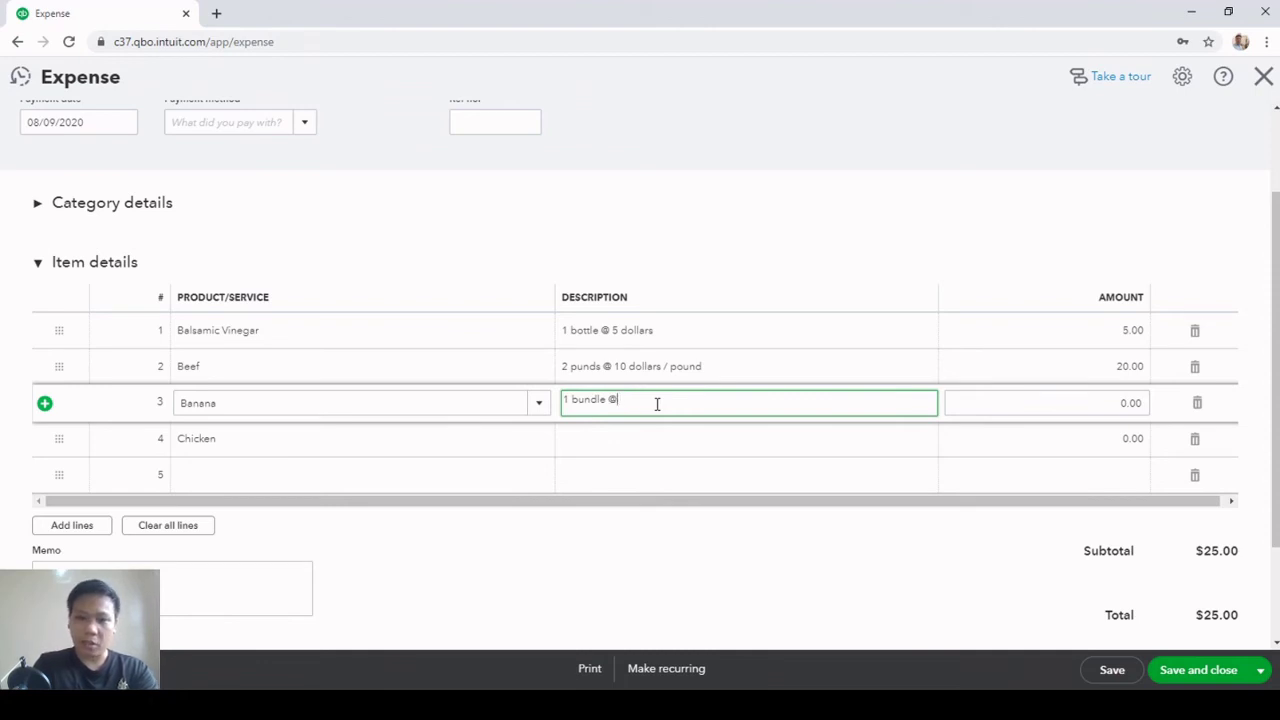
text(1 dollar)
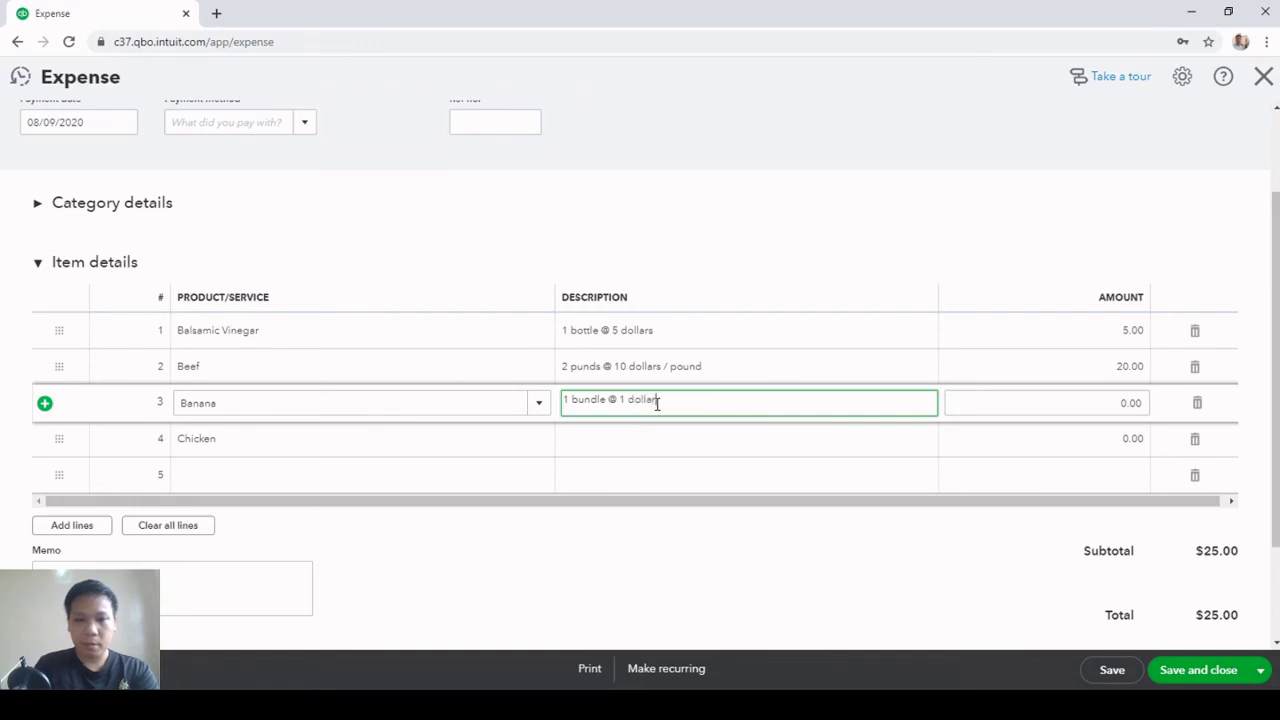
click(1120, 403)
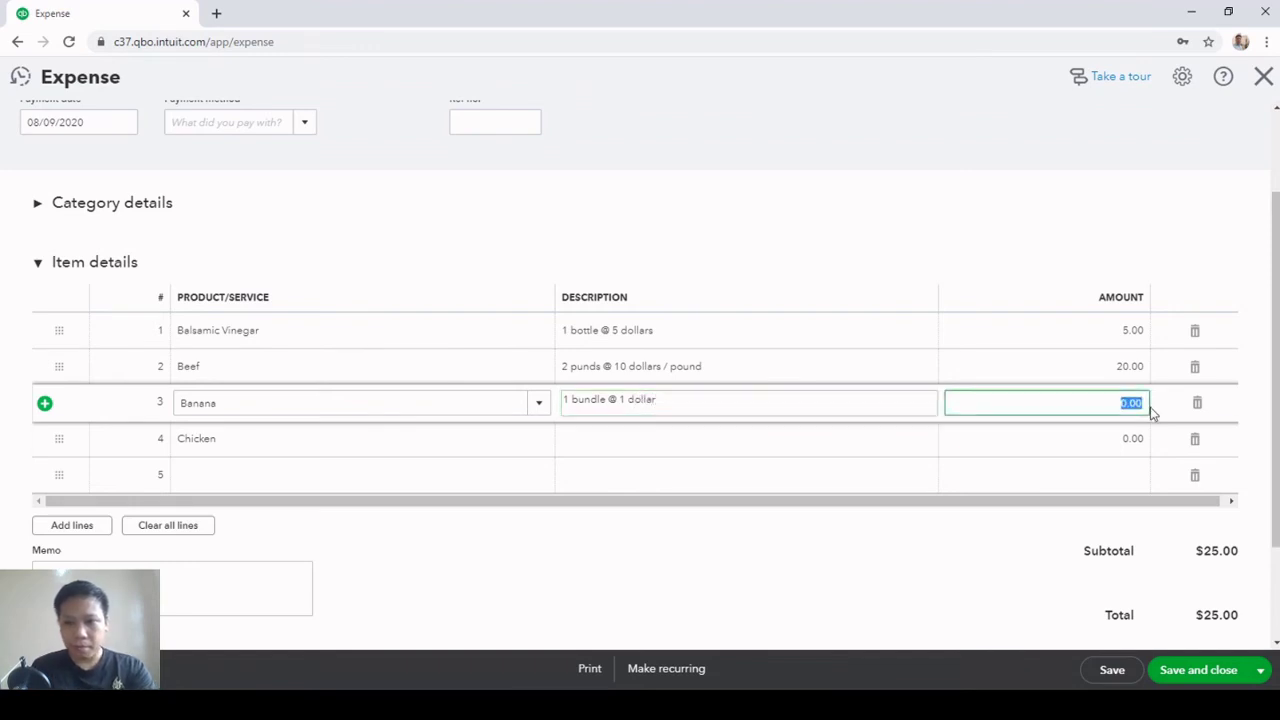
key(BackSpace)
text(1)
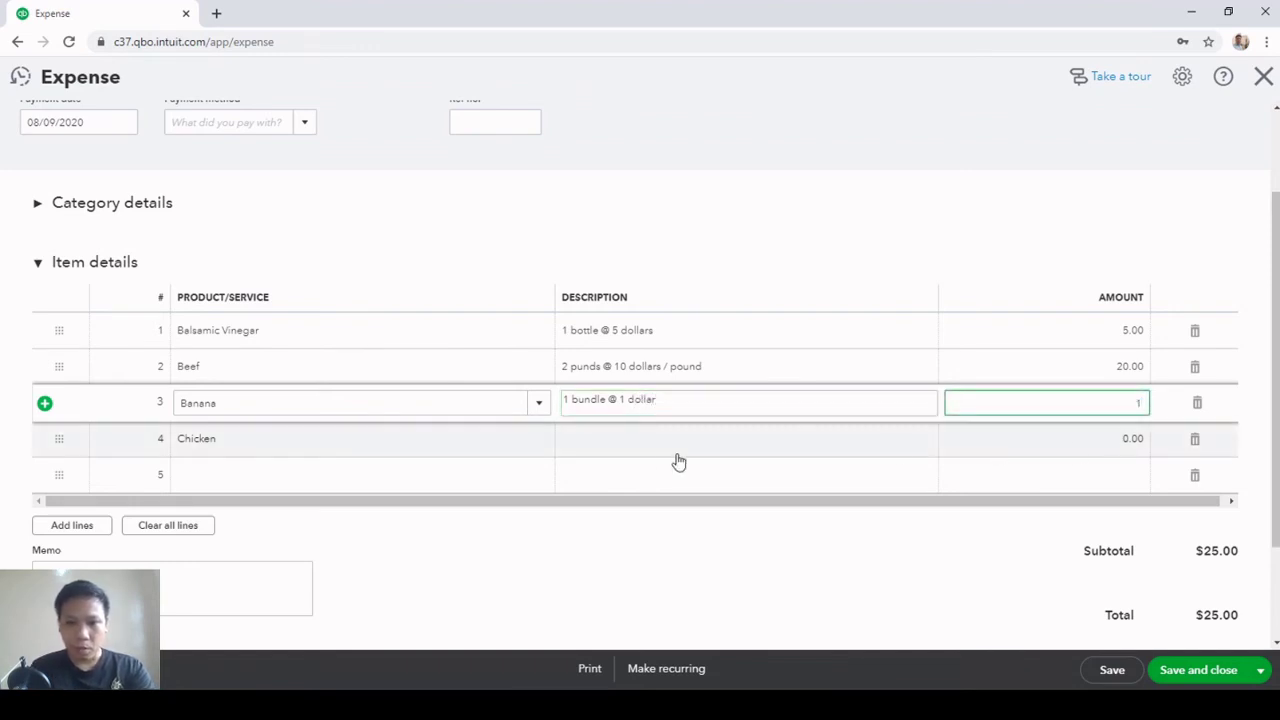
Describe the Chicken line as "5 pounds @ 5 dollars/ pund", set its amount to 25, and save and close the expense
click(610, 440)
text(5 pund)
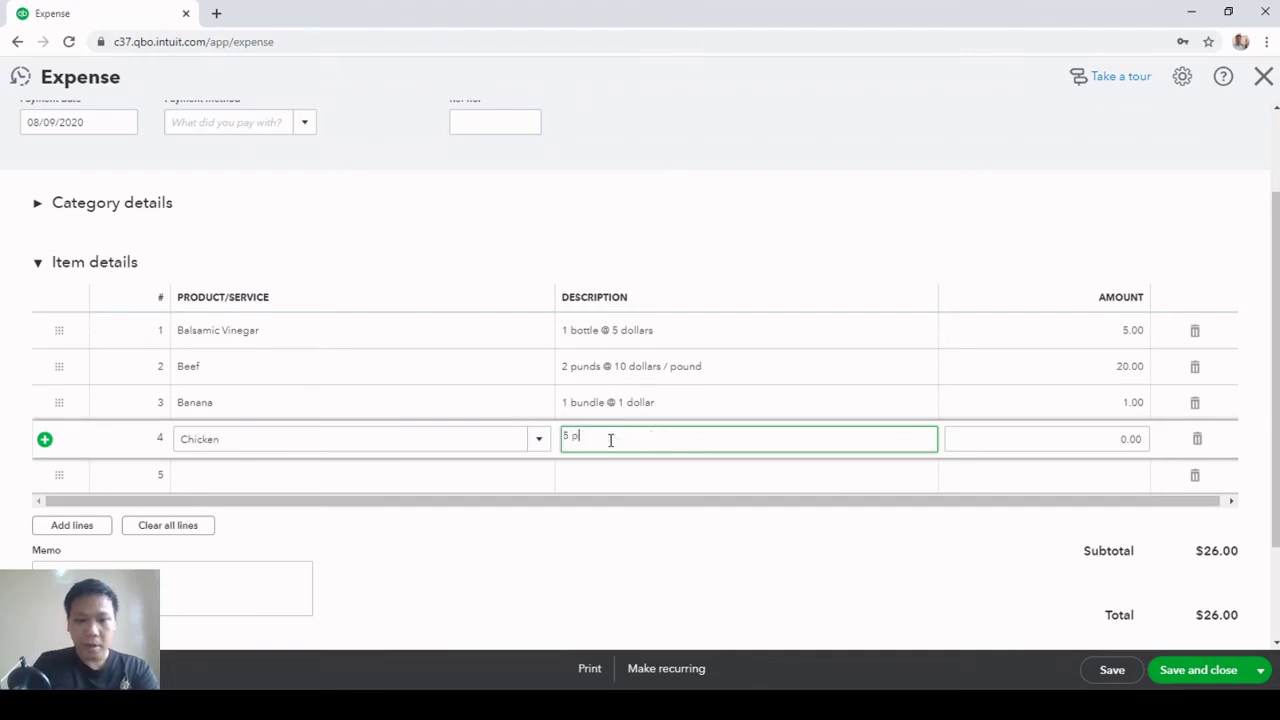
key(BackSpace)
key(BackSpace)
key(BackSpace)
text(ou)
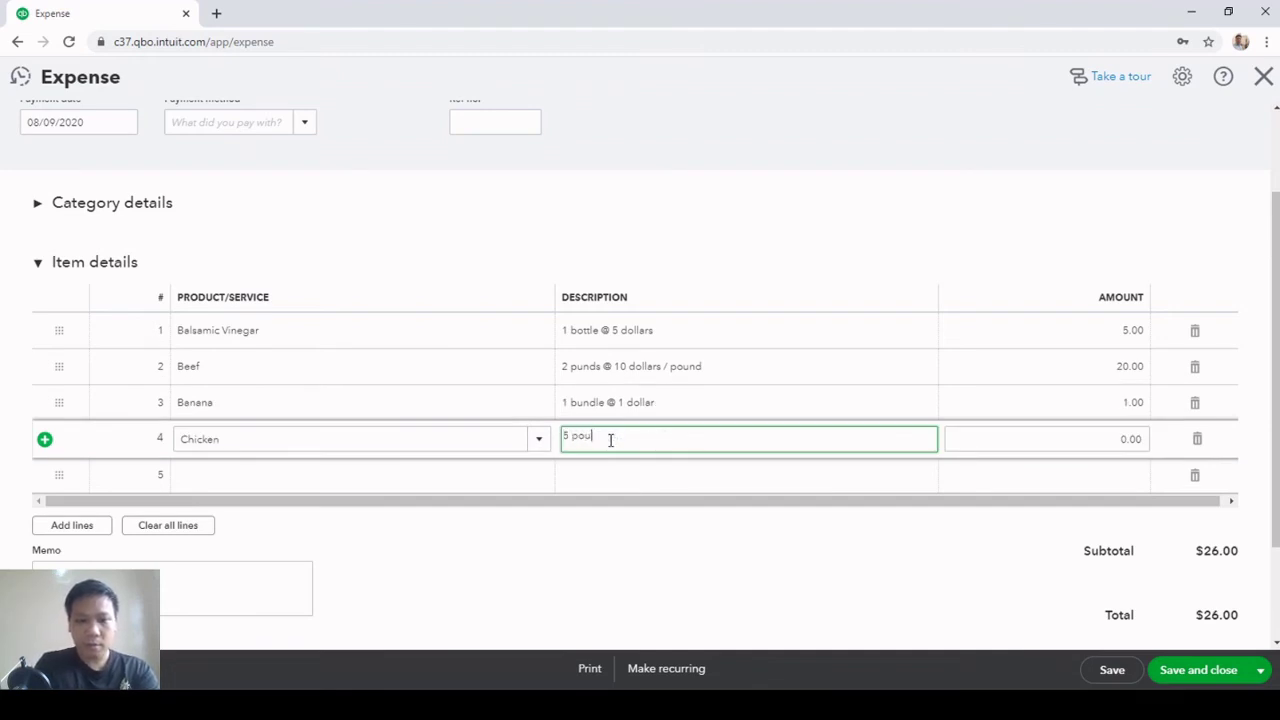
text(nds @)
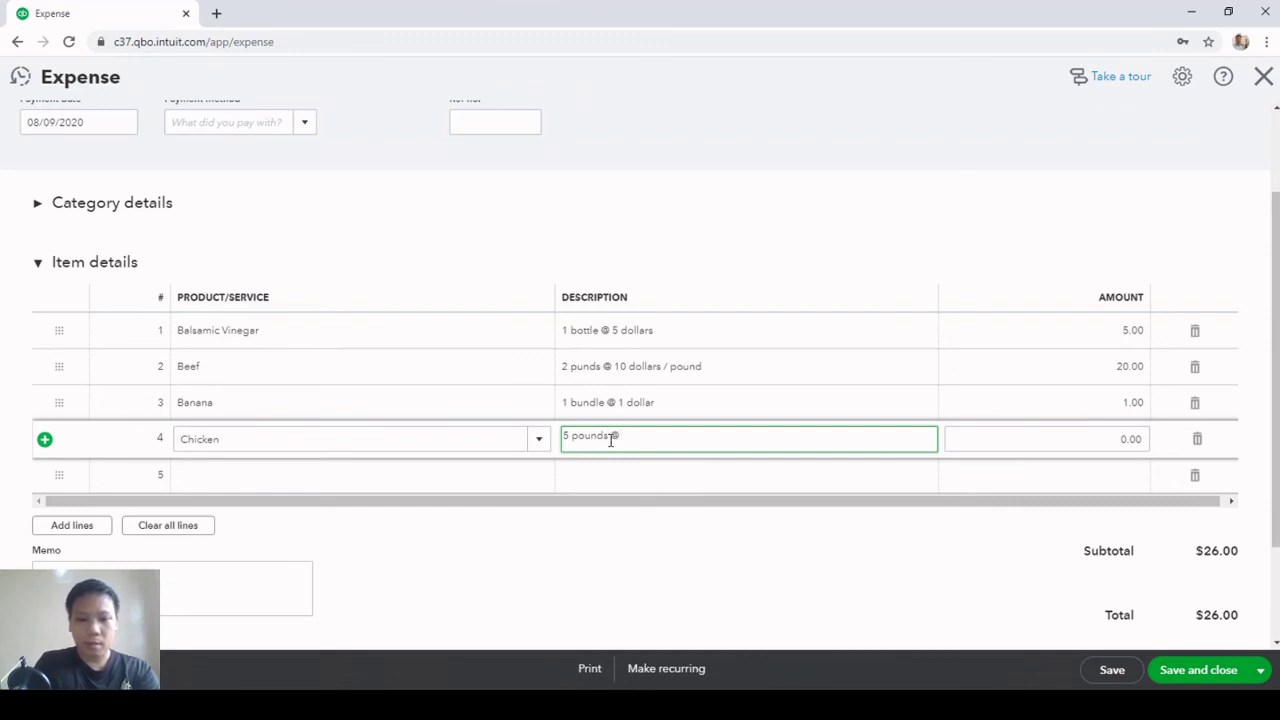
text( 5 dolla)
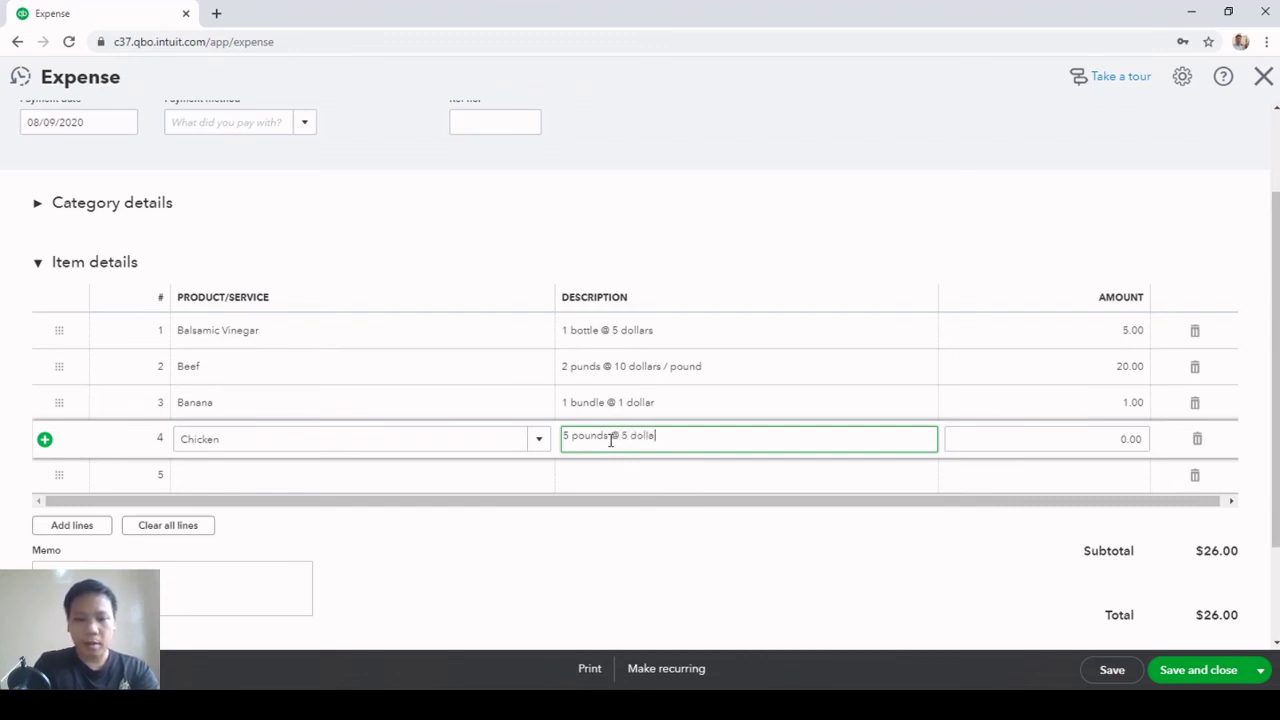
text(rs/ pund)
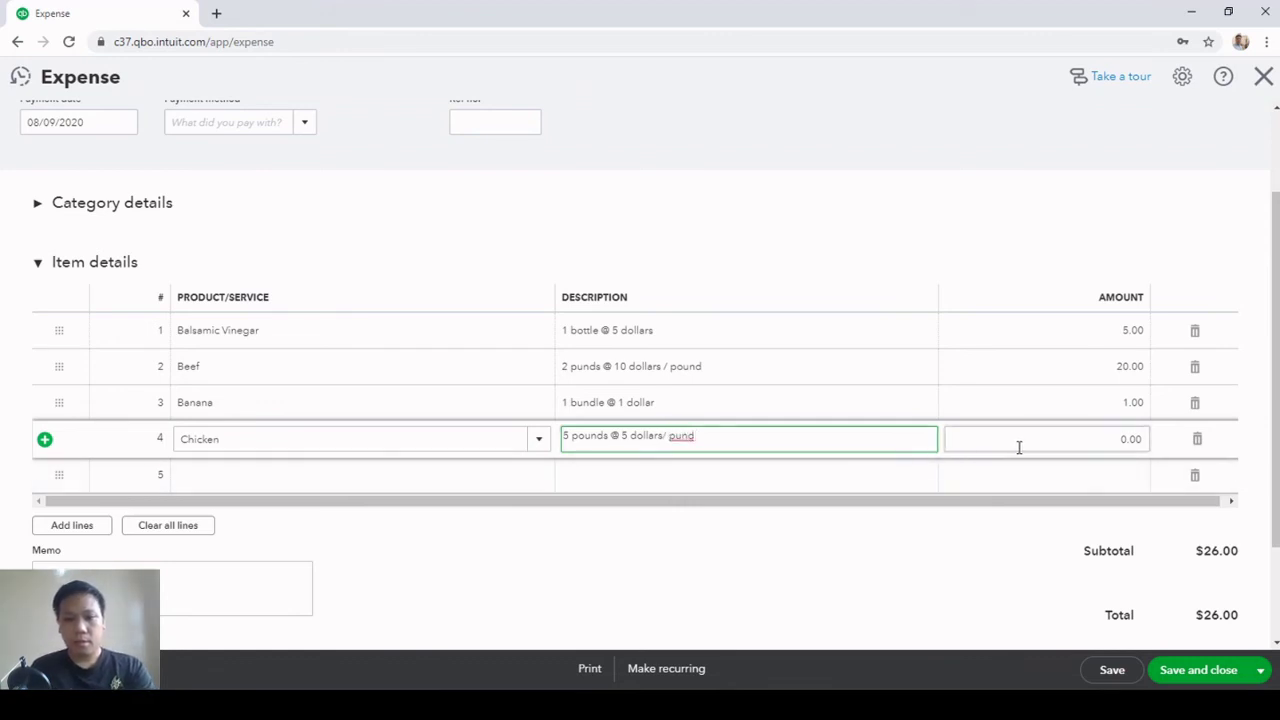
click(1102, 443)
text(25)
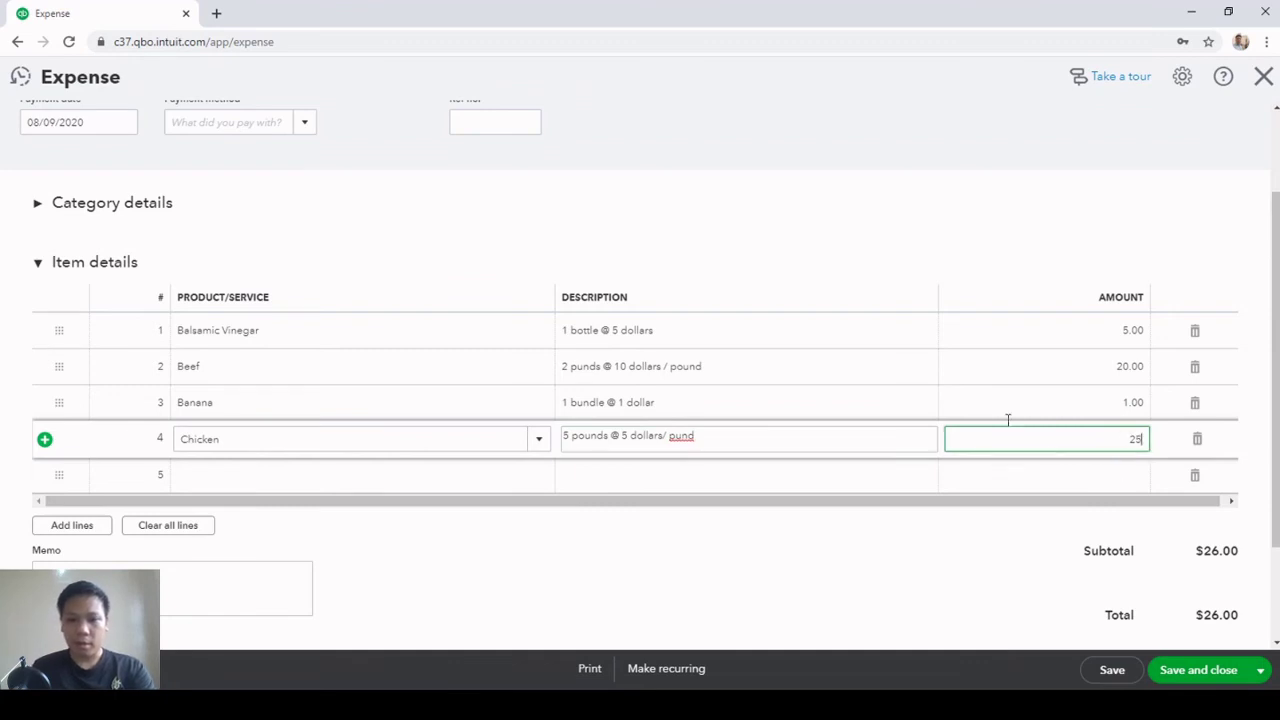
scroll(986, 394, down, 1)
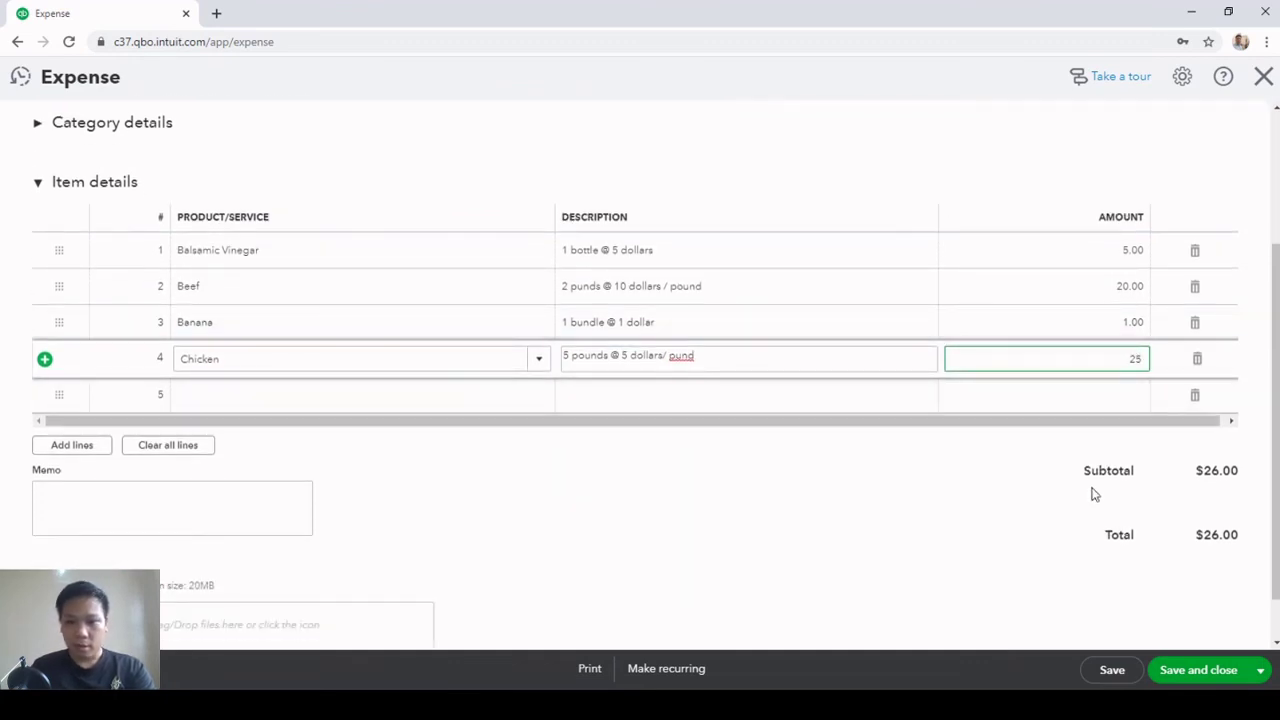
click(1187, 672)
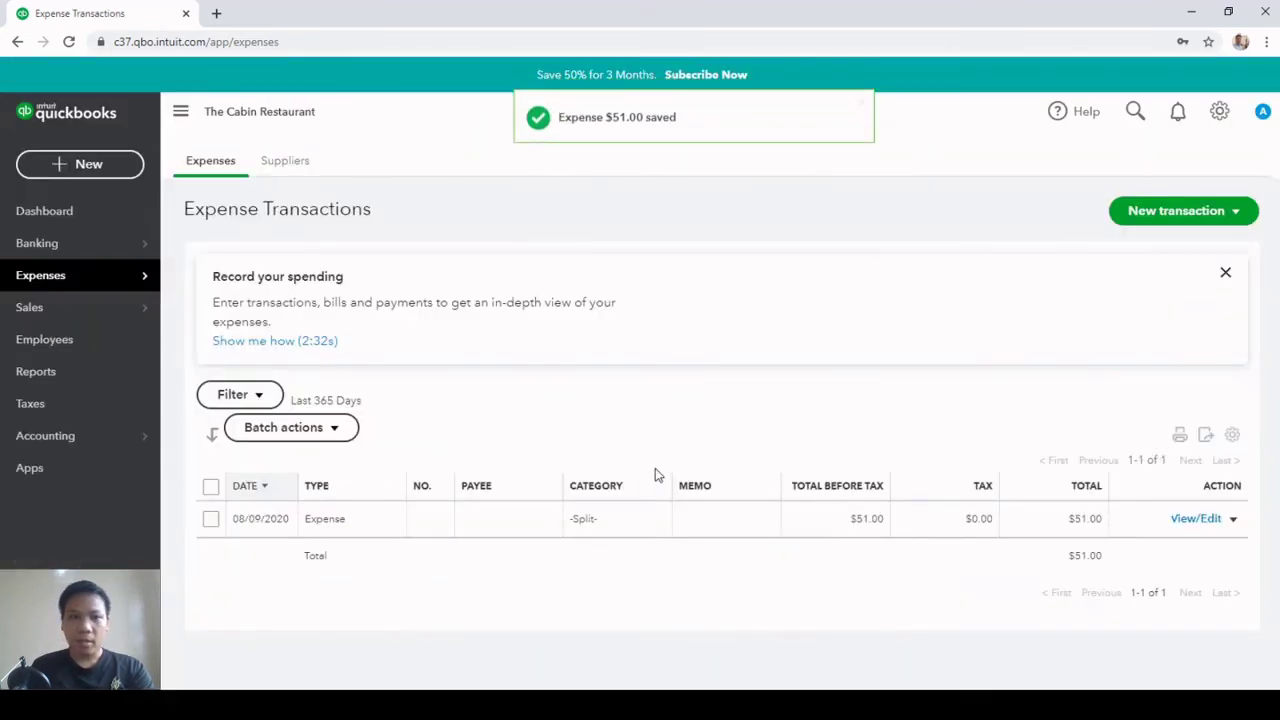
Open the Cost Tracking Report from the custom reports and examine the costs listed for each ingredient
click(85, 375)
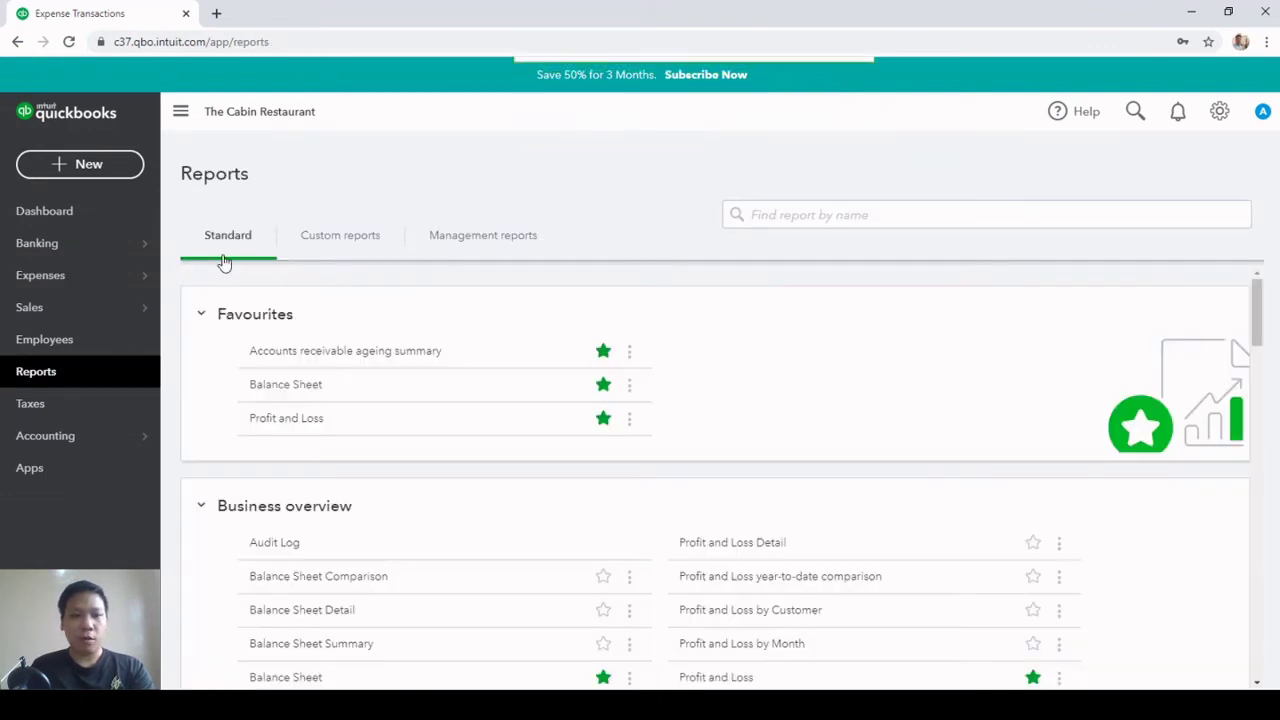
click(338, 350)
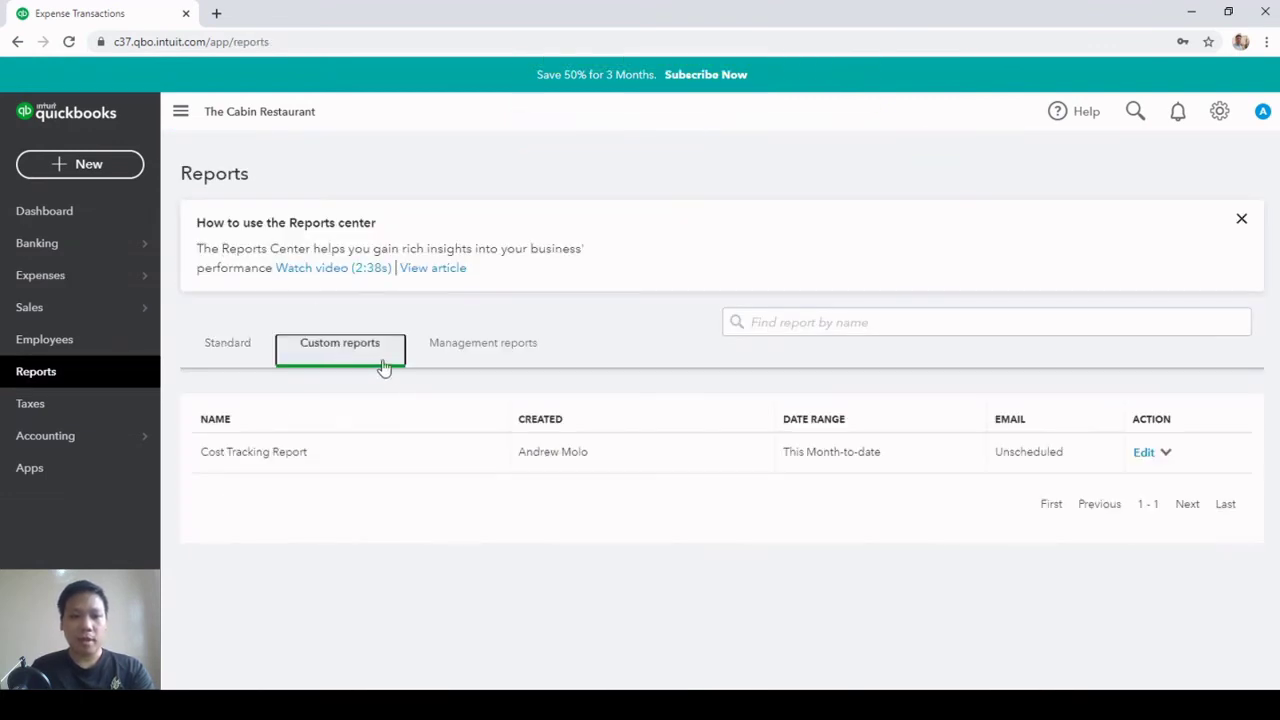
click(254, 452)
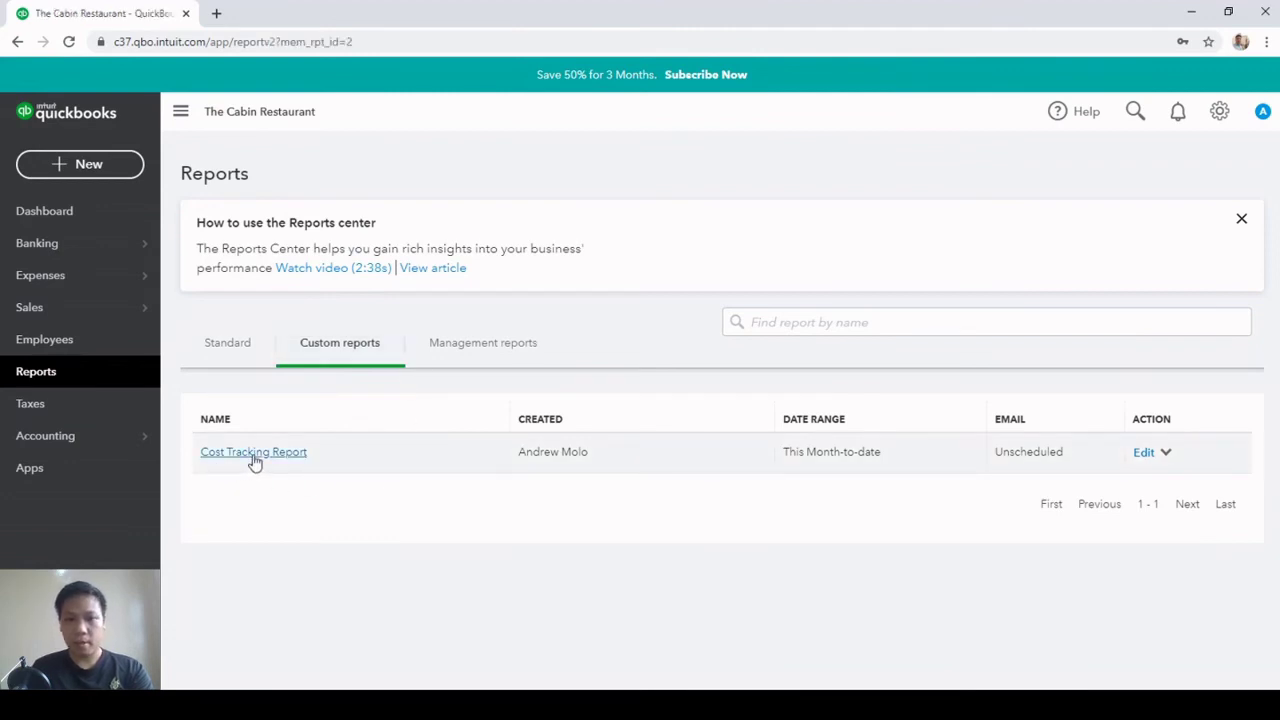
scroll(760, 432, down, 1)
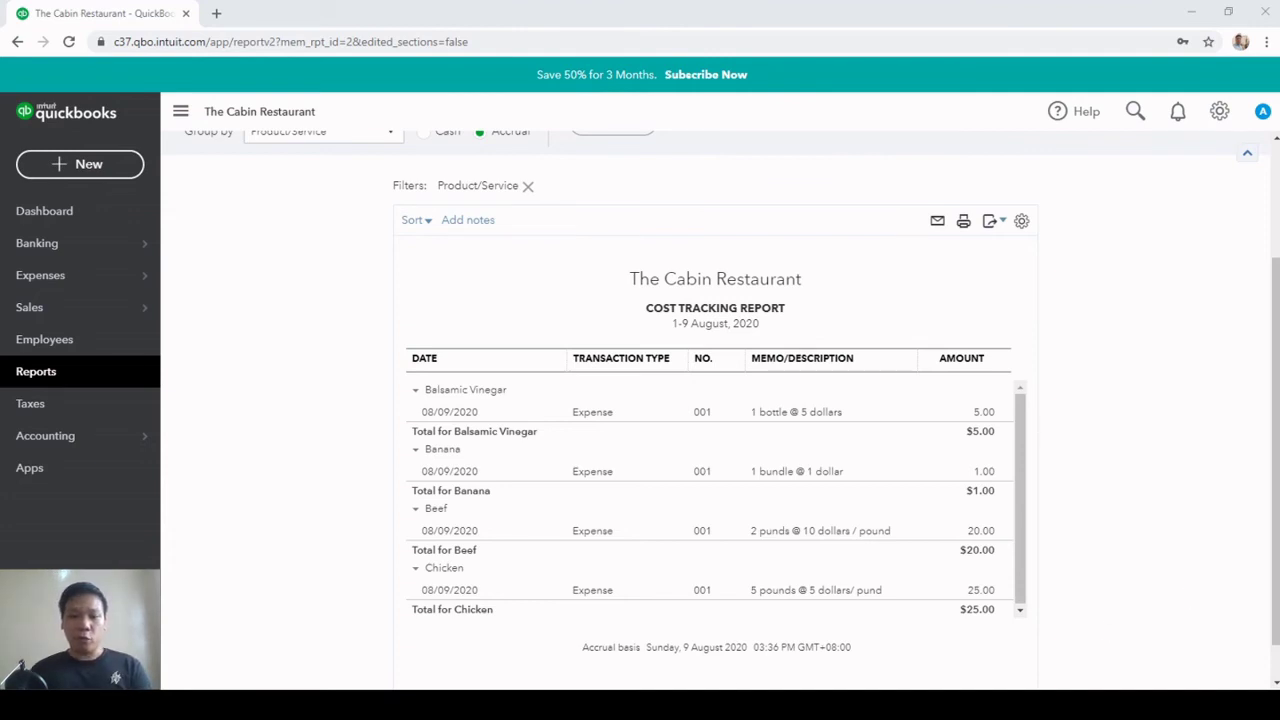
Start a new account in the chart of accounts with type Cash and cash equivalents and detail type Cash on hand
click(80, 445)
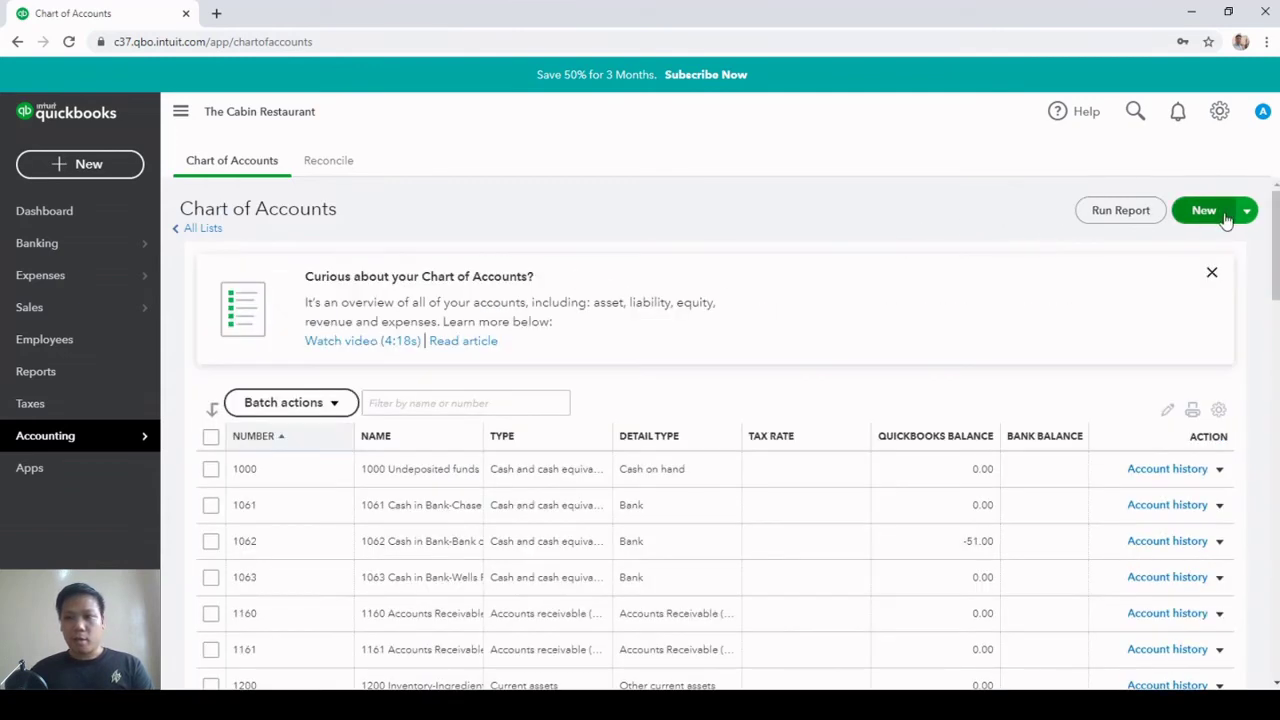
click(1222, 214)
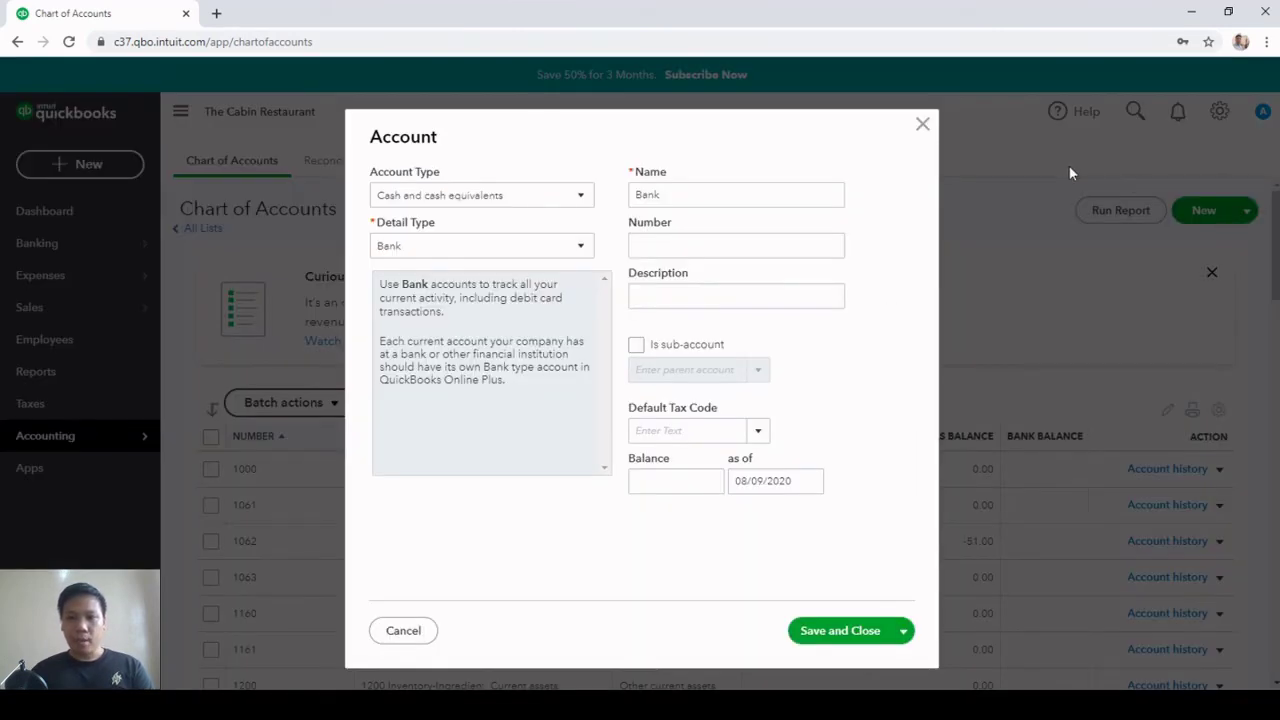
click(574, 201)
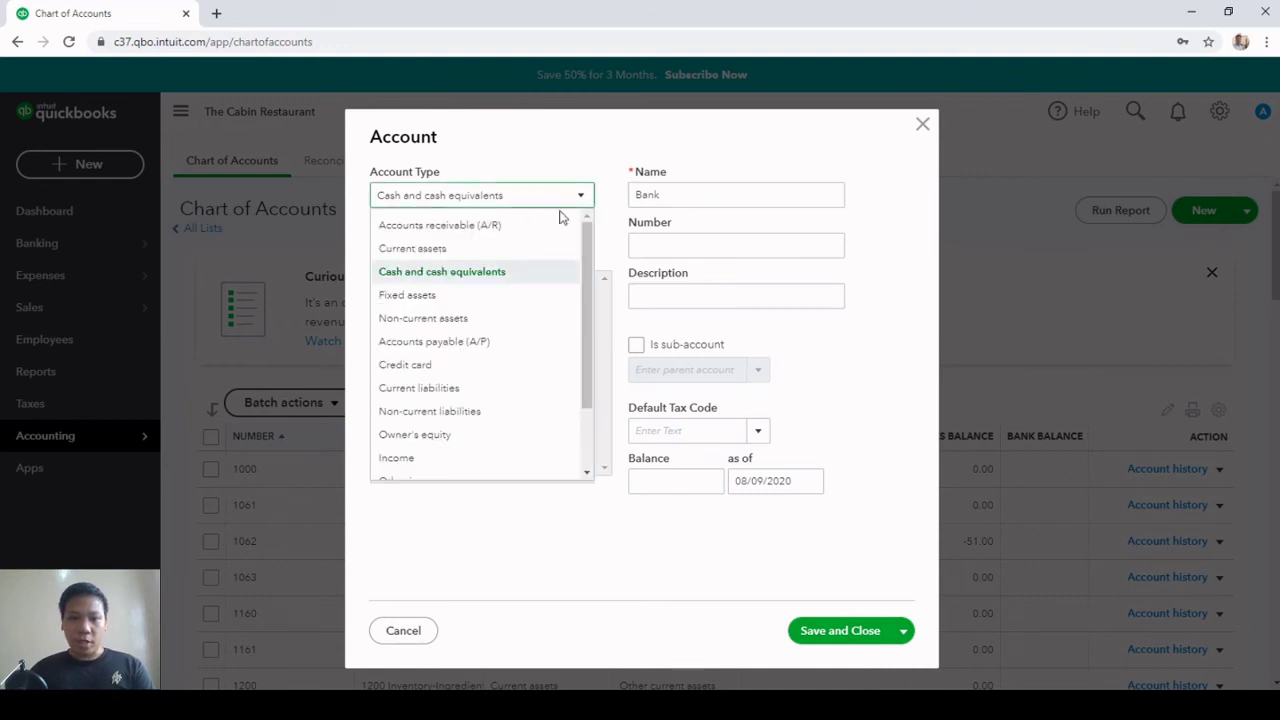
click(537, 270)
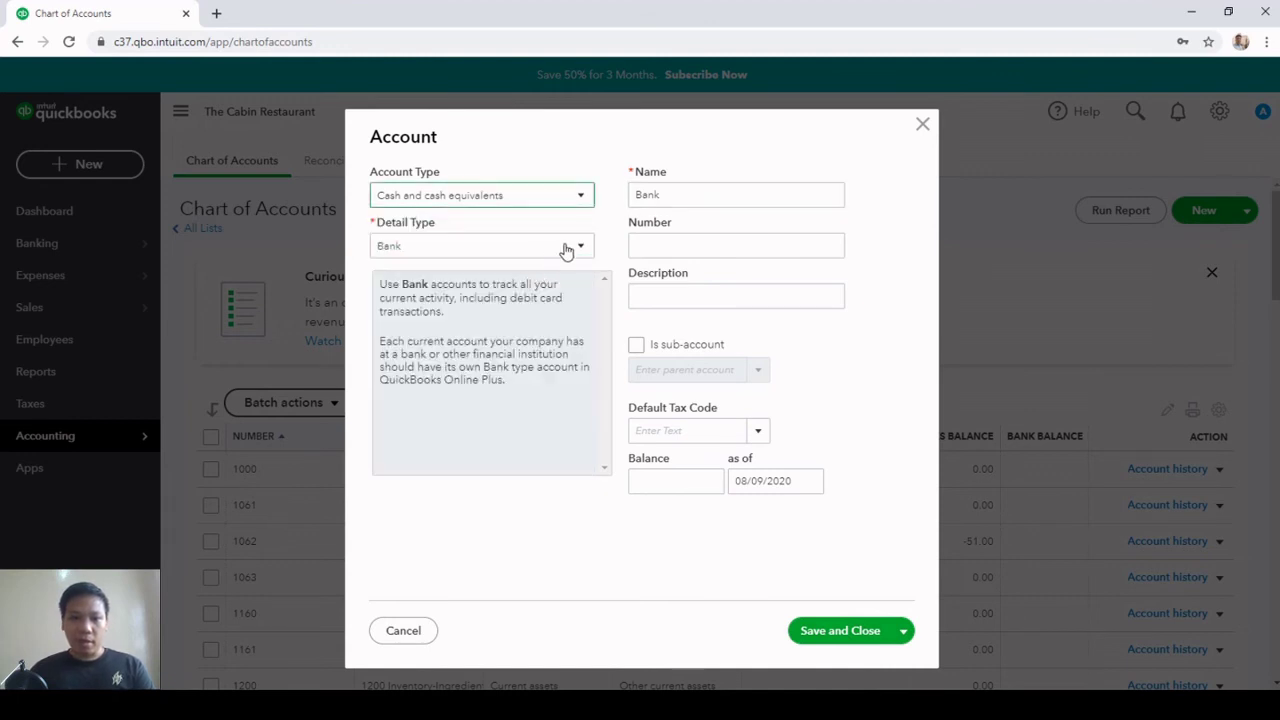
click(567, 249)
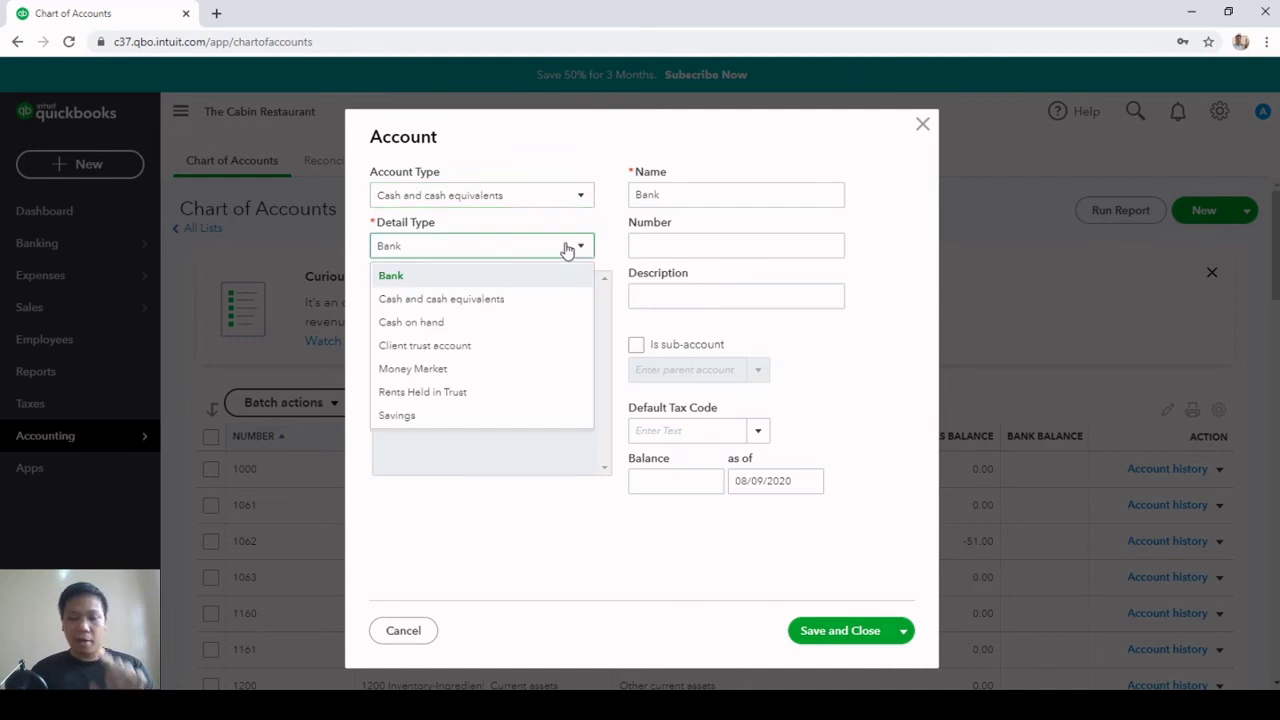
click(434, 324)
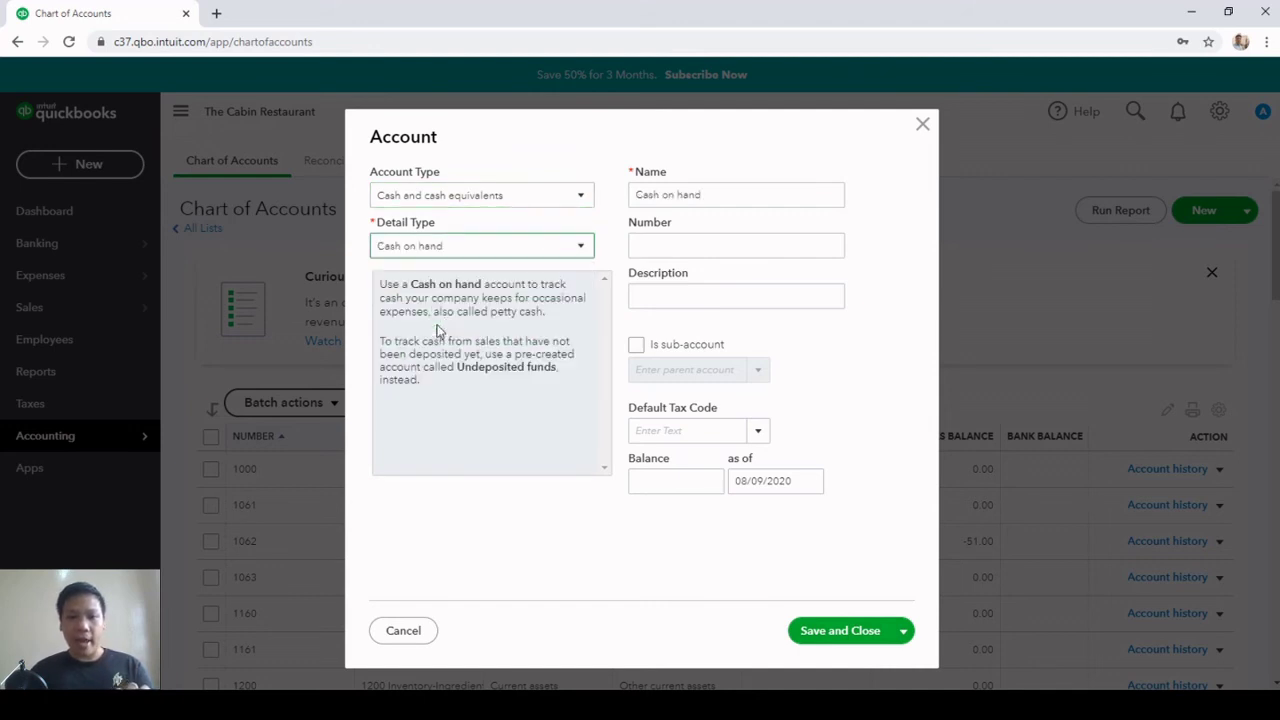
Name the new account "Undeposited funds", give it number 1000, and try to save it
drag(741, 201, 585, 200)
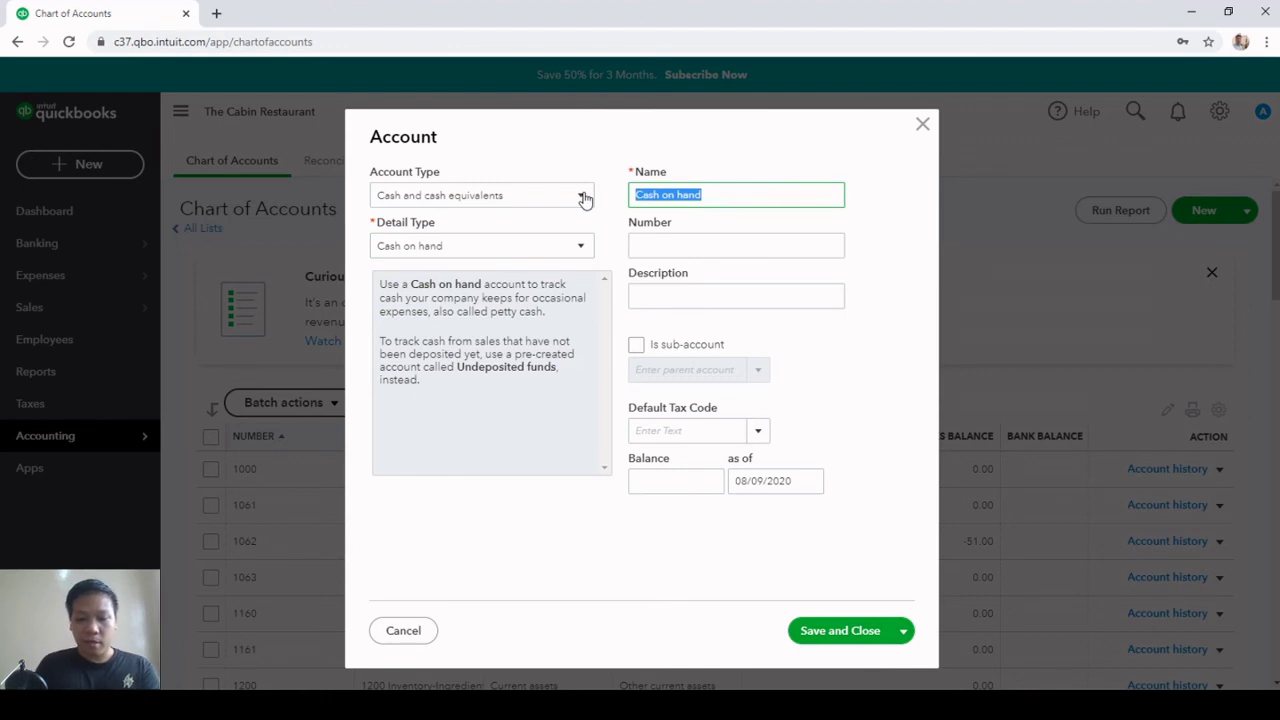
text(Undeposite)
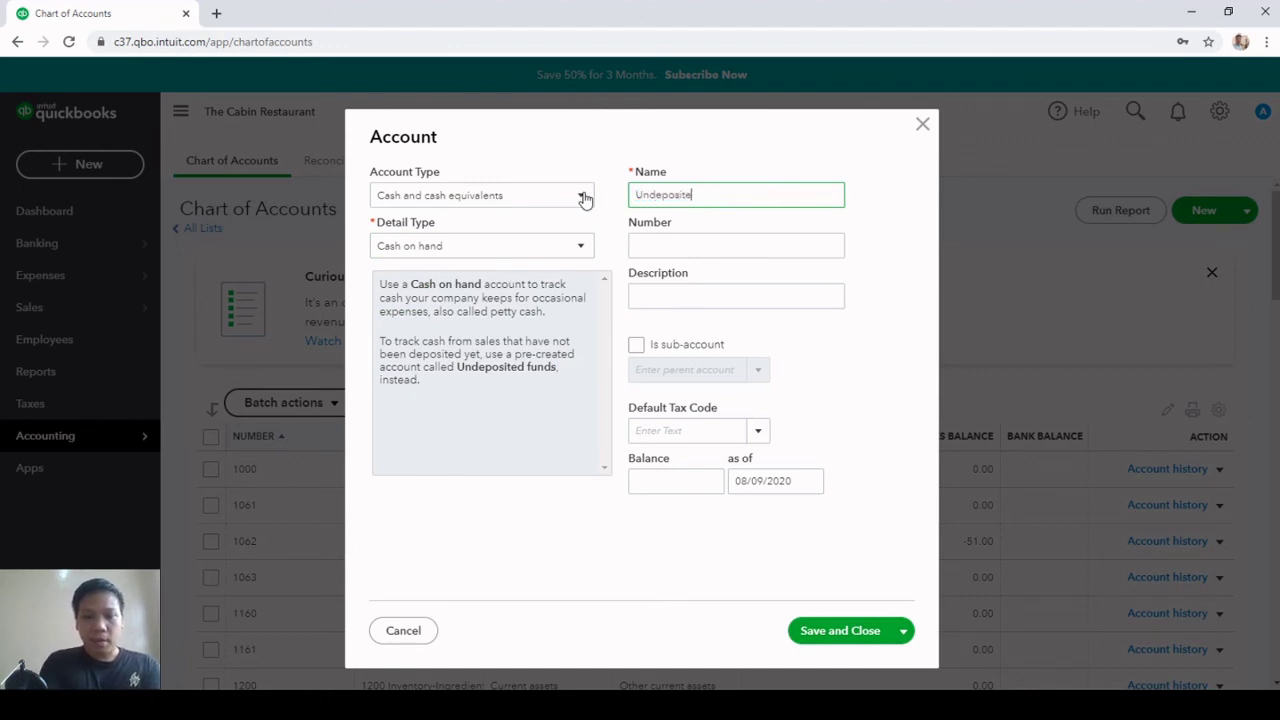
text(d funds)
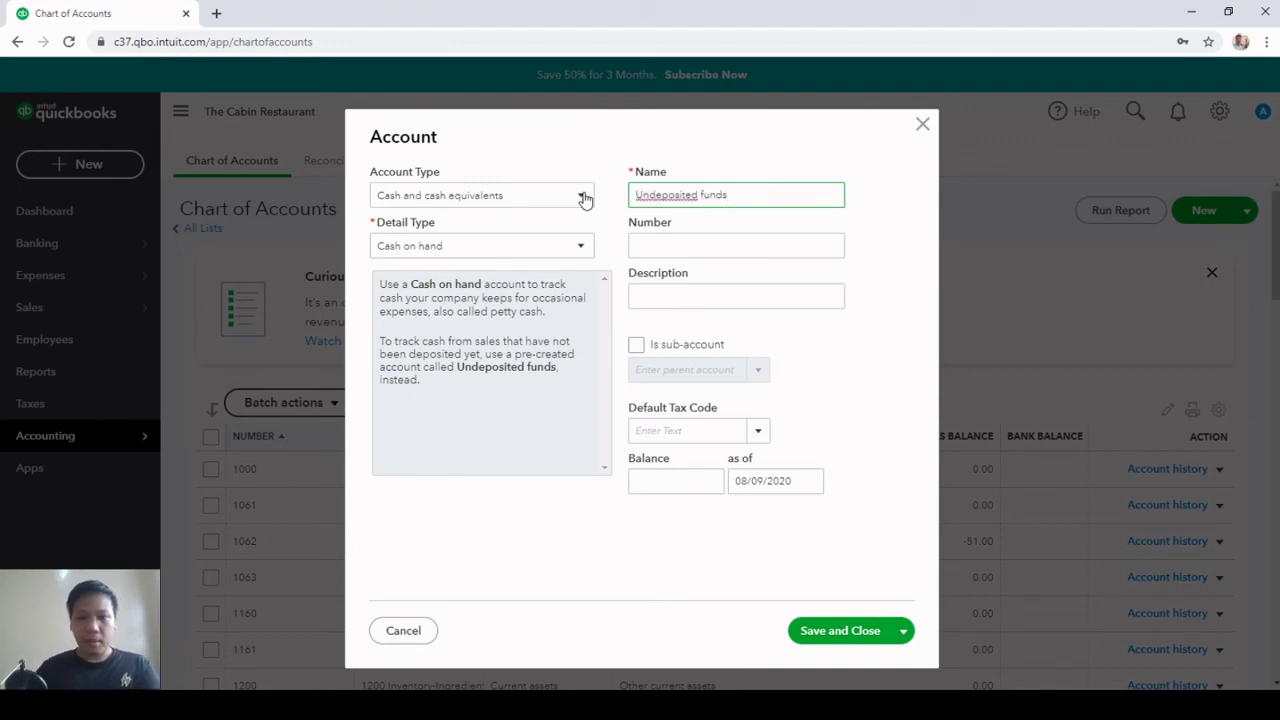
click(694, 256)
text(1)
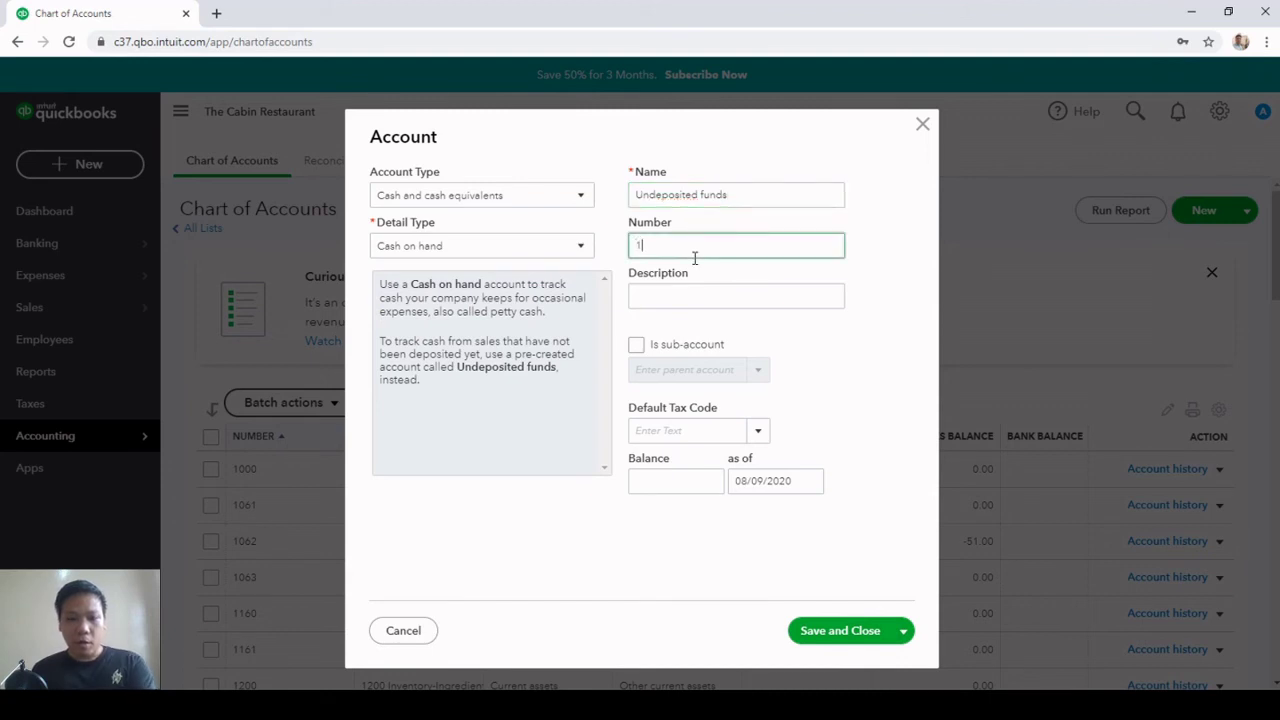
text(000)
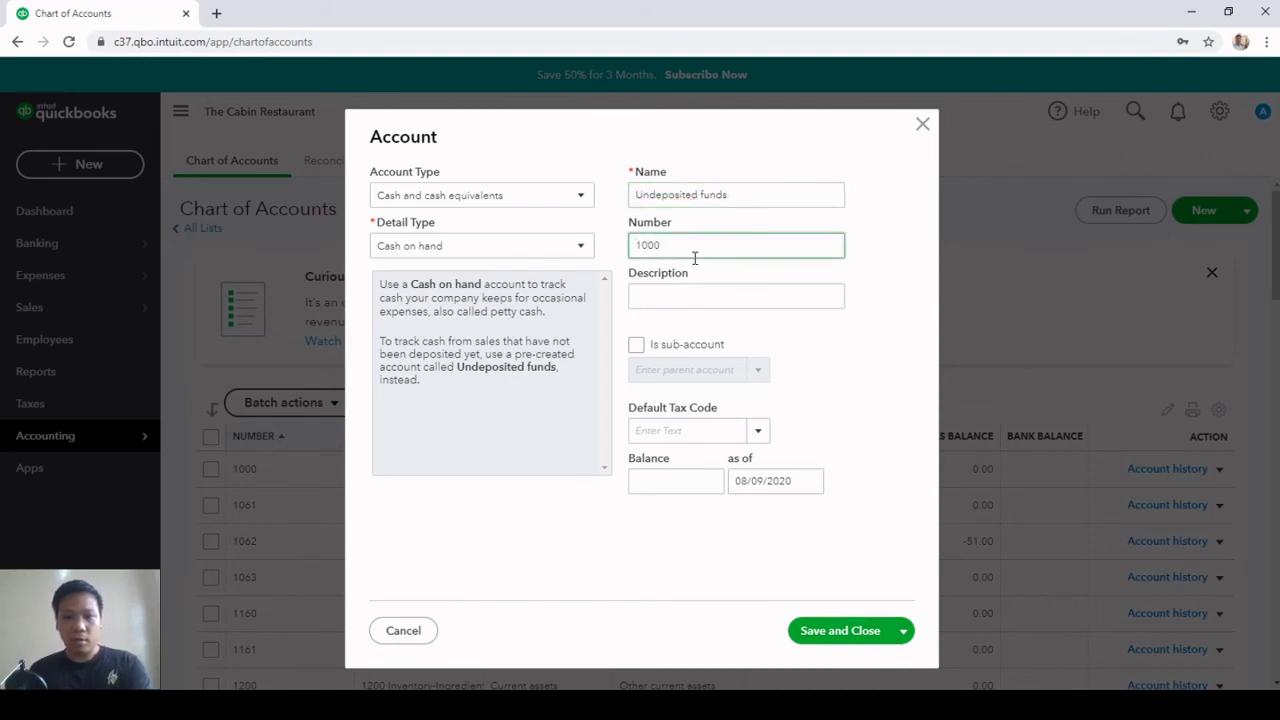
click(840, 630)
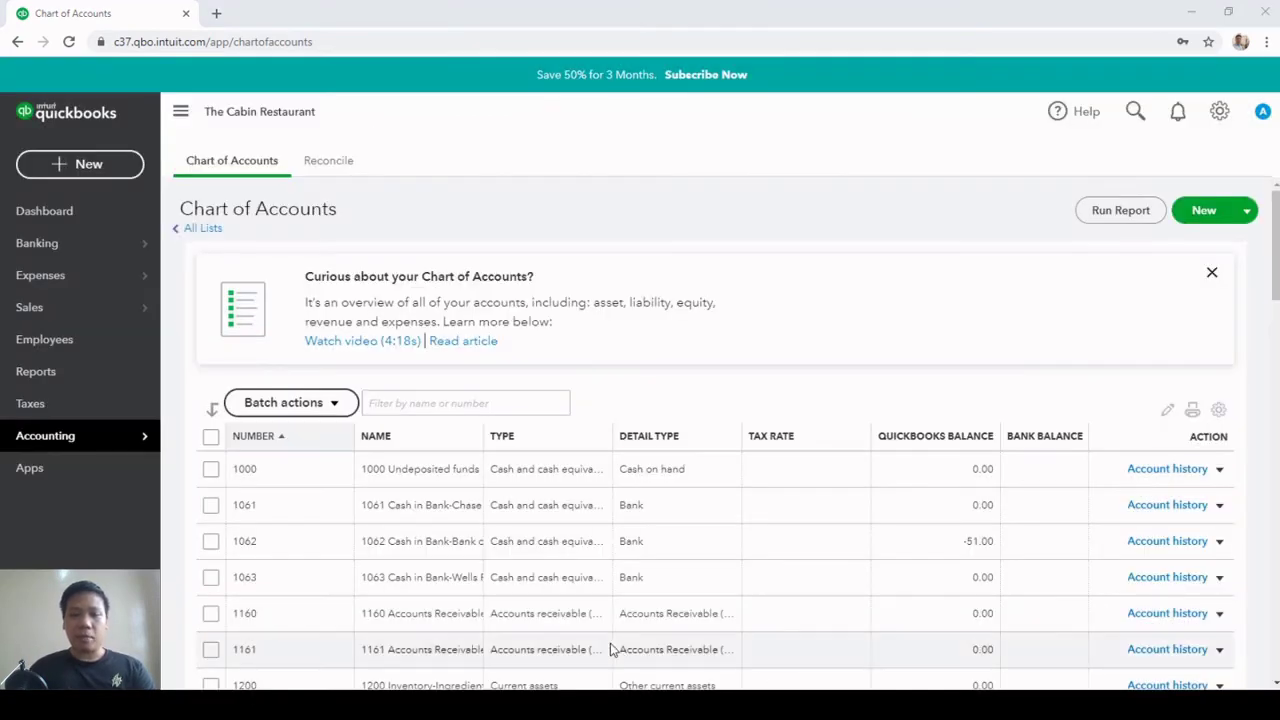
Make the 1465 Sales Tax payable account inactive in the chart of accounts and confirm the inactivation
scroll(632, 465, down, 3)
scroll(640, 475, down, 2)
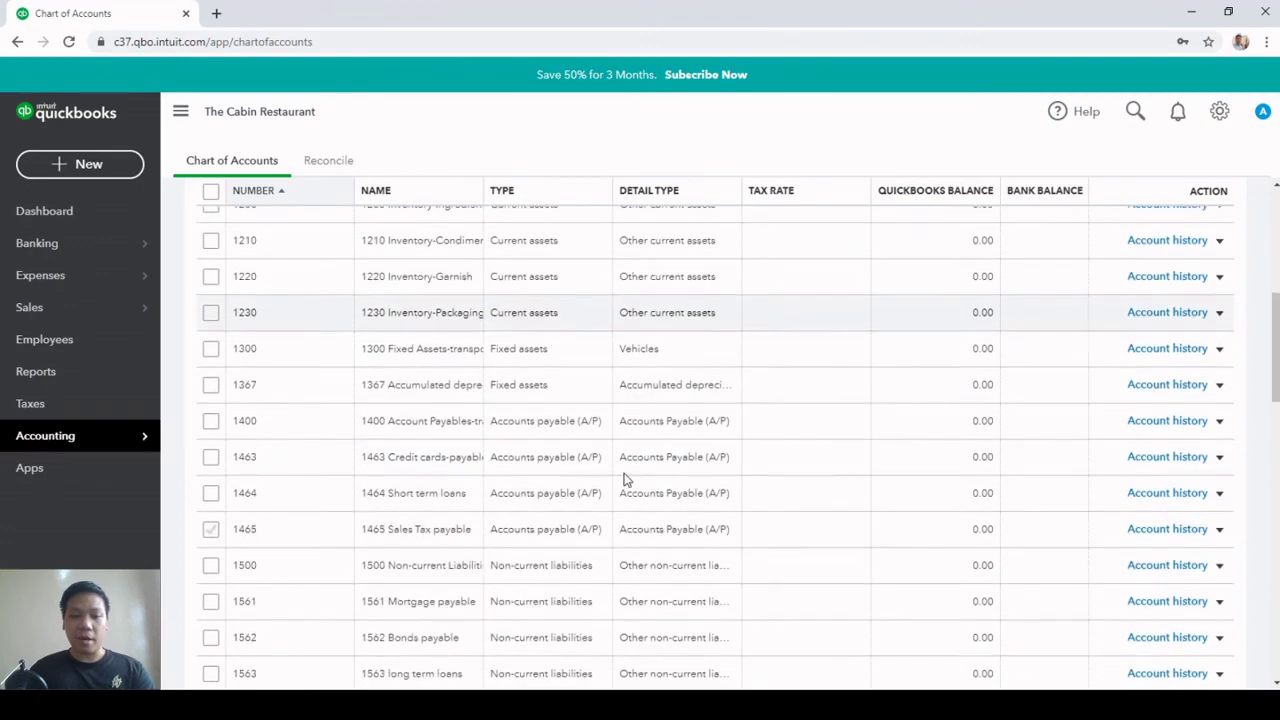
scroll(440, 415, down, 1)
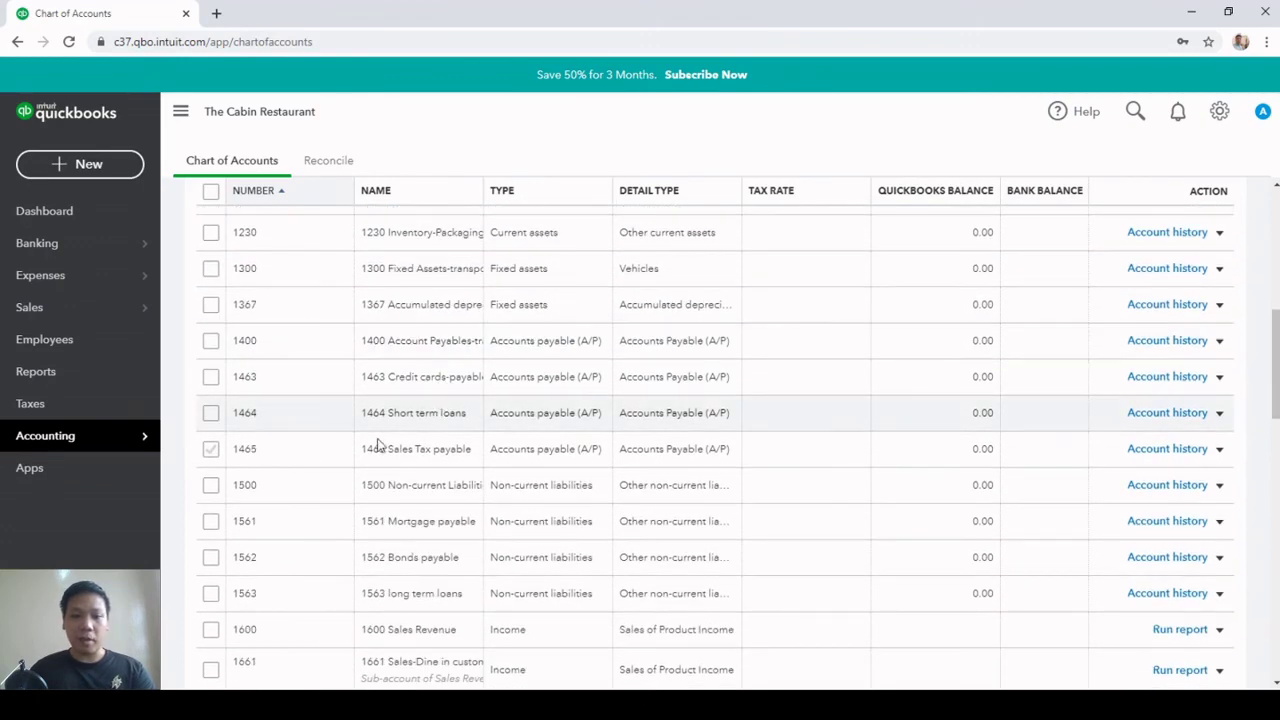
click(211, 449)
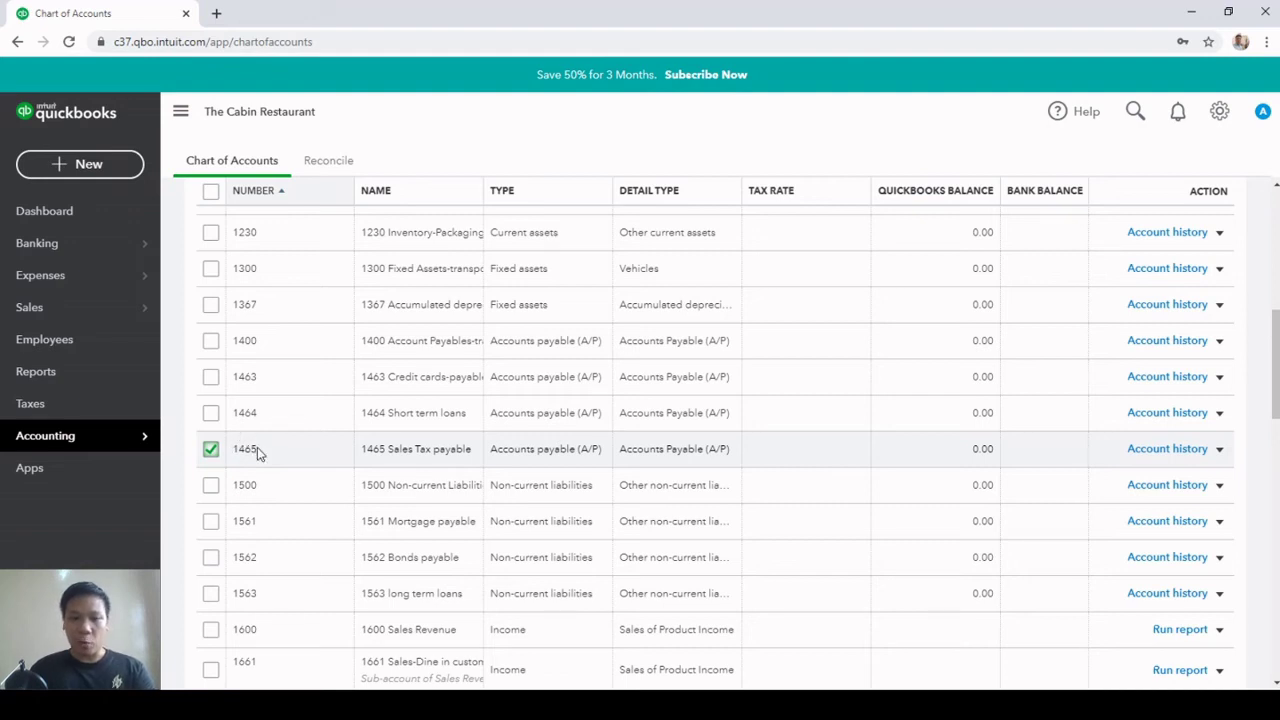
click(1219, 449)
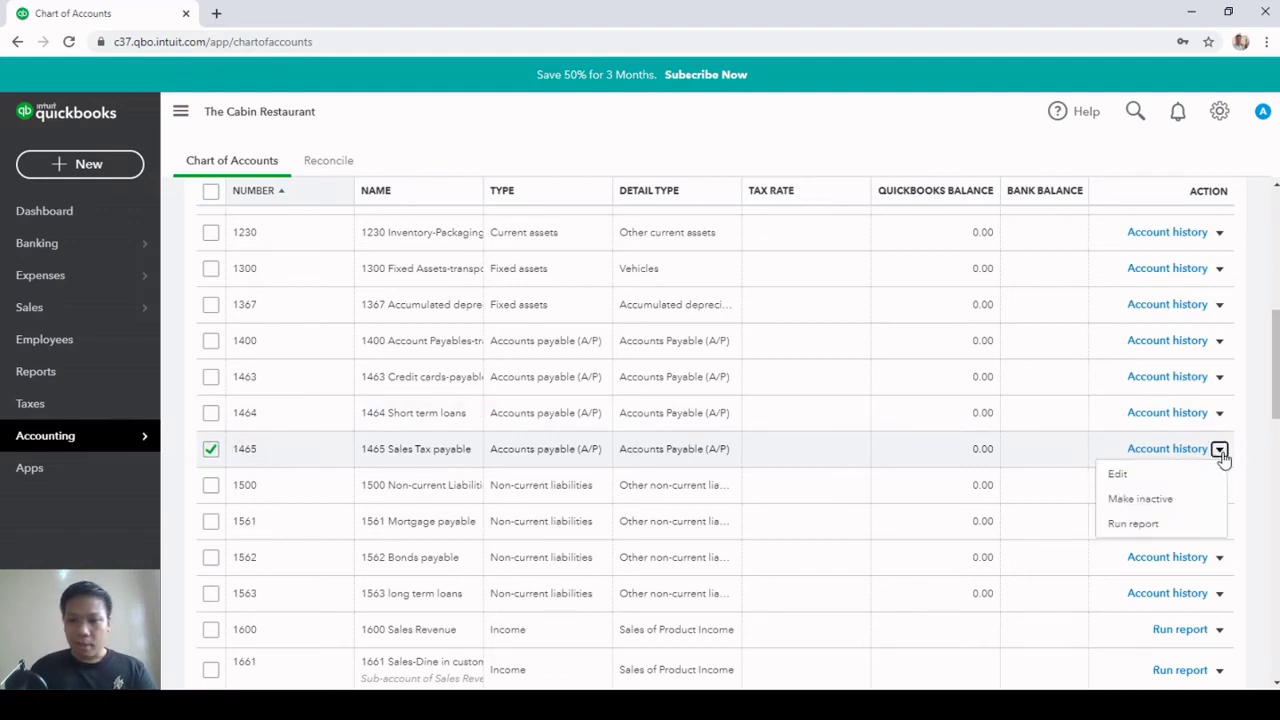
click(1160, 500)
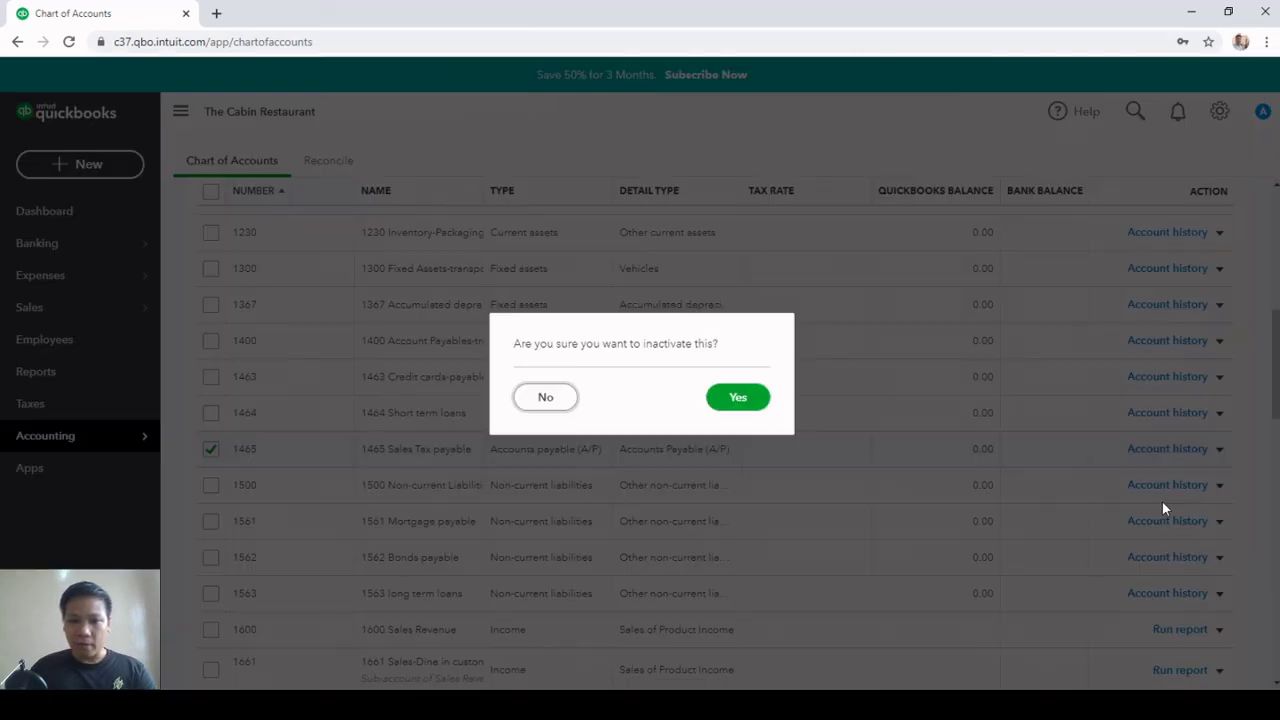
click(755, 403)
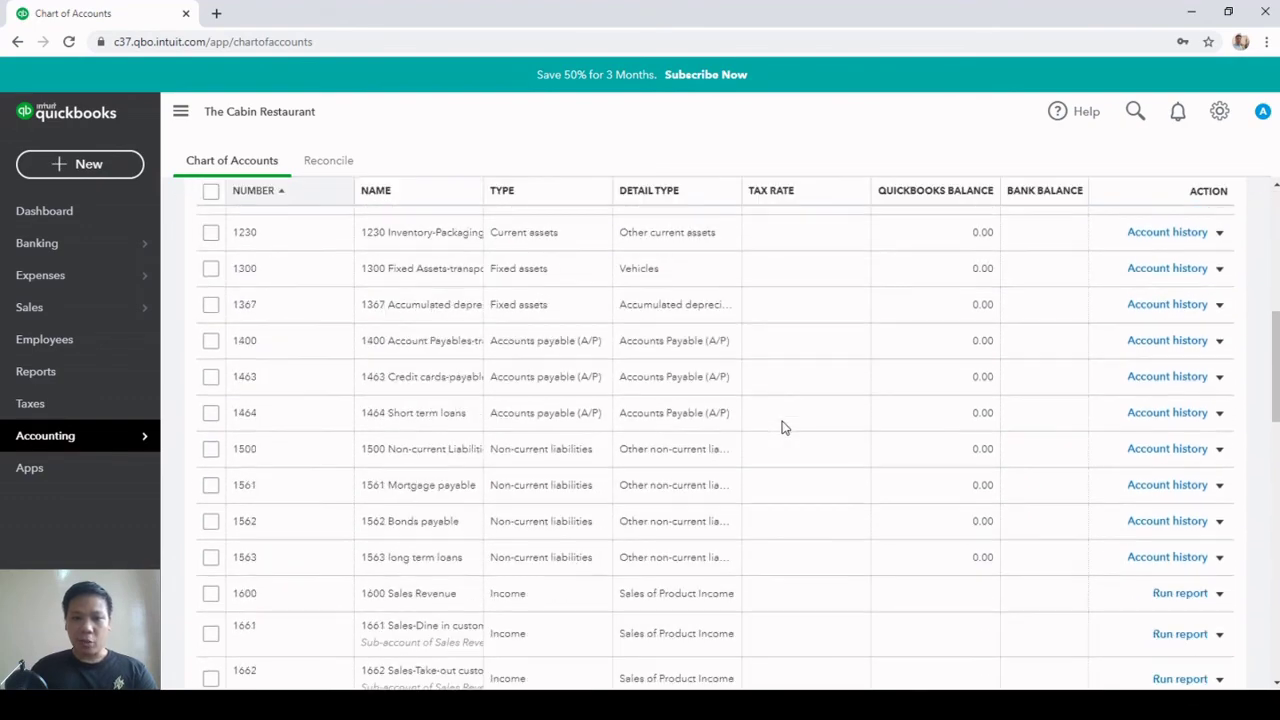
Edit the unnumbered Sales Tax Payable - Sales Tax account and enter 1465 as its number
scroll(783, 427, down, 15)
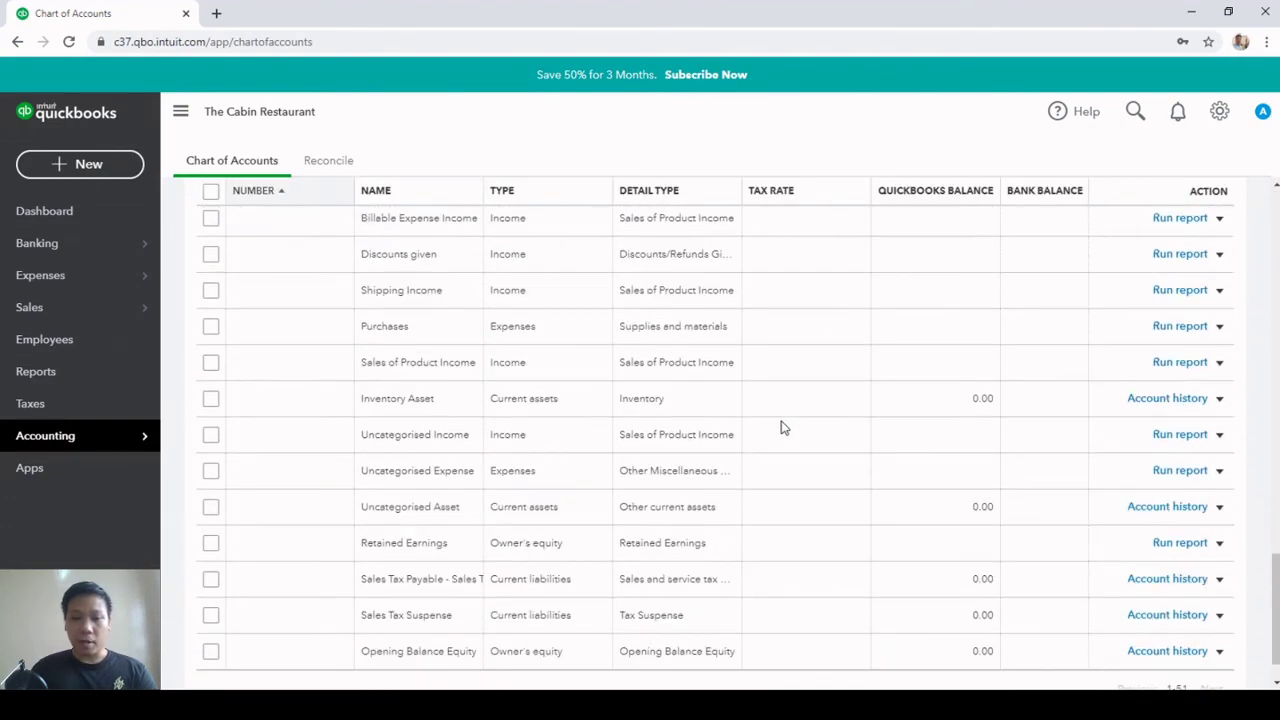
scroll(783, 427, down, 1)
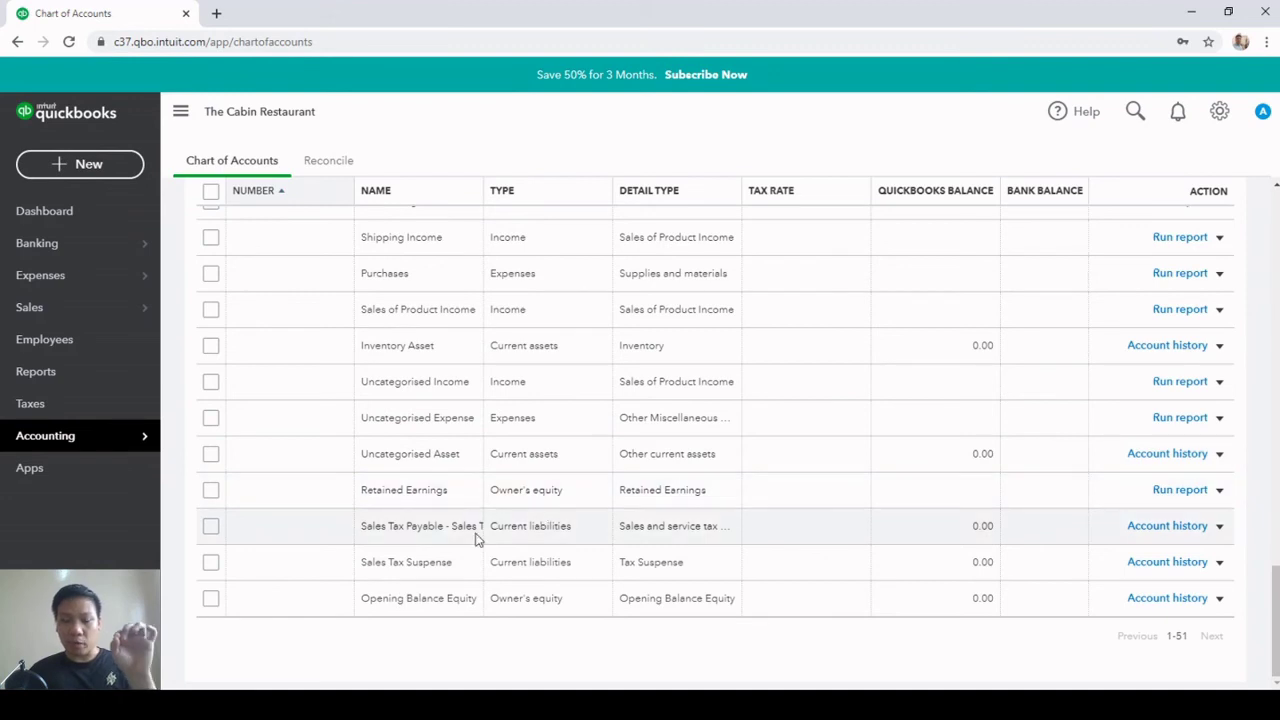
click(211, 527)
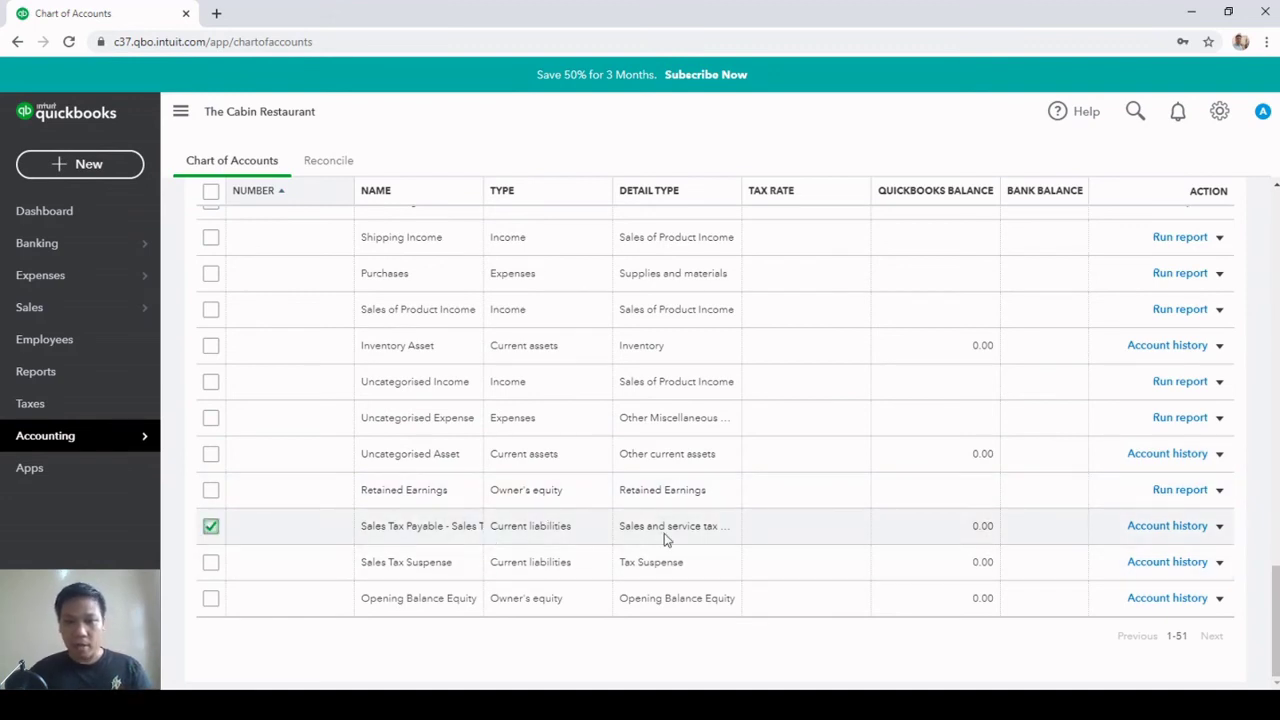
click(1219, 527)
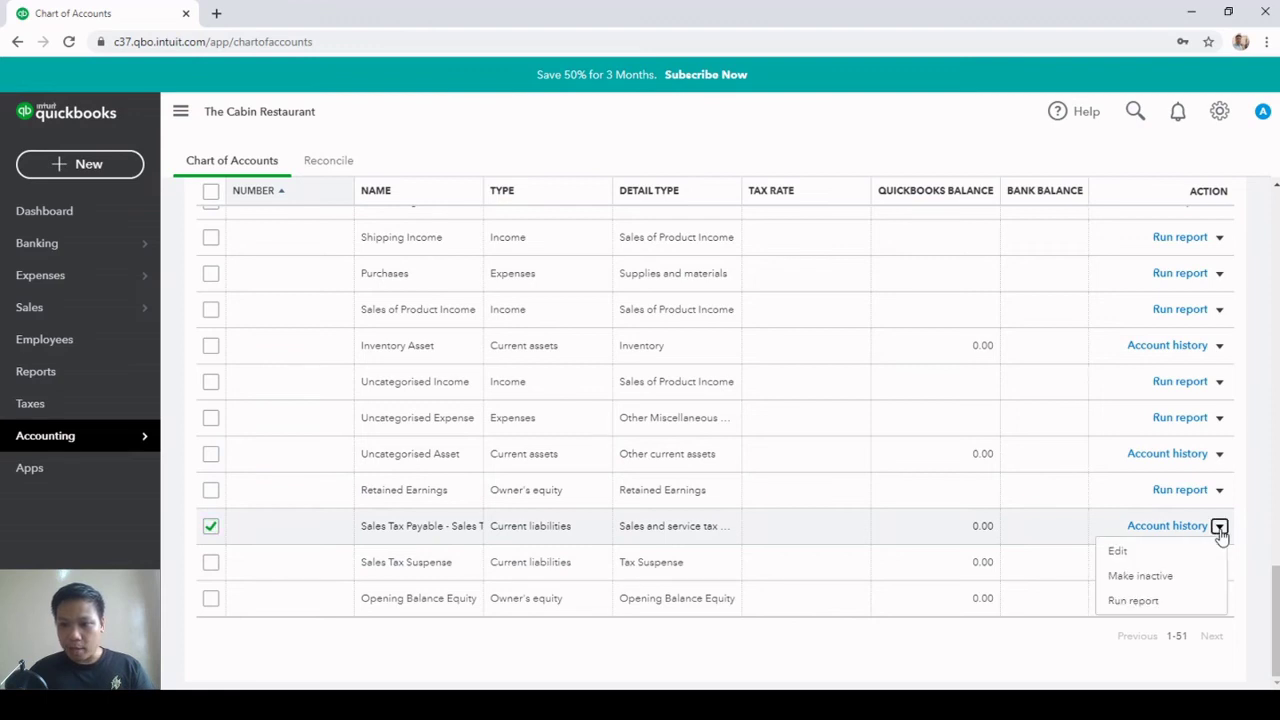
click(1148, 556)
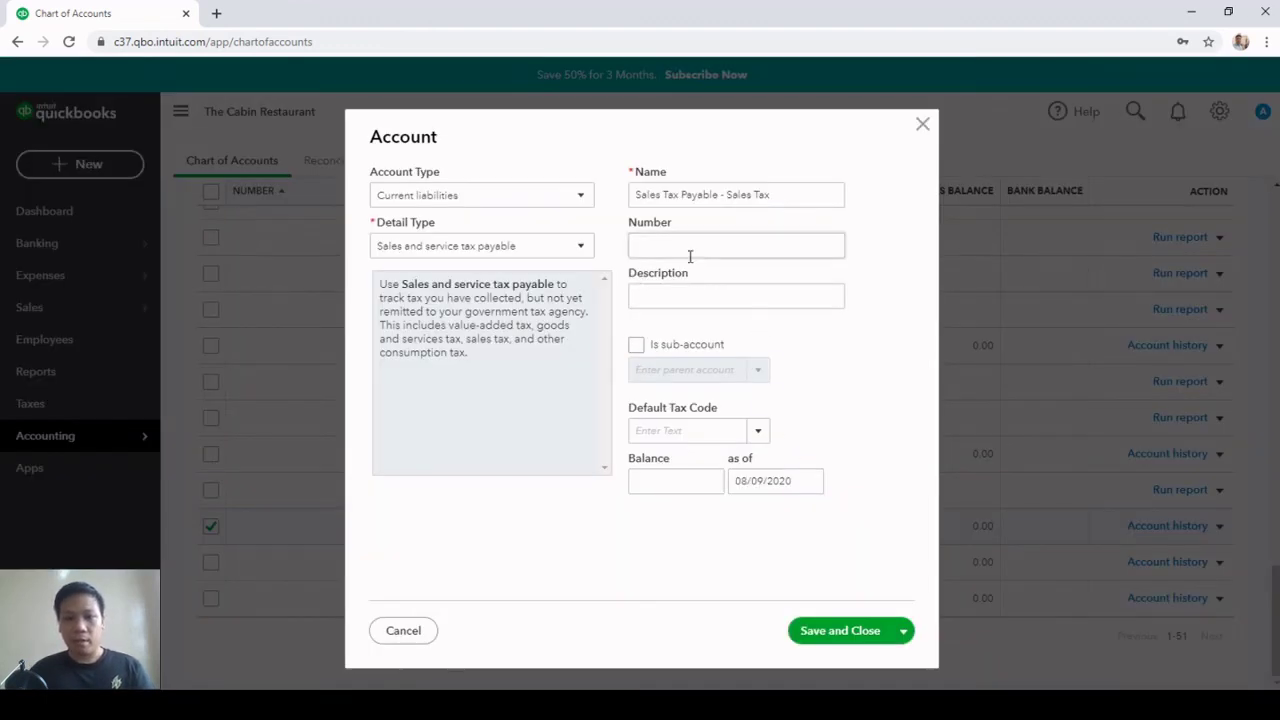
click(689, 251)
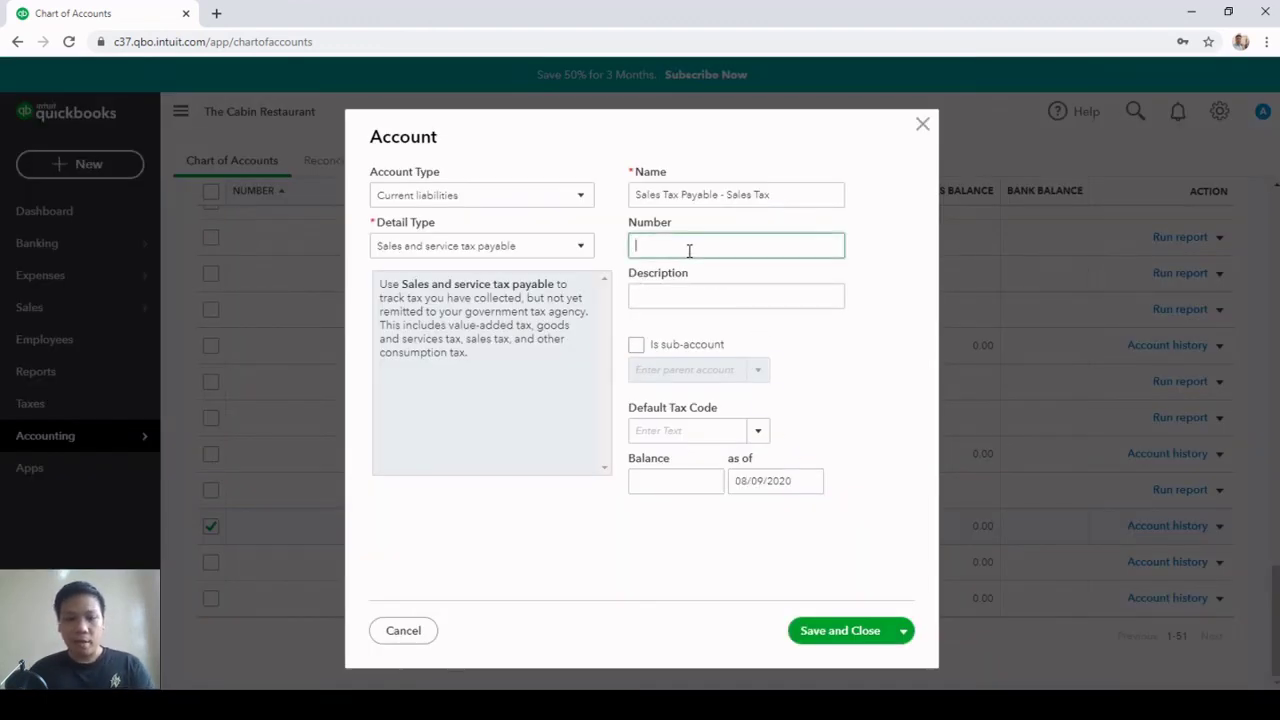
text(1465)
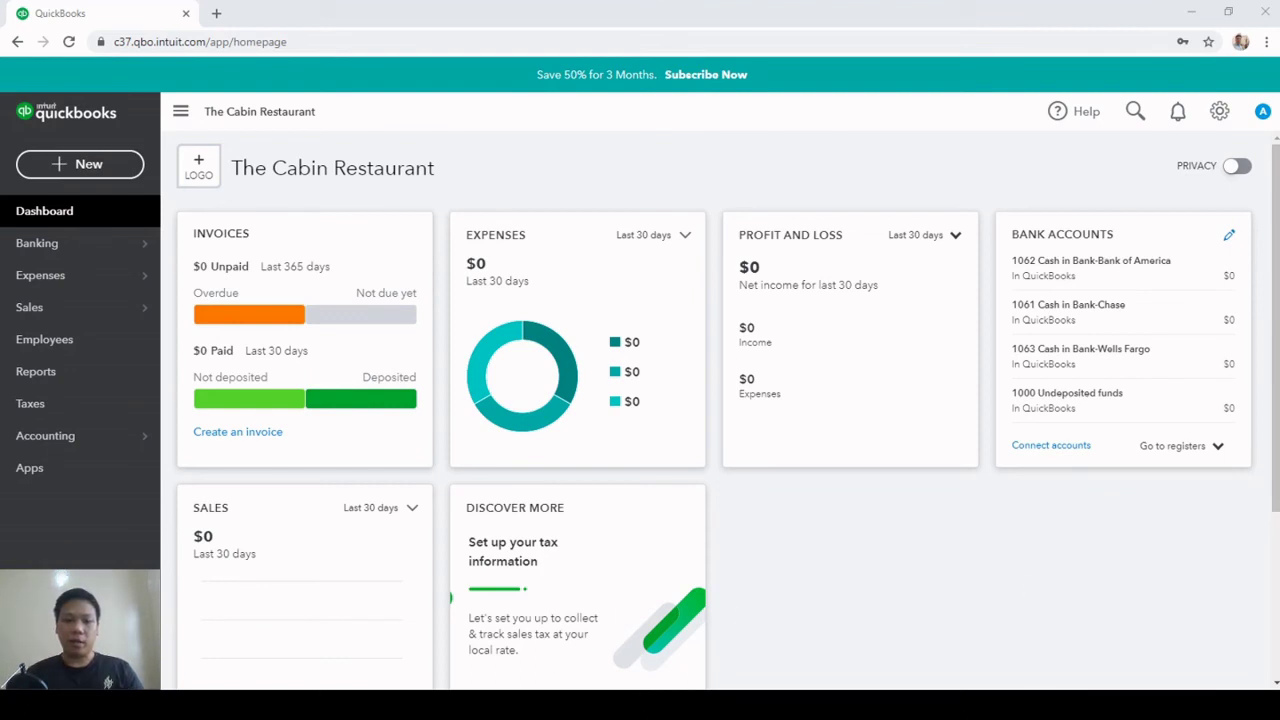
Open a new supplier expense and choose 1061 Cash in Bank-Chase as its payment account
click(85, 170)
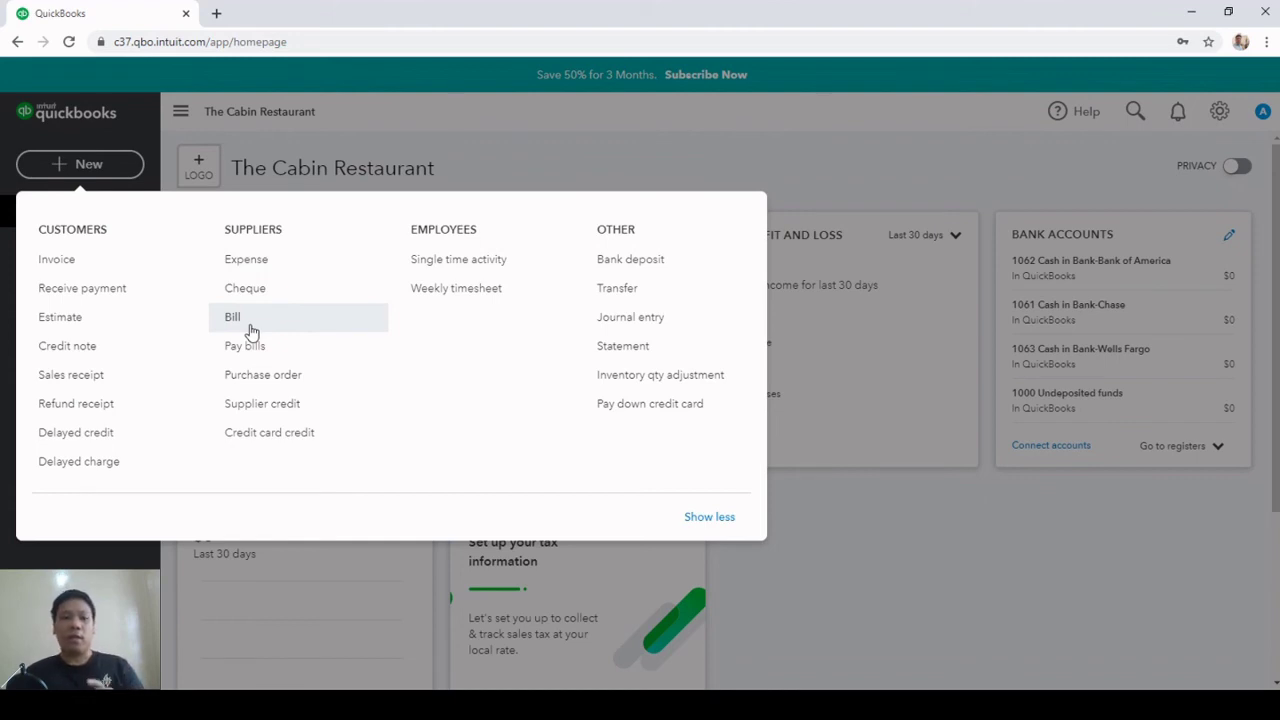
click(265, 270)
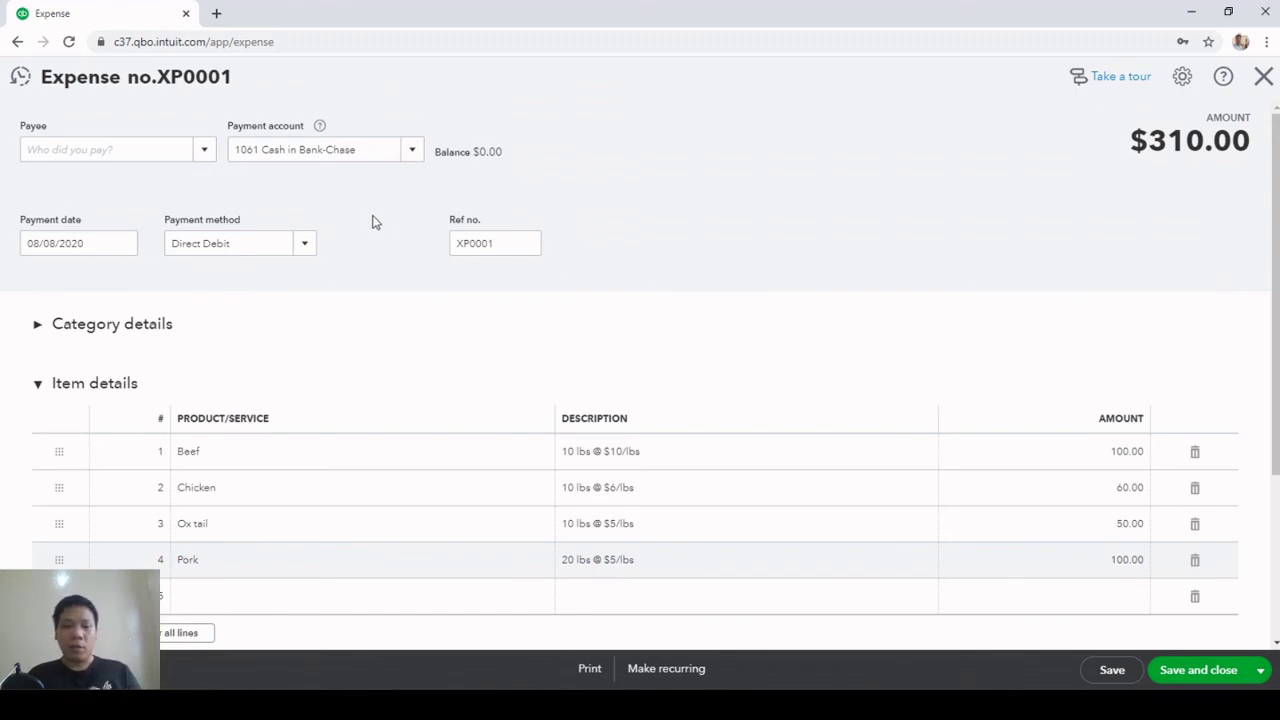
click(412, 149)
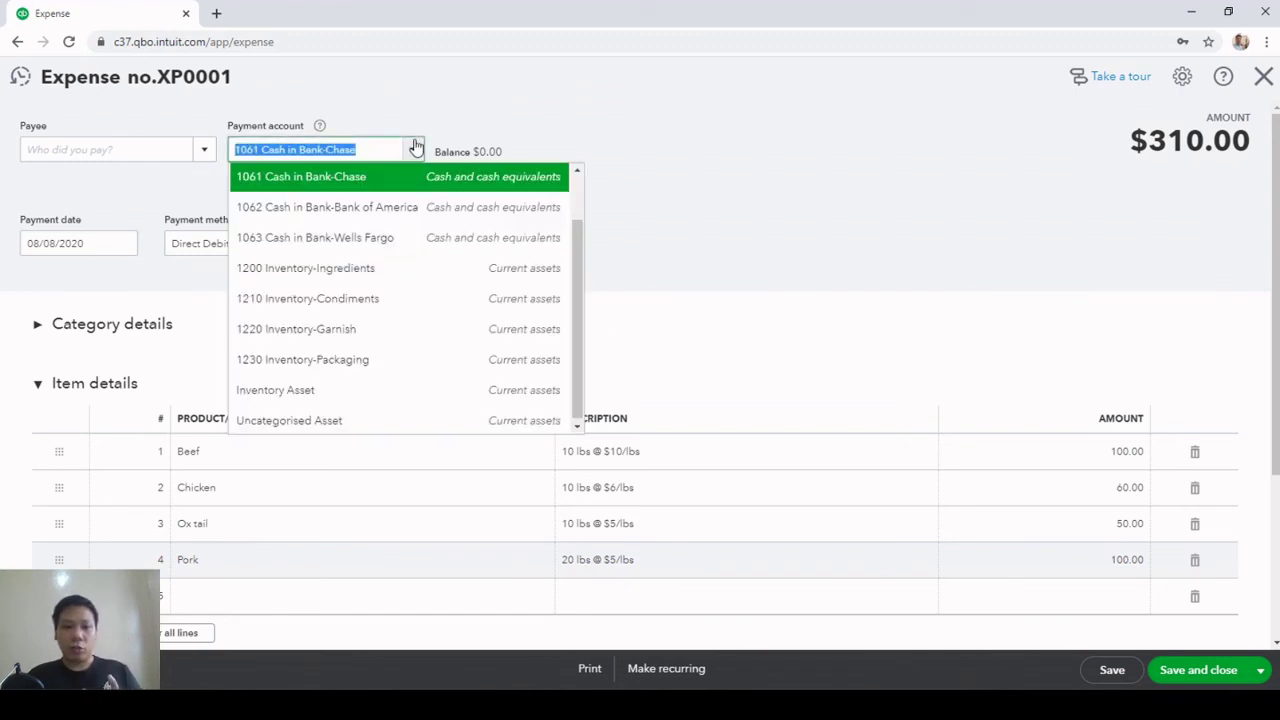
click(476, 180)
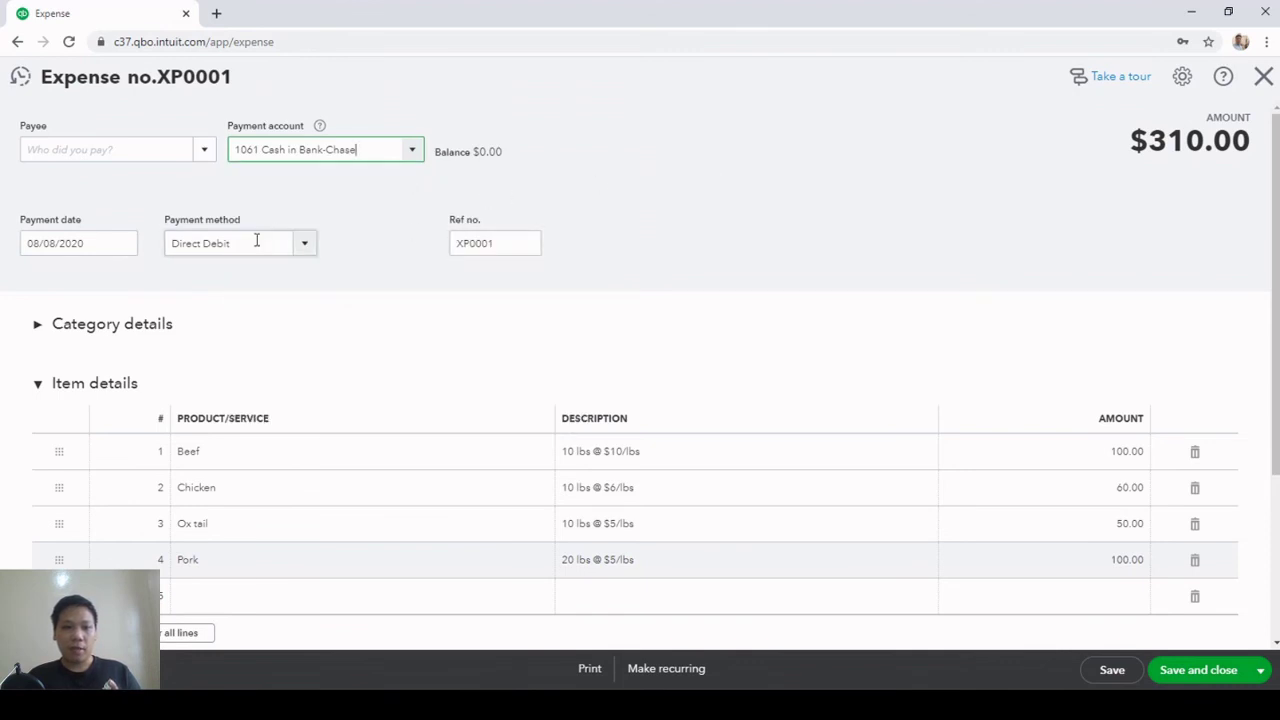
Check the payment method, reference number and item lines of expense XP0001, and save it with a new expense started
click(301, 246)
click(301, 246)
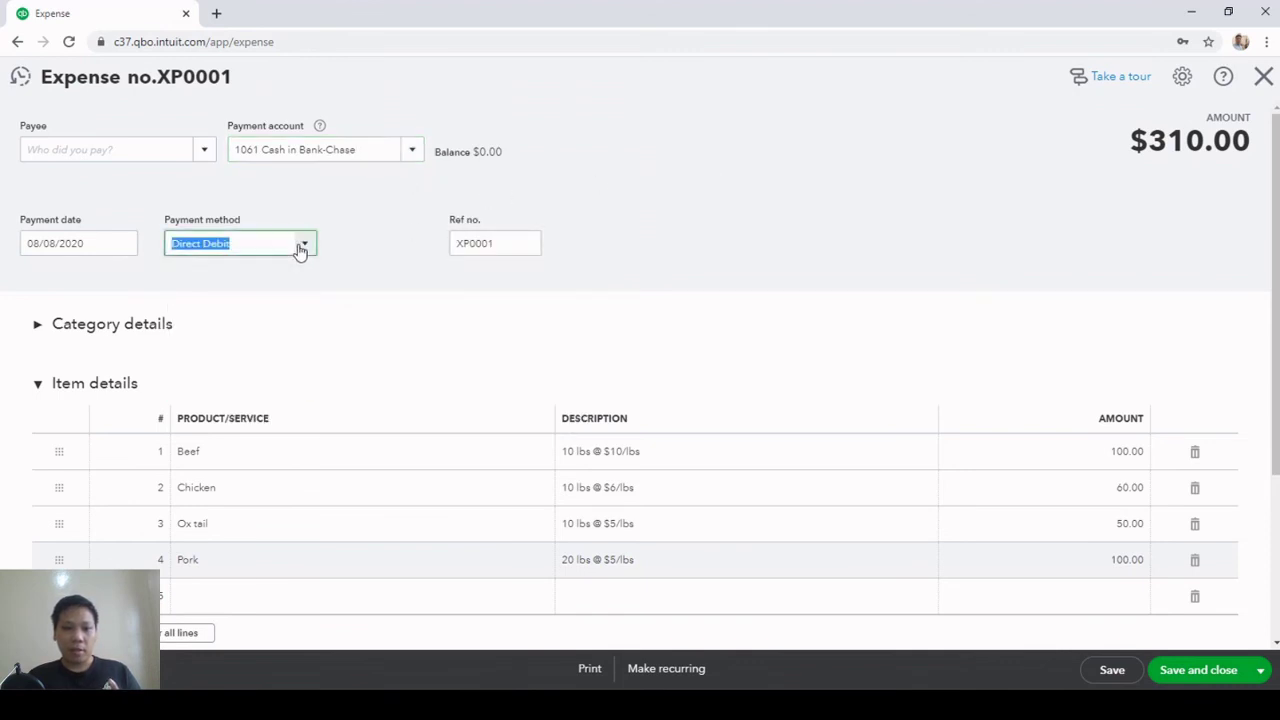
click(509, 246)
scroll(700, 294, down, 3)
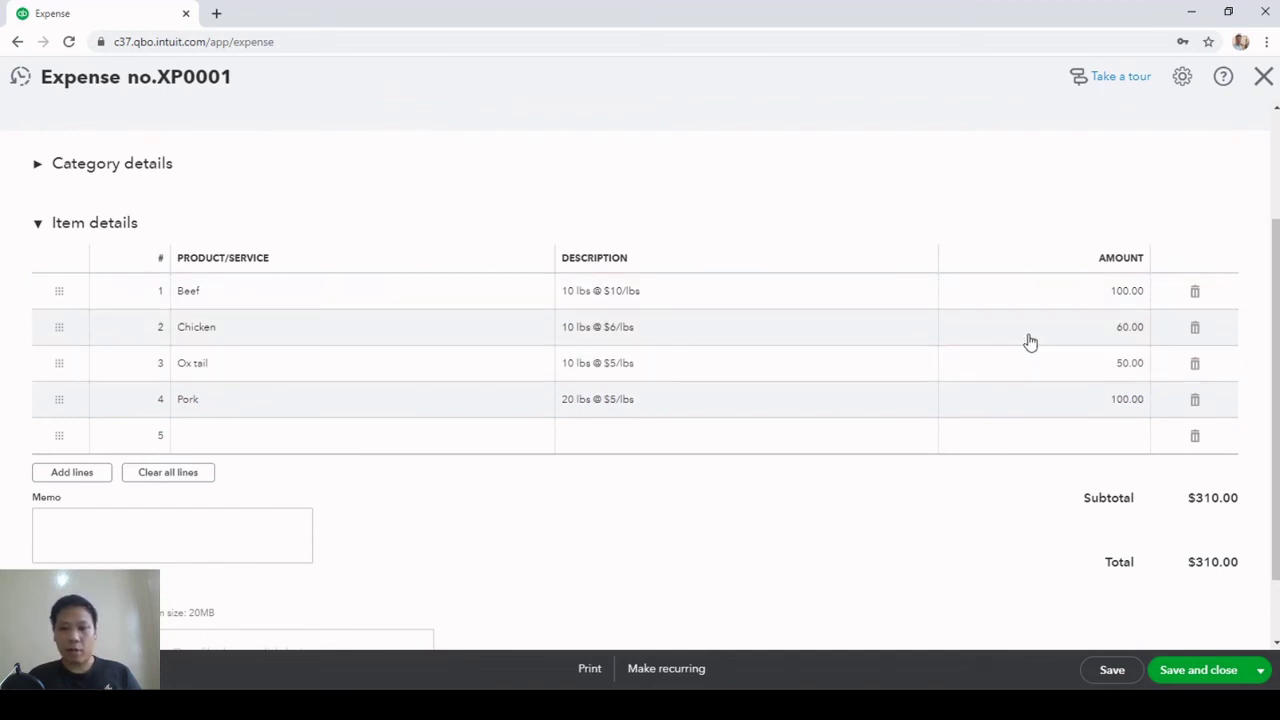
scroll(1029, 340, up, 3)
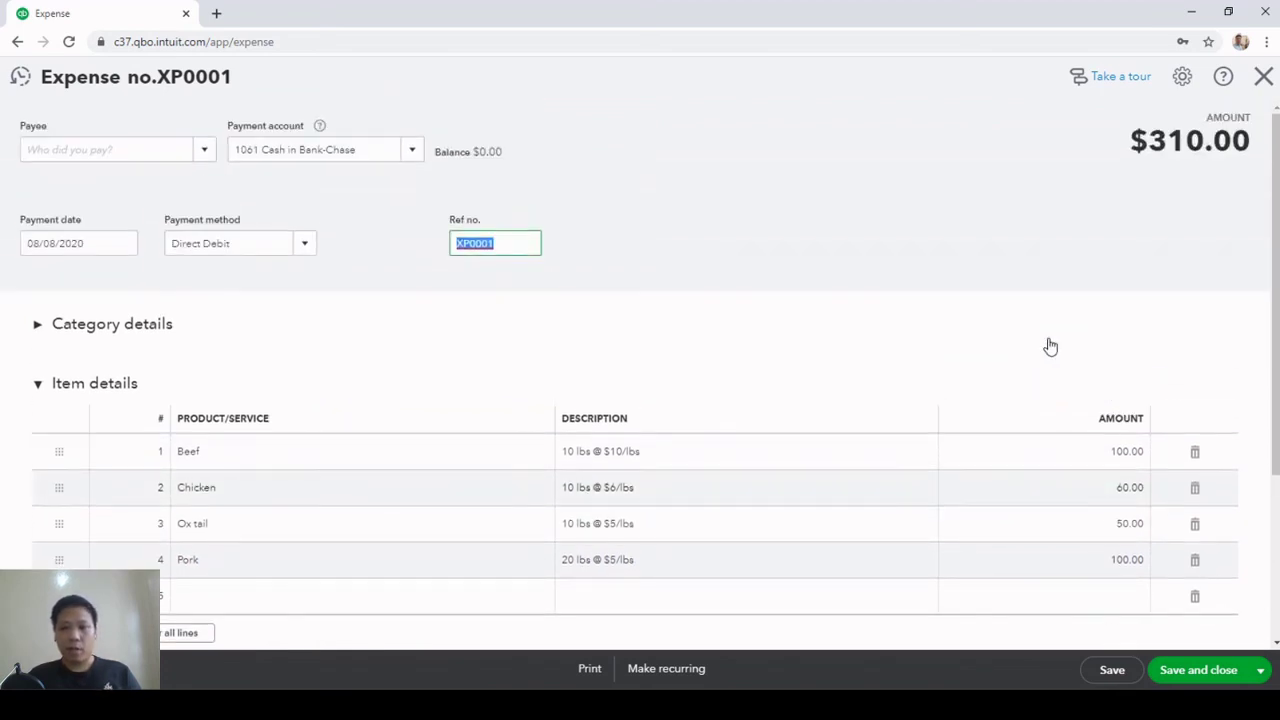
click(1262, 670)
click(1222, 644)
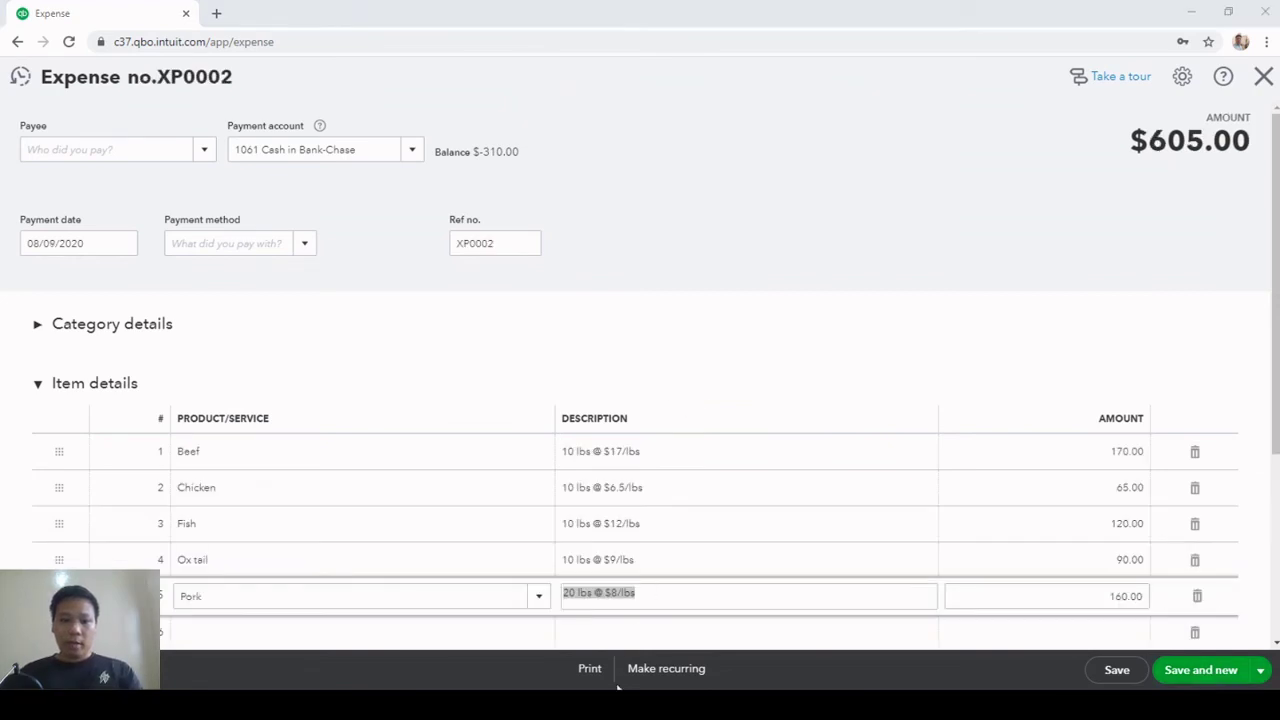
Save and close expense XP0002 with its Beef, Chicken, Fish, Ox tail and Pork lines
key(alt+Tab)
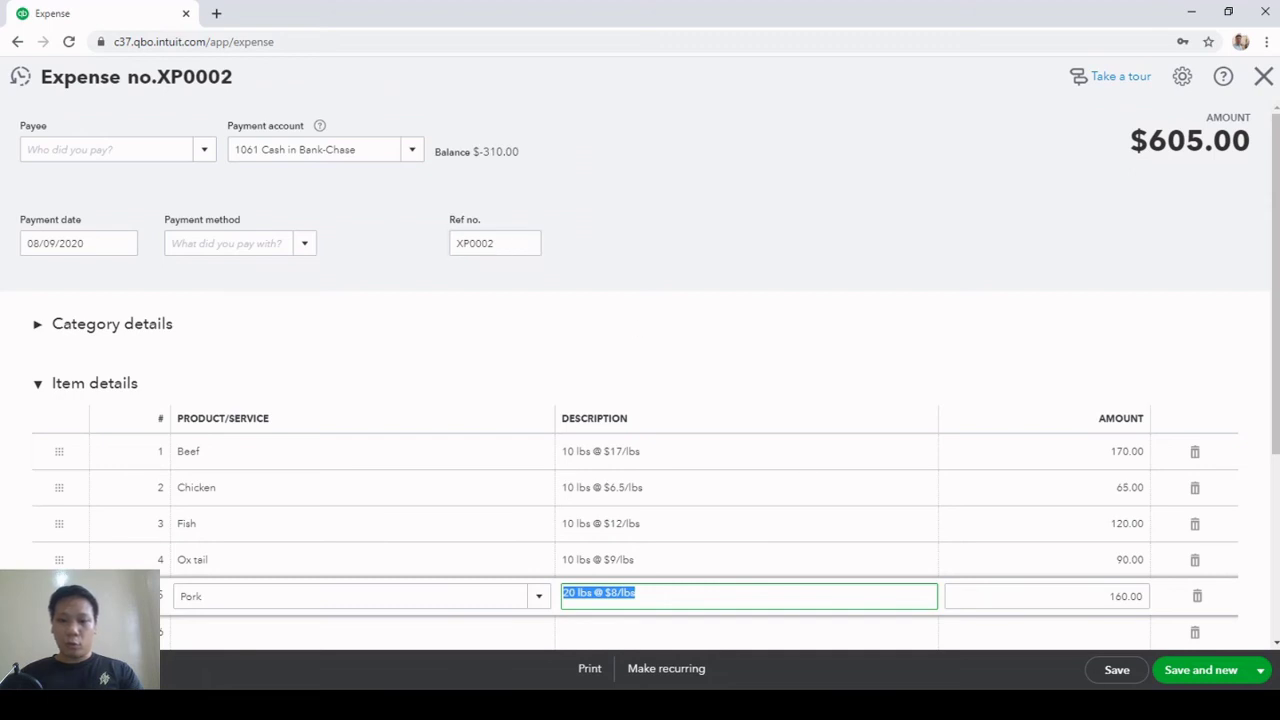
click(1262, 667)
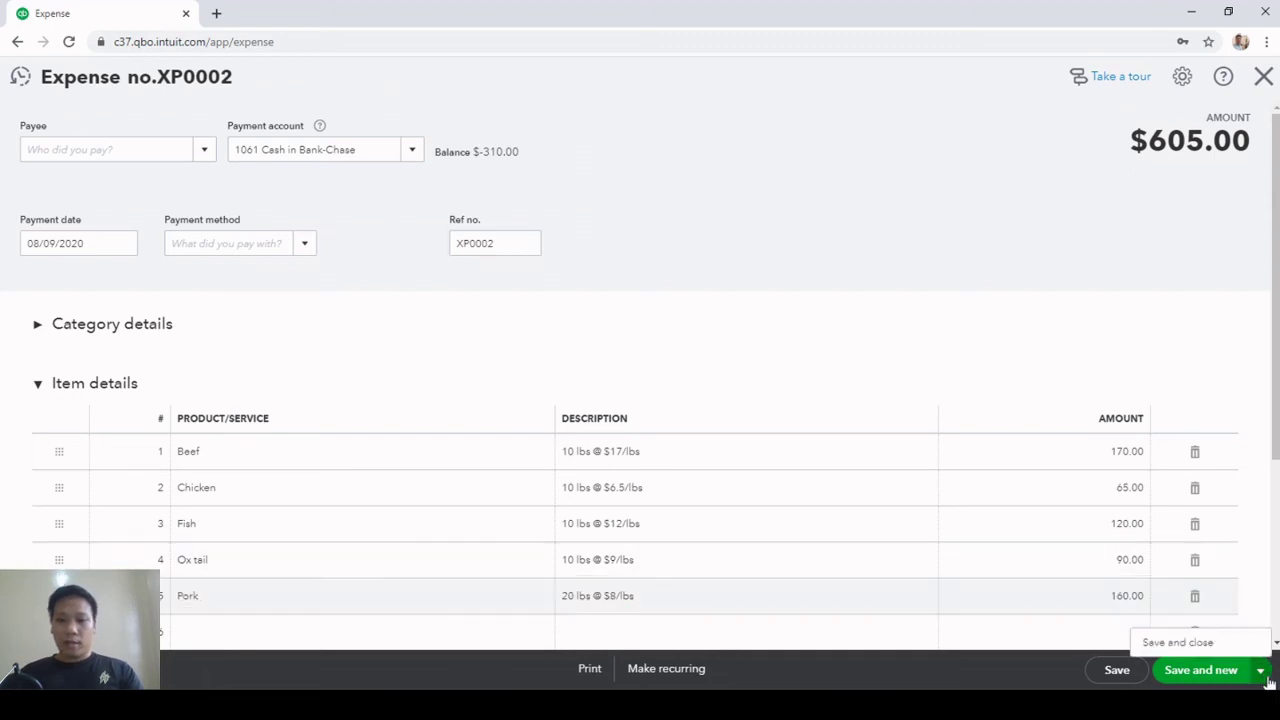
click(1178, 642)
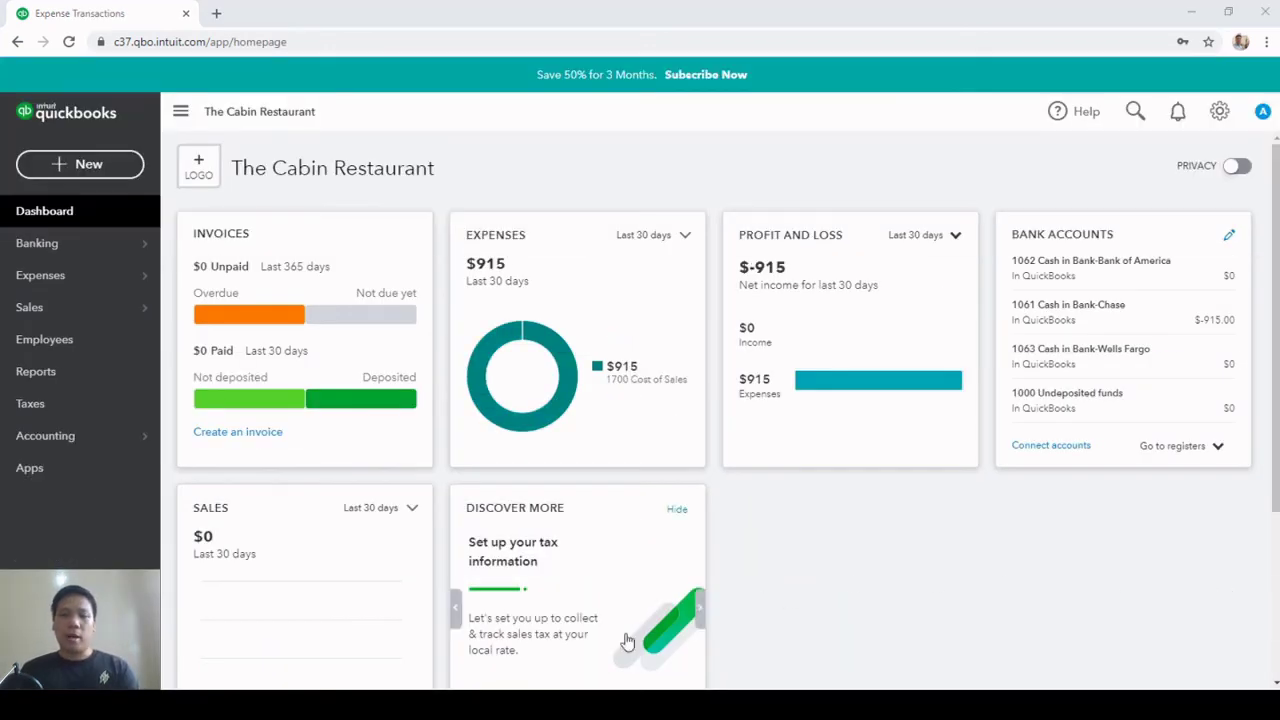
Create a new sales receipt and set its customer to Public
click(88, 168)
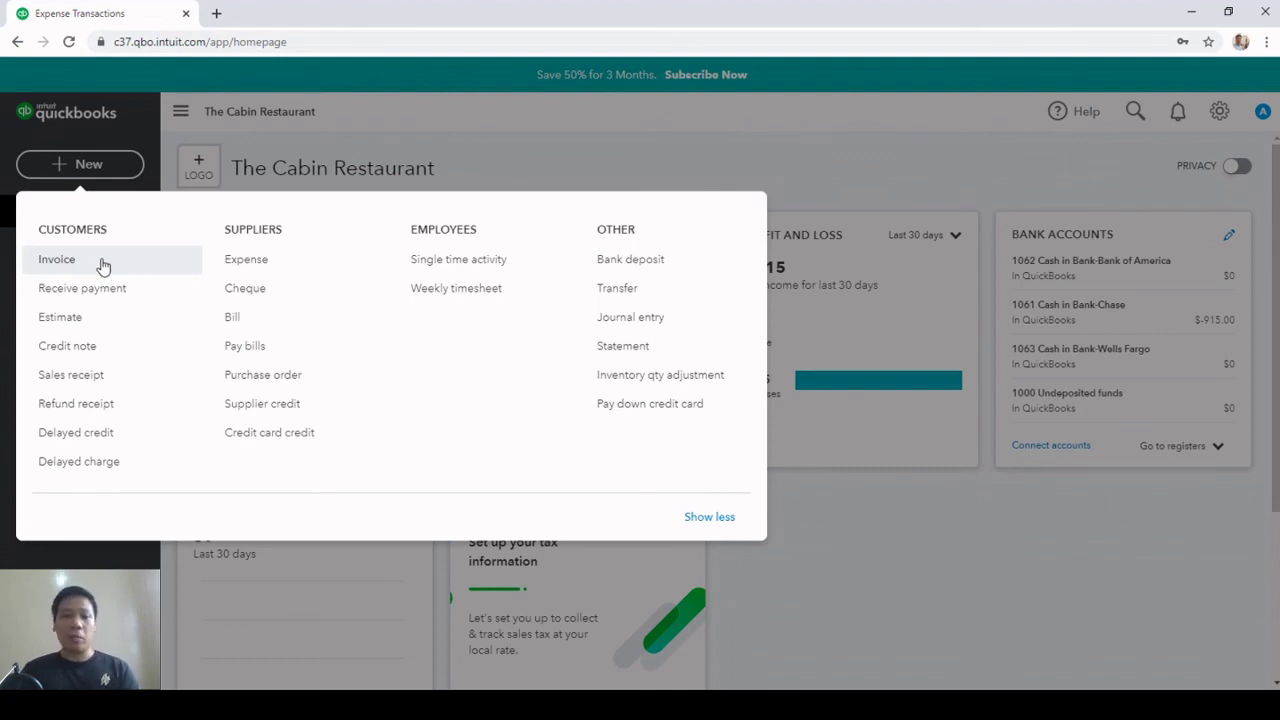
click(80, 388)
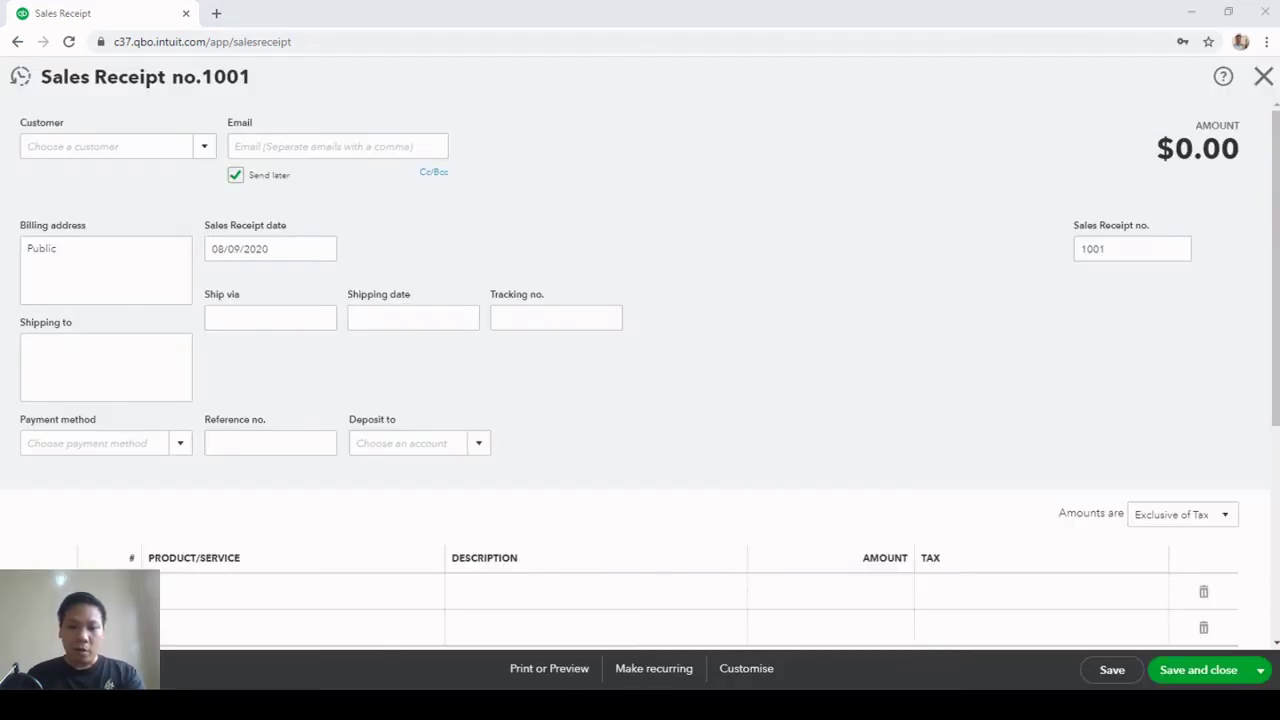
click(204, 148)
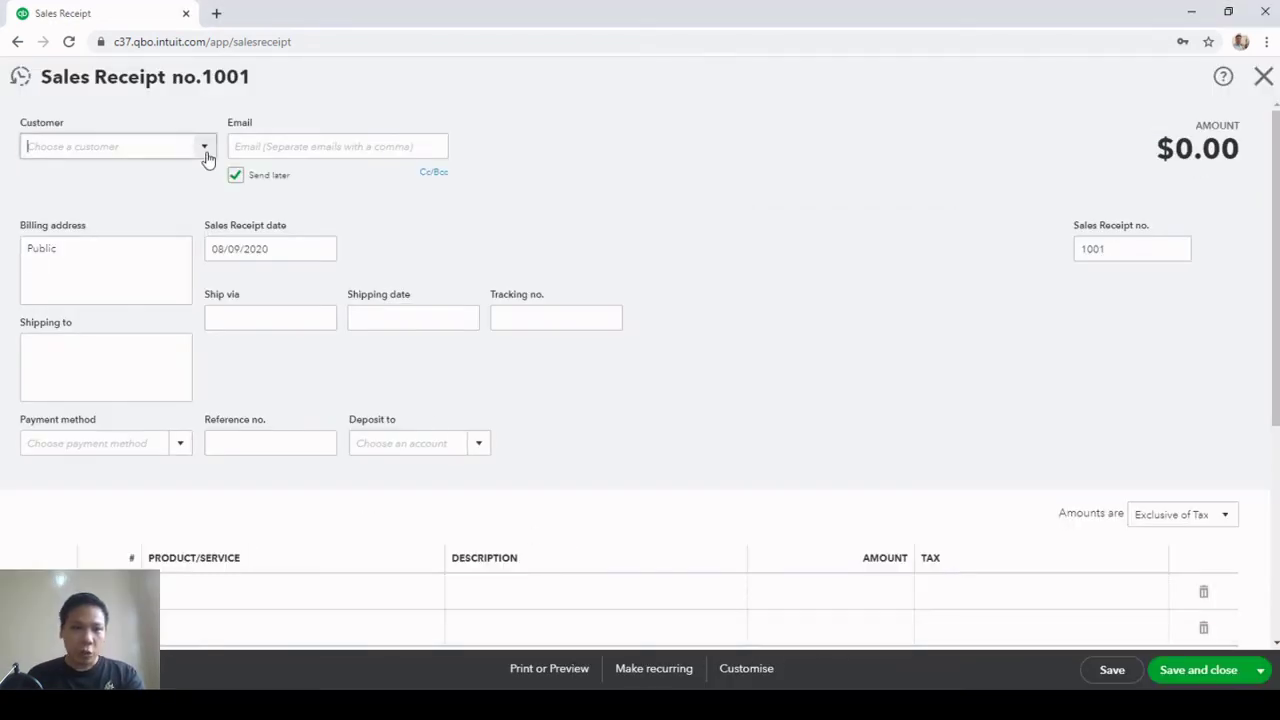
text(Public)
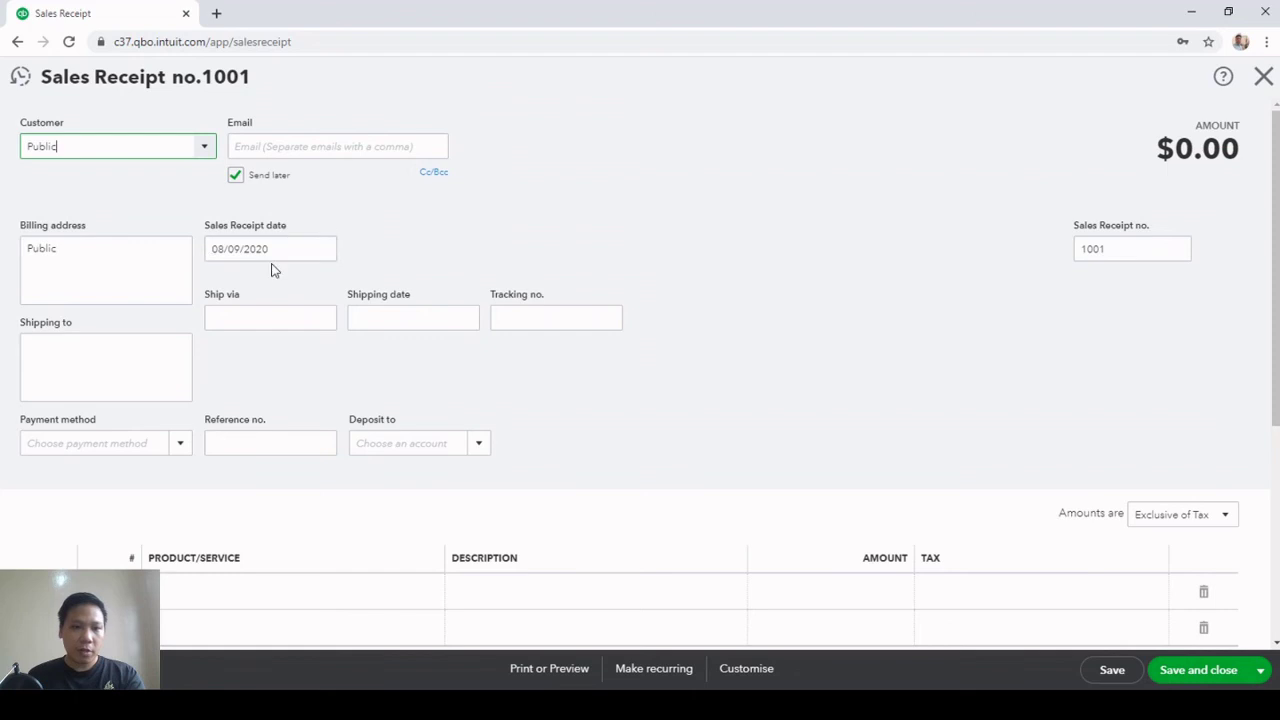
Set the sales receipt to deposit to the 1000 Undeposited funds account
scroll(437, 237, down, 3)
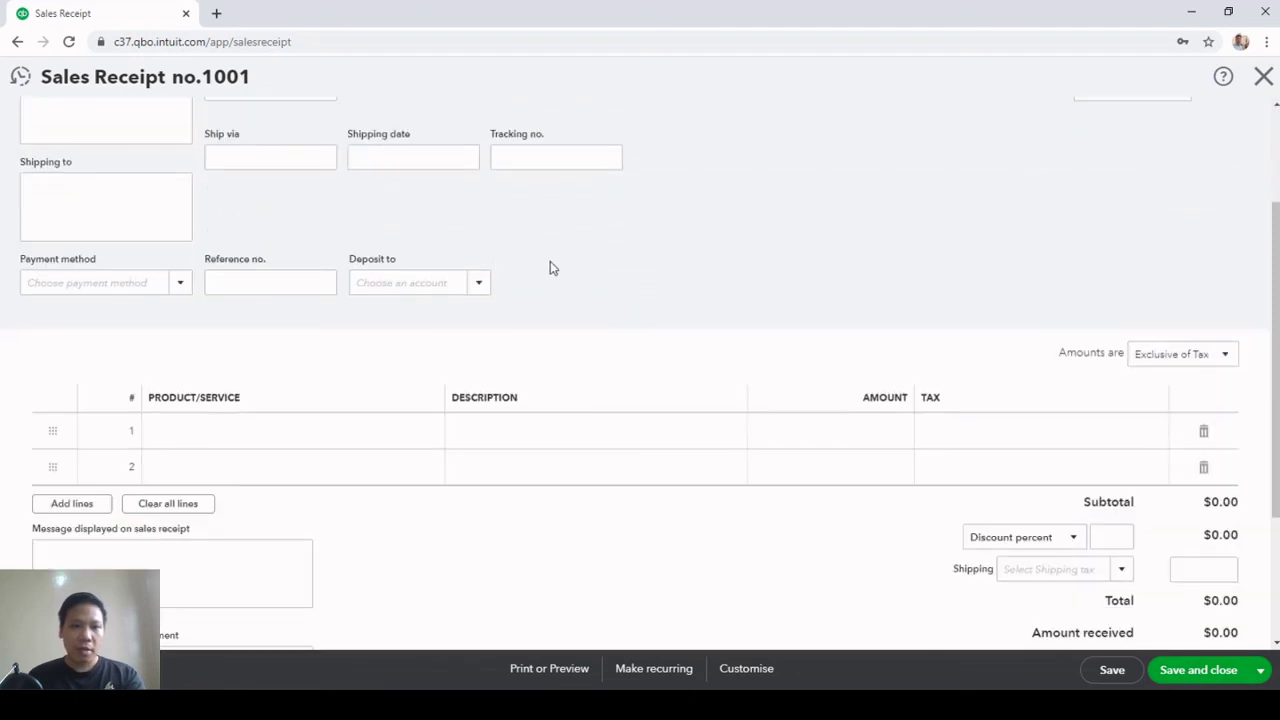
scroll(563, 290, up, 2)
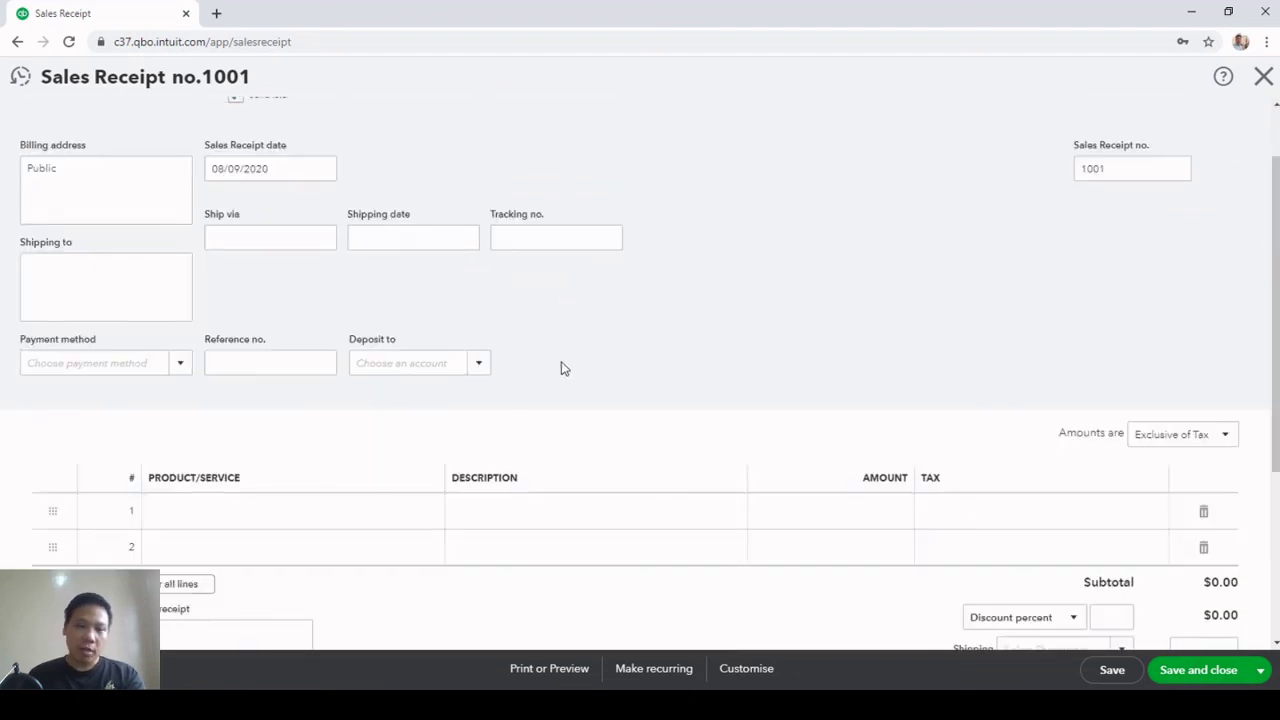
click(484, 372)
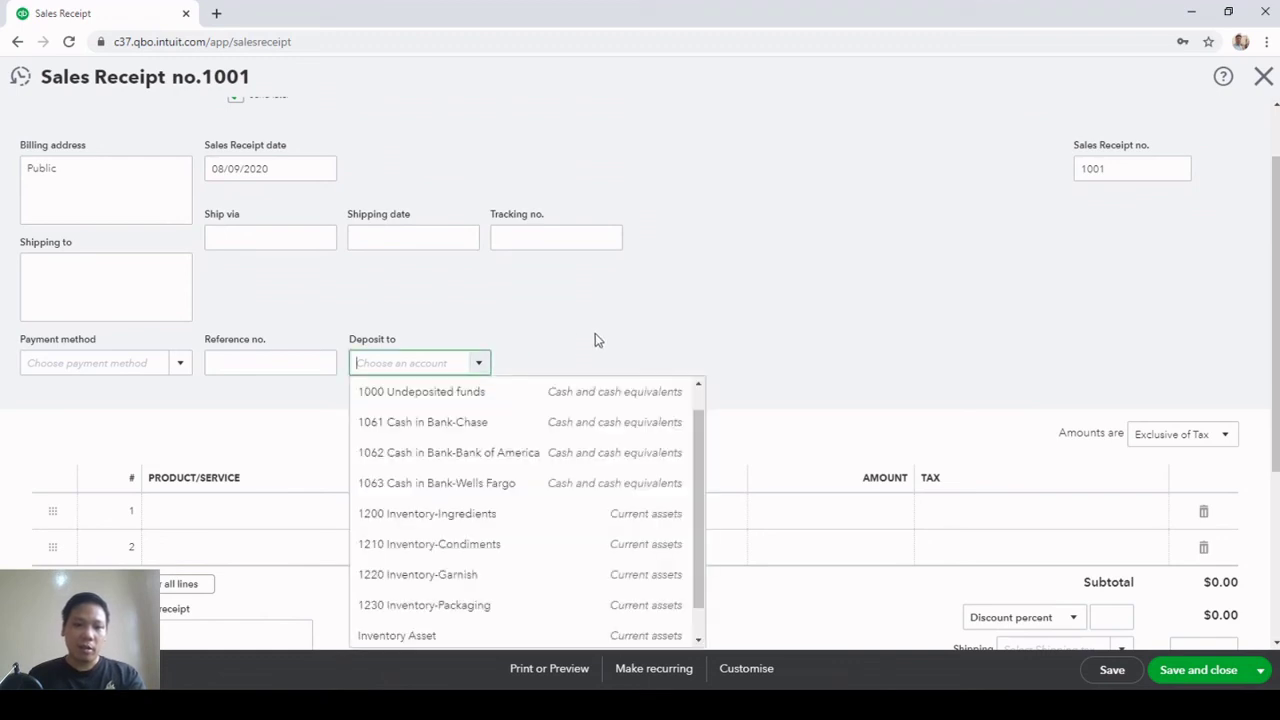
click(484, 400)
Add Dine-in Services and Take-out Services as the first two product/service lines of the sales receipt
scroll(500, 420, down, 1)
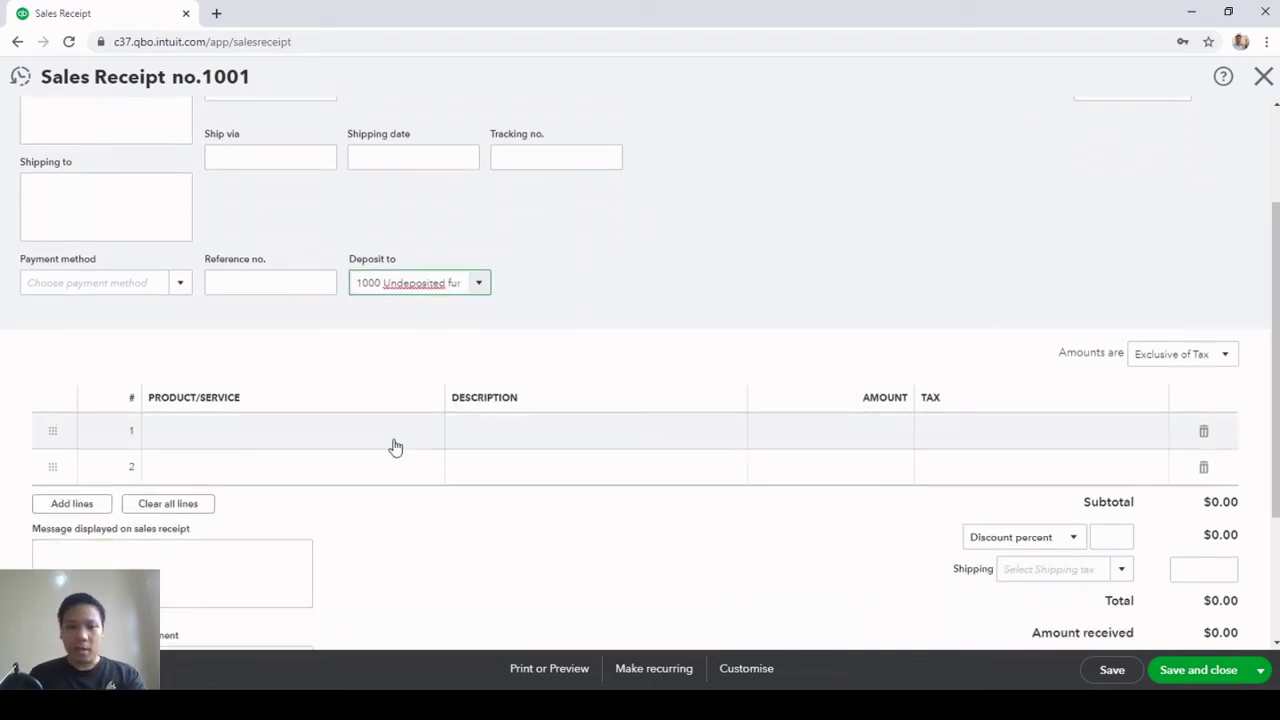
click(395, 447)
click(432, 436)
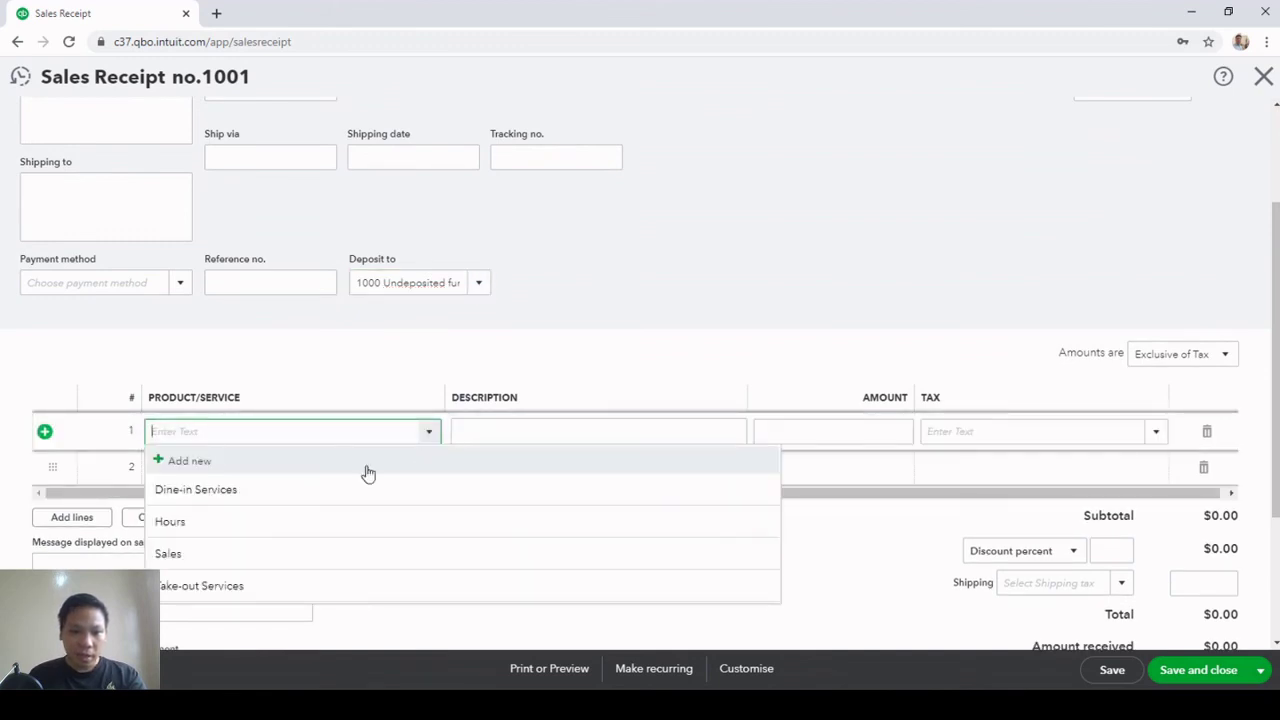
click(266, 491)
click(340, 469)
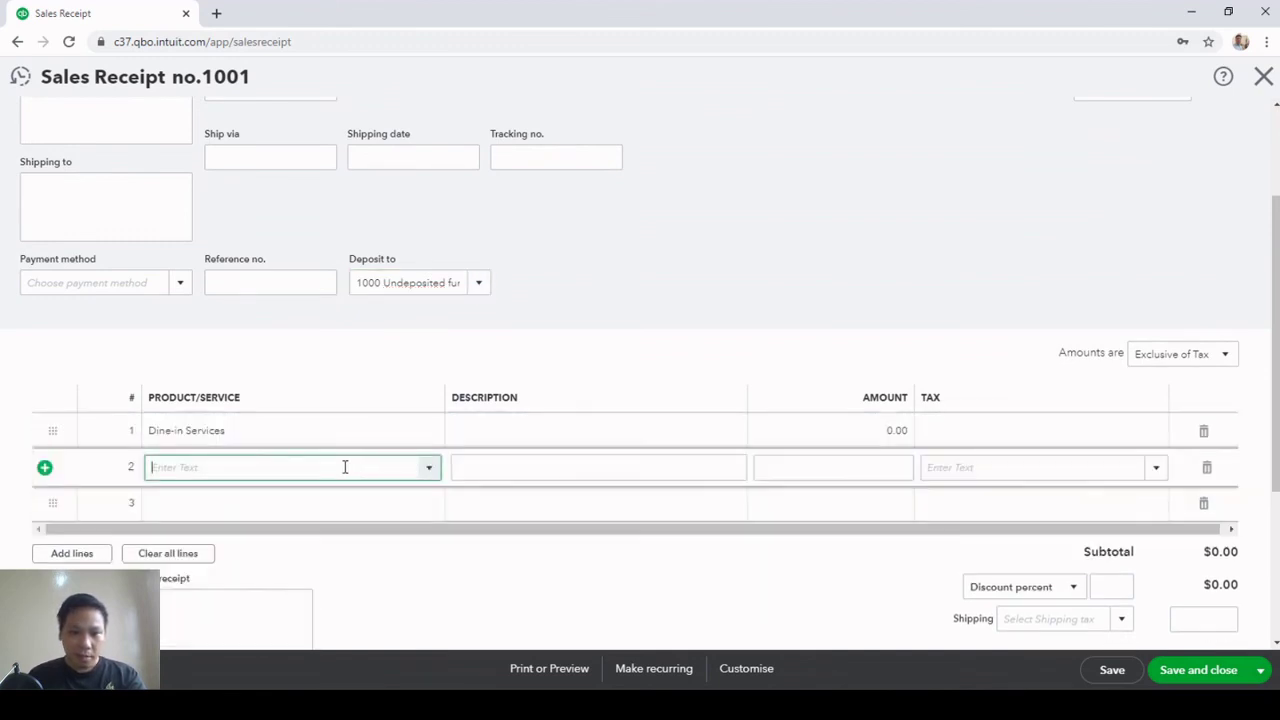
click(428, 467)
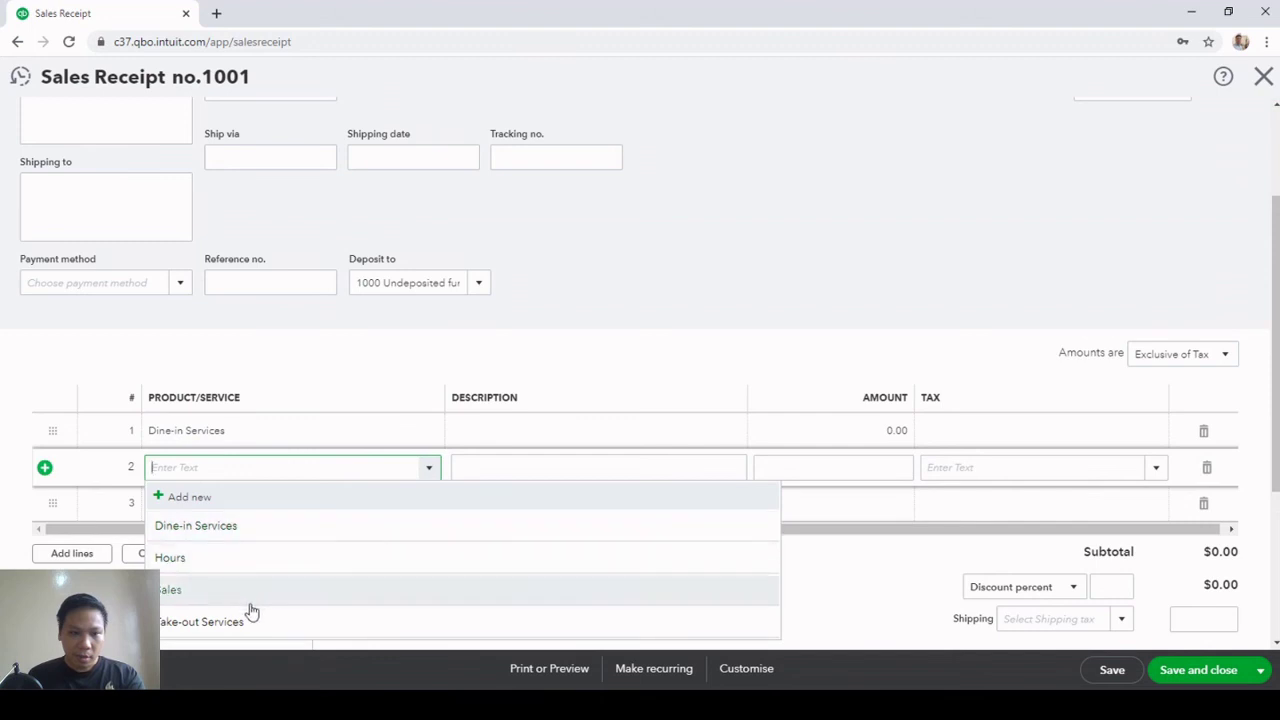
click(249, 625)
Enter amounts of 1200 for Dine-in Services and 800 for Take-out Services, and set amounts as Inclusive of Tax
scroll(1262, 595, down, 2)
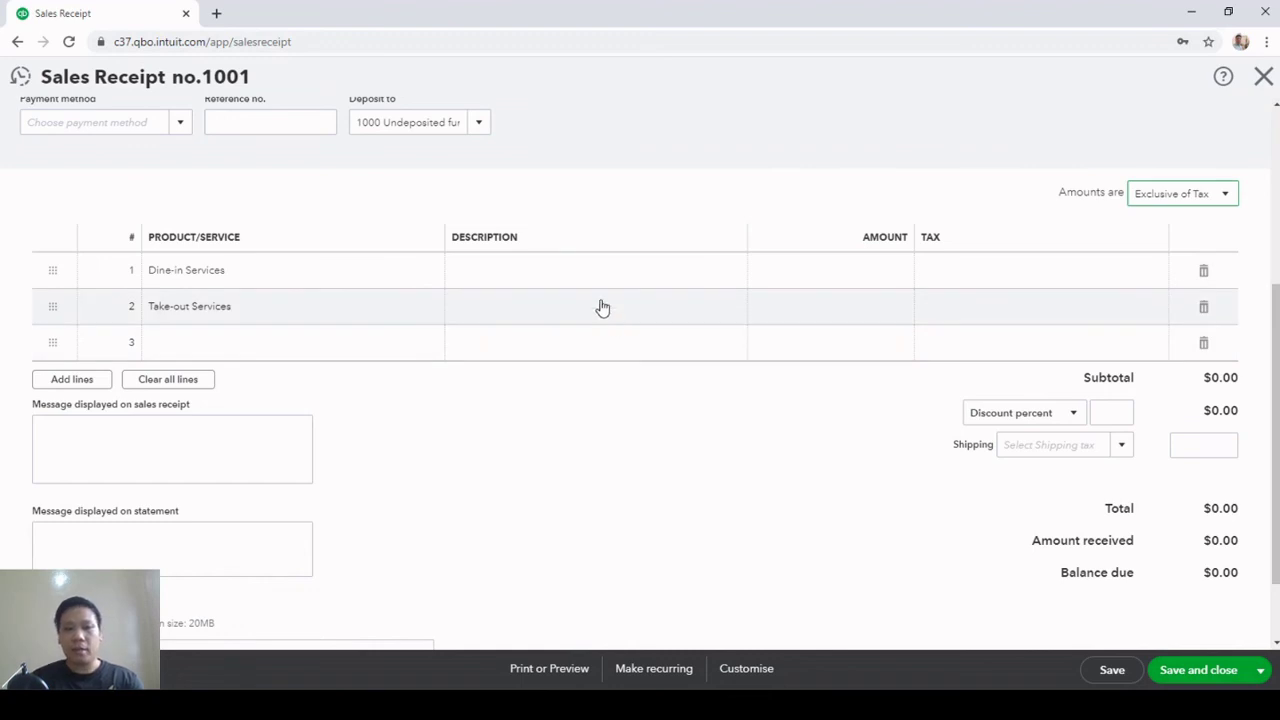
click(870, 267)
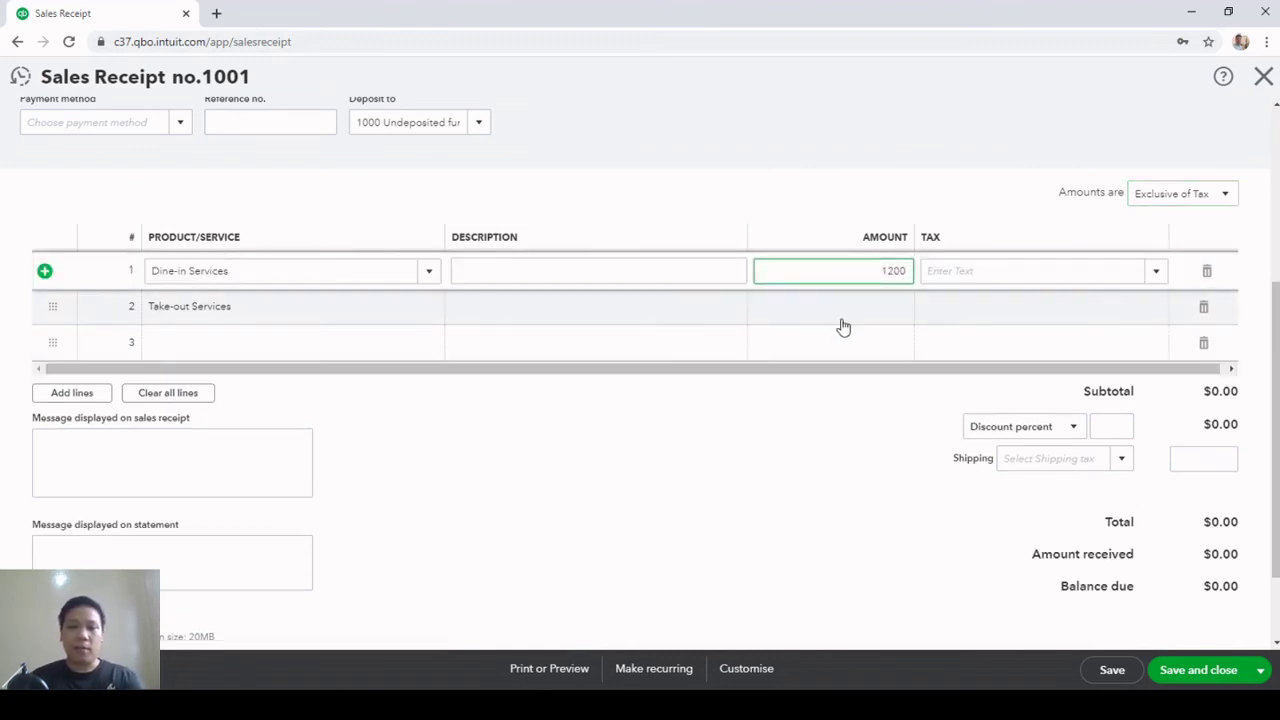
click(855, 310)
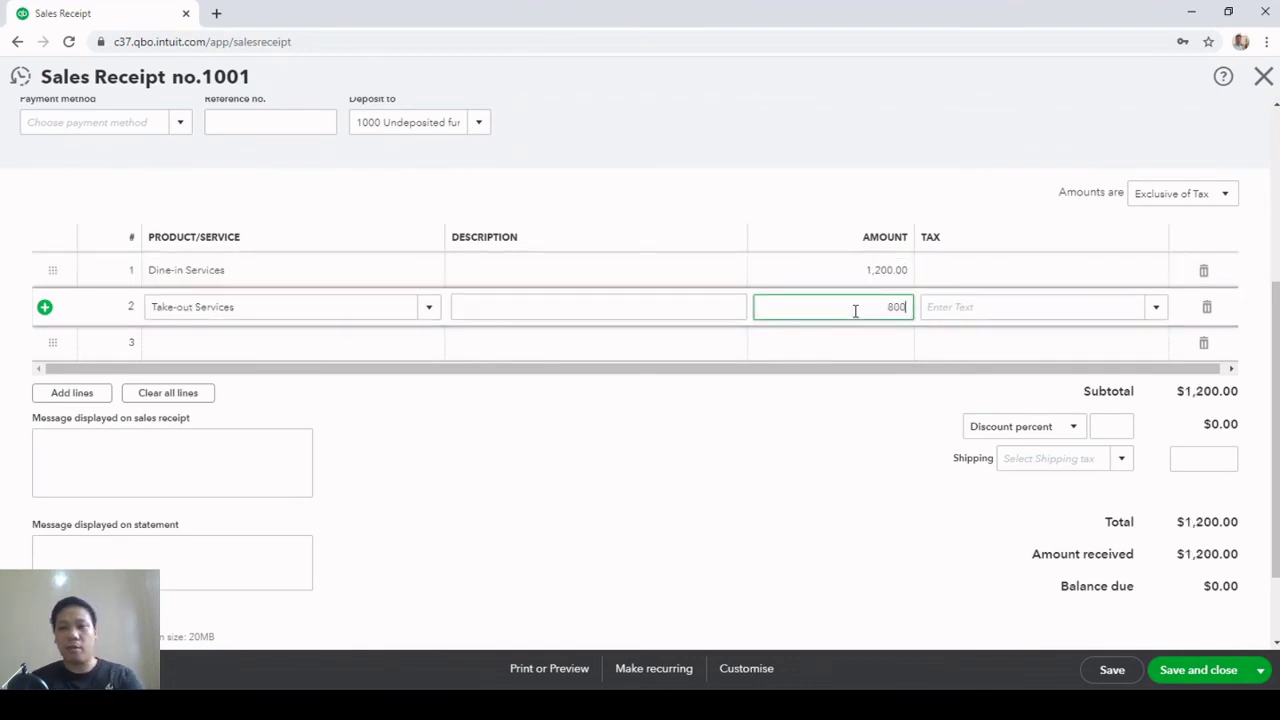
click(1228, 200)
click(1183, 248)
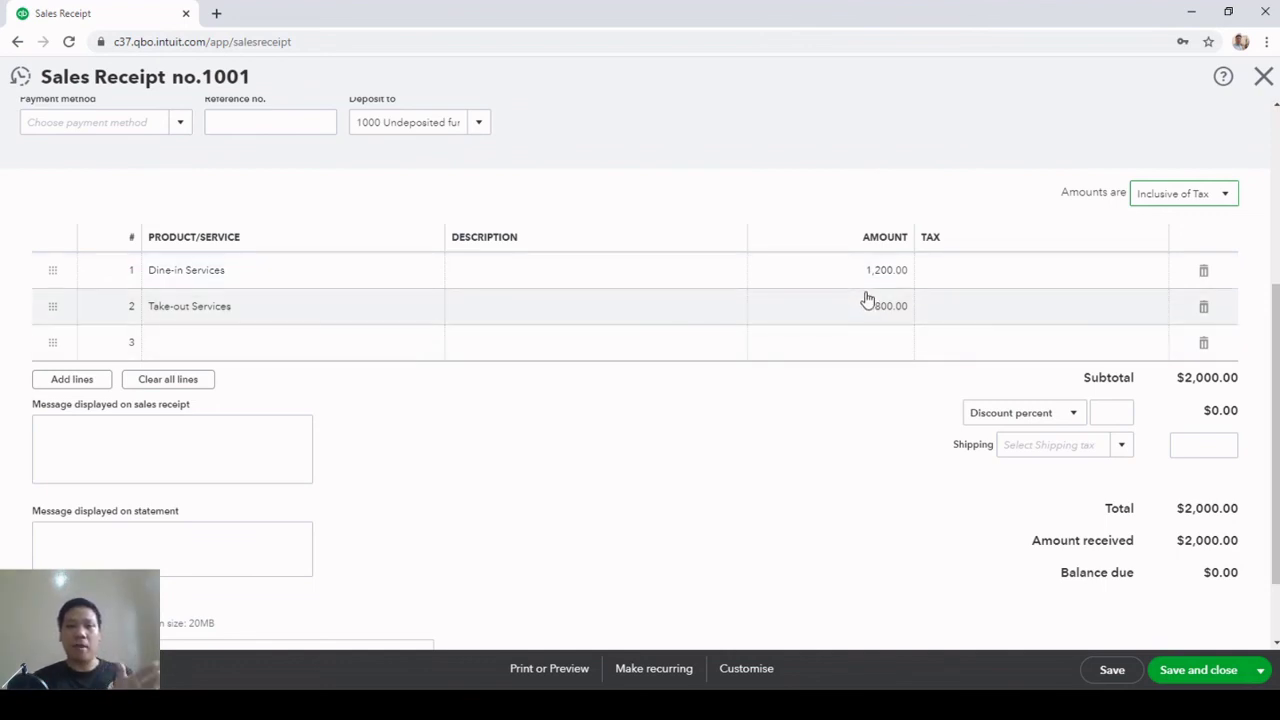
Apply Sales Tax (6%) to the Dine-in and Take-out lines, and save and close the sales receipt
click(1005, 273)
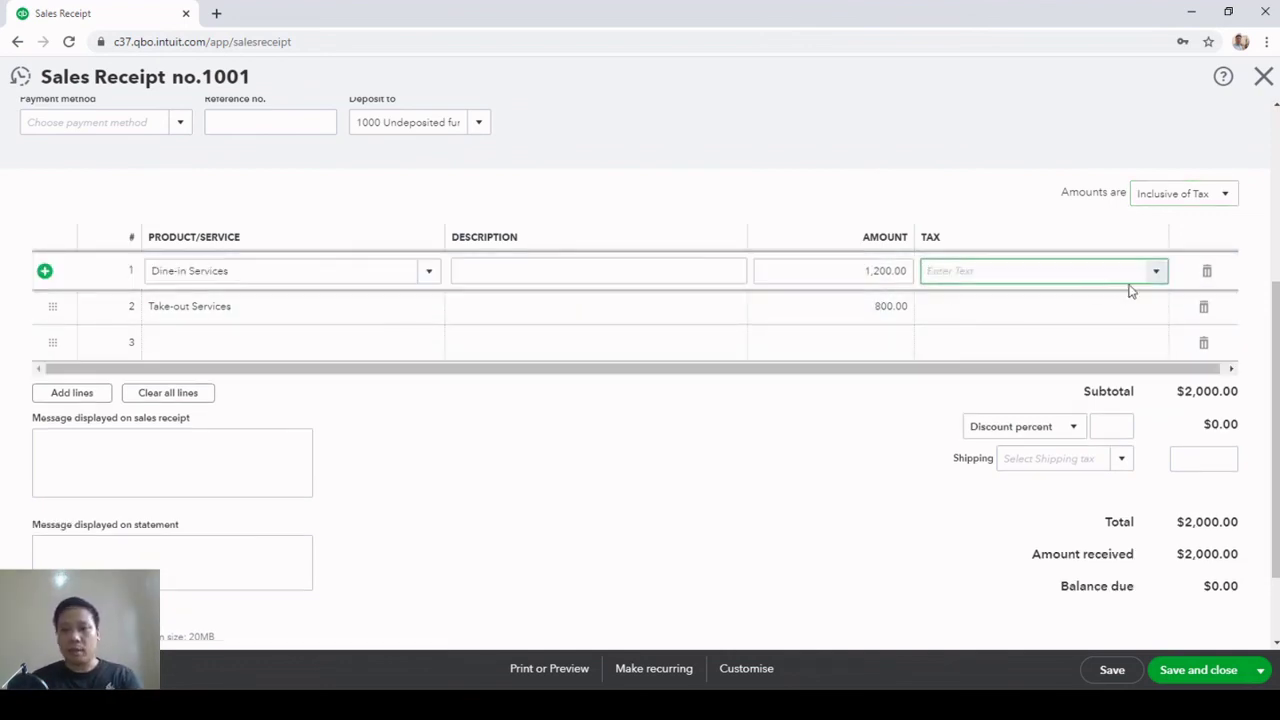
click(1157, 275)
click(1006, 303)
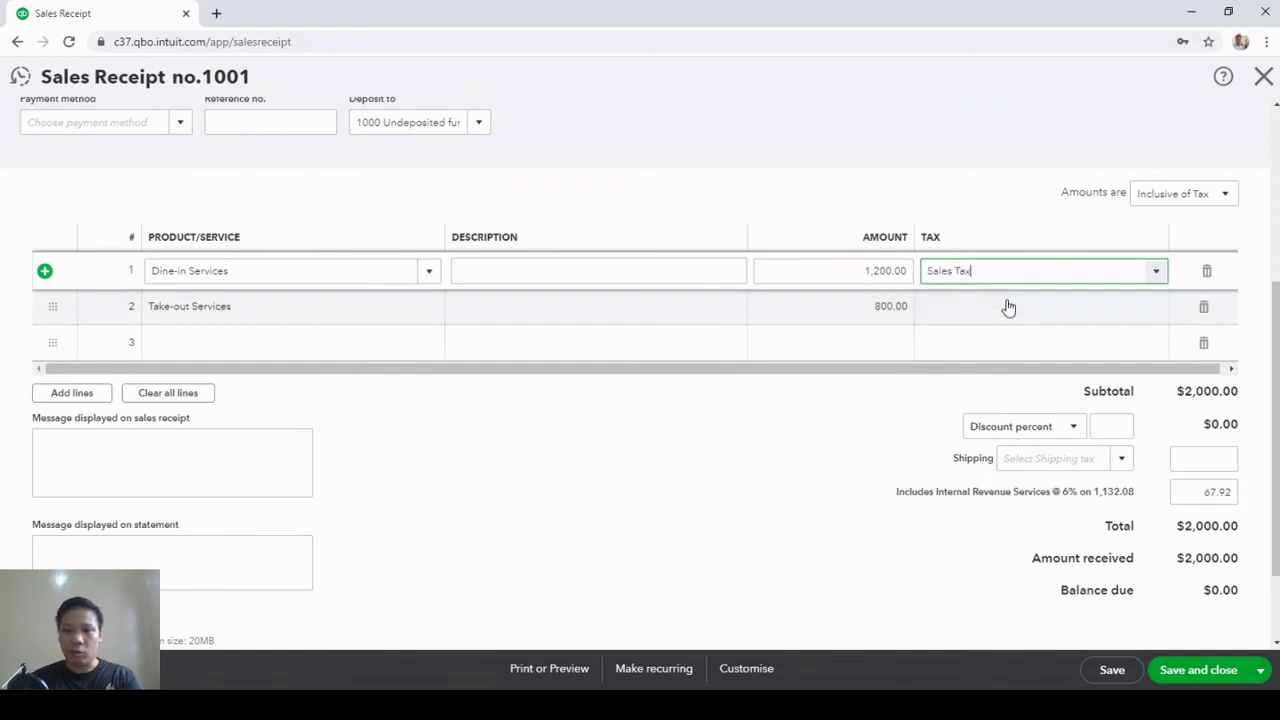
click(1030, 314)
click(1157, 309)
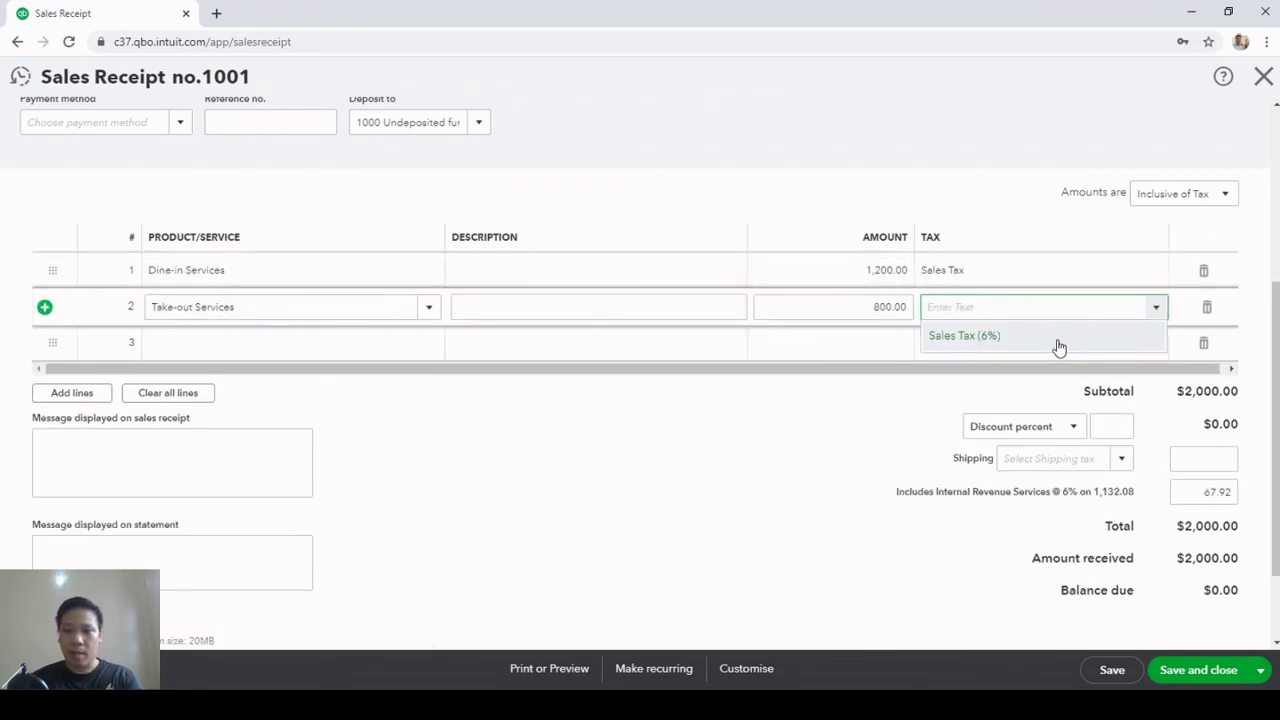
click(1057, 340)
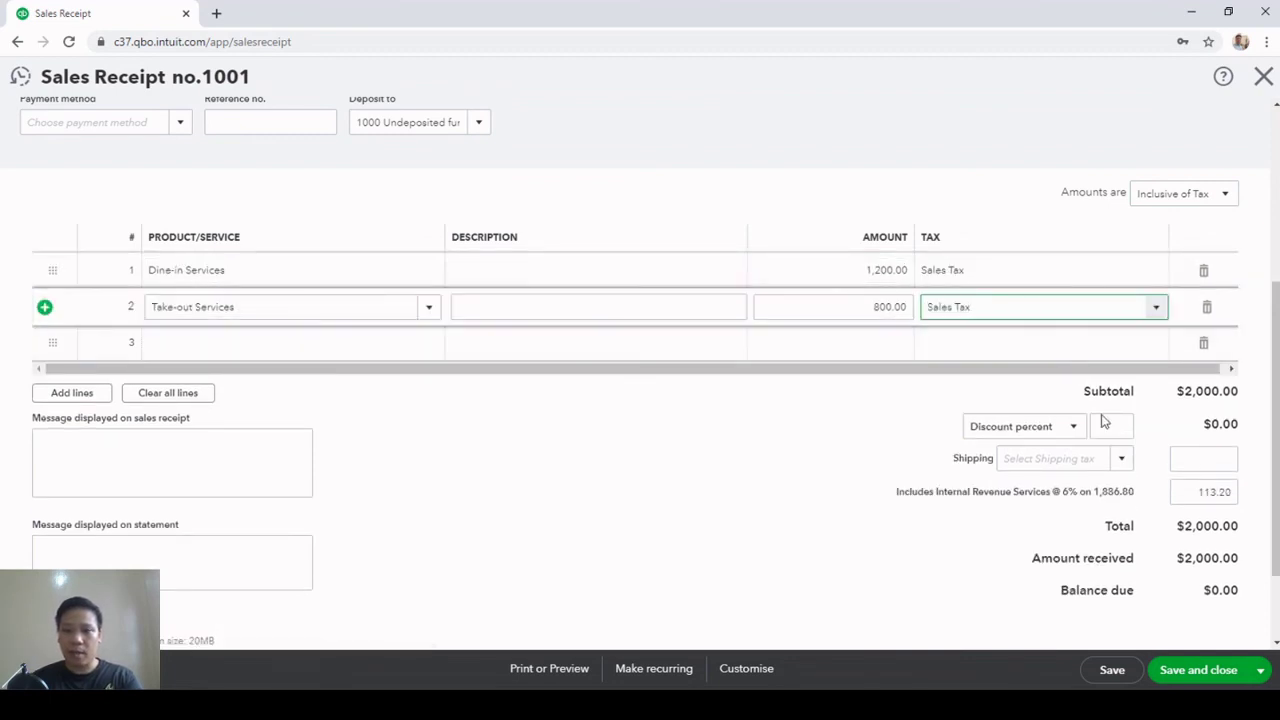
click(1192, 670)
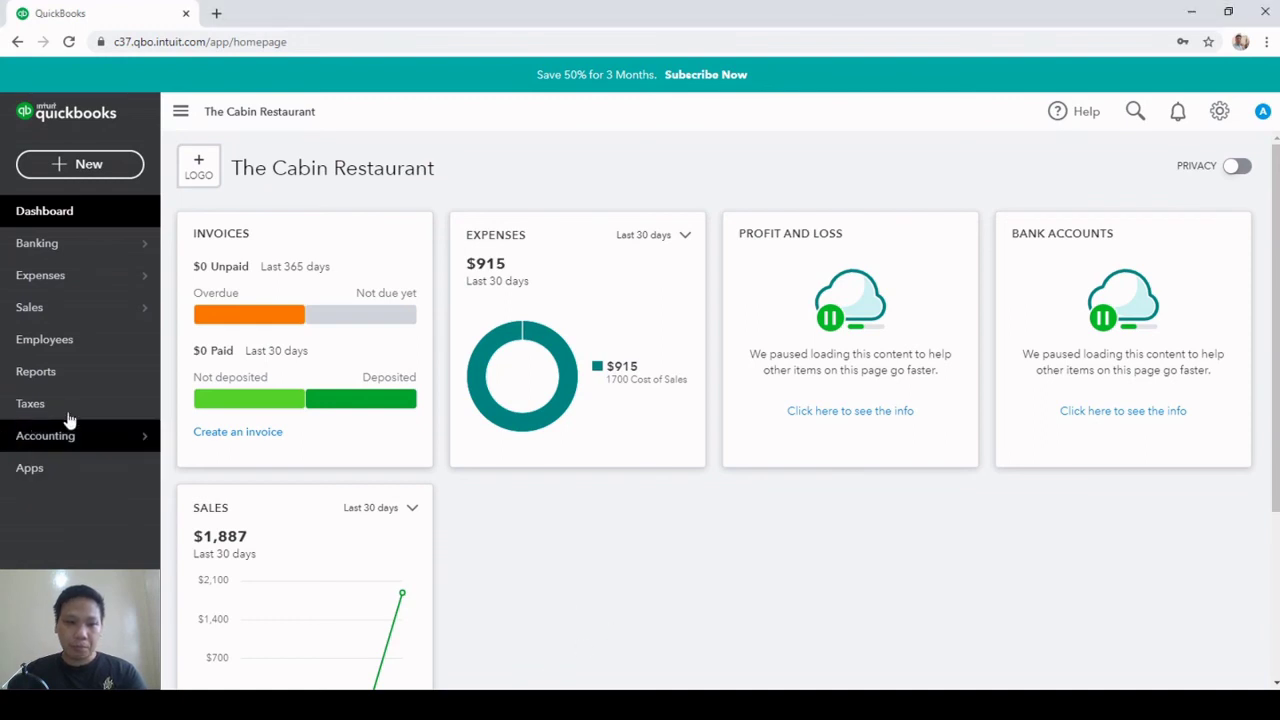
Review the standard Balance Sheet report and the Profit and Loss report for the restaurant
click(92, 380)
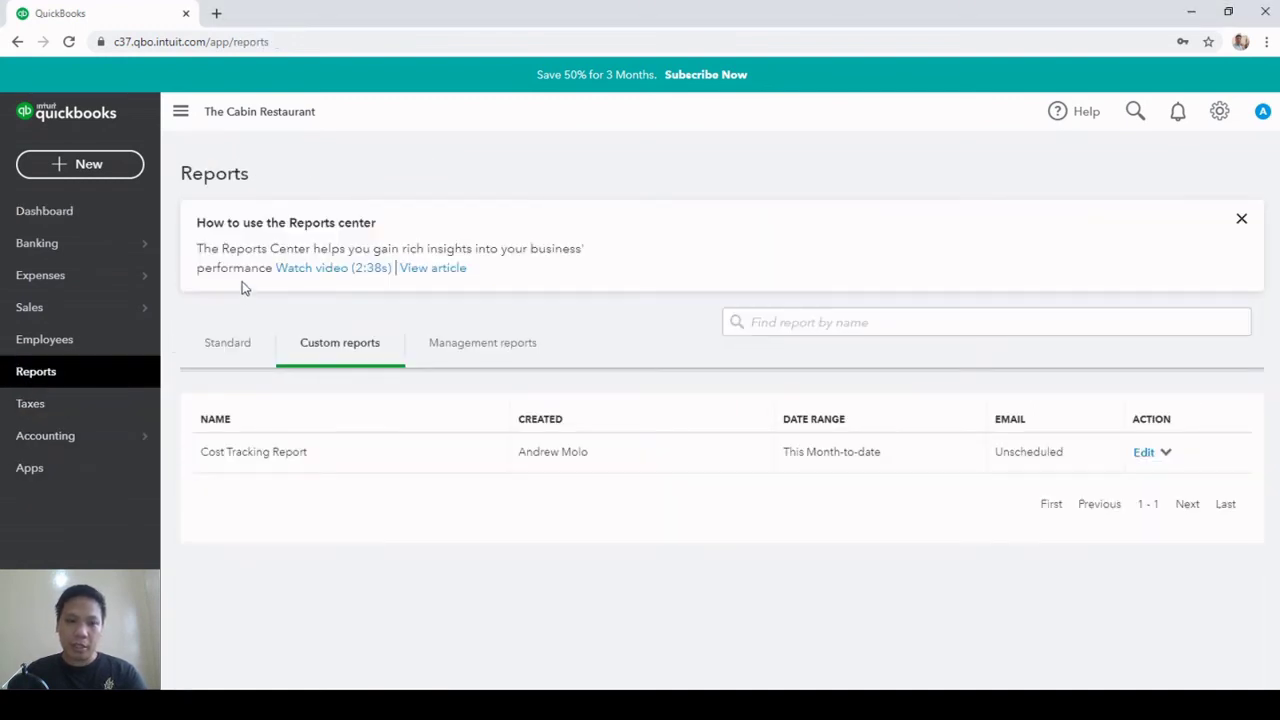
click(232, 352)
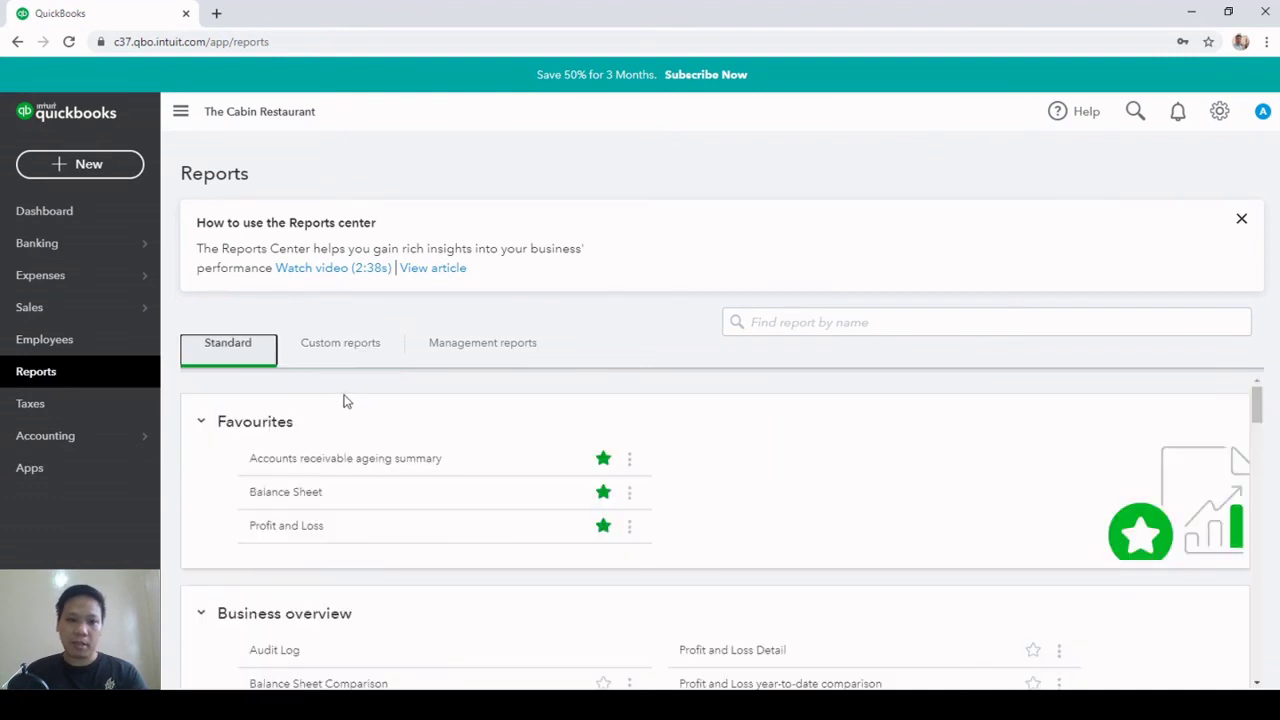
scroll(380, 405, down, 1)
click(289, 417)
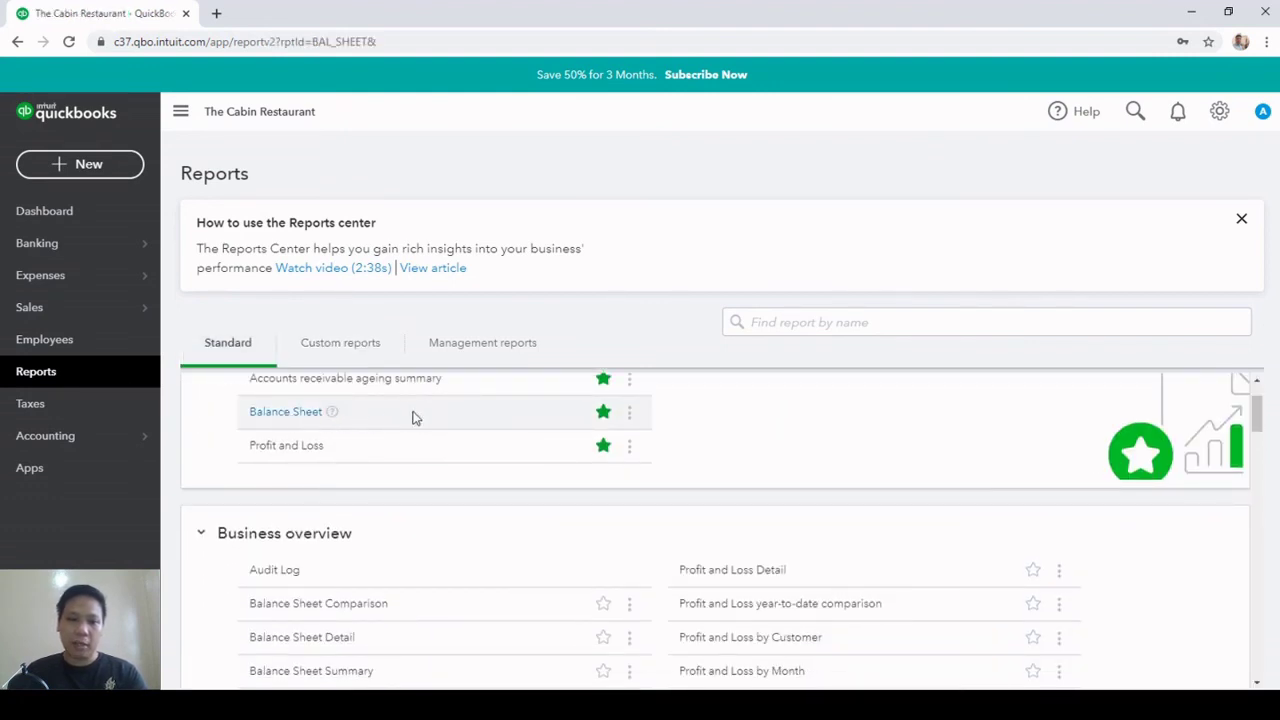
scroll(674, 413, down, 1)
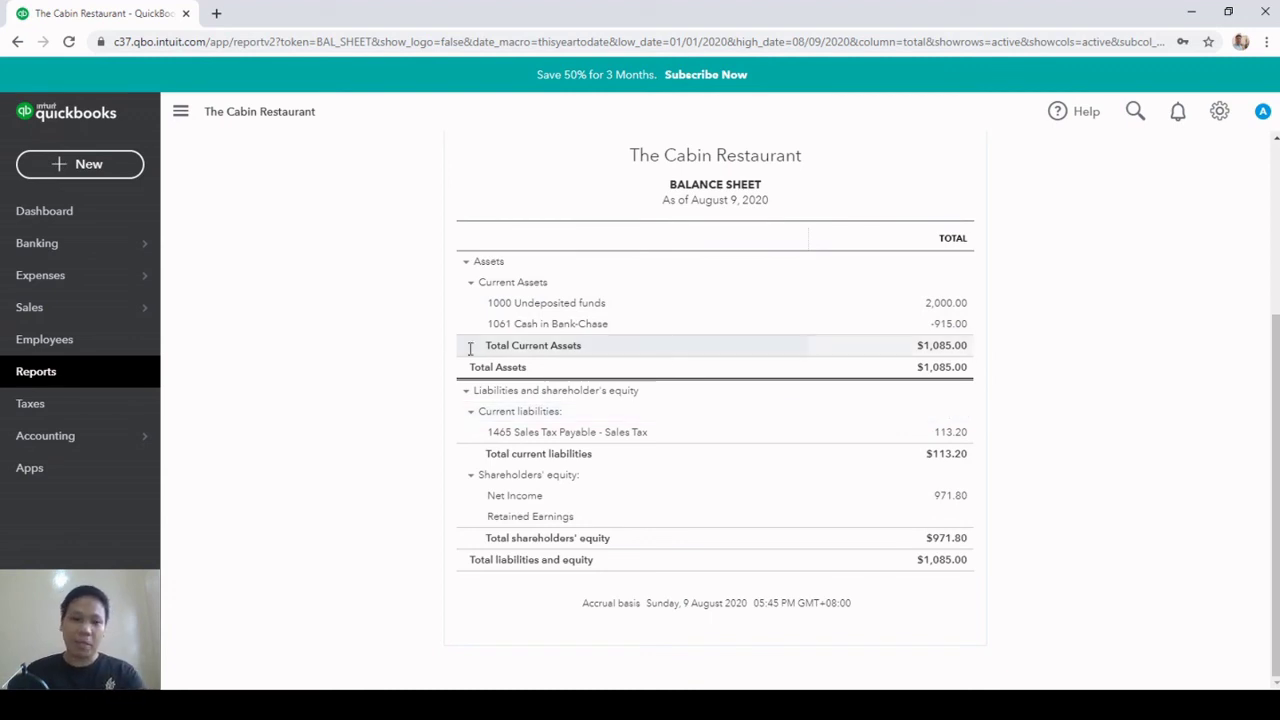
click(112, 380)
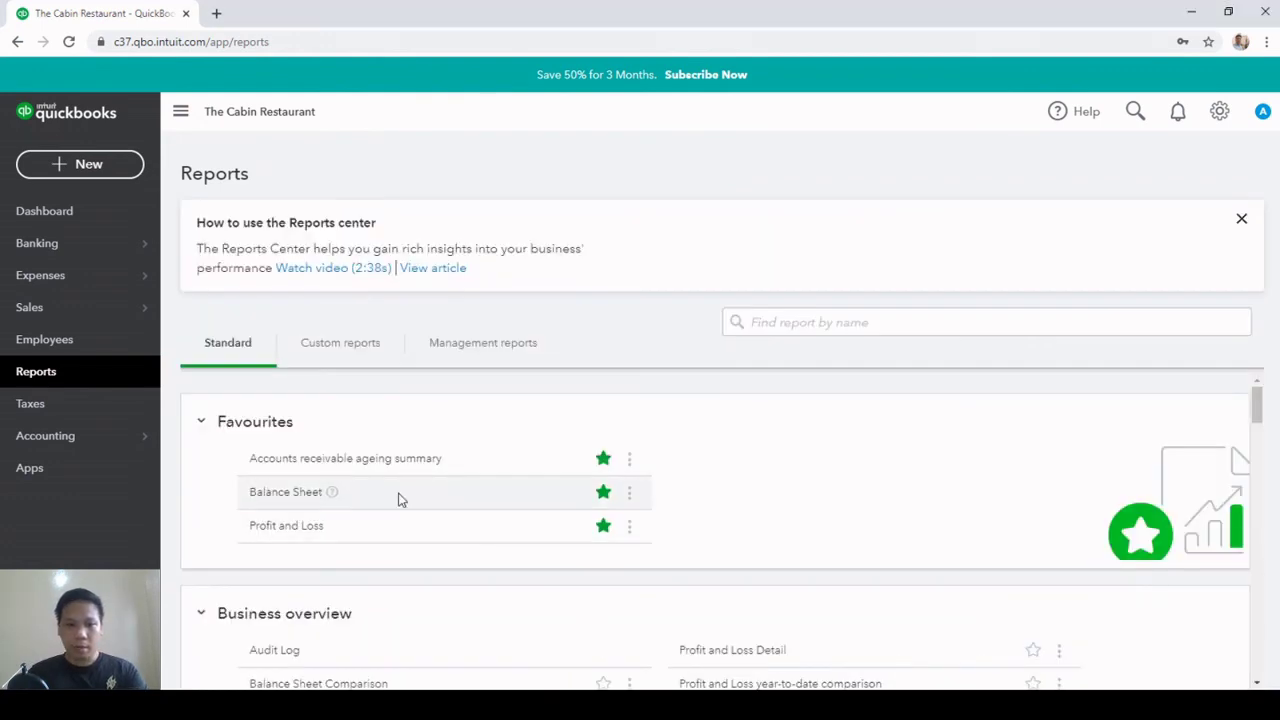
click(286, 527)
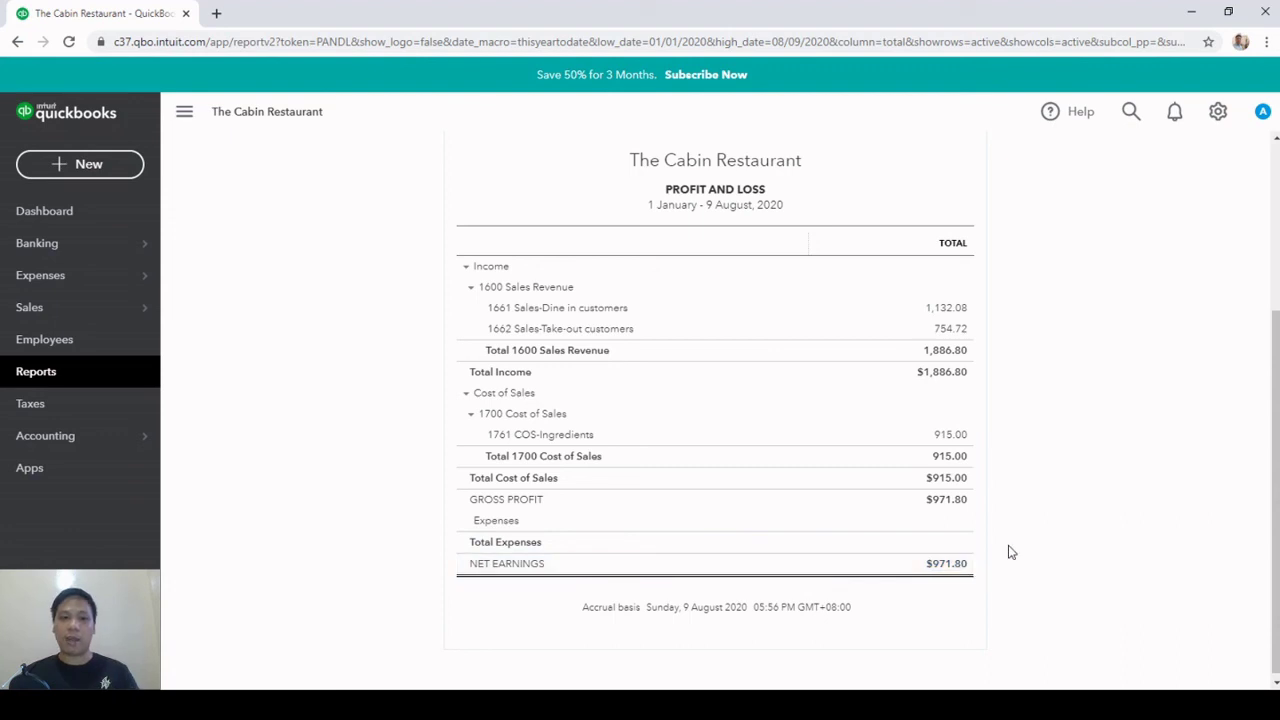
Open the custom Cost Tracking Report and switch to its exported workbook in Excel
click(93, 378)
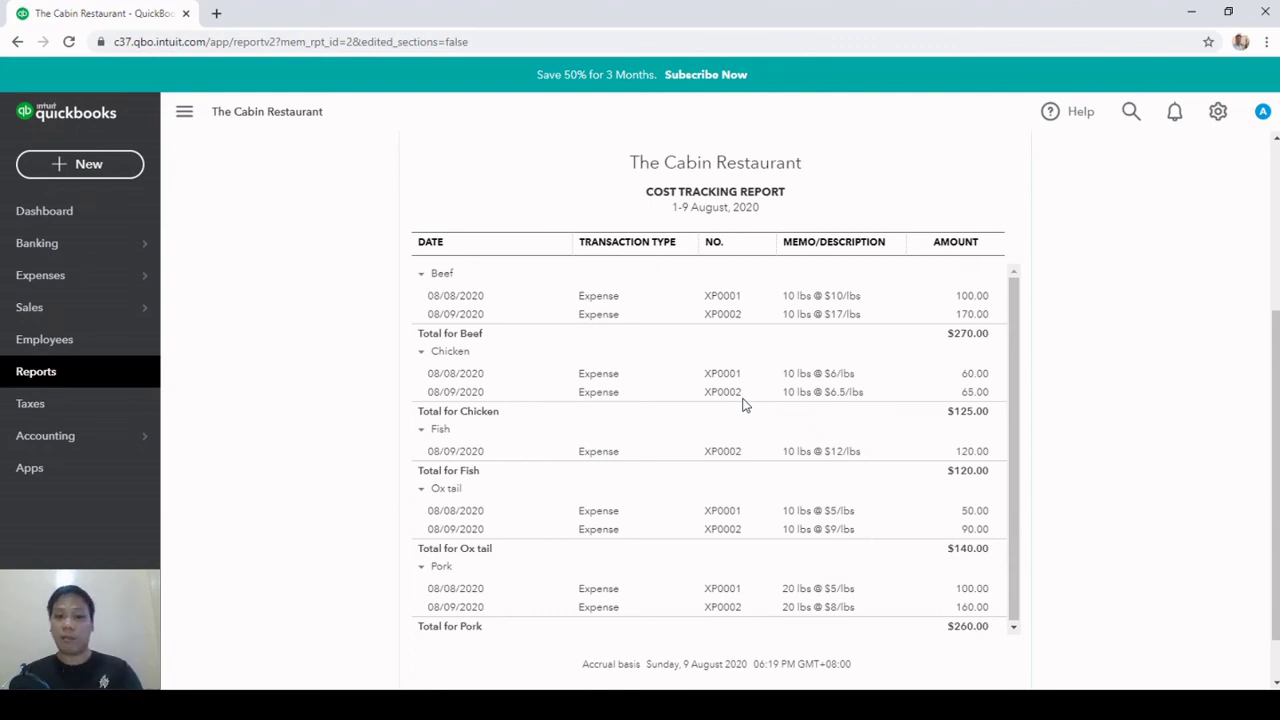
scroll(743, 404, up, 2)
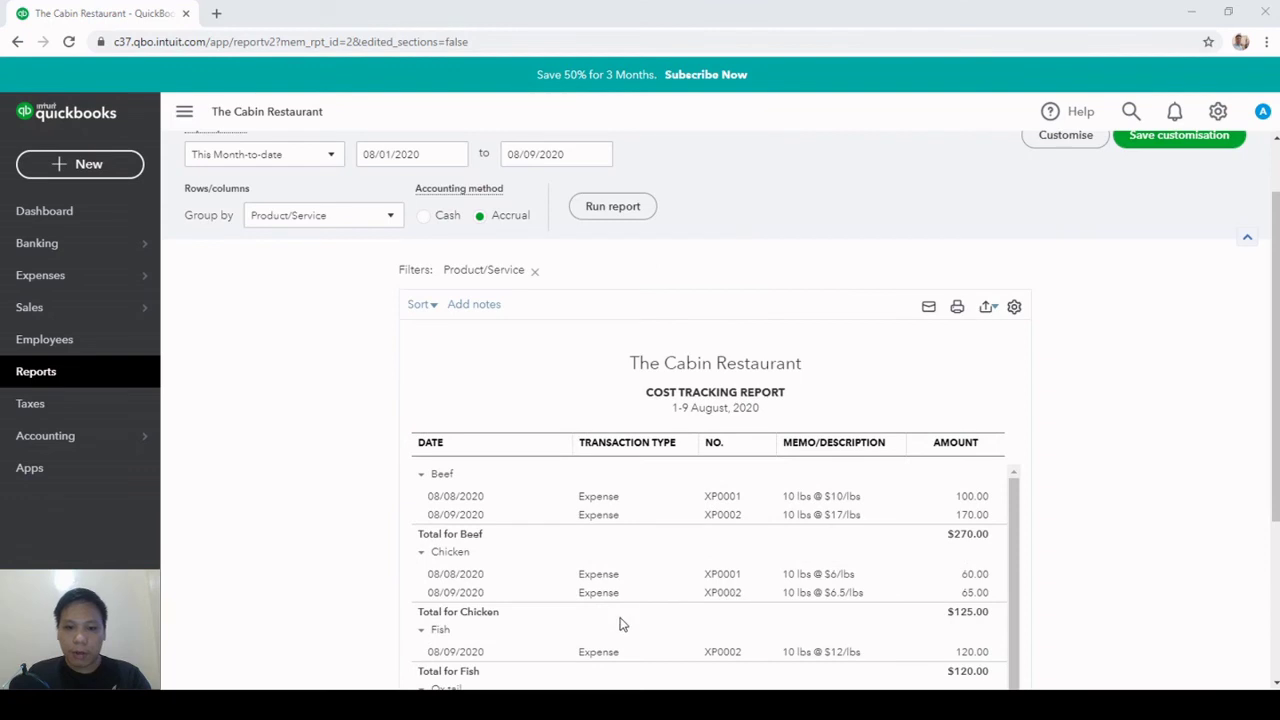
click(587, 670)
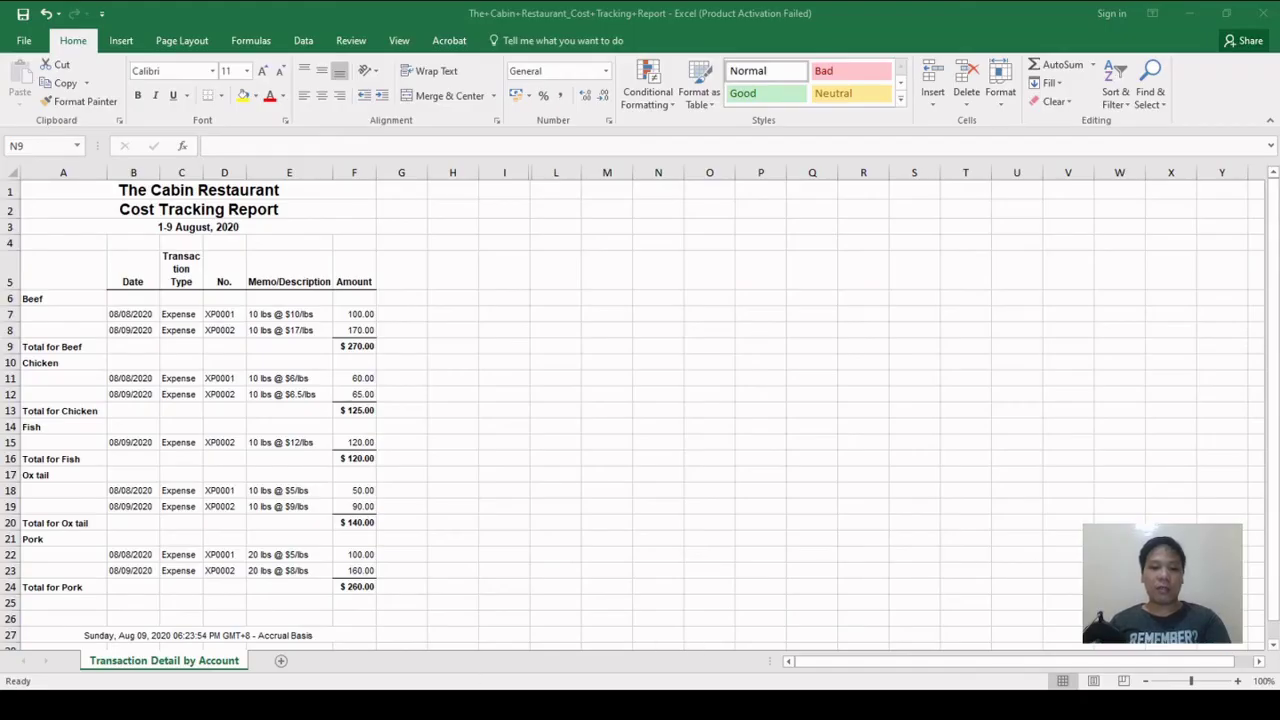
Unhide the hidden columns J and K in the Cost Tracking Report worksheet
click(645, 346)
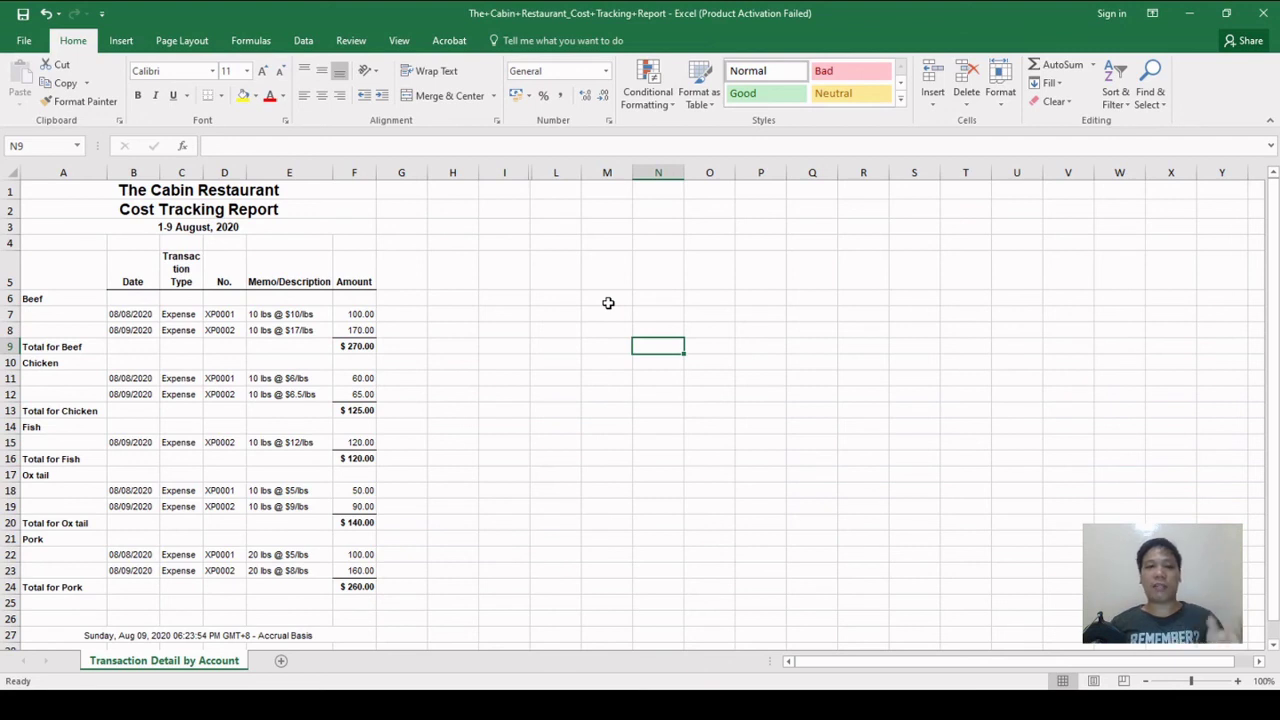
drag(505, 172, 591, 172)
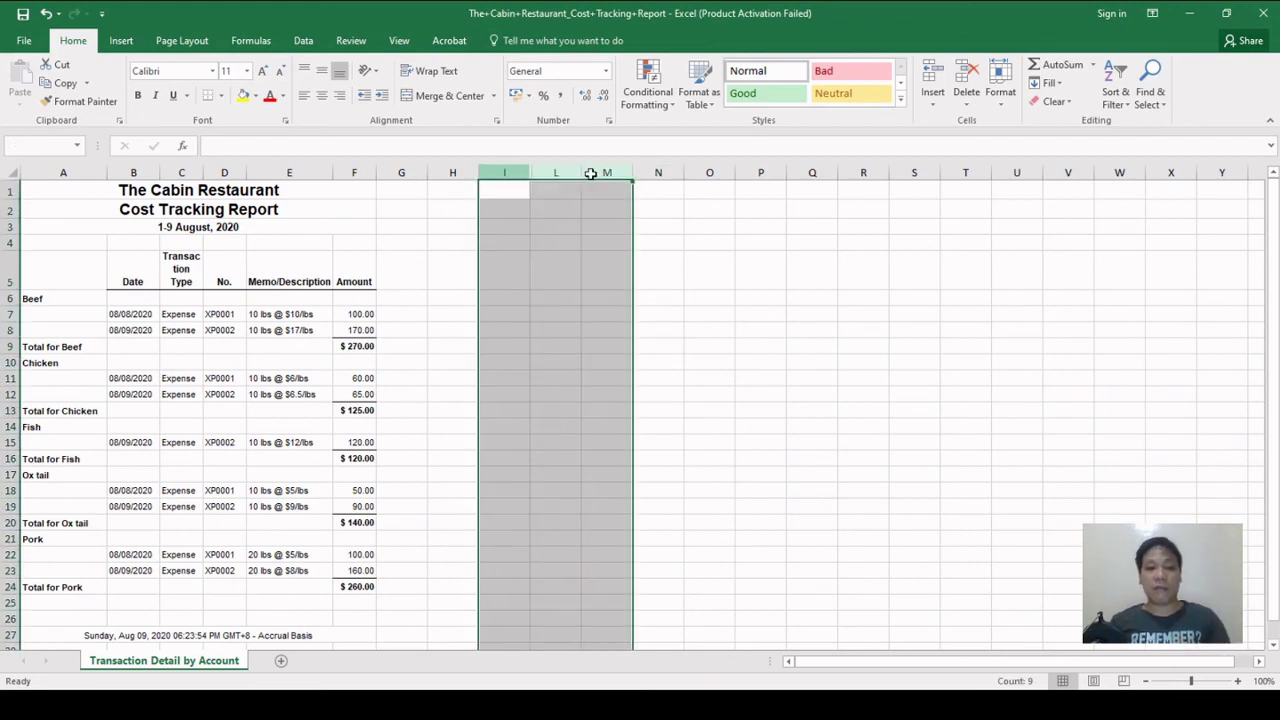
key(ctrl+shift+0)
Check the ending inventory physical counts for beef, chicken, oxtail and pork
click(545, 212)
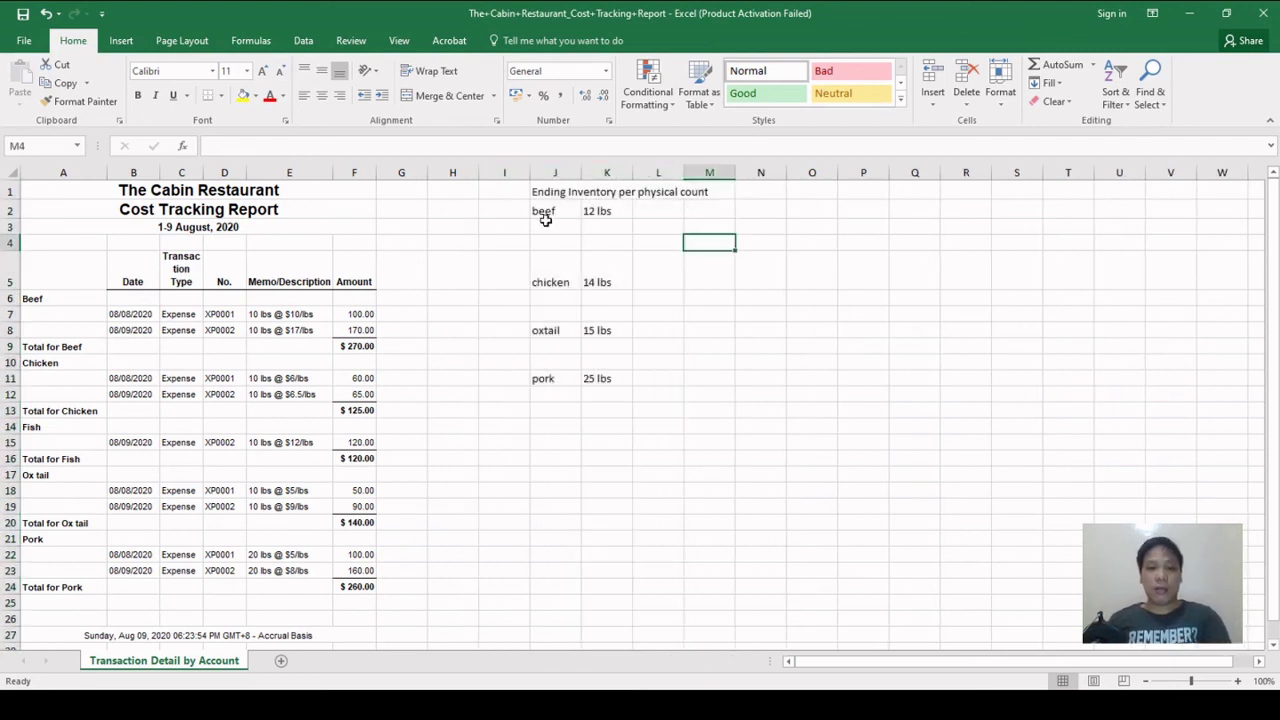
click(613, 213)
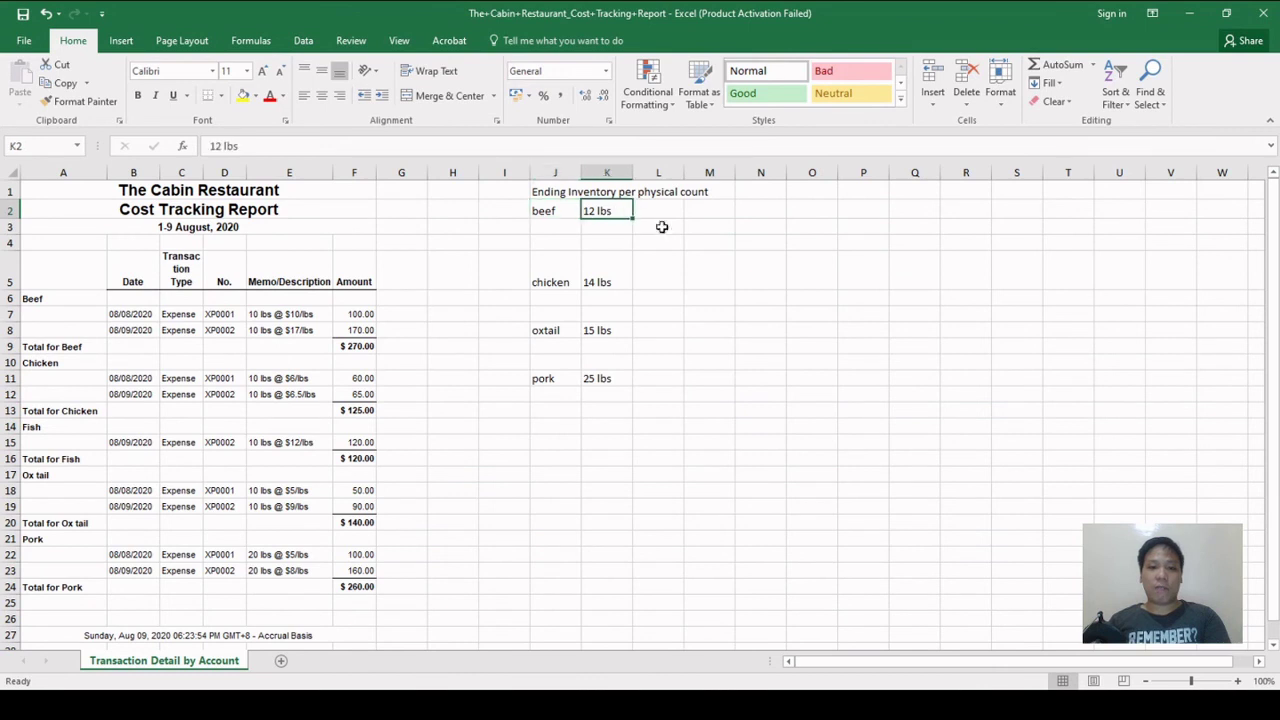
click(618, 279)
click(612, 332)
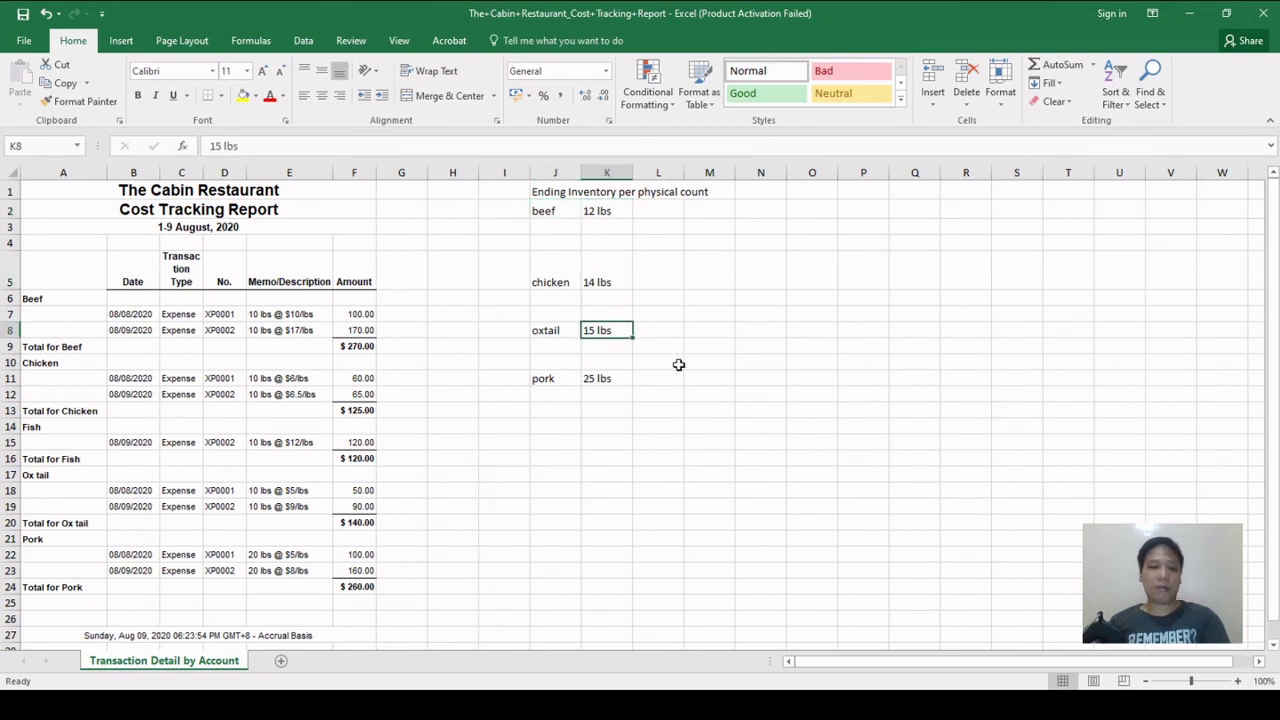
click(600, 379)
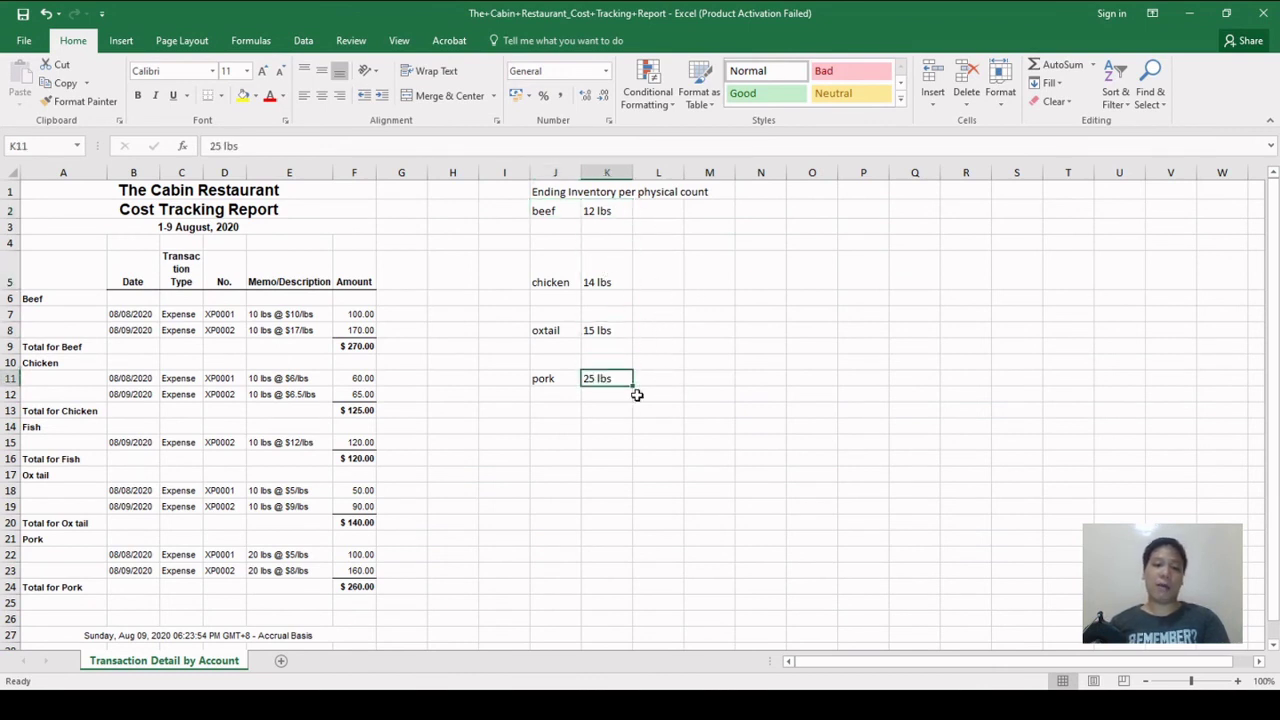
click(567, 378)
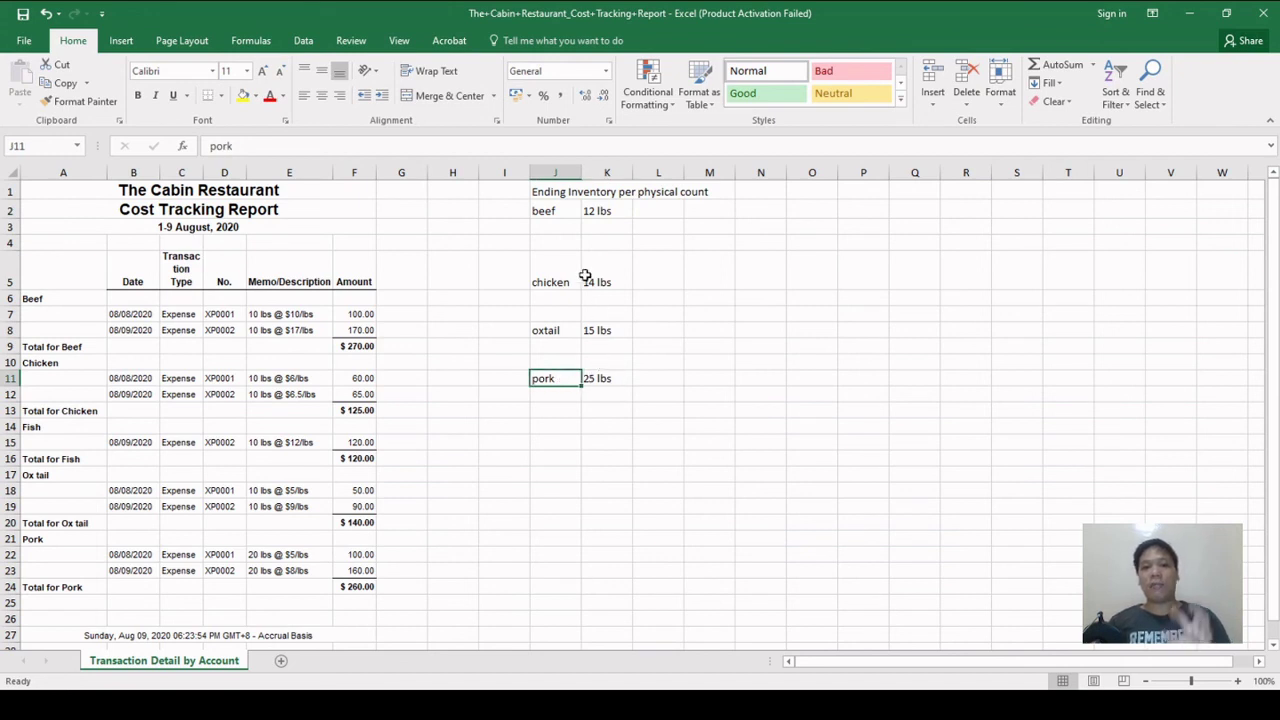
Compare the beef physical count with the dates, quantities and unit prices of the two beef purchases
click(578, 208)
drag(578, 208, 596, 210)
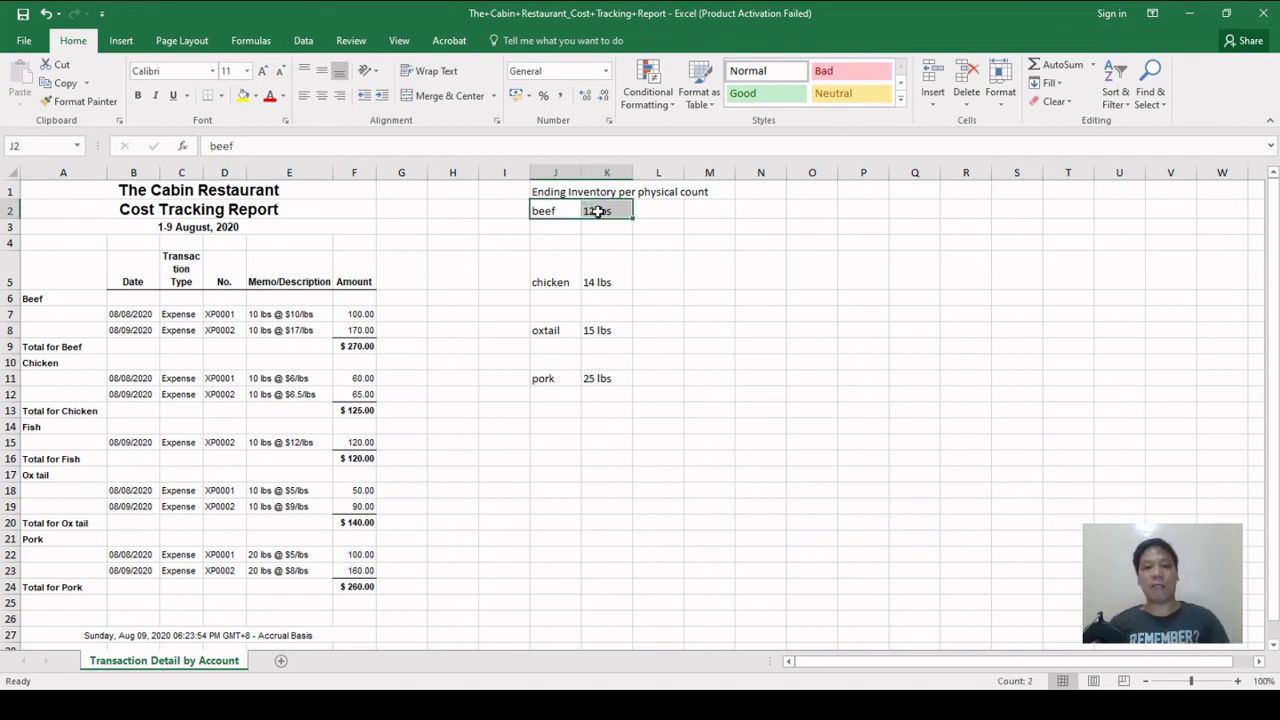
drag(278, 313, 282, 330)
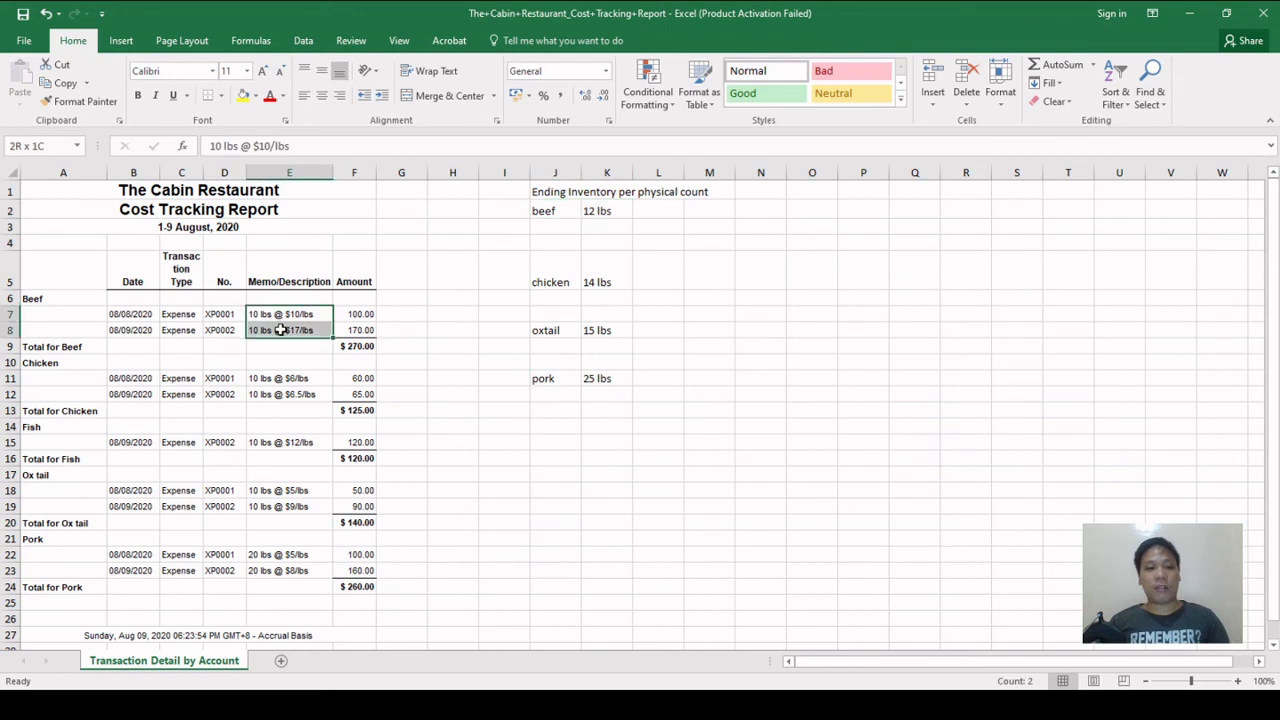
click(743, 297)
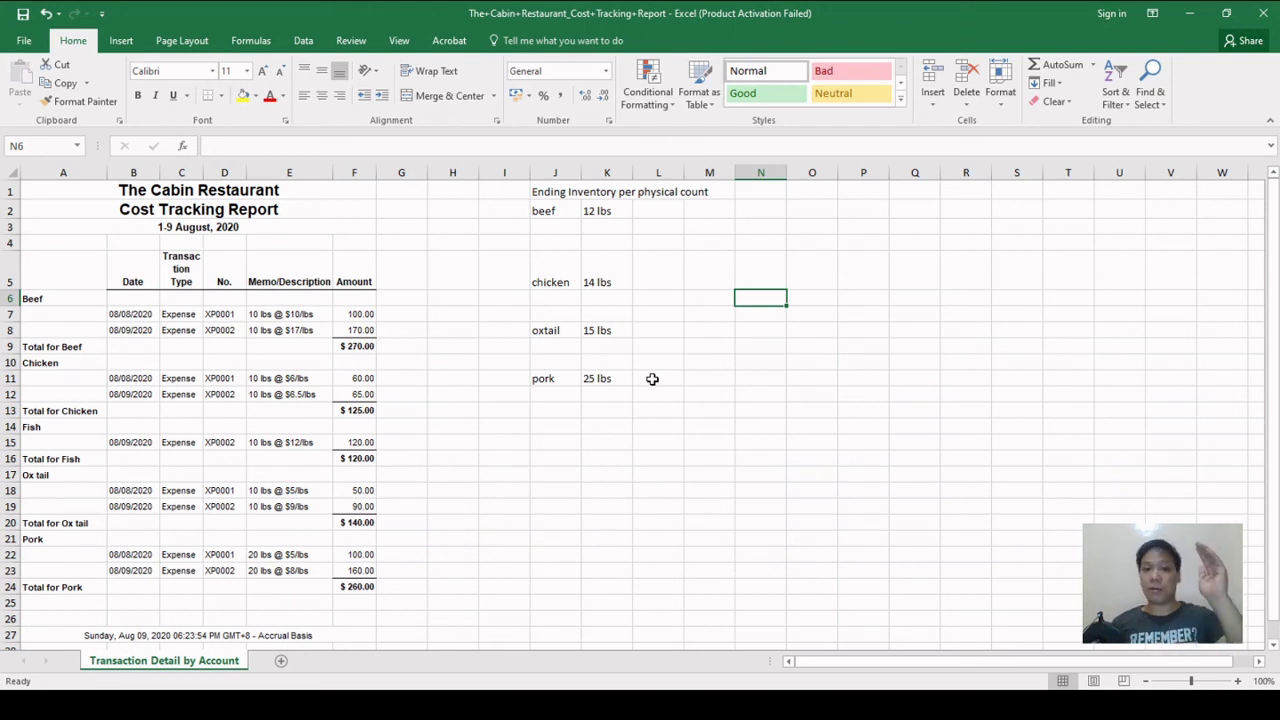
click(652, 212)
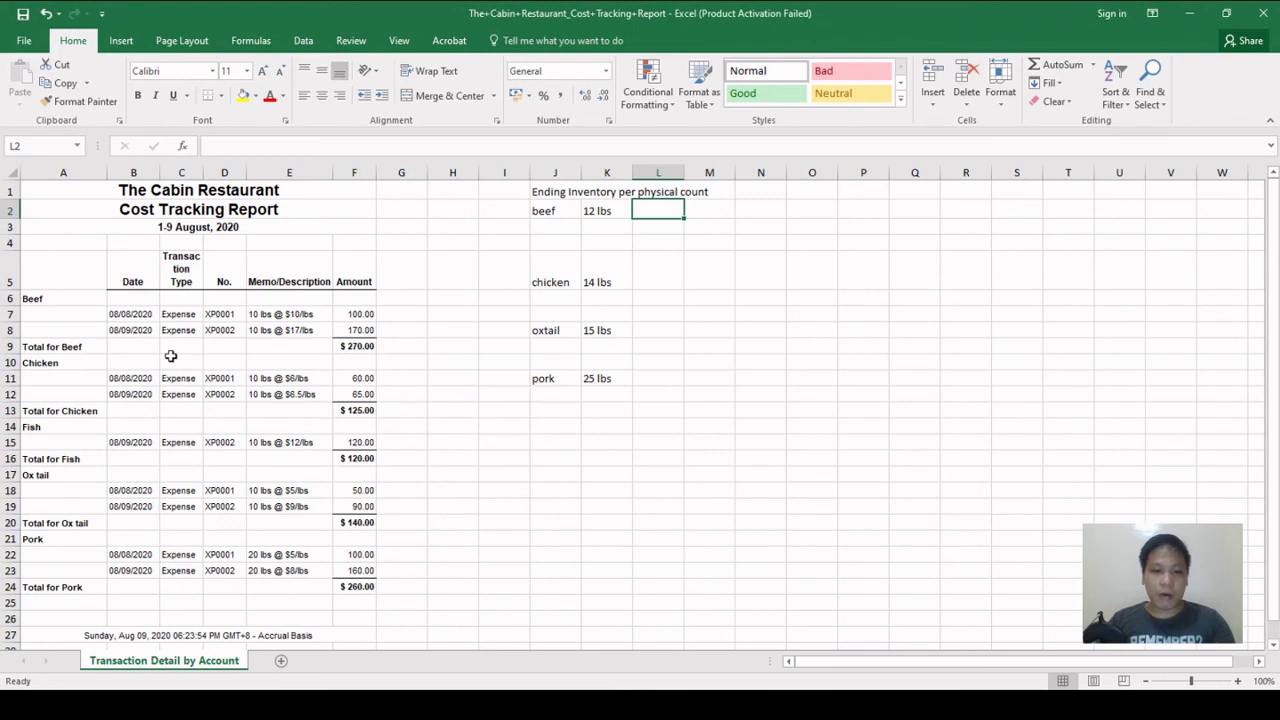
click(128, 314)
click(294, 314)
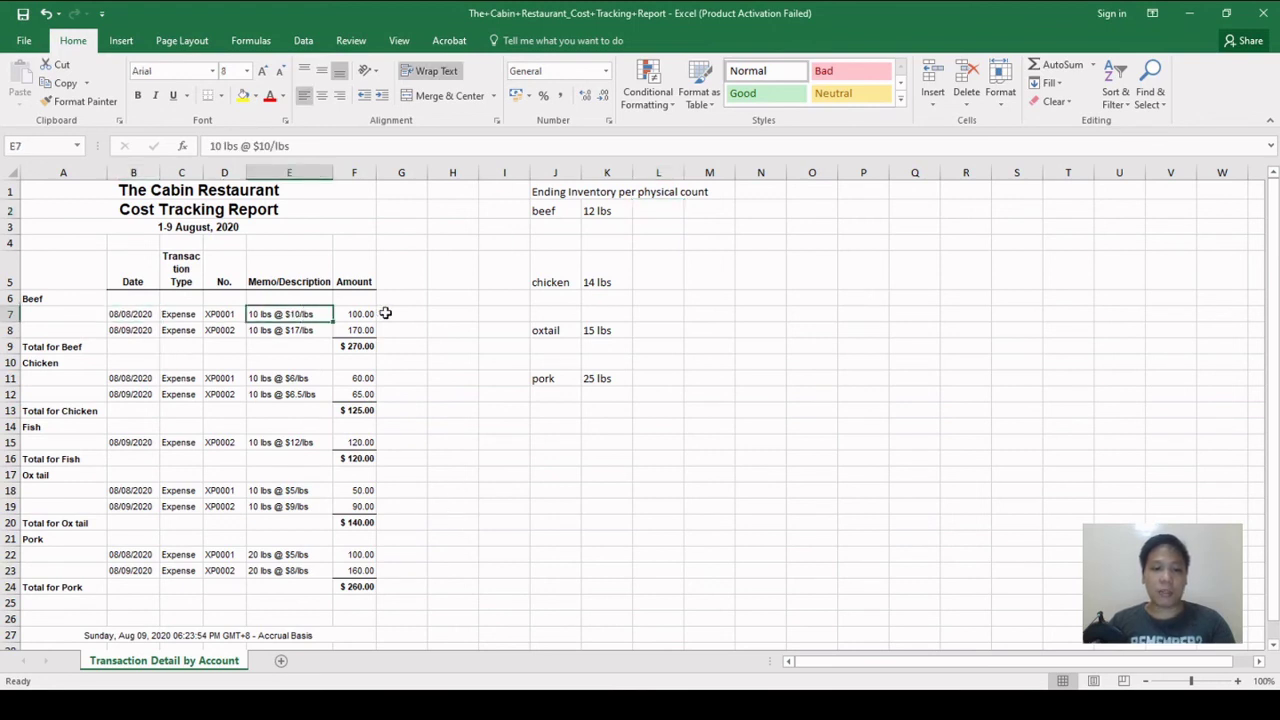
click(115, 330)
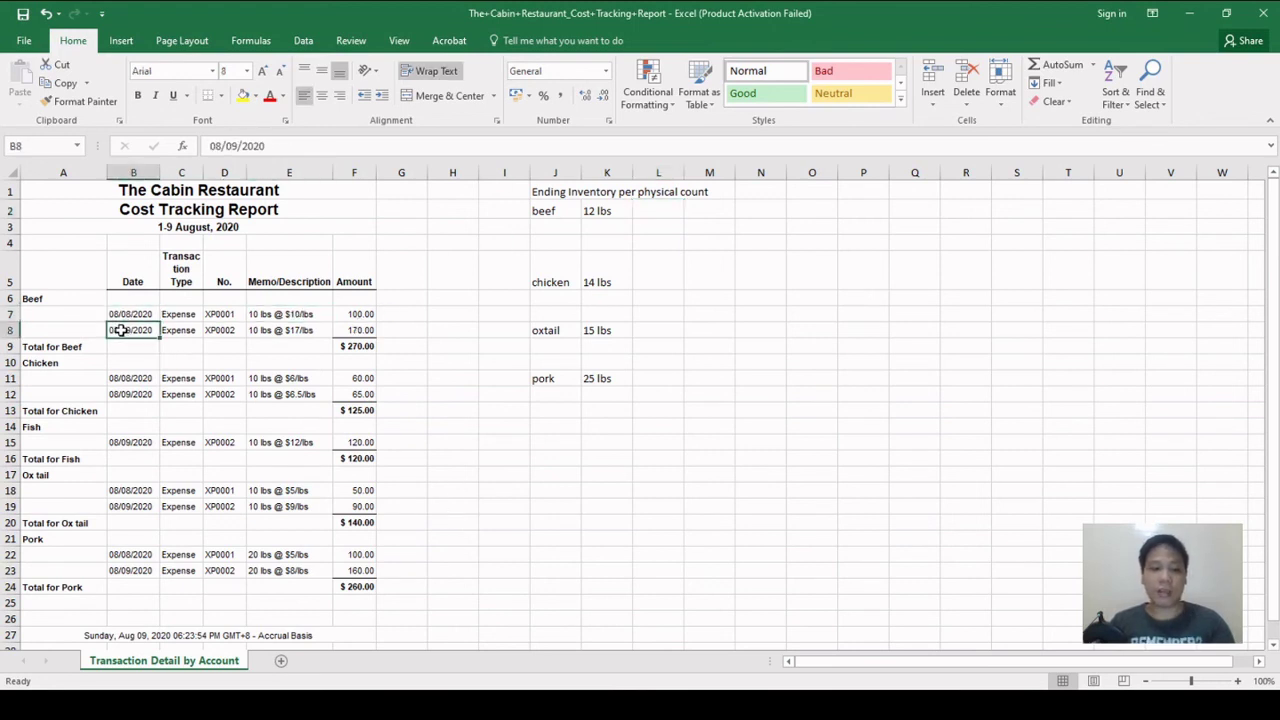
click(305, 328)
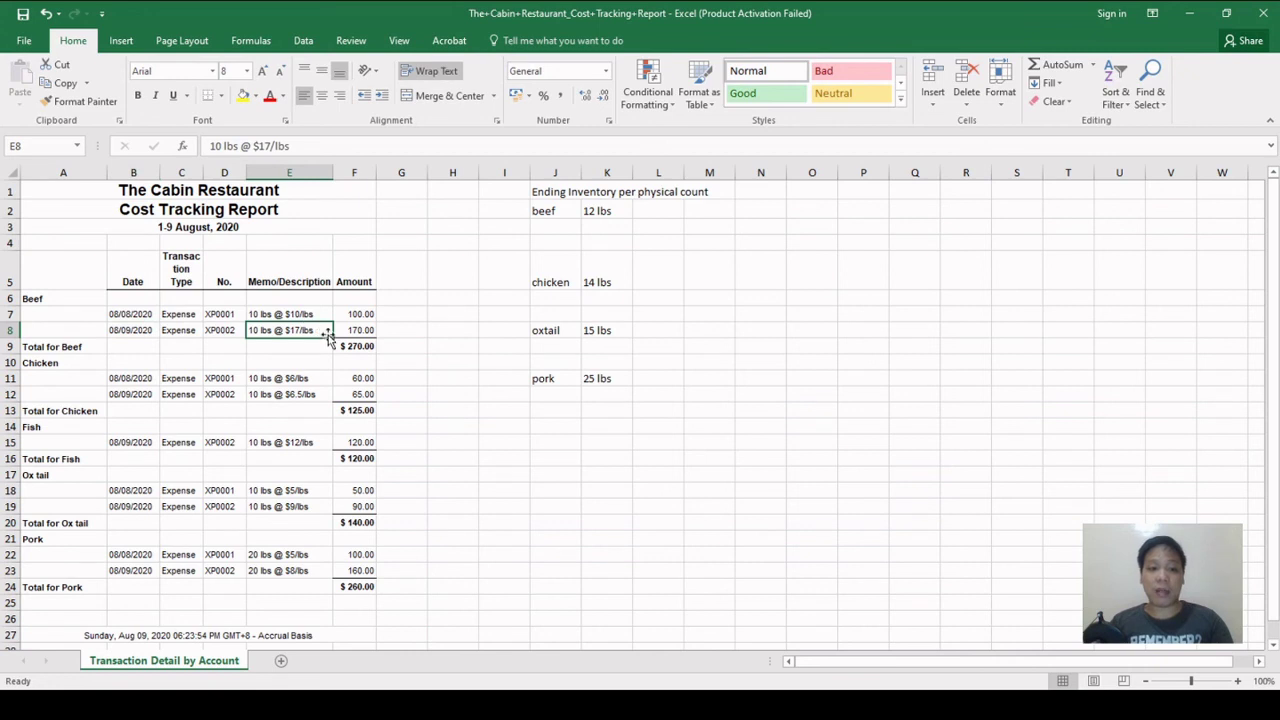
Split the beef count below its row in columns K and L into 10 lbs at 17 and 2 lbs at 10
click(600, 228)
text(10)
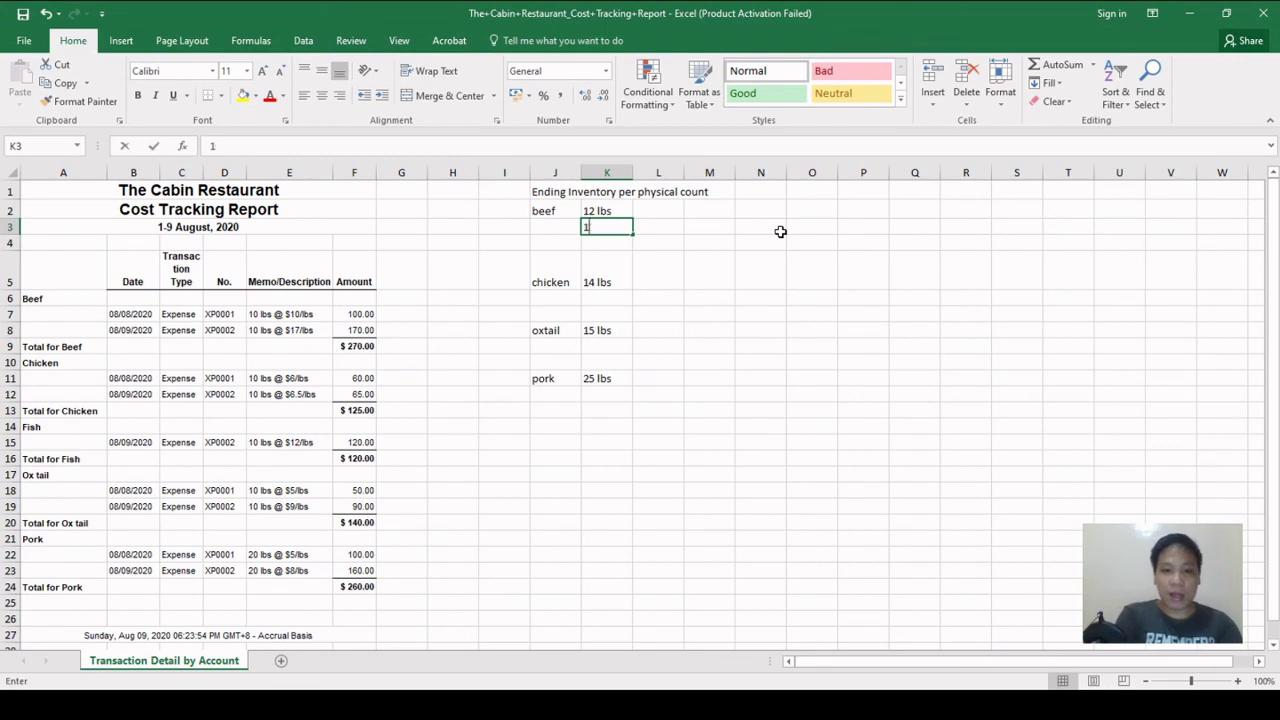
click(283, 329)
click(660, 228)
text(17)
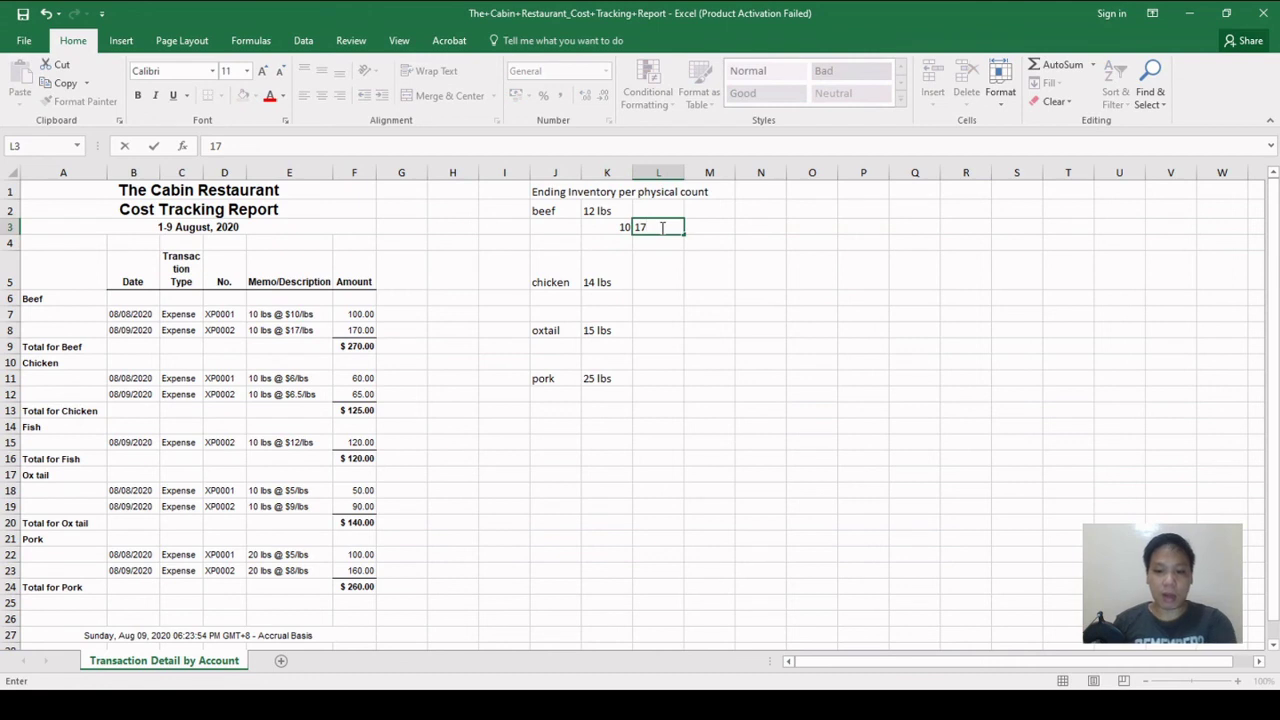
key(Return)
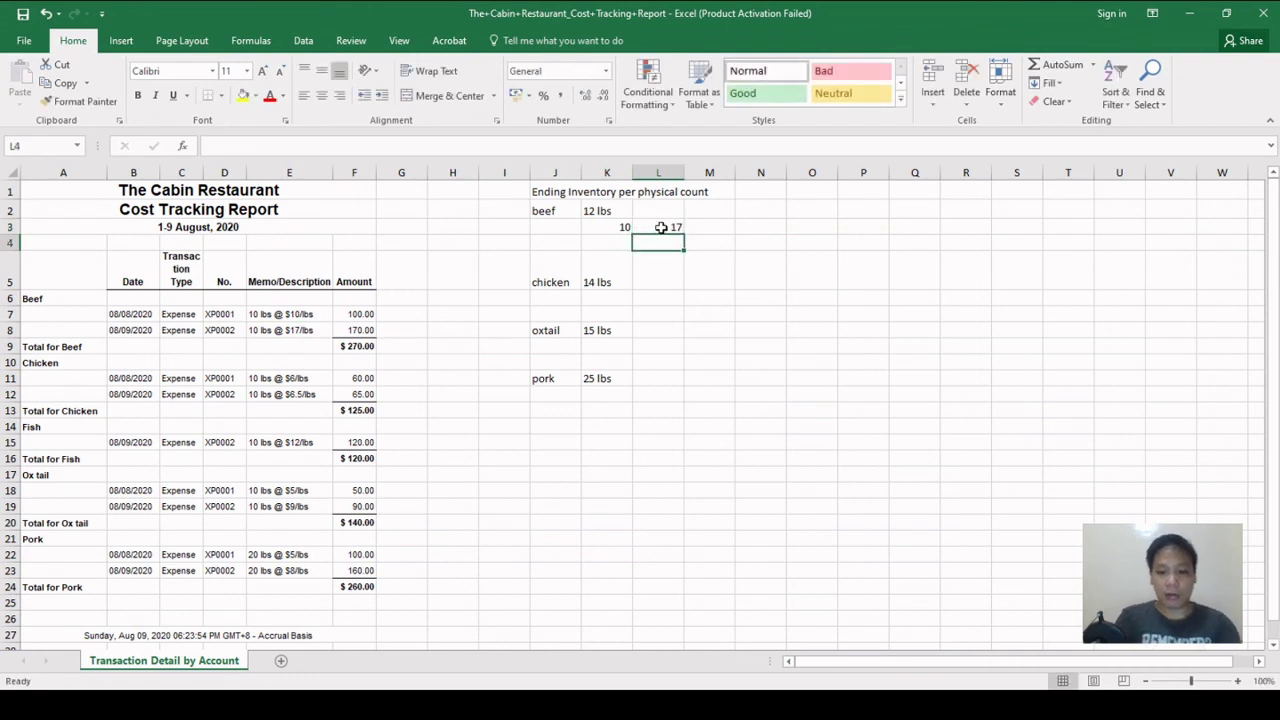
key(Left)
text(2)
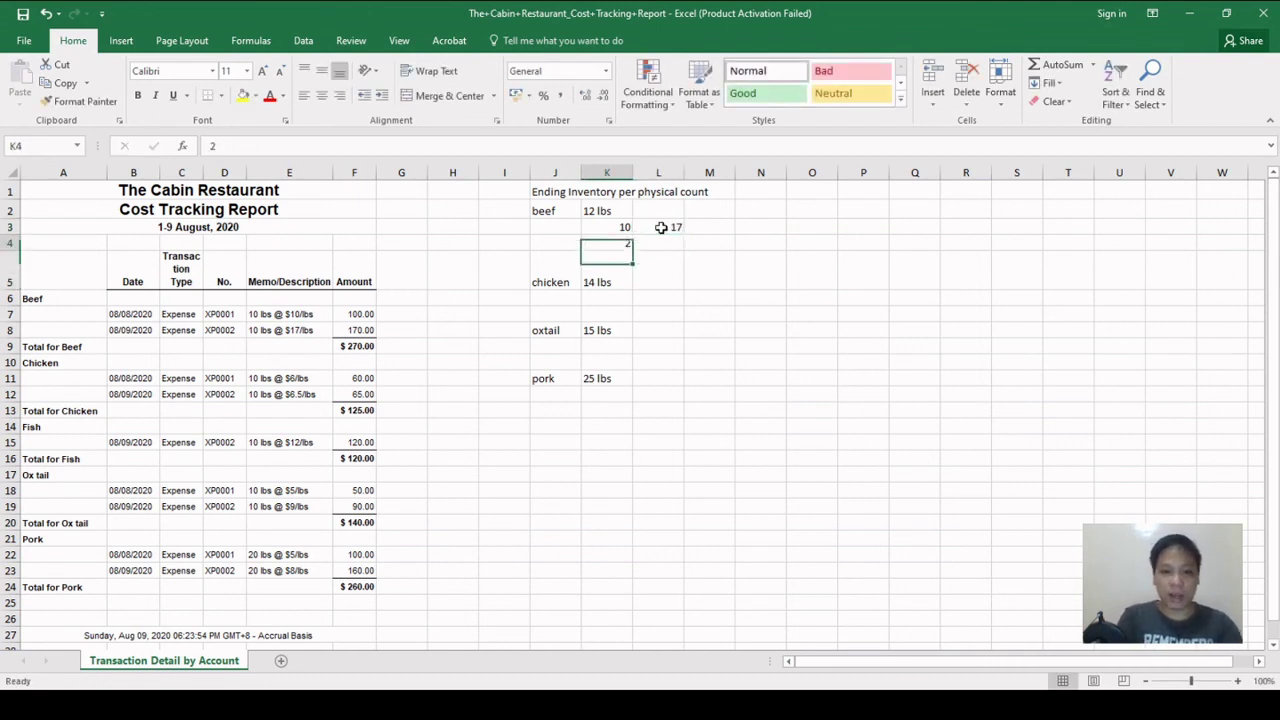
key(Right)
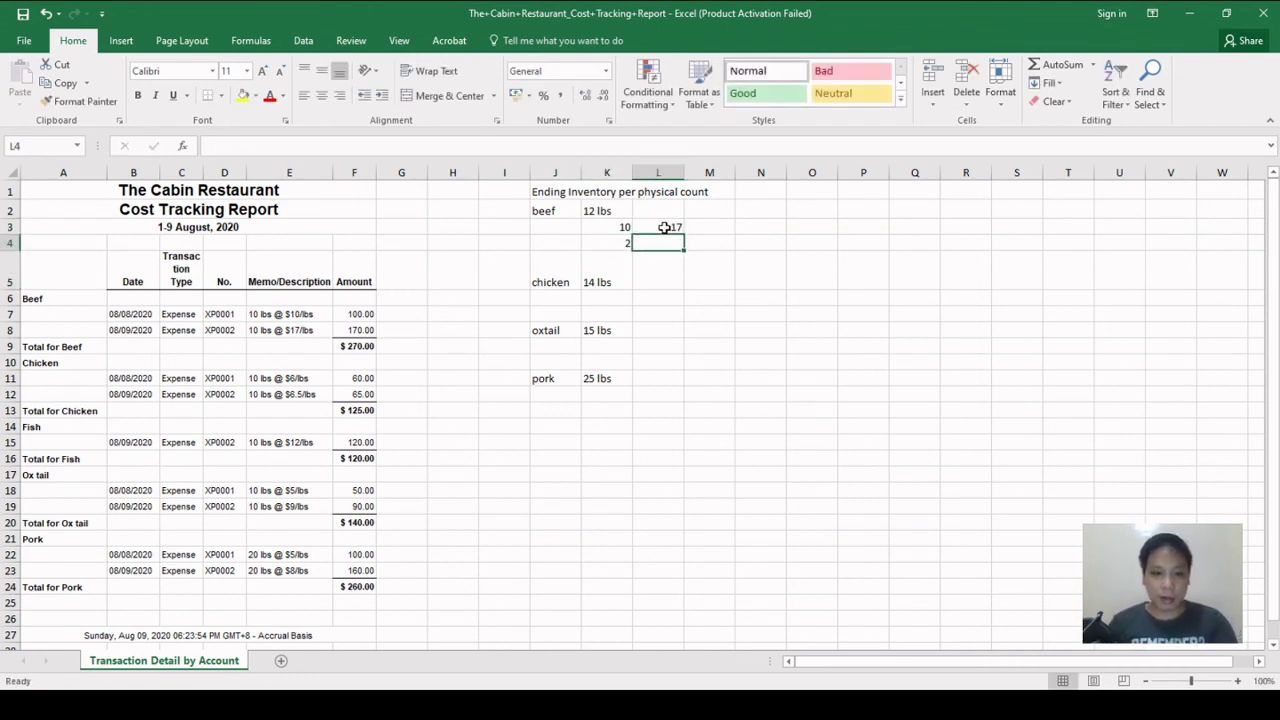
text(10)
click(708, 243)
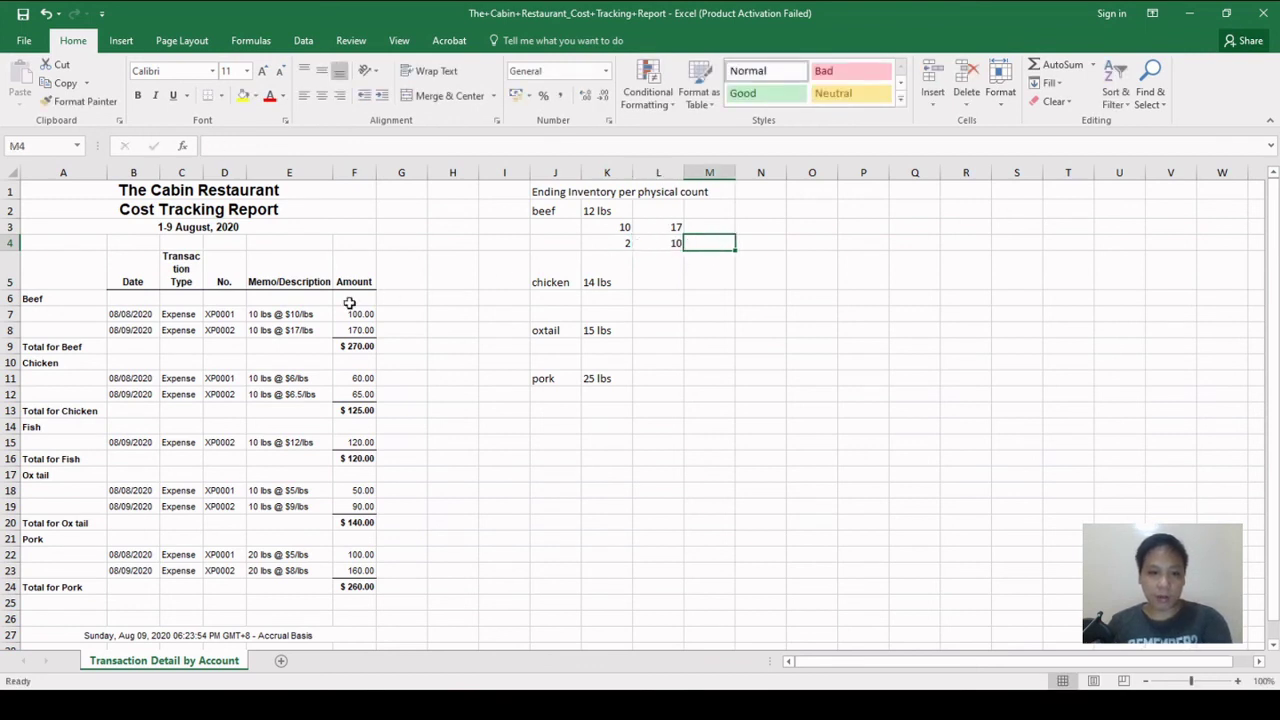
click(287, 315)
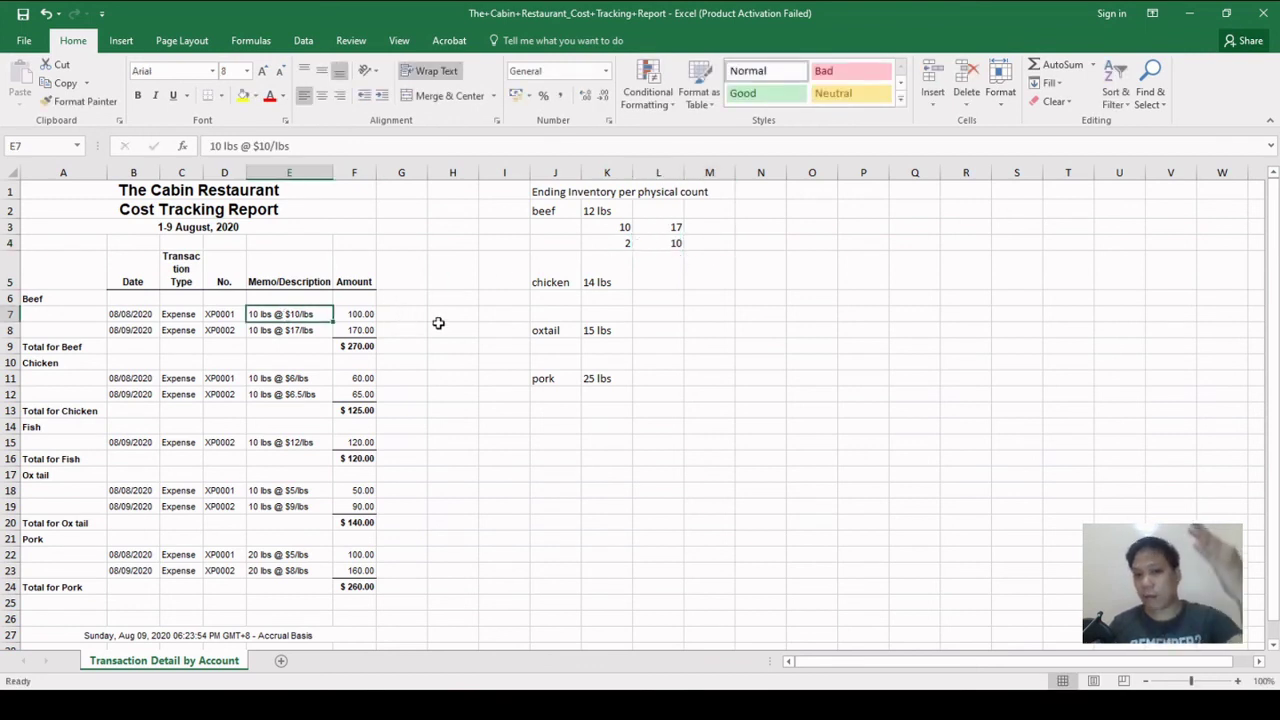
Calculate each beef layer's value in column M by multiplying quantity by unit price, with =K3*L3 in M3 copied to M4
click(706, 227)
text(=)
key(Left)
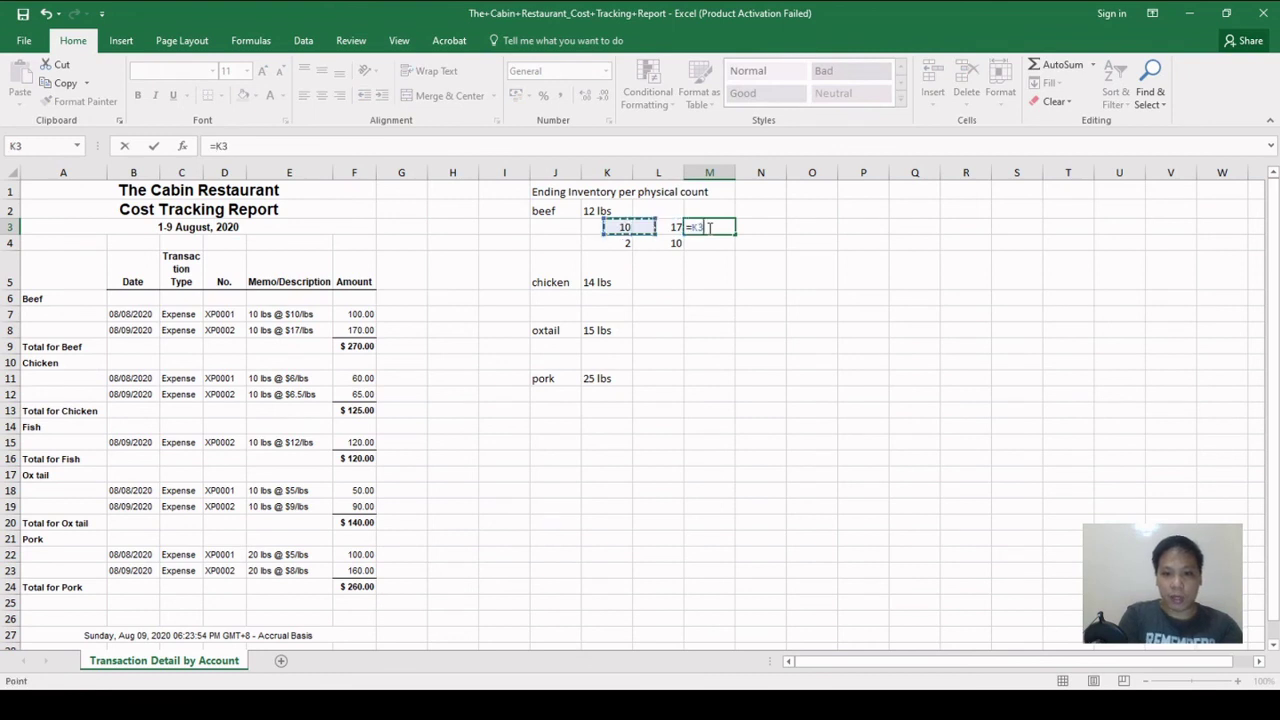
key(Left)
text(*)
key(Left)
key(Return)
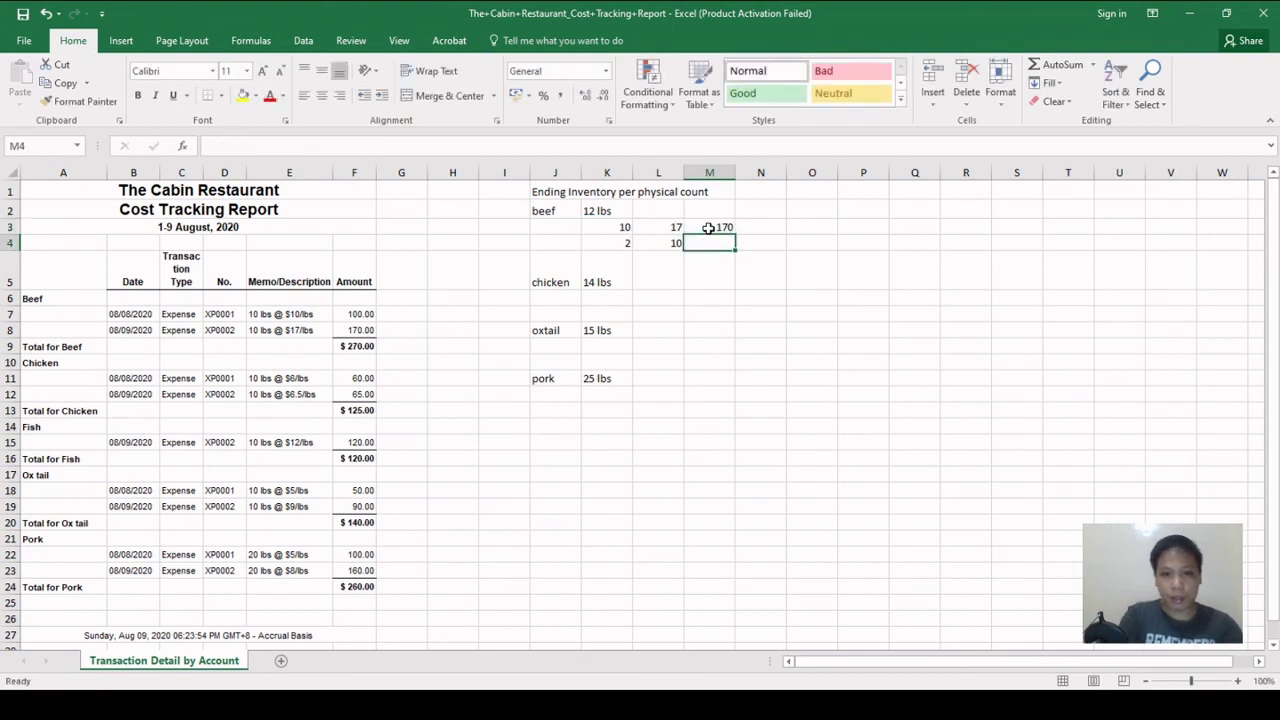
click(707, 228)
key(ctrl+c)
key(Down)
key(ctrl+v)
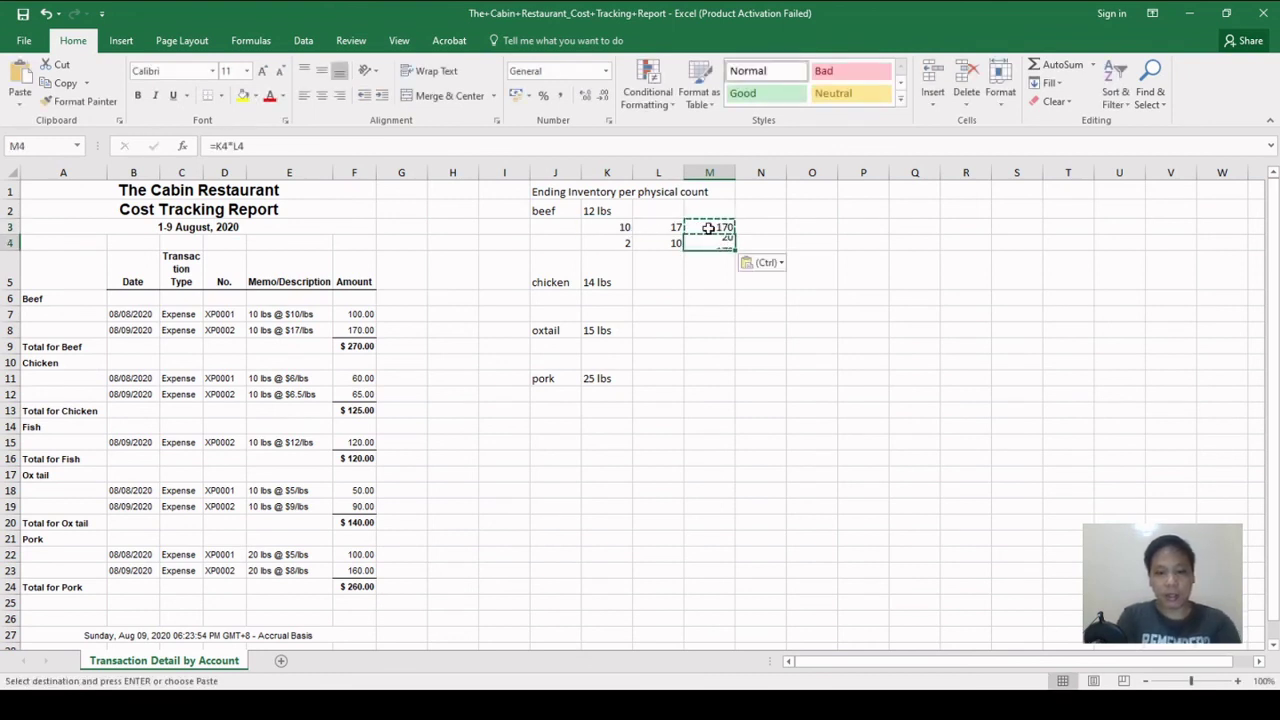
key(Escape)
Total the beef ending inventory in cell O4 with the formula =M3+M4
key(Right)
key(Right)
text(=)
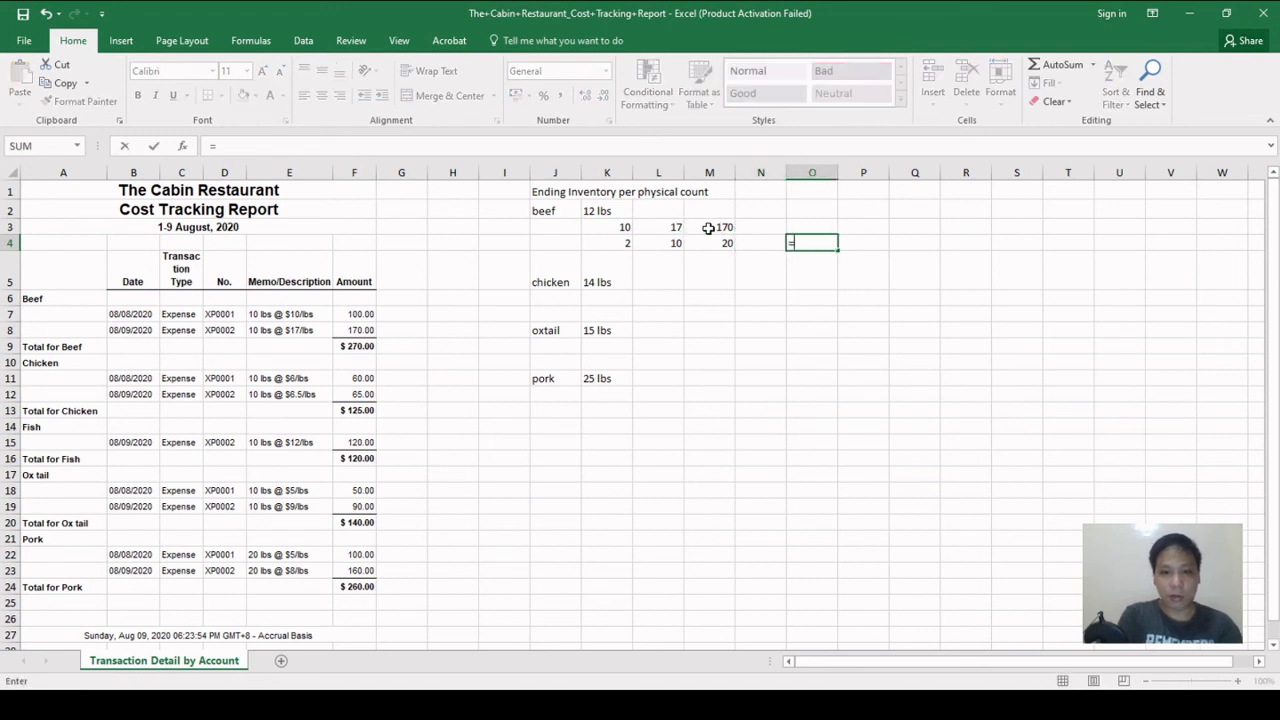
click(707, 228)
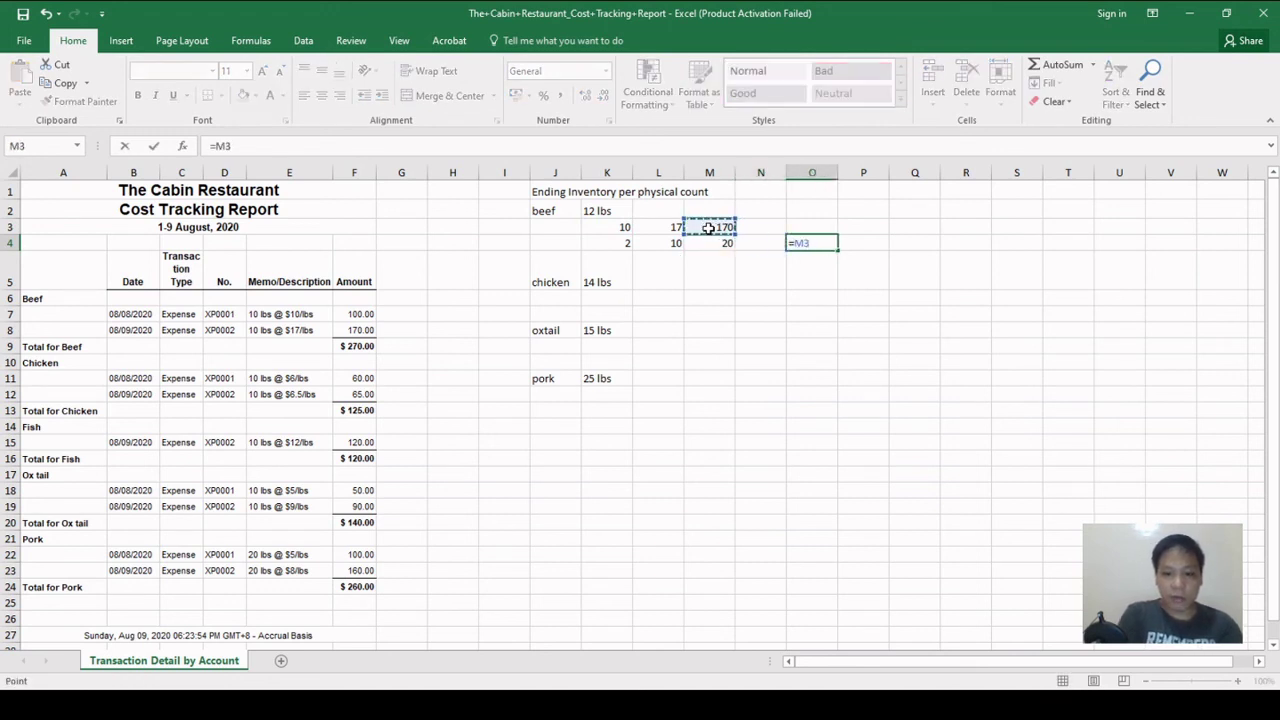
text(*)
key(Left)
key(Left)
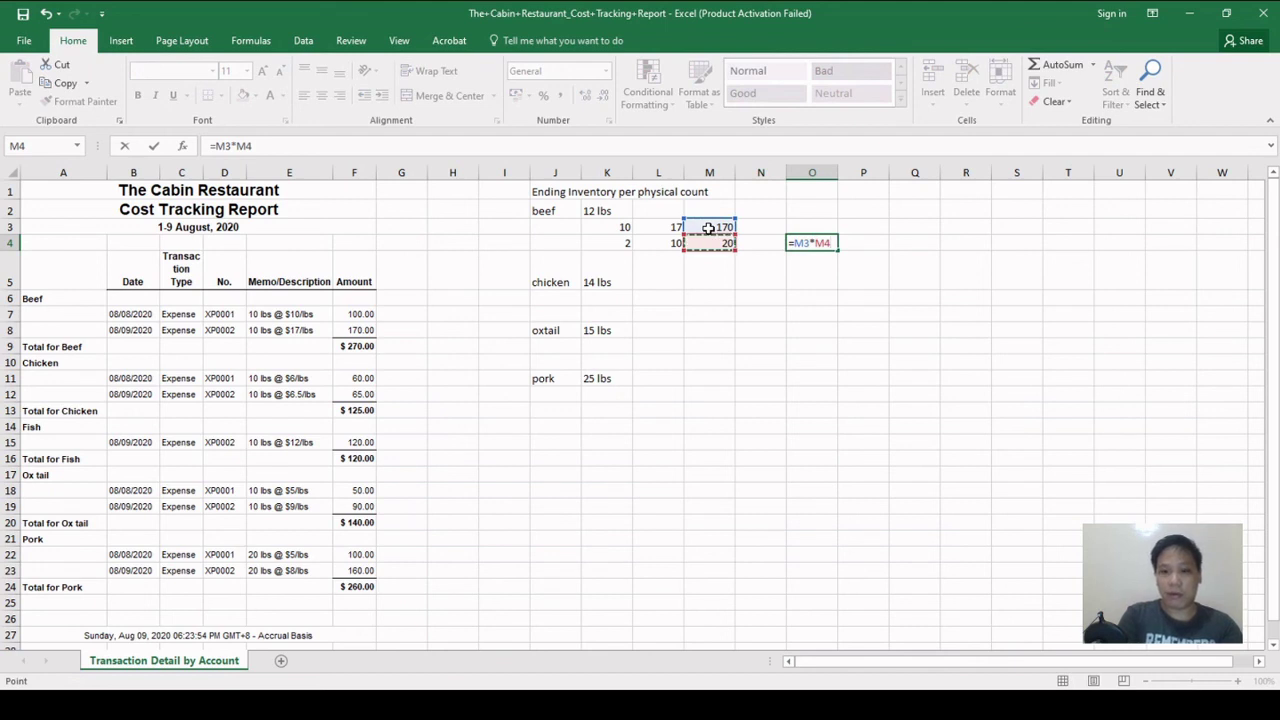
key(BackSpace)
key(BackSpace)
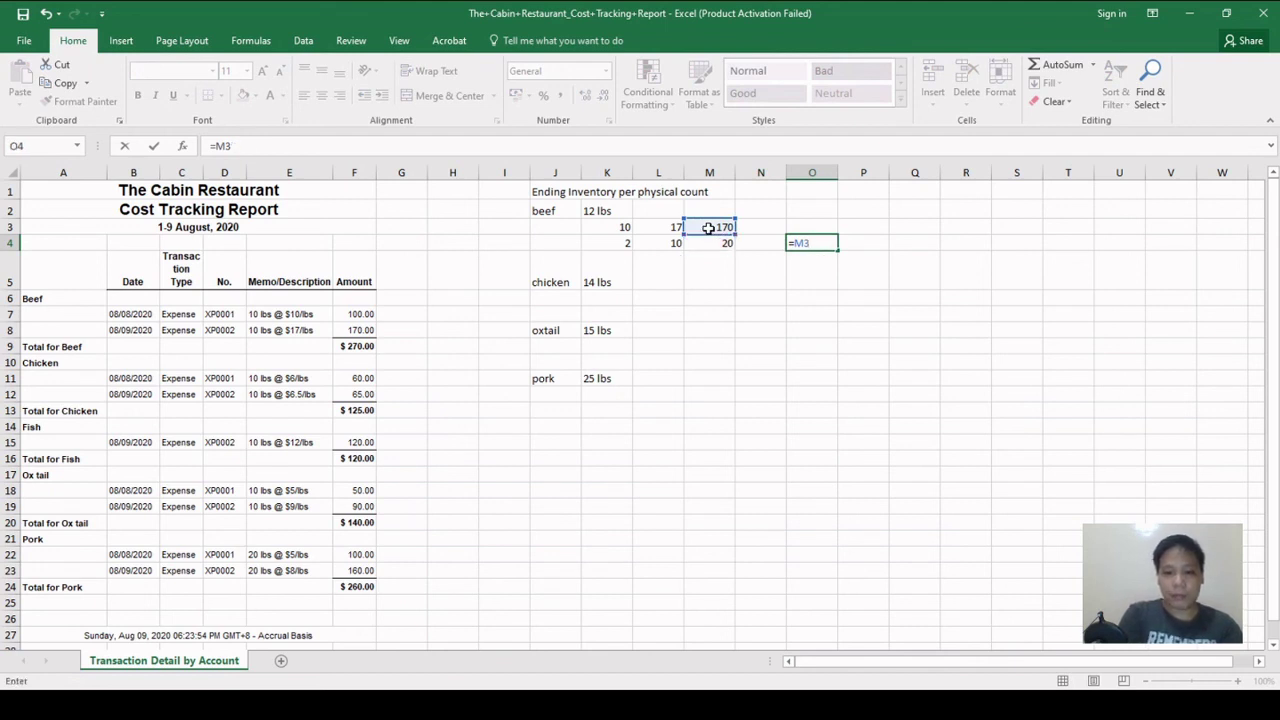
text(+)
key(Left)
key(Left)
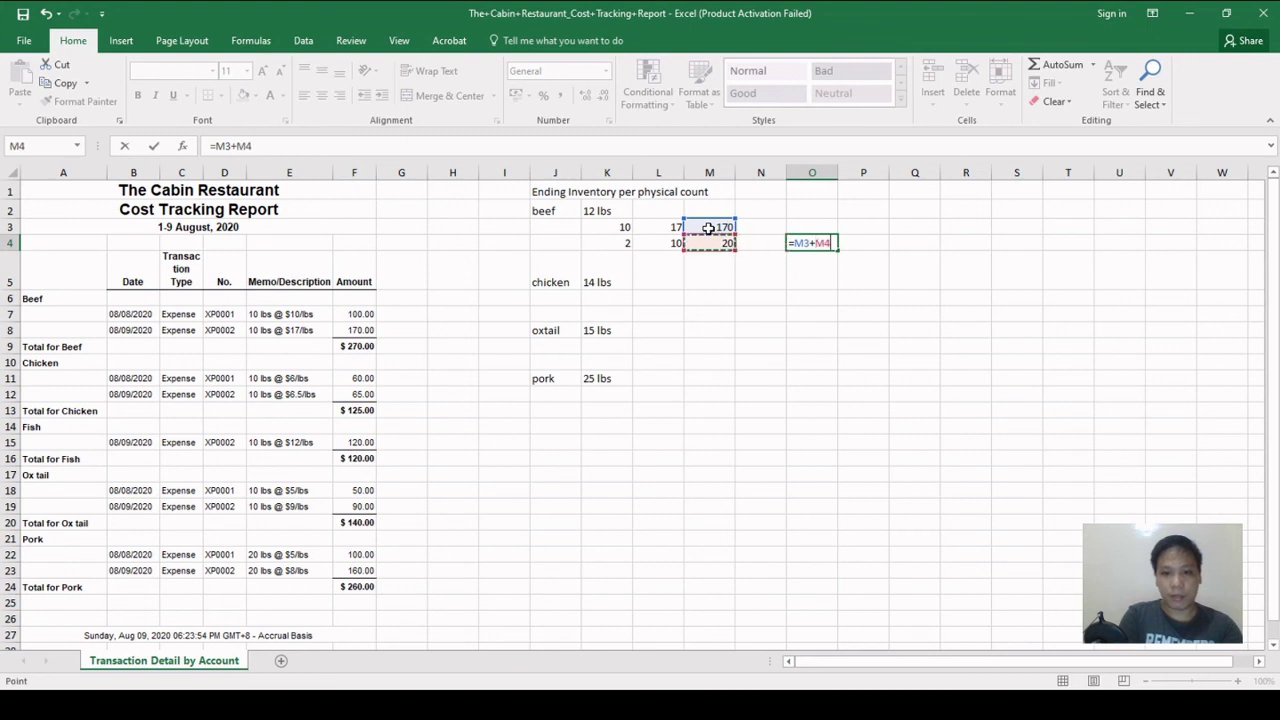
key(Return)
key(Up)
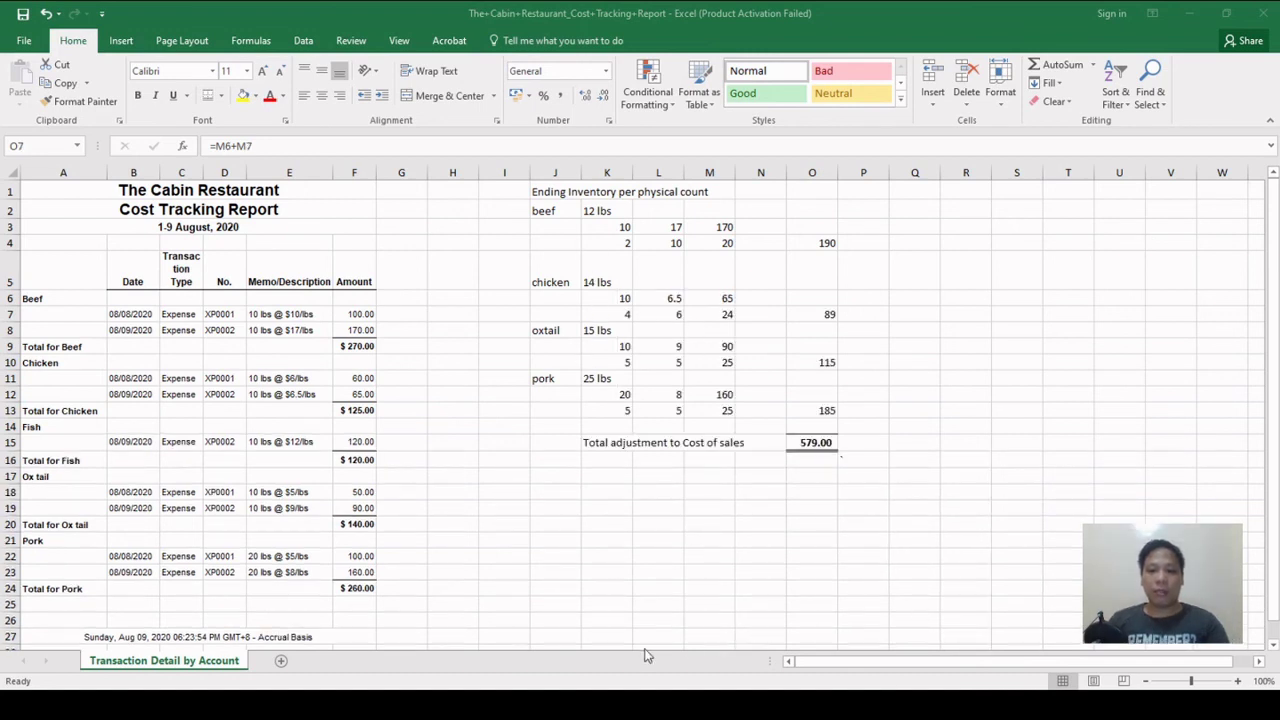
Review the chicken, oxtail and pork inventory values and the total adjustment to cost of sales in column O
key(alt+Tab)
click(855, 316)
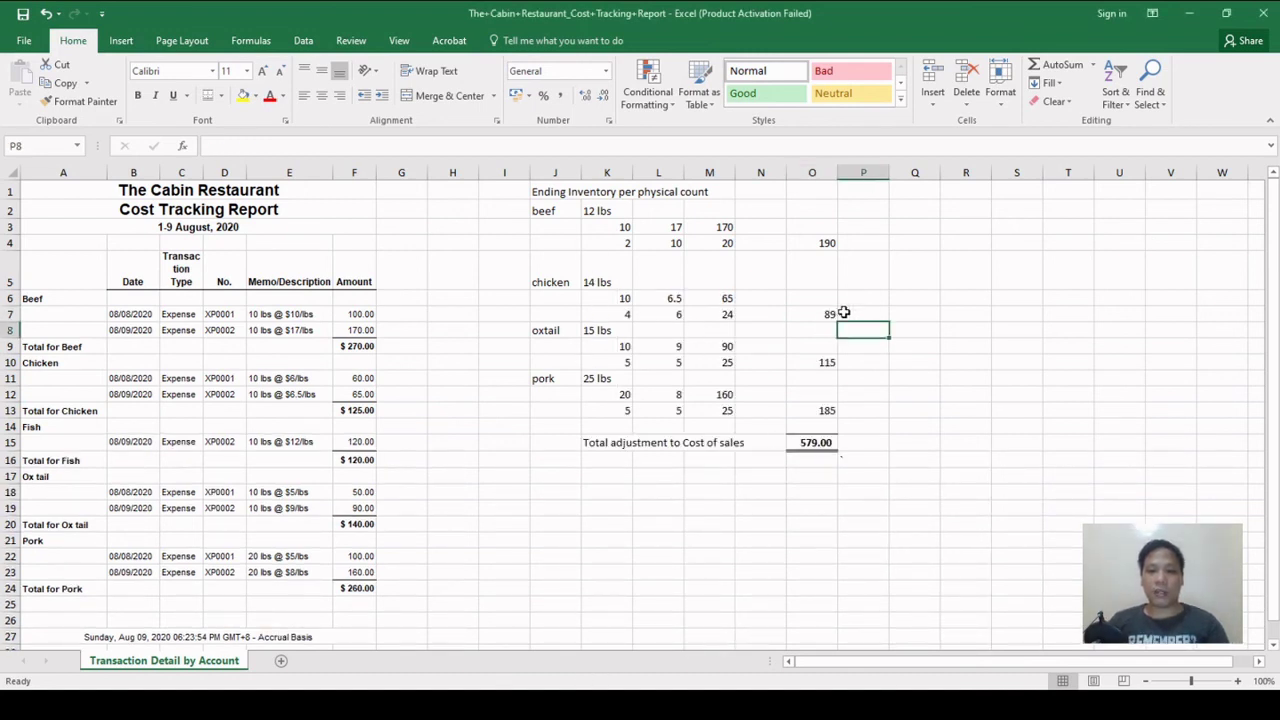
click(834, 313)
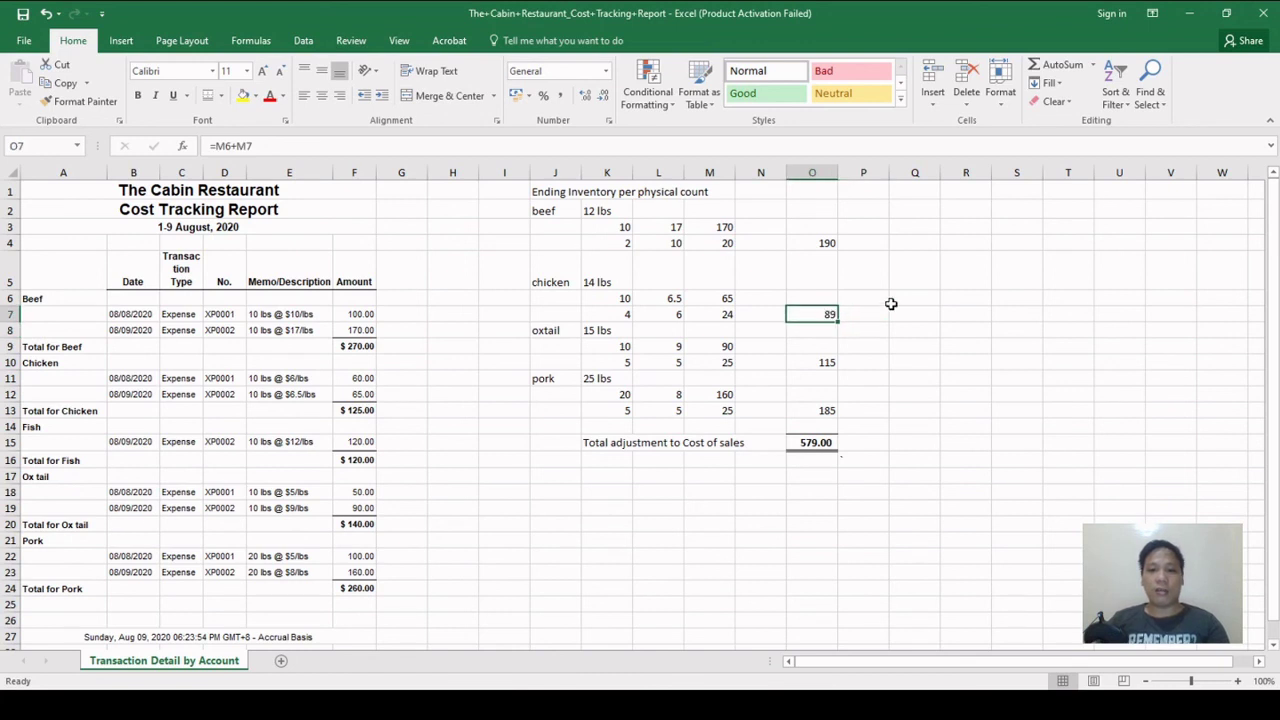
click(827, 364)
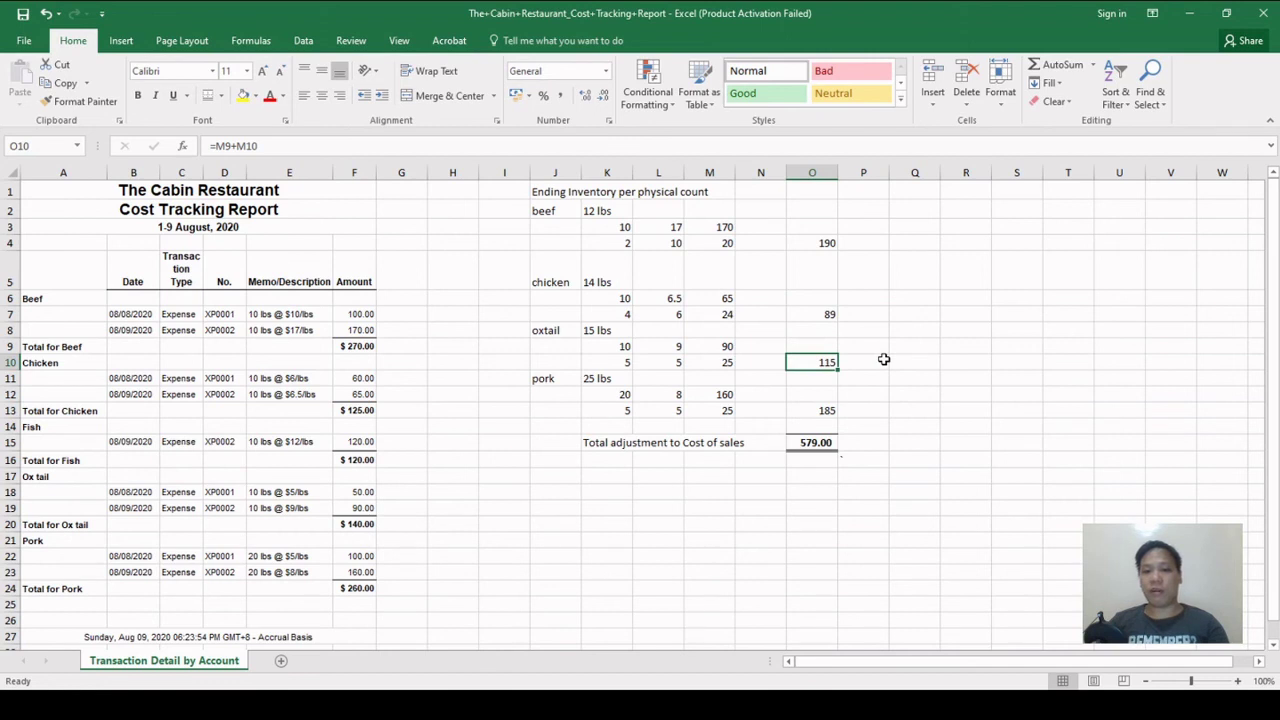
click(827, 410)
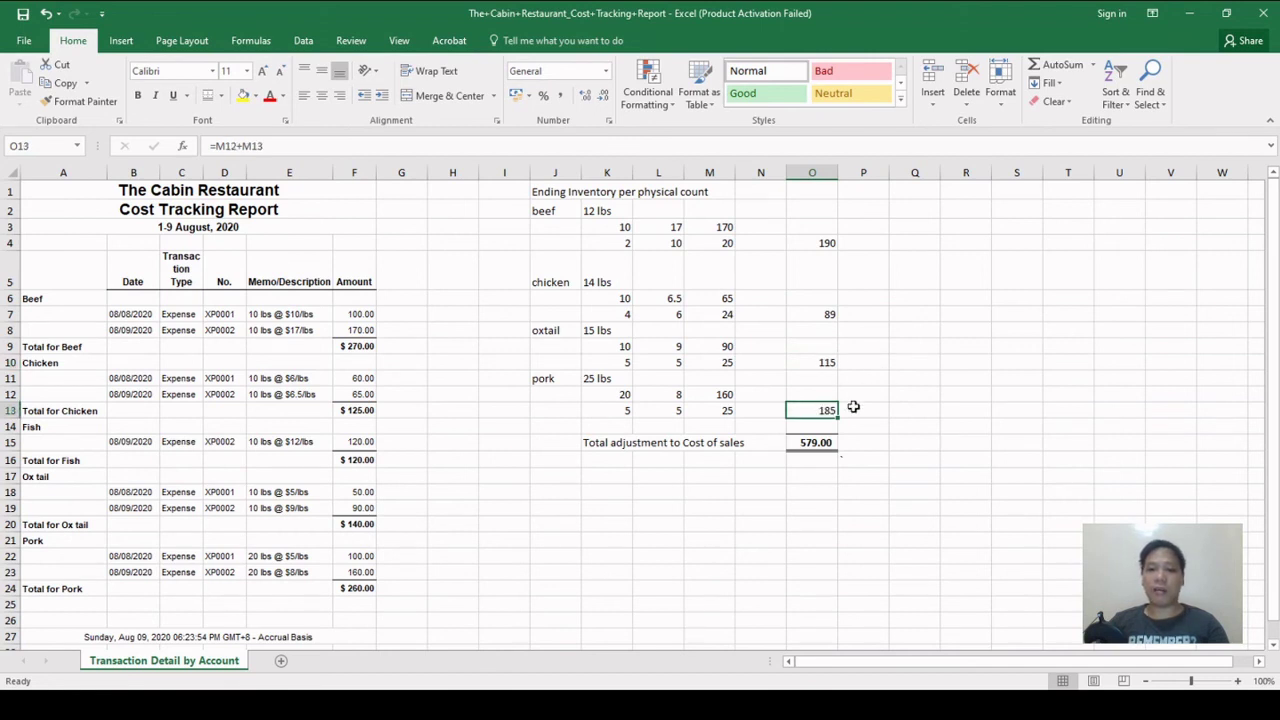
click(540, 378)
click(970, 382)
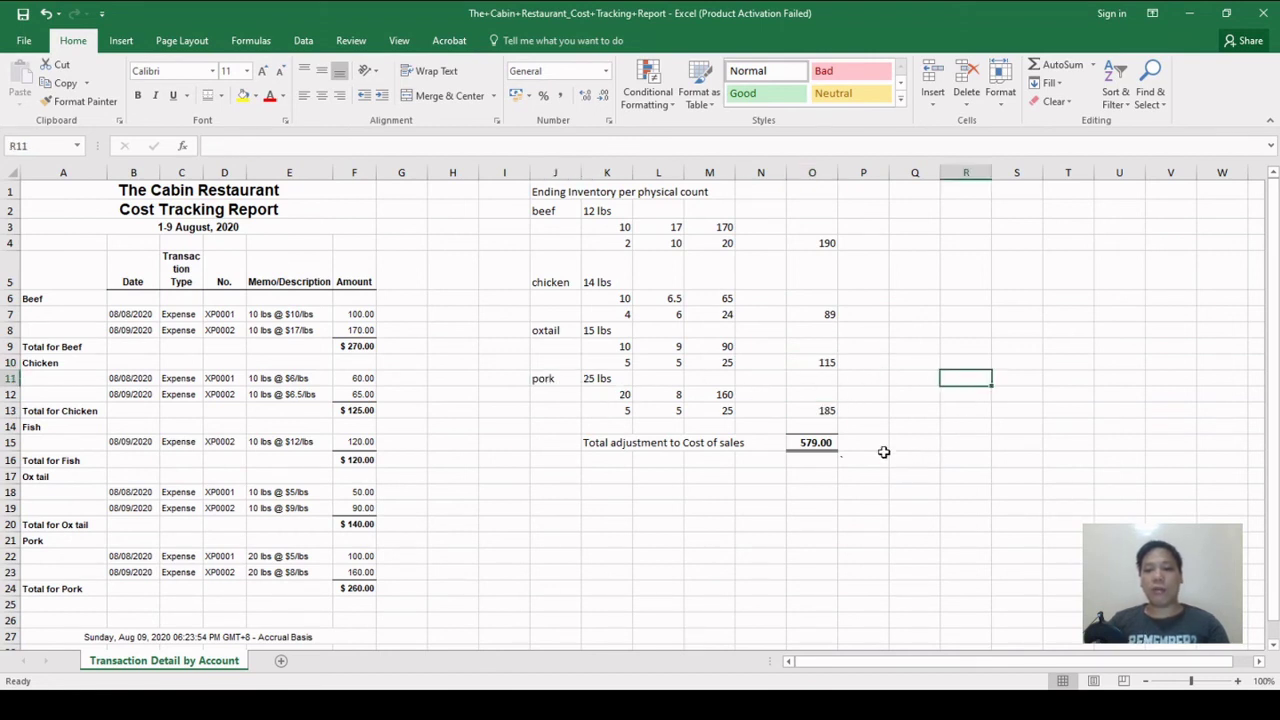
click(830, 443)
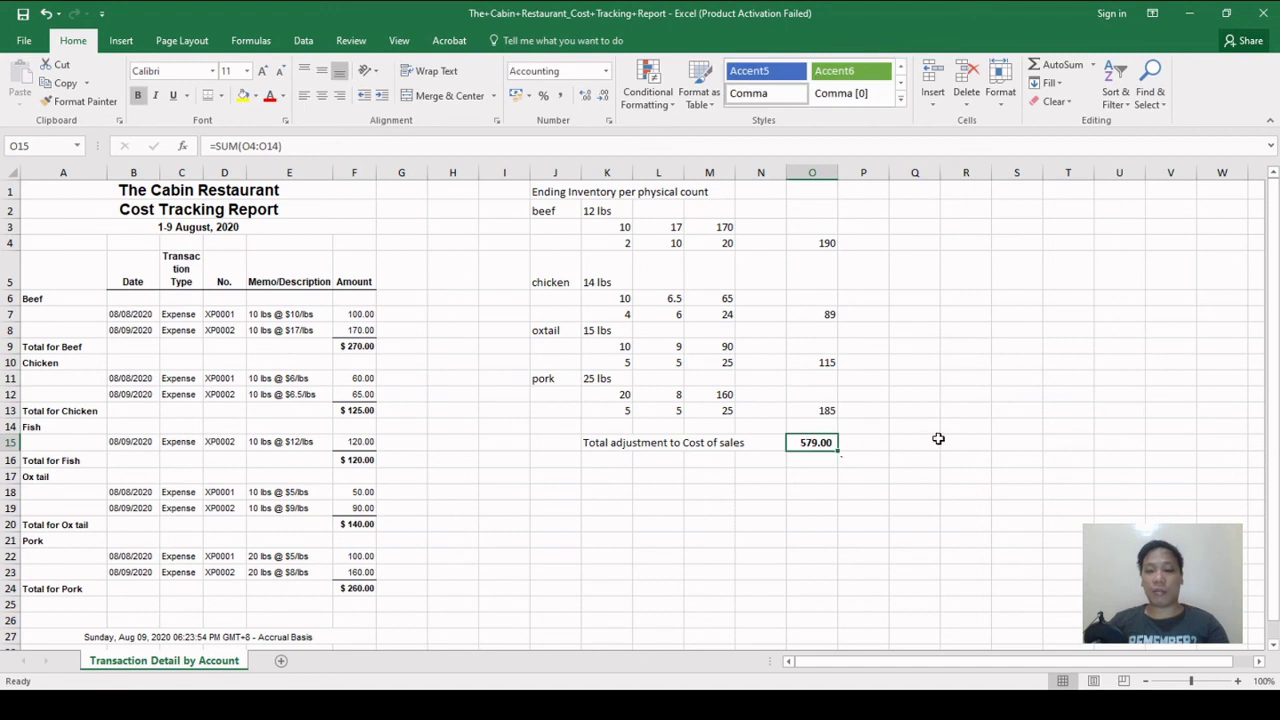
click(878, 441)
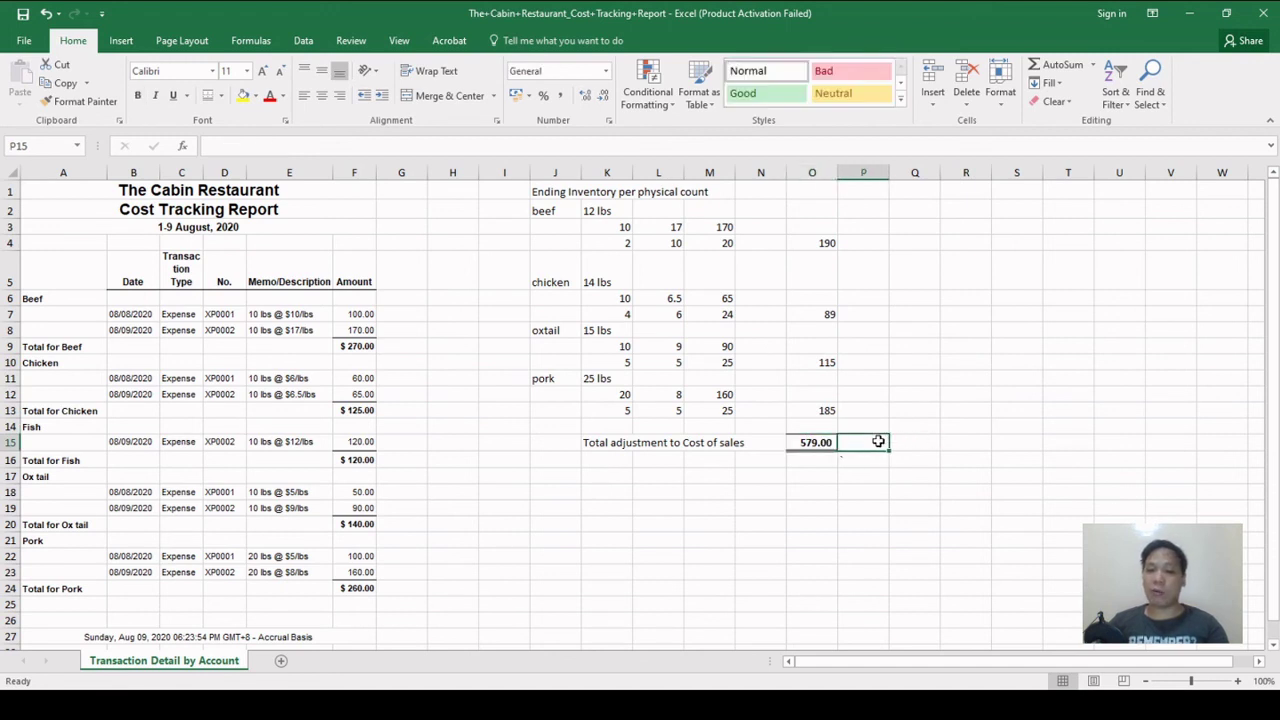
click(628, 441)
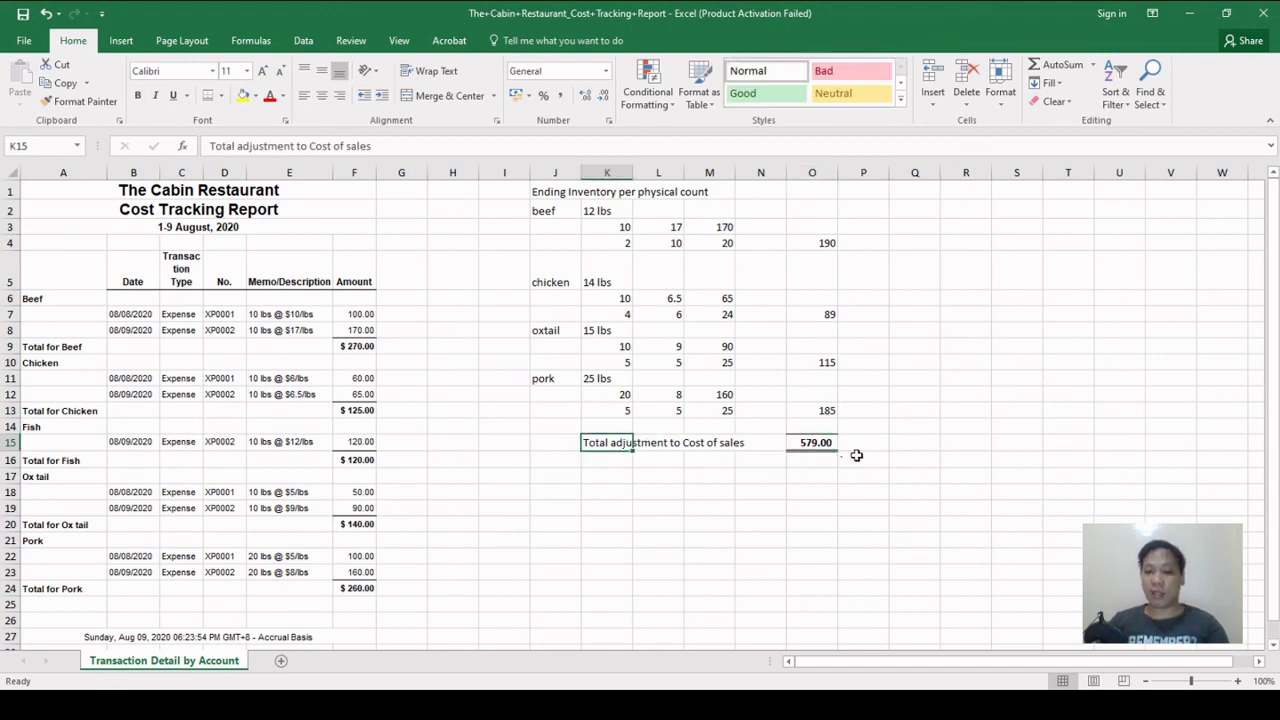
click(836, 445)
Enter the account name Inventory-Ingredients in cell L18, below the total adjustment to cost of sales
click(659, 489)
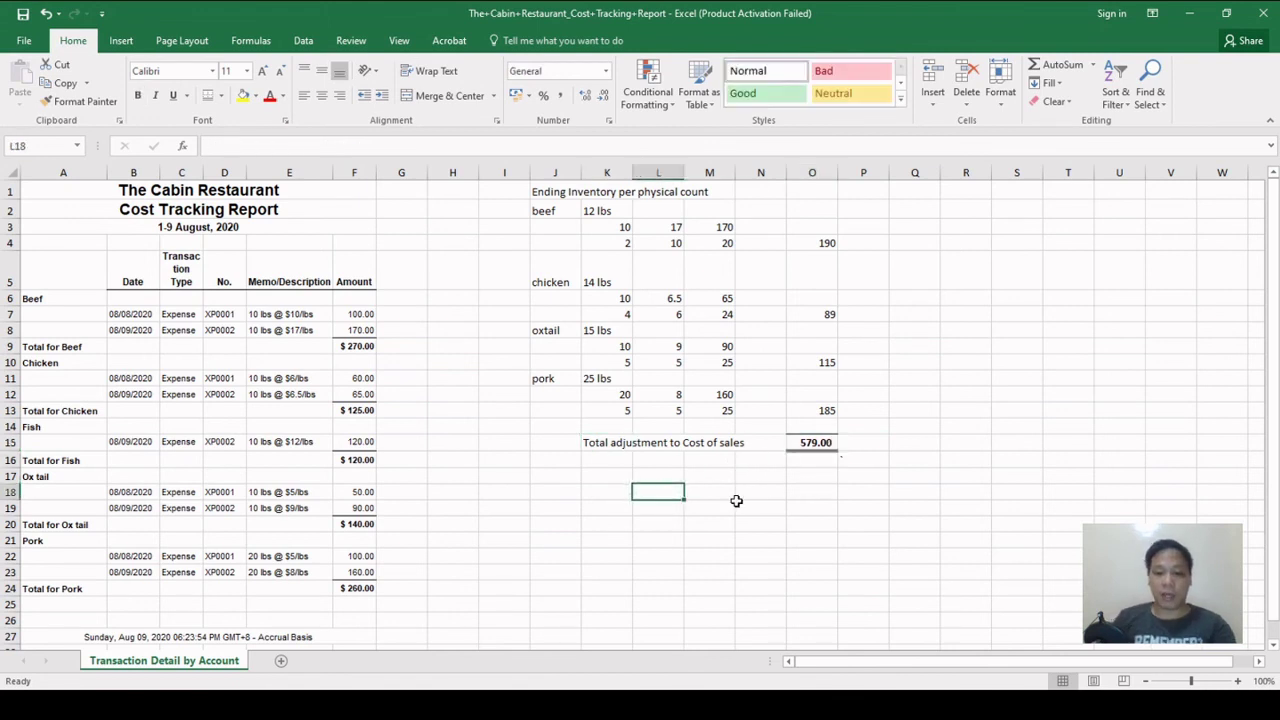
text(Inventory)
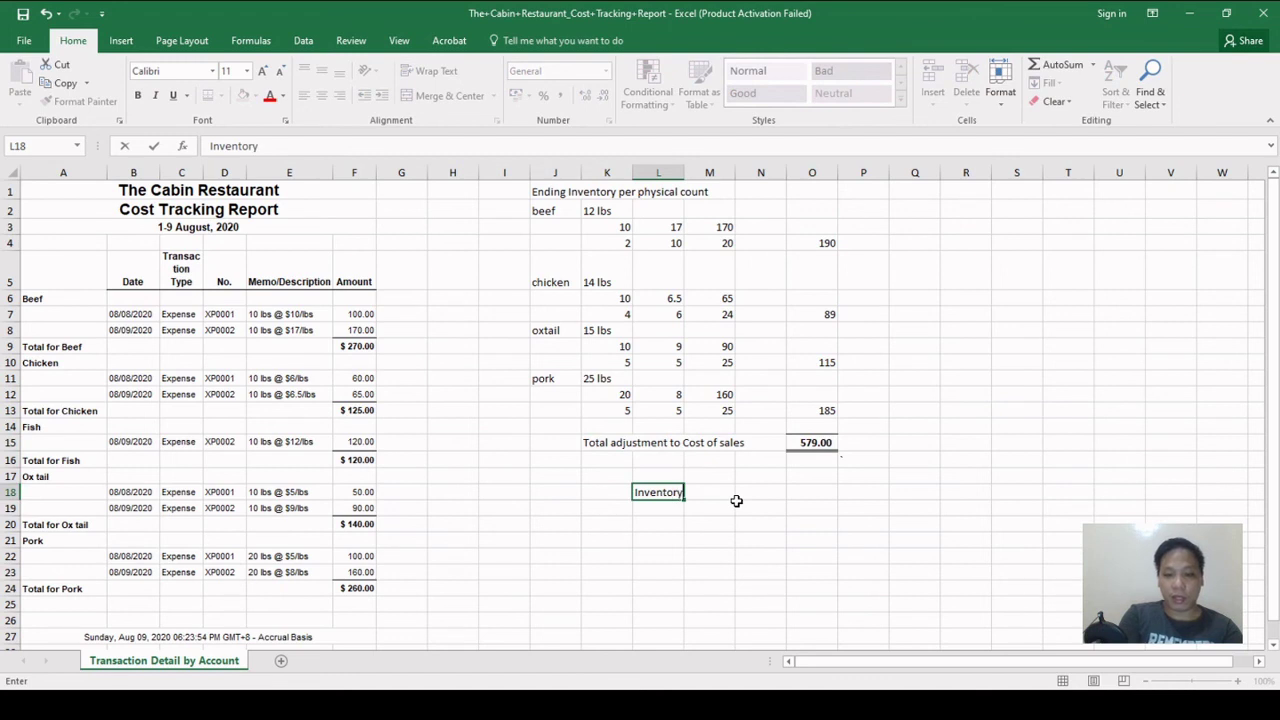
text(-I)
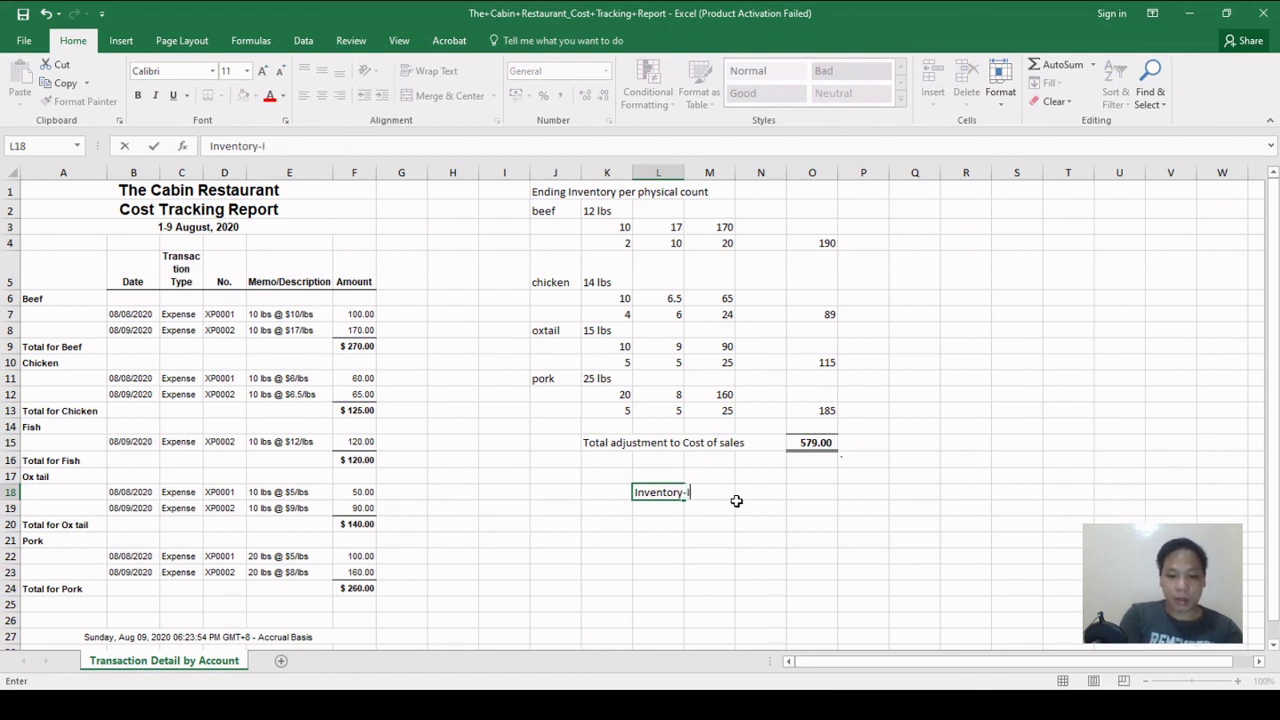
text(ngredients)
key(Return)
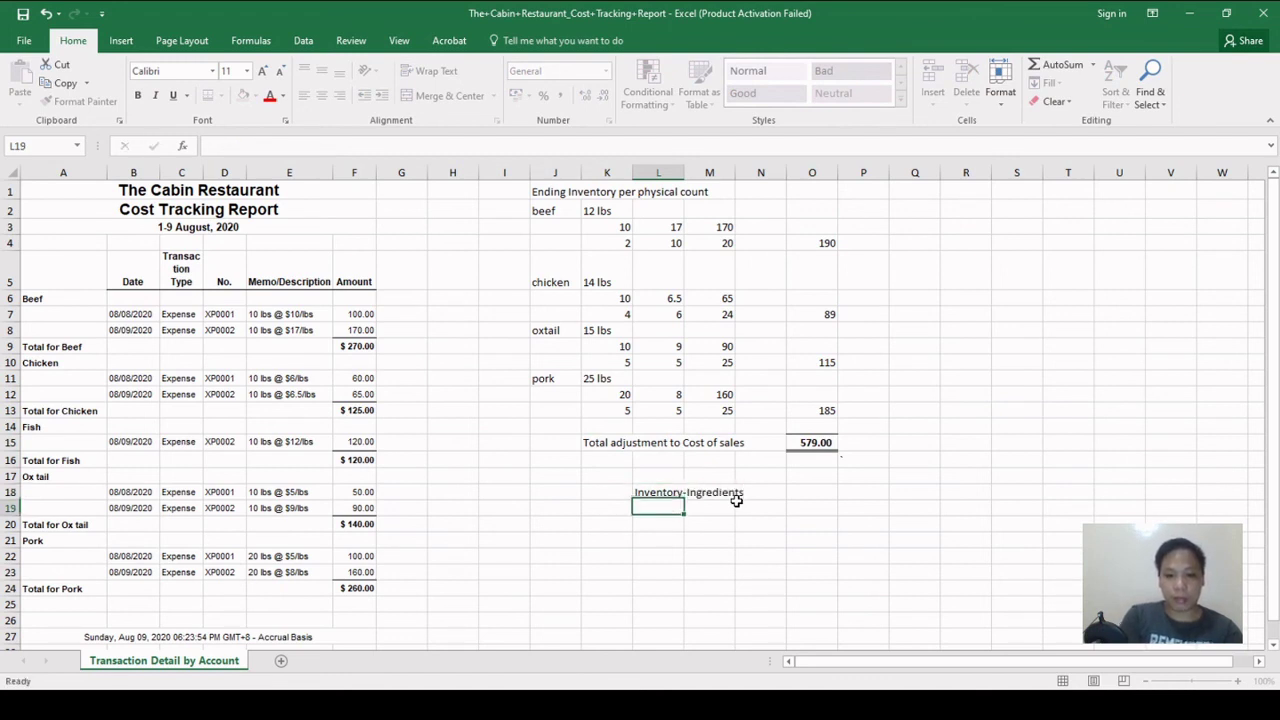
Enter the account name Cost of sales-Ingredients in cell M19, indented one column below Inventory-Ingredients
click(734, 507)
text(Cos)
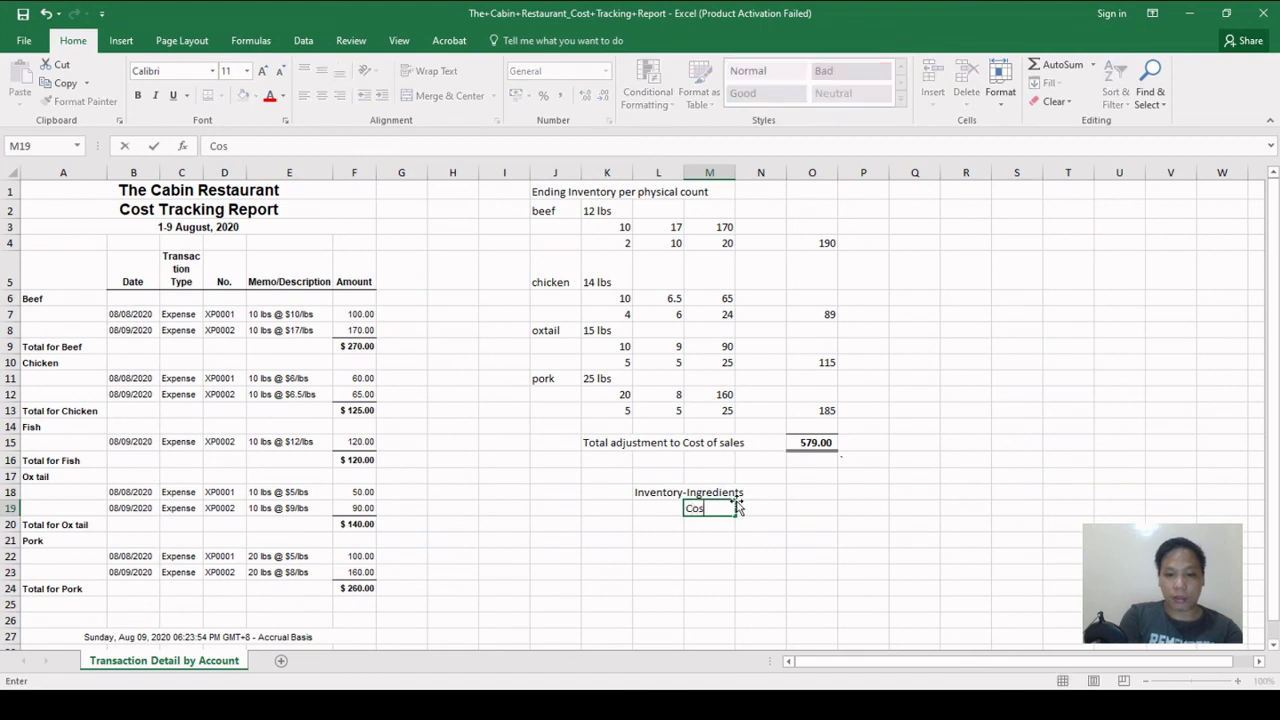
text(t of sales)
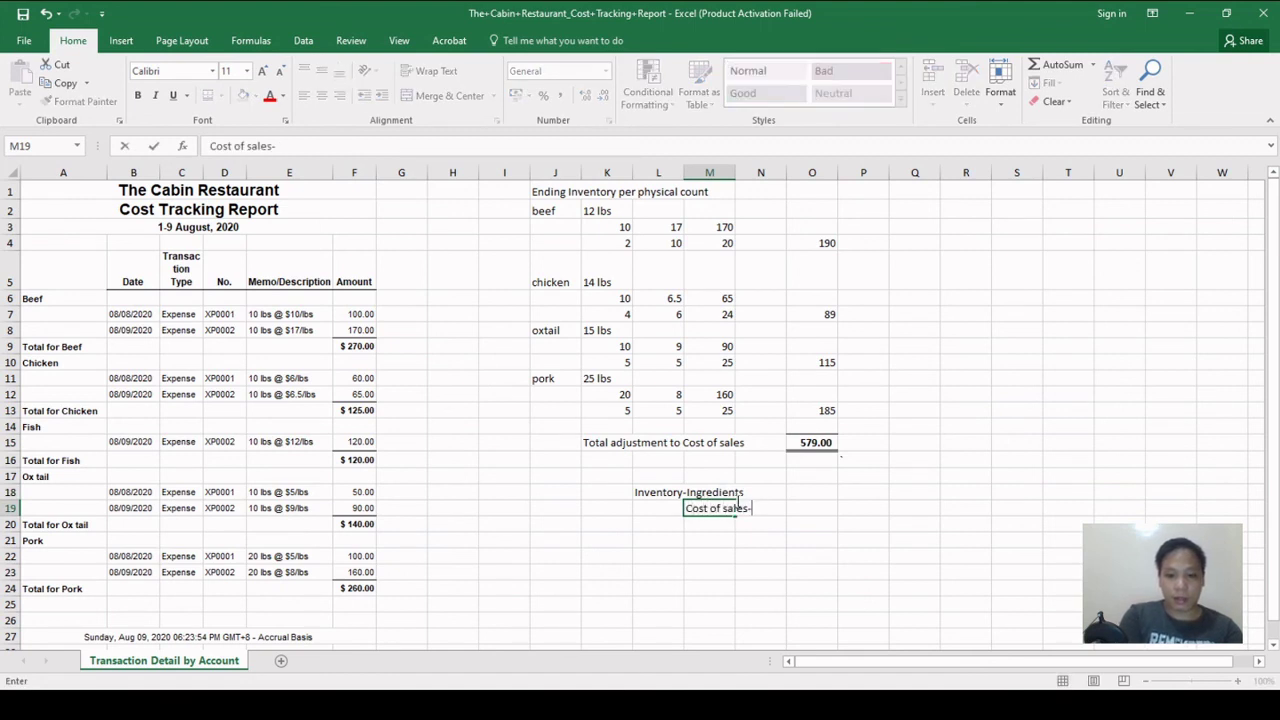
text(-Ingredie)
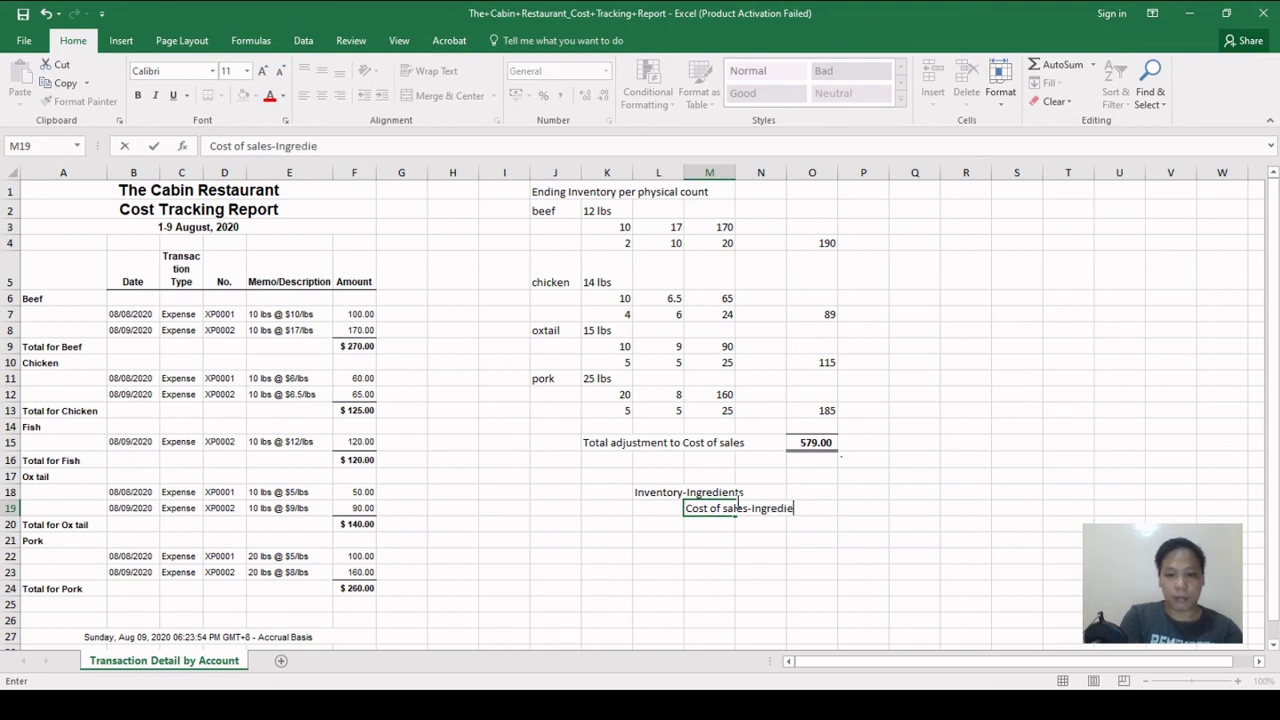
text(nt)
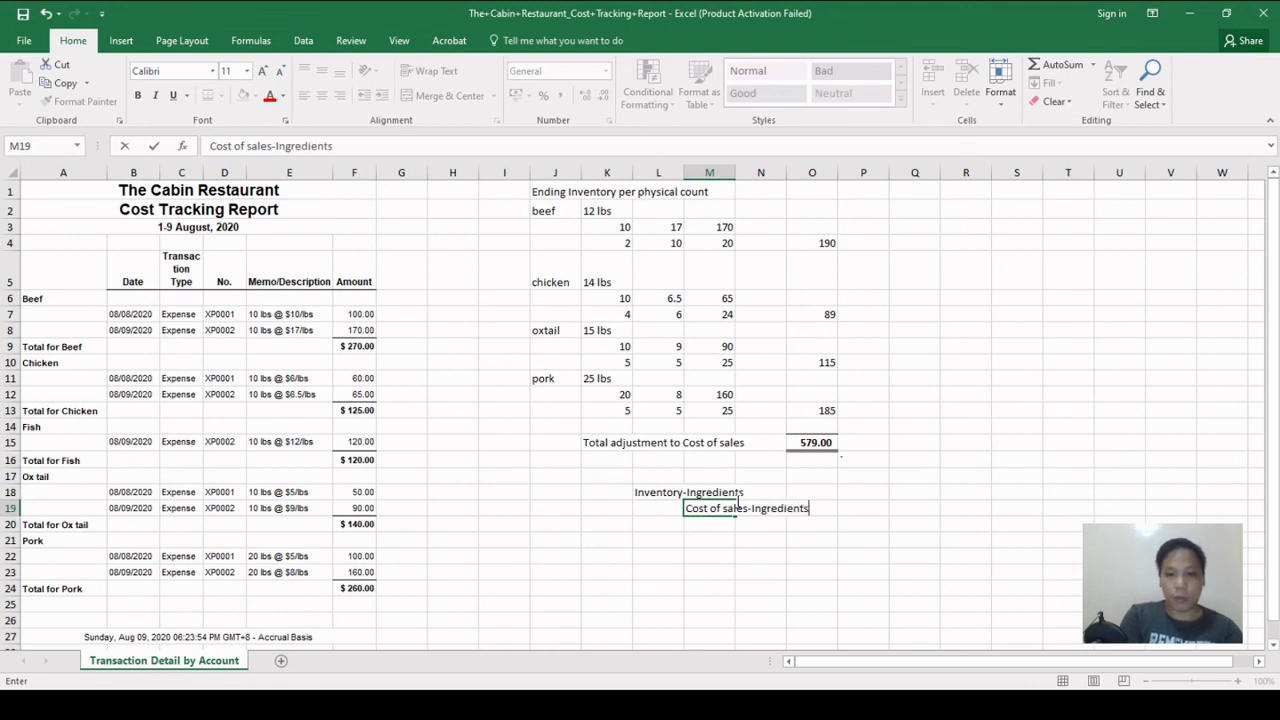
text(s)
key(Return)
Enter the adjustment amount 579 as the debit in cell P18 and as the credit in cell Q19
key(Up)
key(Up)
key(Right)
key(Right)
key(Right)
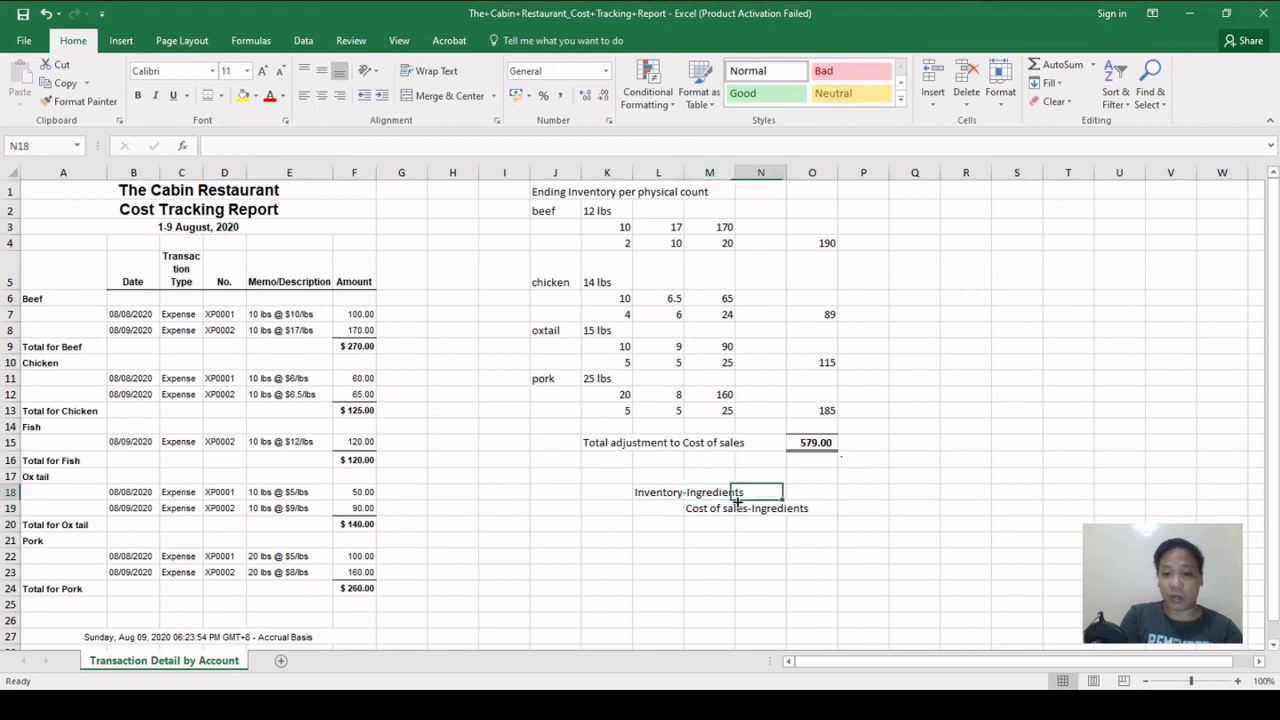
text(579)
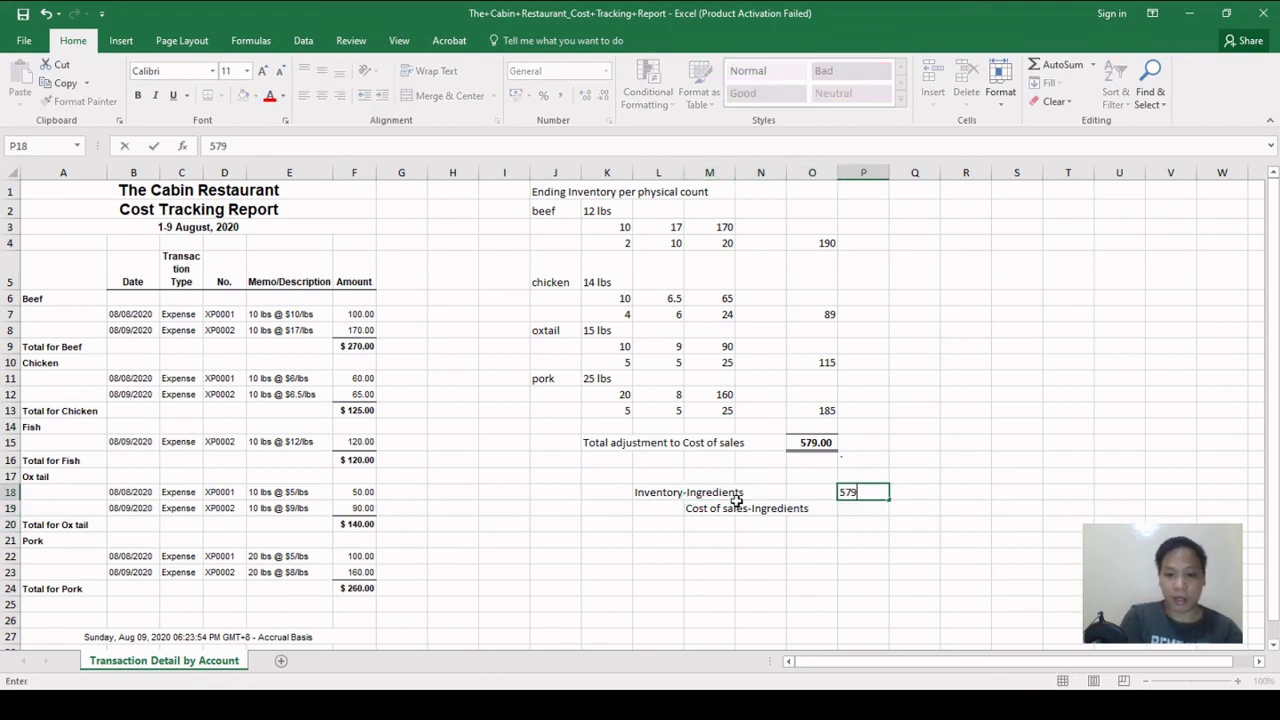
key(Return)
key(Up)
key(Right)
key(Down)
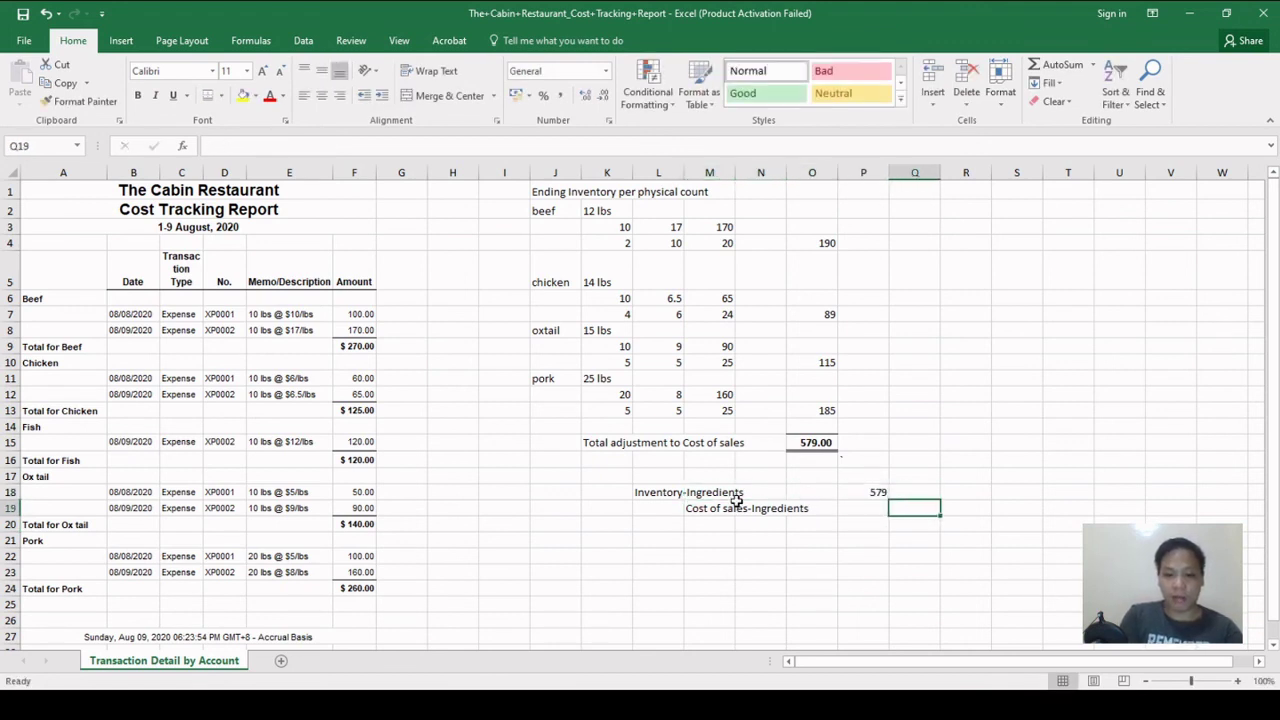
text(579)
key(Return)
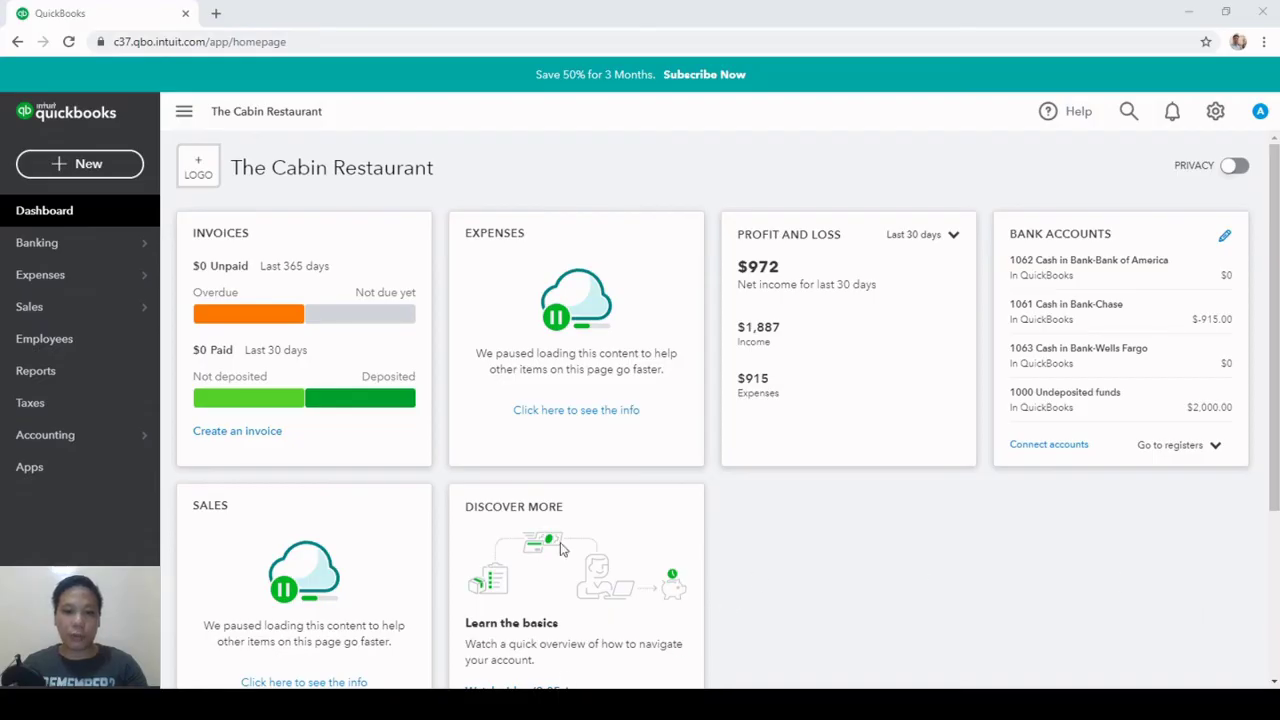
Switch to QuickBooks, create a new journal entry and set the account on line 1 to 1200 Inventory-Ingredients
click(82, 164)
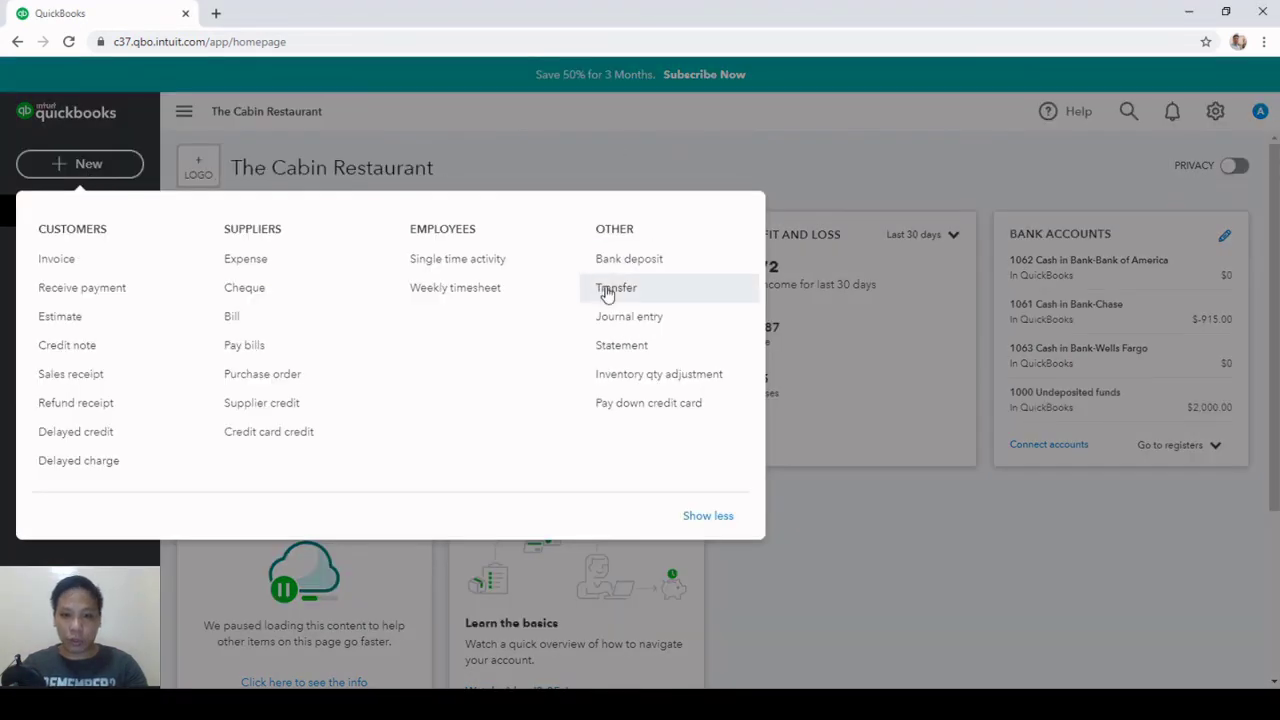
click(628, 320)
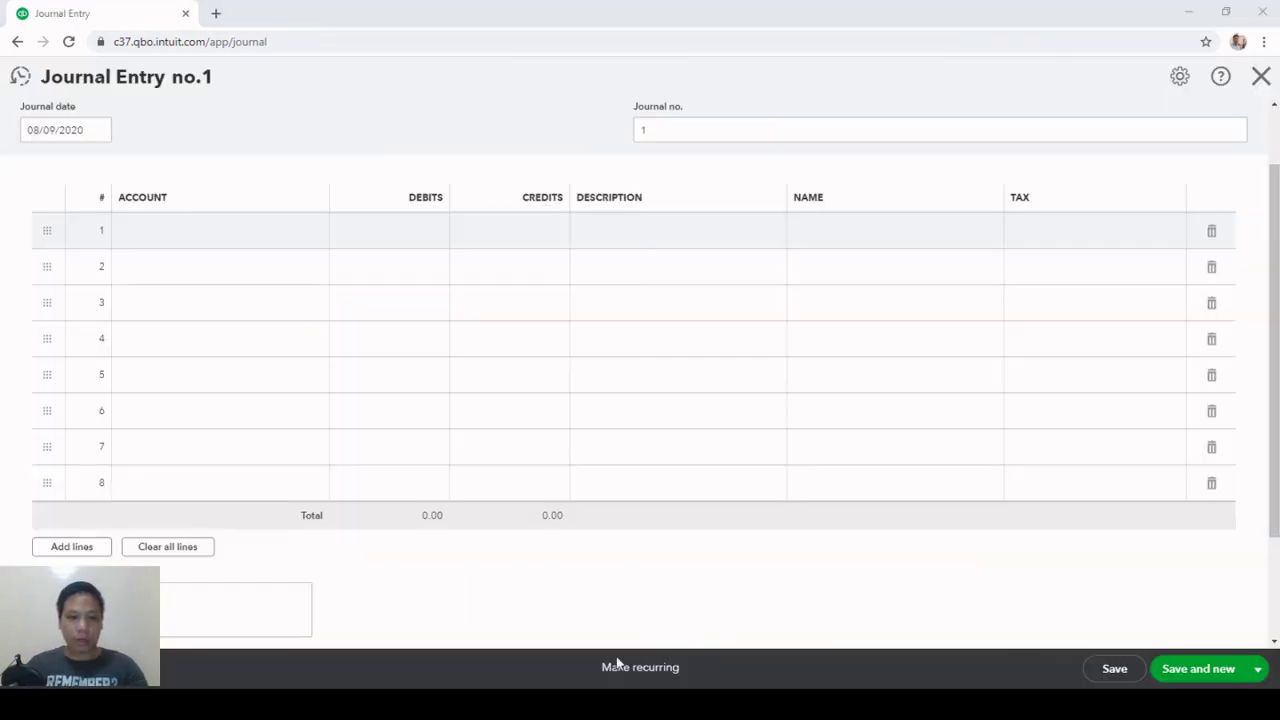
click(260, 229)
click(314, 234)
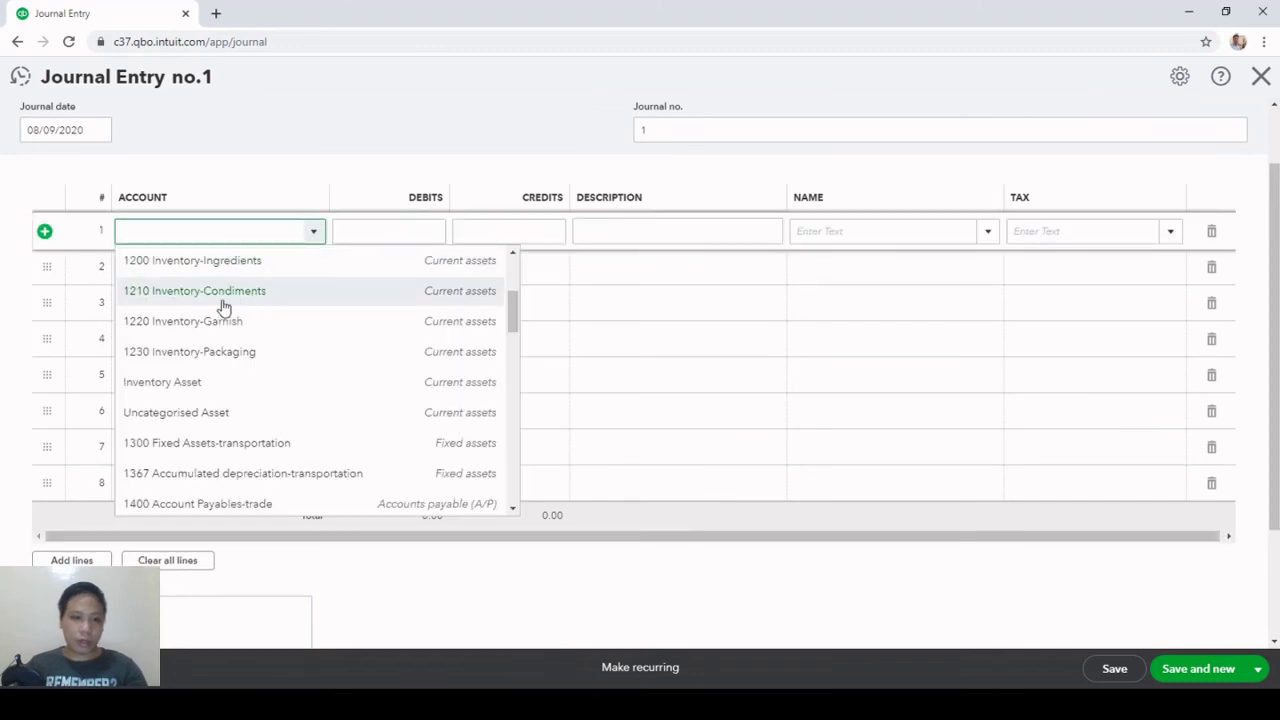
scroll(213, 305, up, 1)
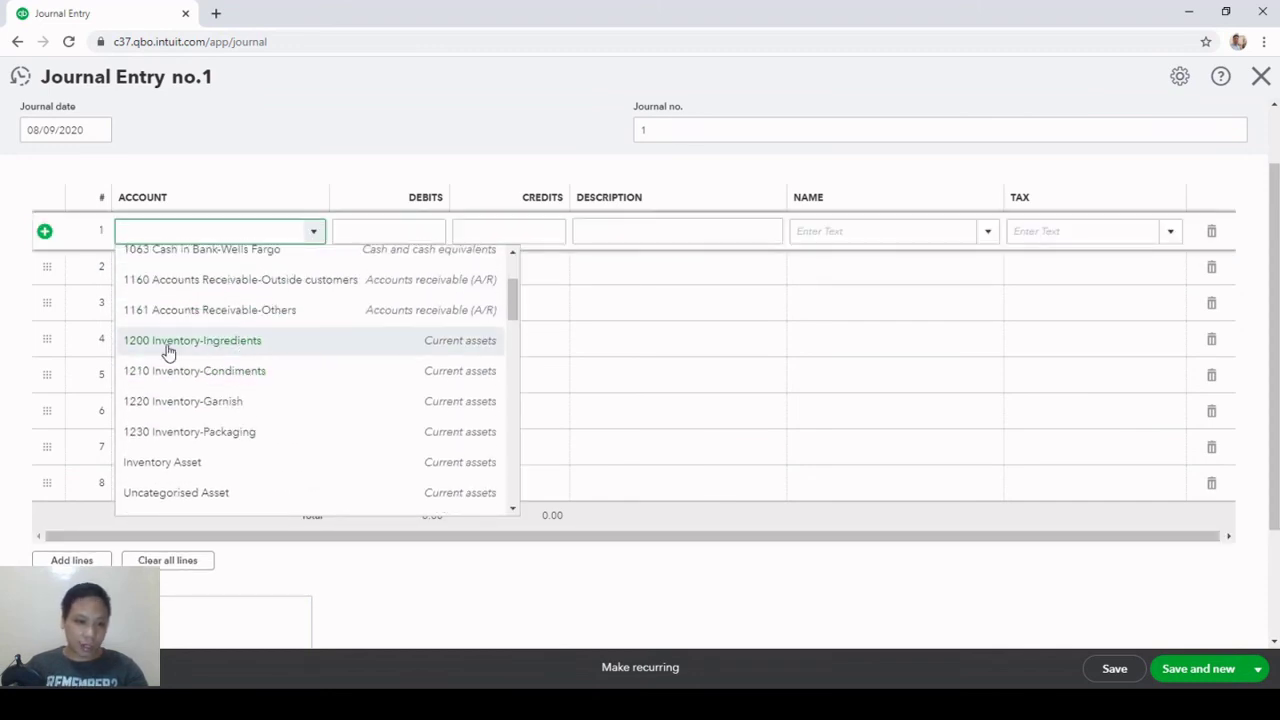
click(204, 342)
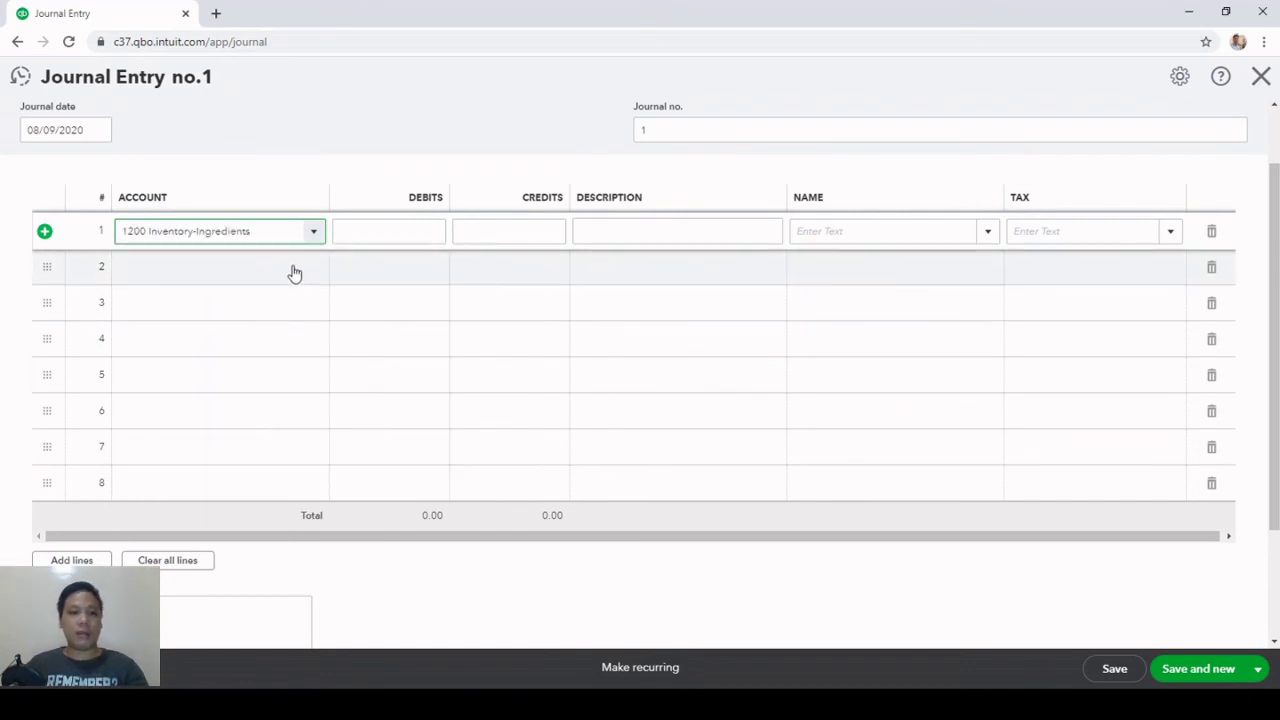
Set the account on line 2 of the journal entry to 1761 Cost of Sales:COS-Ingredients
click(288, 272)
click(313, 270)
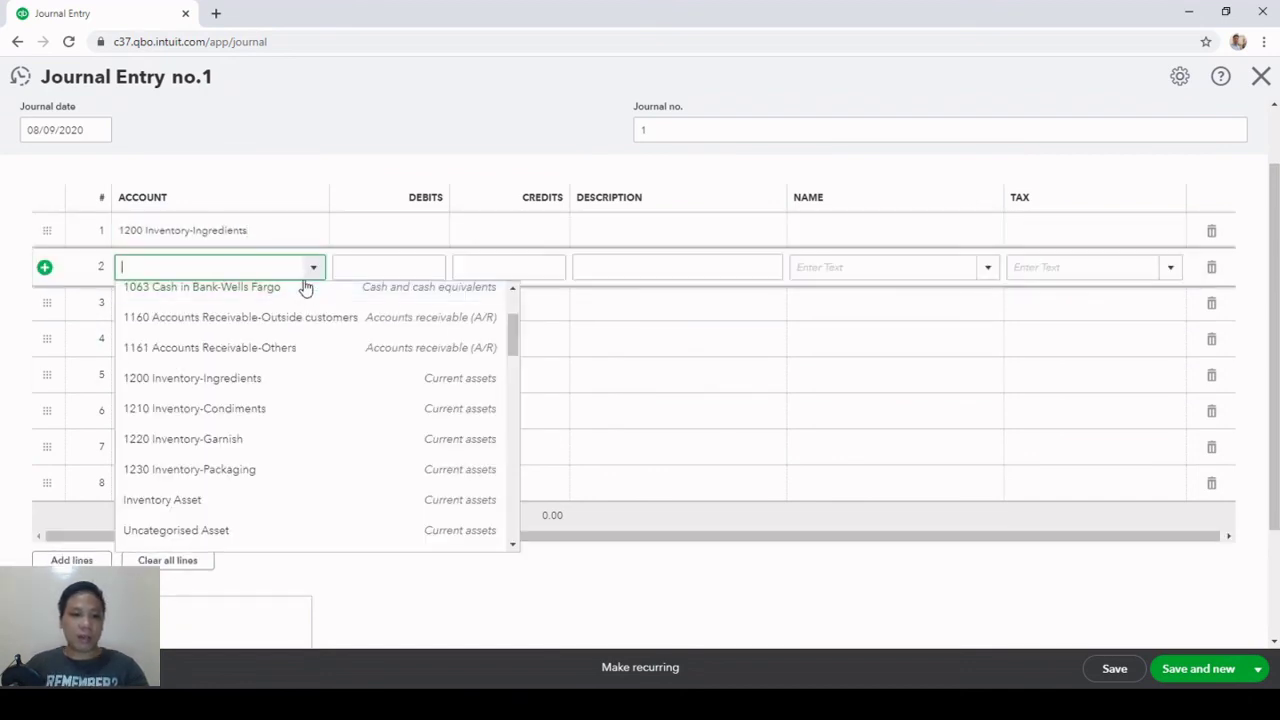
scroll(263, 397, down, 5)
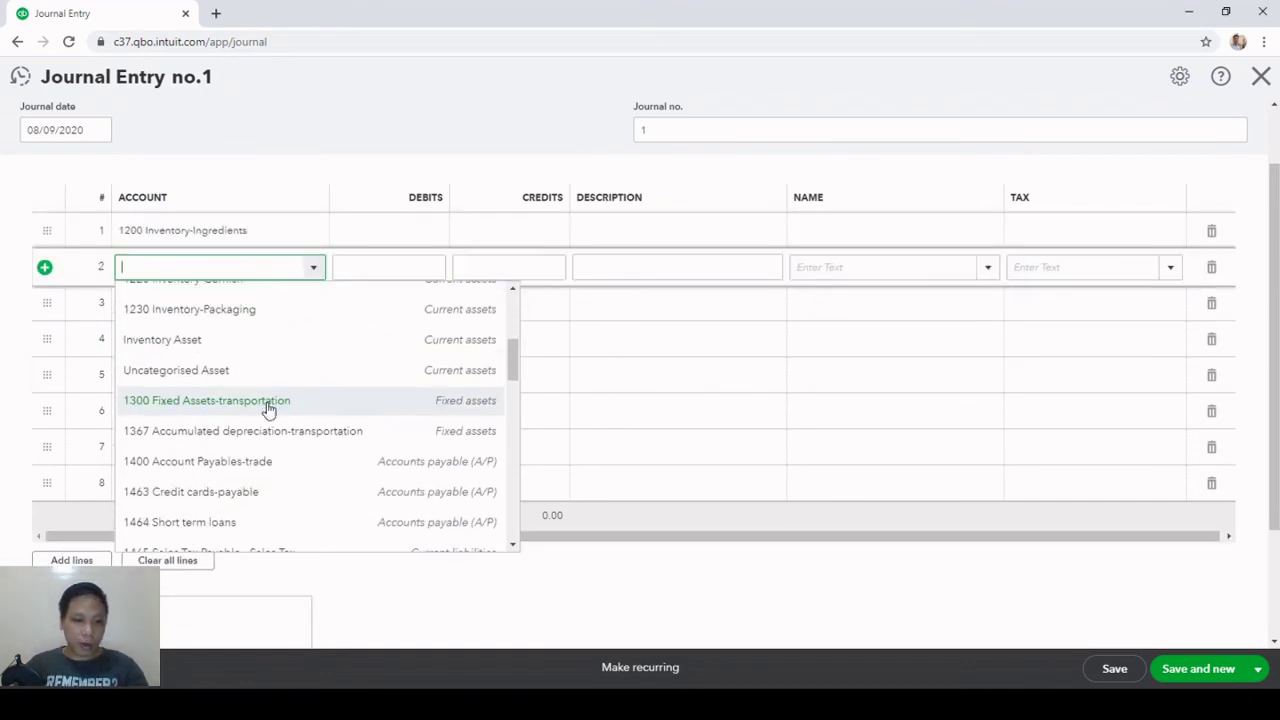
scroll(271, 420, down, 8)
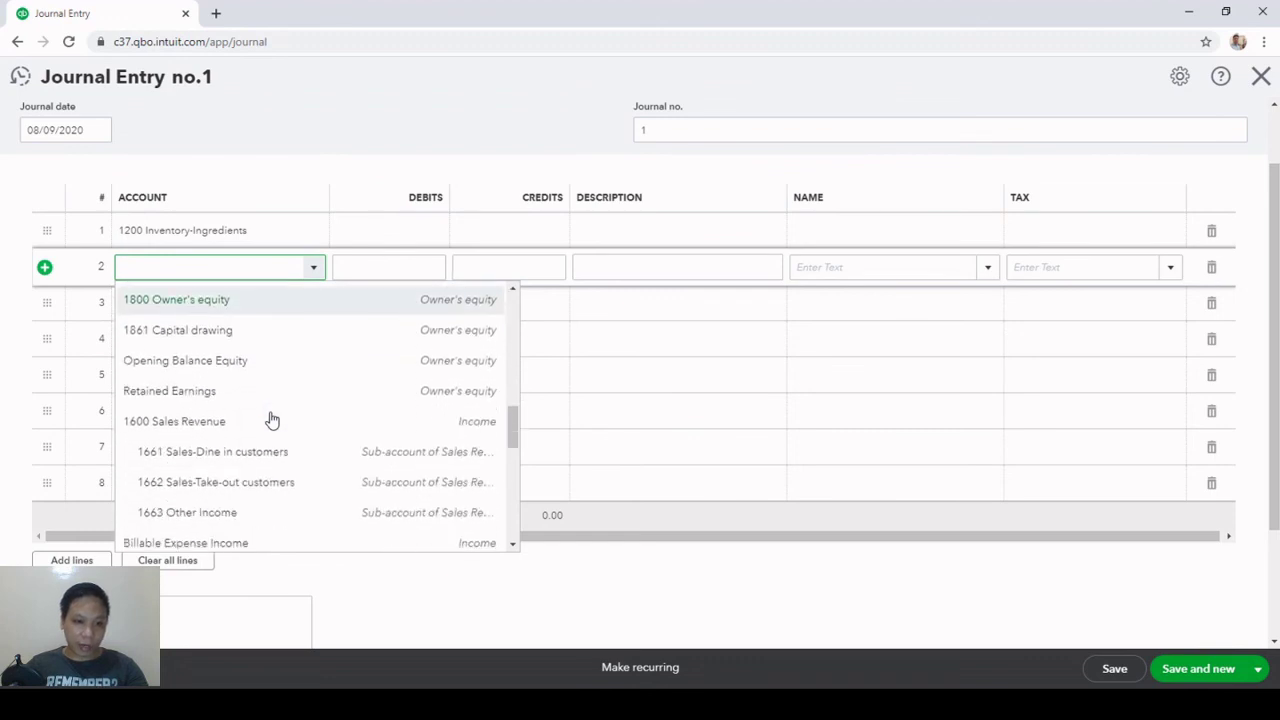
click(268, 420)
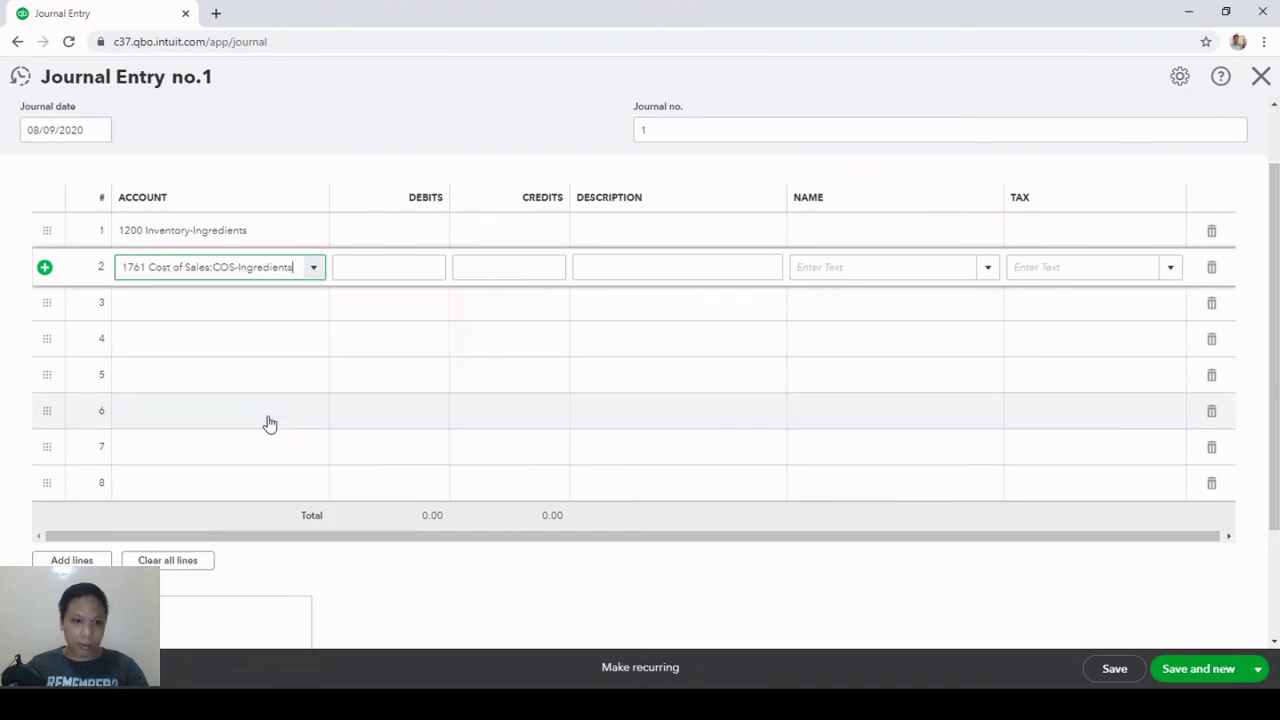
Debit Inventory-Ingredients 579 and credit COS-Ingredients 579, then save and close the journal entry
click(418, 229)
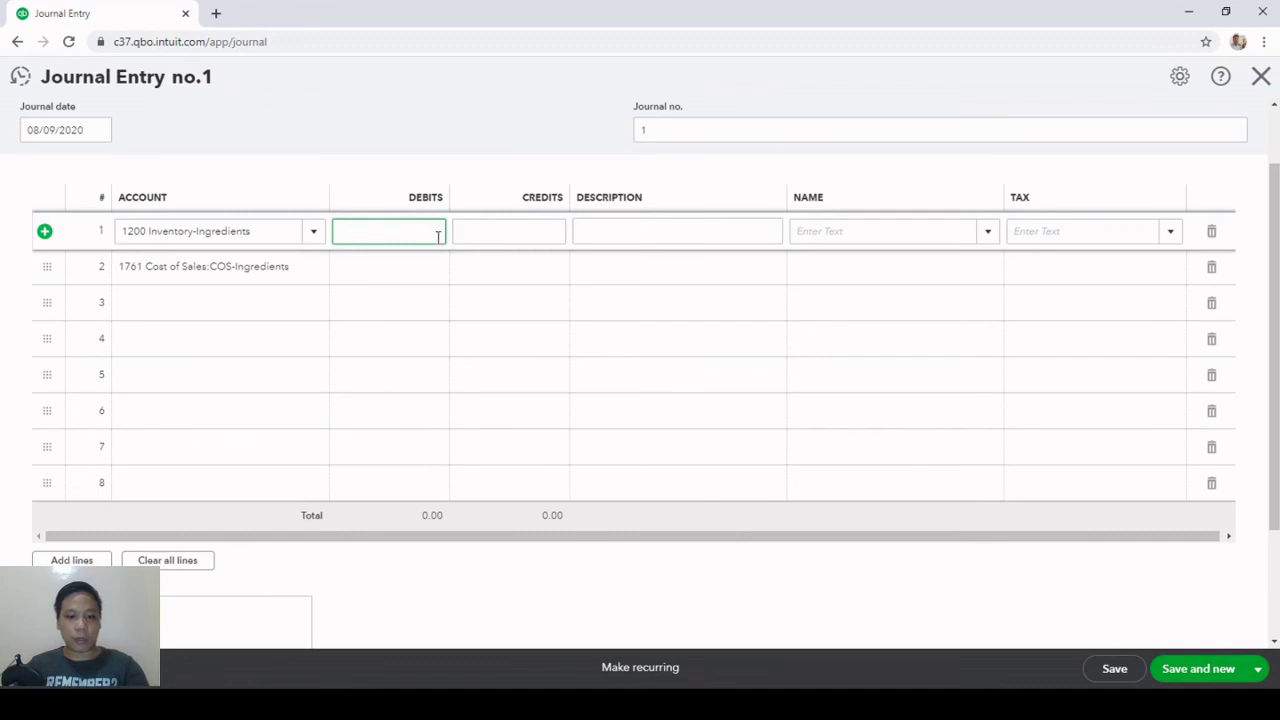
text(579)
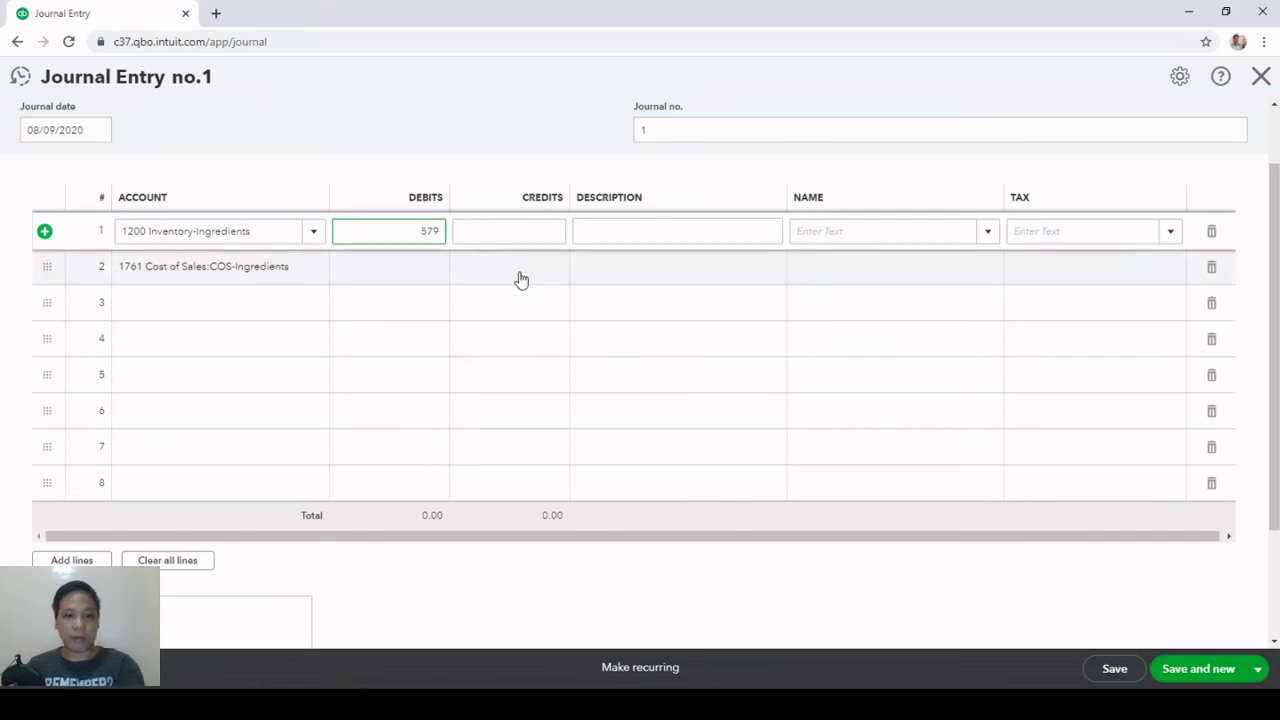
click(520, 268)
text(57)
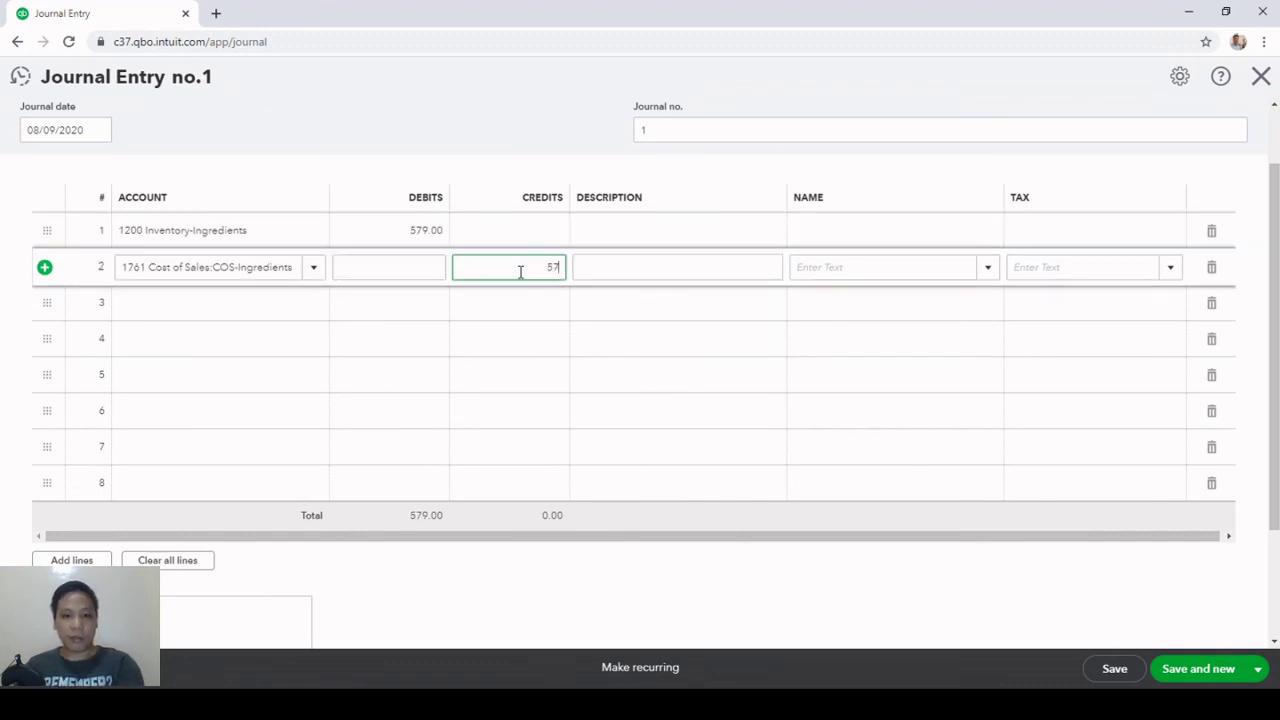
text(9)
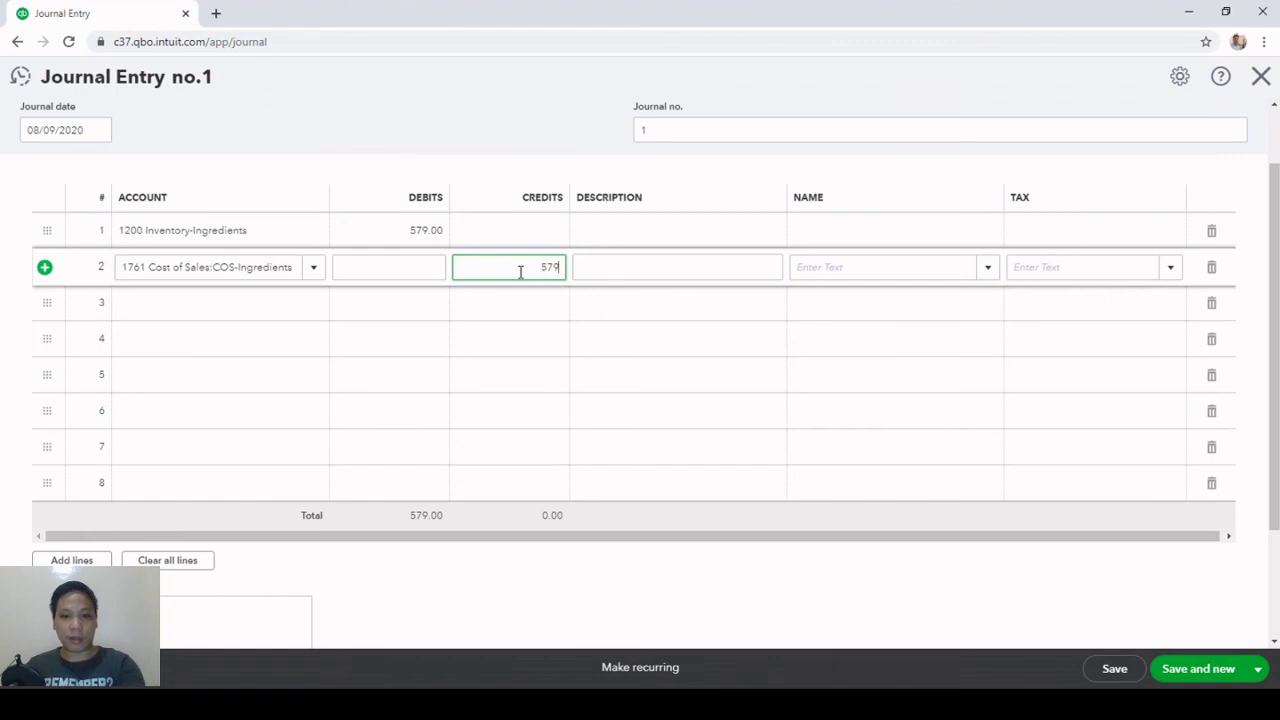
click(900, 240)
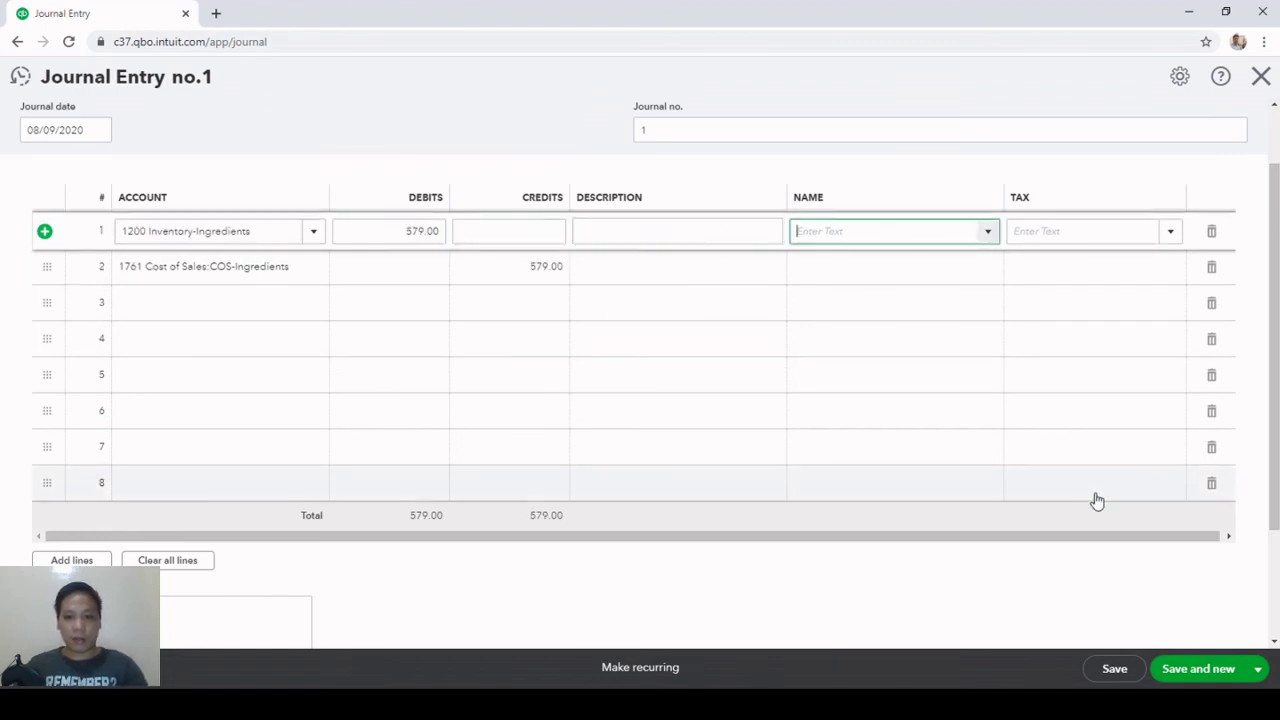
click(1258, 668)
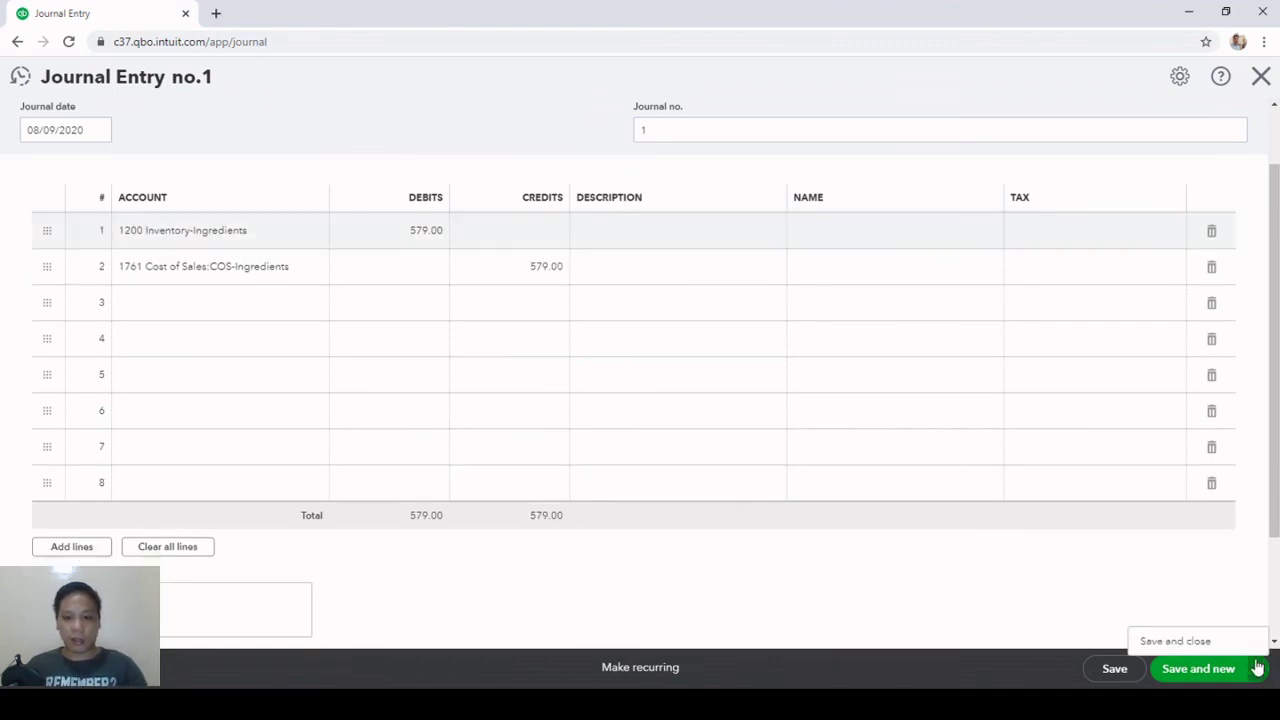
click(1195, 646)
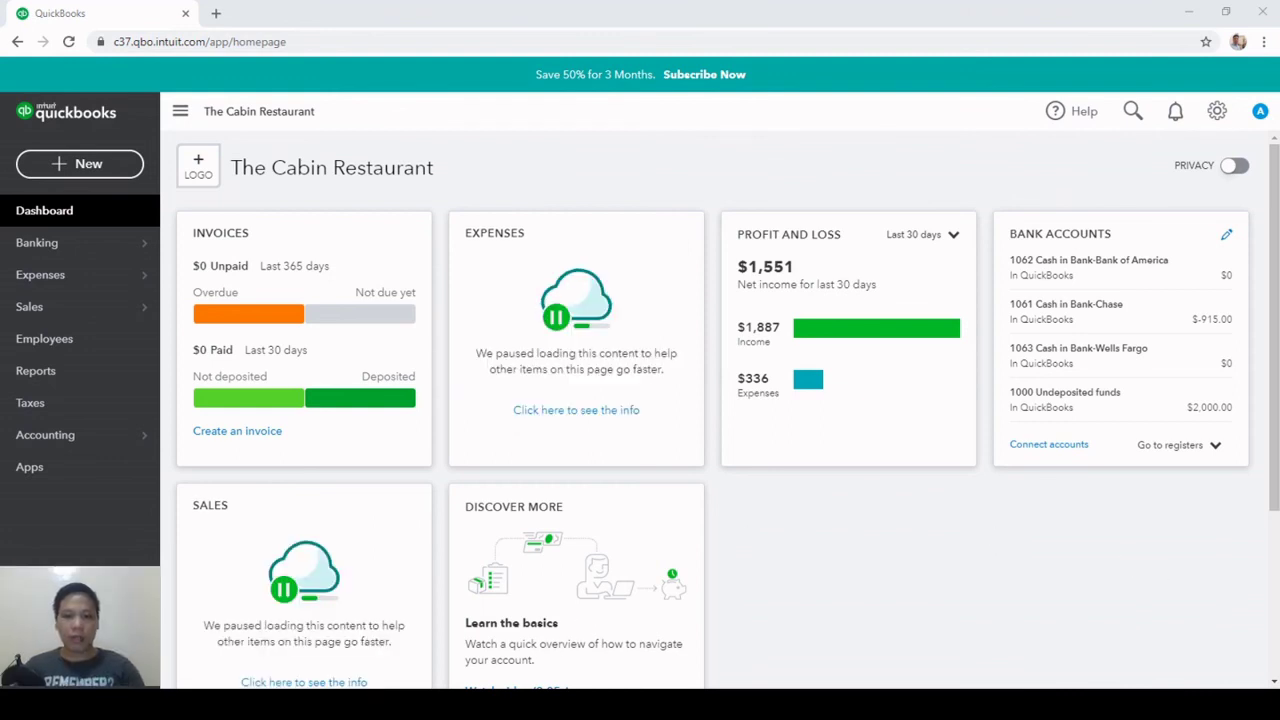
Open the standard Profit and Loss report and examine its cost of sales and net earnings
click(83, 373)
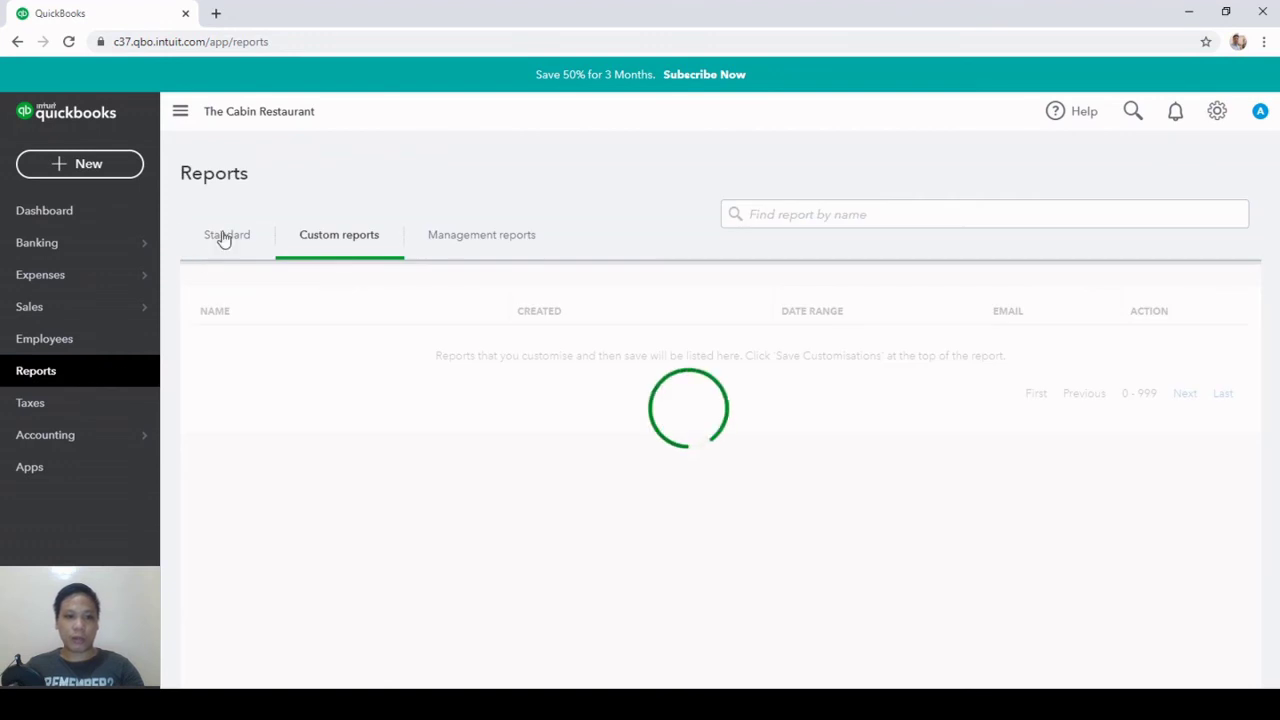
click(224, 237)
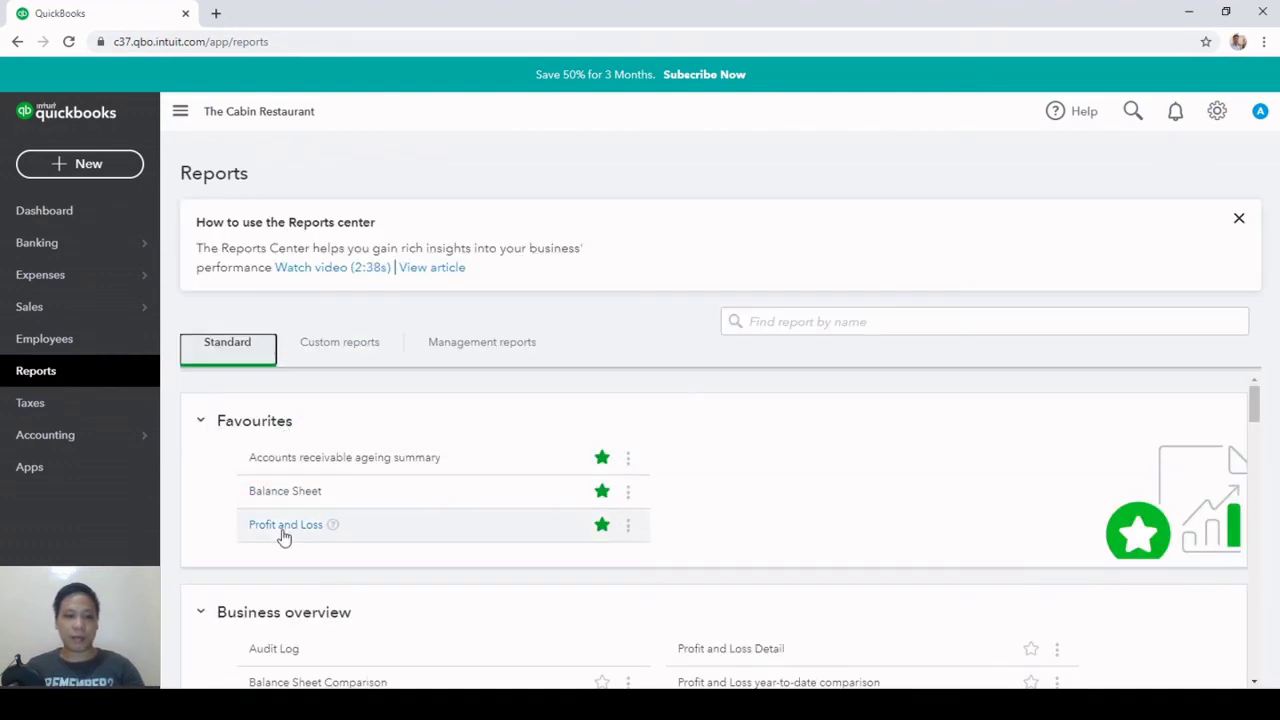
click(283, 537)
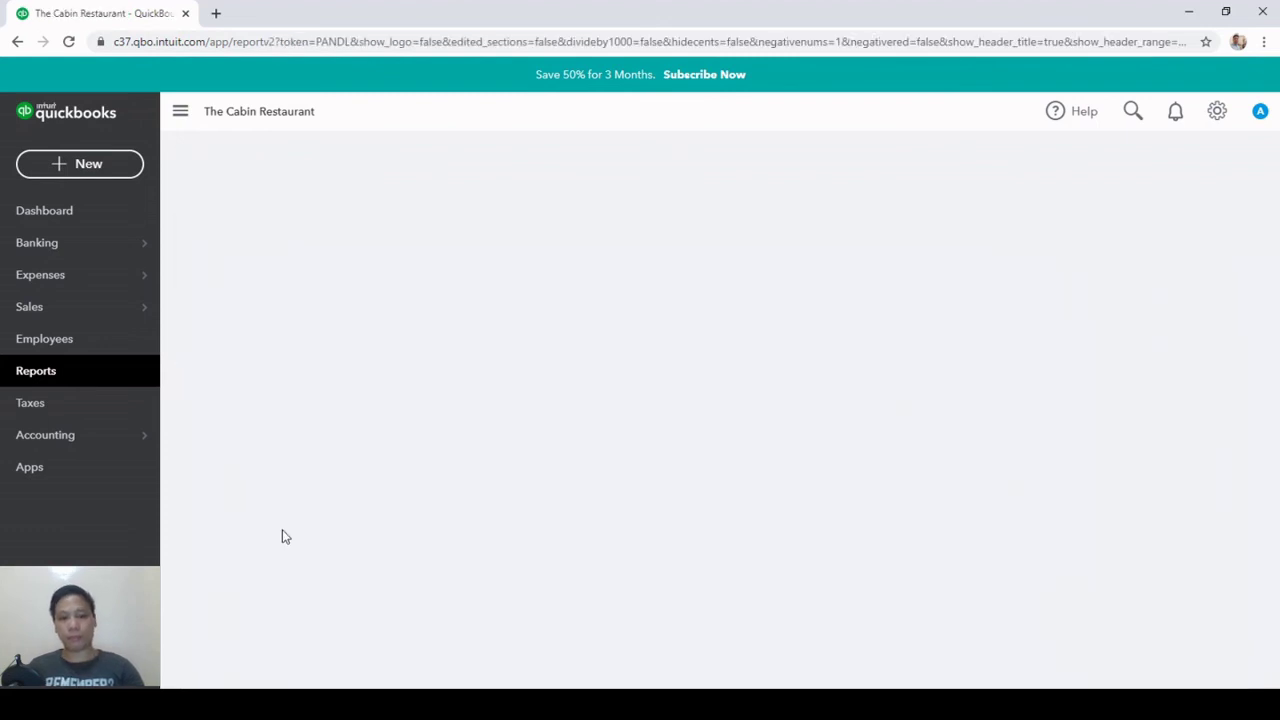
scroll(750, 410, down, 2)
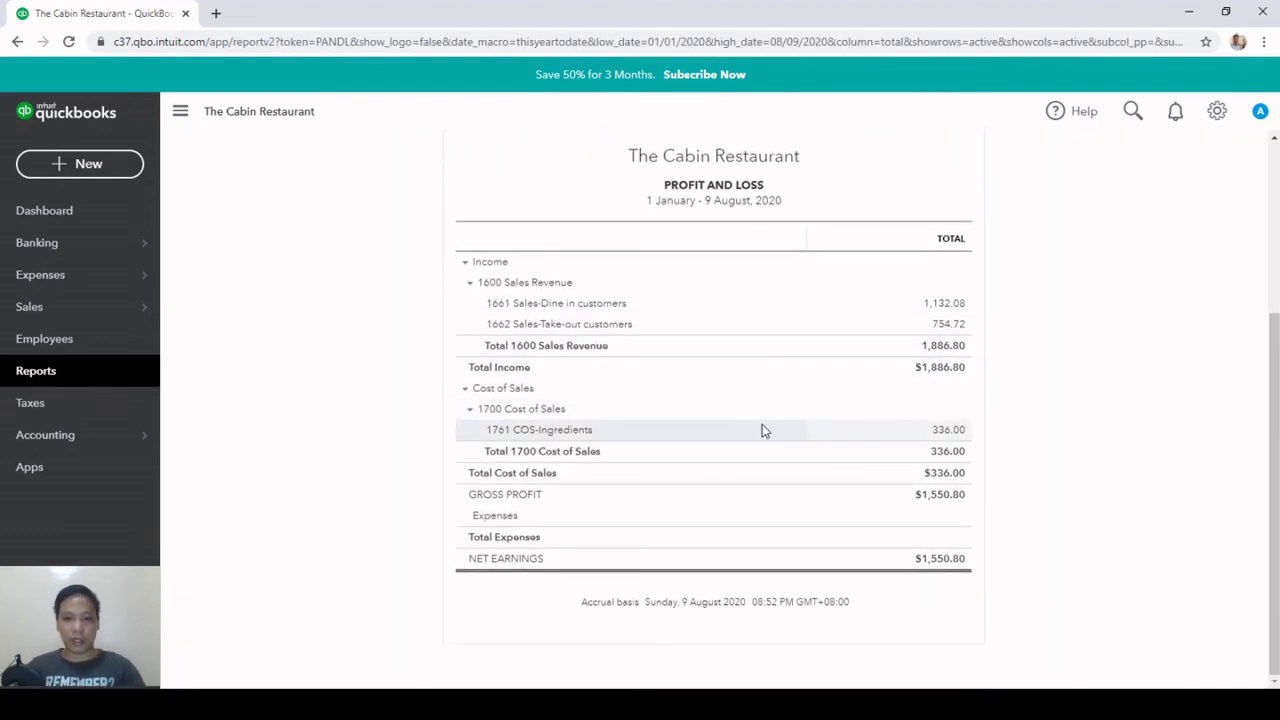